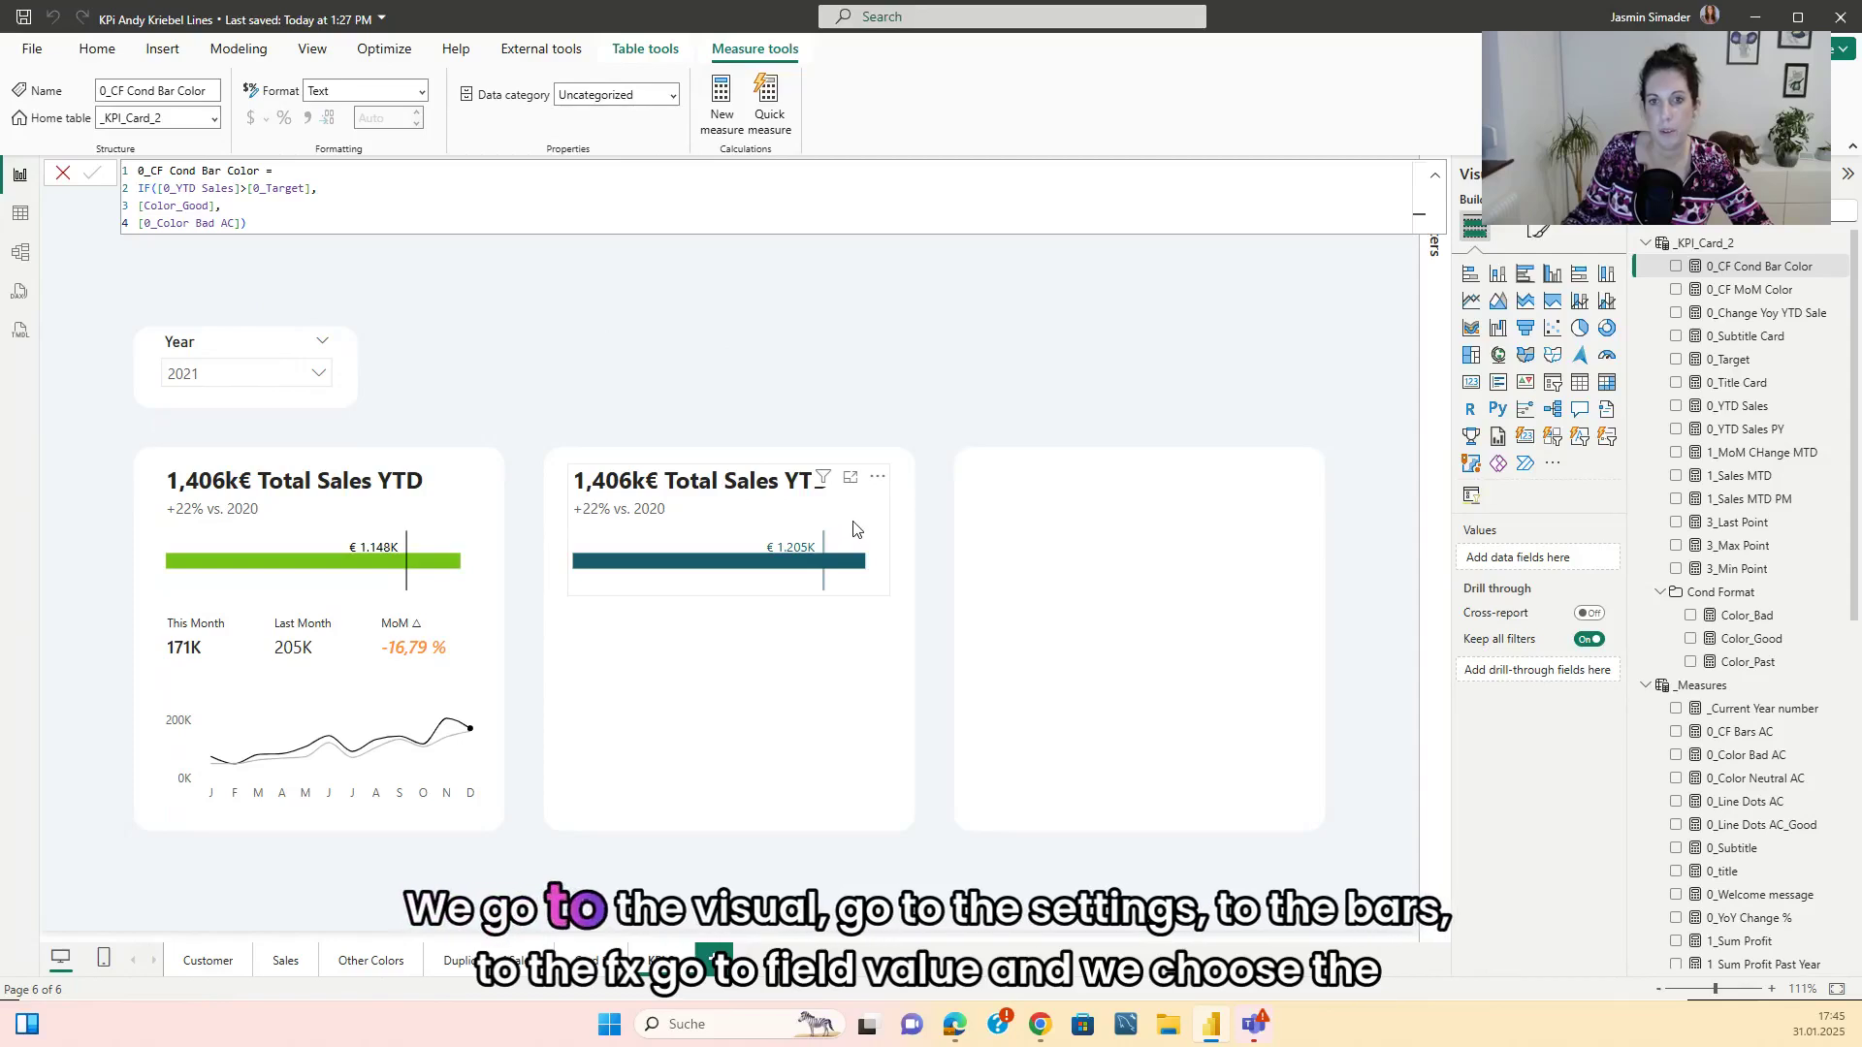
- Color the middle card's bars conditionally by field value, based on the 0_CF Cond Bar Color measure
left_click(850, 533)
left_click(1539, 230)
left_click(1484, 601)
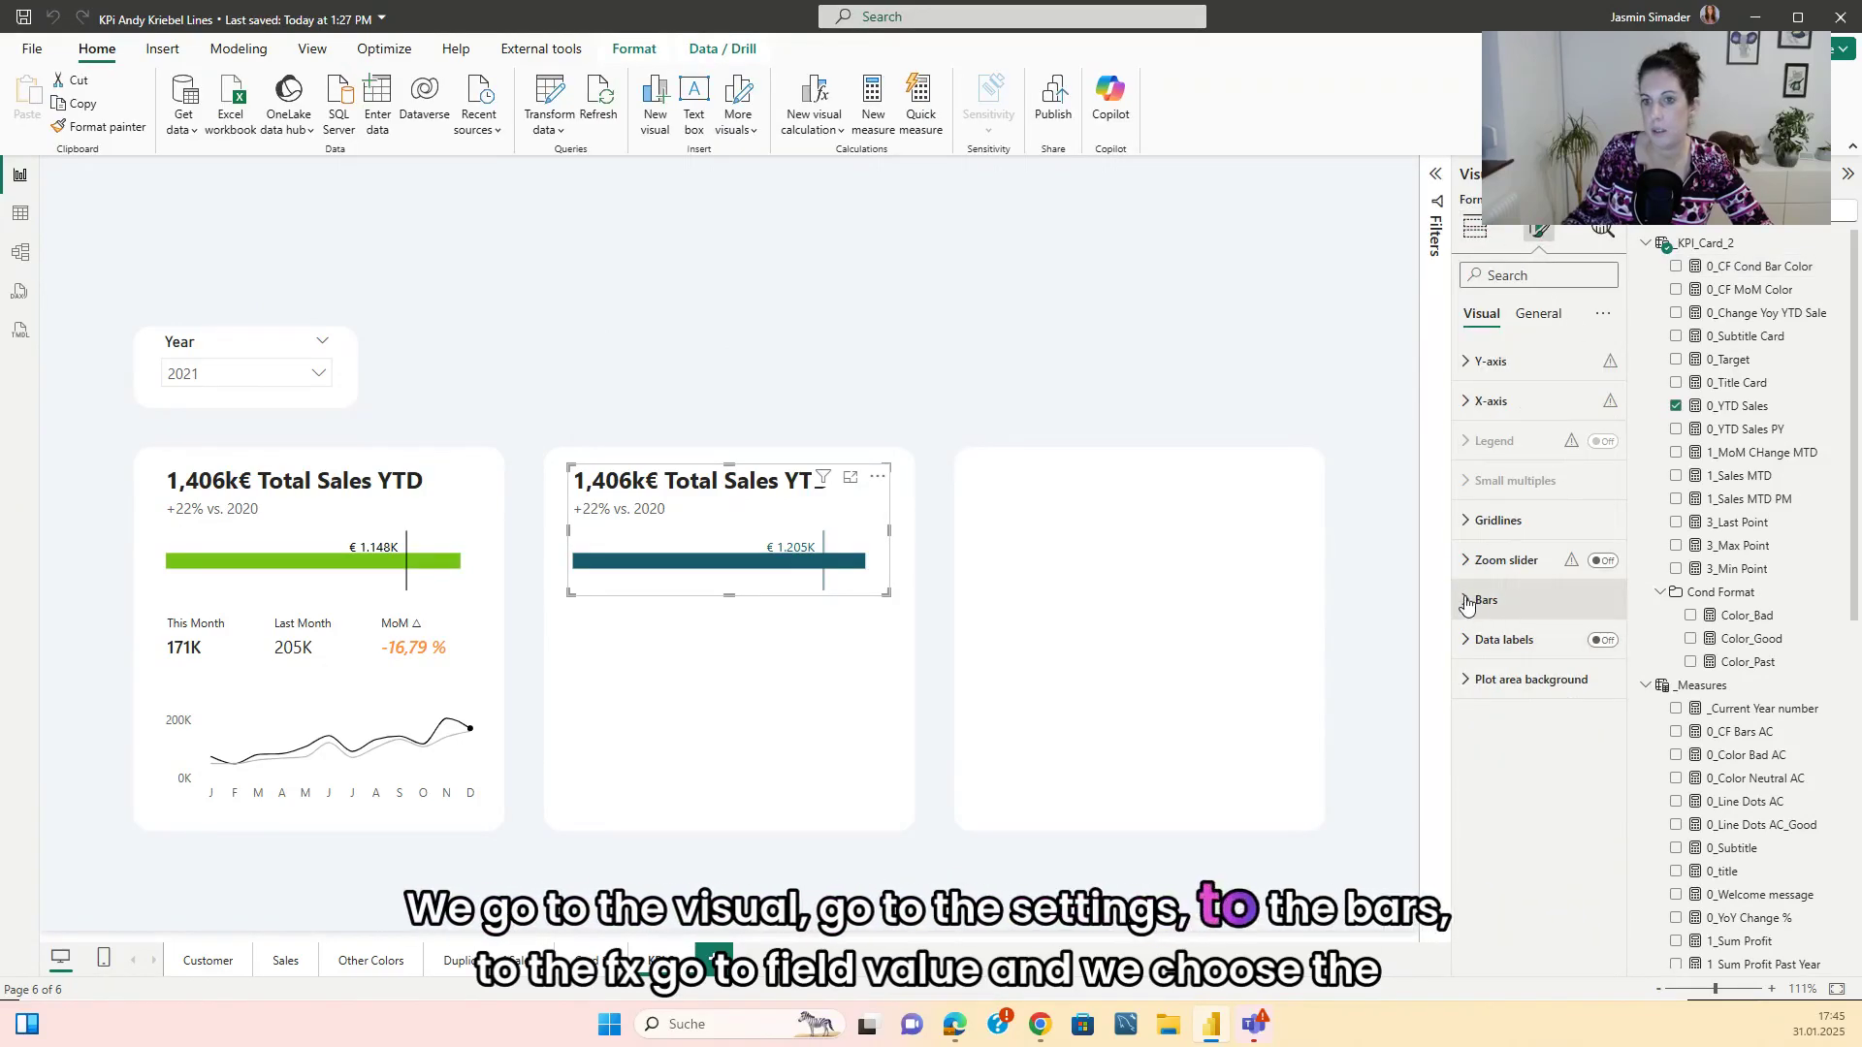
left_click(1533, 793)
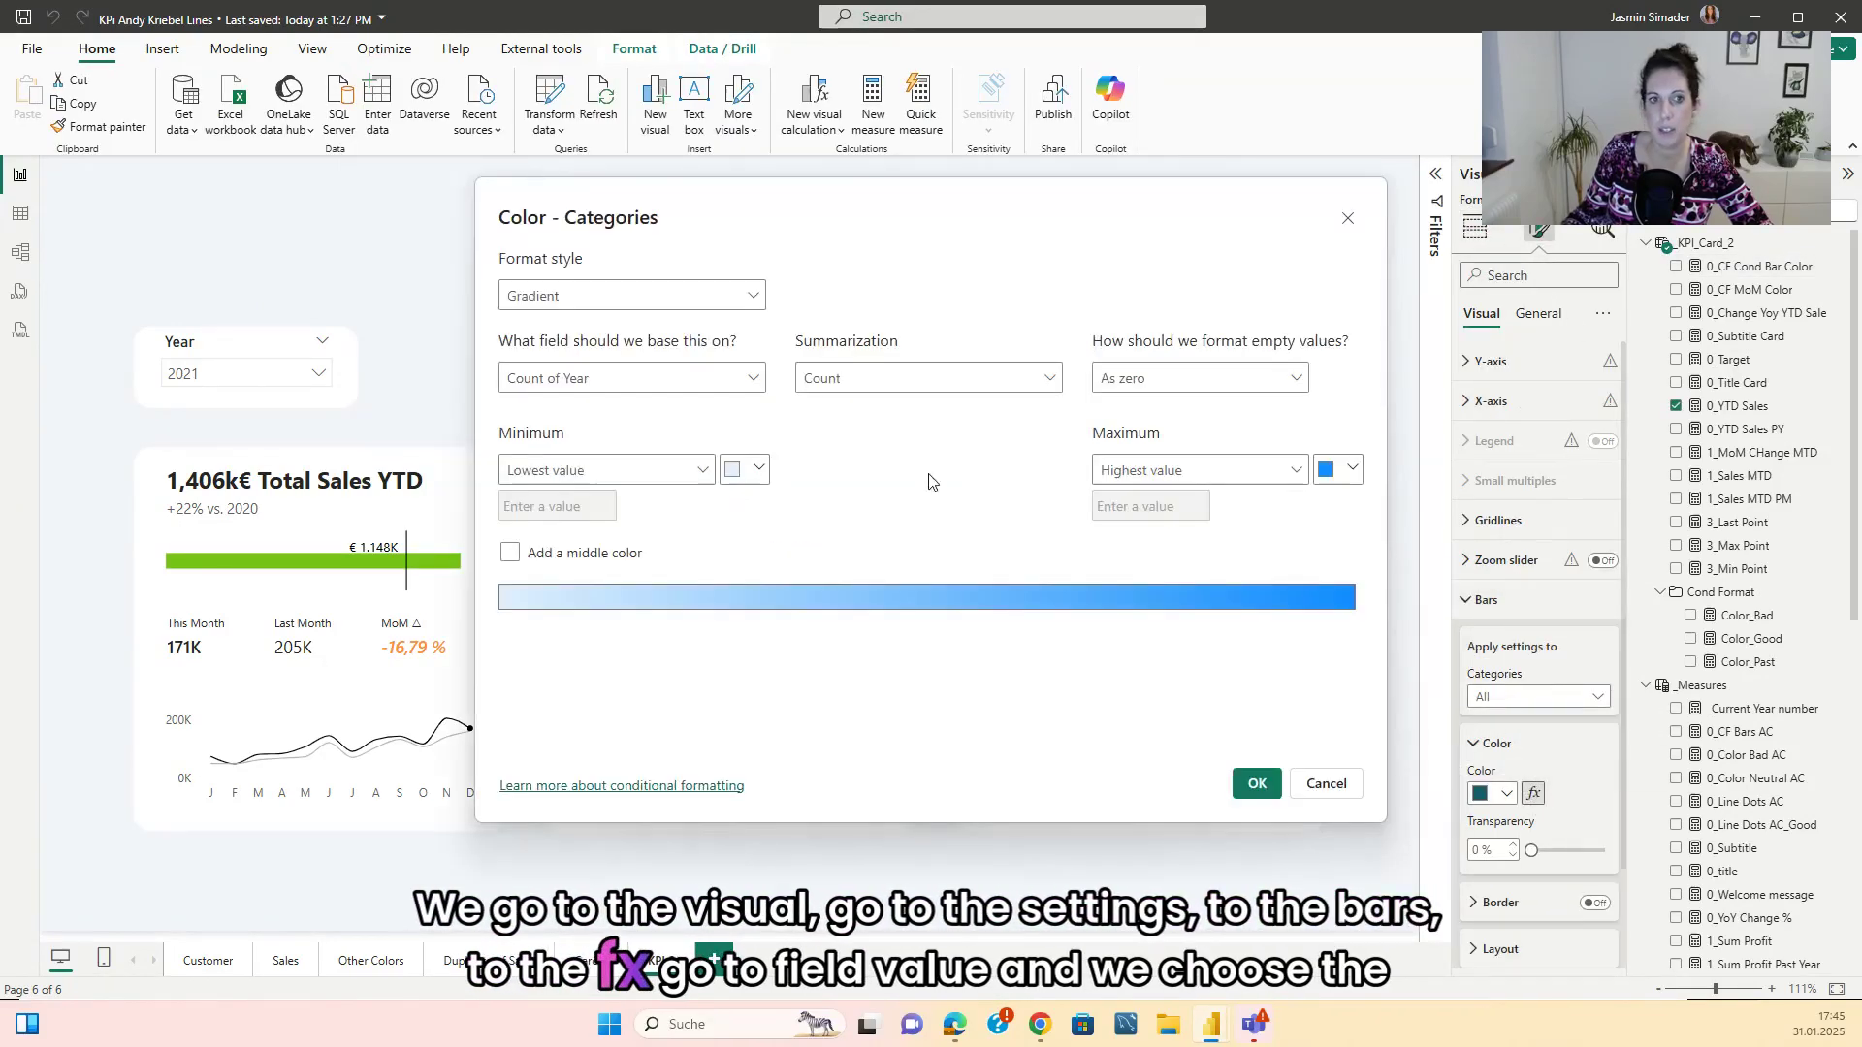
left_click(620, 295)
left_click(577, 383)
left_click(601, 384)
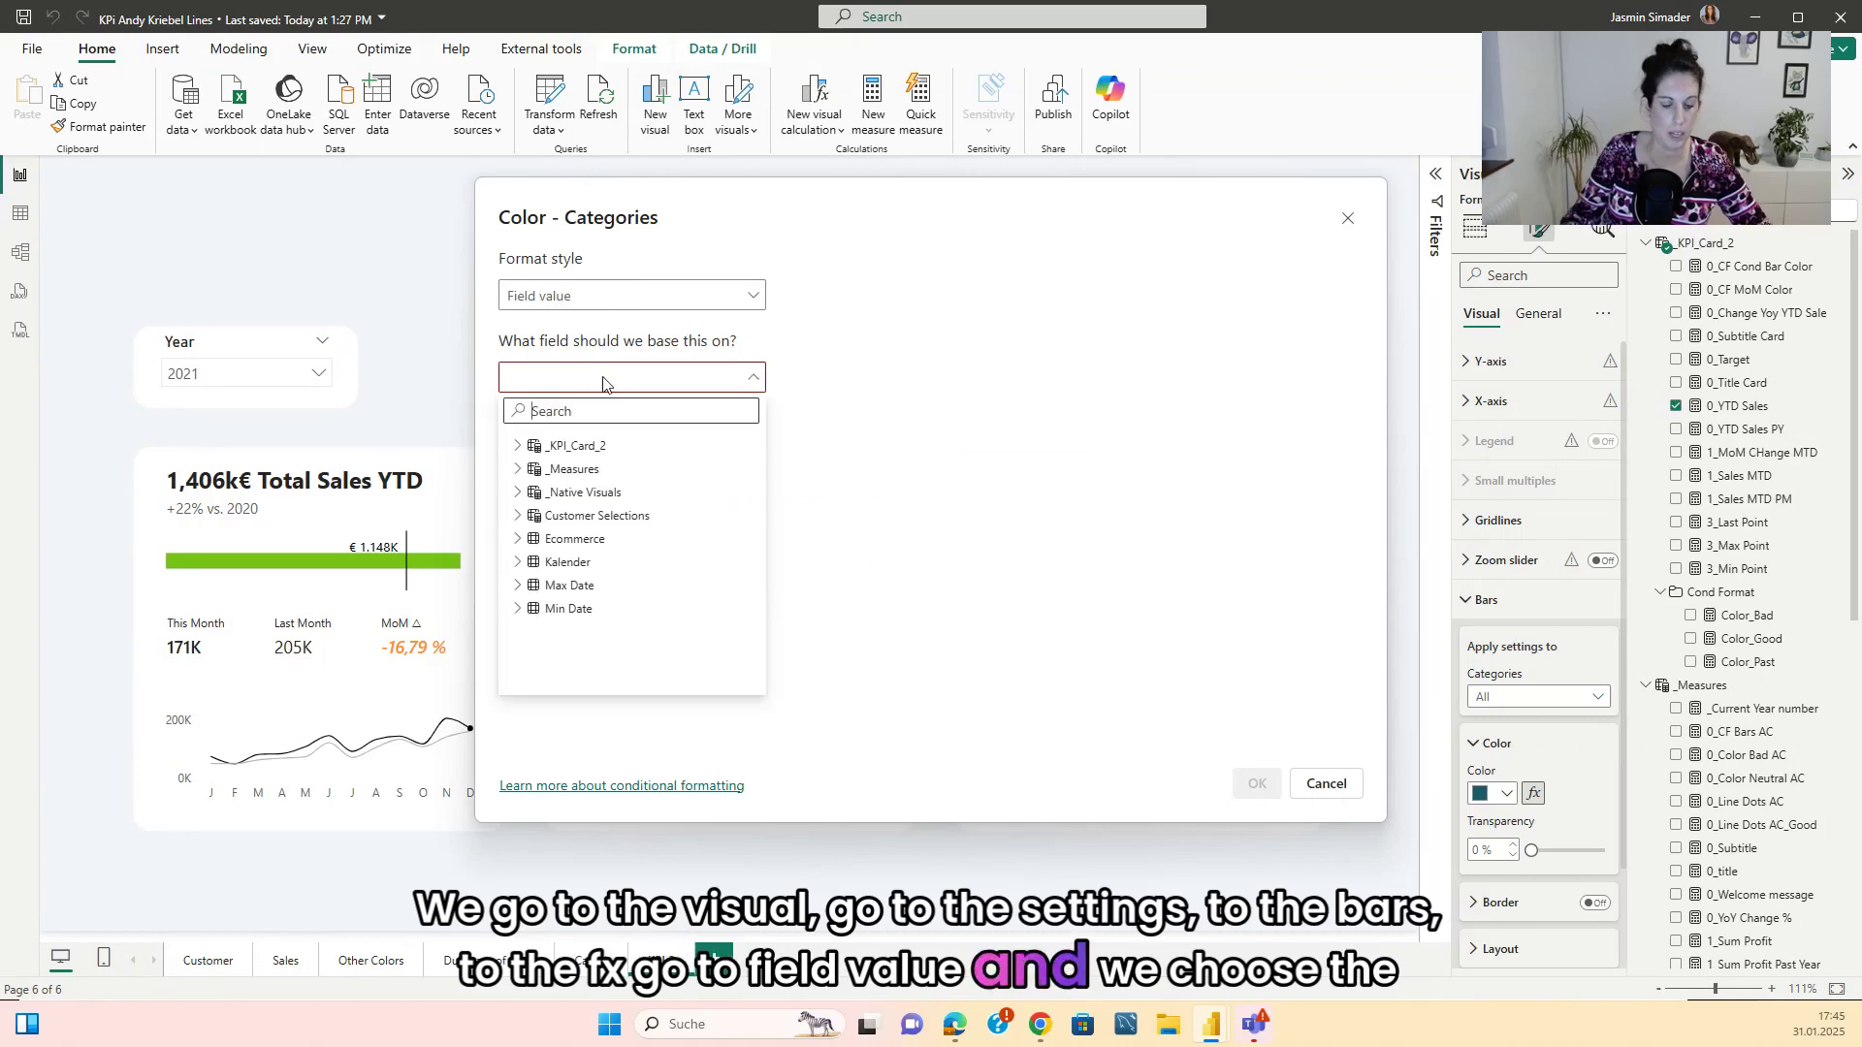
type("Cf")
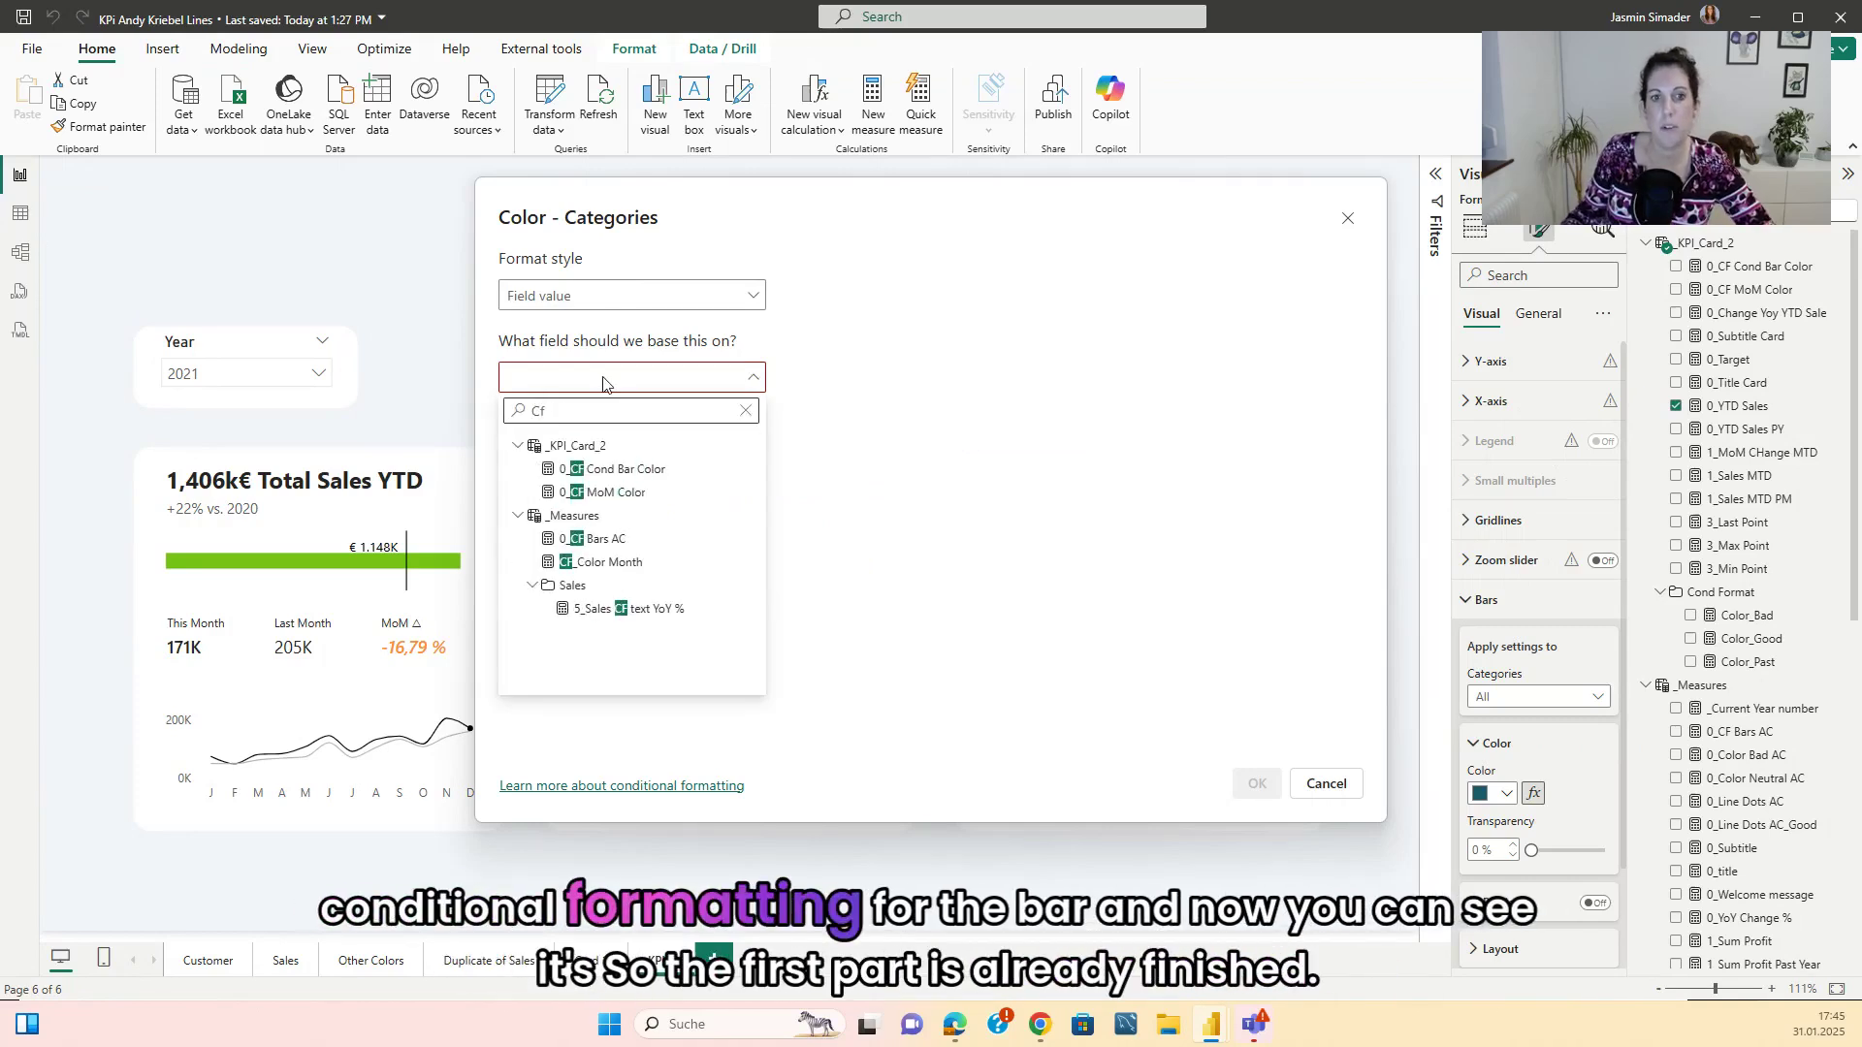
left_click(621, 469)
left_click(1257, 784)
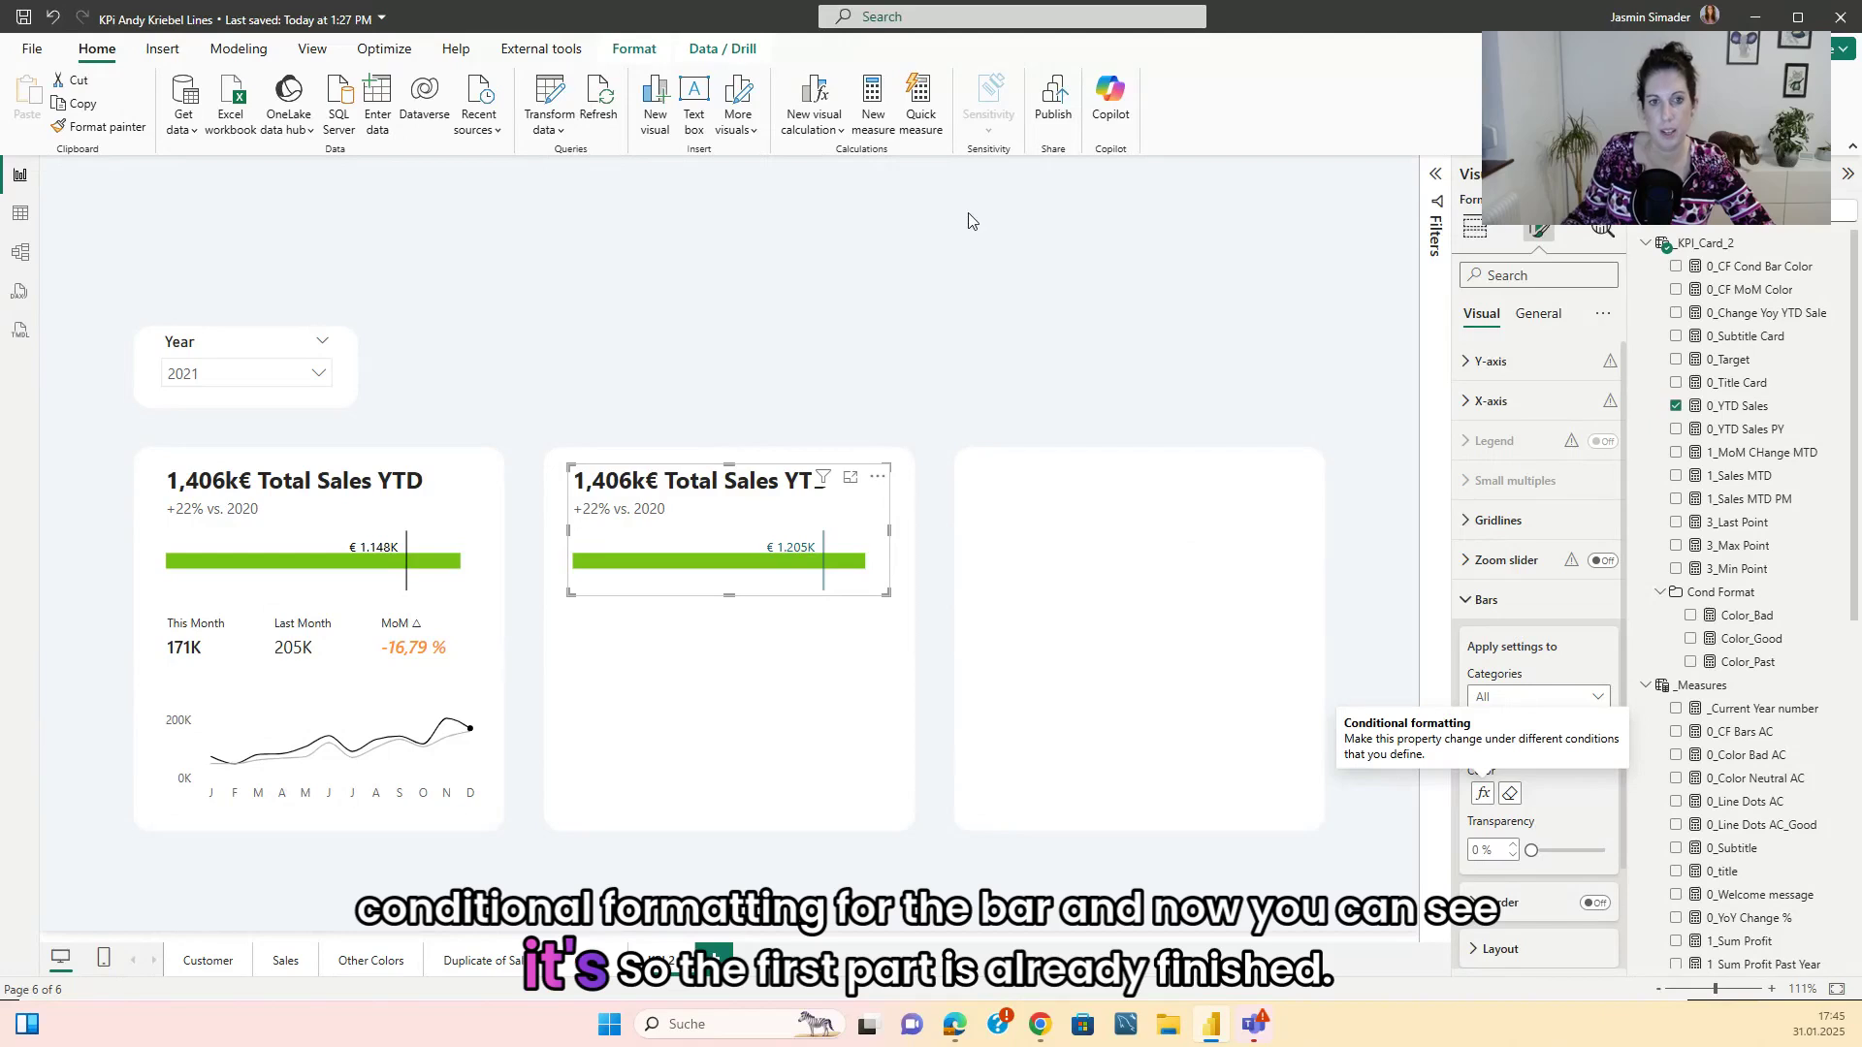
left_click(931, 235)
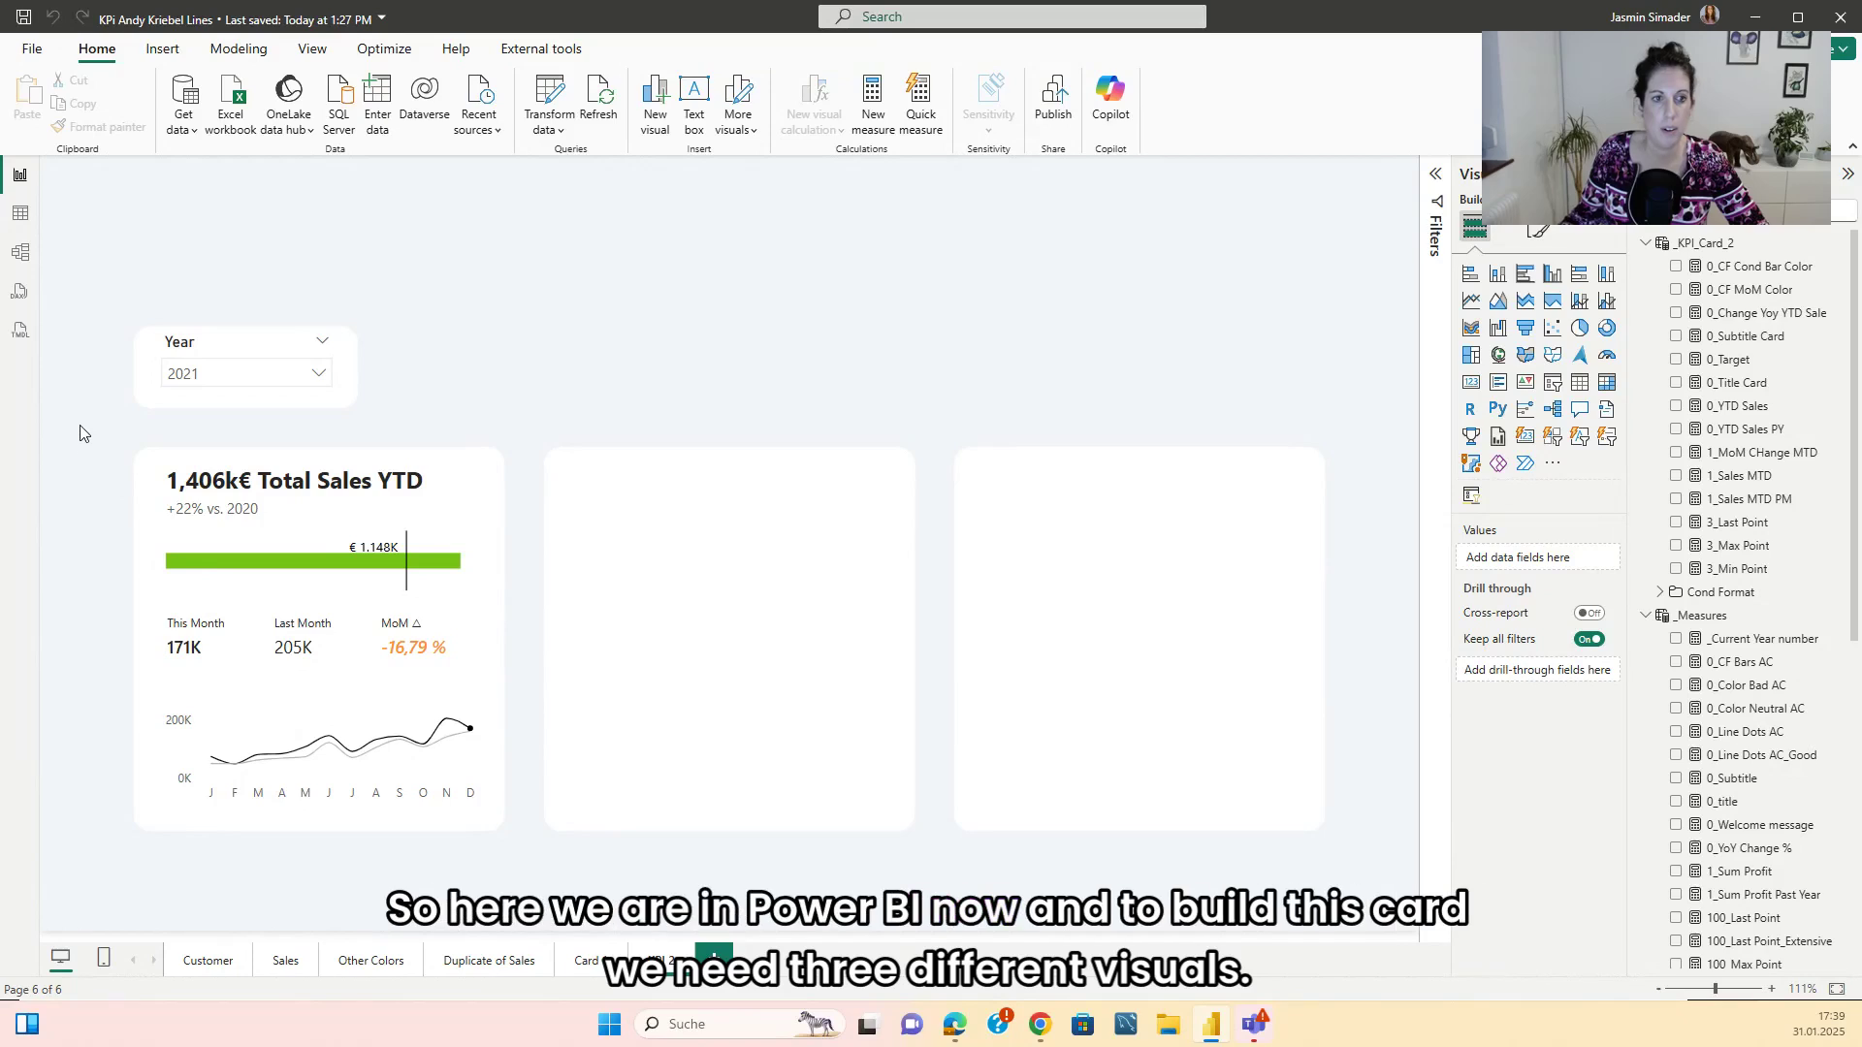
- Add a clustered bar chart and size it to fill the upper part of the empty middle card
left_click_drag(78, 422, 525, 892)
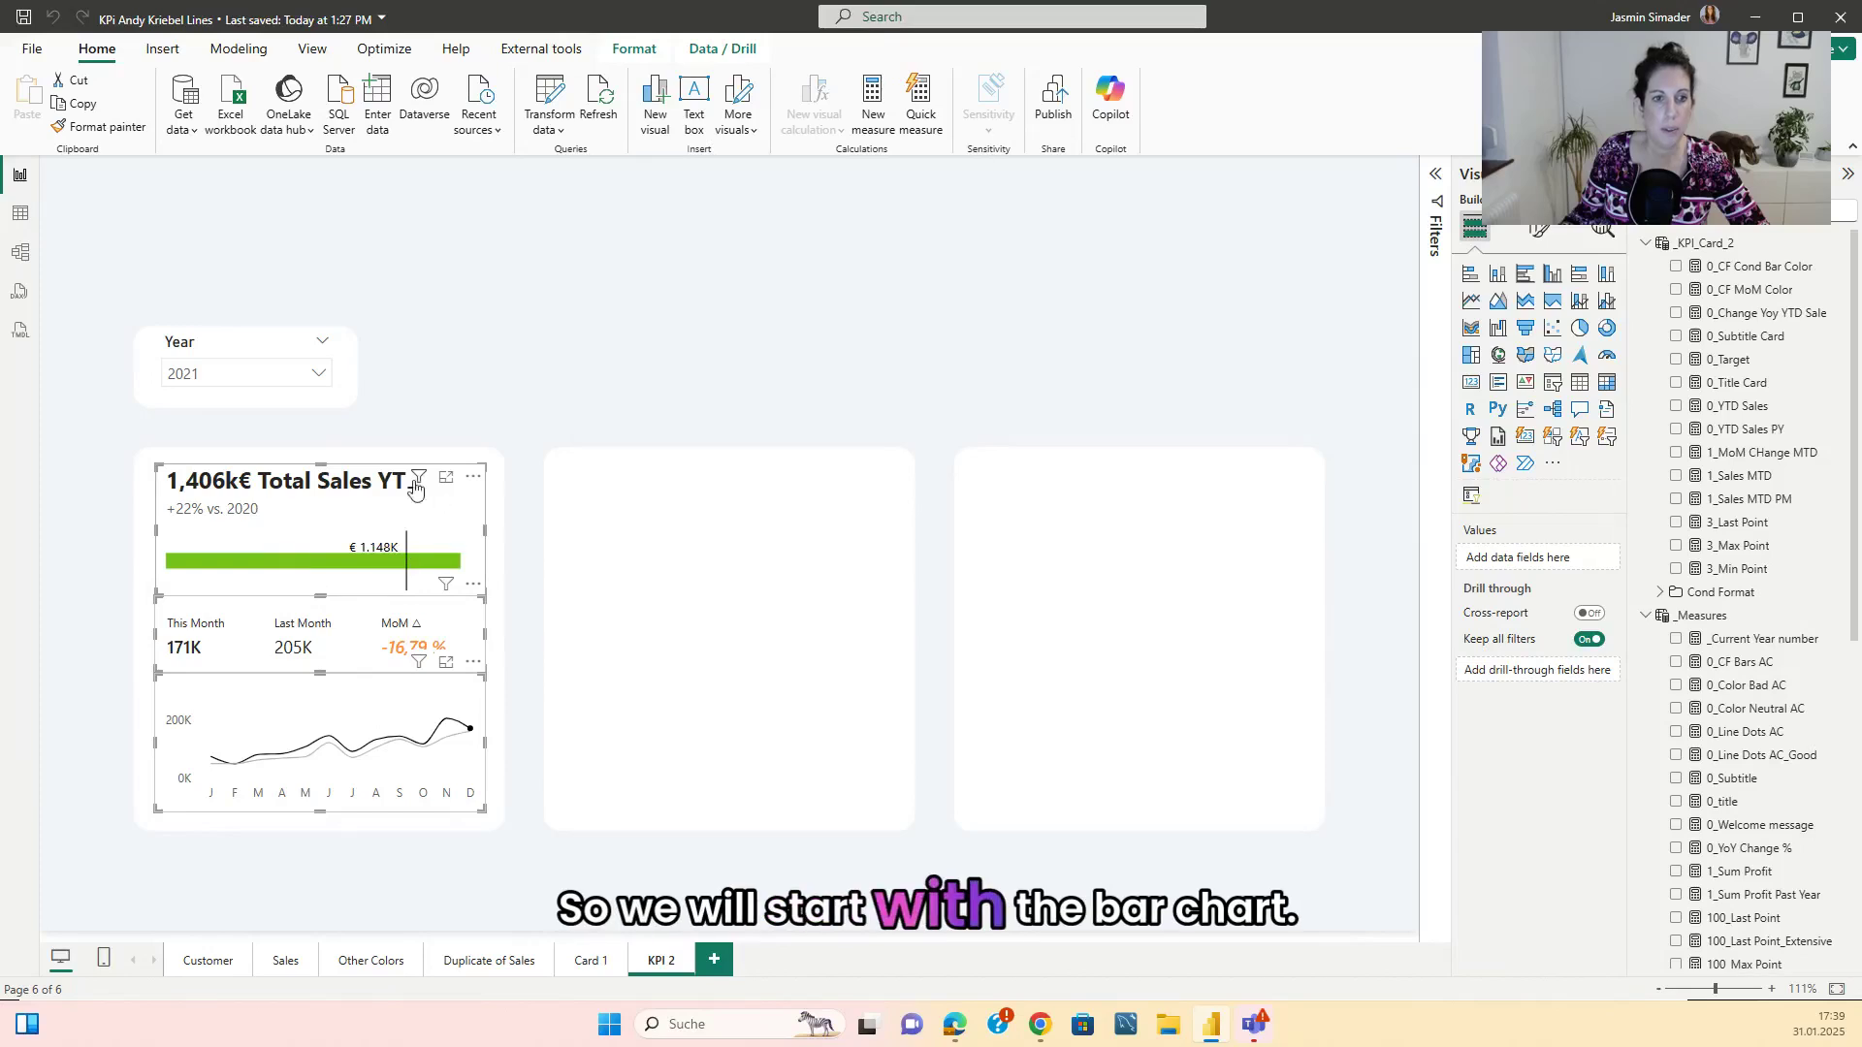
left_click(605, 379)
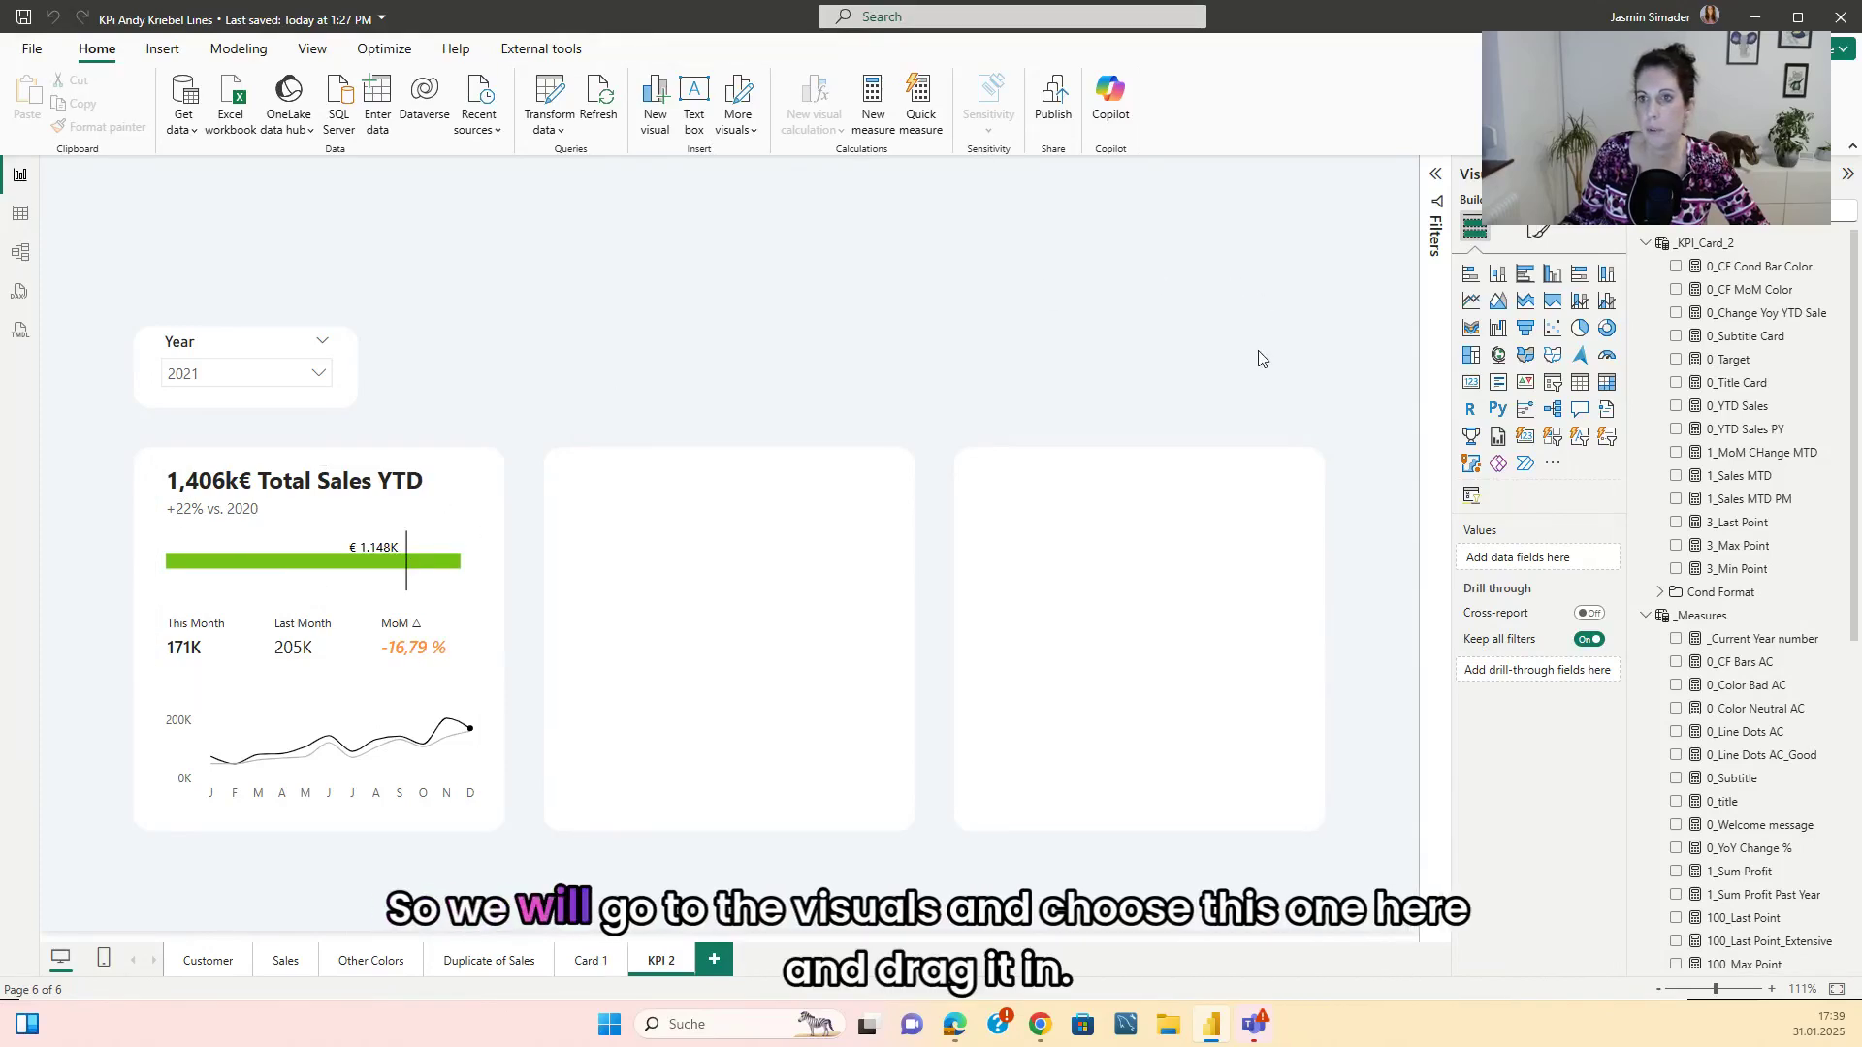
left_click(1525, 274)
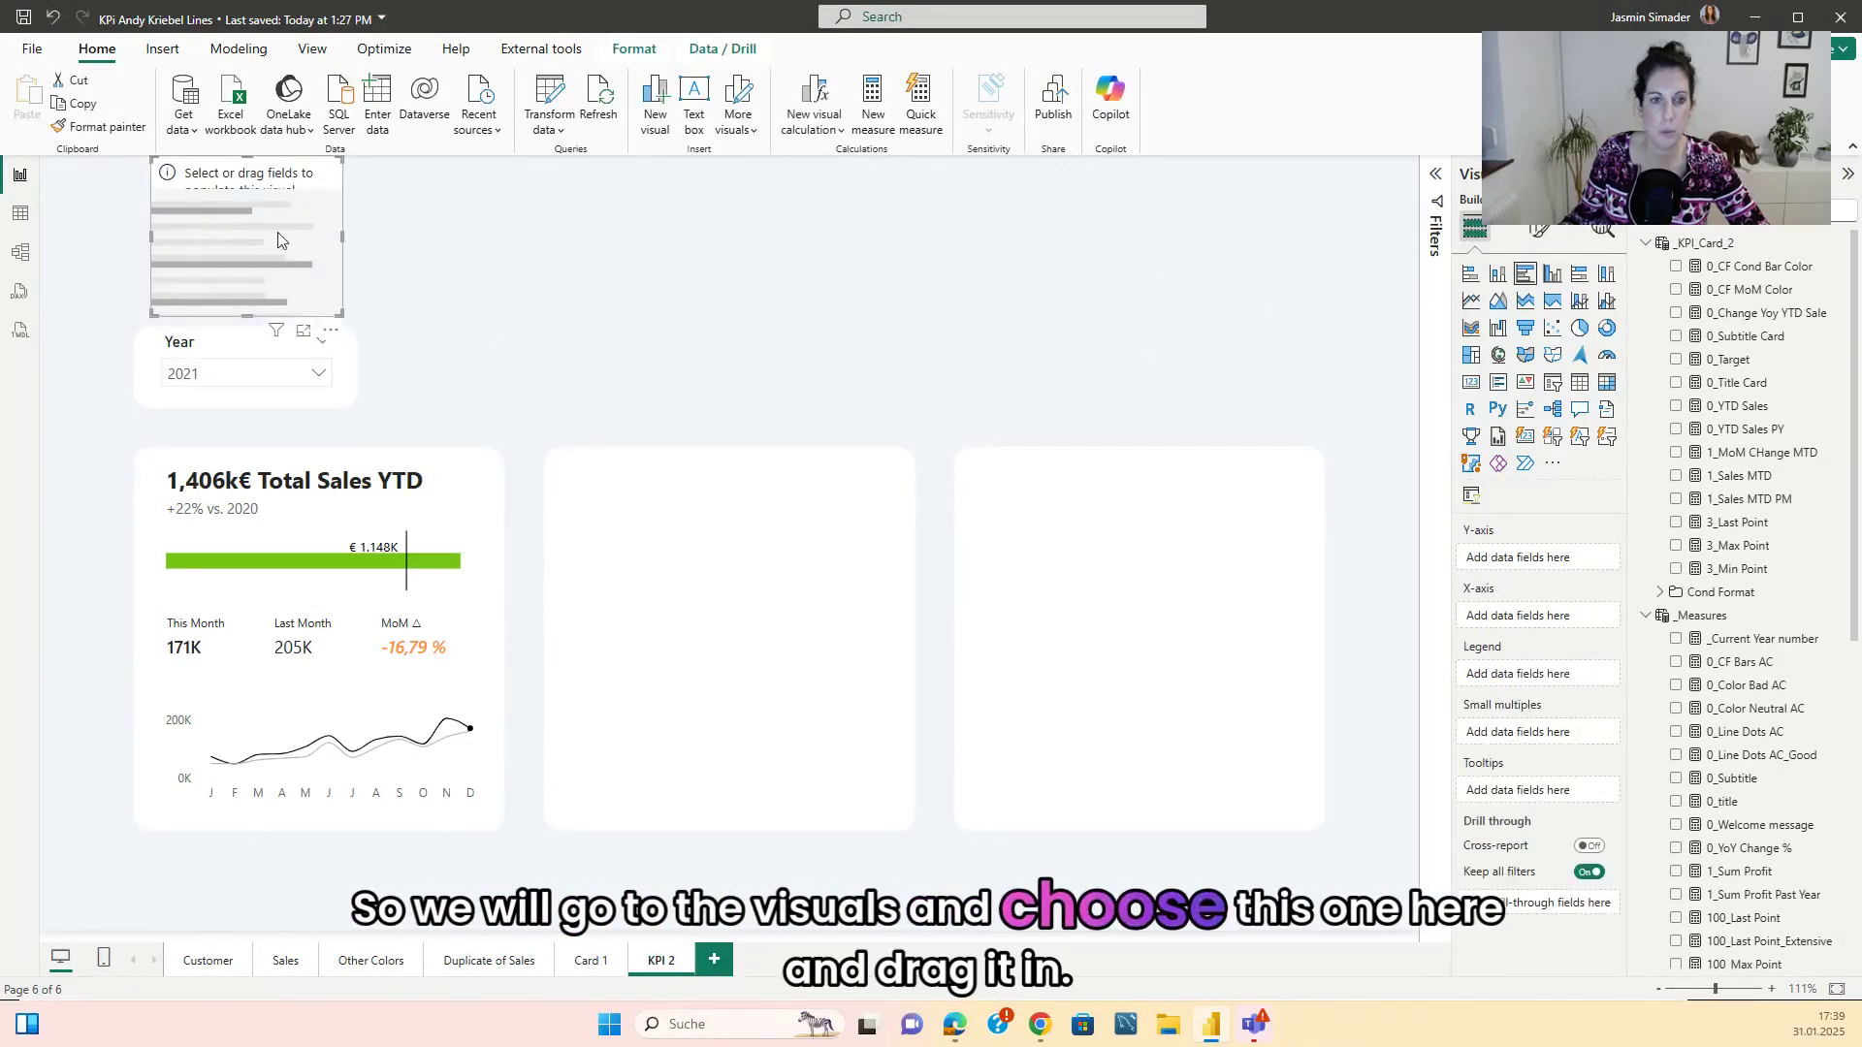
left_click_drag(277, 230, 691, 540)
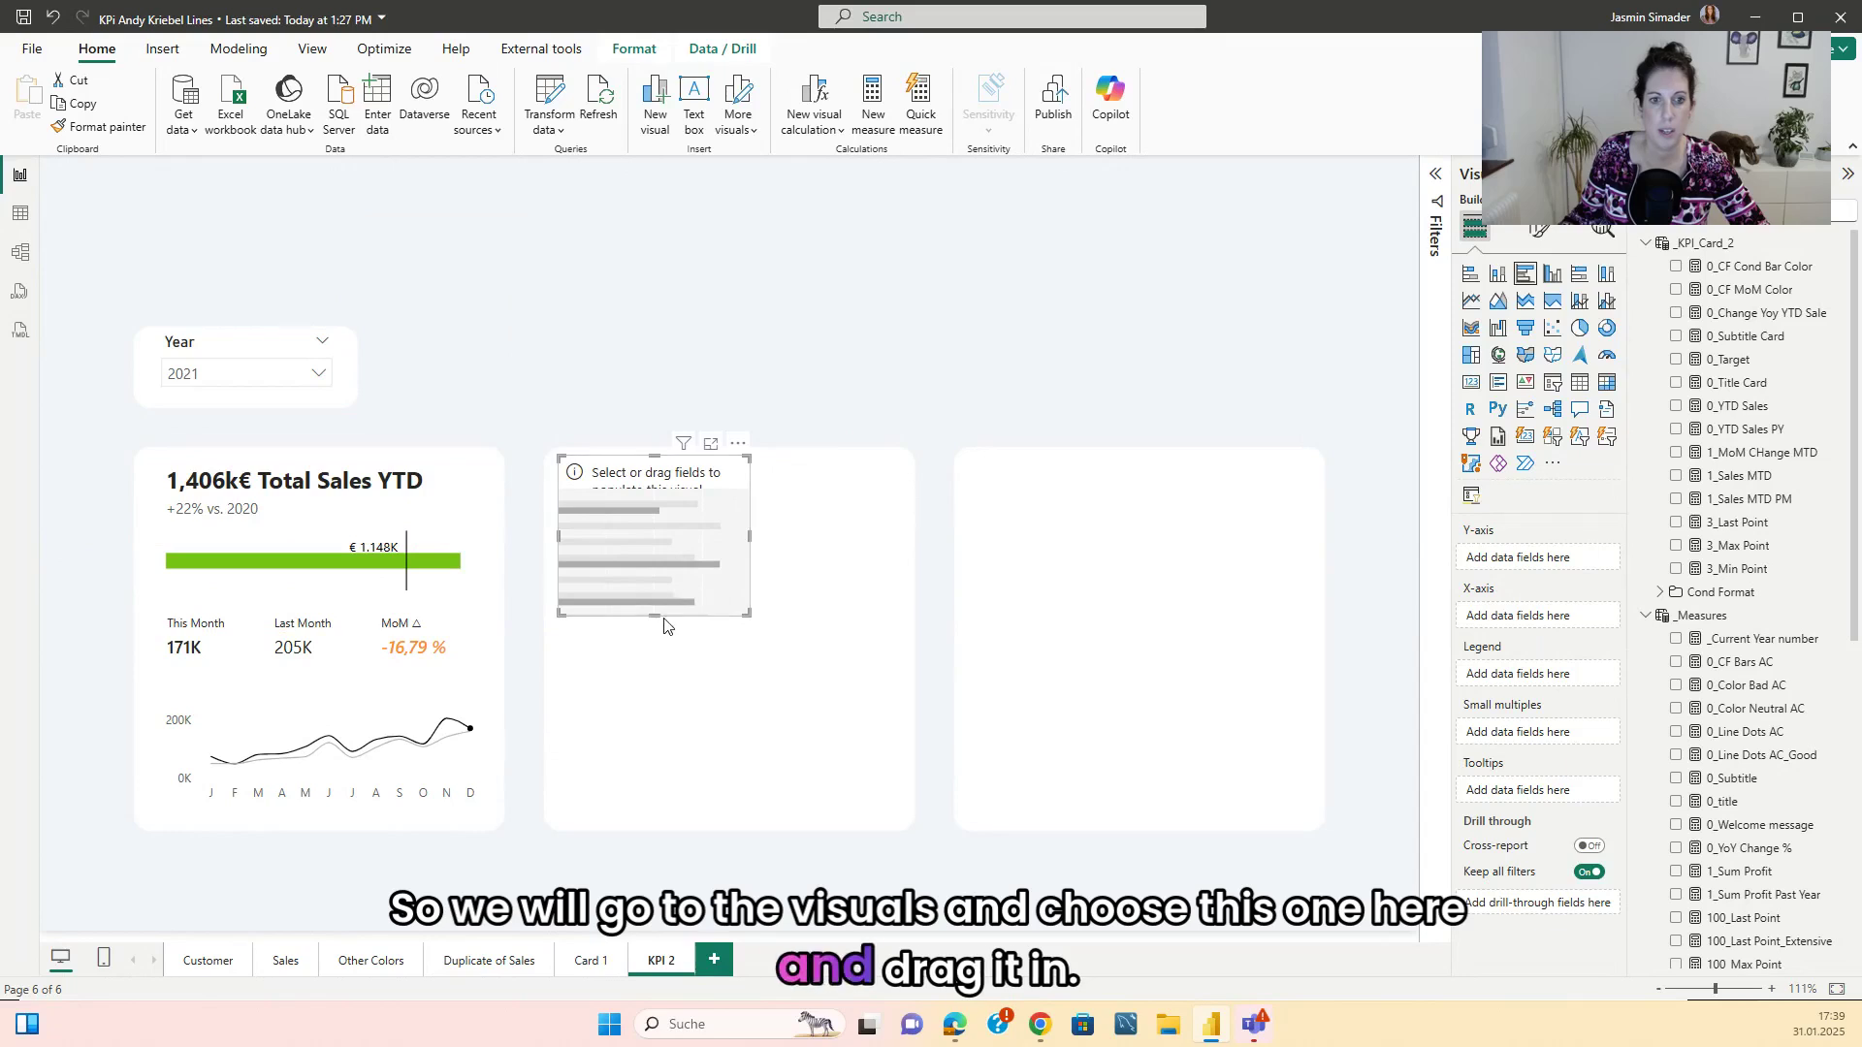
left_click_drag(654, 614, 665, 602)
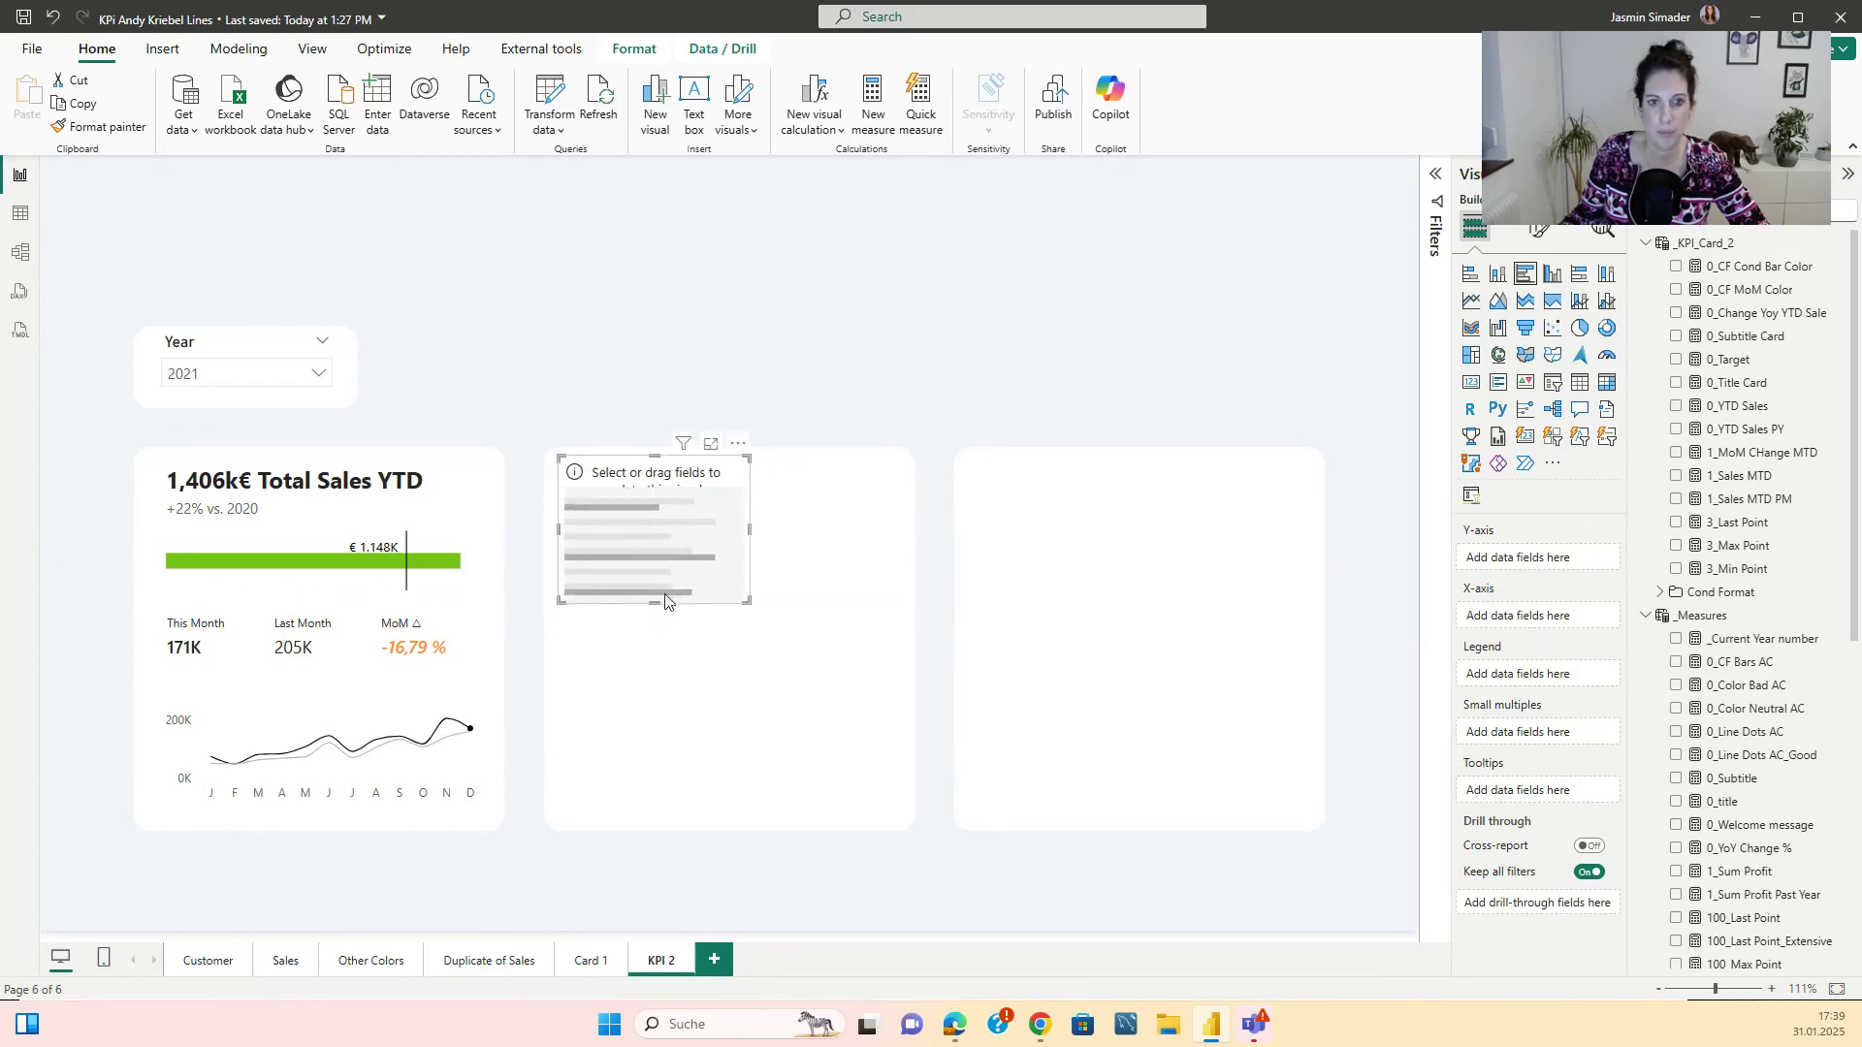
left_click_drag(750, 528, 862, 541)
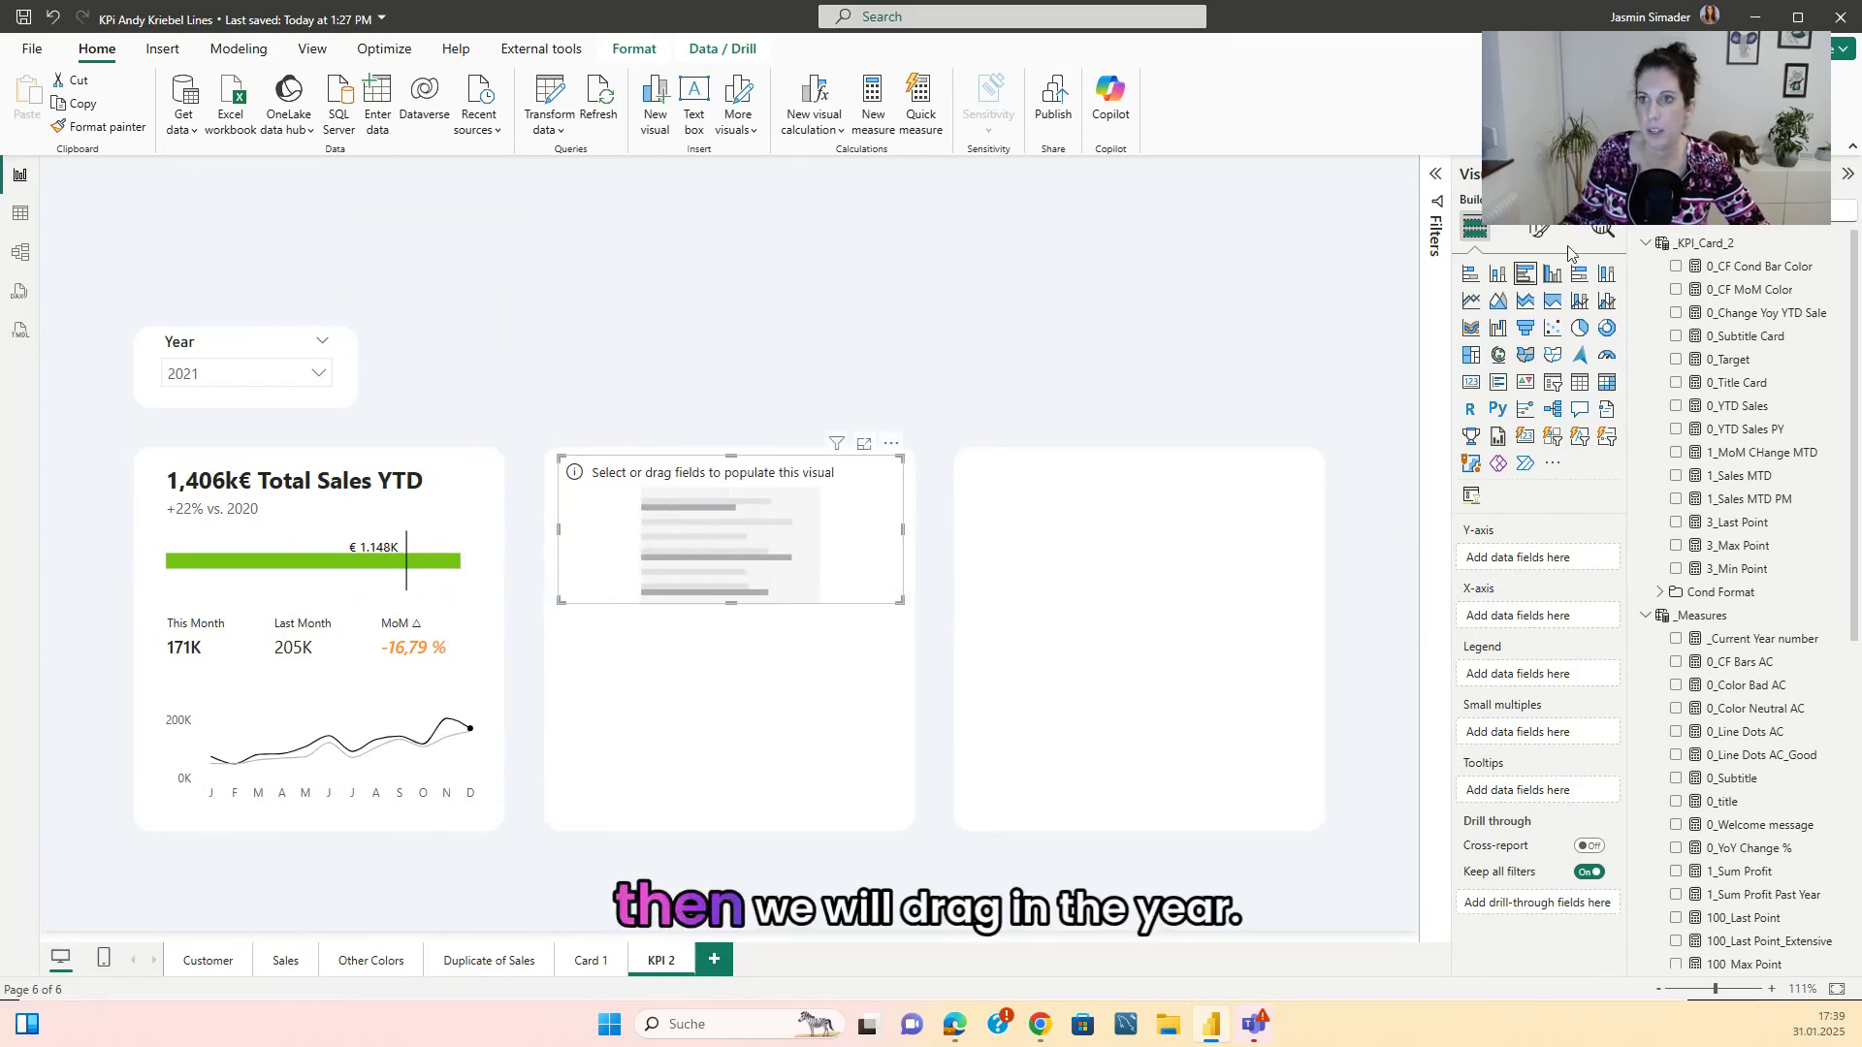
- Put Year on the new bar chart's Y-axis and the 0_YTD Sales measure on its X-axis
left_click_drag(1746, 581, 718, 529)
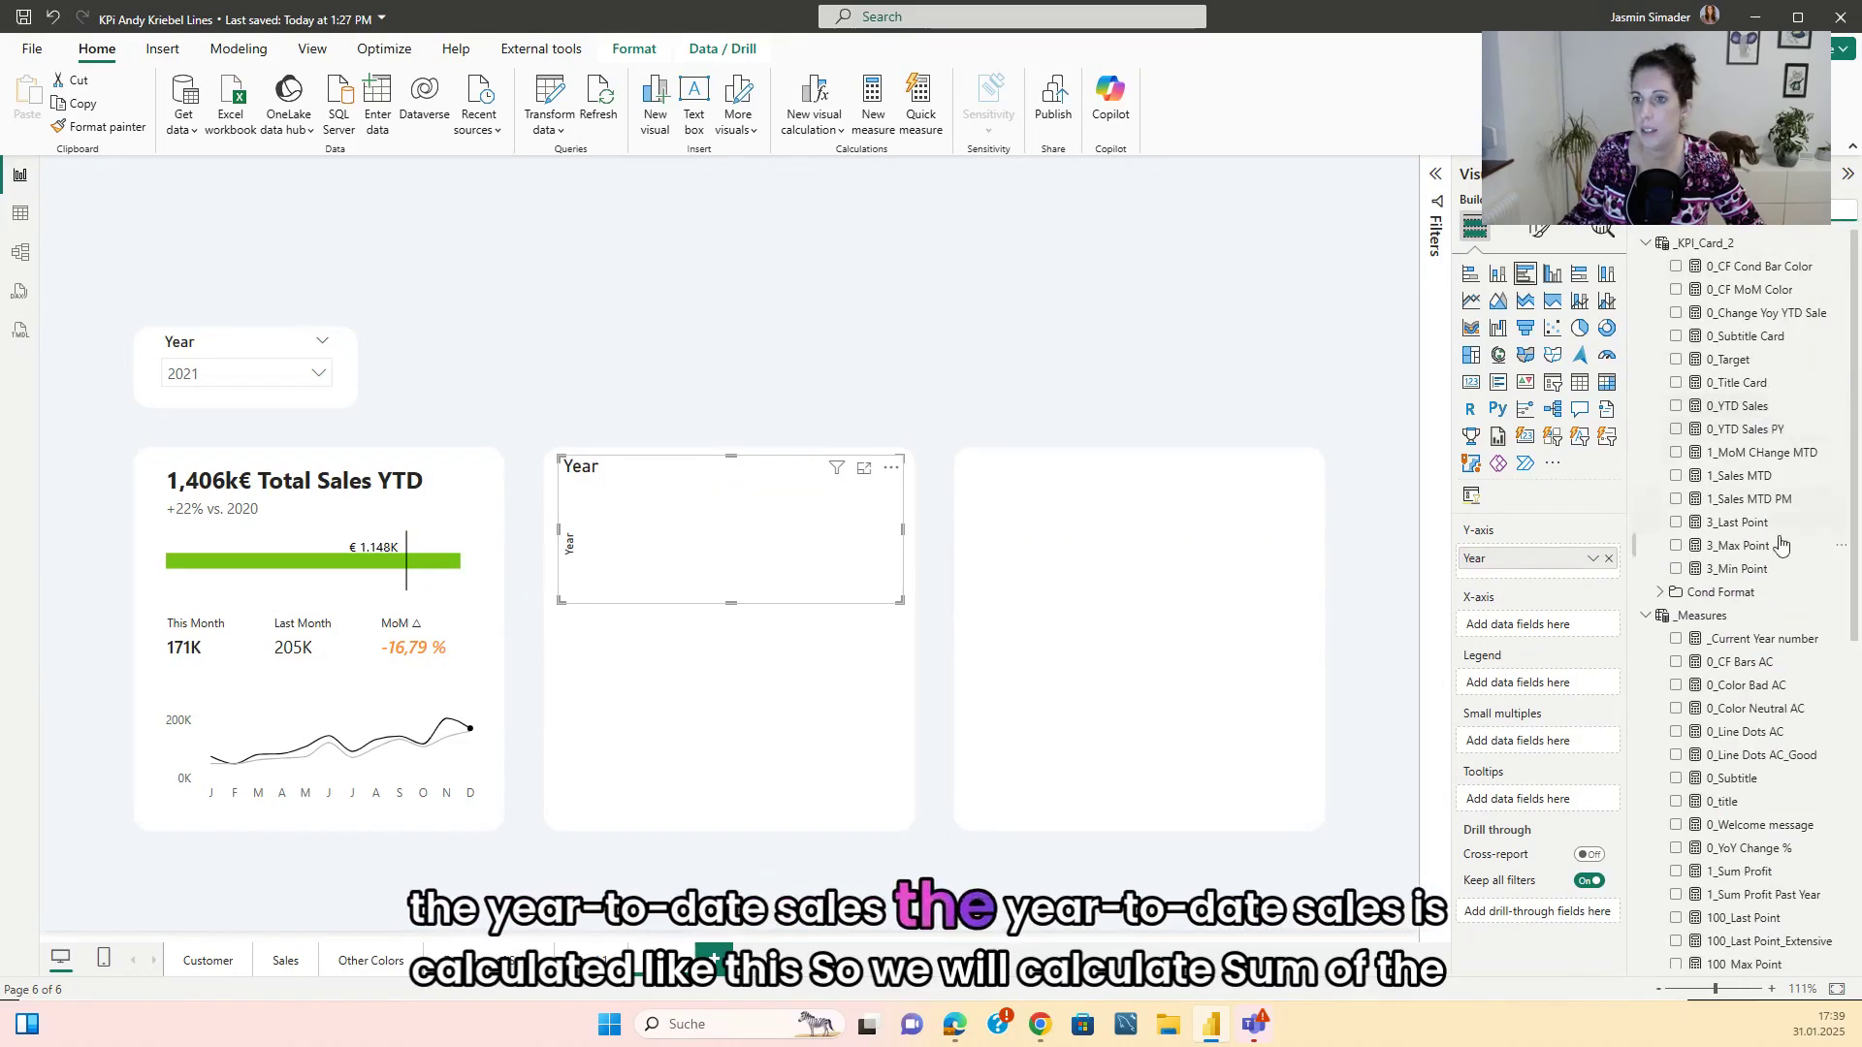
left_click(1752, 408)
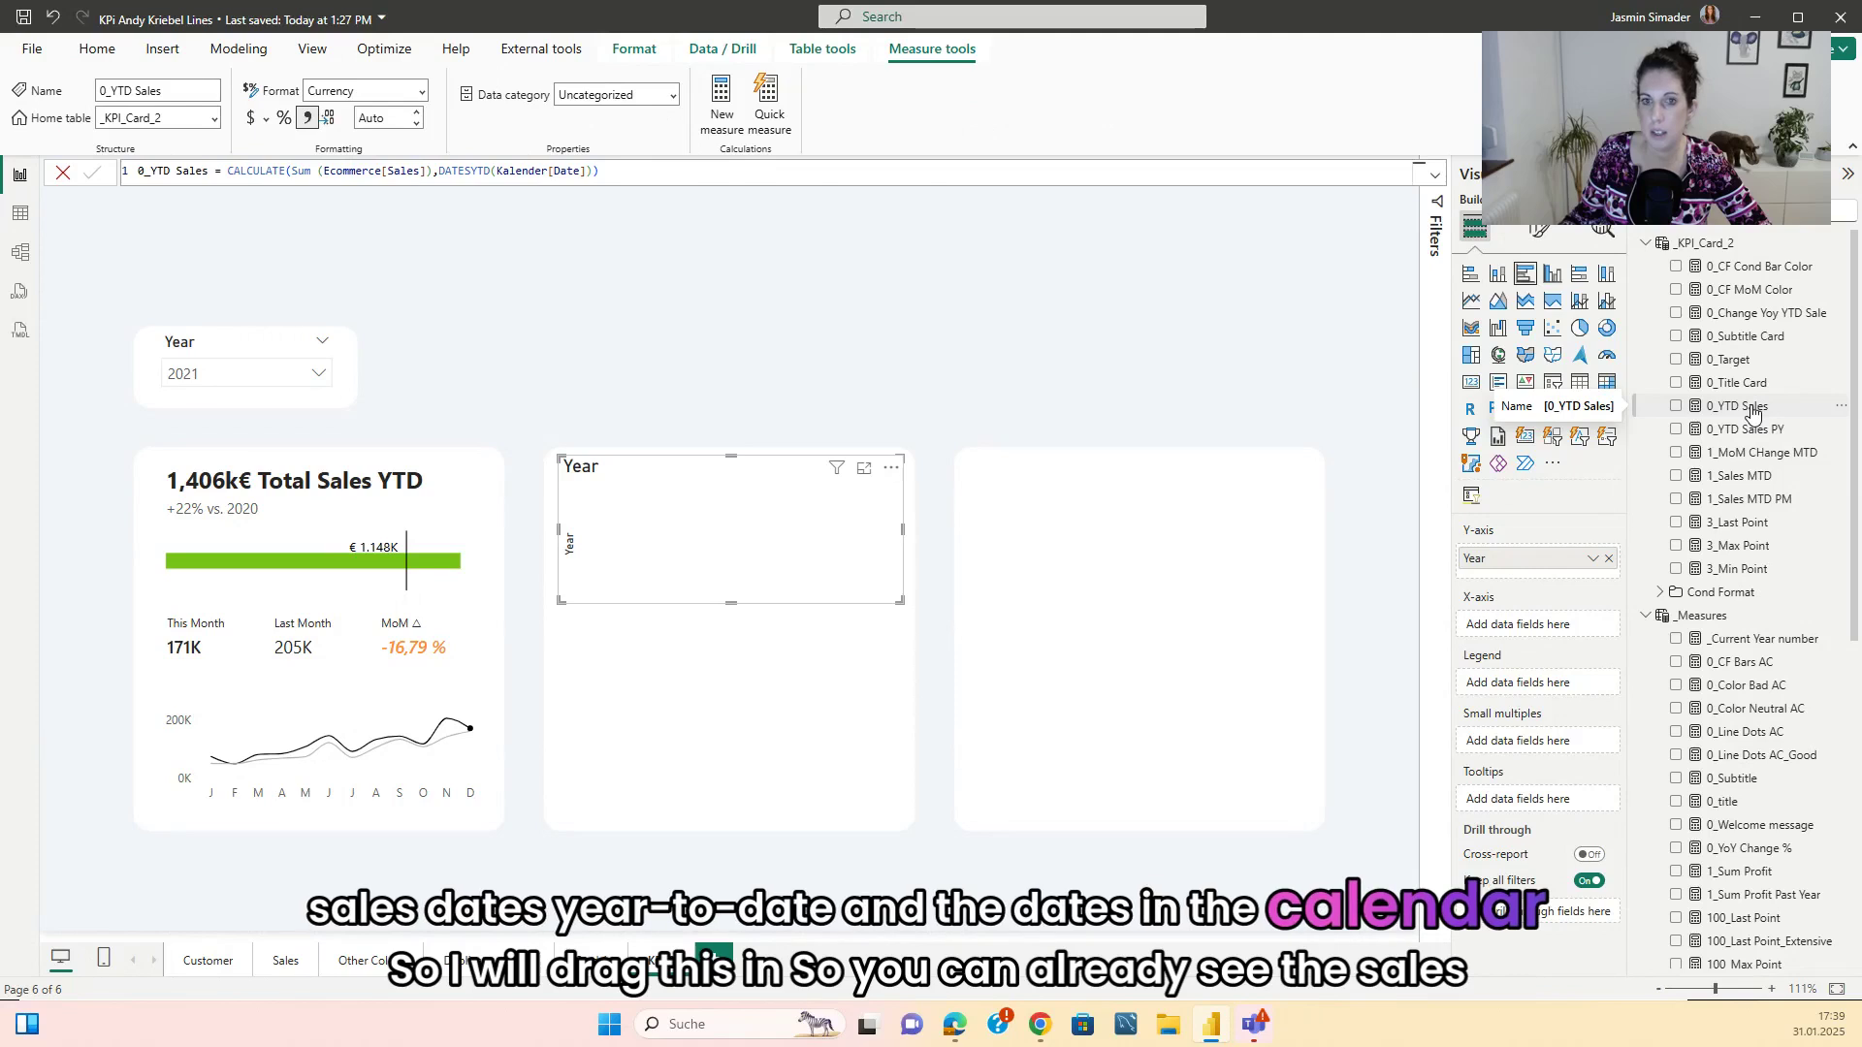
left_click_drag(1754, 414, 818, 533)
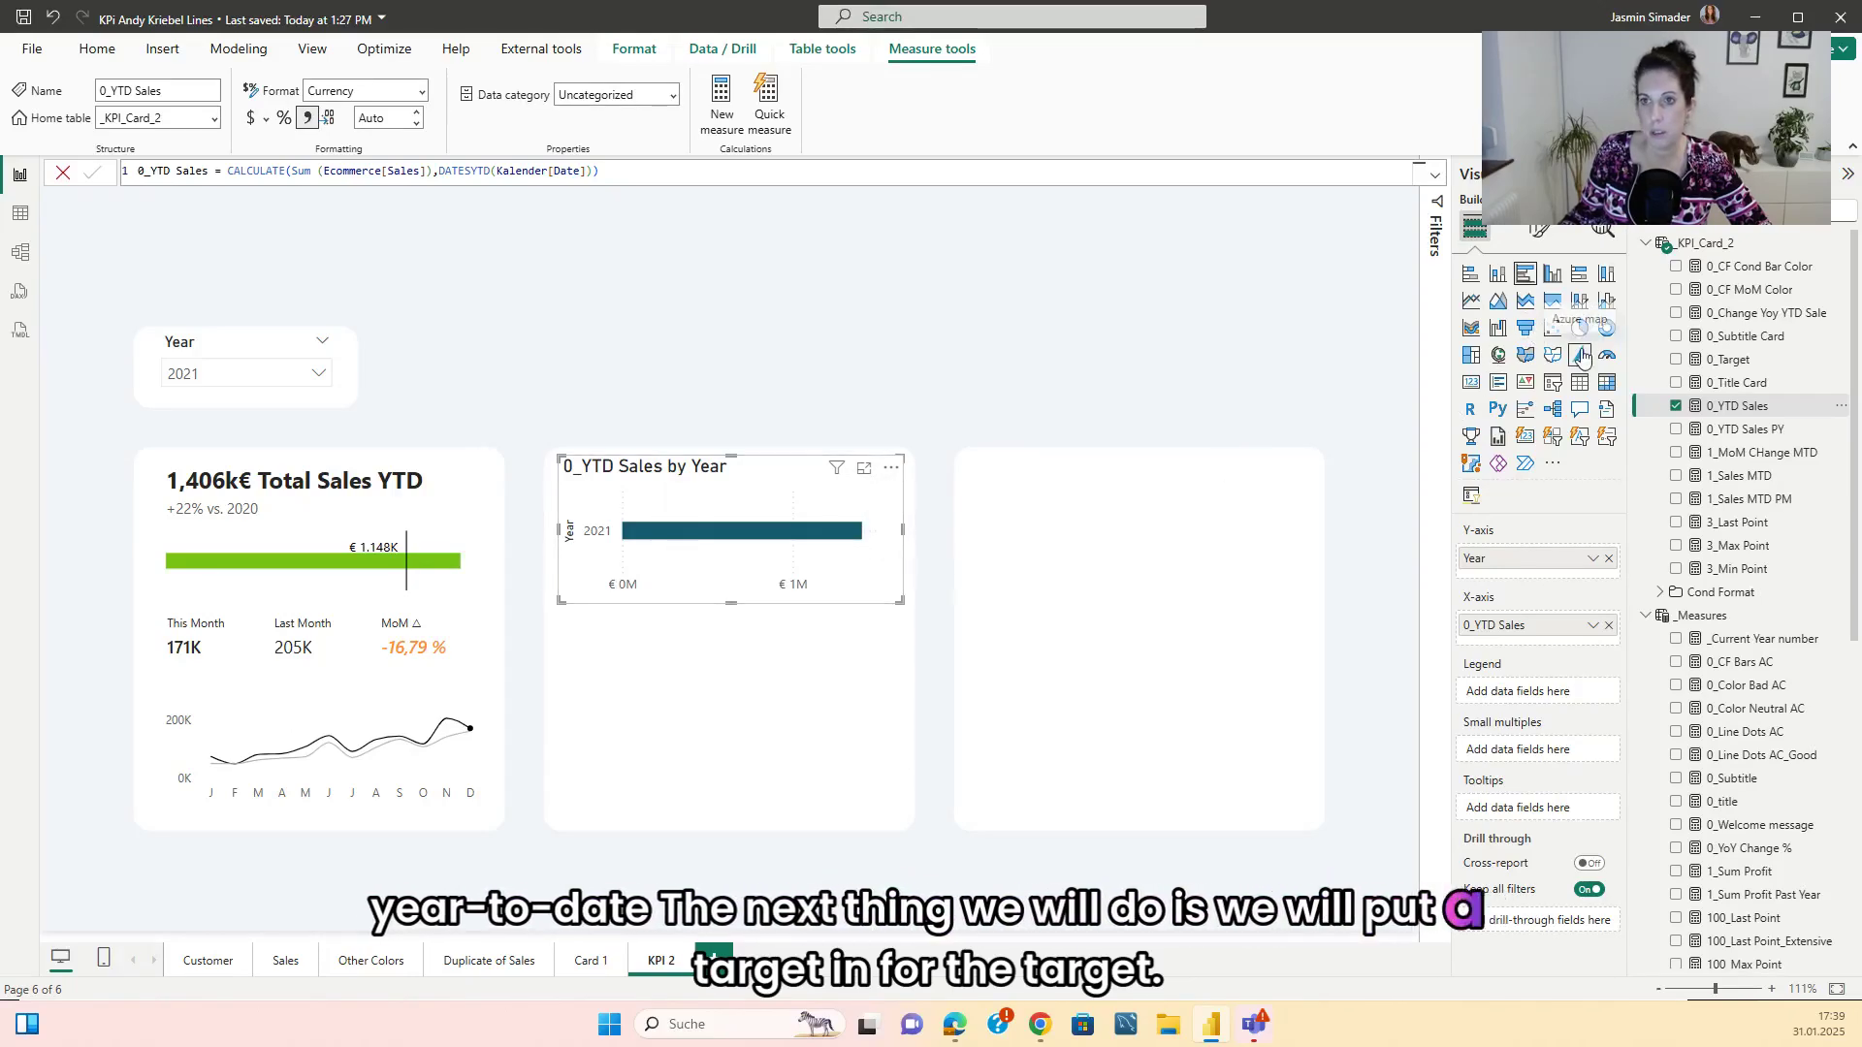
- Add a constant line to the bar chart with its value based on the 0_Target measure
left_click(1731, 361)
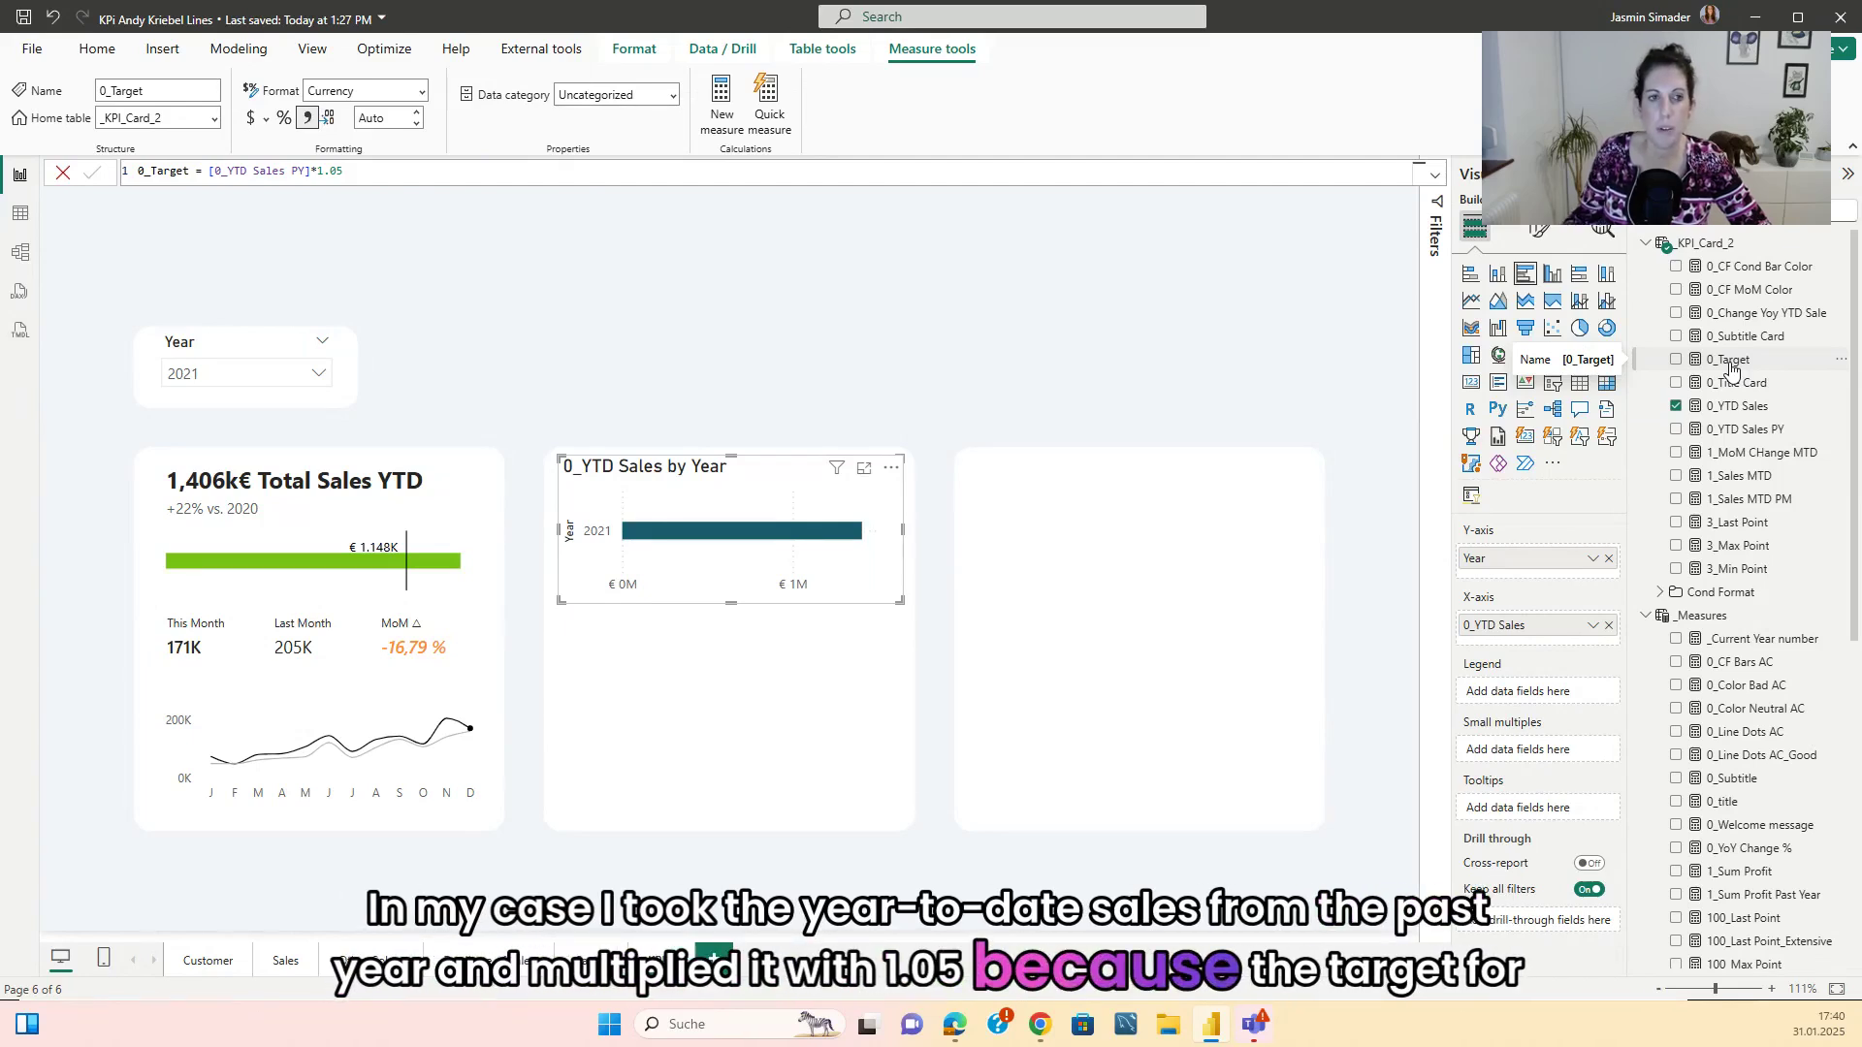
left_click(1605, 233)
left_click(1467, 360)
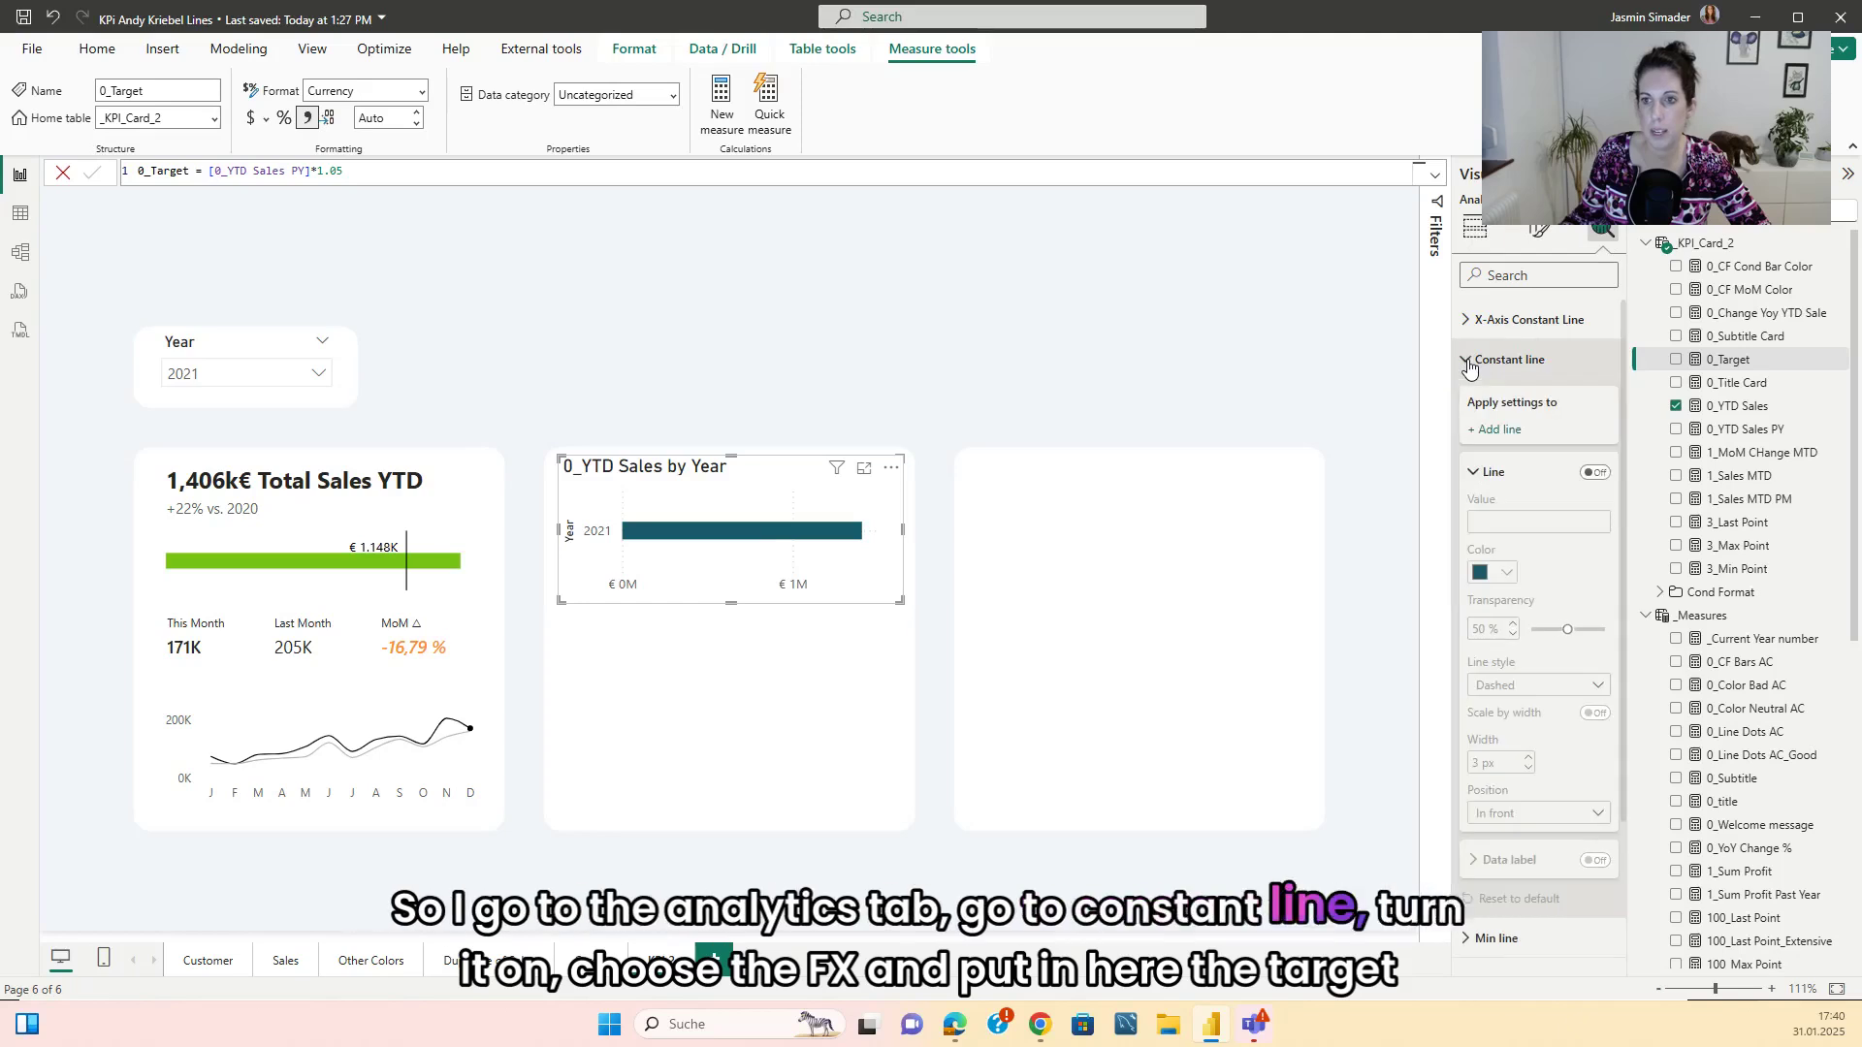
left_click(1595, 474)
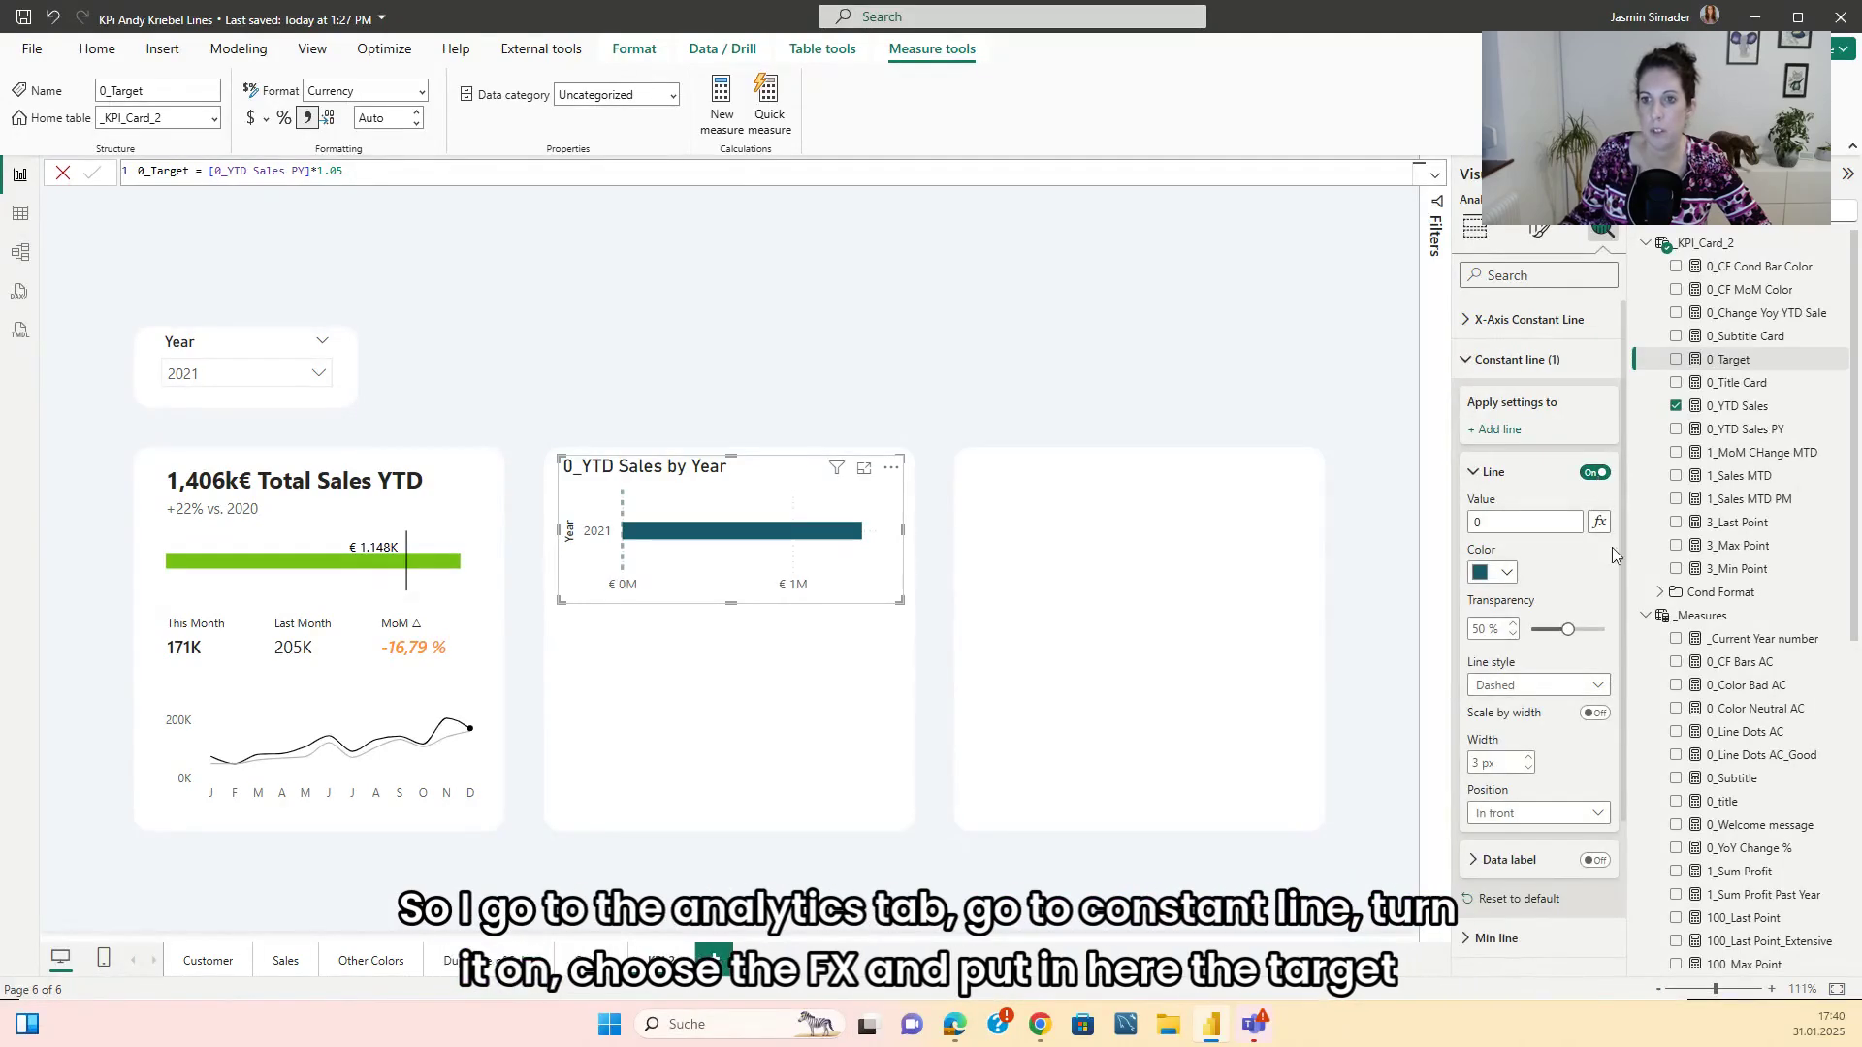
left_click(1601, 524)
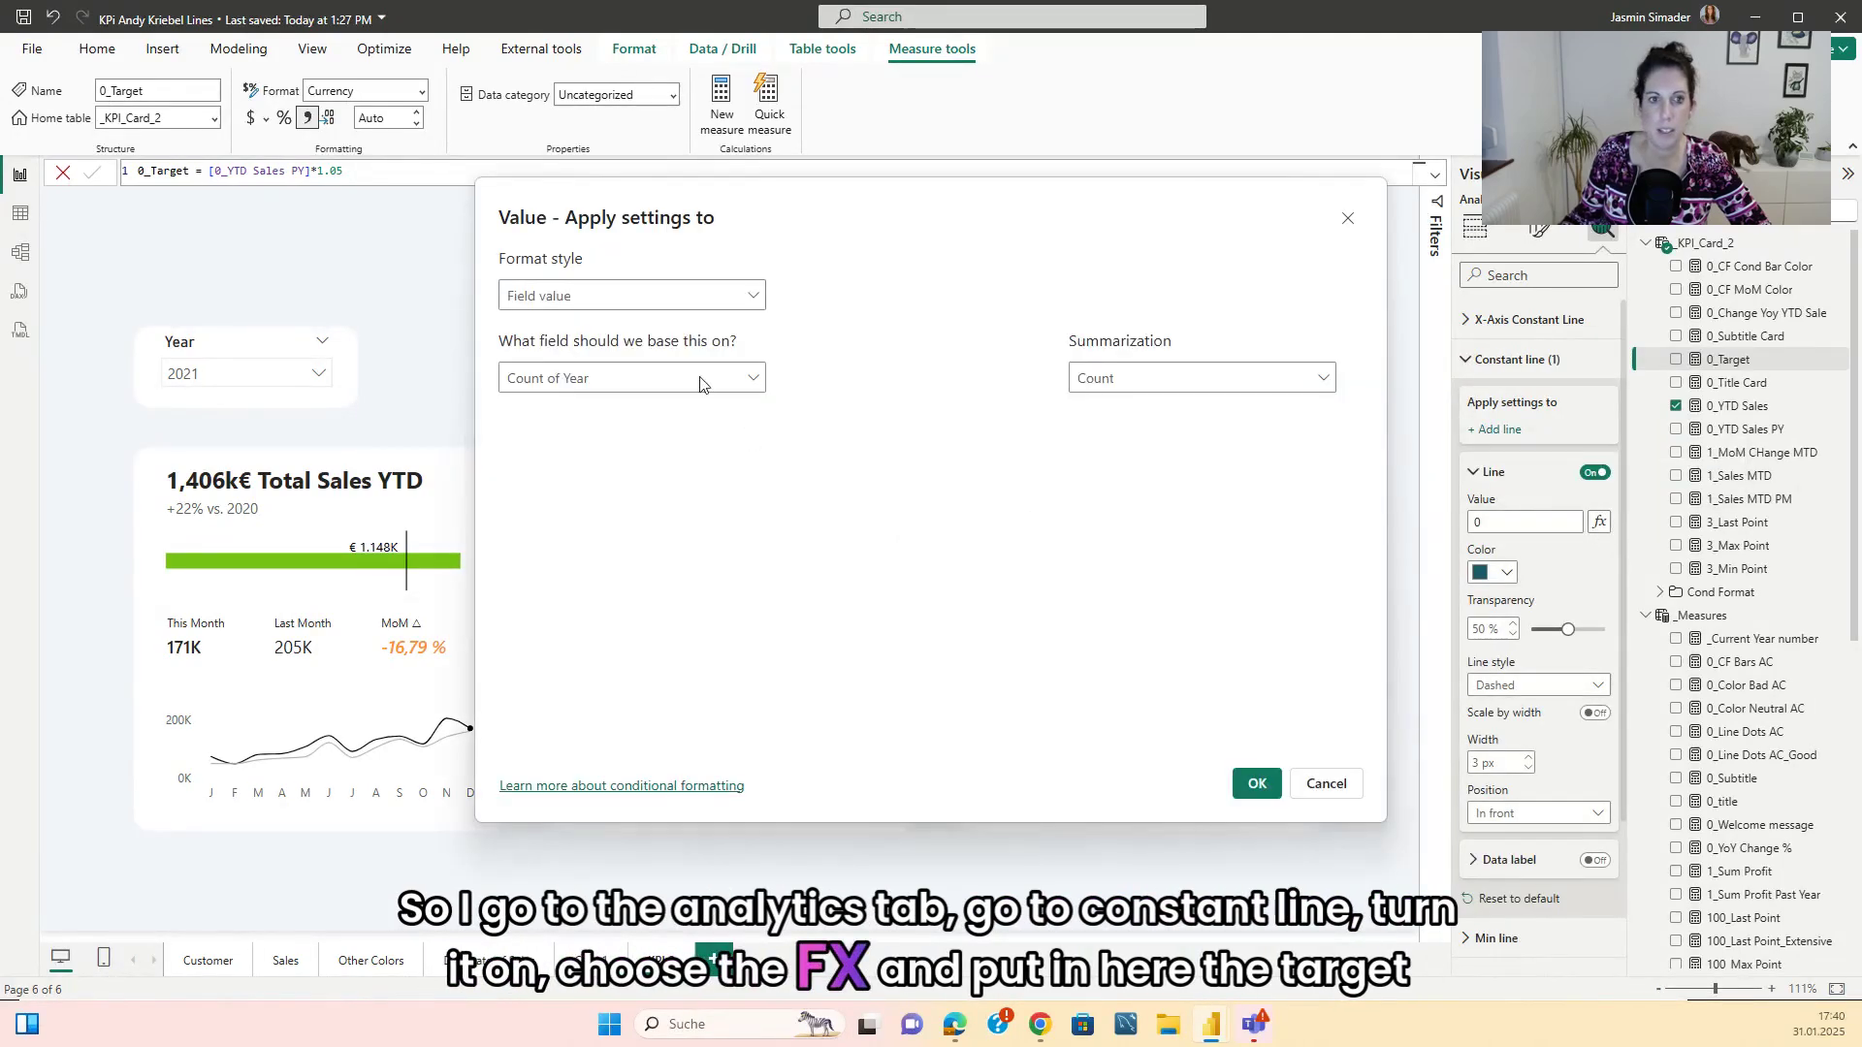
left_click(660, 297)
left_click(658, 333)
left_click(636, 386)
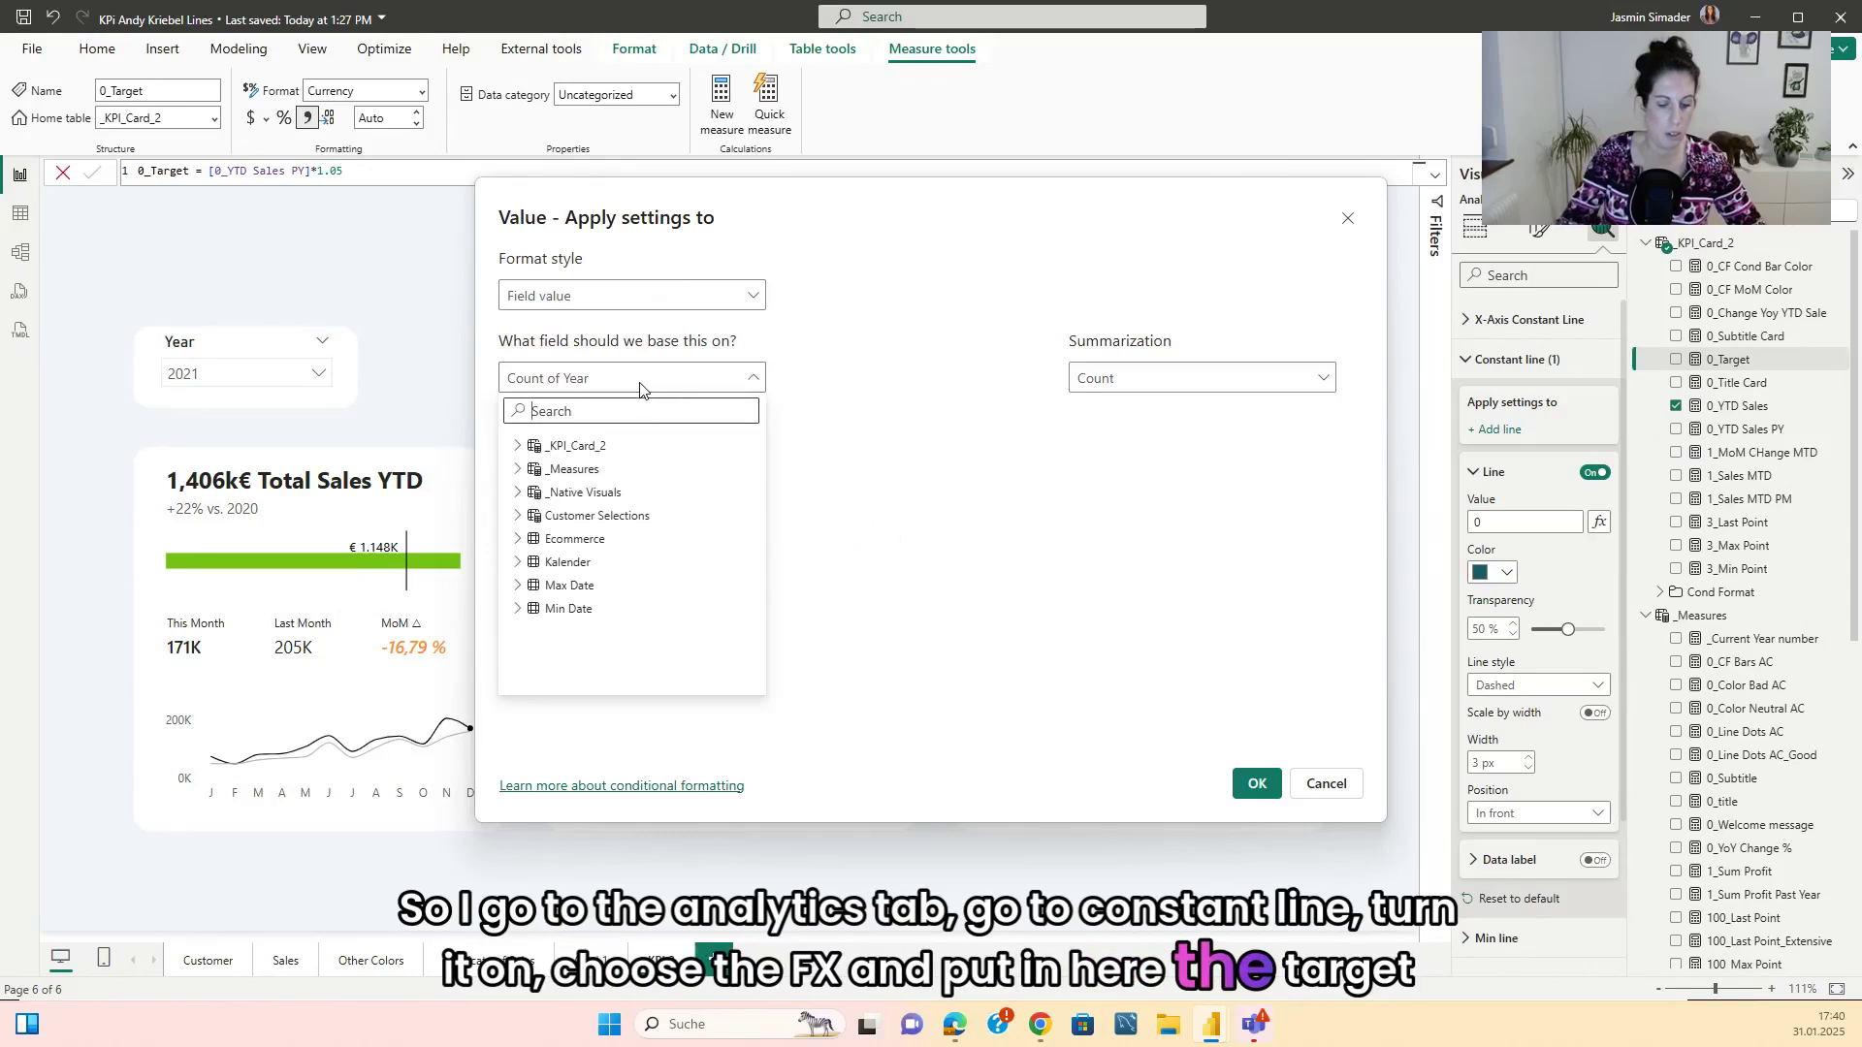
type("targe")
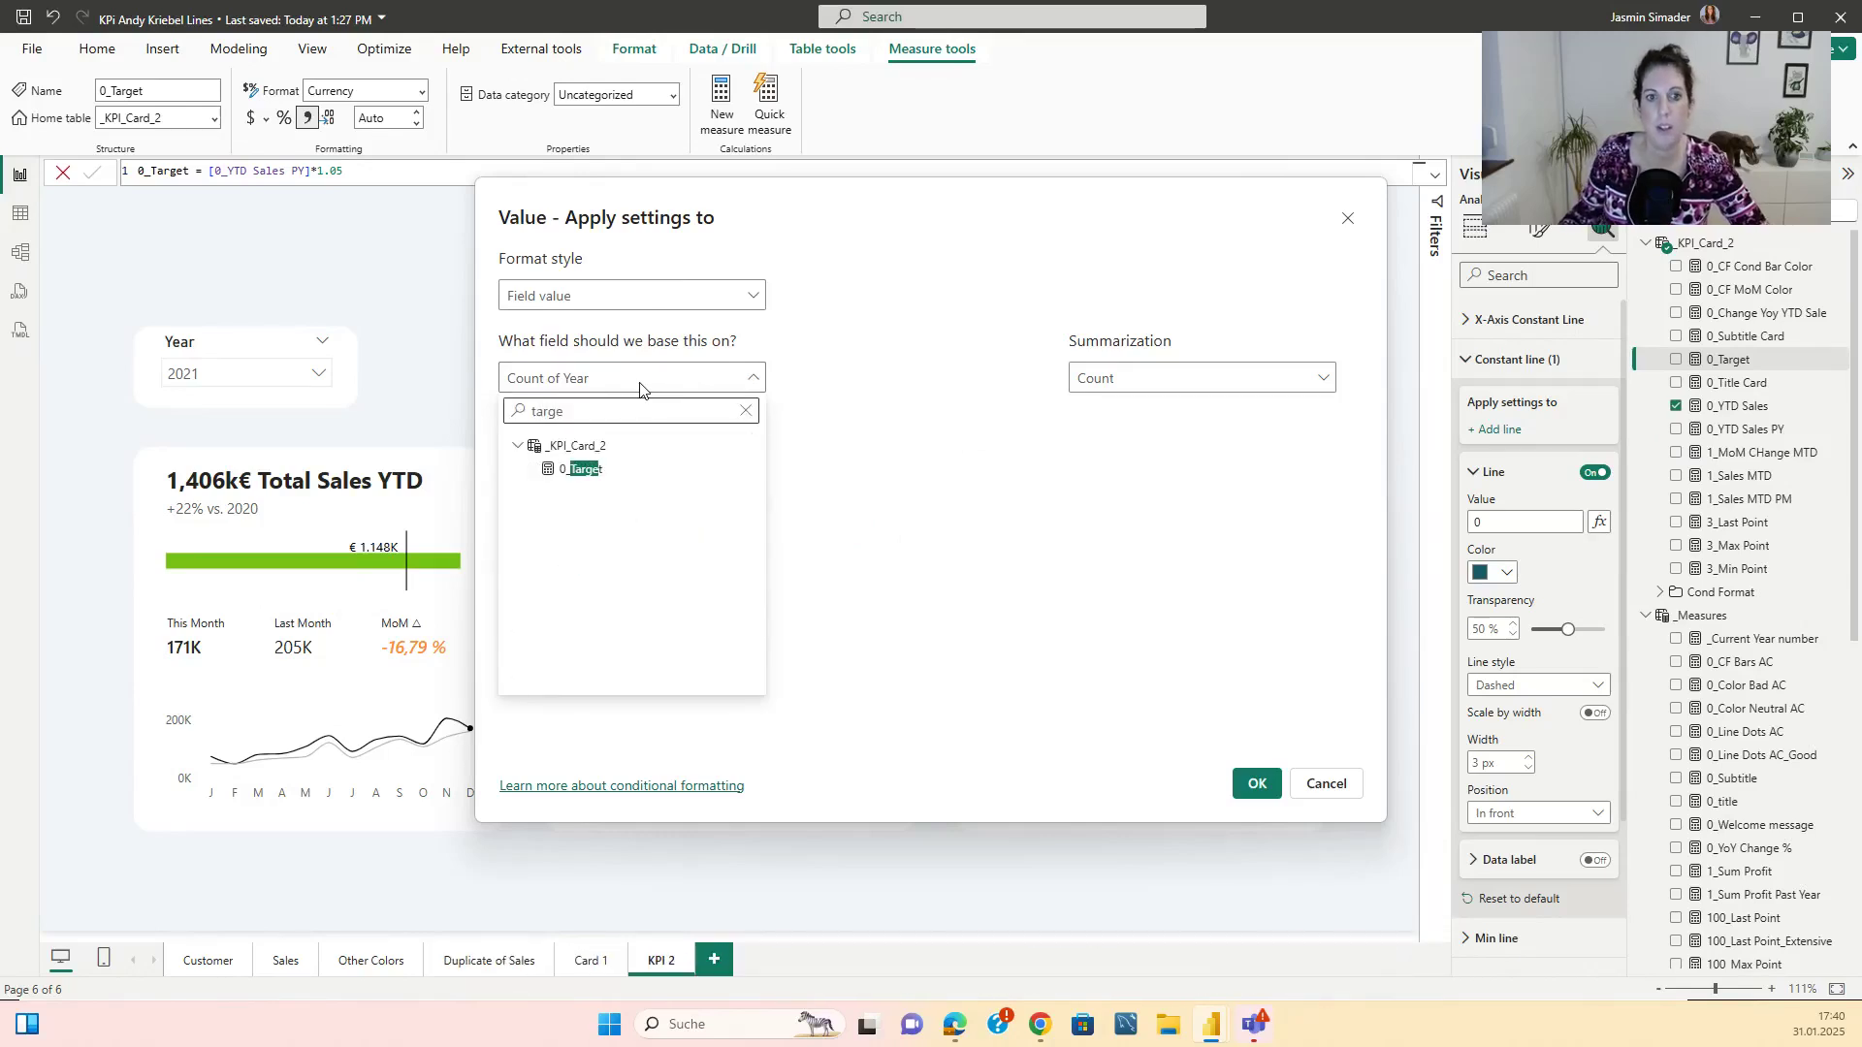
left_click(582, 470)
left_click(1254, 784)
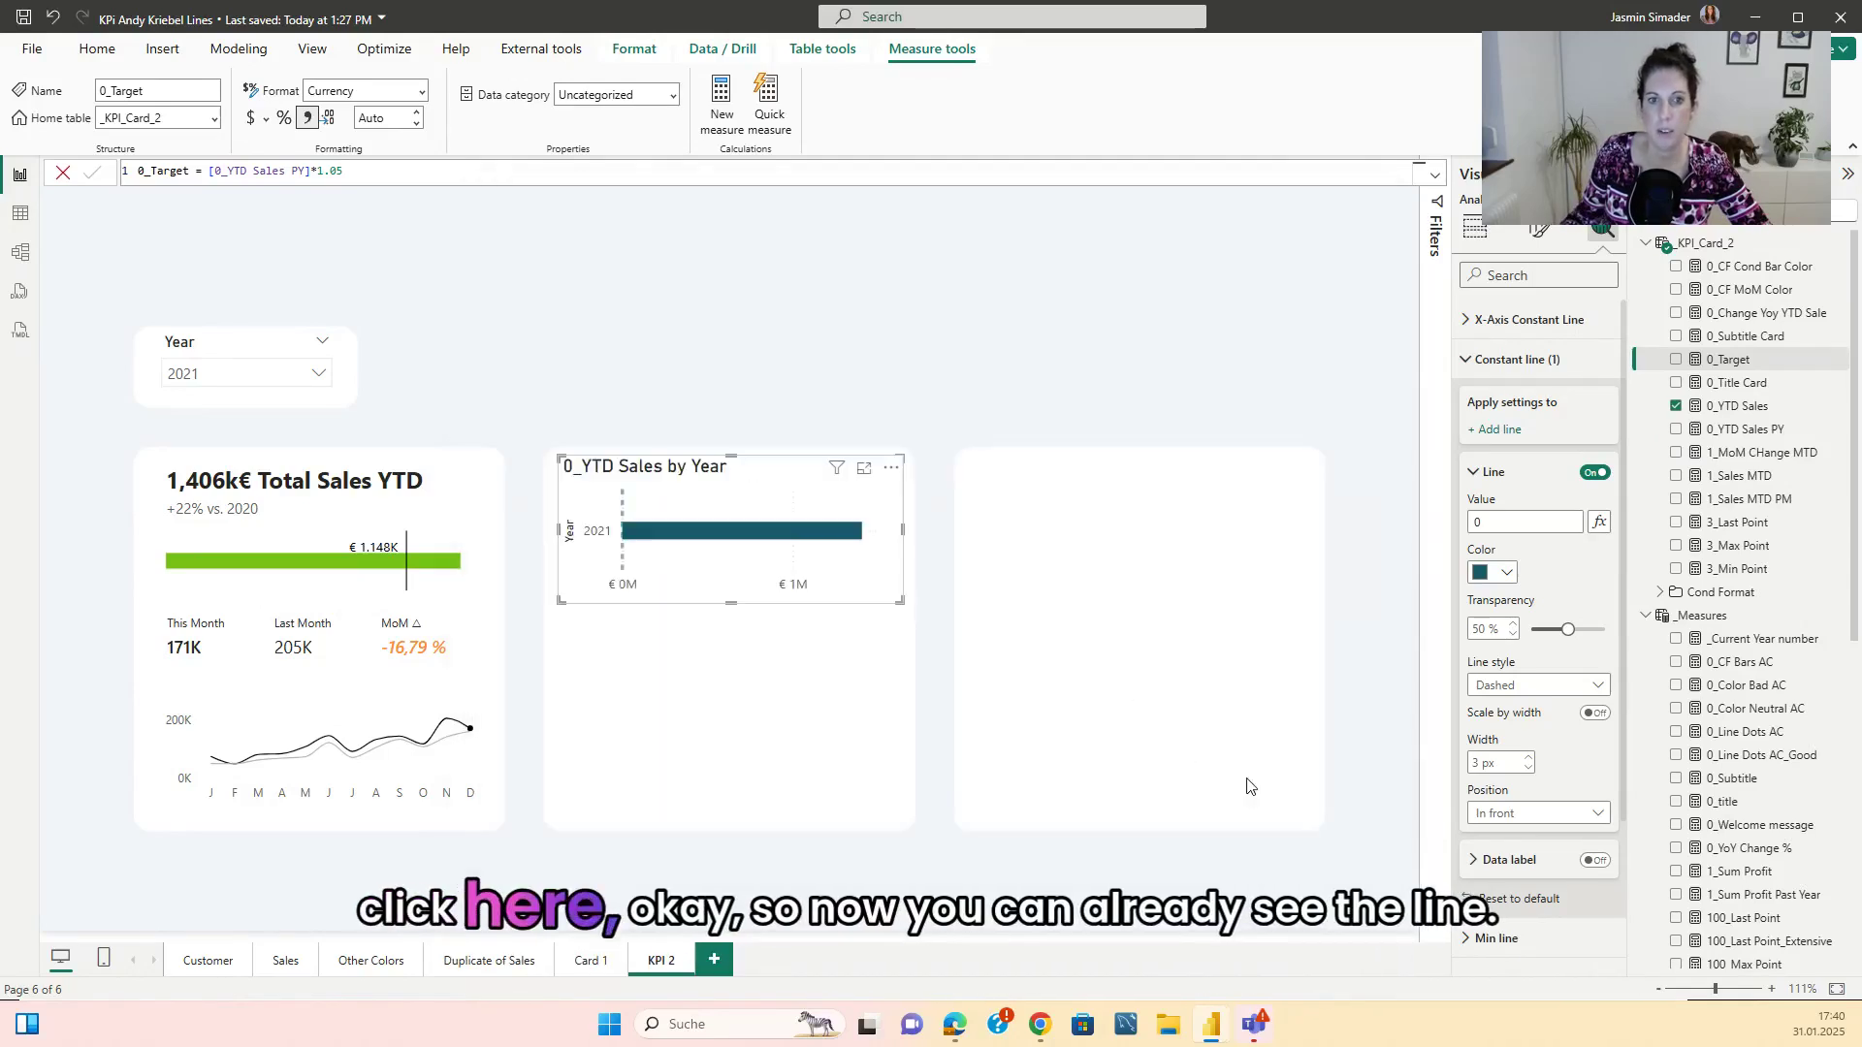
- Set the constant line's style to Solid and its width to 2 px
left_click(1531, 687)
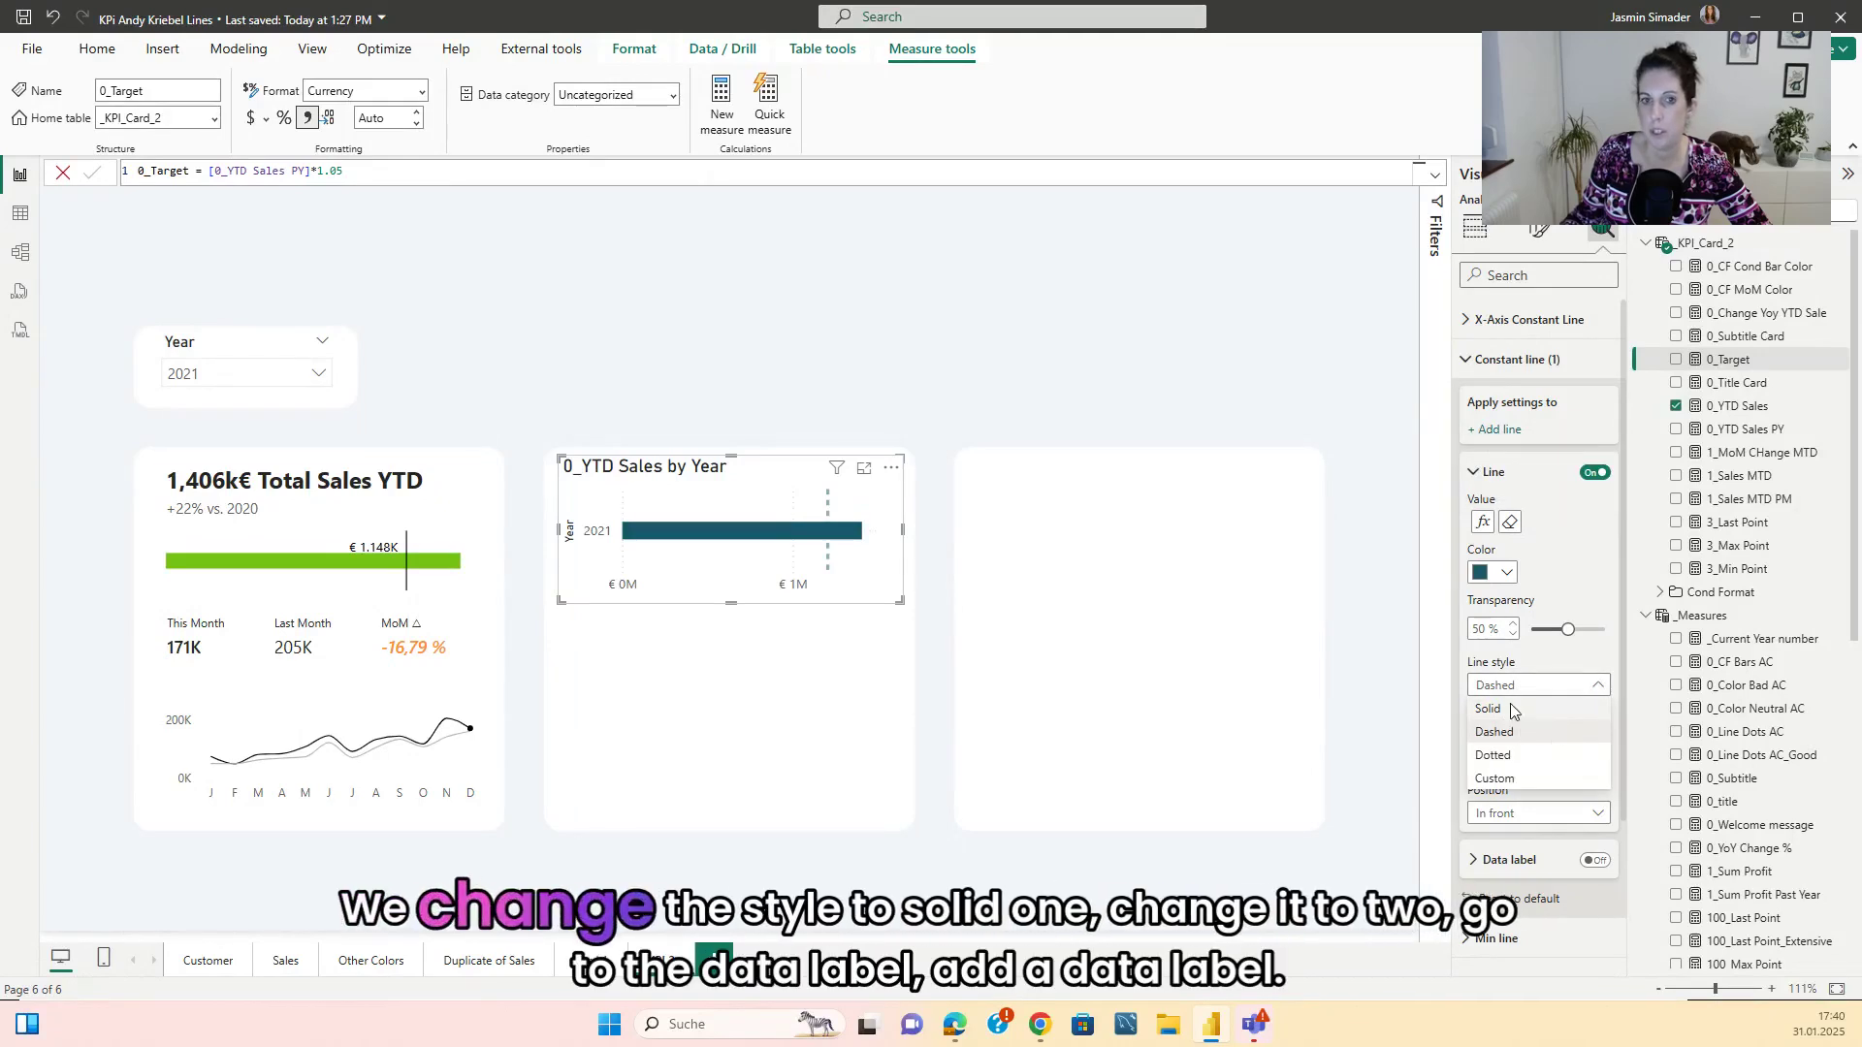
left_click(1489, 709)
double_click(1528, 742)
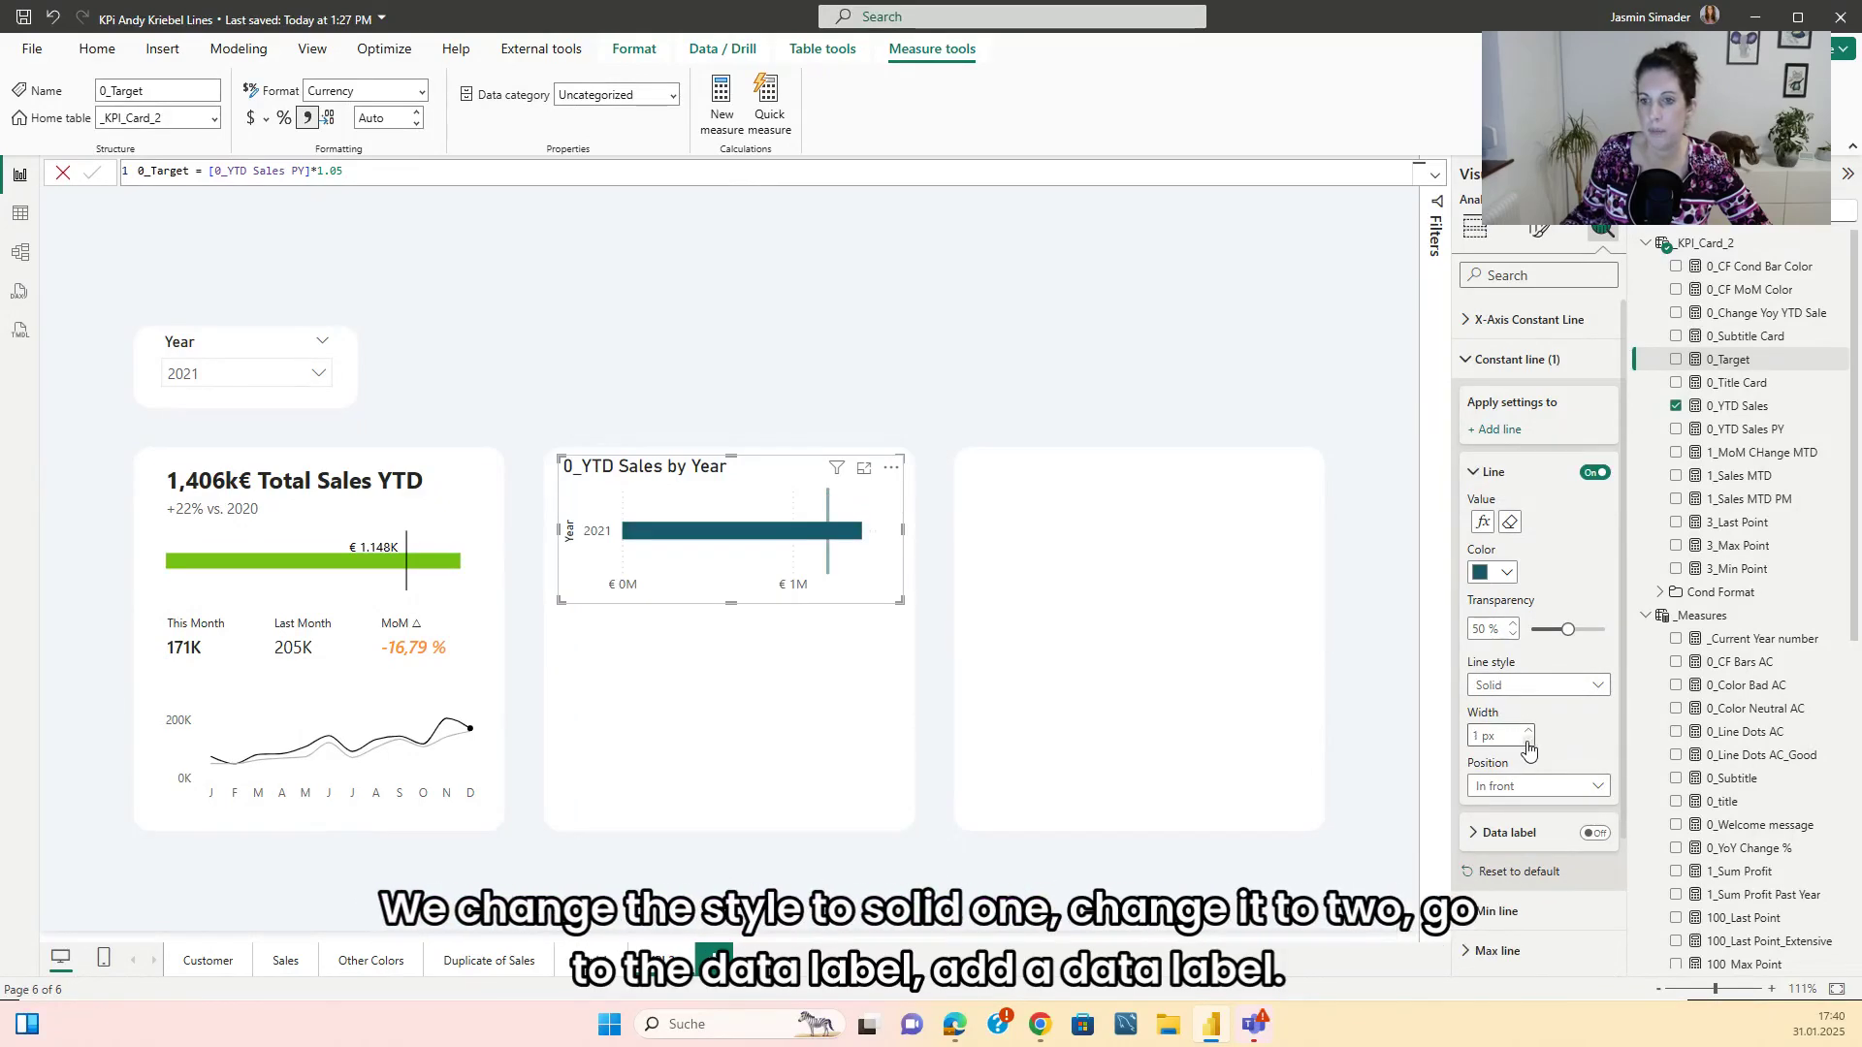
left_click(1529, 730)
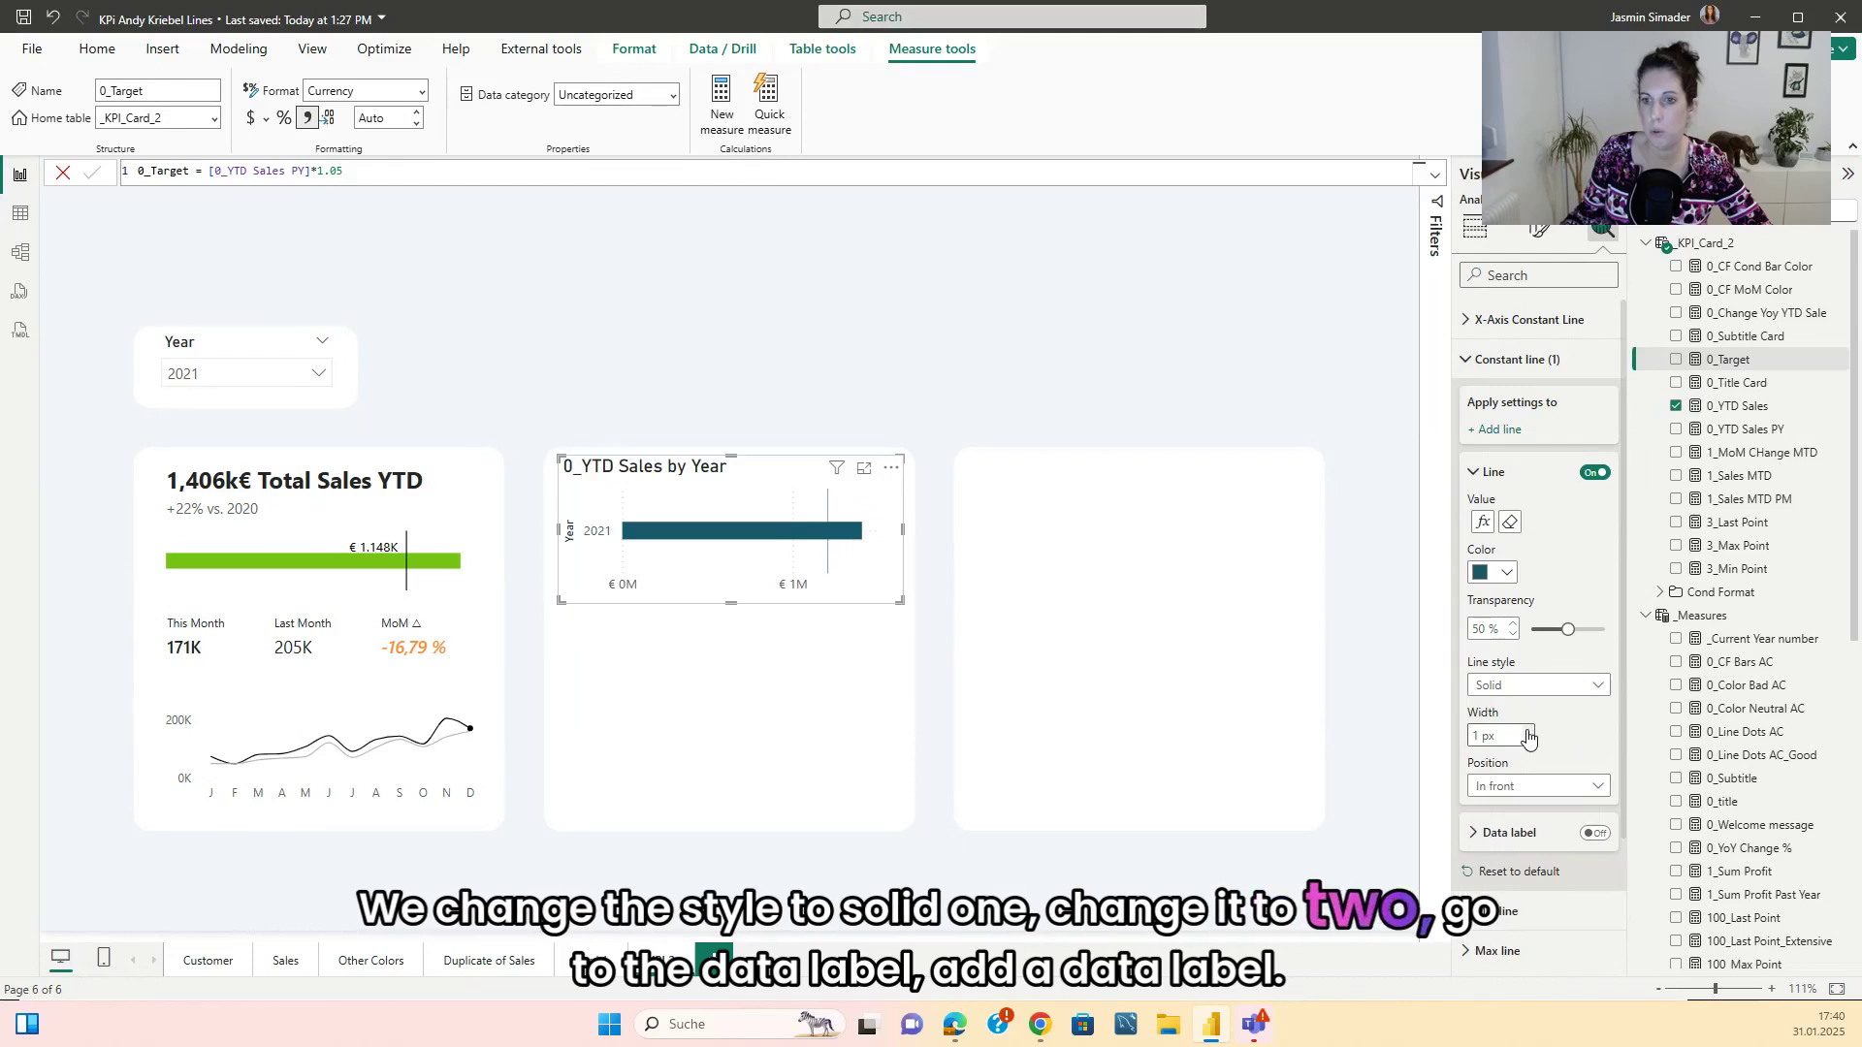
- Turn on the constant line's data label with display units in Thousands and 0 decimal places
left_click(1524, 836)
scroll(1591, 679, "down", 2)
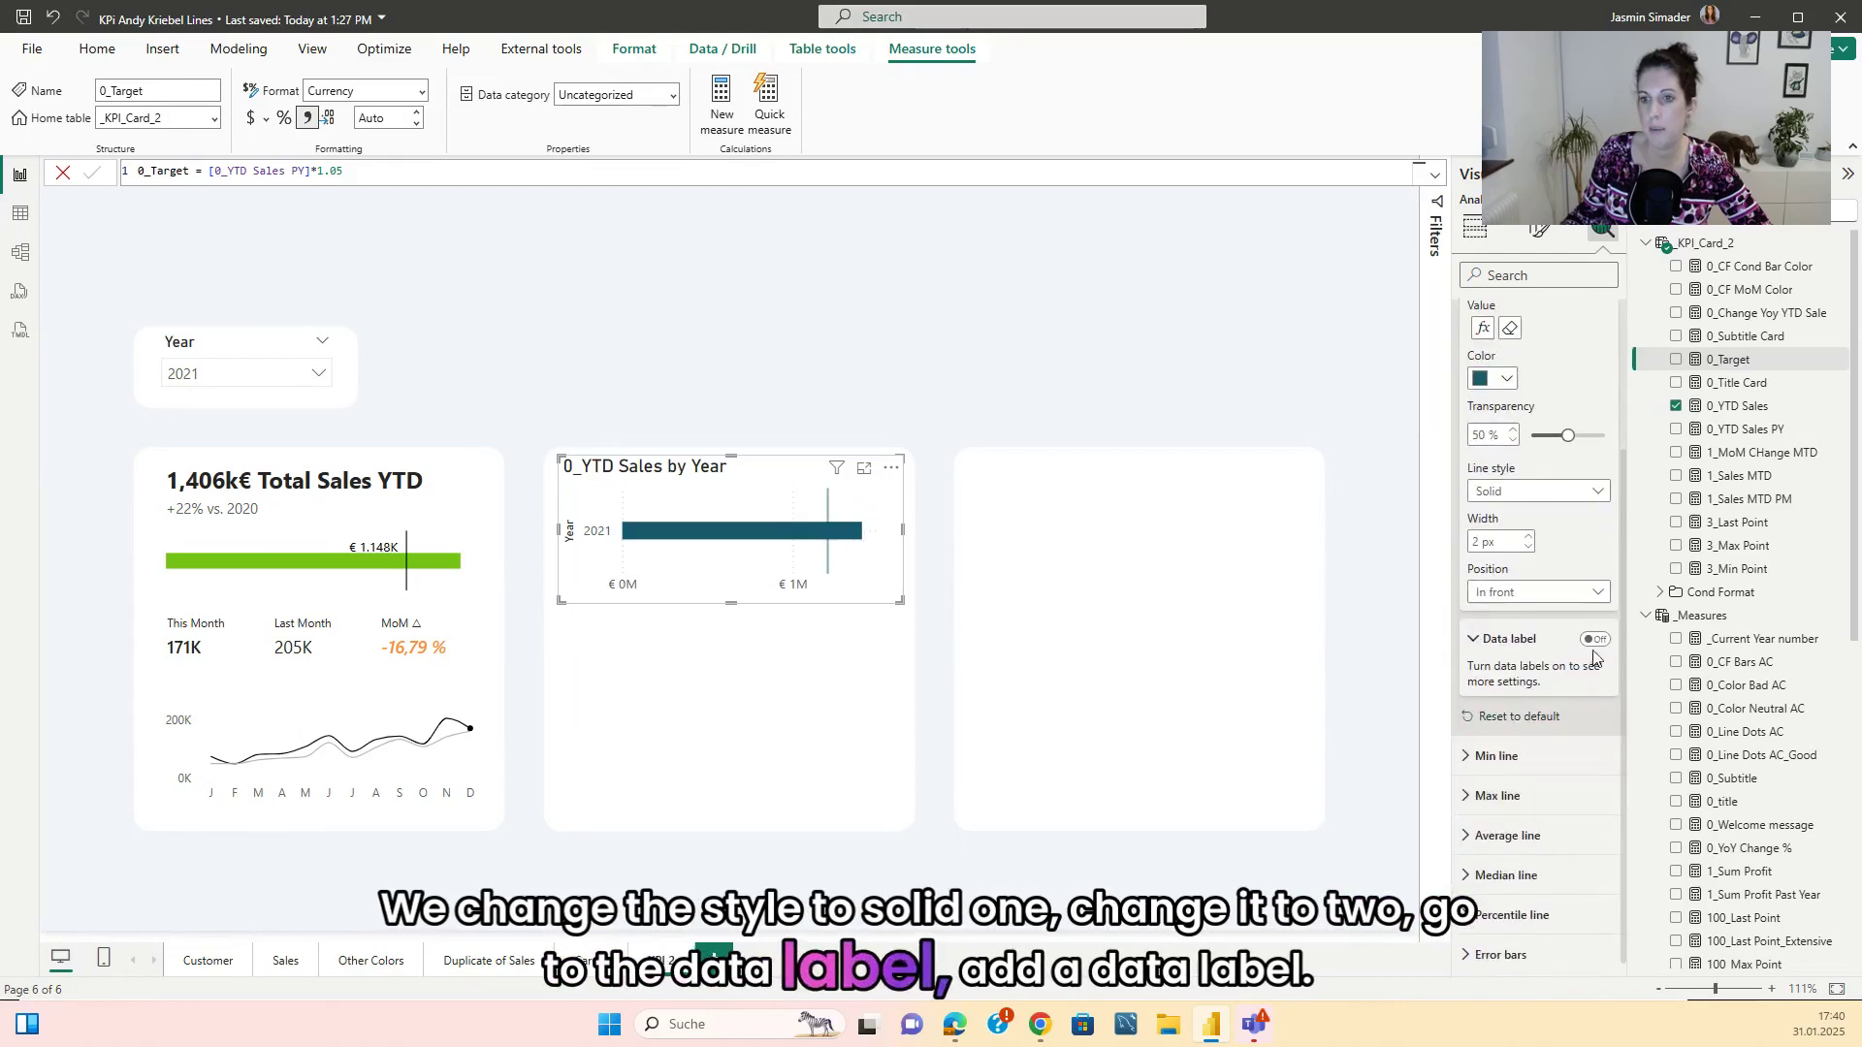
left_click(1598, 641)
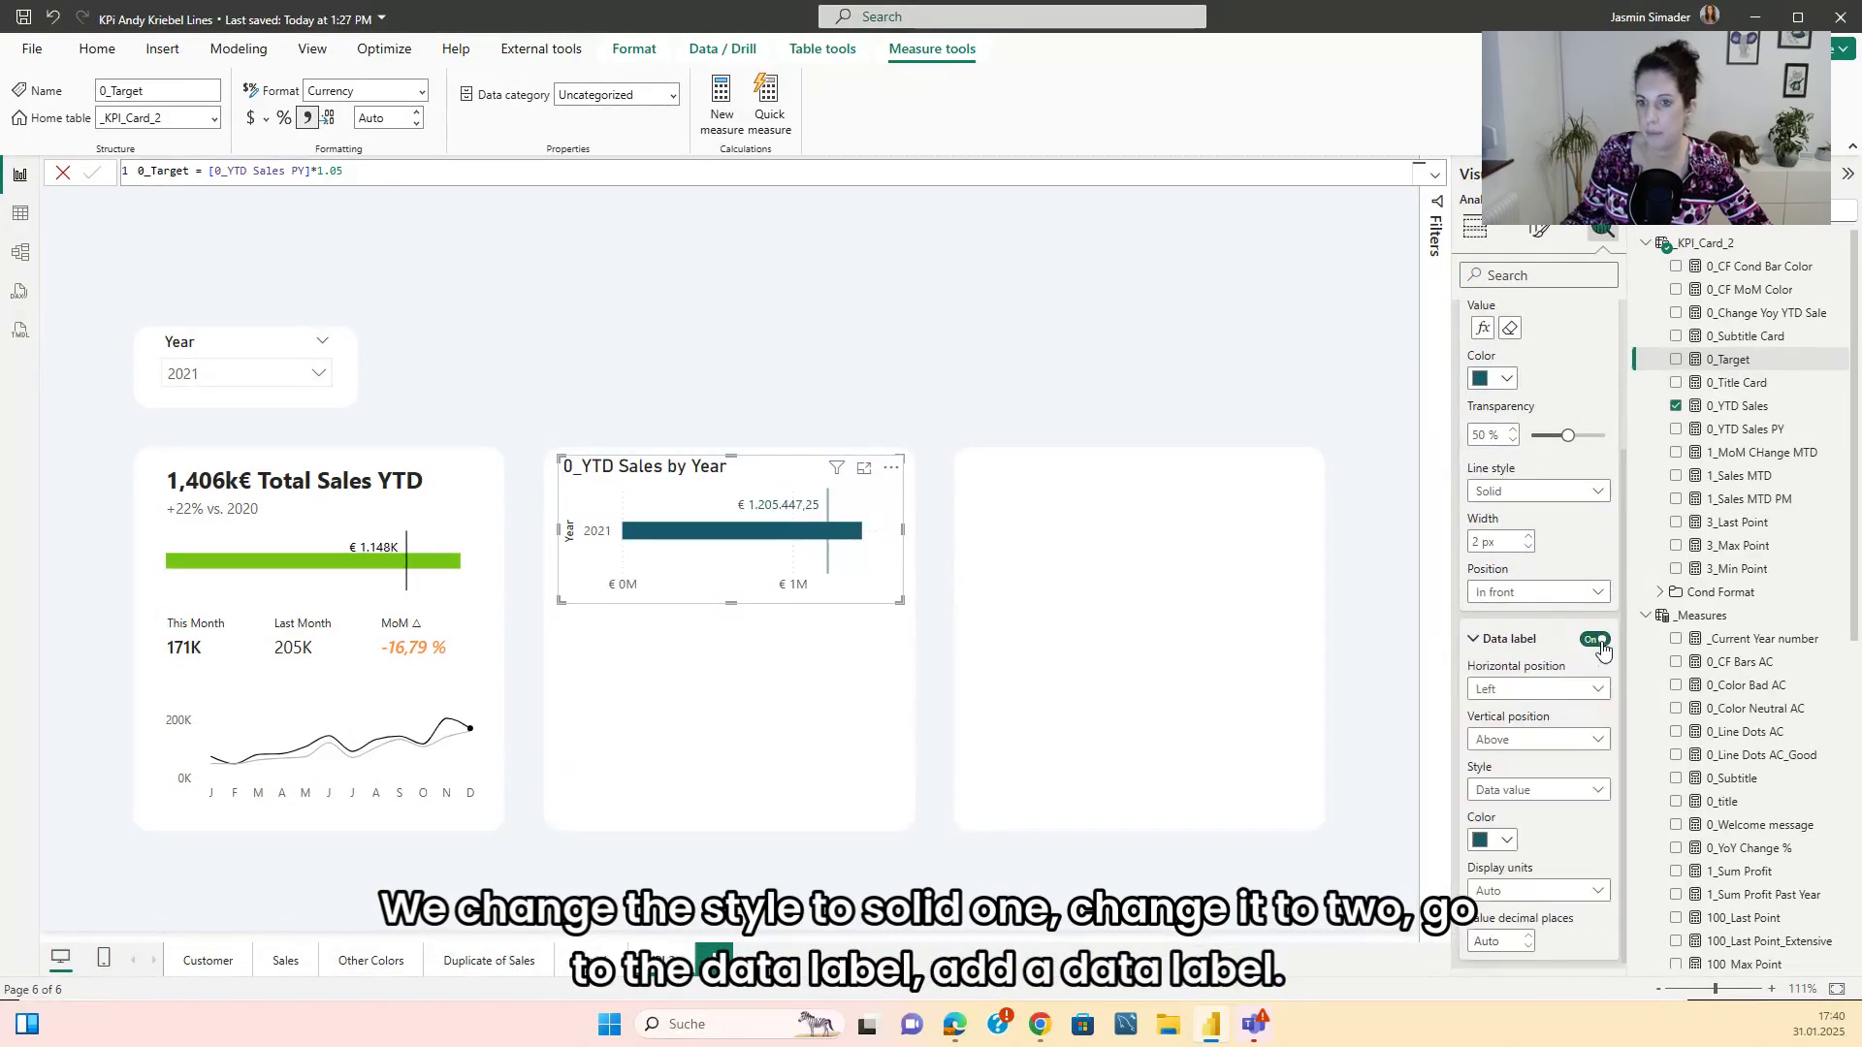
scroll(1552, 747, "down", 2)
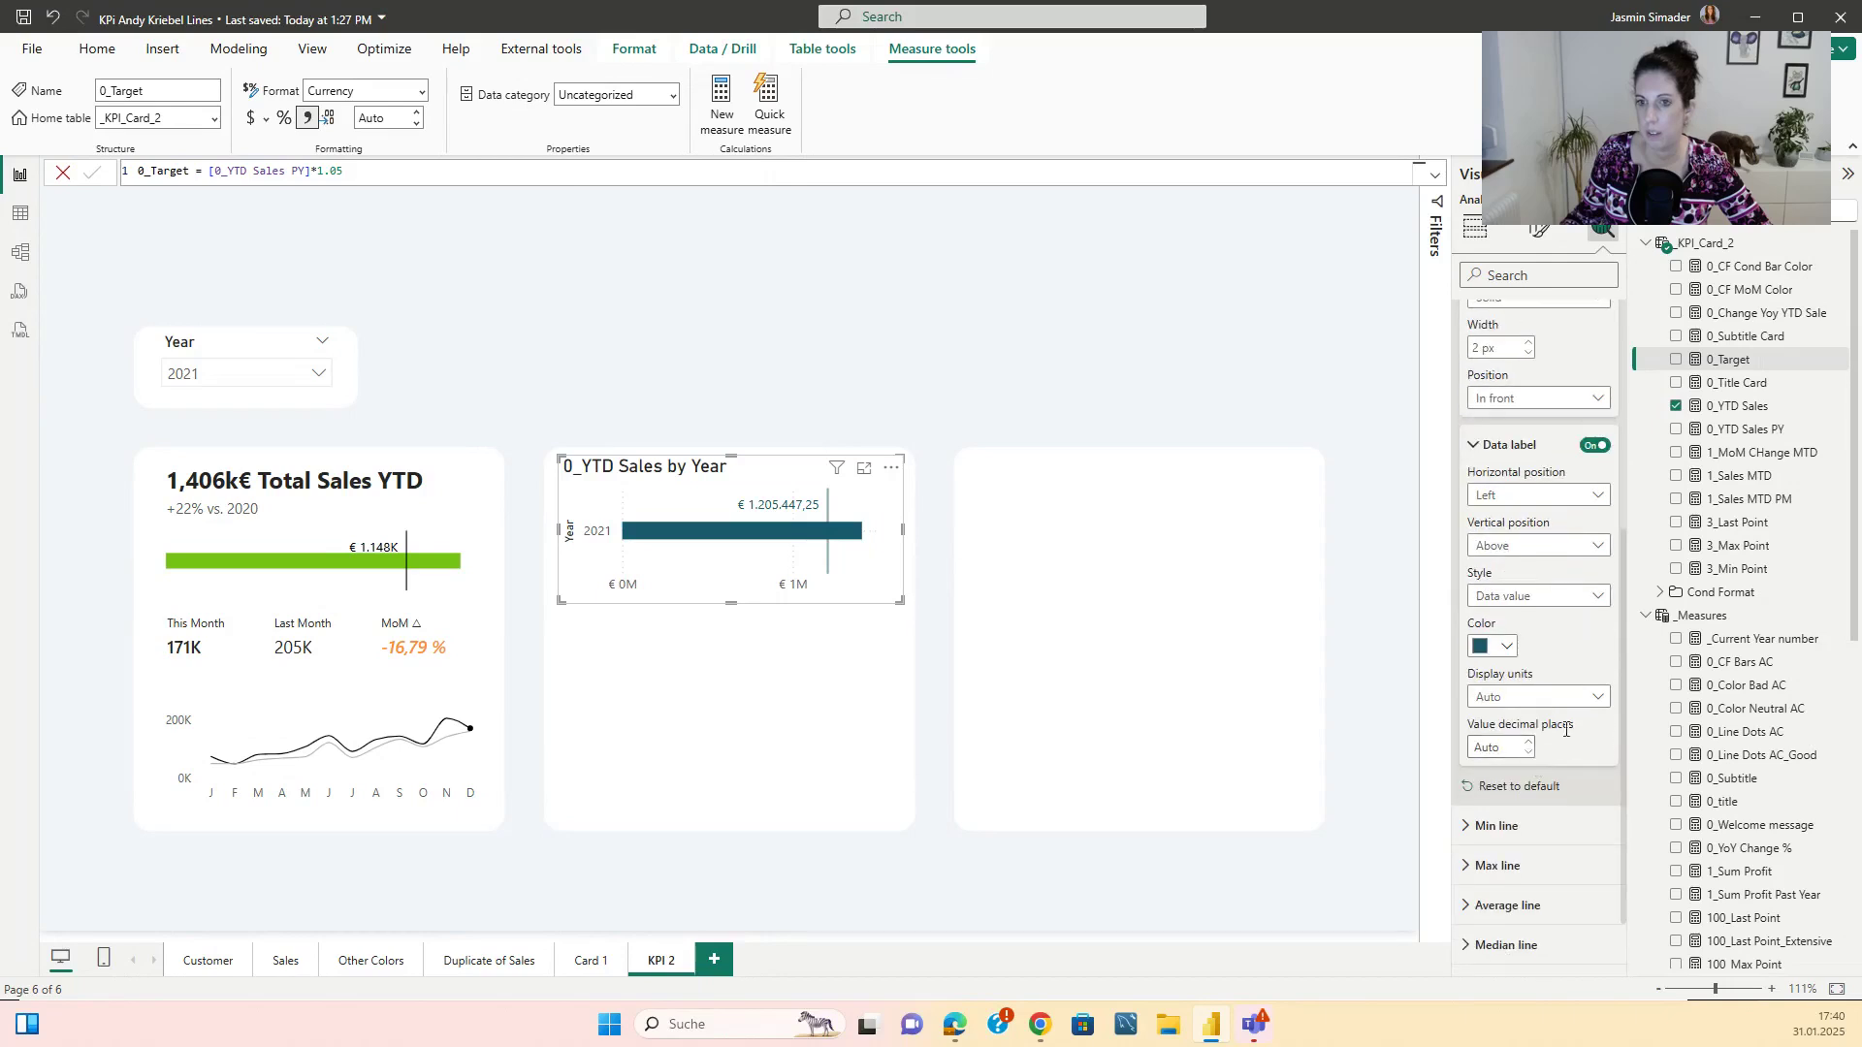
left_click(1534, 696)
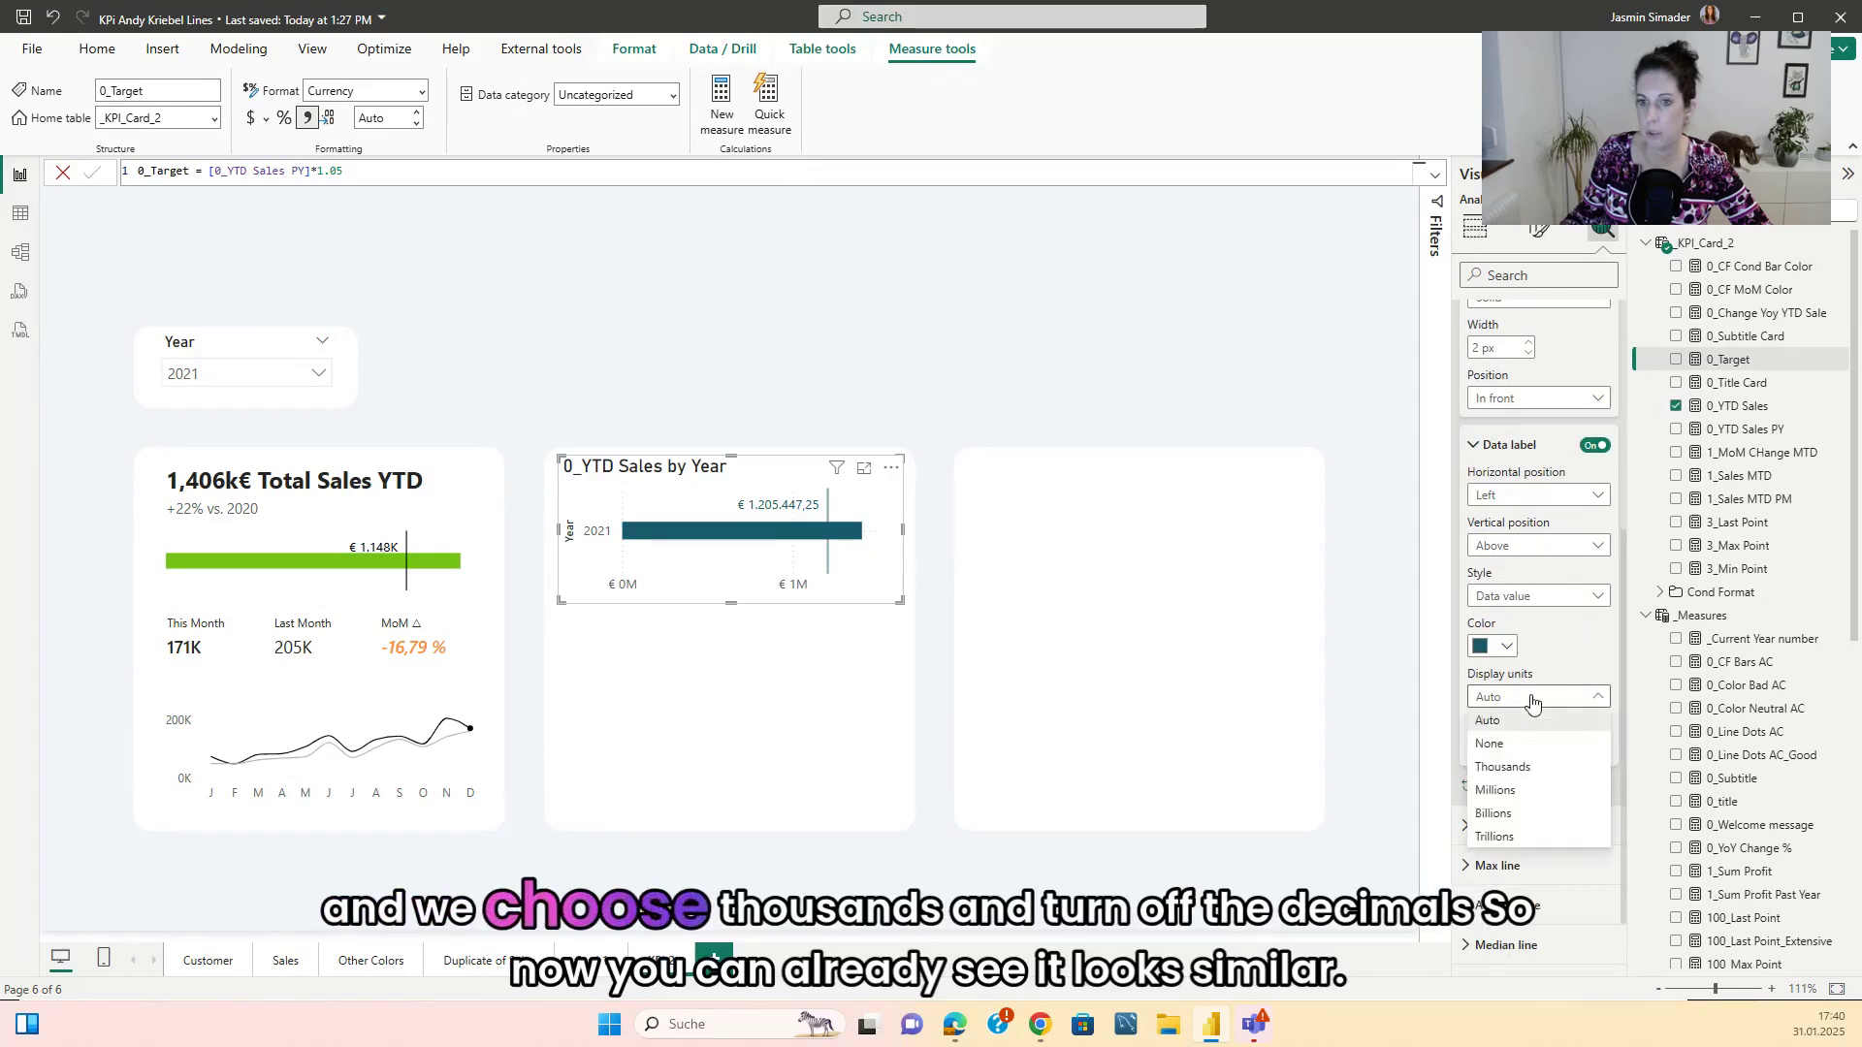
left_click(1509, 766)
left_click(1507, 747)
type("0")
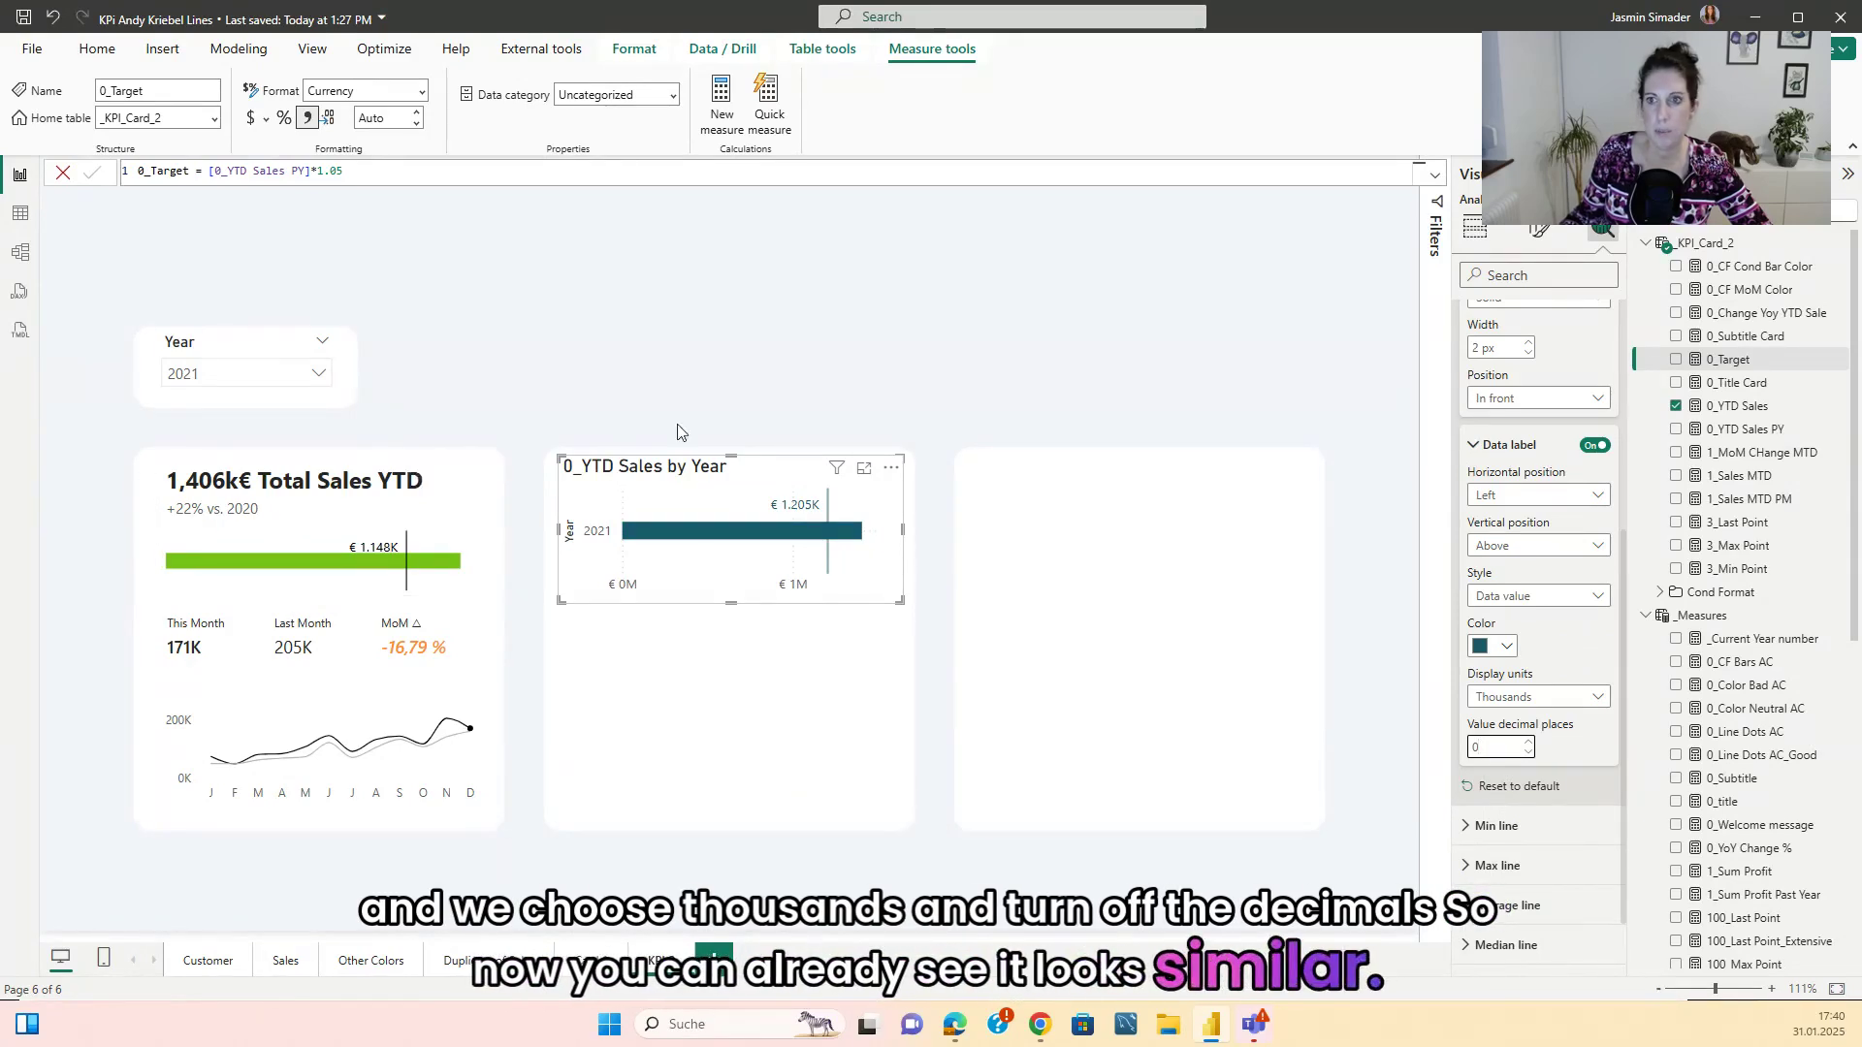
- Turn off the bar chart's Y-axis values and title, and its X-axis values
left_click(1542, 232)
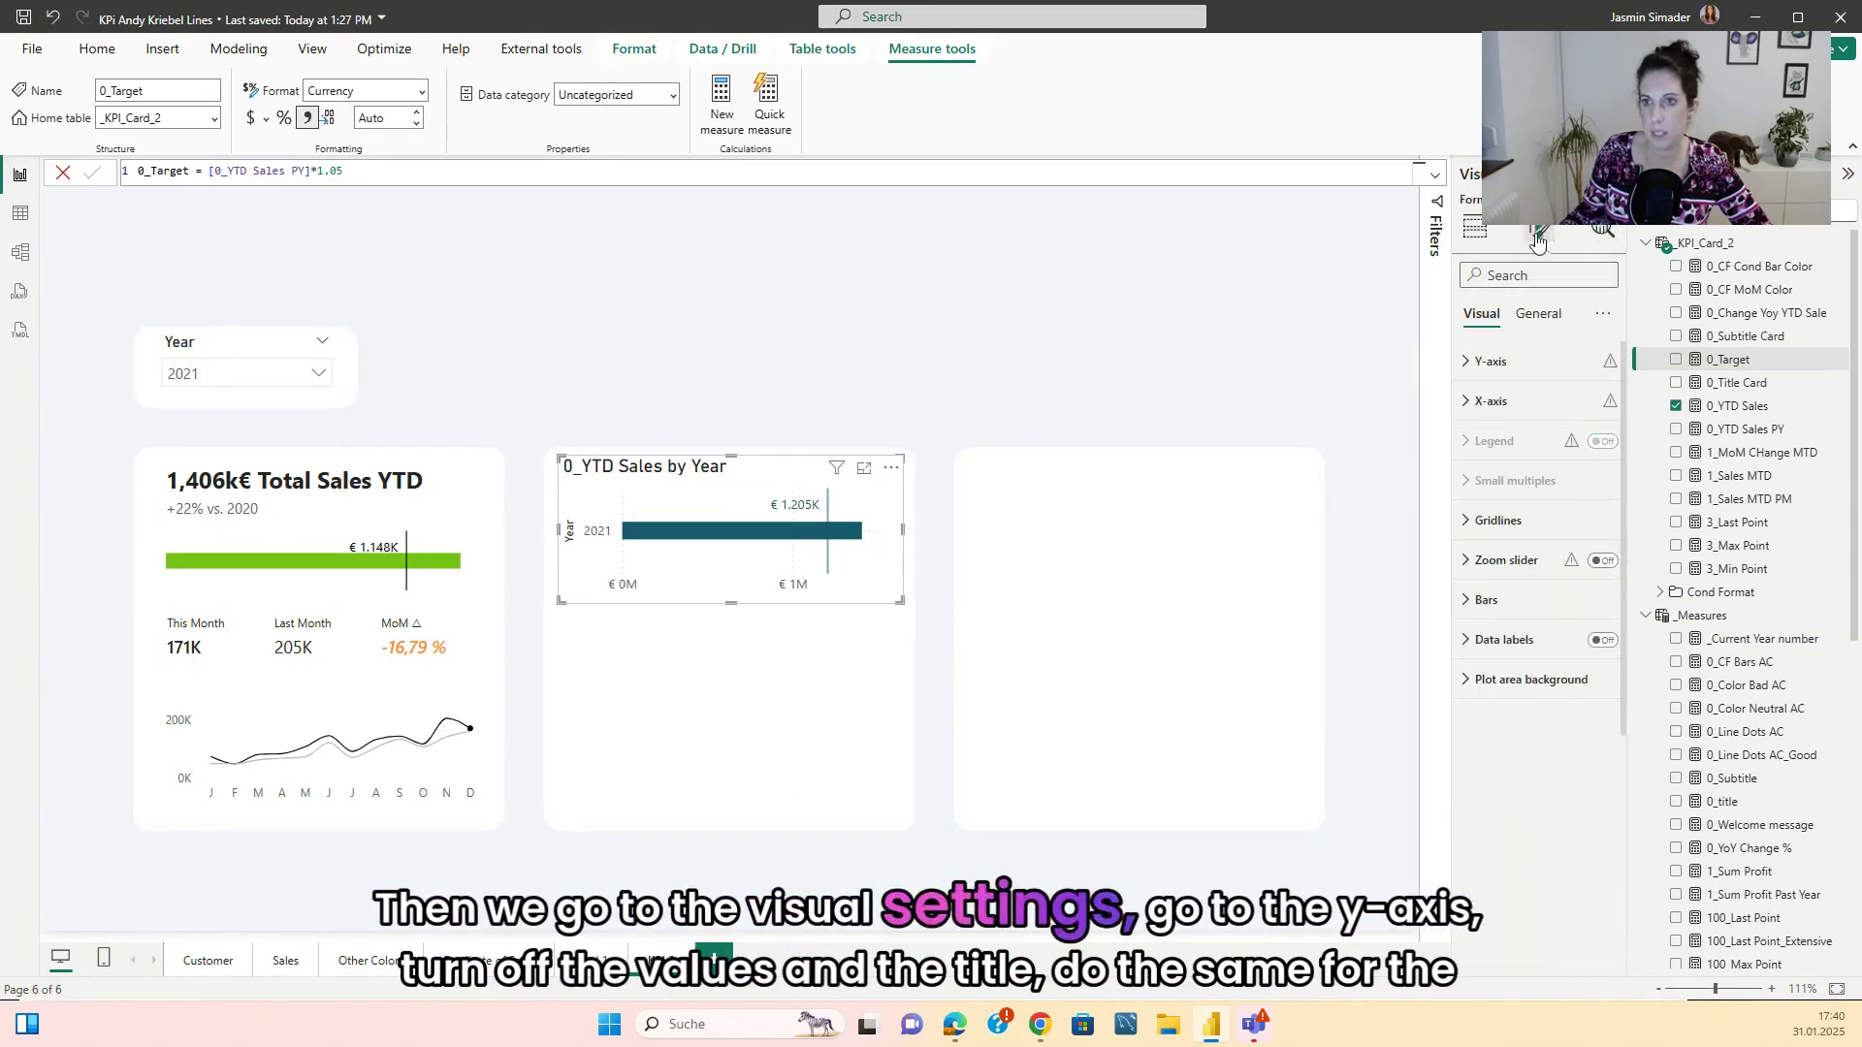
left_click(1491, 360)
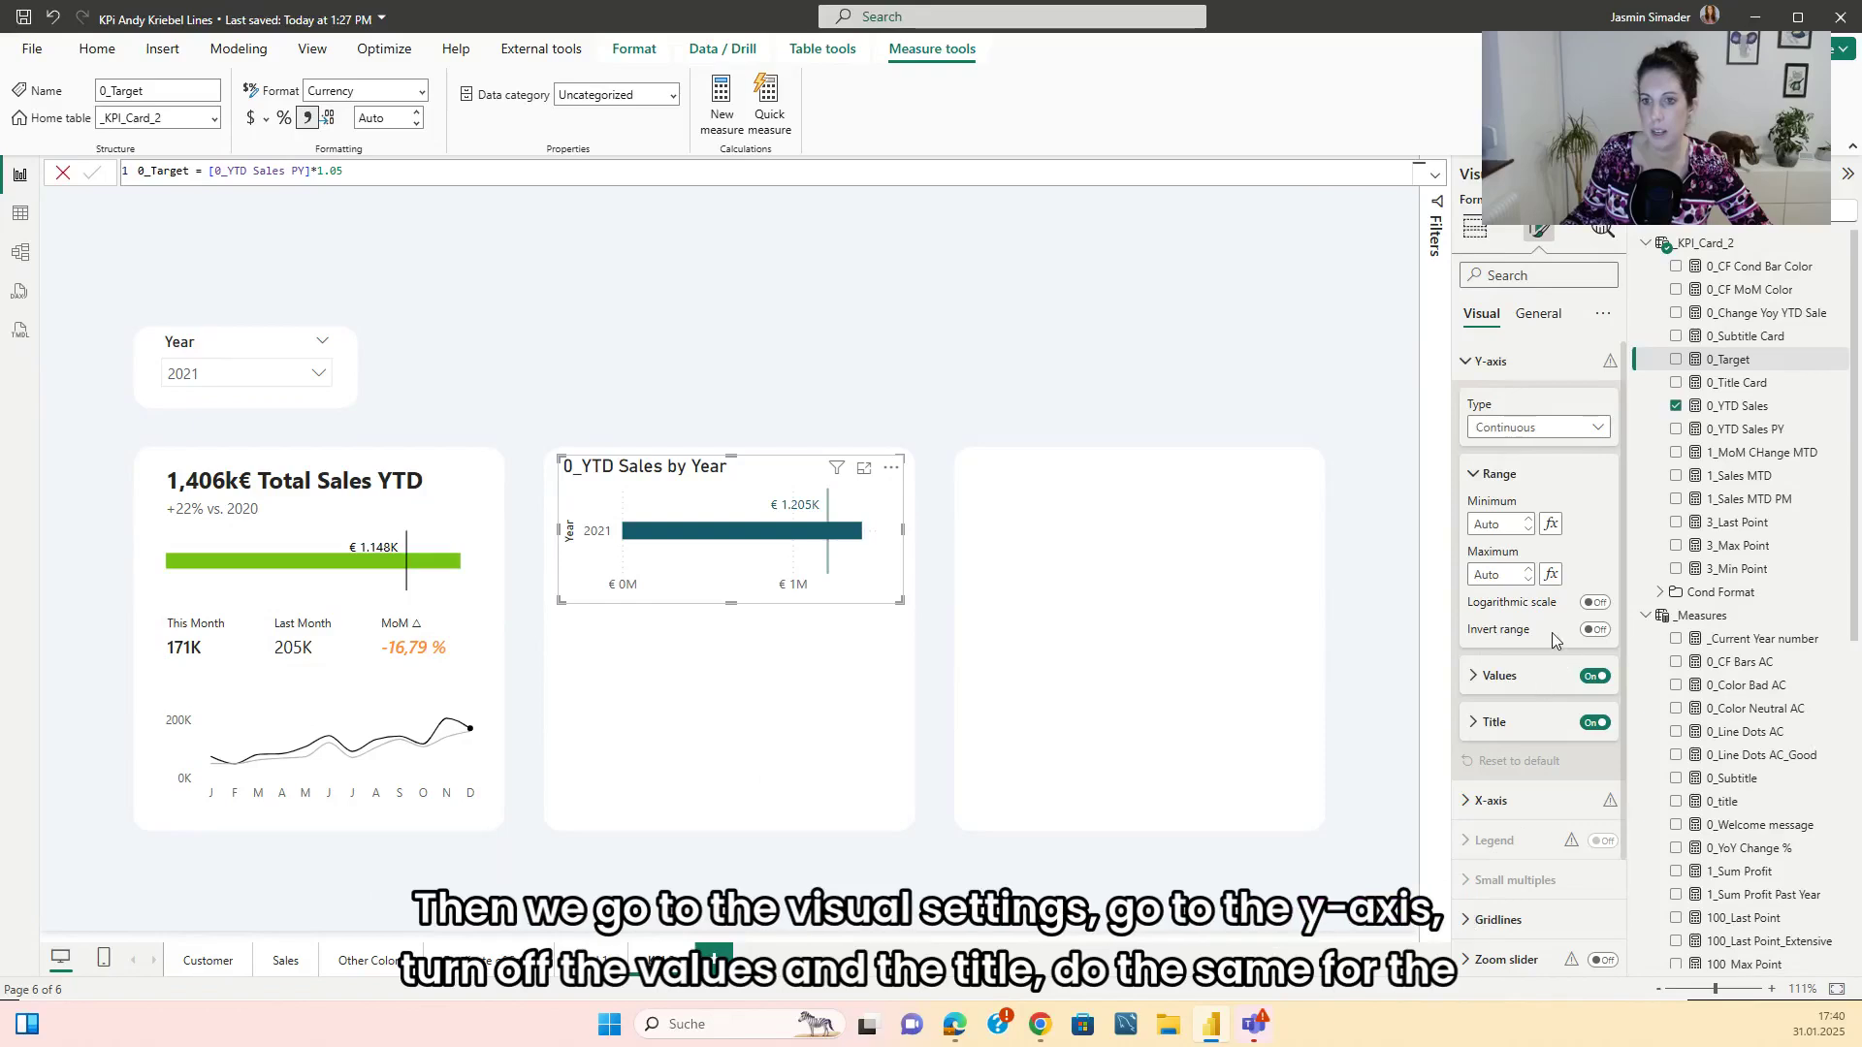
left_click(1594, 676)
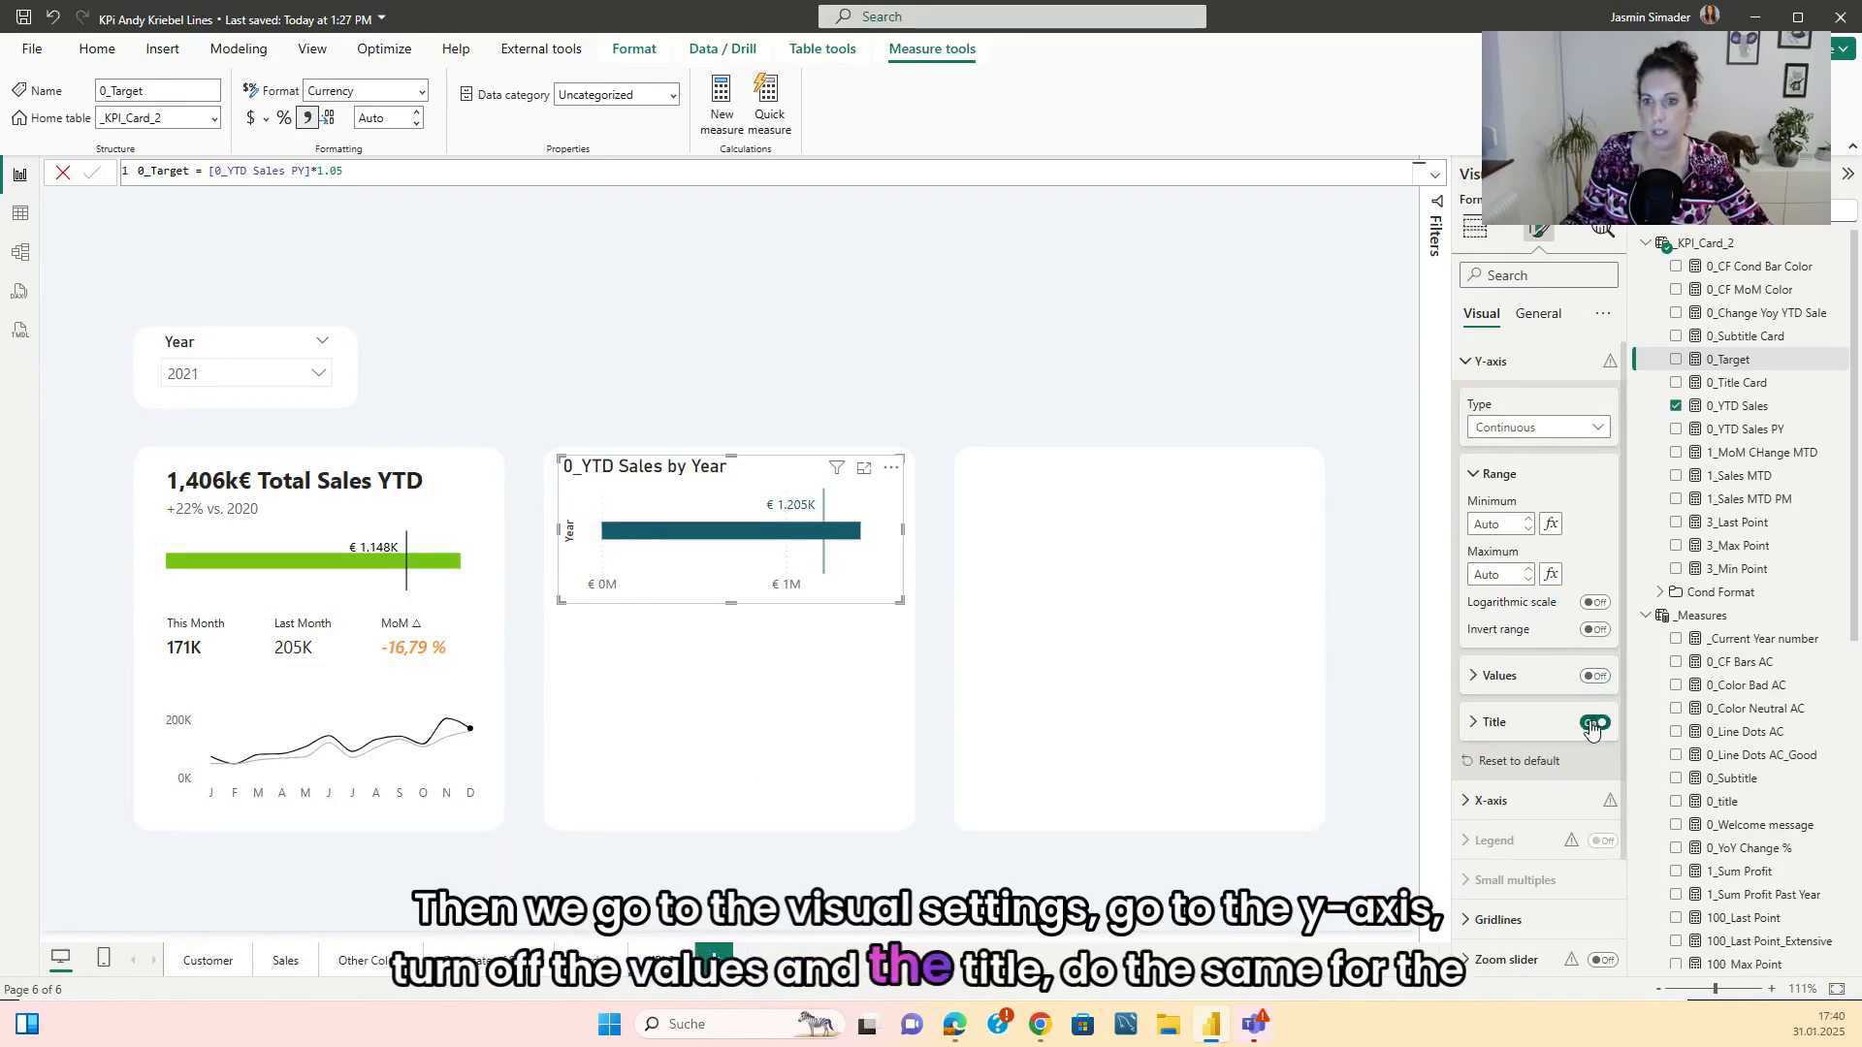
left_click(1595, 723)
left_click(1491, 791)
scroll(1552, 718, "down", 3)
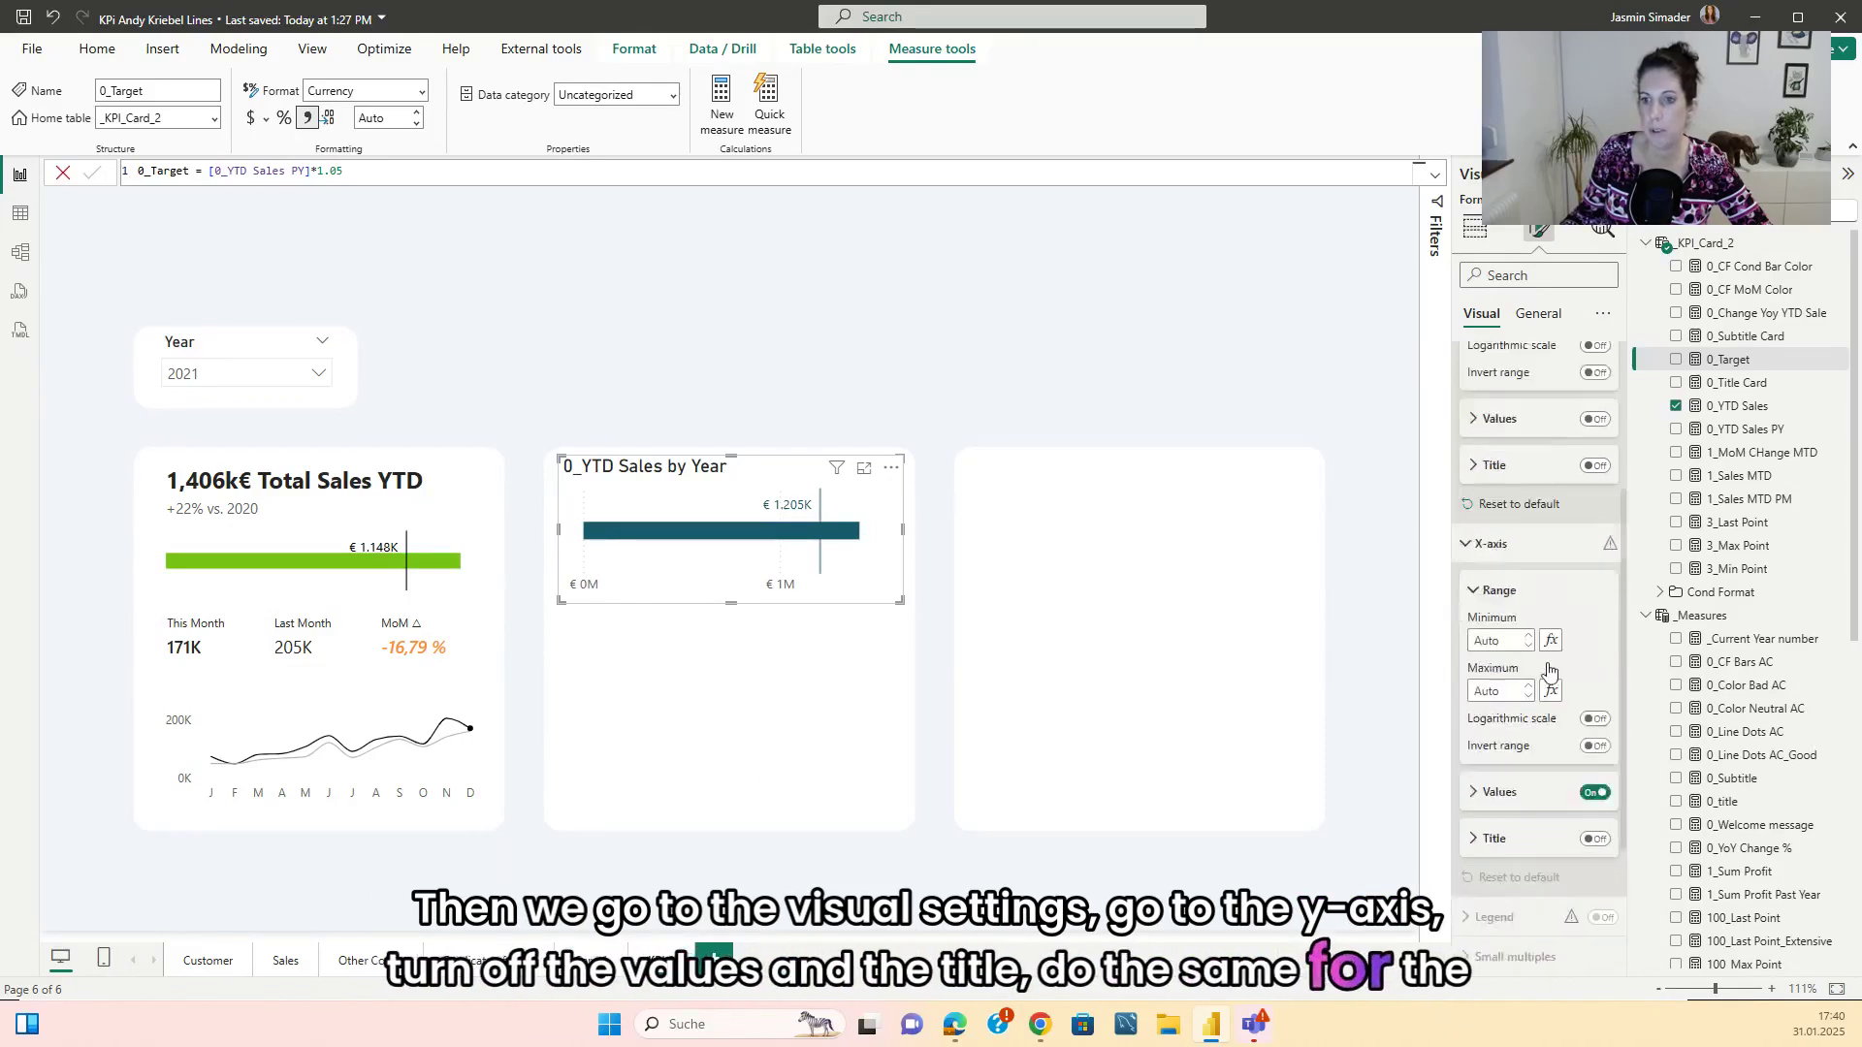
left_click(1594, 727)
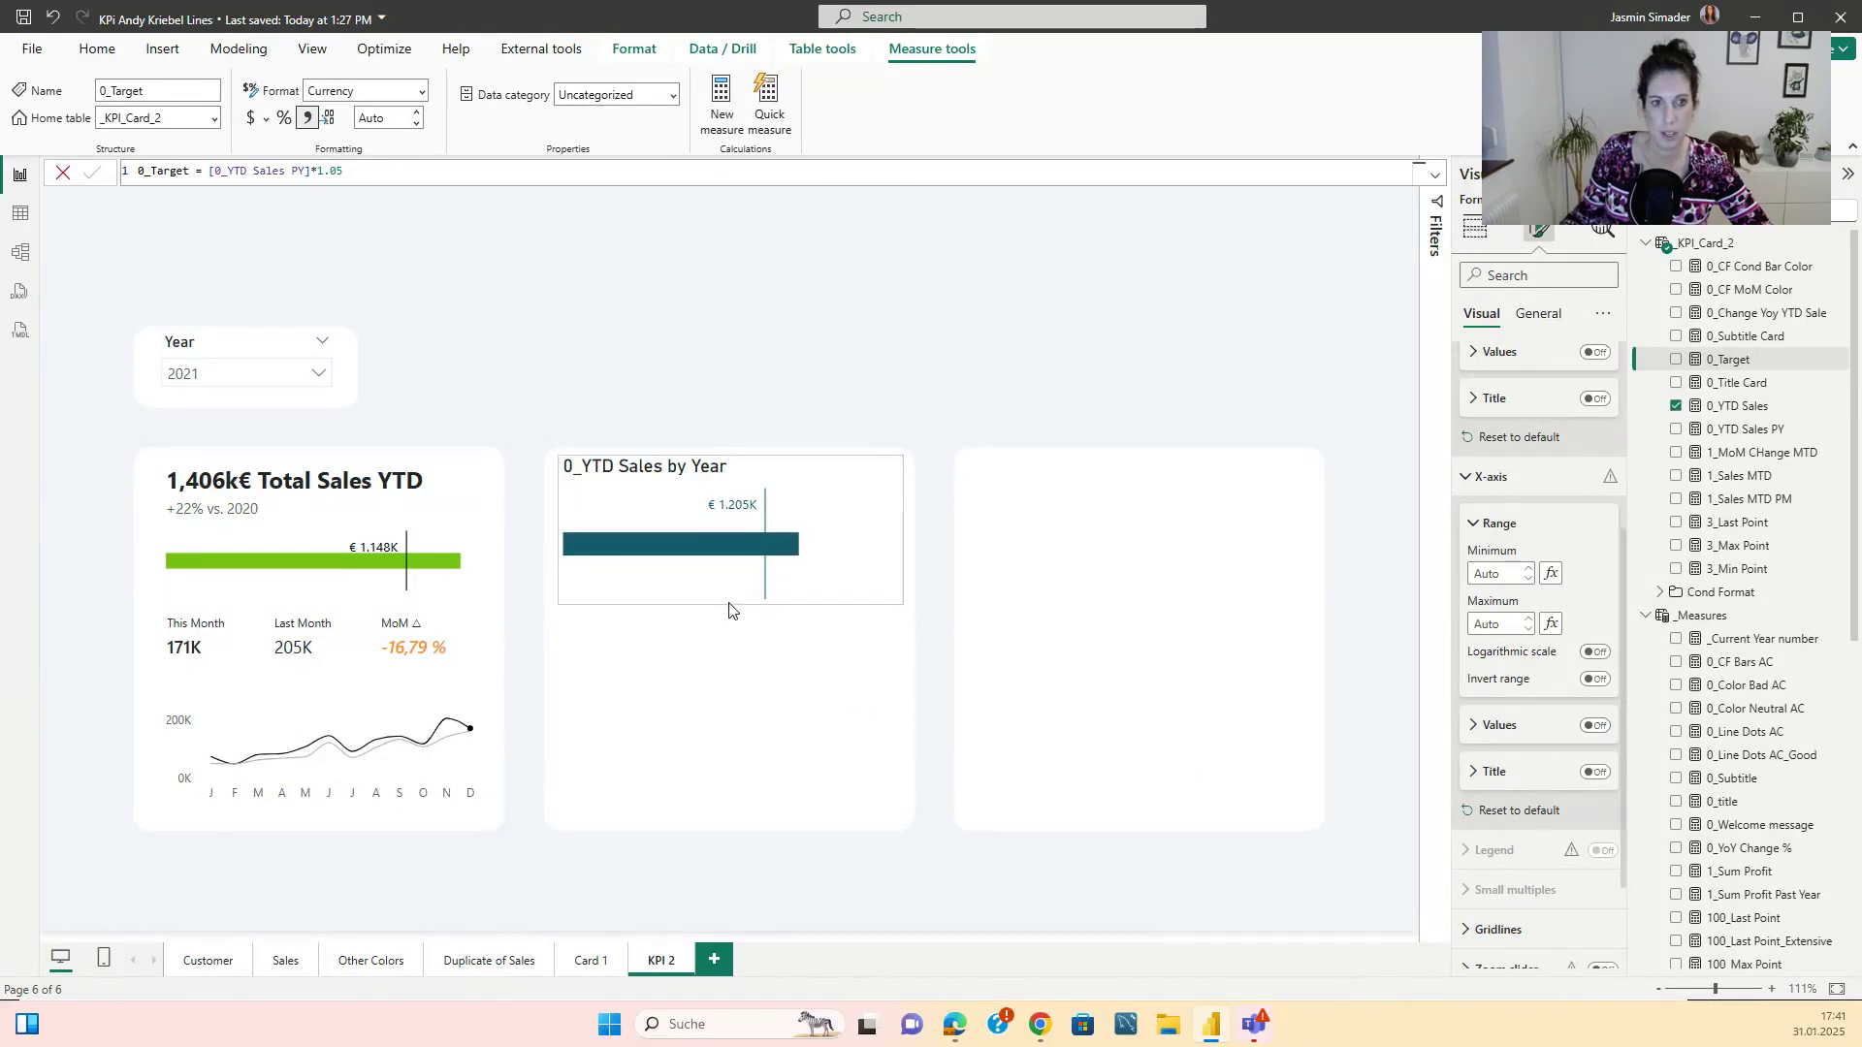
- Extend the lower edge of the middle card's bar chart slightly to make it taller
left_click_drag(732, 624, 732, 611)
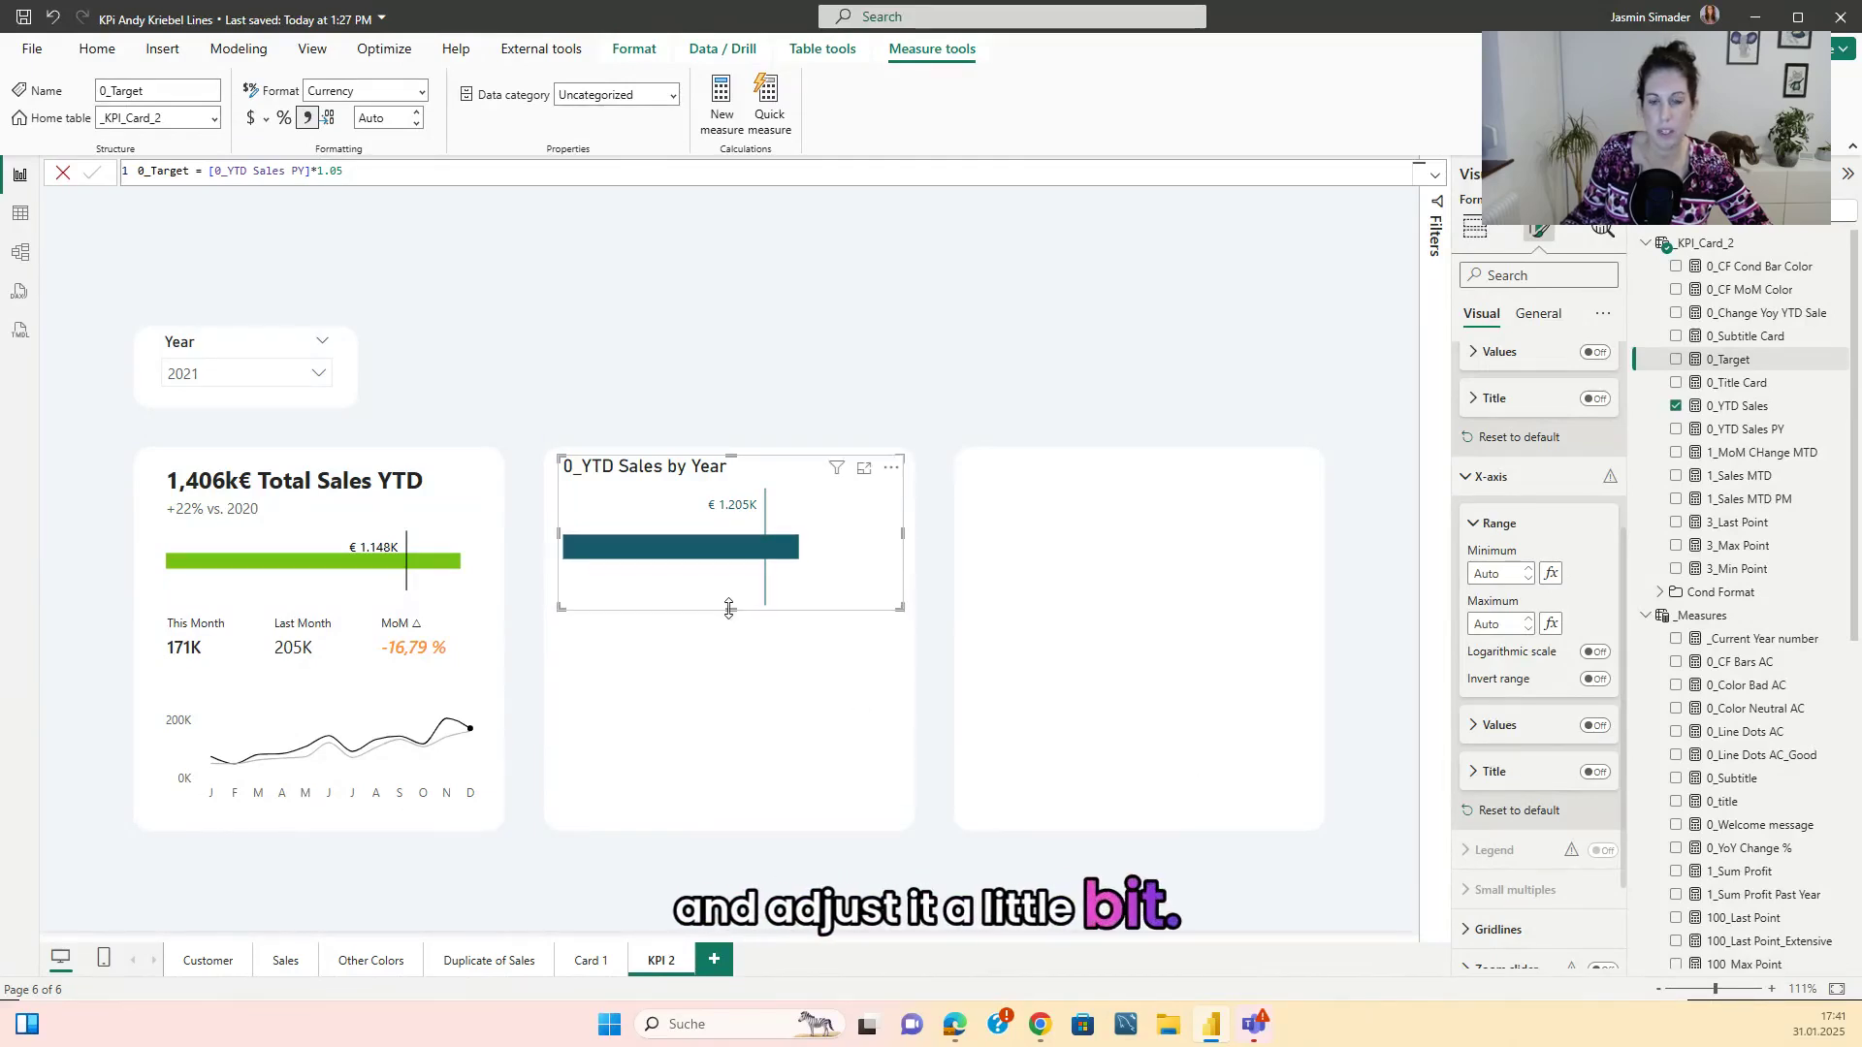
left_click(941, 347)
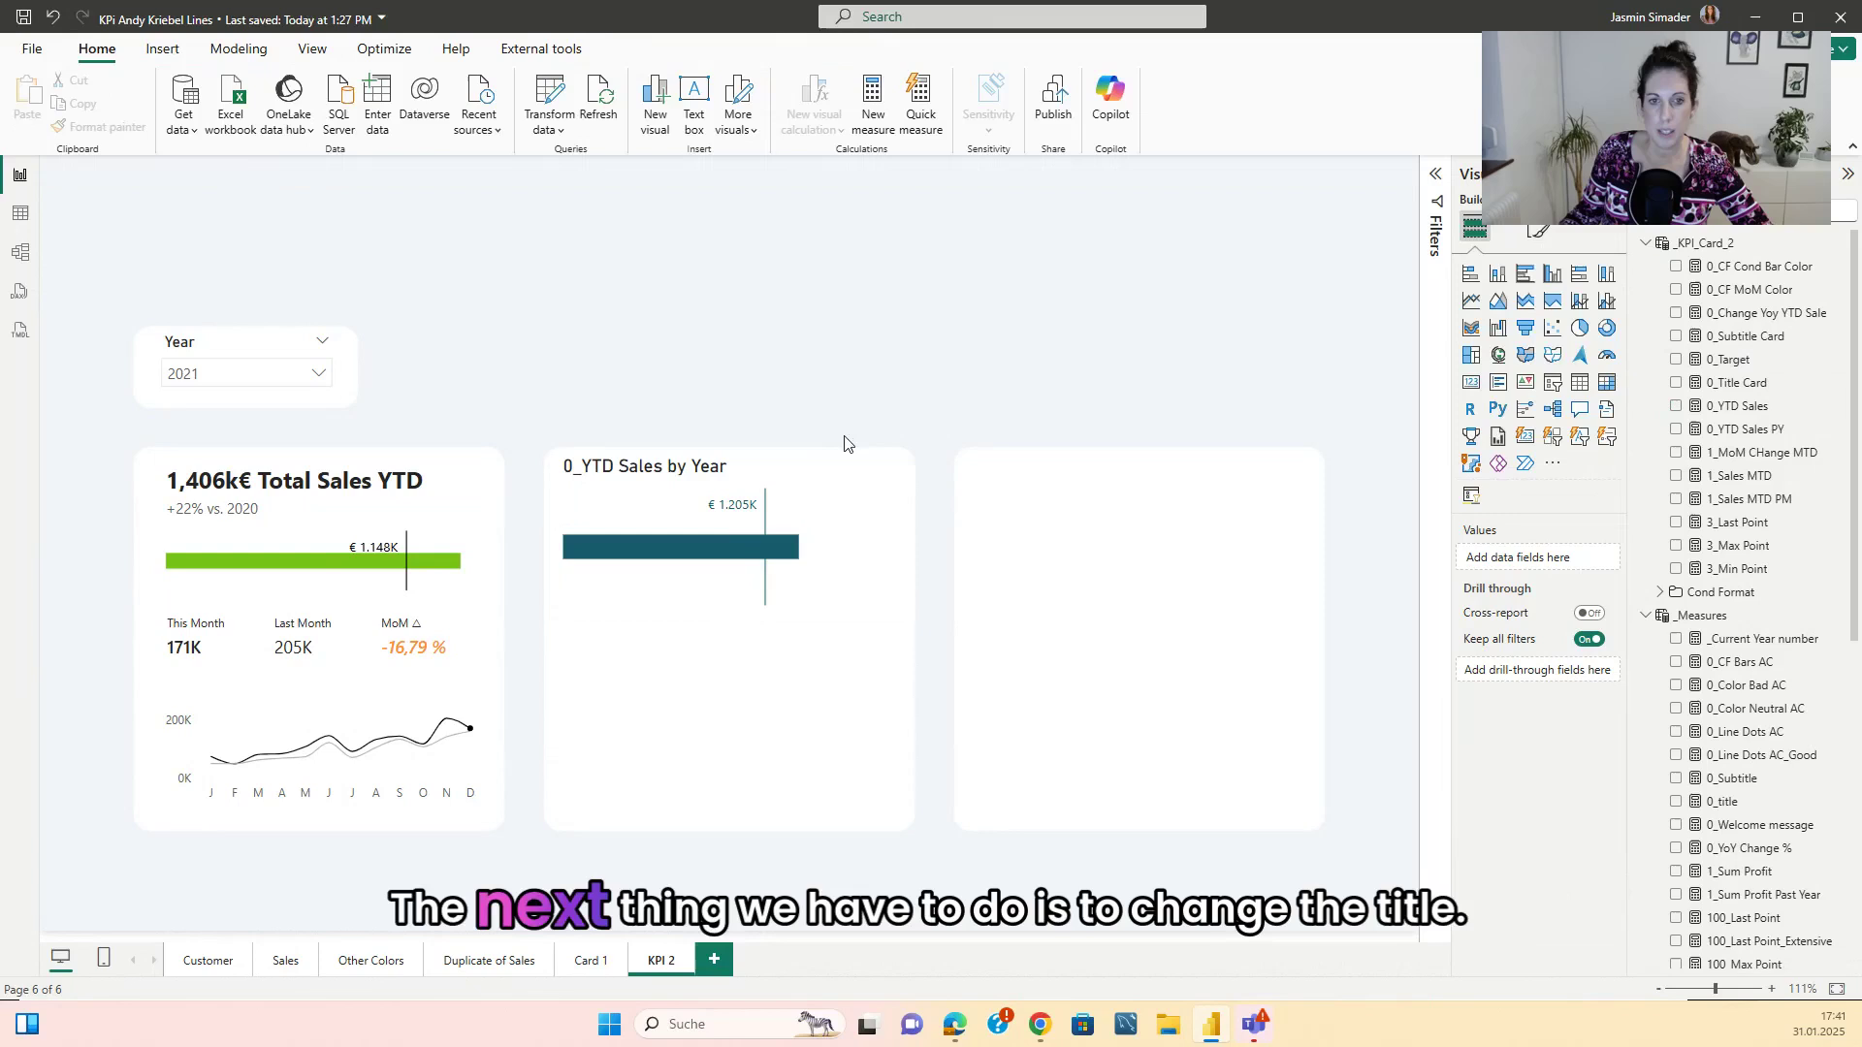
- Show the full formula of the 0_Title Card measure
left_click(839, 511)
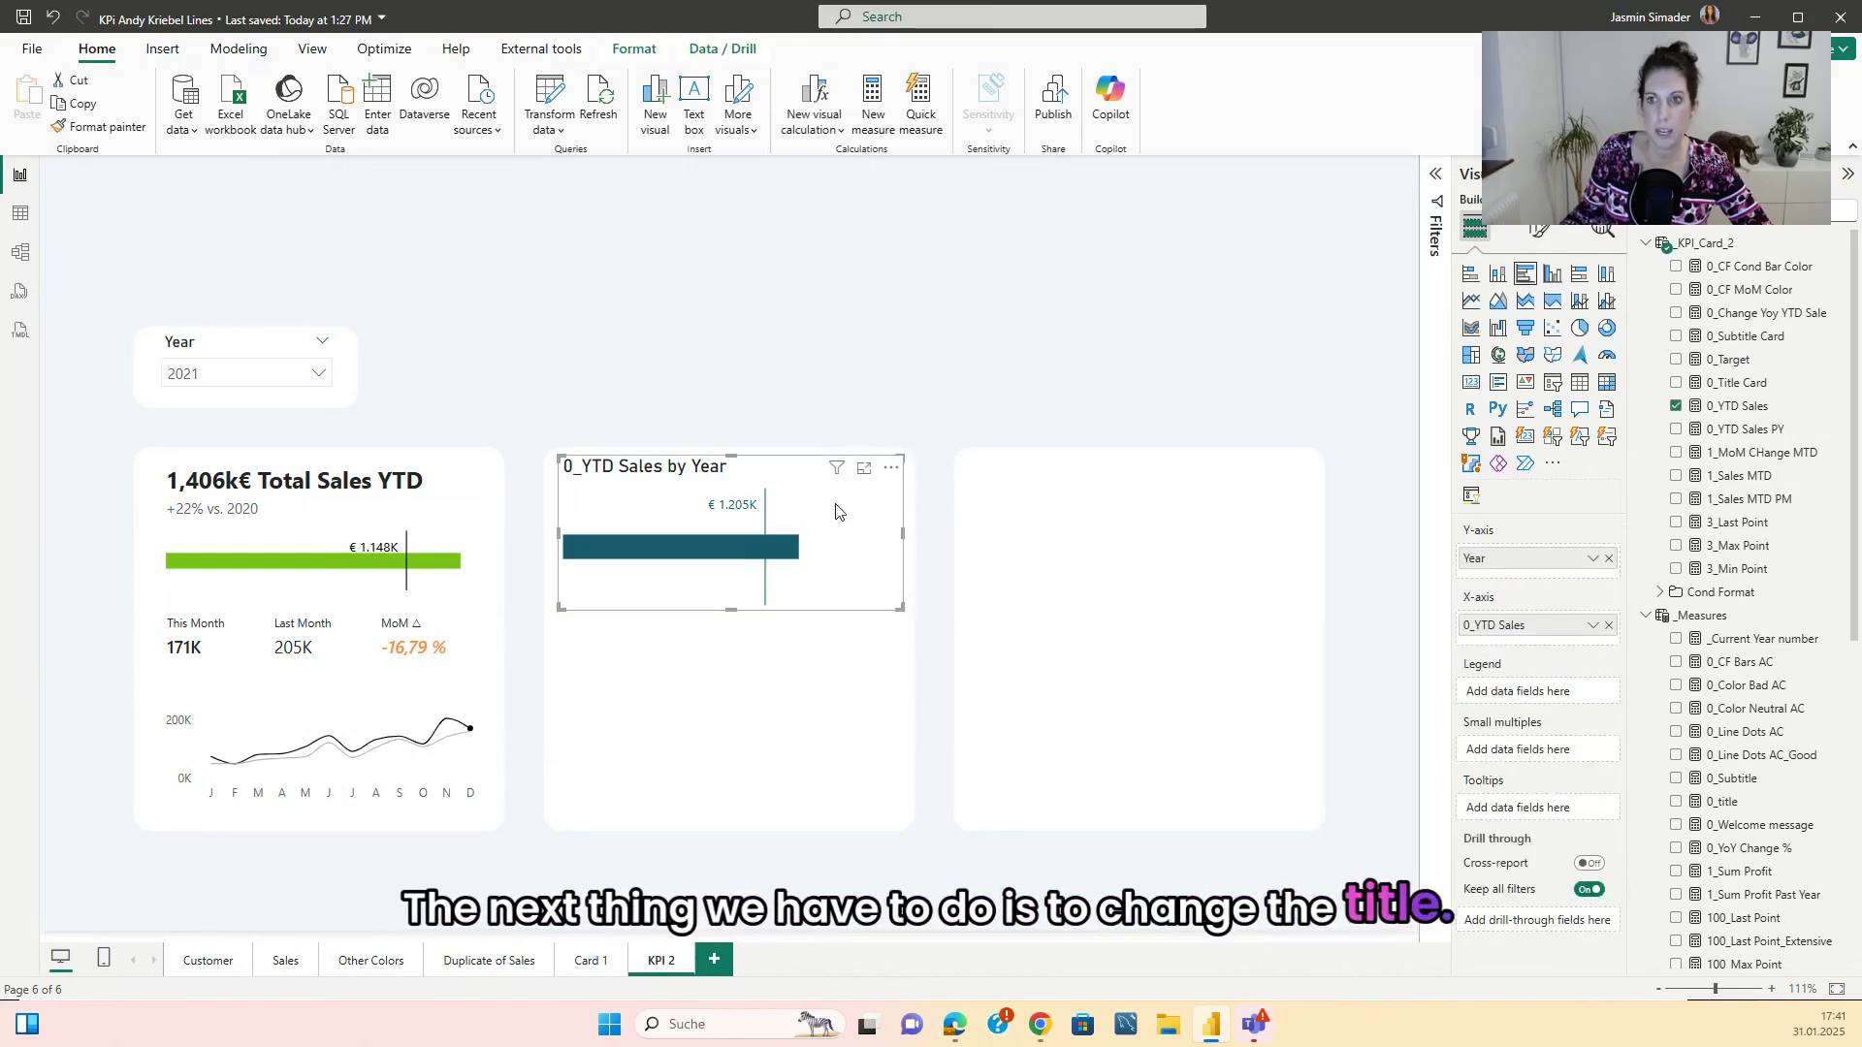
left_click(1746, 383)
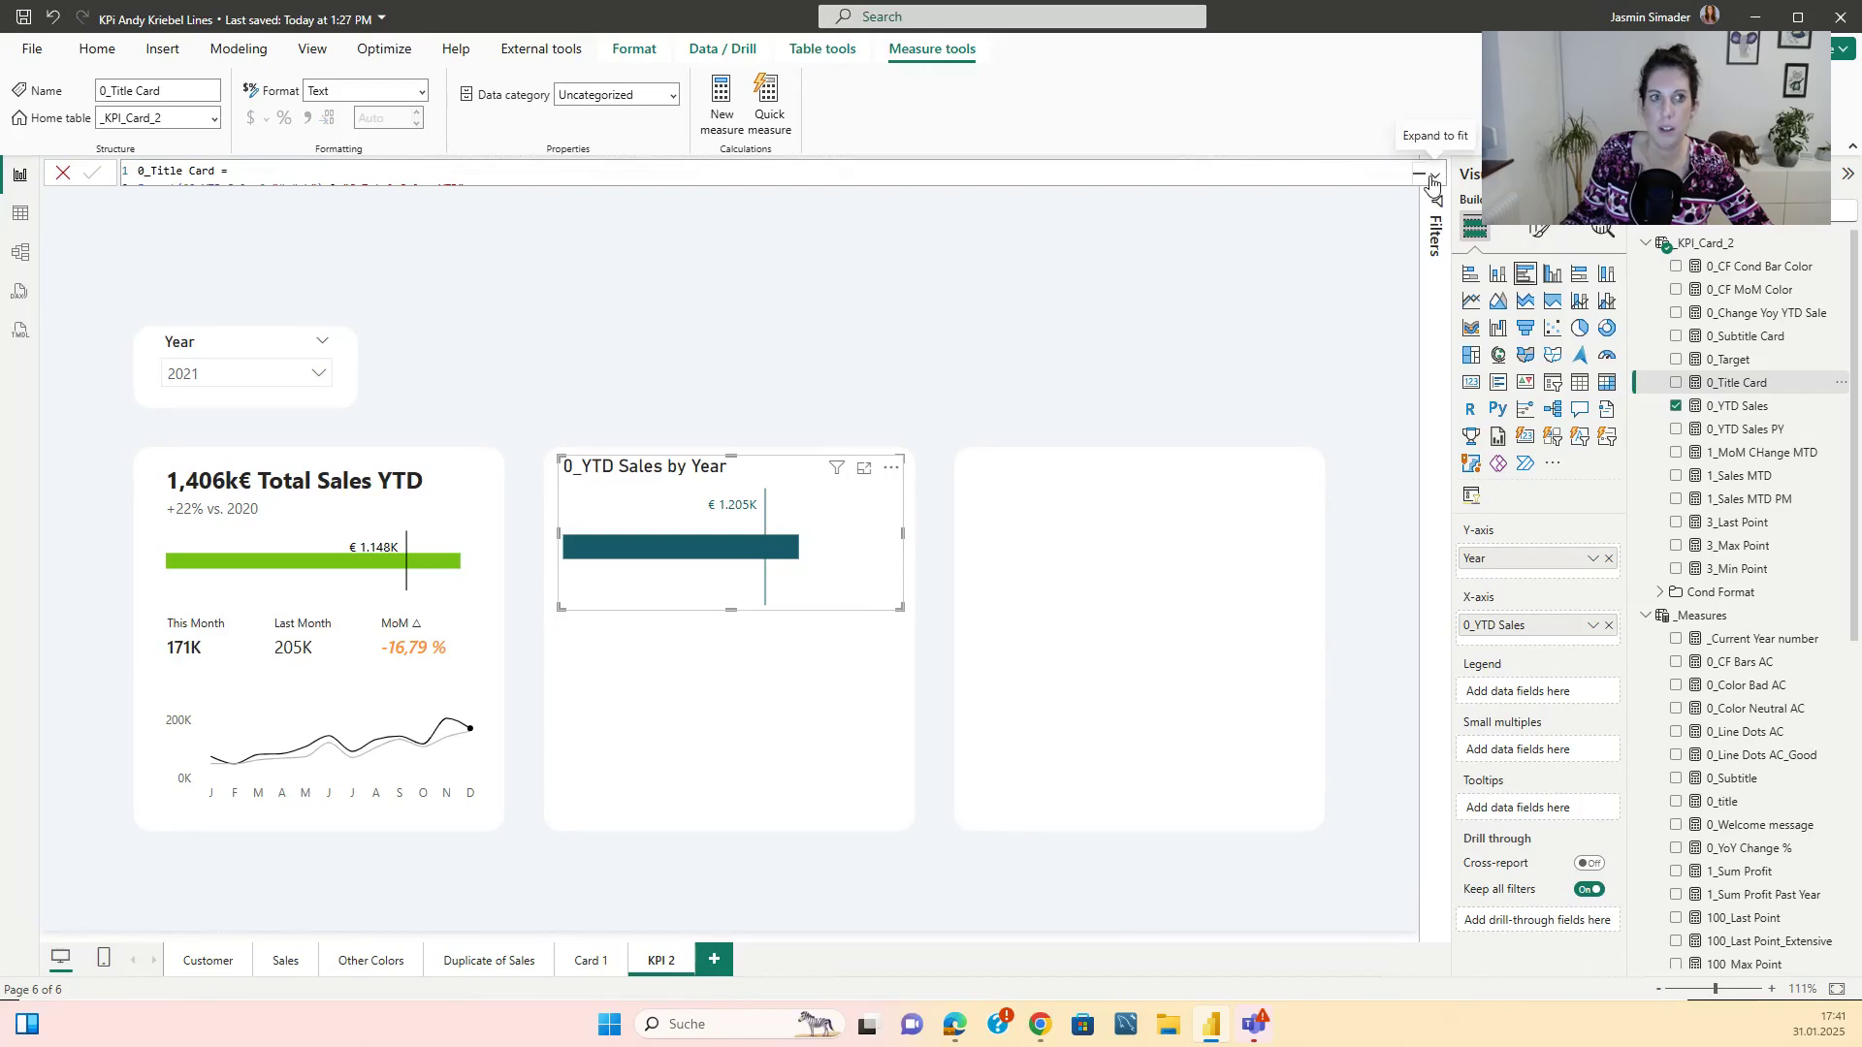
left_click(1433, 180)
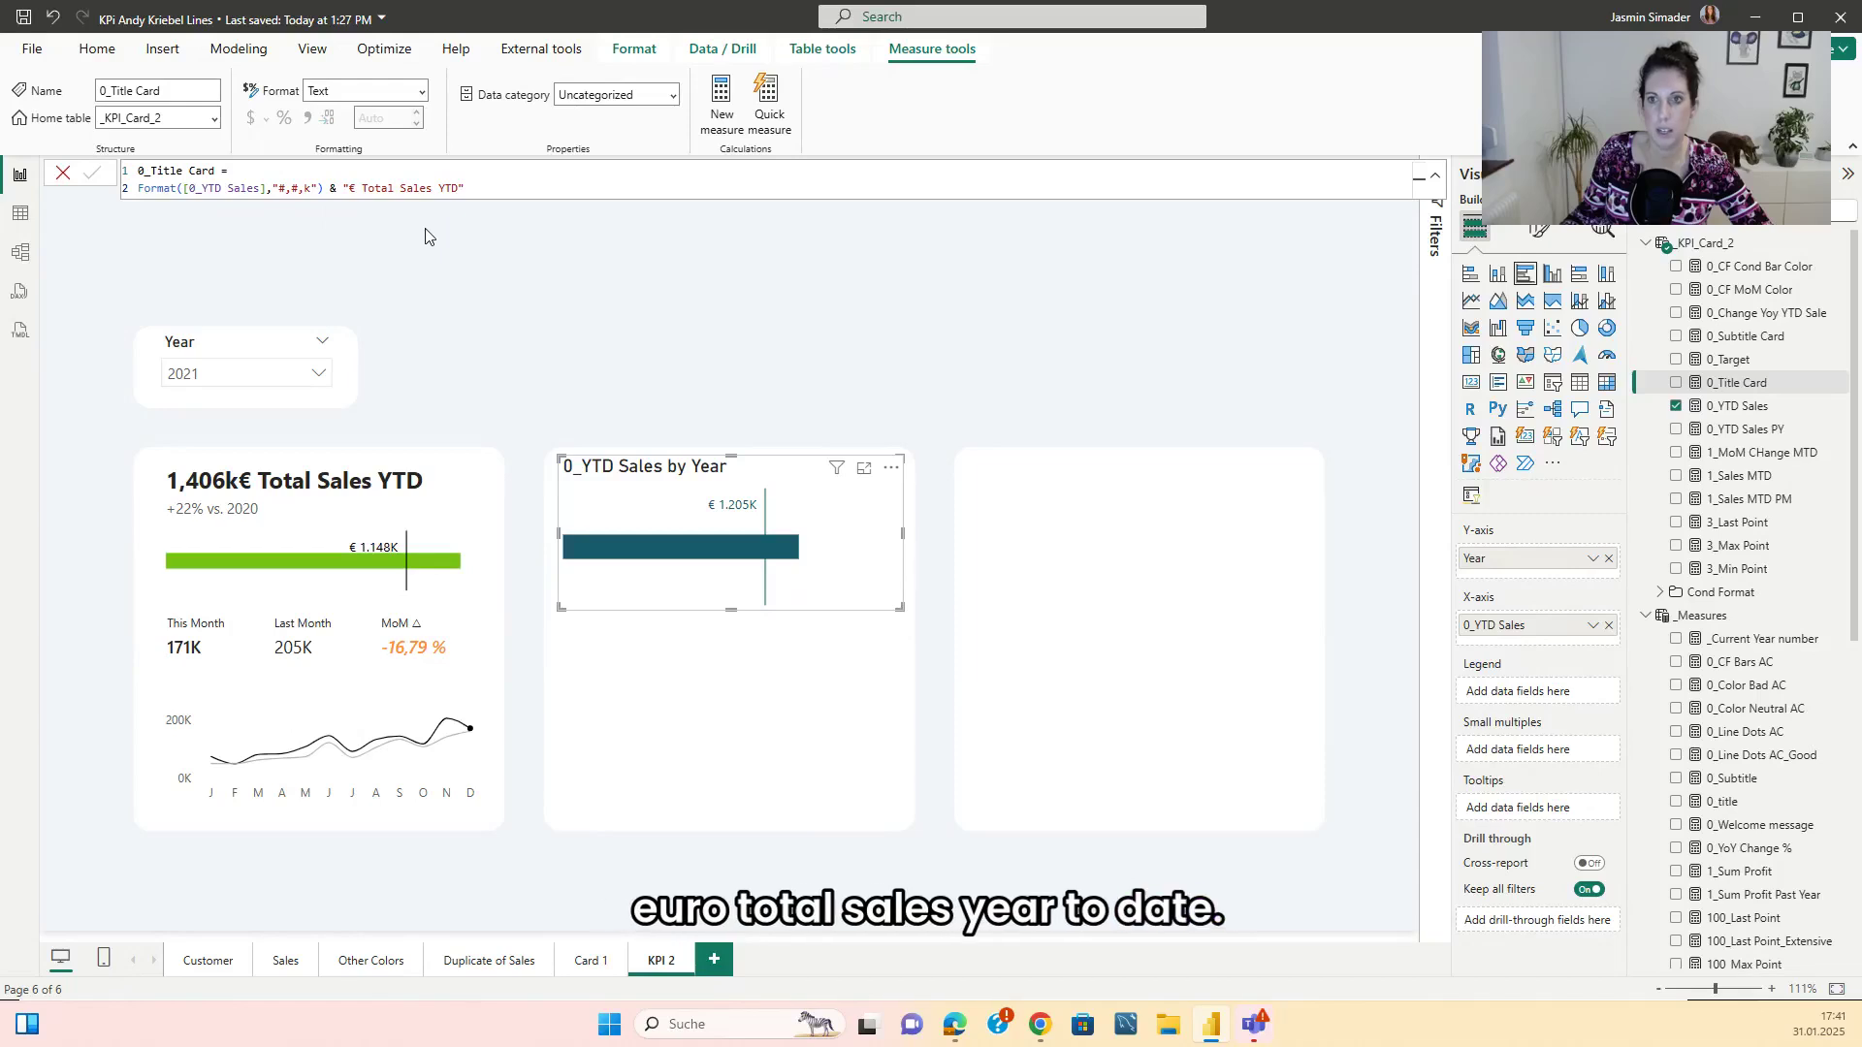
- Base the bar chart's title text on the 0_Title Card measure through conditional formatting by field value
left_click(1542, 236)
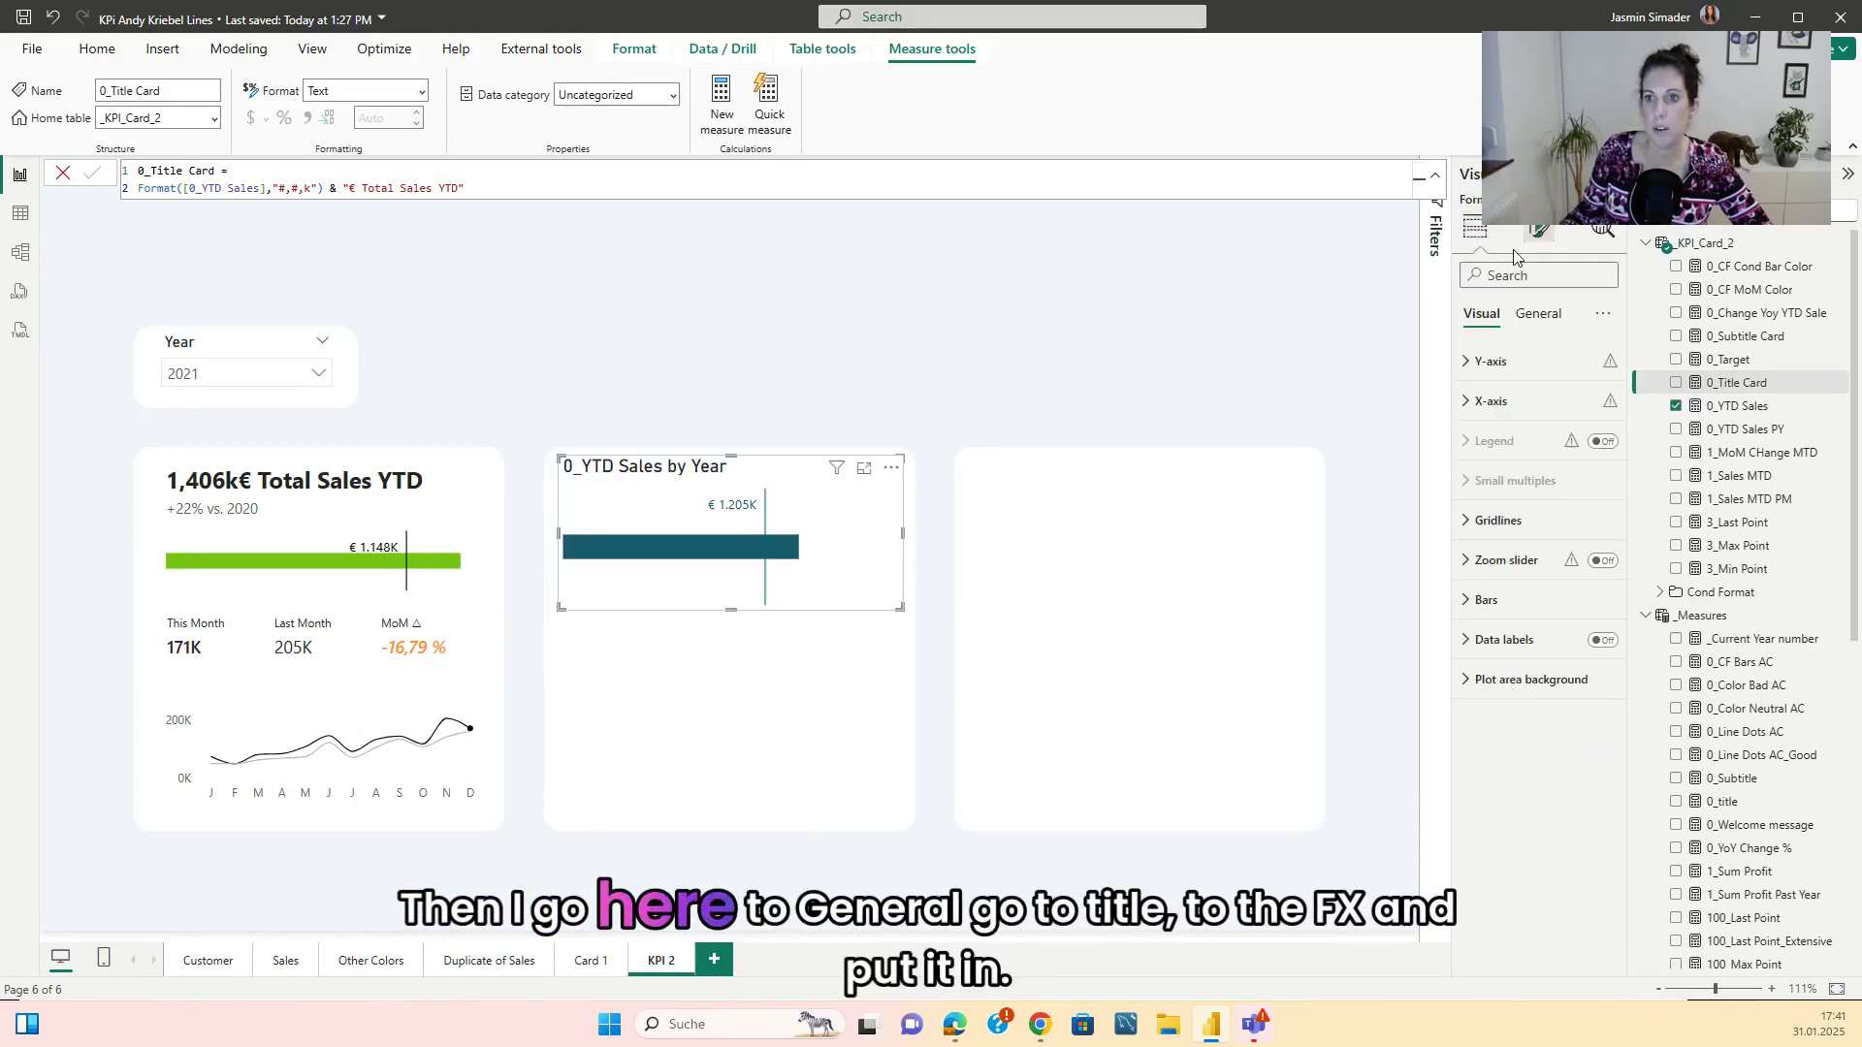
left_click(1538, 313)
left_click(1475, 402)
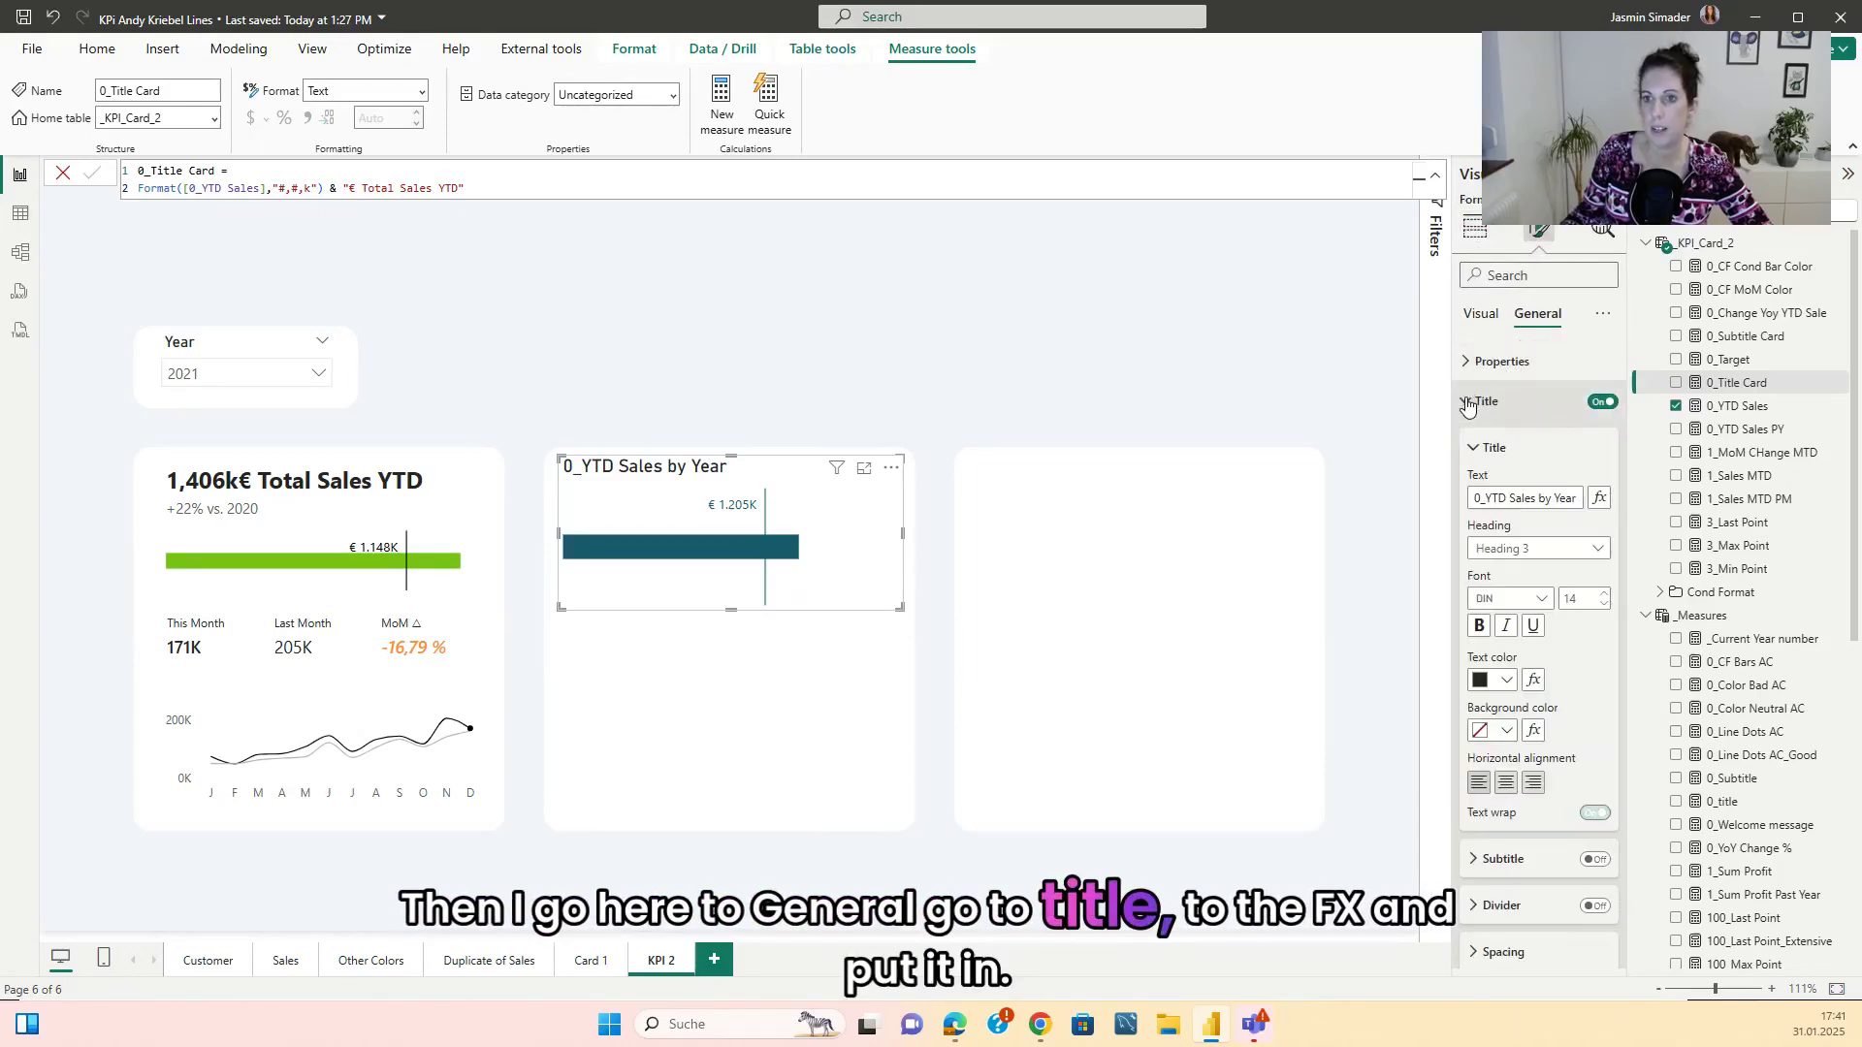
left_click(1602, 502)
left_click(549, 384)
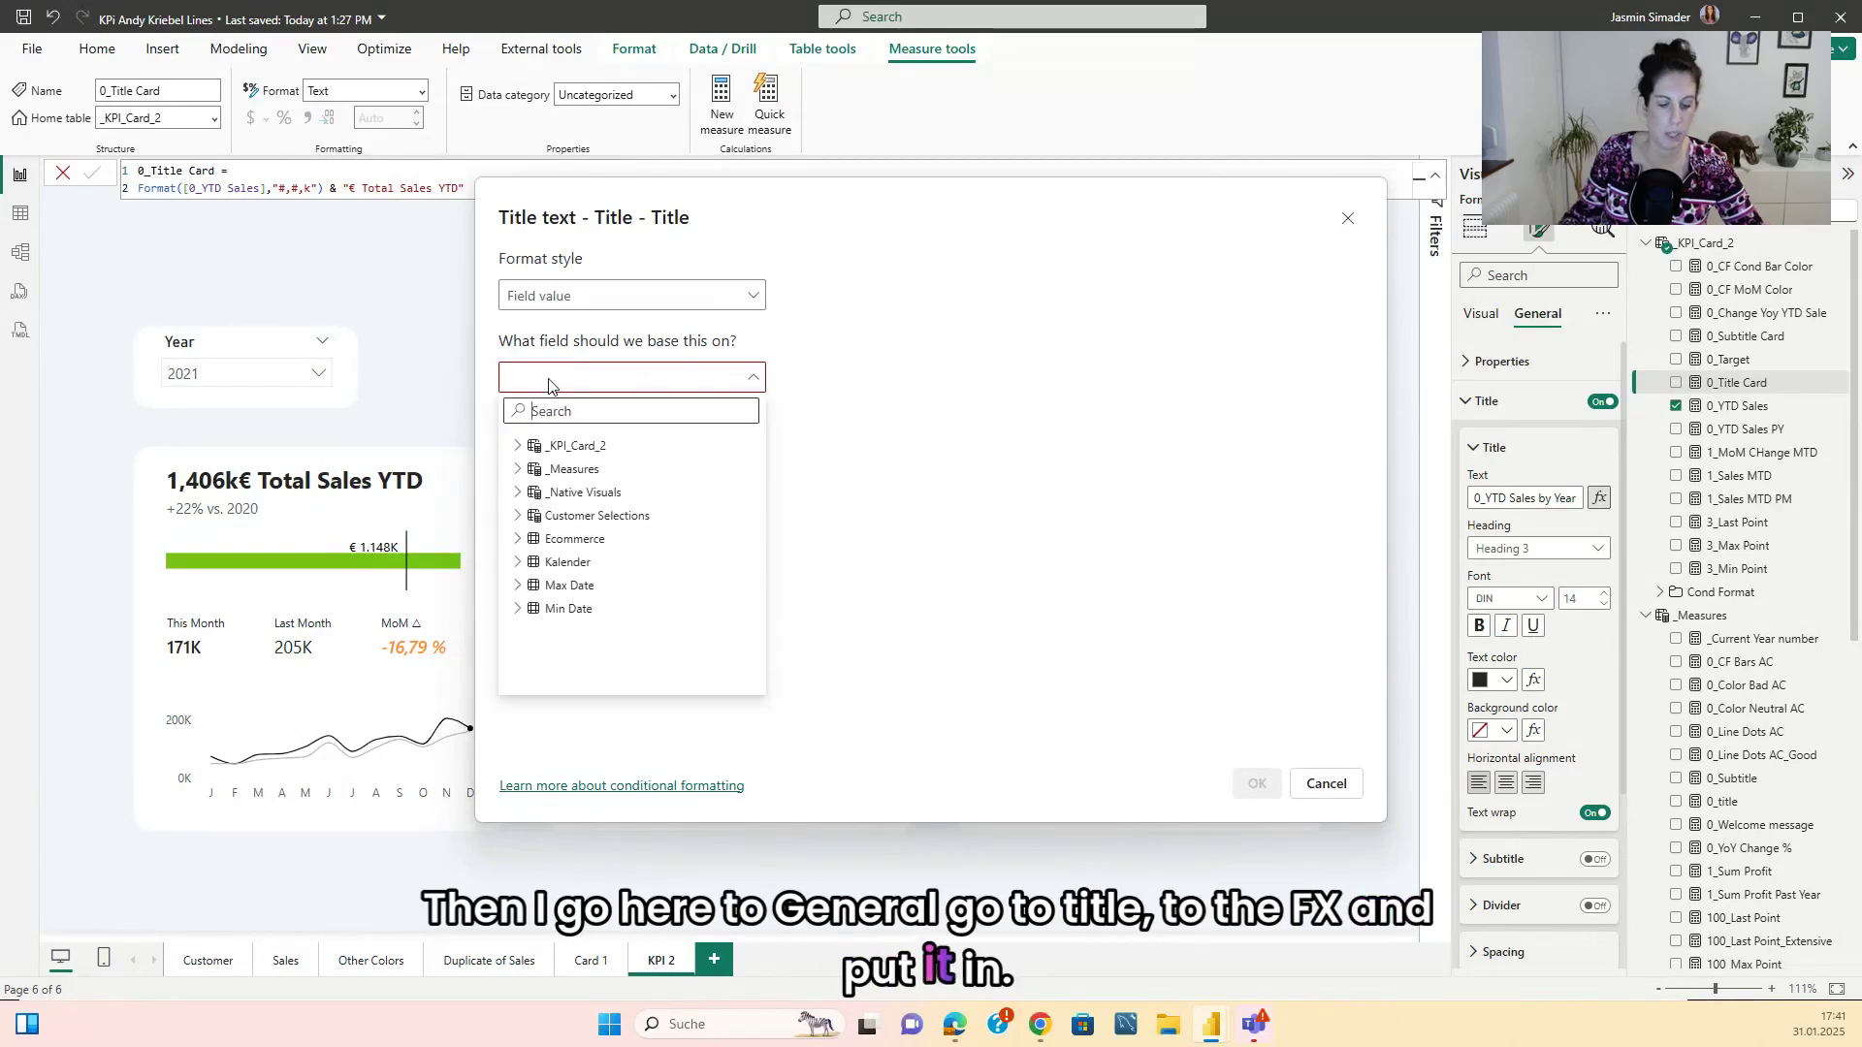
type("title")
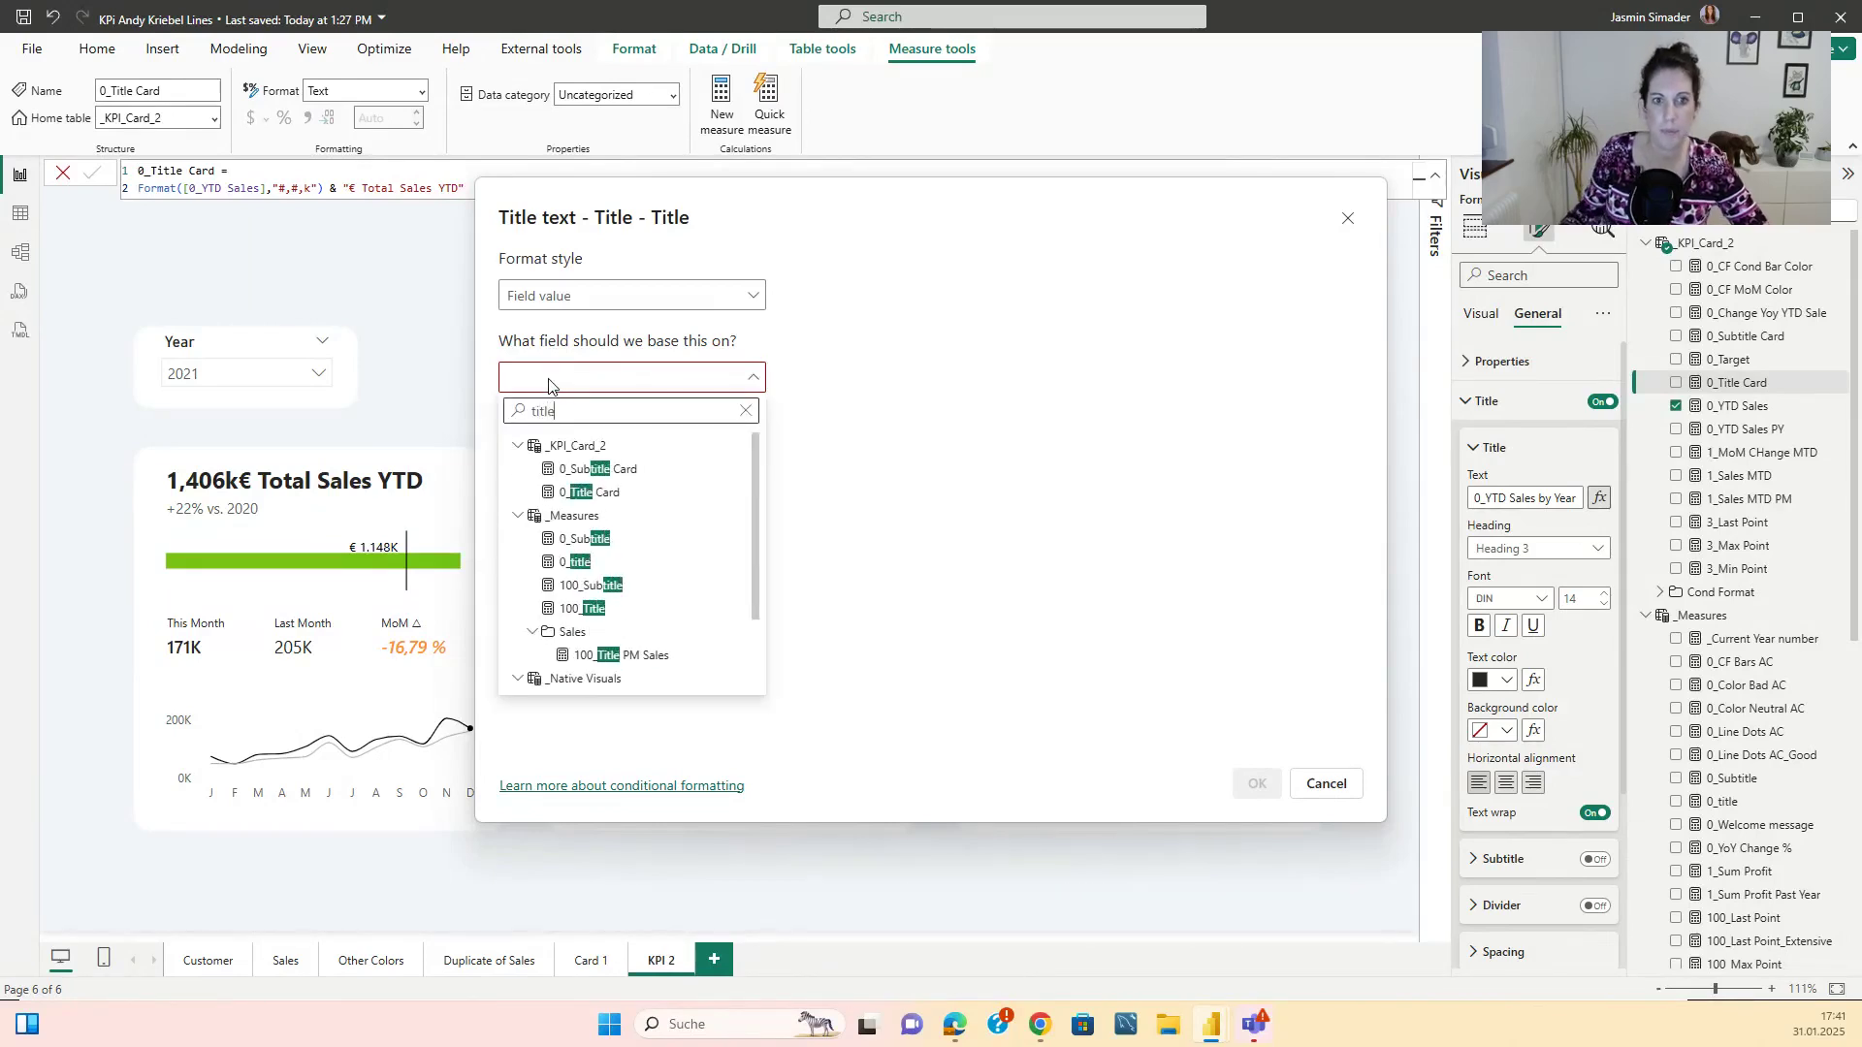
left_click(617, 493)
left_click(1254, 785)
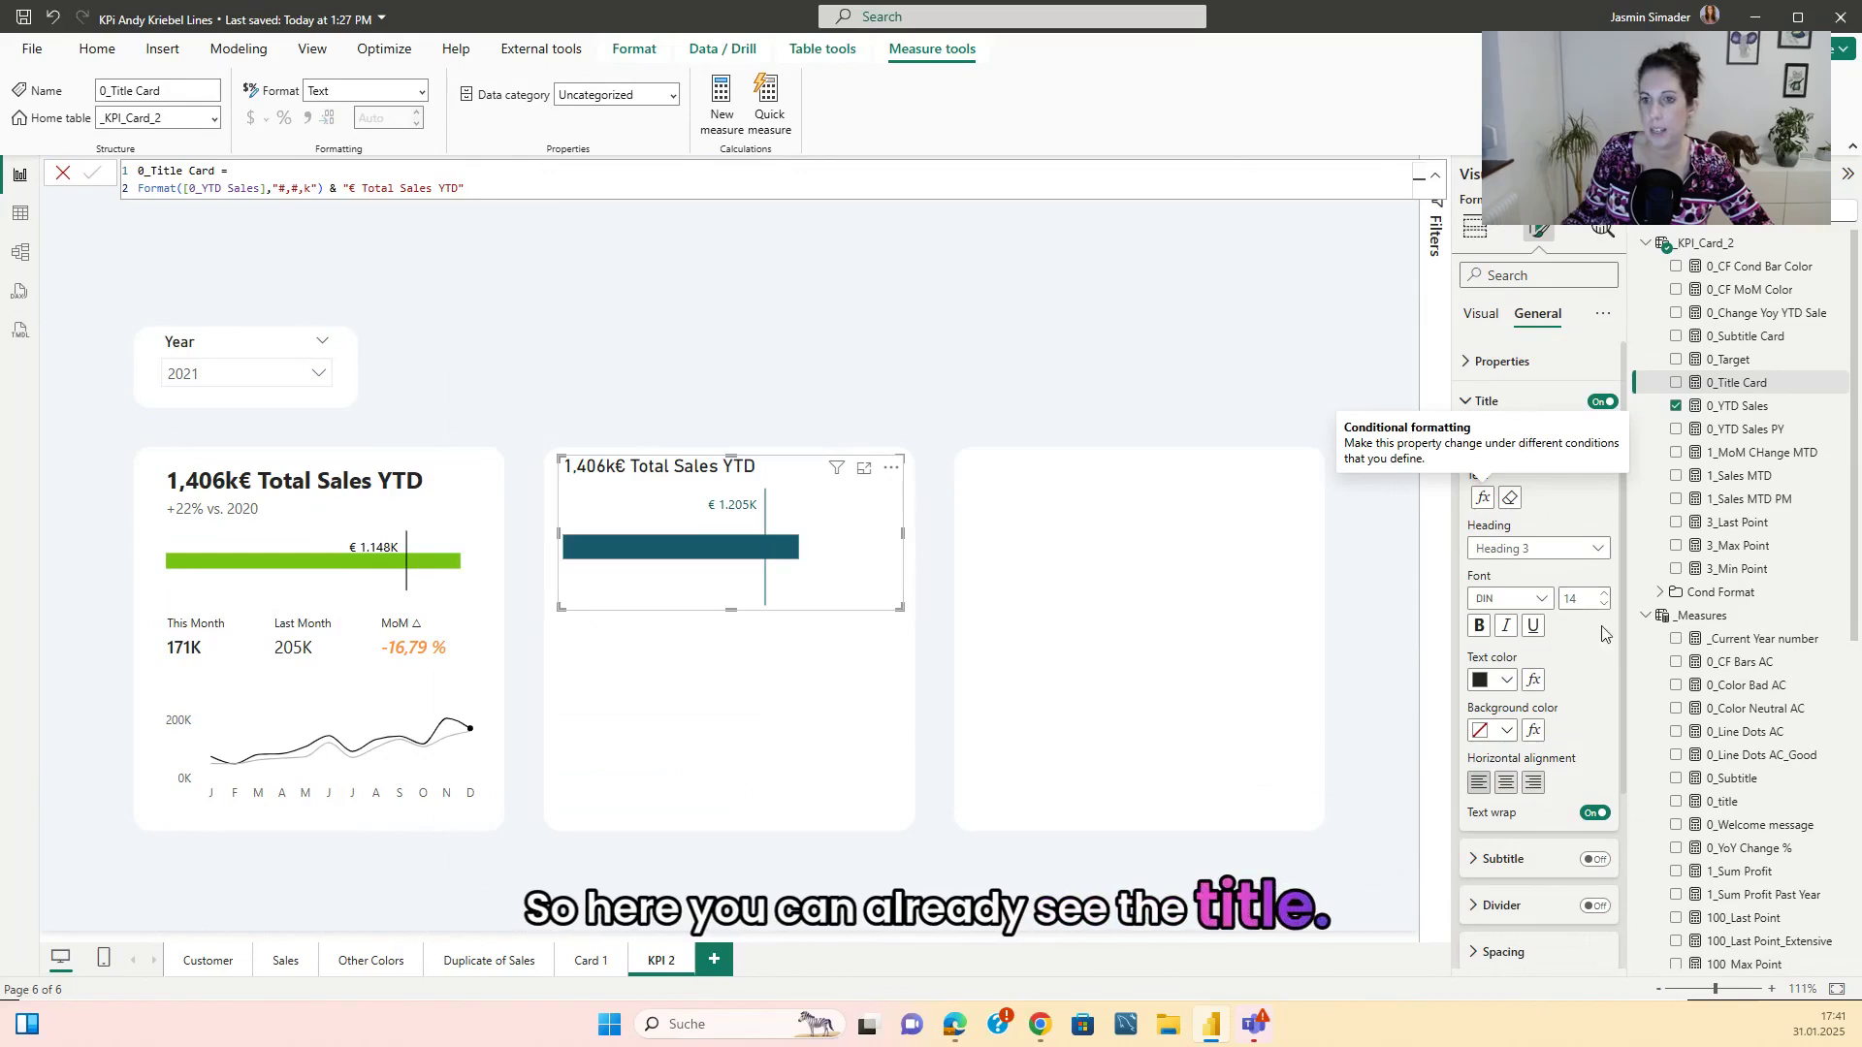
- Format the chart title in bold Segoe UI, size 16, and lower the chart's upper edge to align with the finished card's title
left_click(1542, 604)
scroll(1551, 767, "down", 5)
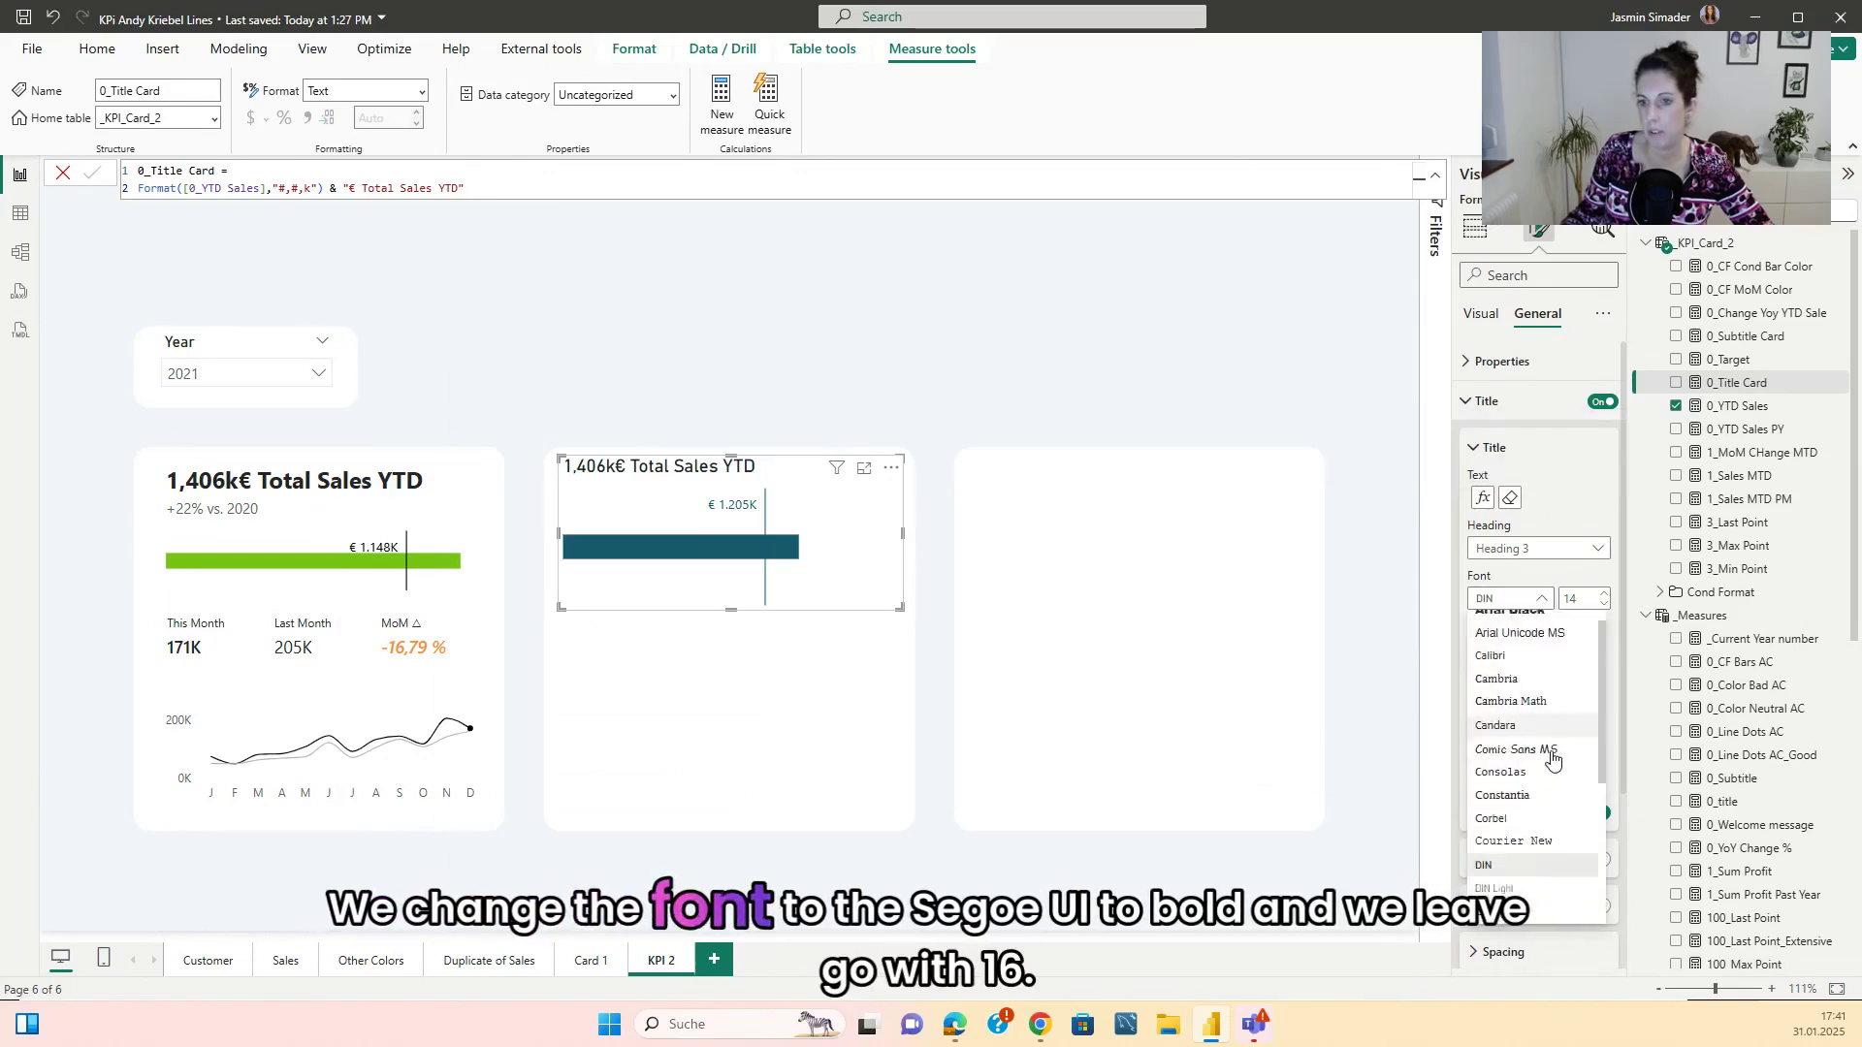
left_click(1561, 801)
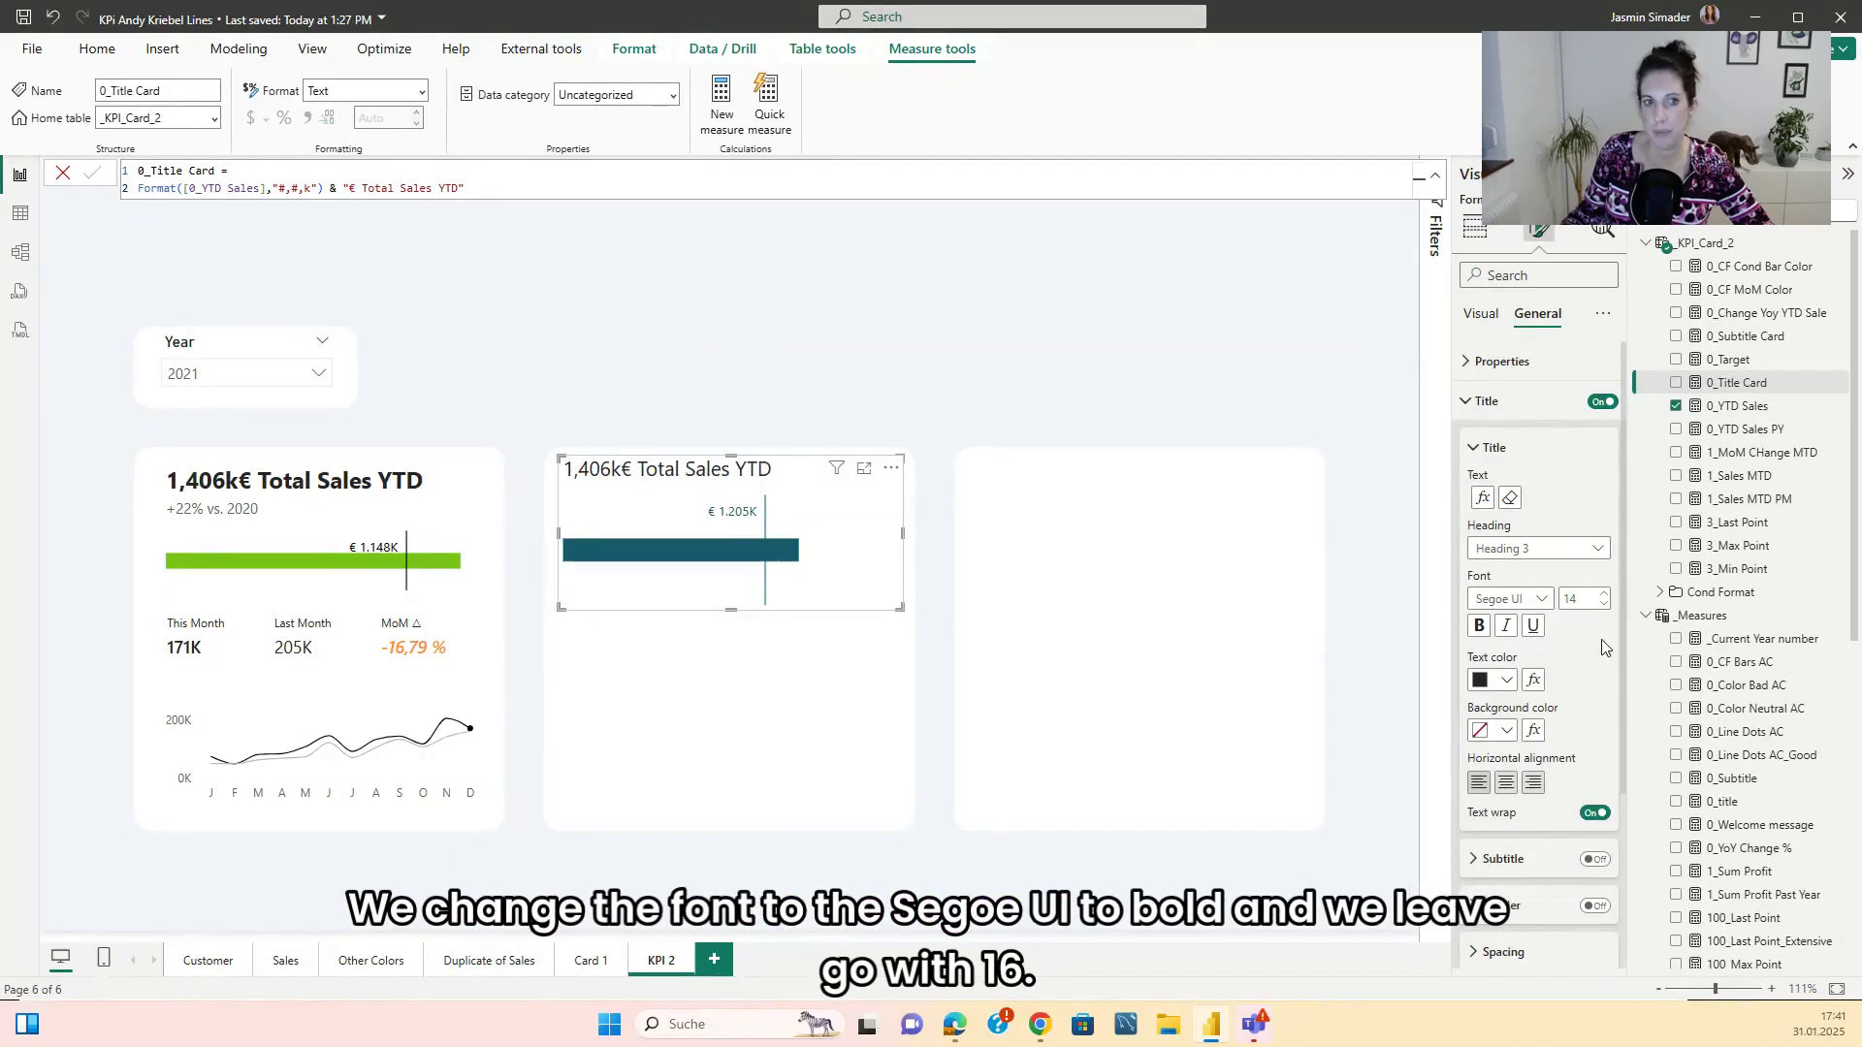
left_click(1480, 626)
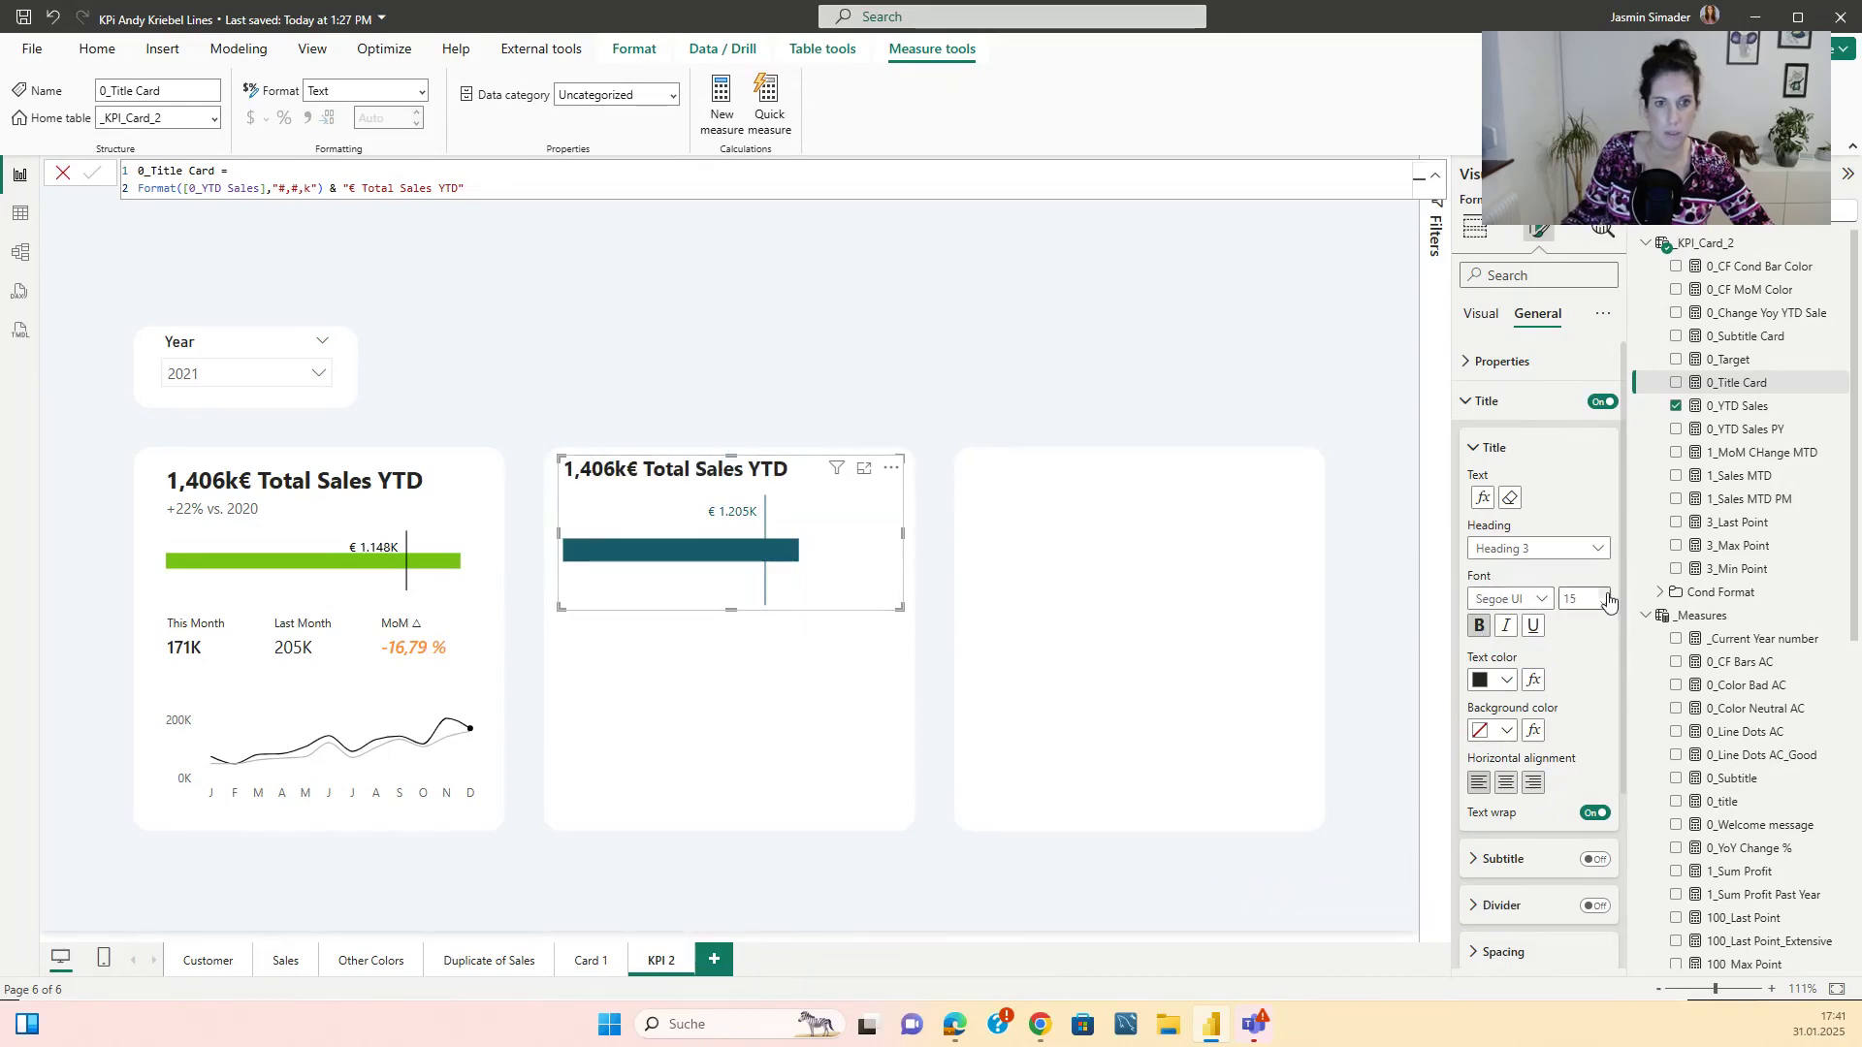
left_click_drag(732, 456, 734, 475)
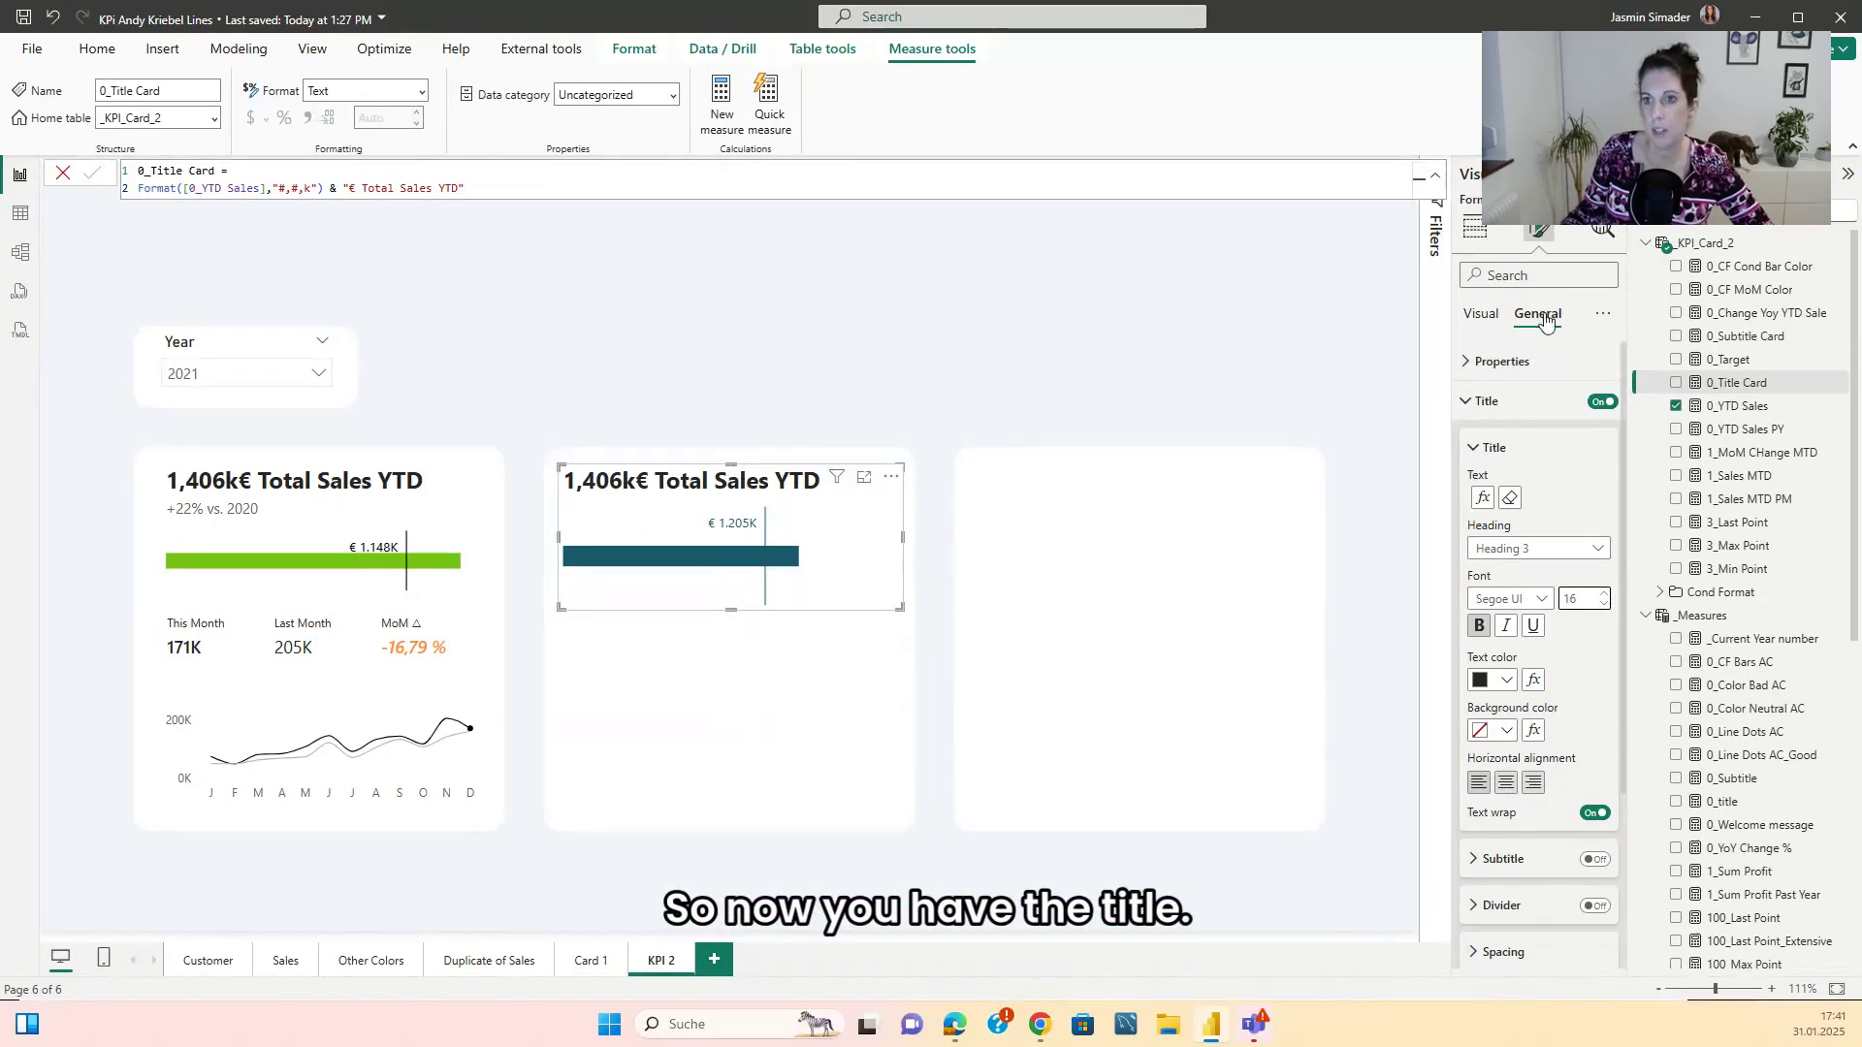
left_click(1261, 345)
- Review the formulas of the 0_Subtitle Card and 0_Change Yoy YTD Sale measures
left_click(1745, 336)
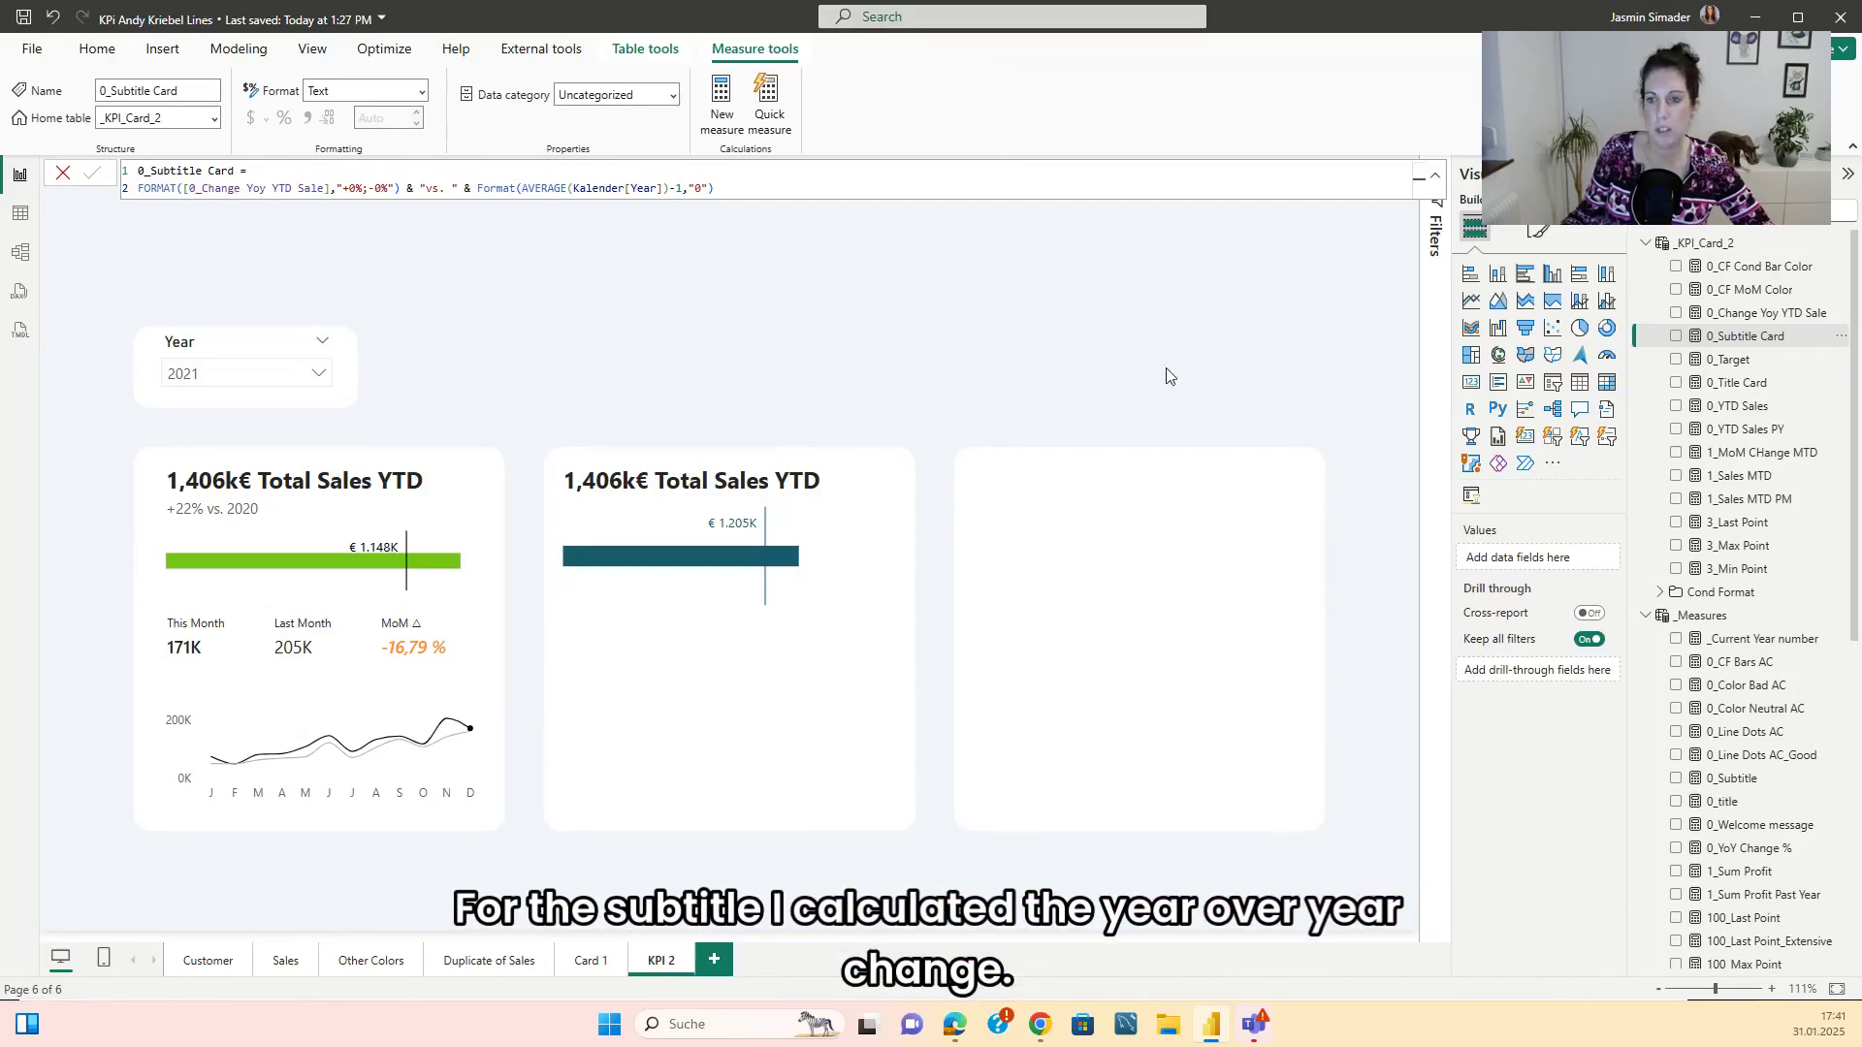
left_click(1179, 337)
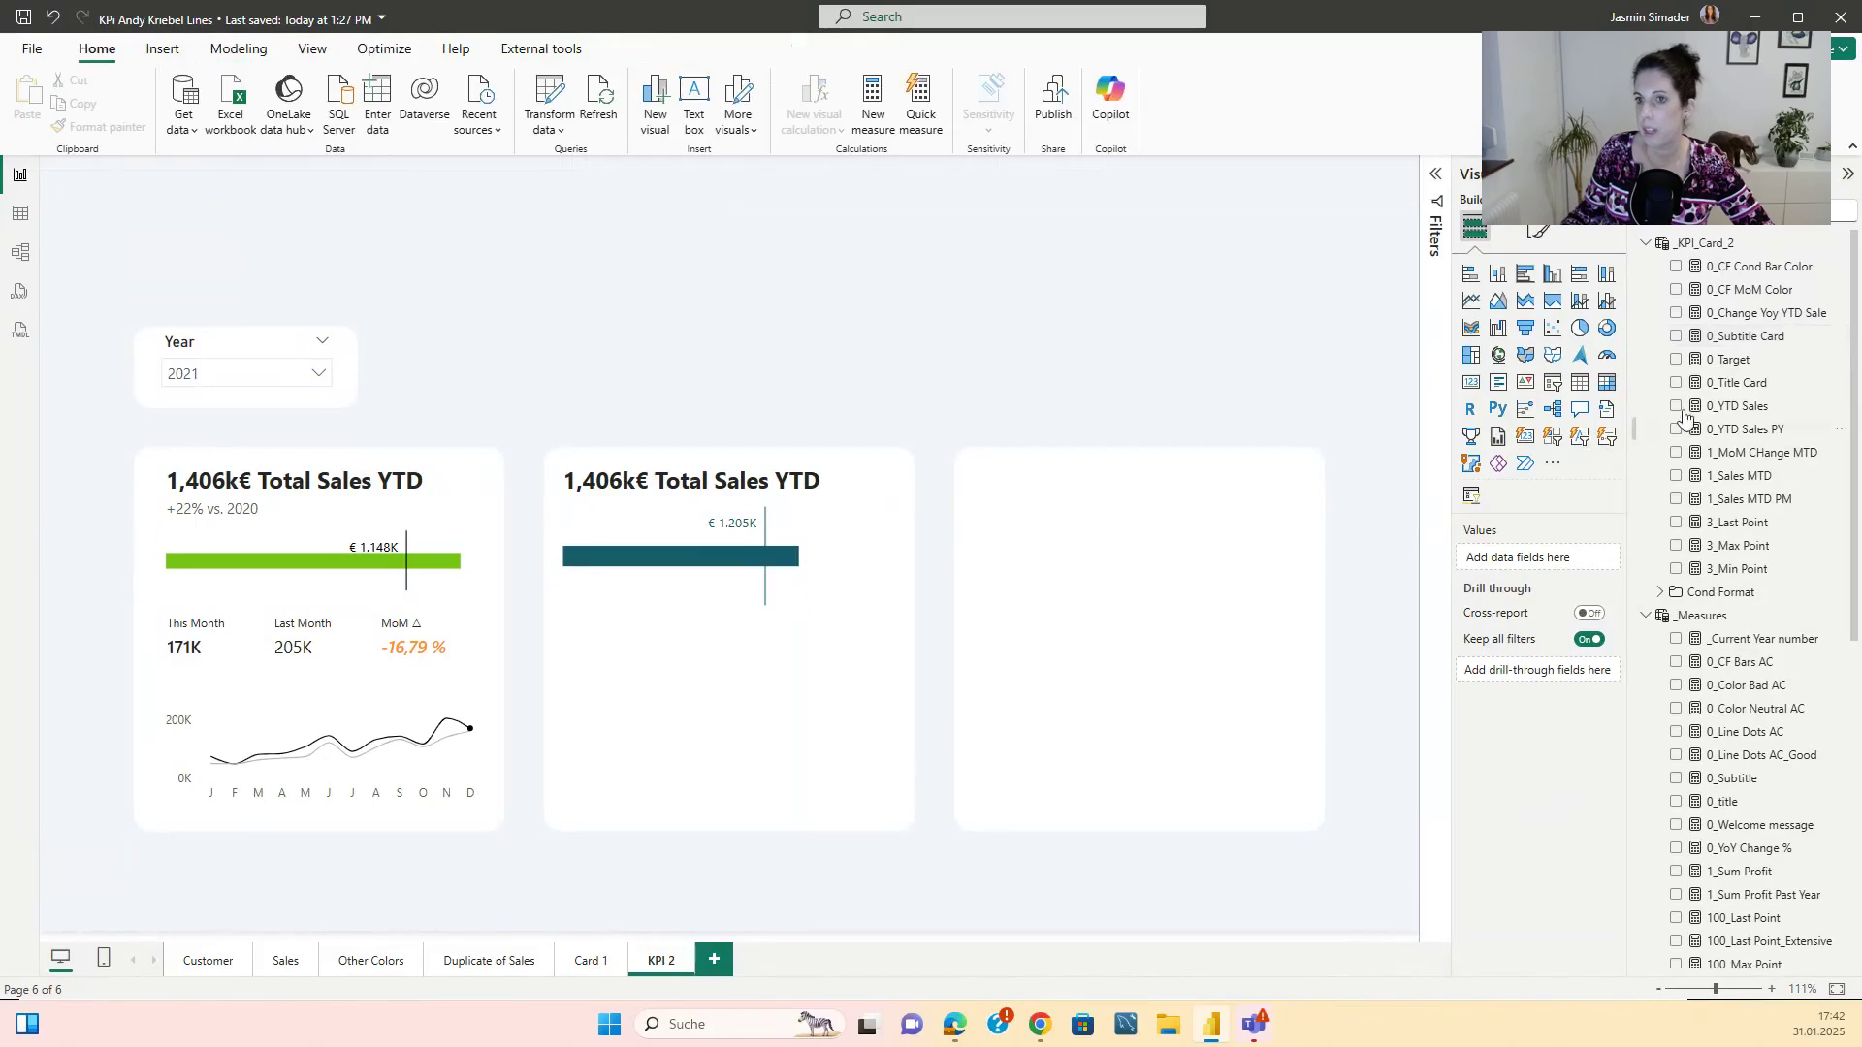
left_click(1761, 314)
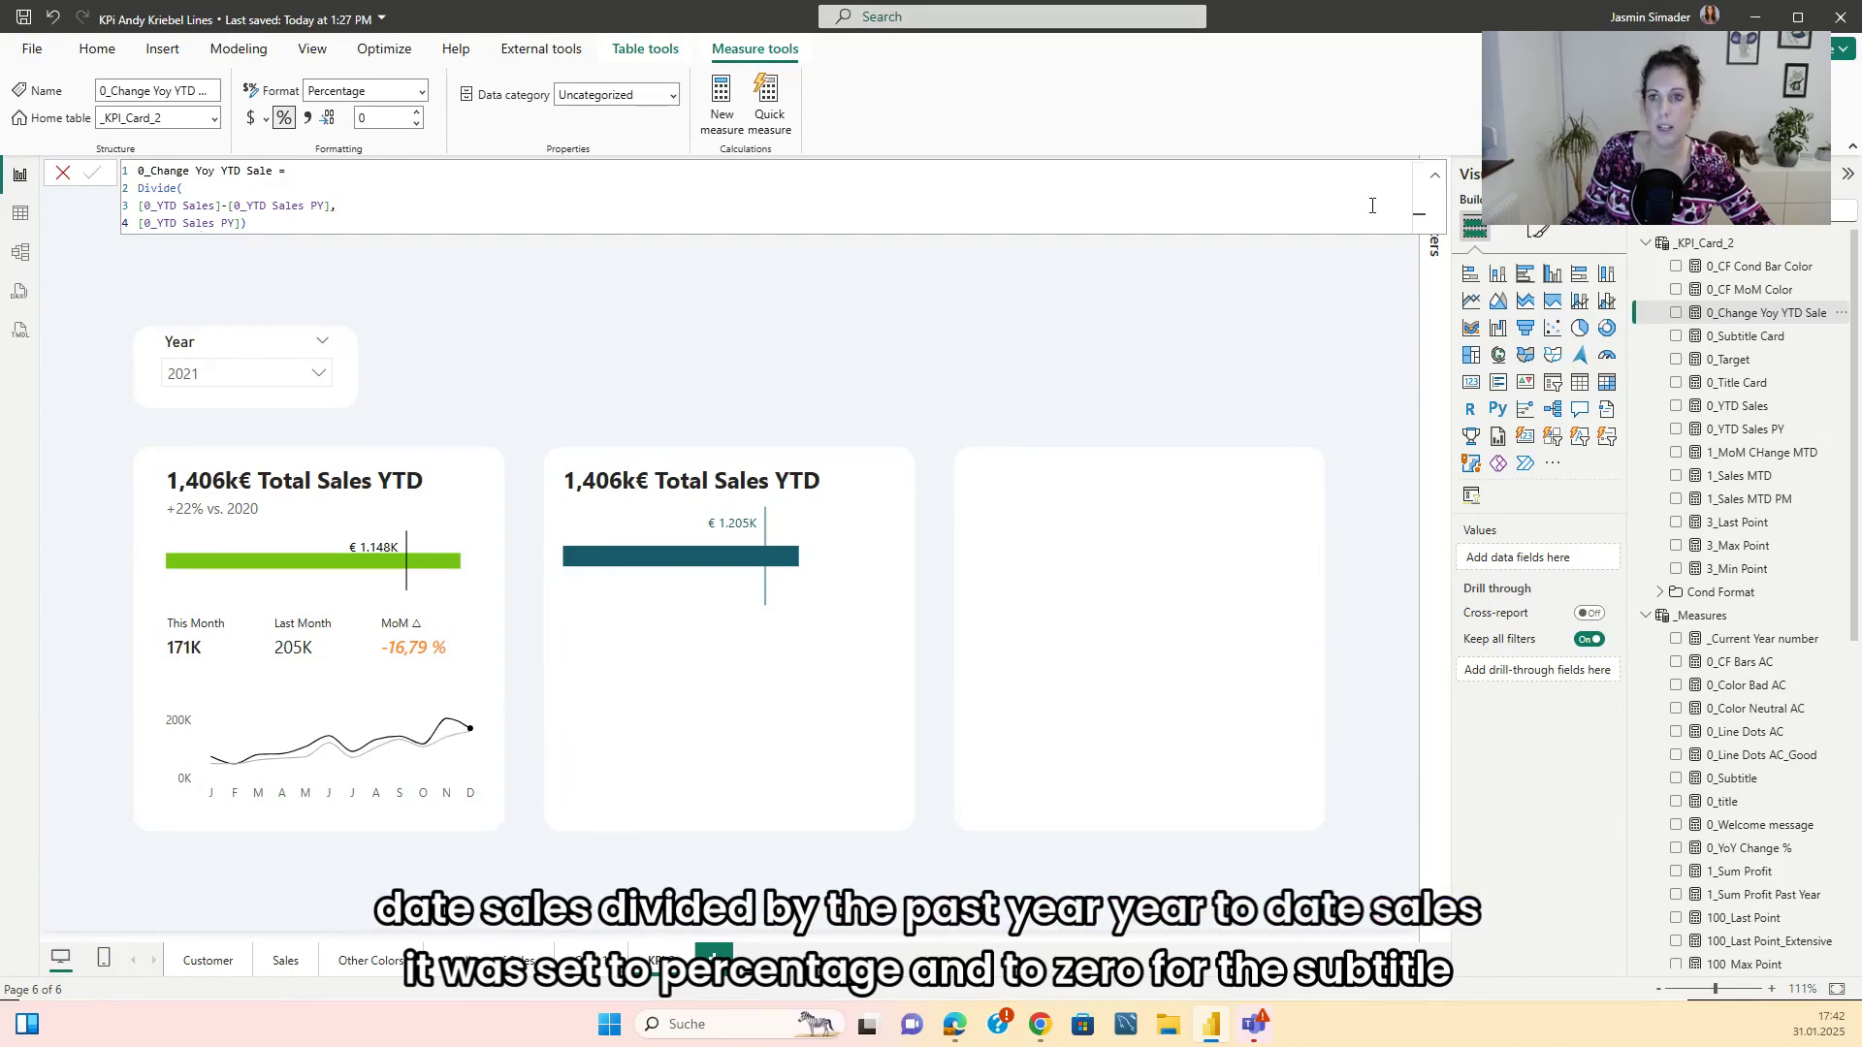
left_click(1432, 186)
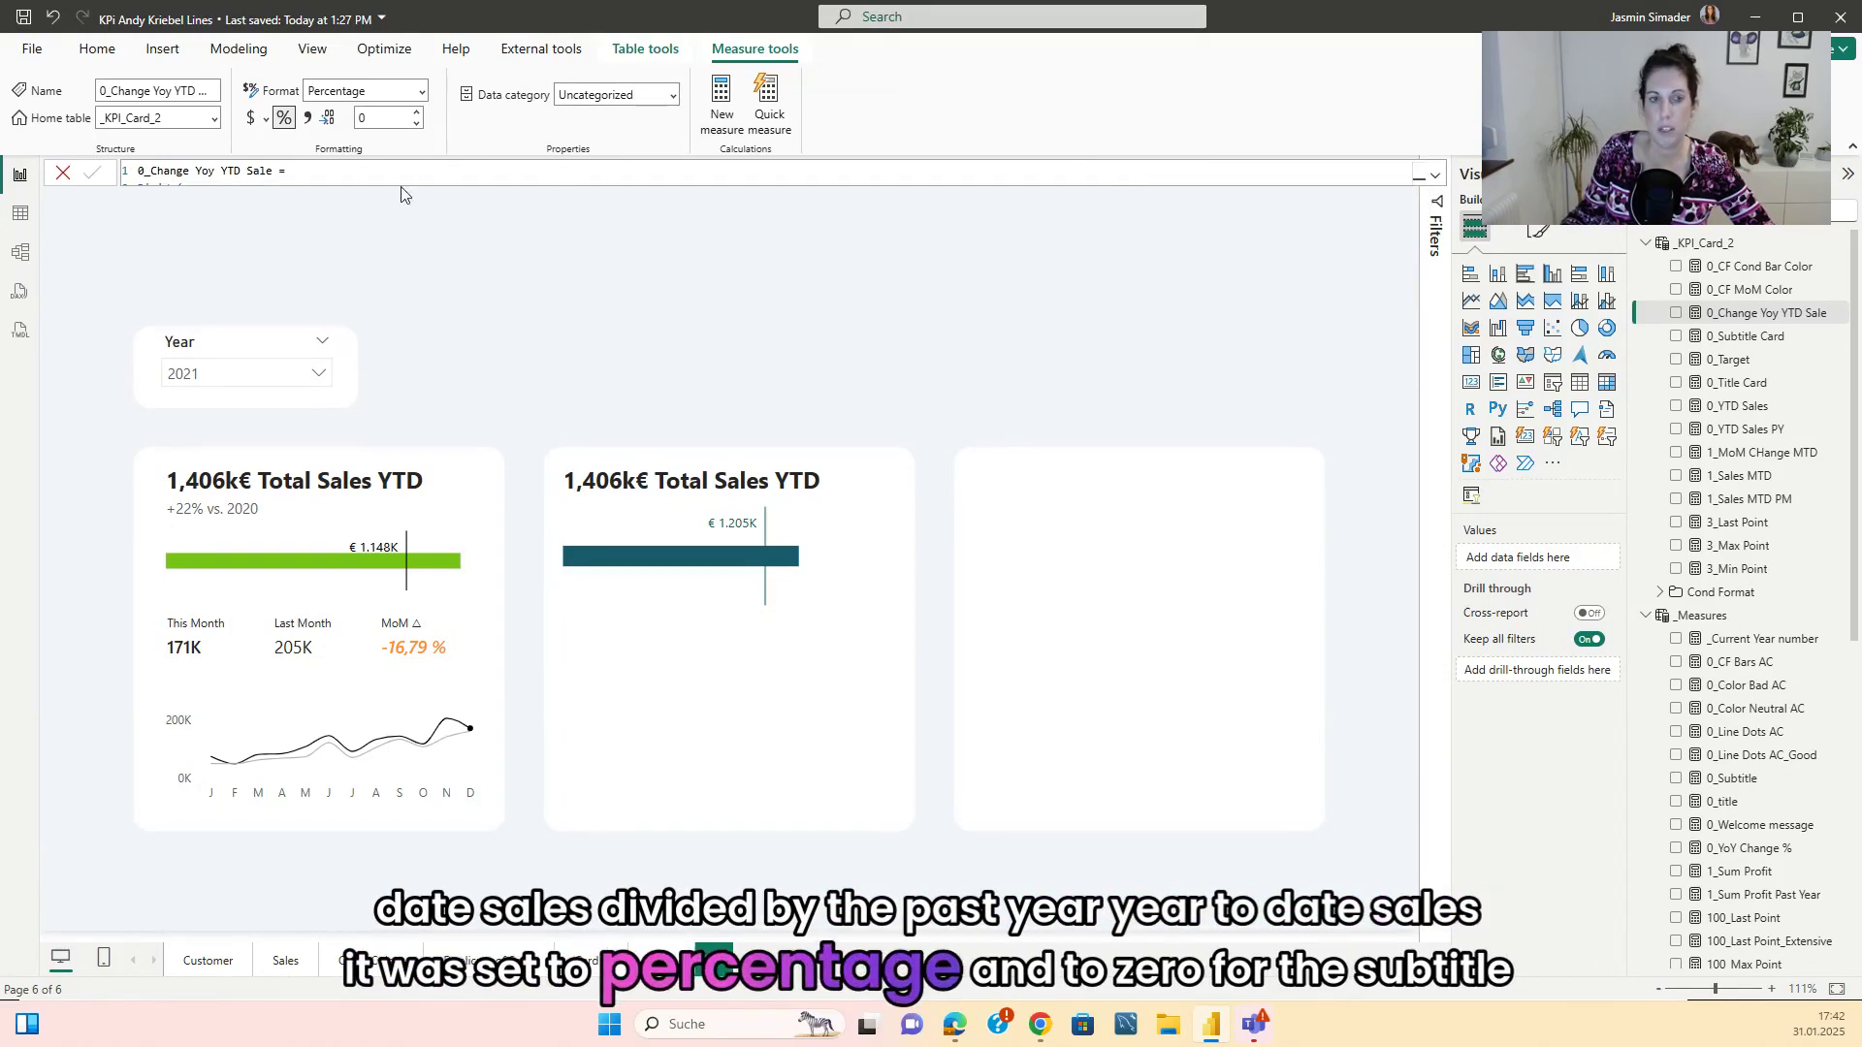
- Insert a space before "vs." in the 0_Subtitle Card measure's text and apply the formula
left_click(1745, 336)
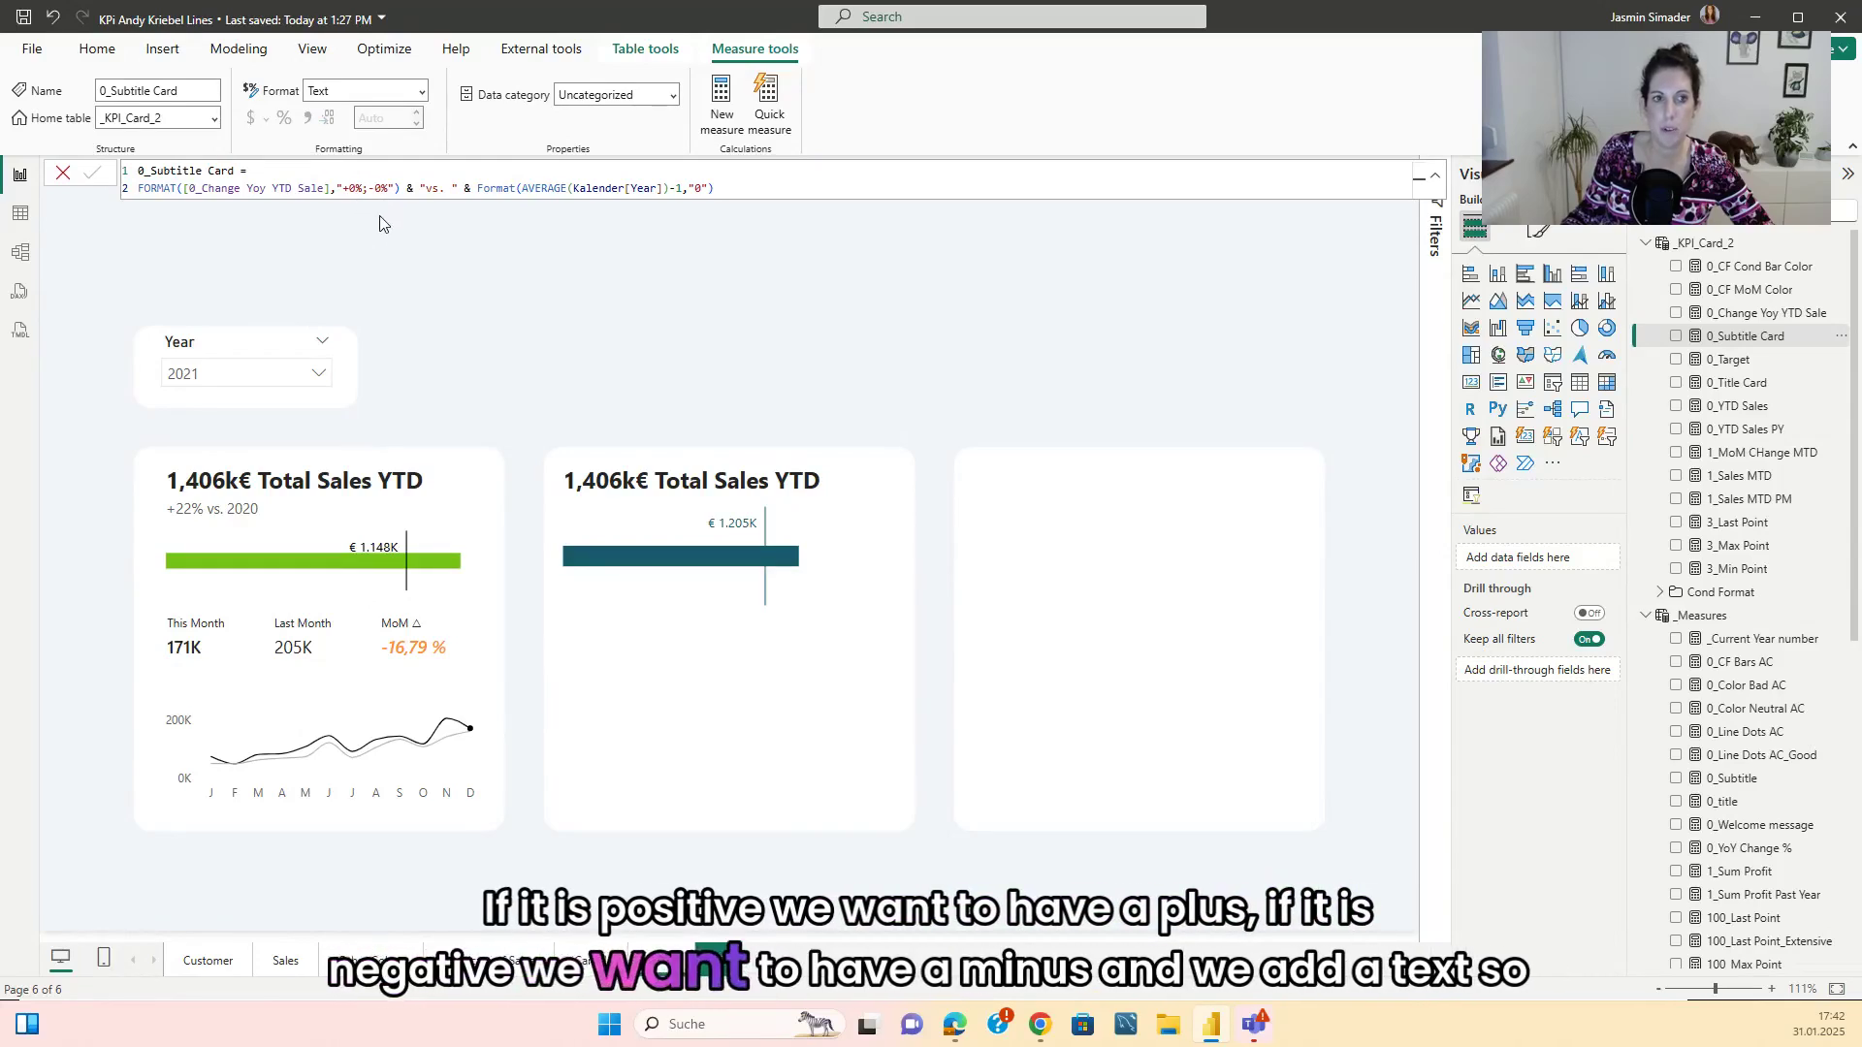
left_click(427, 188)
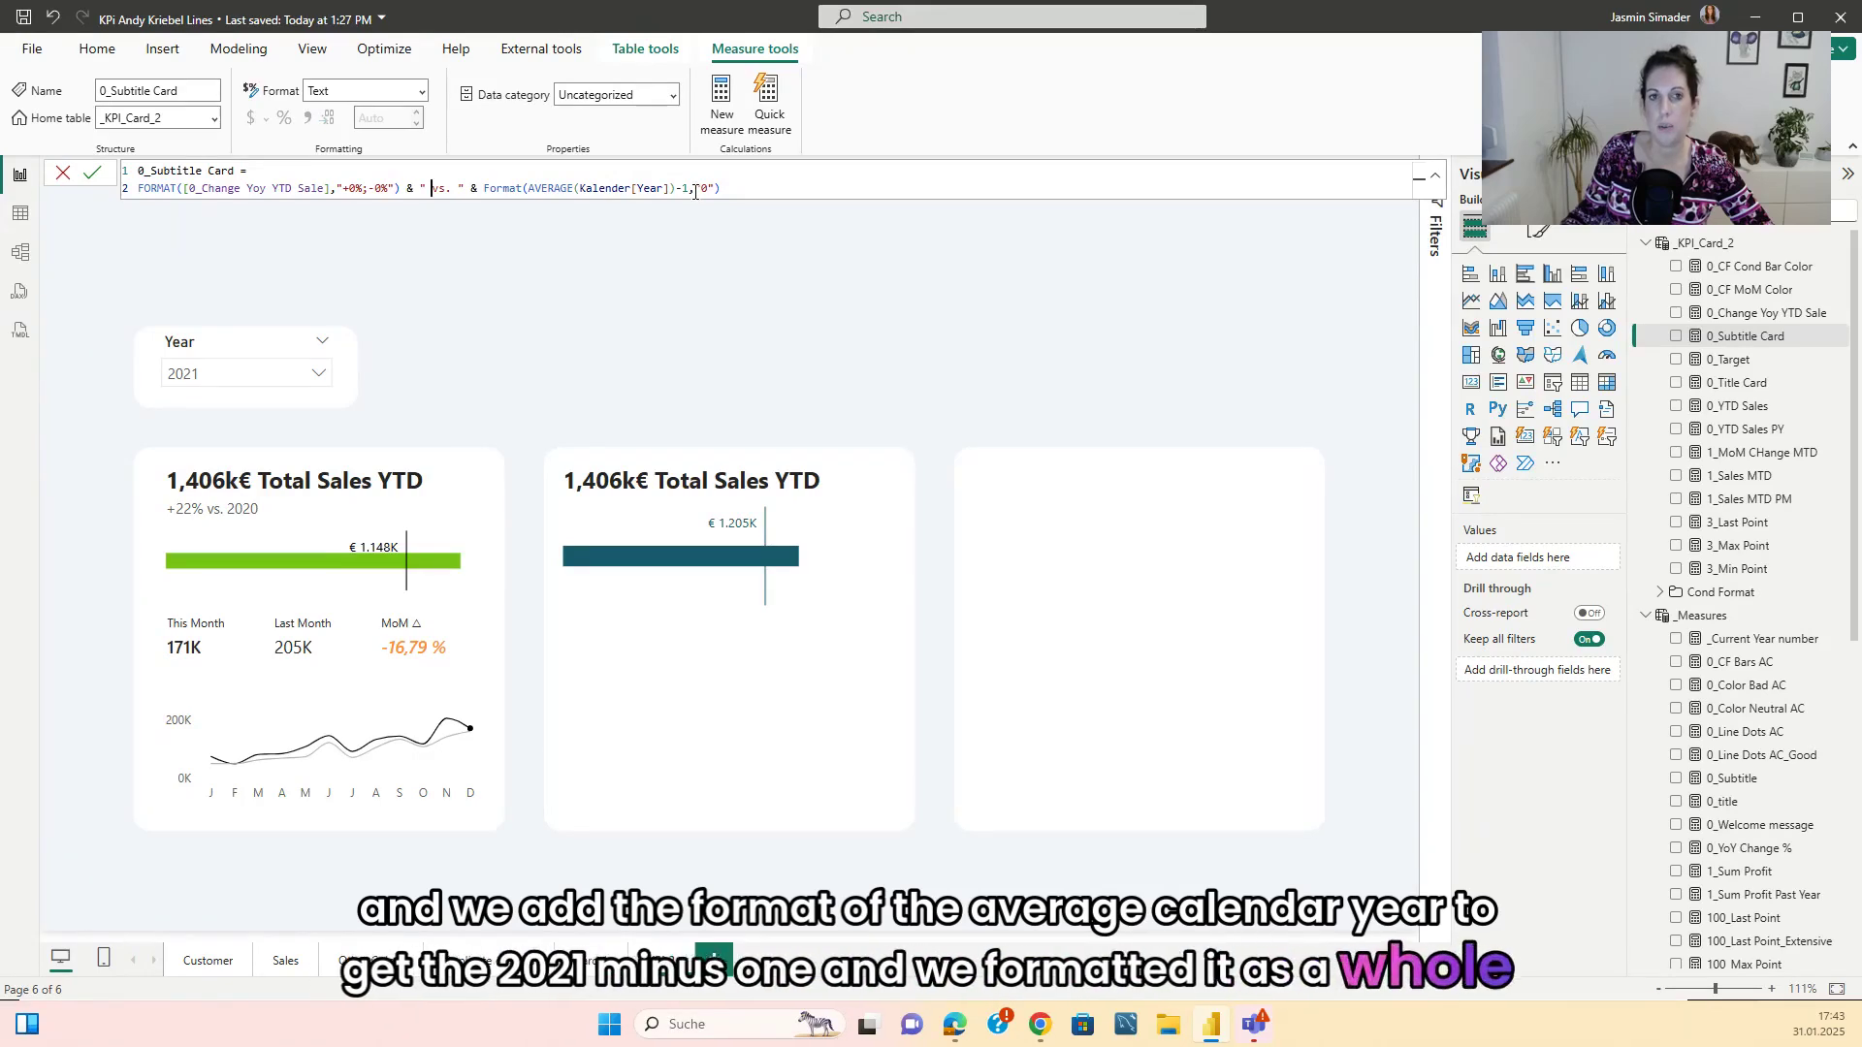
left_click(730, 275)
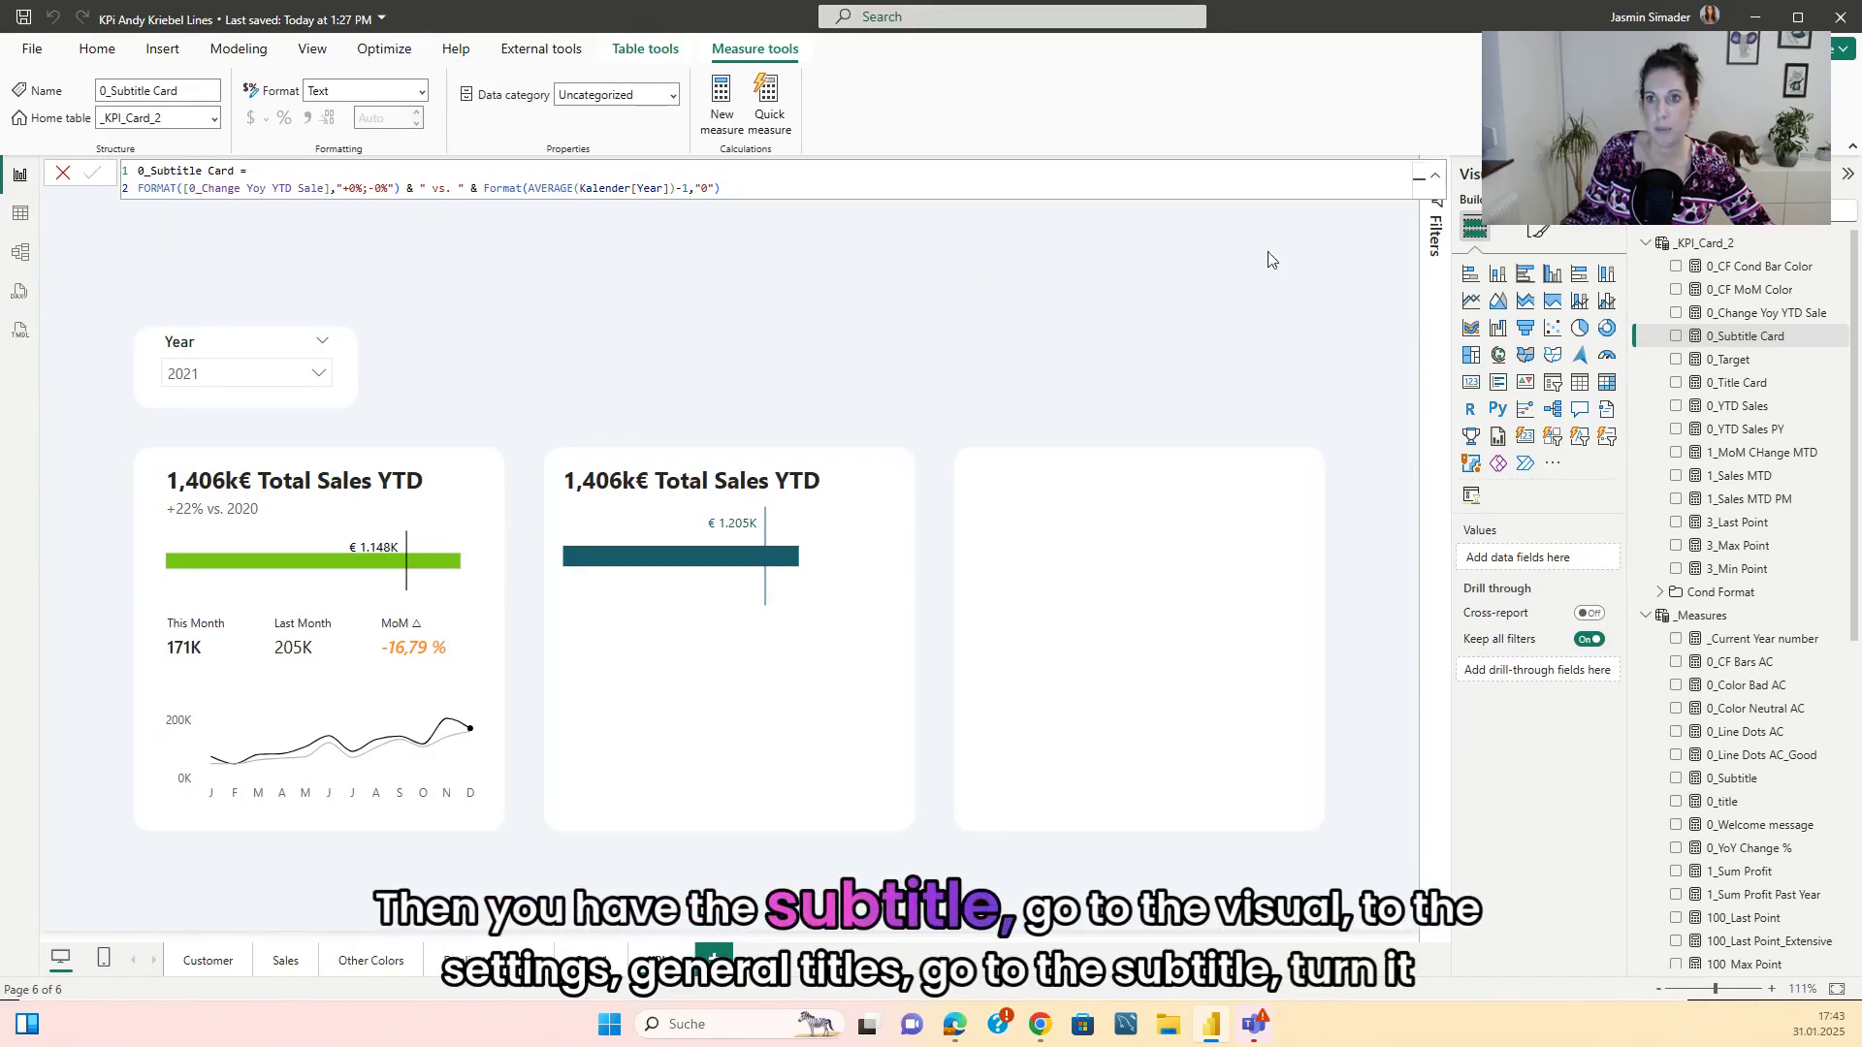
- Turn on the subtitle for the middle card's bar chart
left_click(856, 548)
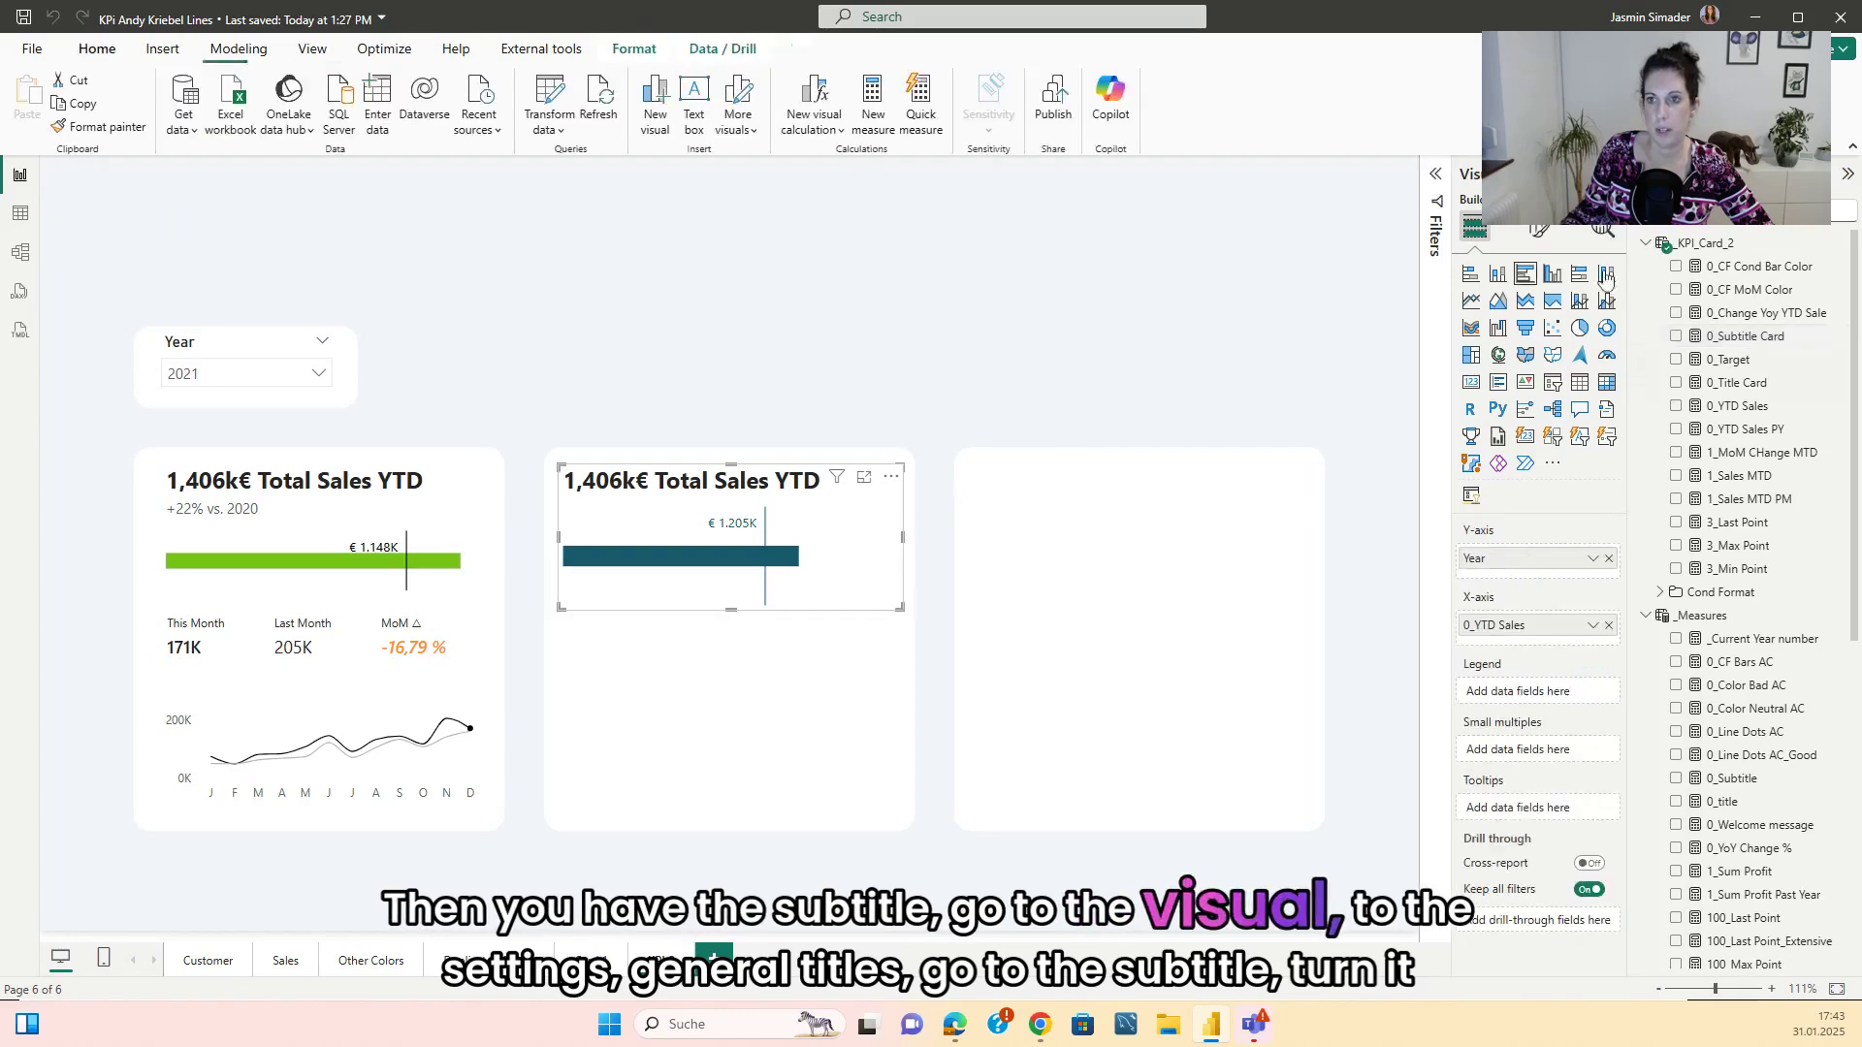
left_click(1543, 233)
left_click(1538, 313)
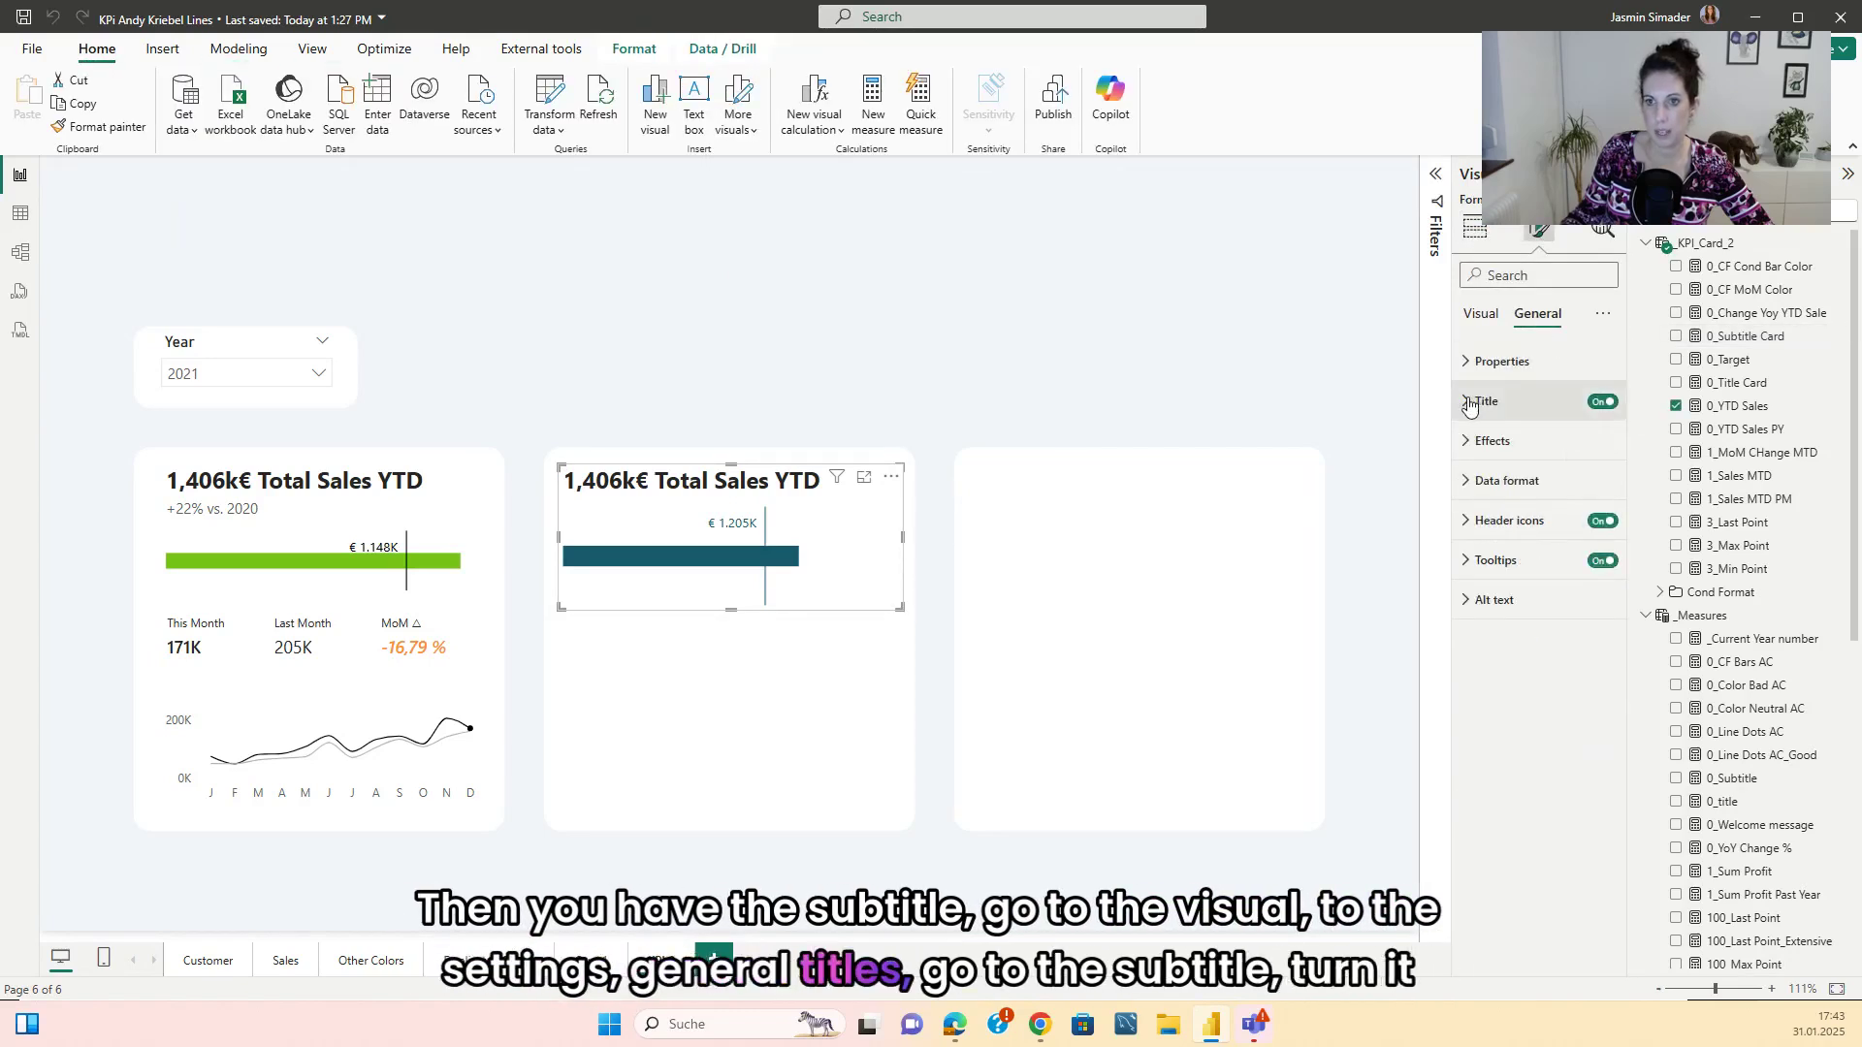
left_click(1513, 401)
scroll(1541, 545, "down", 3)
left_click(1475, 619)
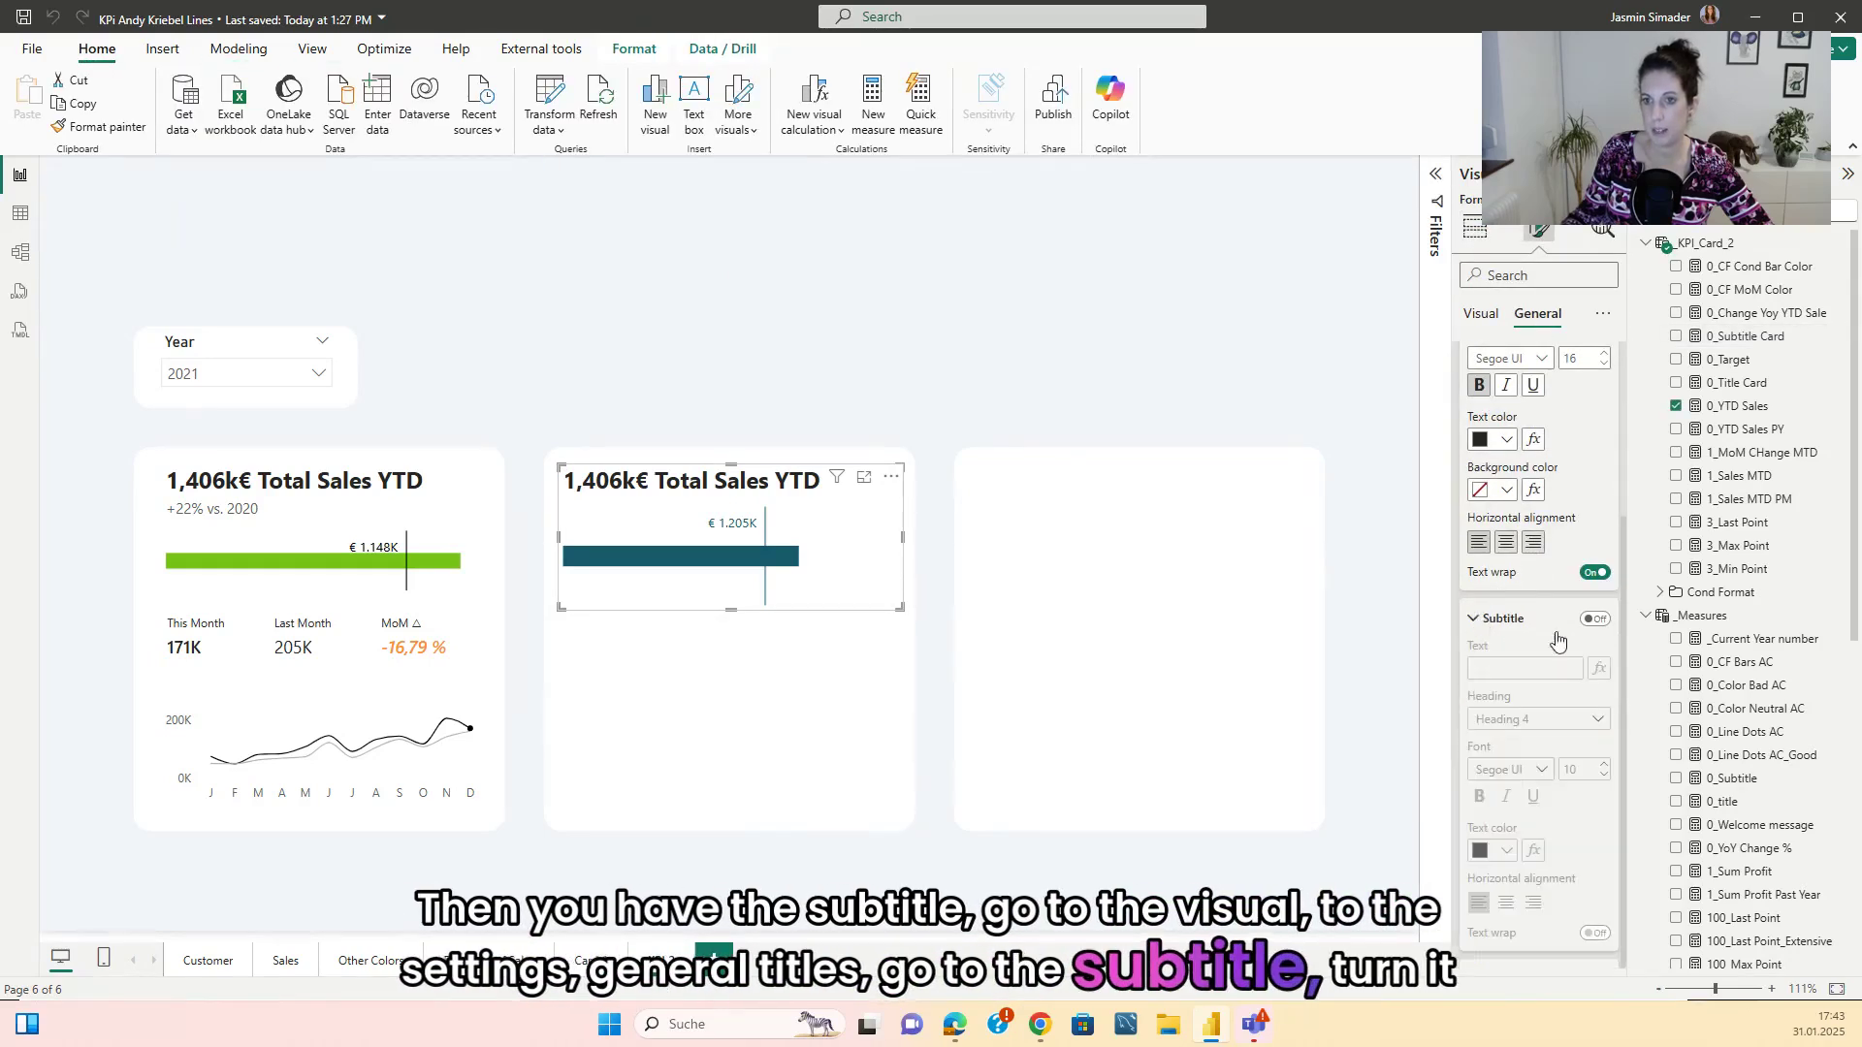
left_click(1595, 619)
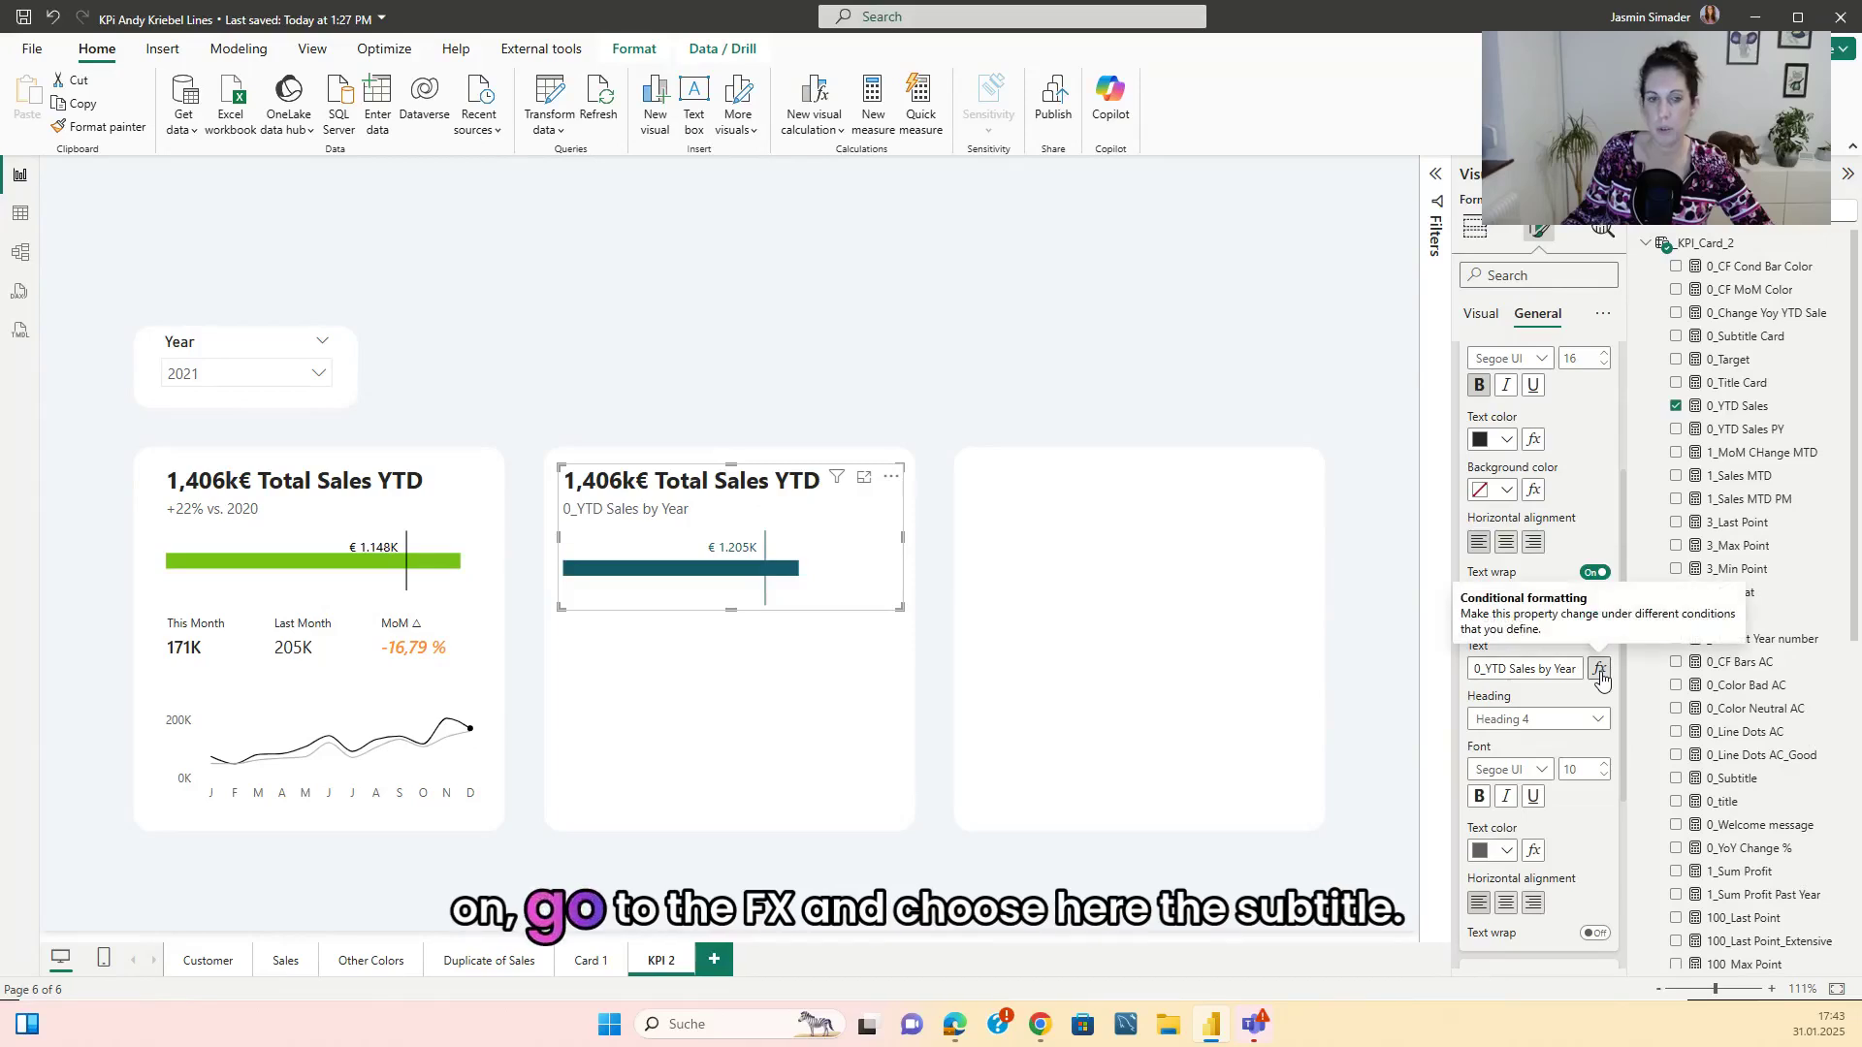
- Base the bar chart's subtitle text on the 0_Subtitle Card measure through conditional formatting by field value
left_click(1599, 668)
left_click(583, 378)
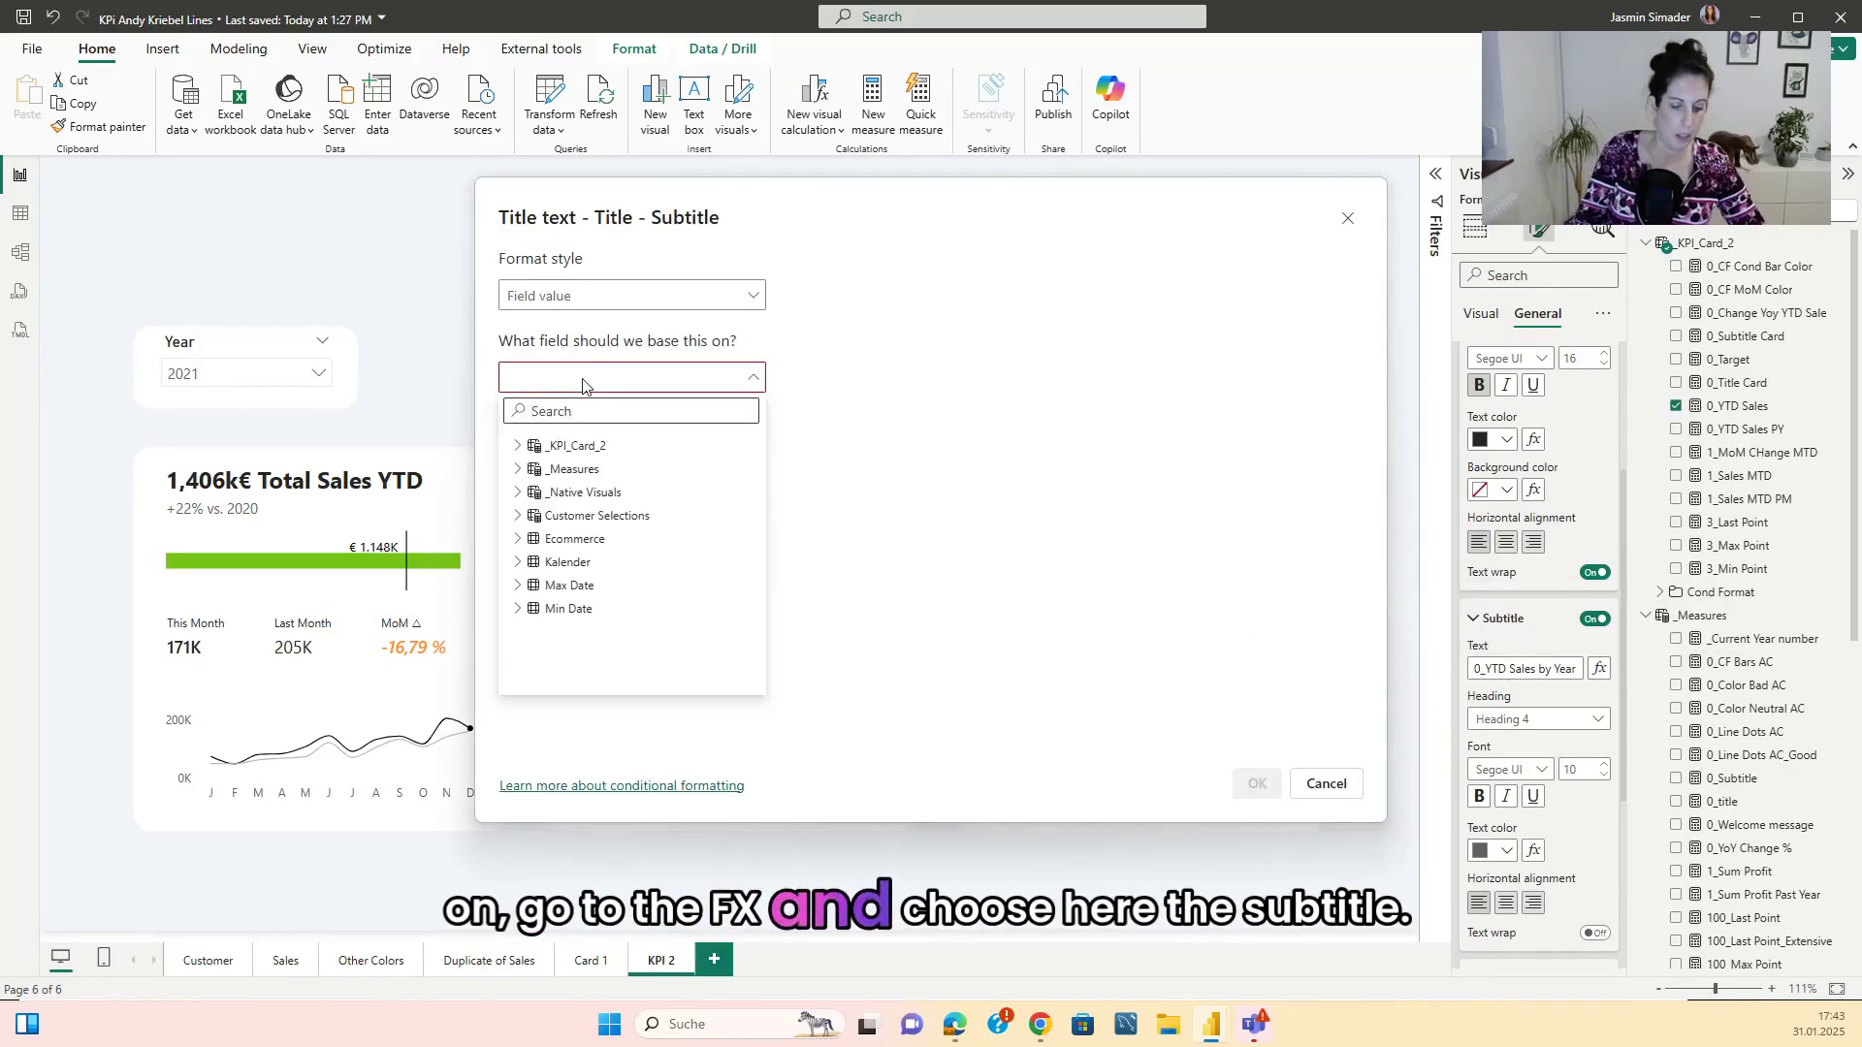
type("sdu")
key("BackSpace")
key("BackSpace")
type("ubti")
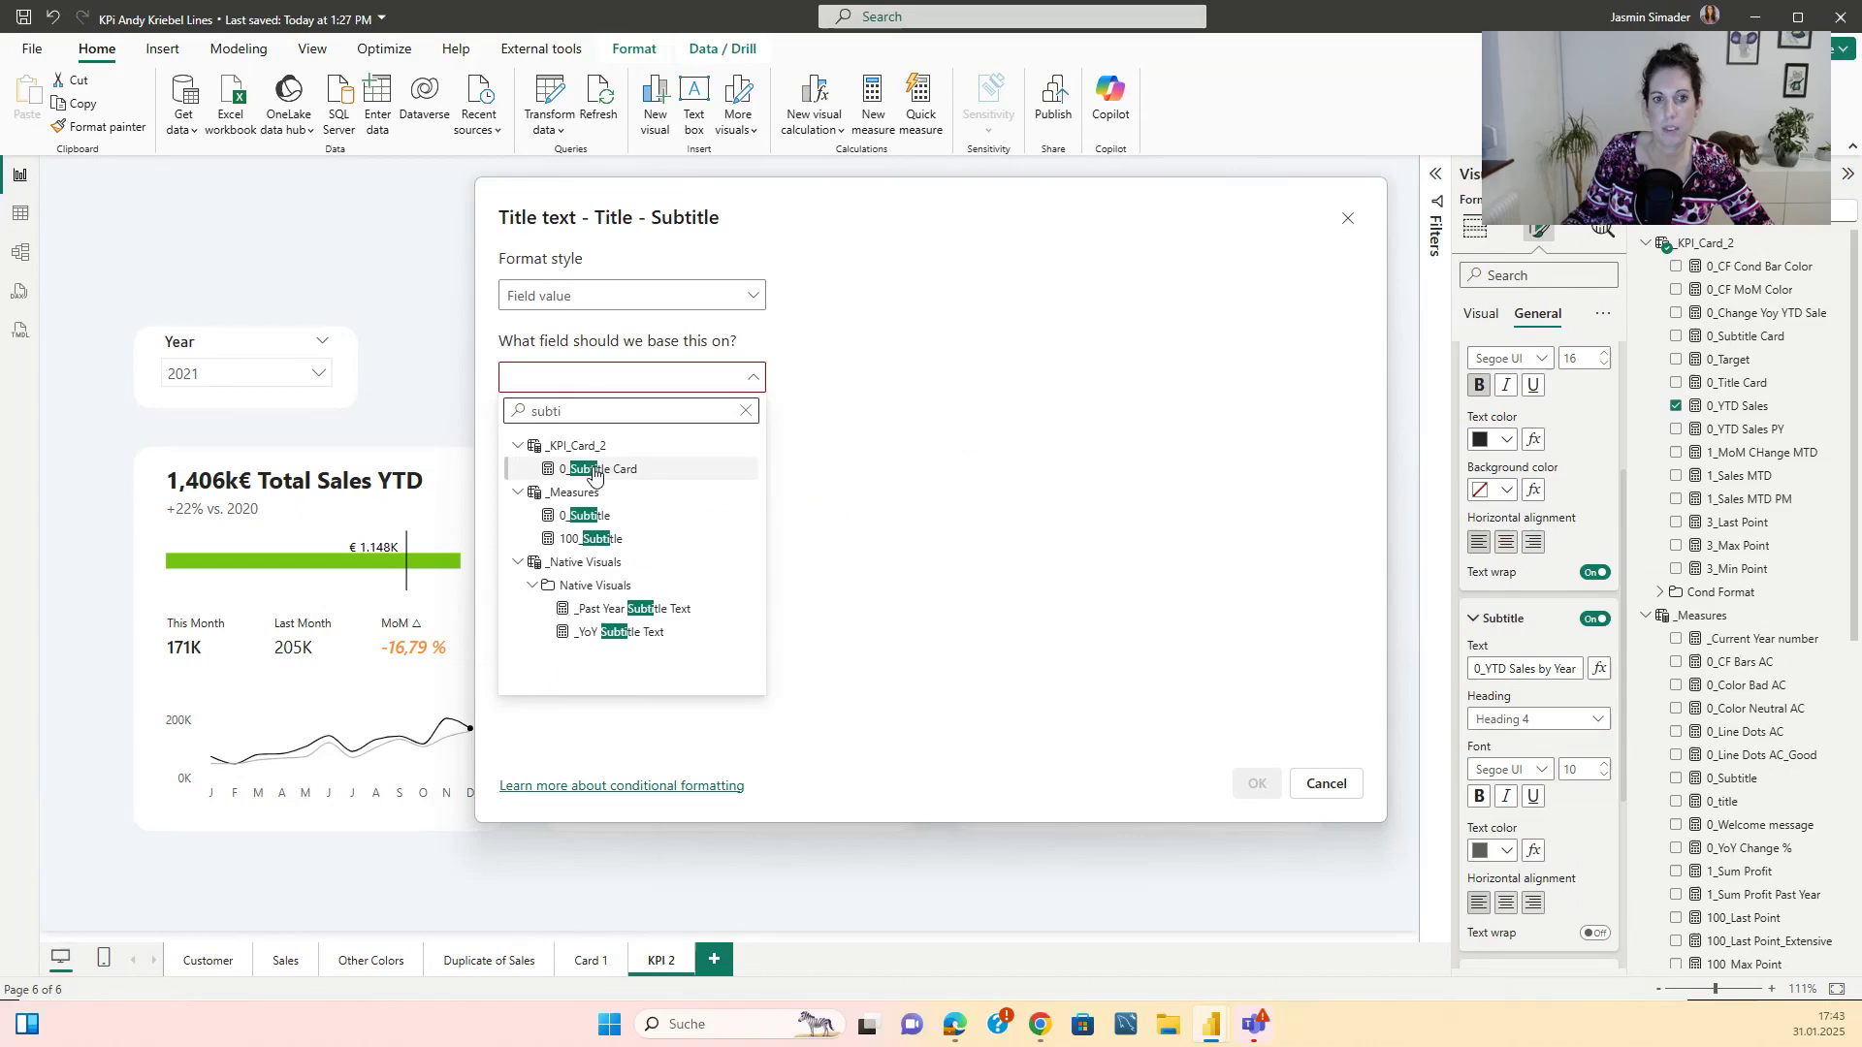
left_click(598, 471)
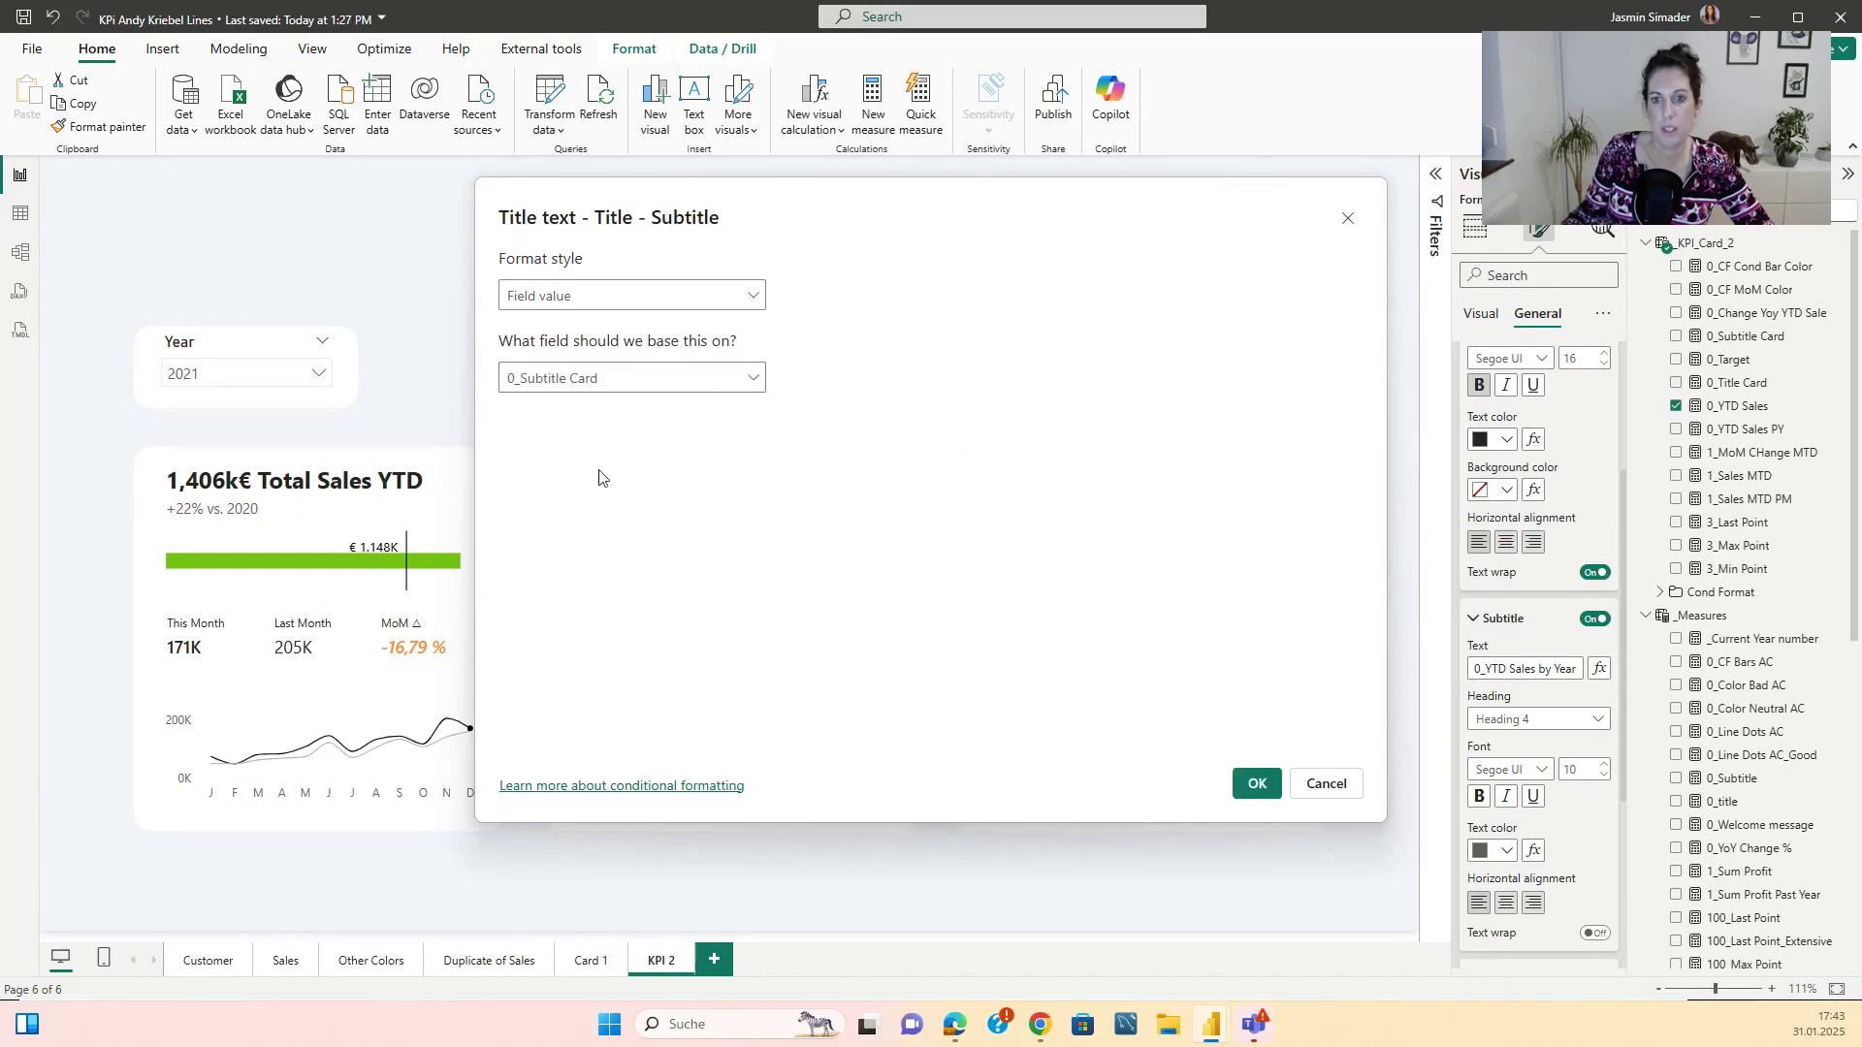
left_click(1251, 784)
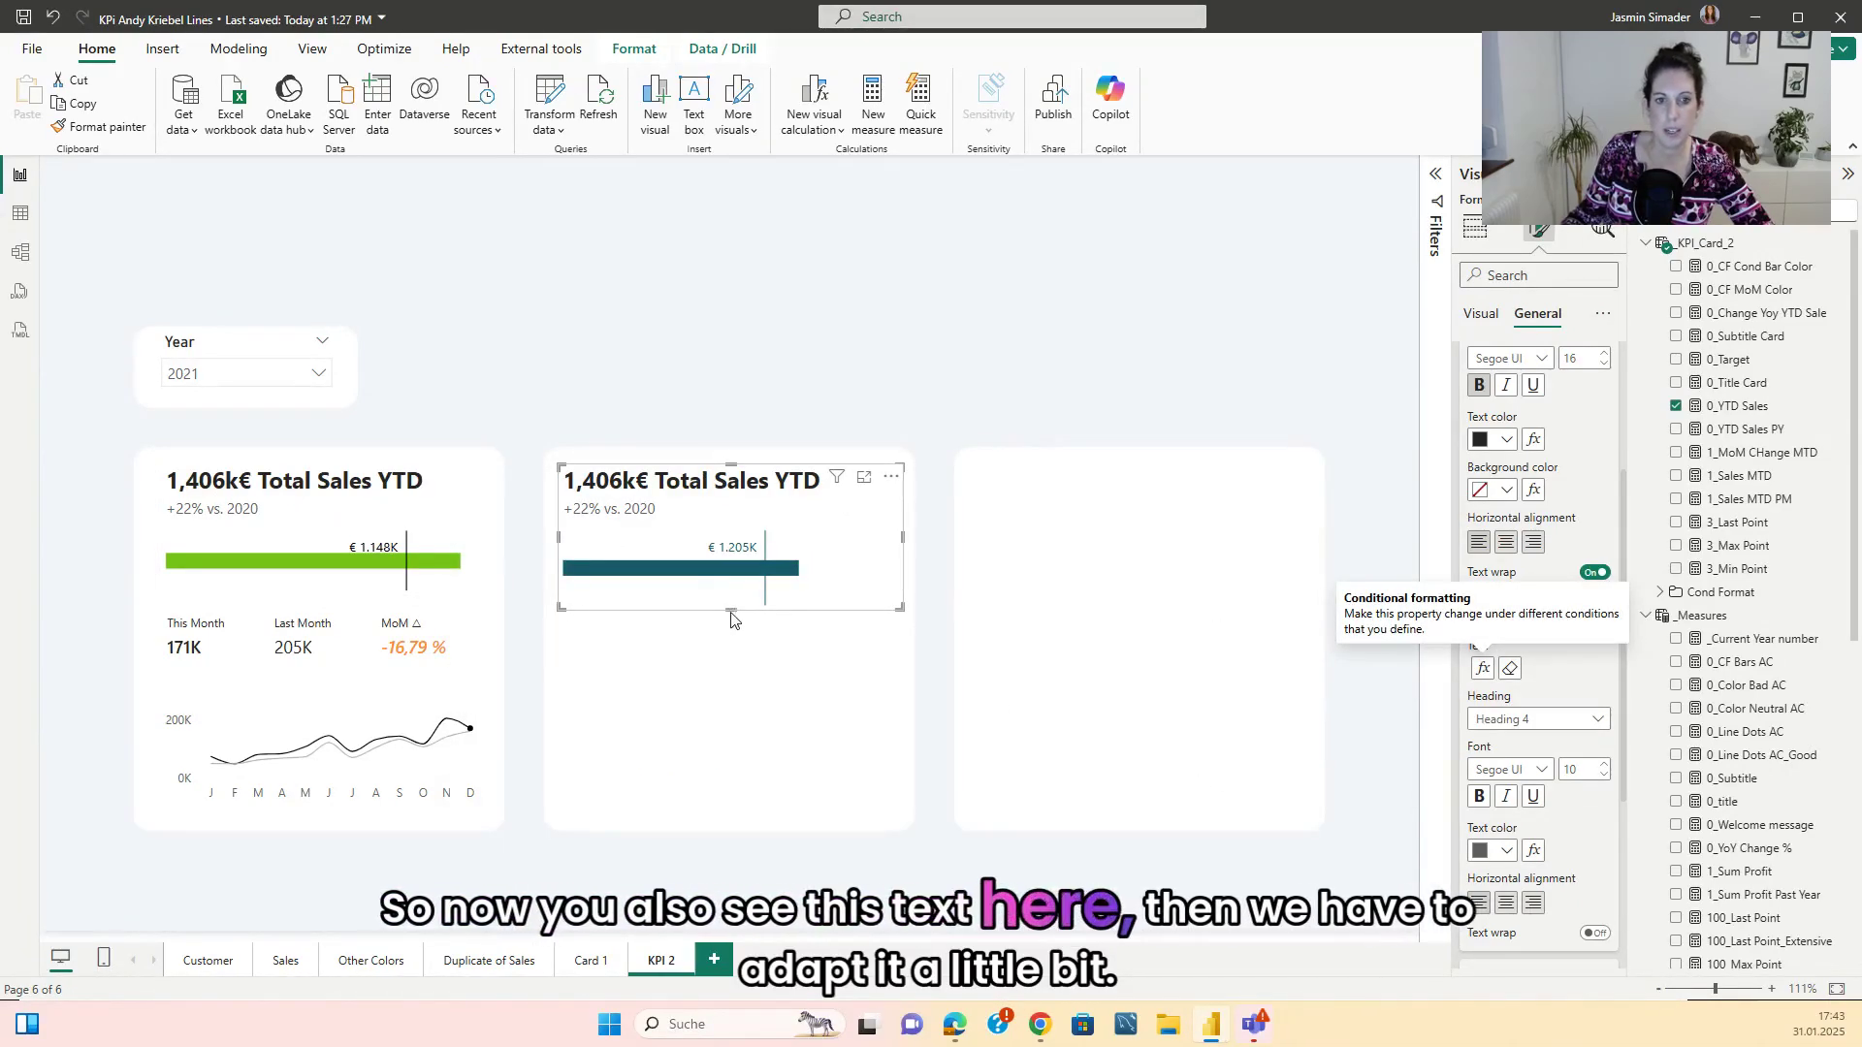
- Shrink the bar chart slightly in height and width and position it inside the middle card like the finished one
mouse_move(731, 609)
left_mouse_down()
mouse_move(731, 631)
mouse_move(732, 596)
left_mouse_up()
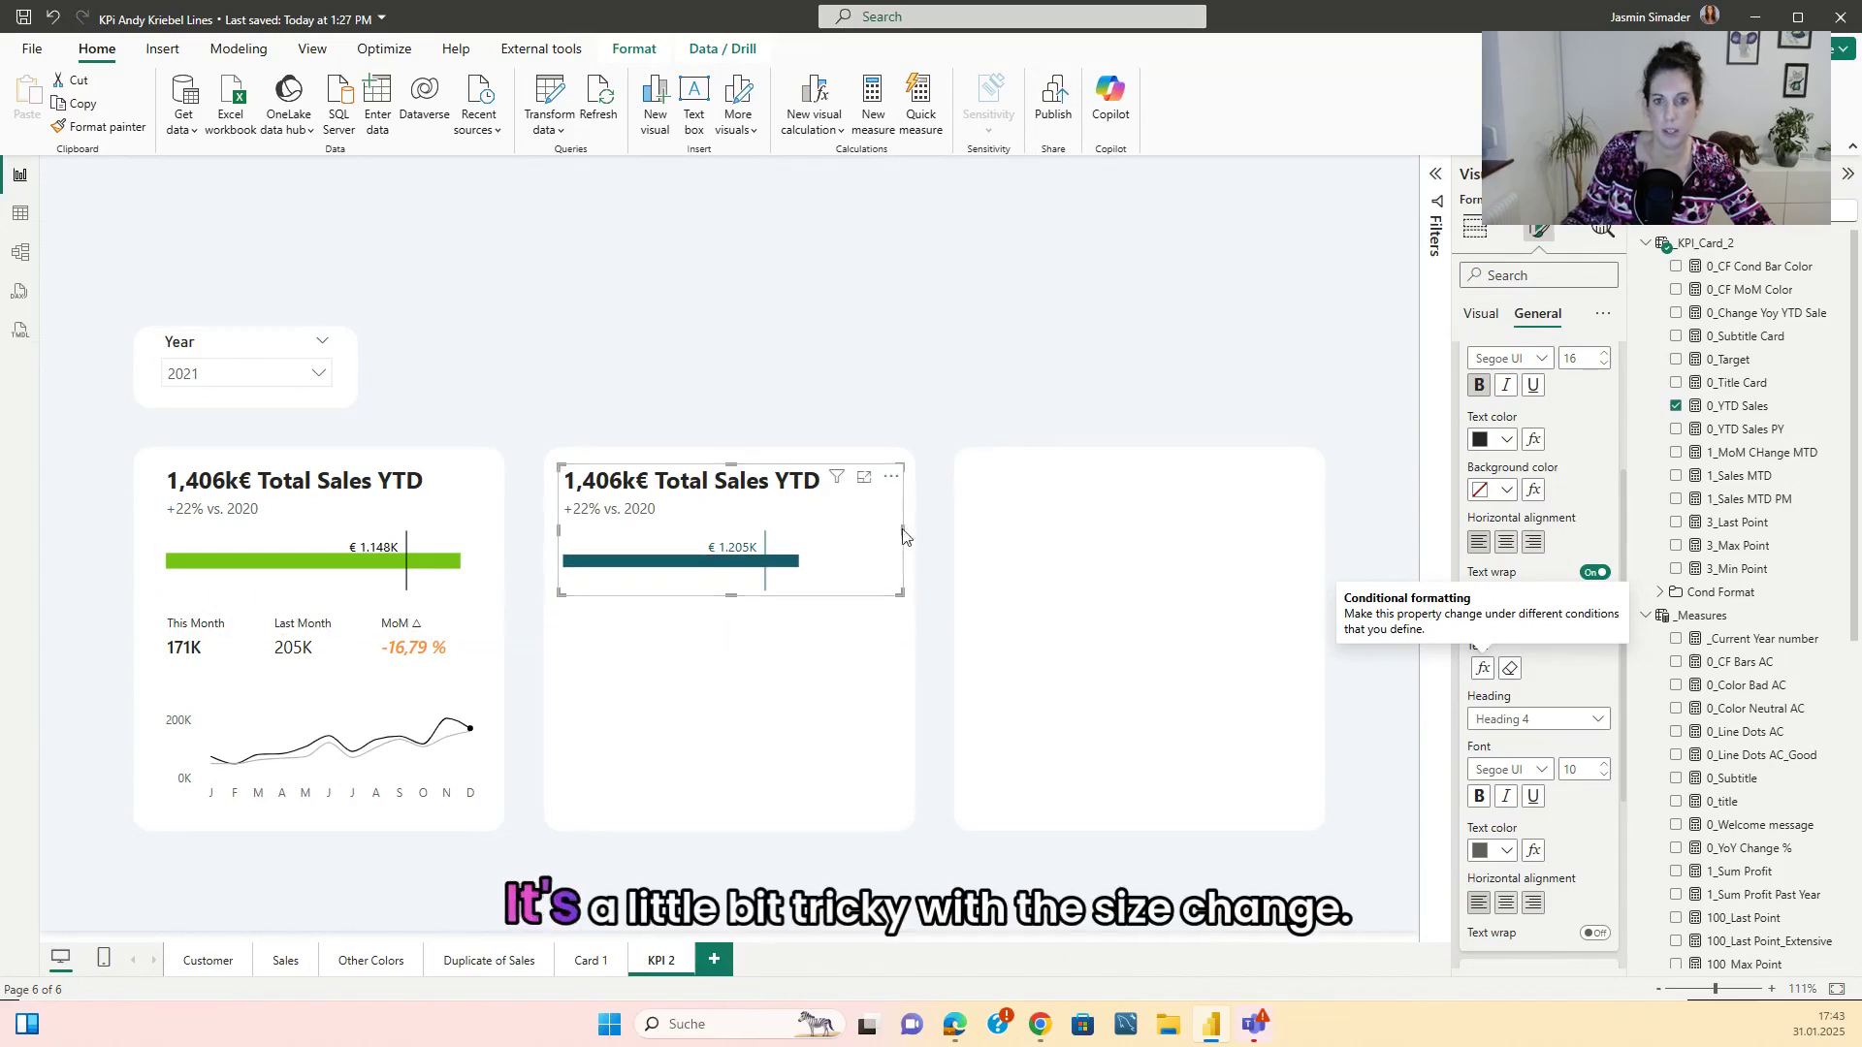
mouse_move(904, 529)
left_mouse_down()
mouse_move(811, 541)
mouse_move(893, 543)
left_mouse_up()
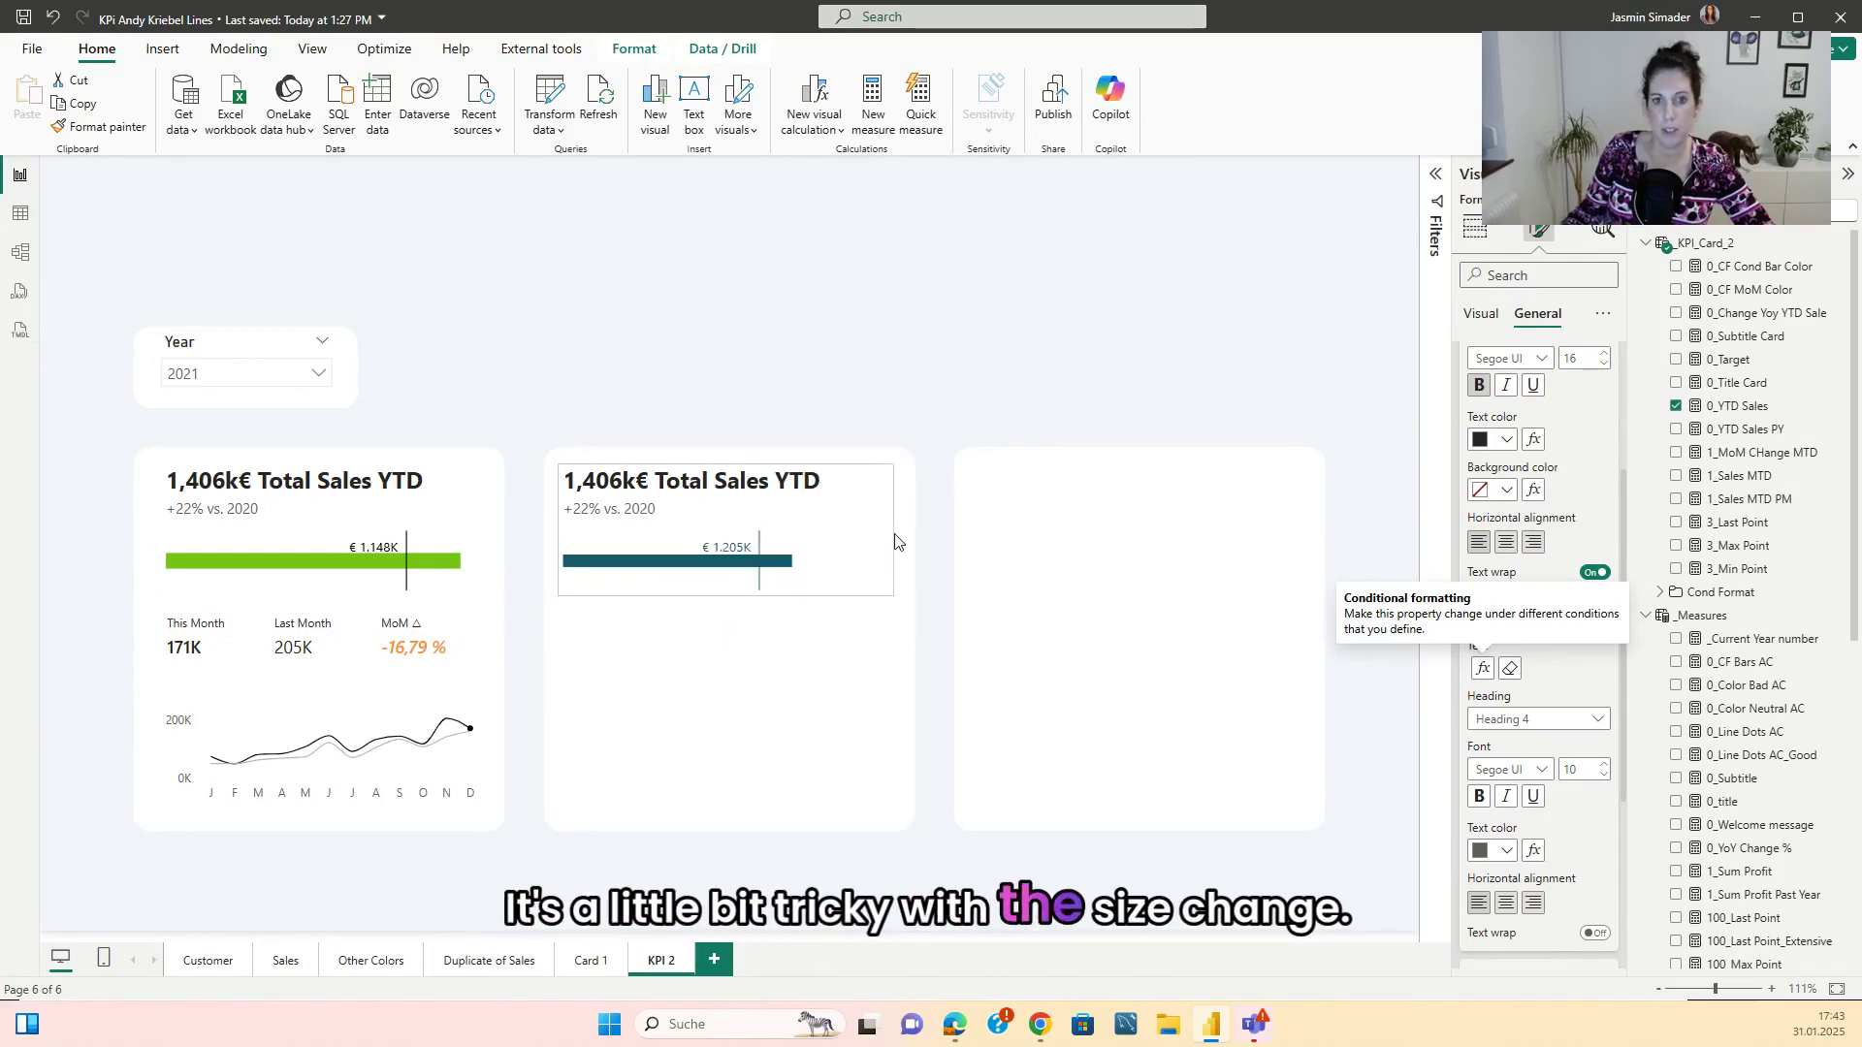
left_click_drag(715, 531, 725, 532)
- Set the space between categories in the bar layout to 0 %
left_click(1475, 227)
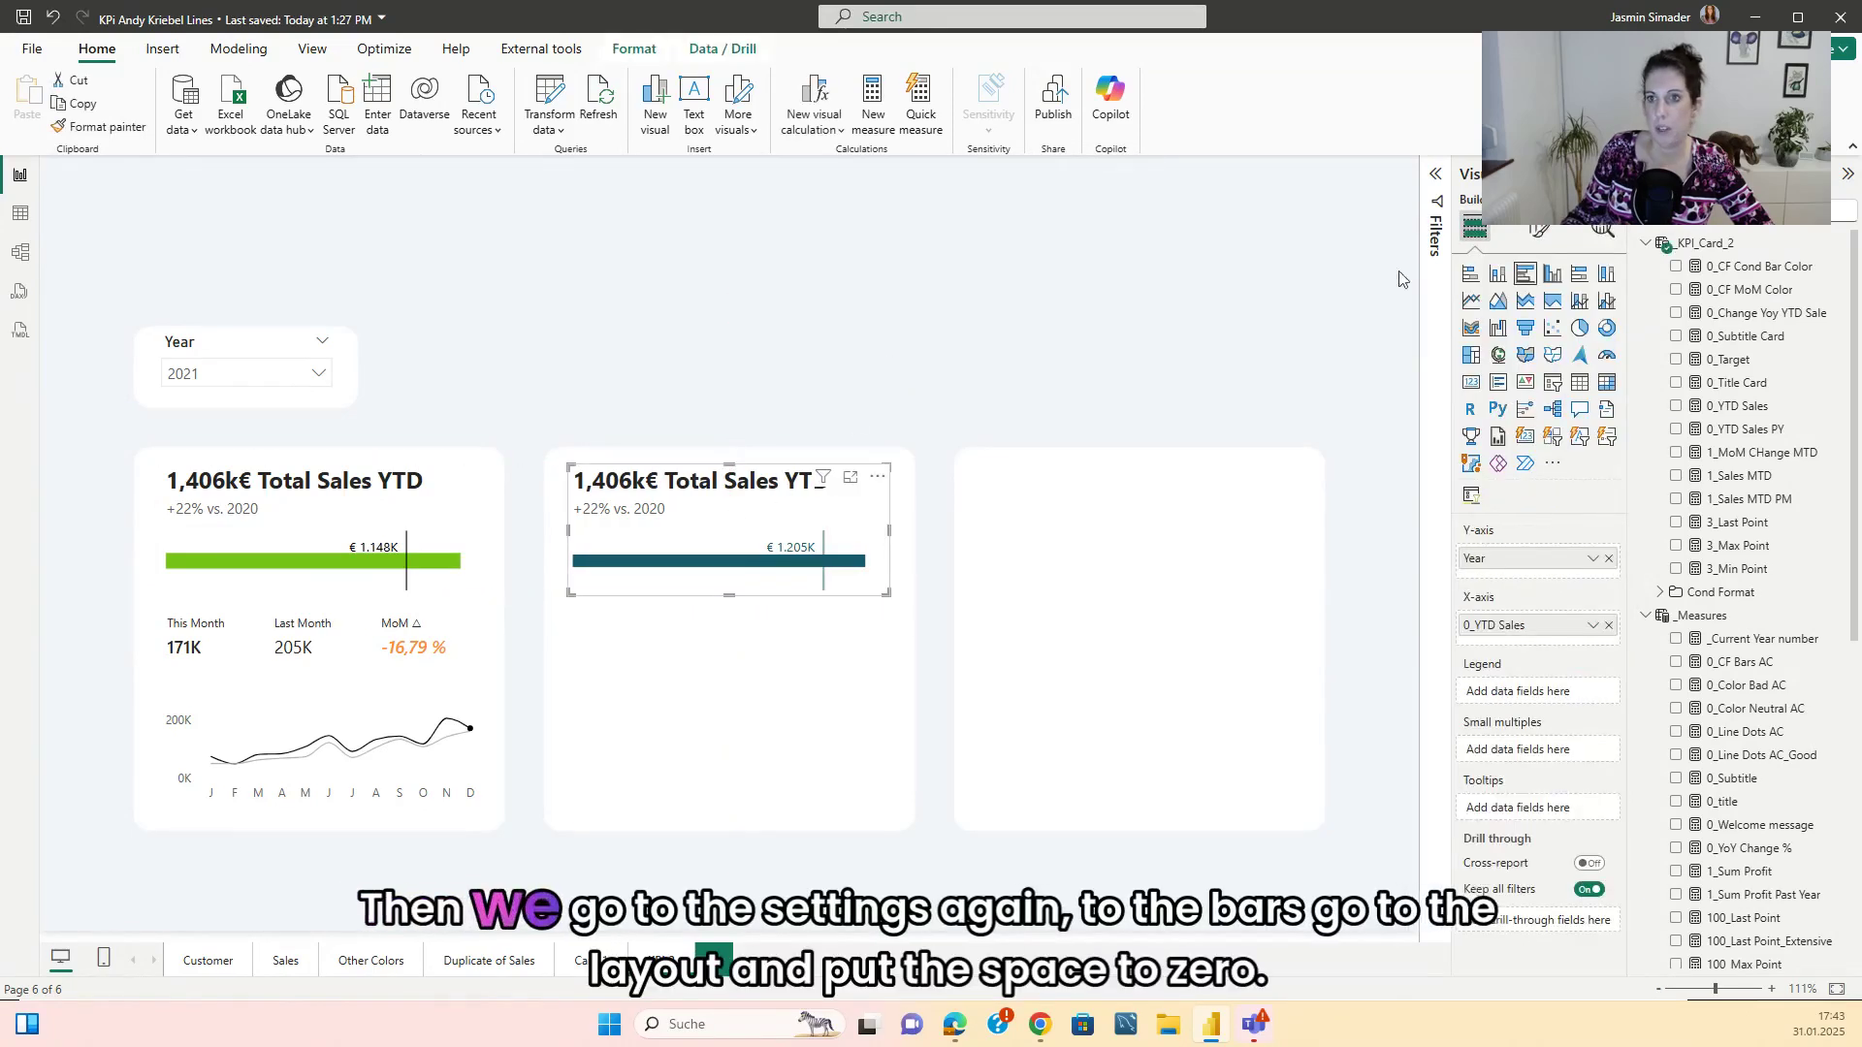
left_click(1540, 229)
left_click(1518, 597)
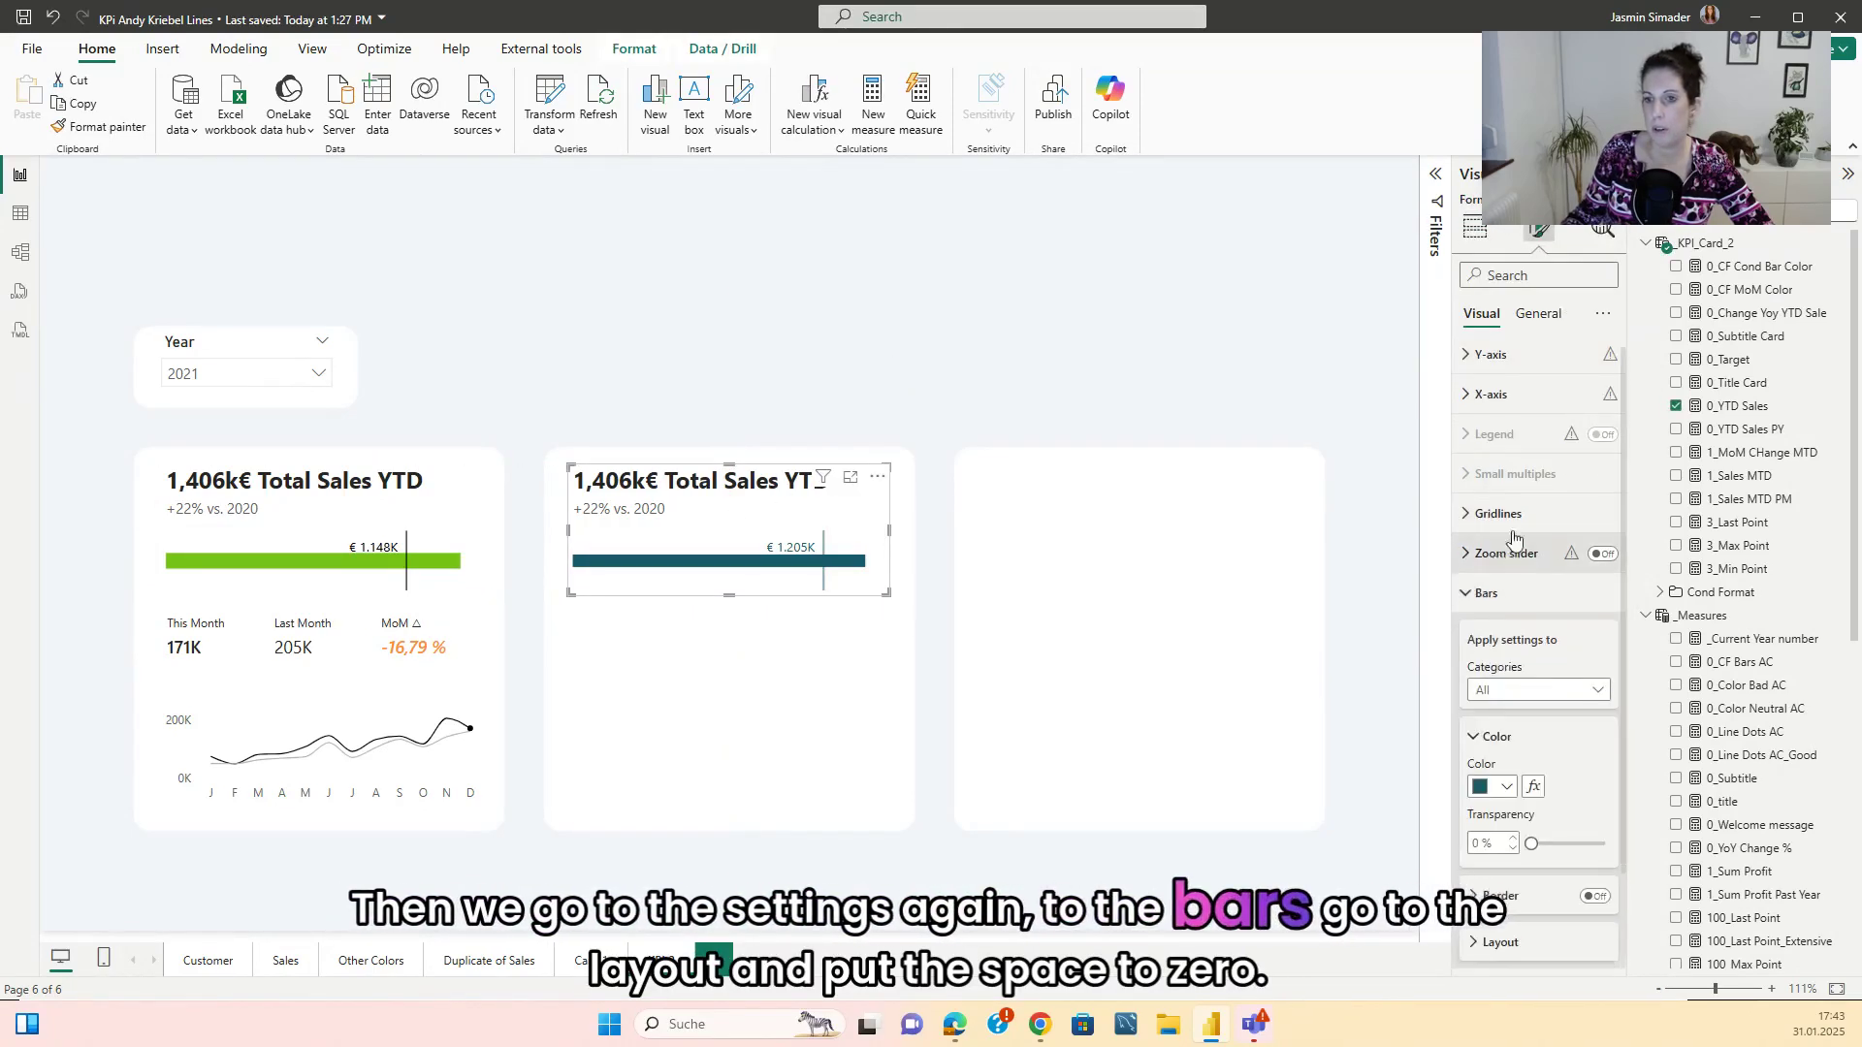
scroll(1515, 737, "down", 2)
left_click(1513, 829)
scroll(1518, 834, "down", 2)
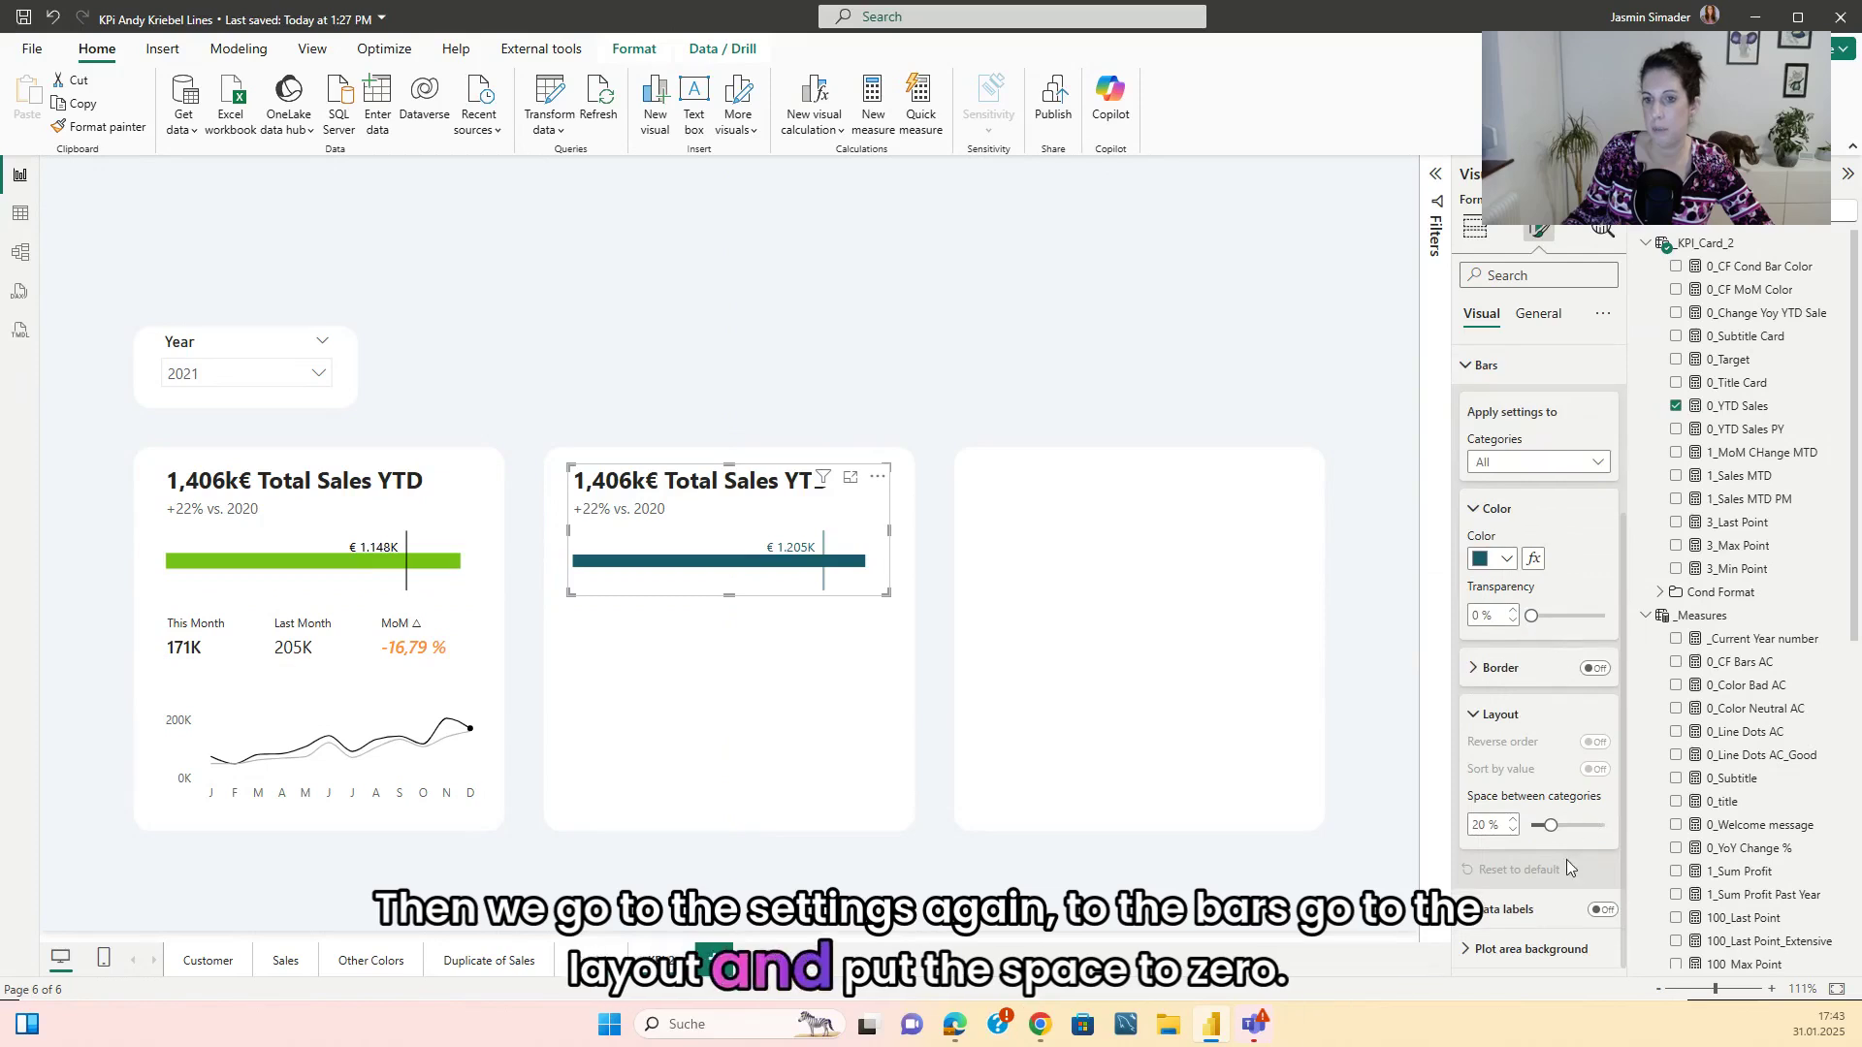
left_click_drag(1552, 825, 1529, 826)
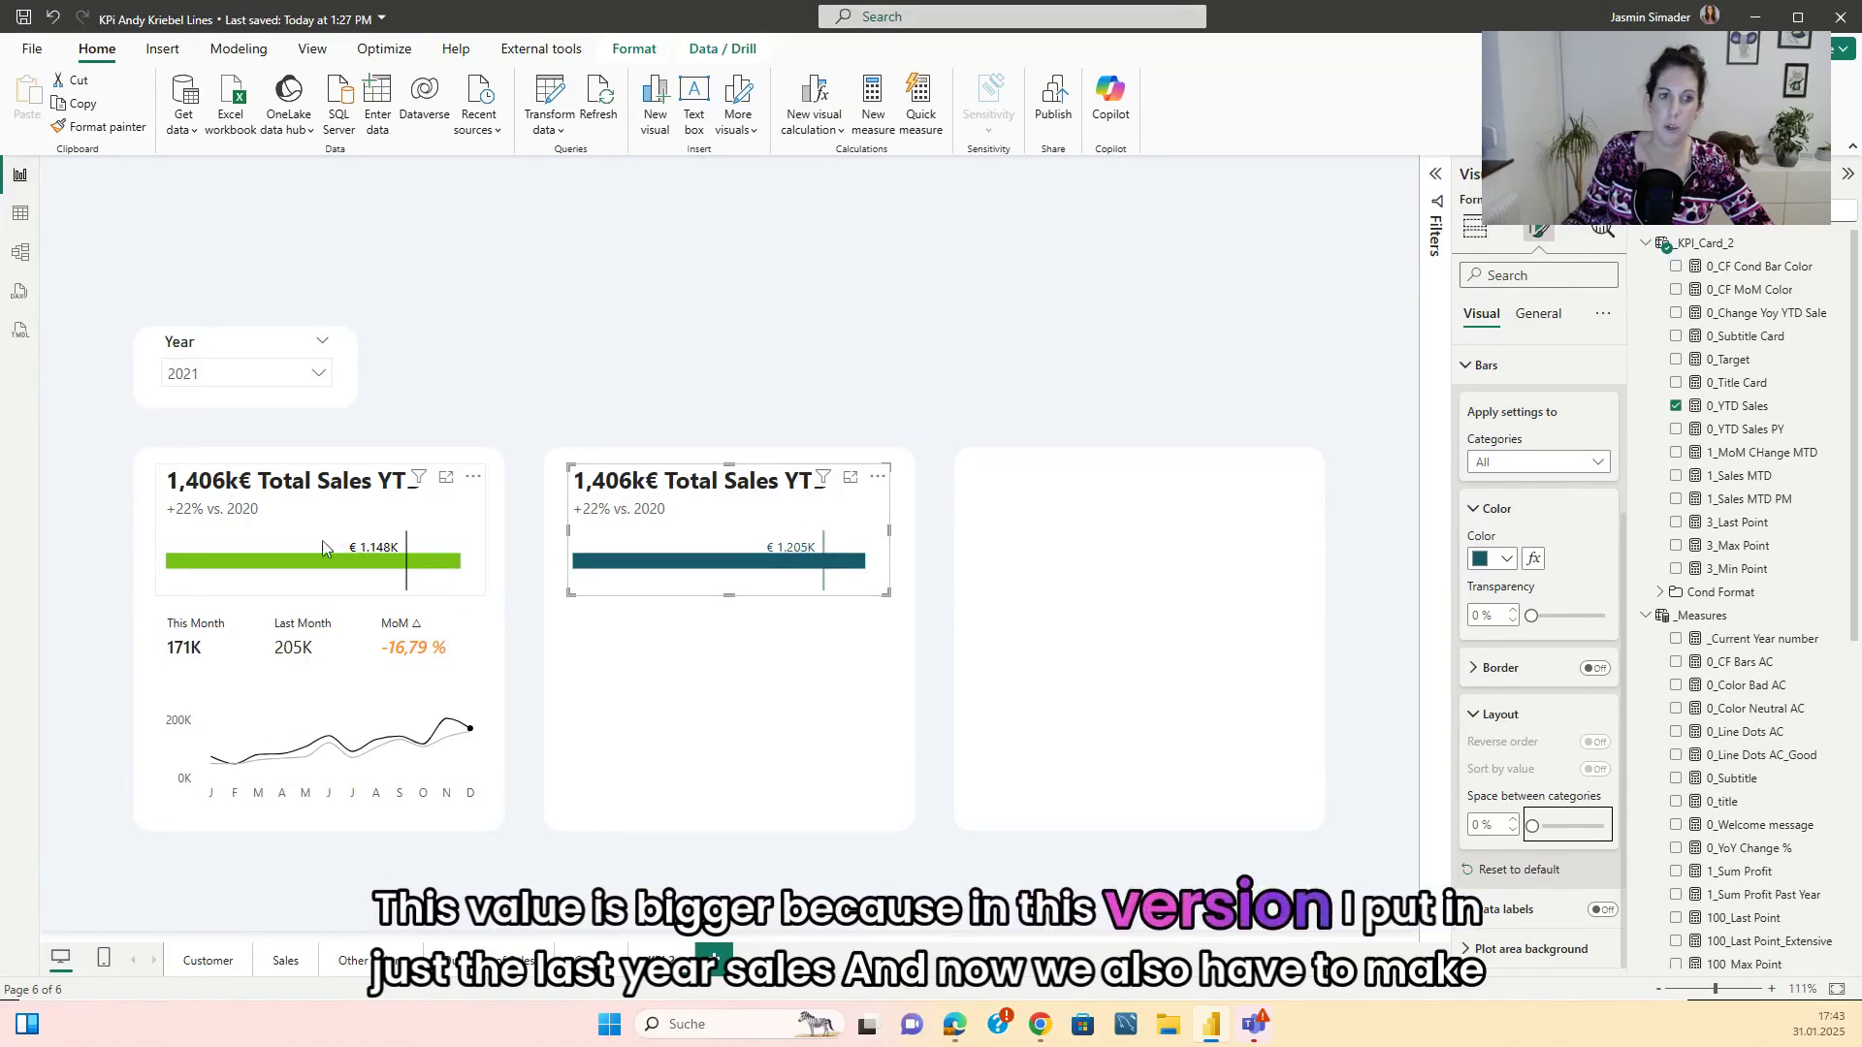
mouse_move(383, 560)
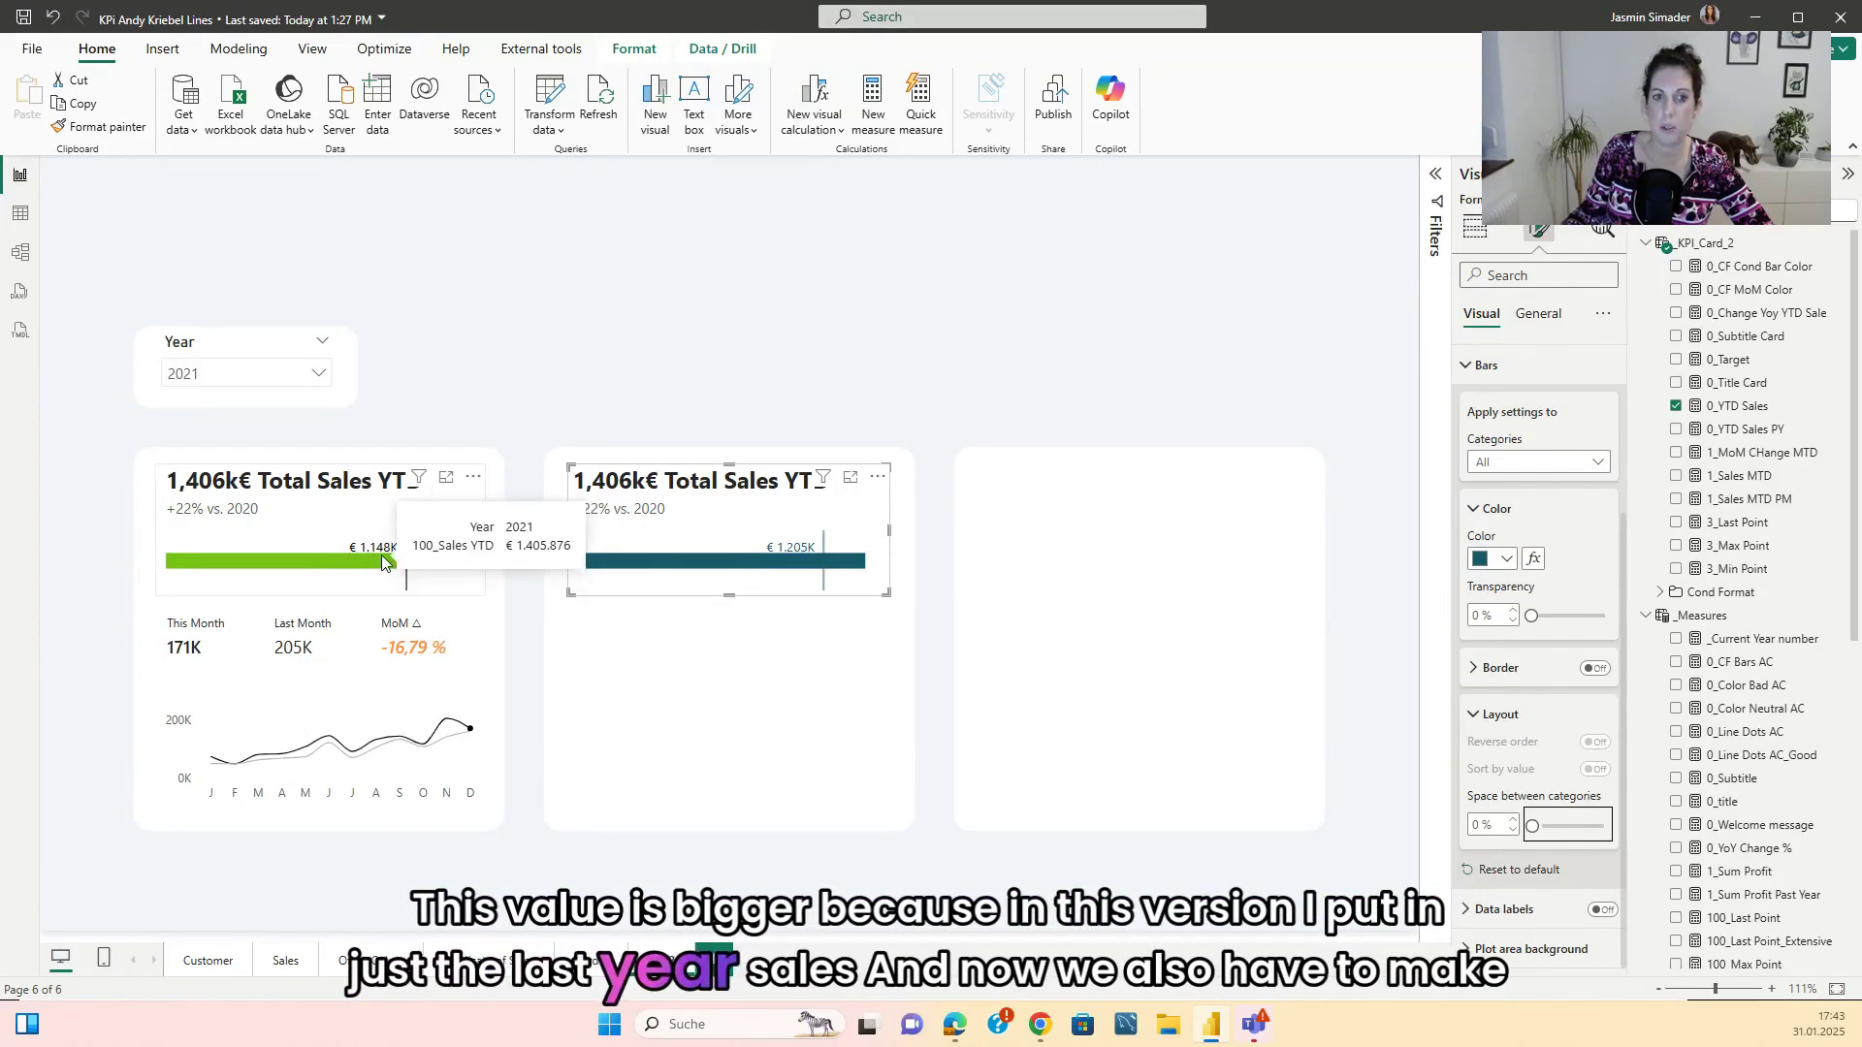
left_click(1090, 329)
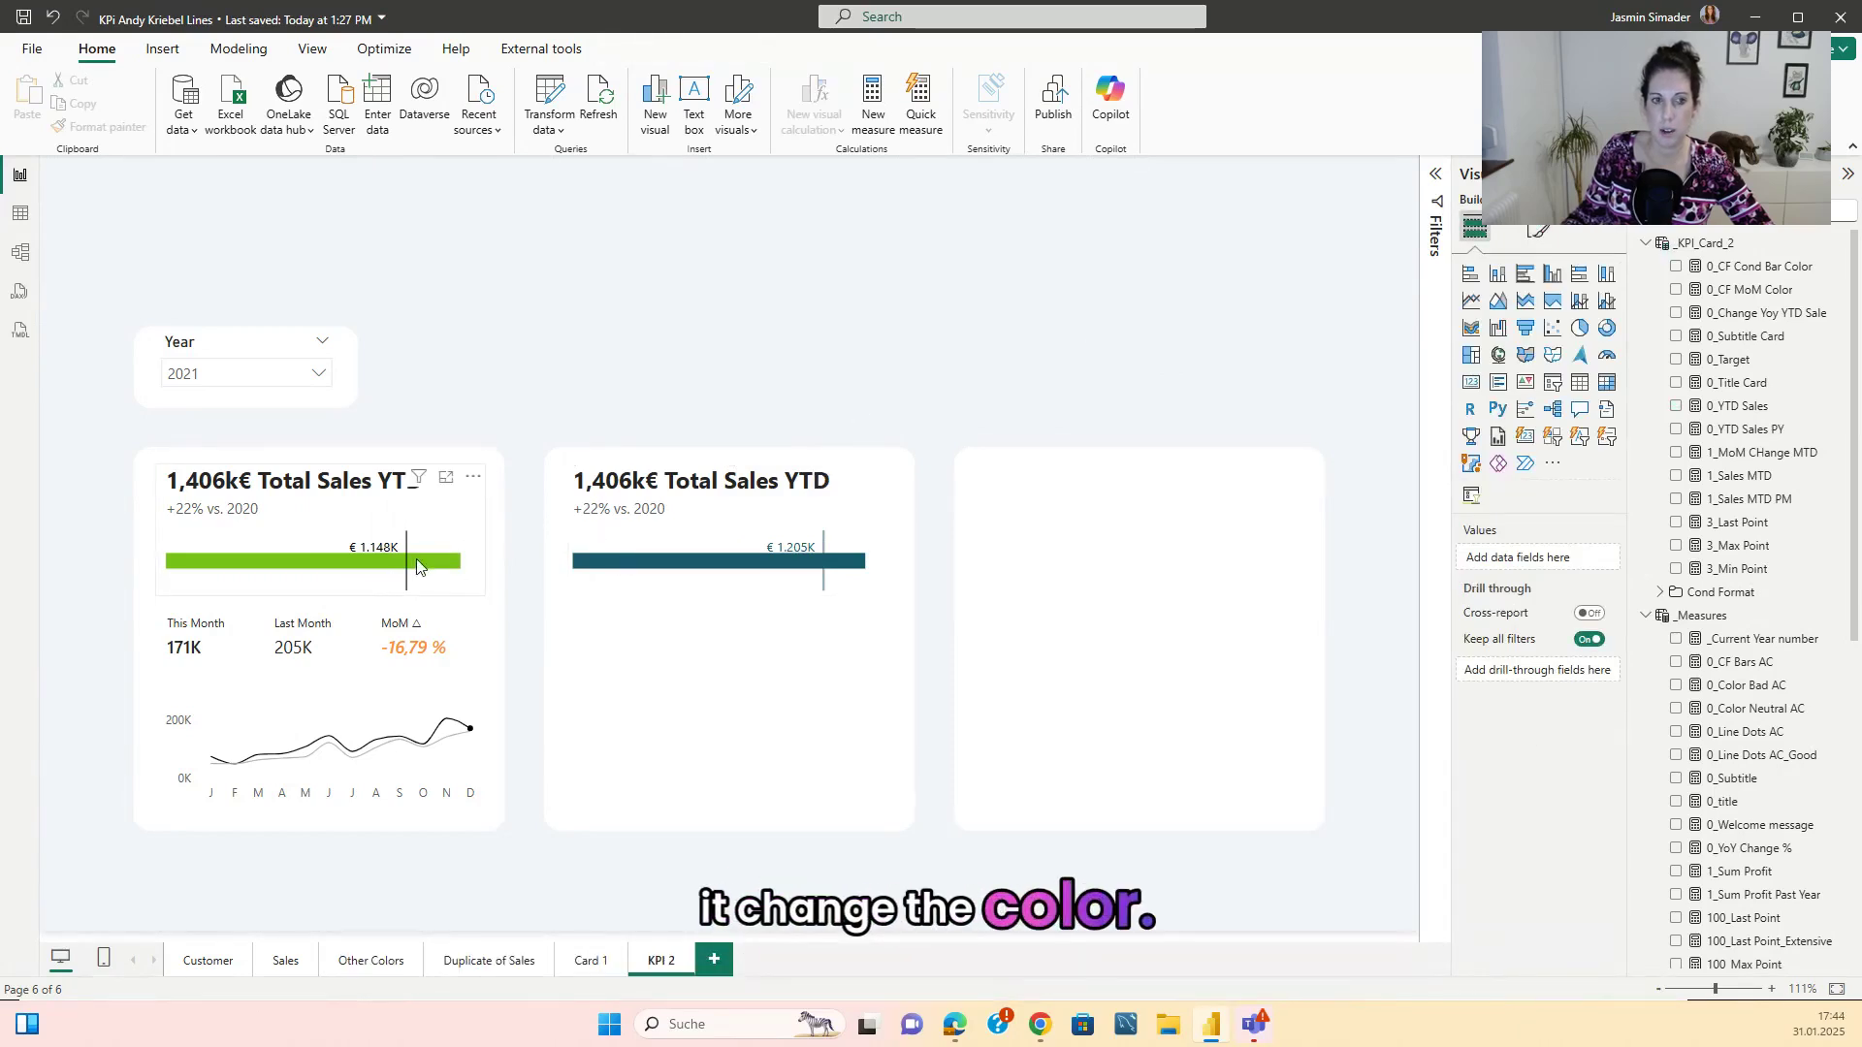
mouse_move(219, 571)
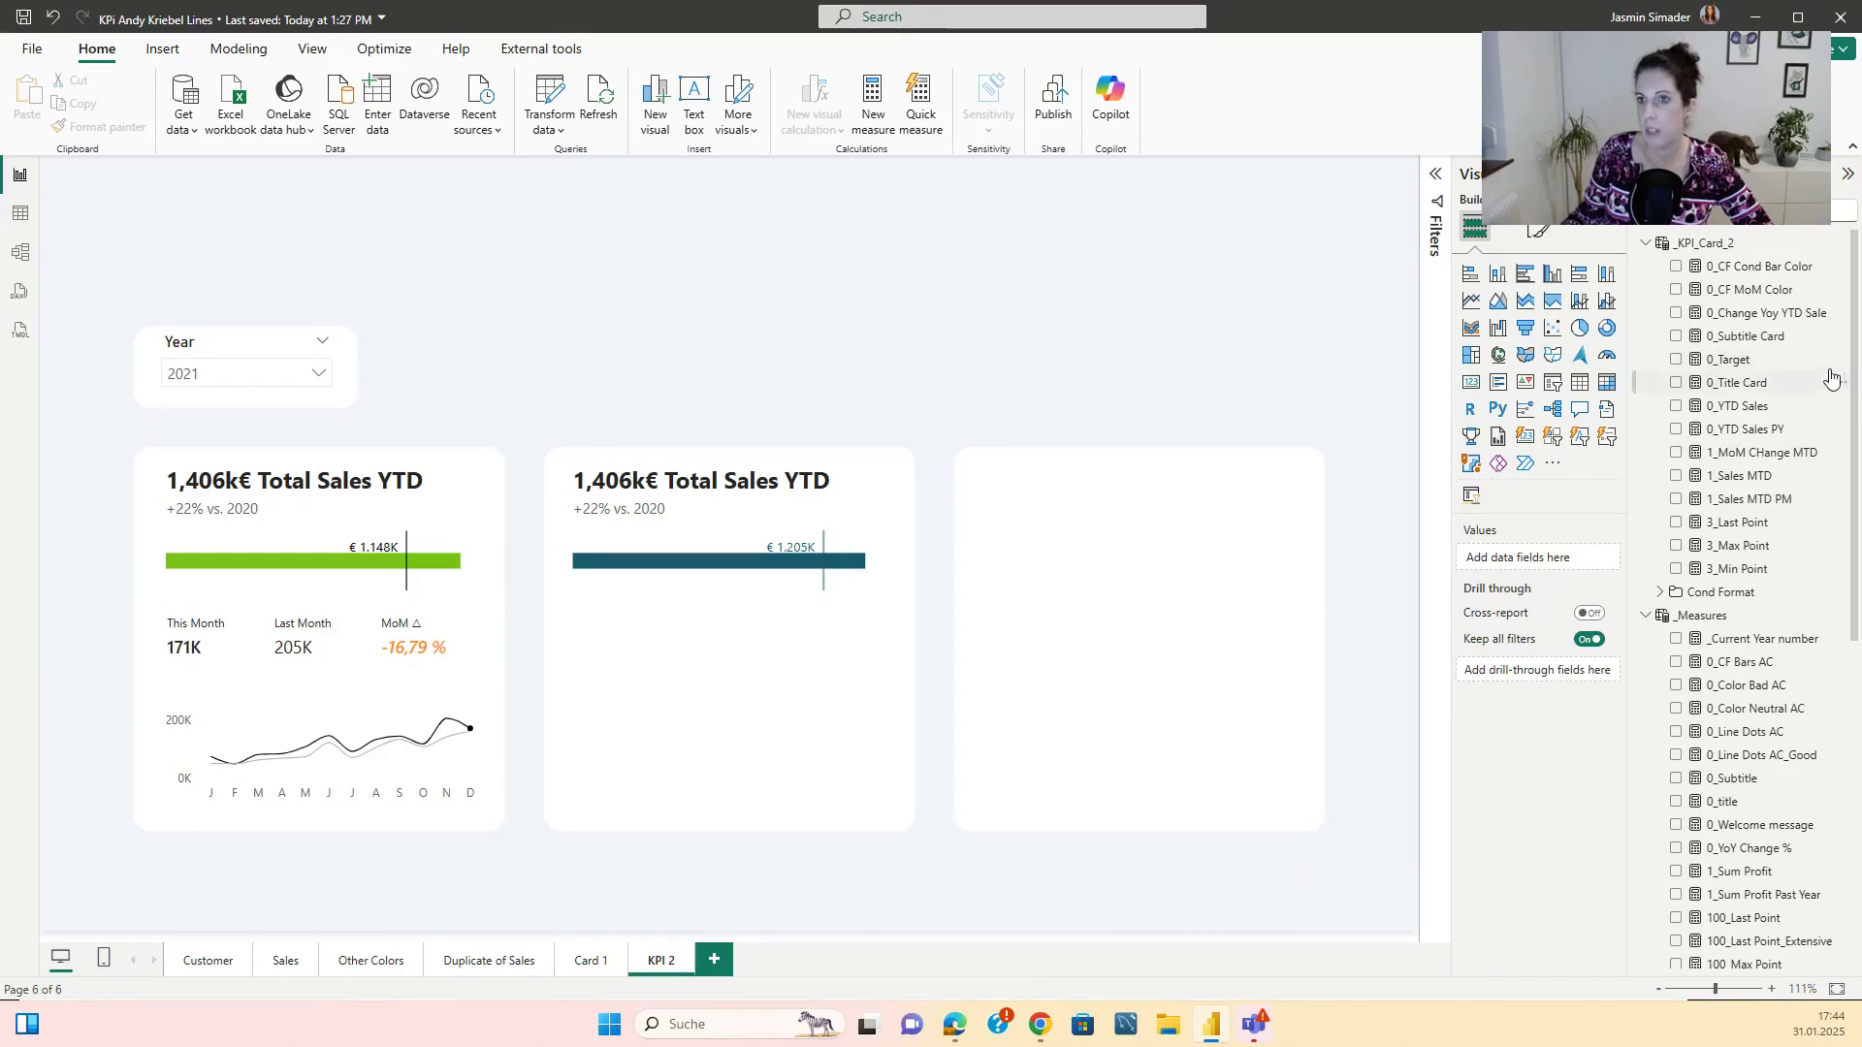
- Replace [Color_Good] with "green" as the true result in the 0_CF Cond Bar Color measure
left_click(1779, 269)
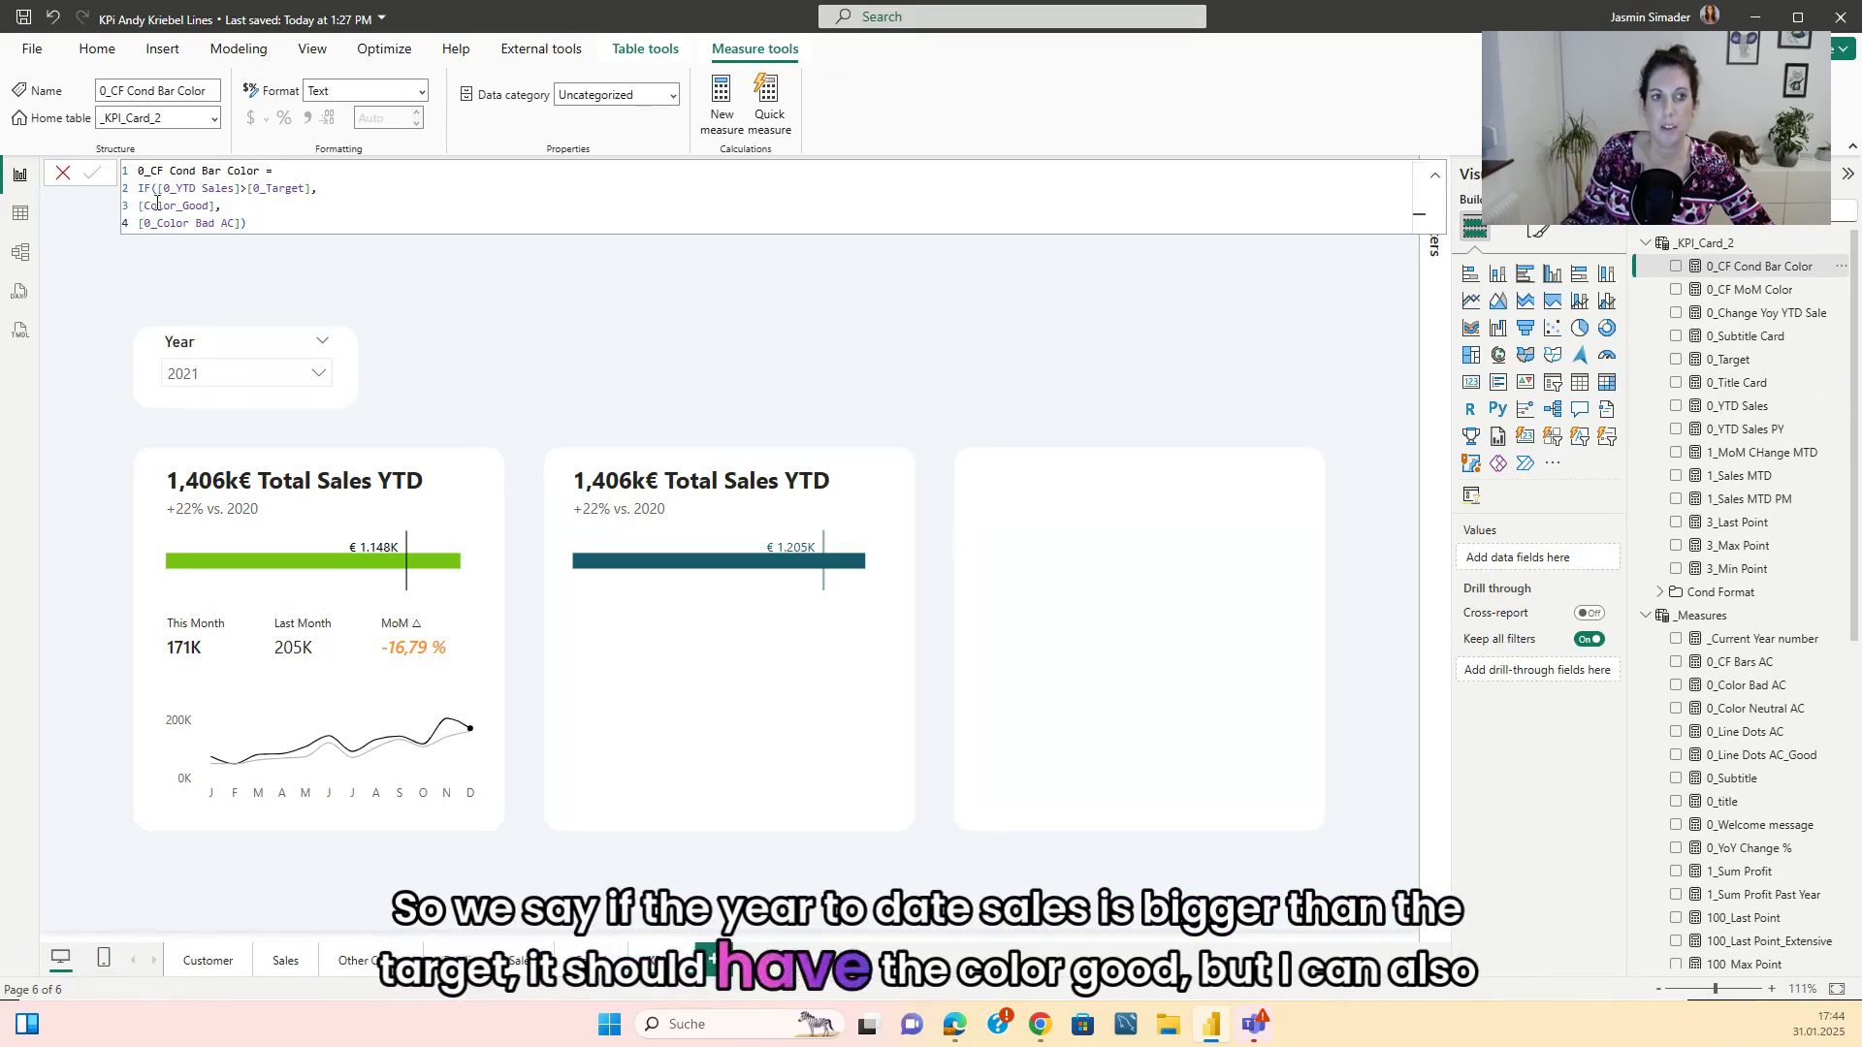
left_click(217, 205)
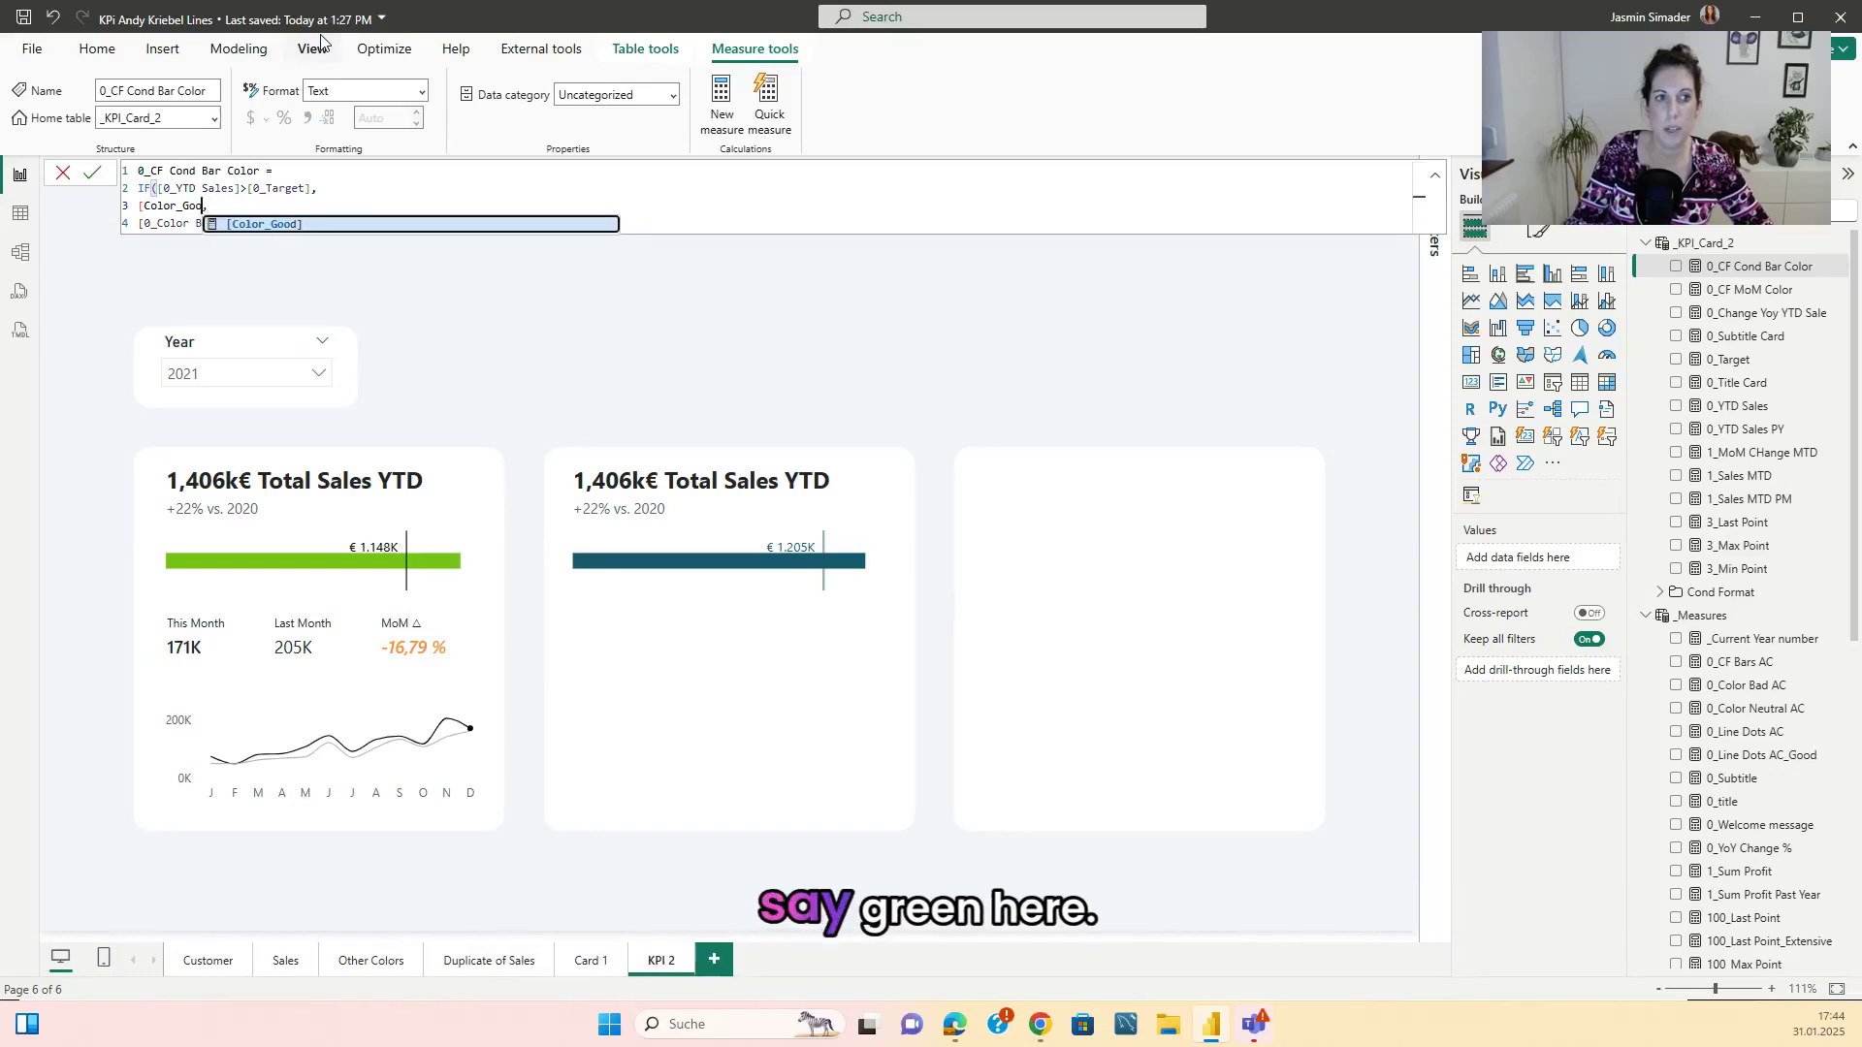
key("BackSpace")
key("BackSpace")
key("BackSpace")
key("BackSpace")
key("BackSpace")
key("BackSpace")
key("BackSpace")
key("BackSpace")
key("BackSpace")
key("BackSpace")
key("BackSpace")
key("BackSpace")
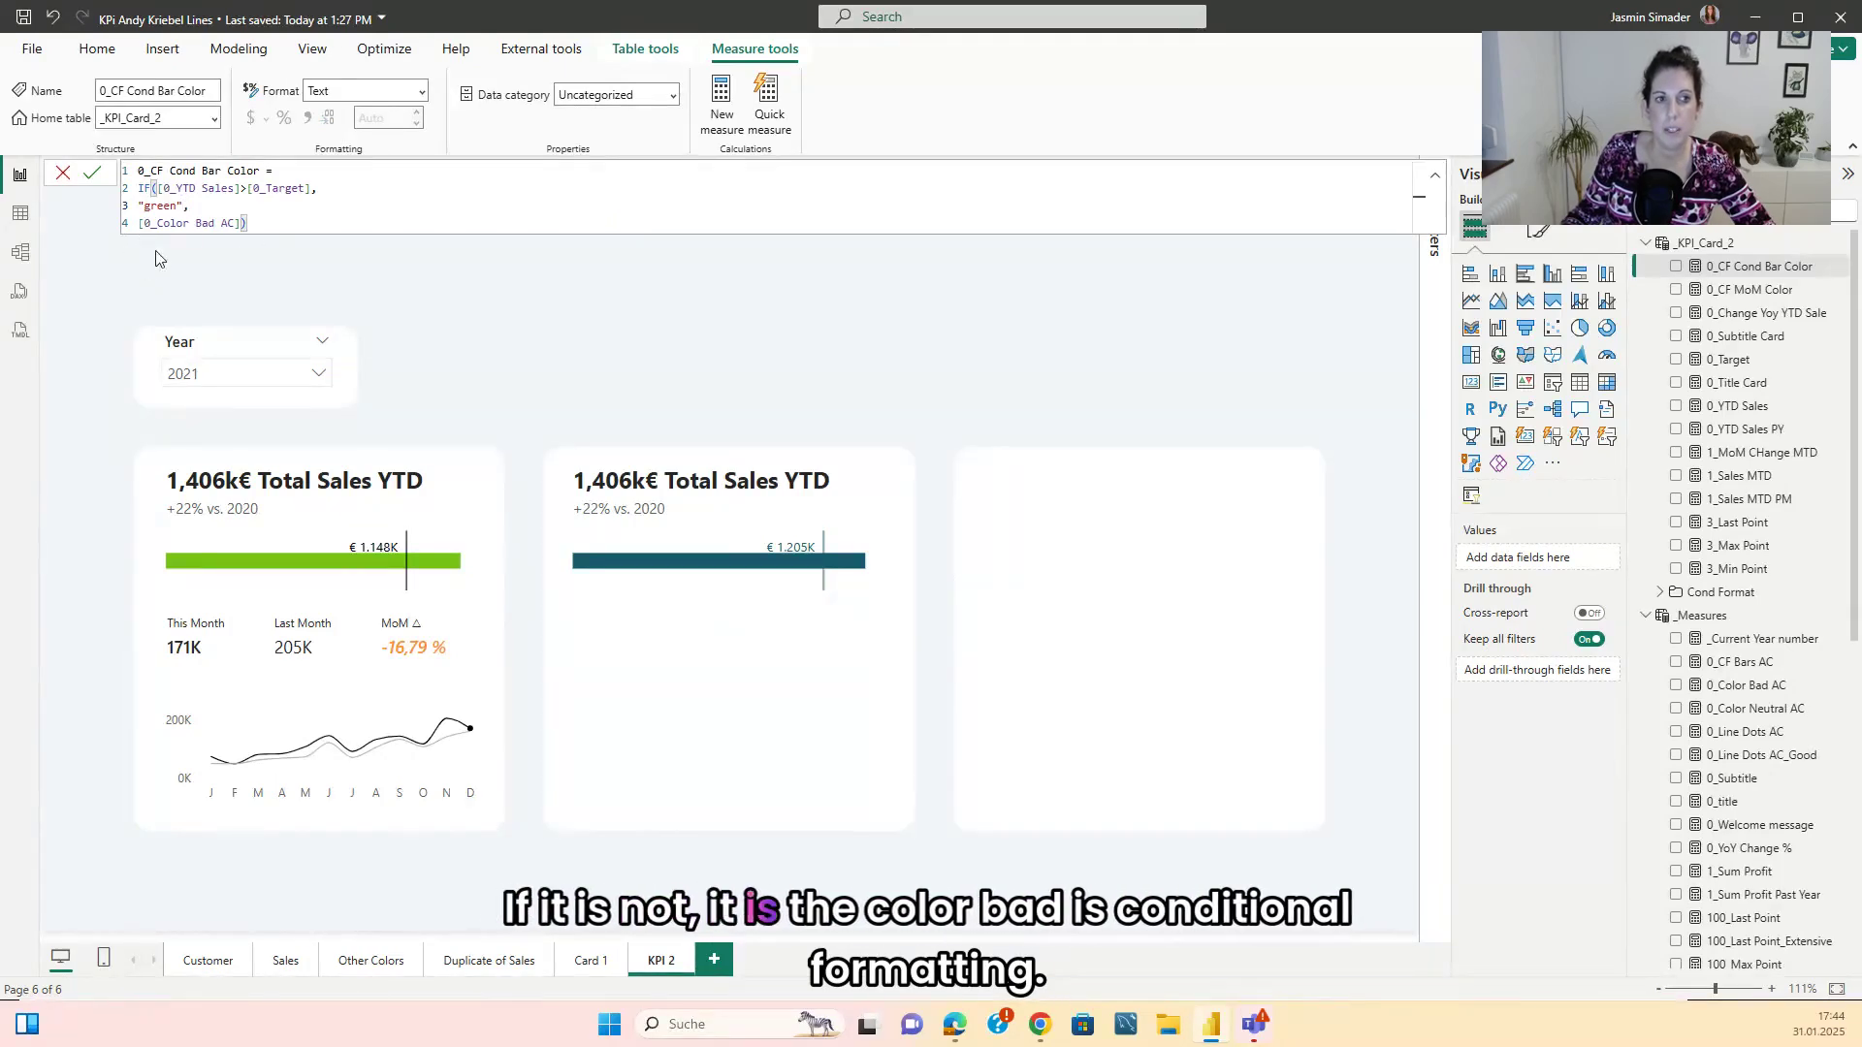
key("Return")
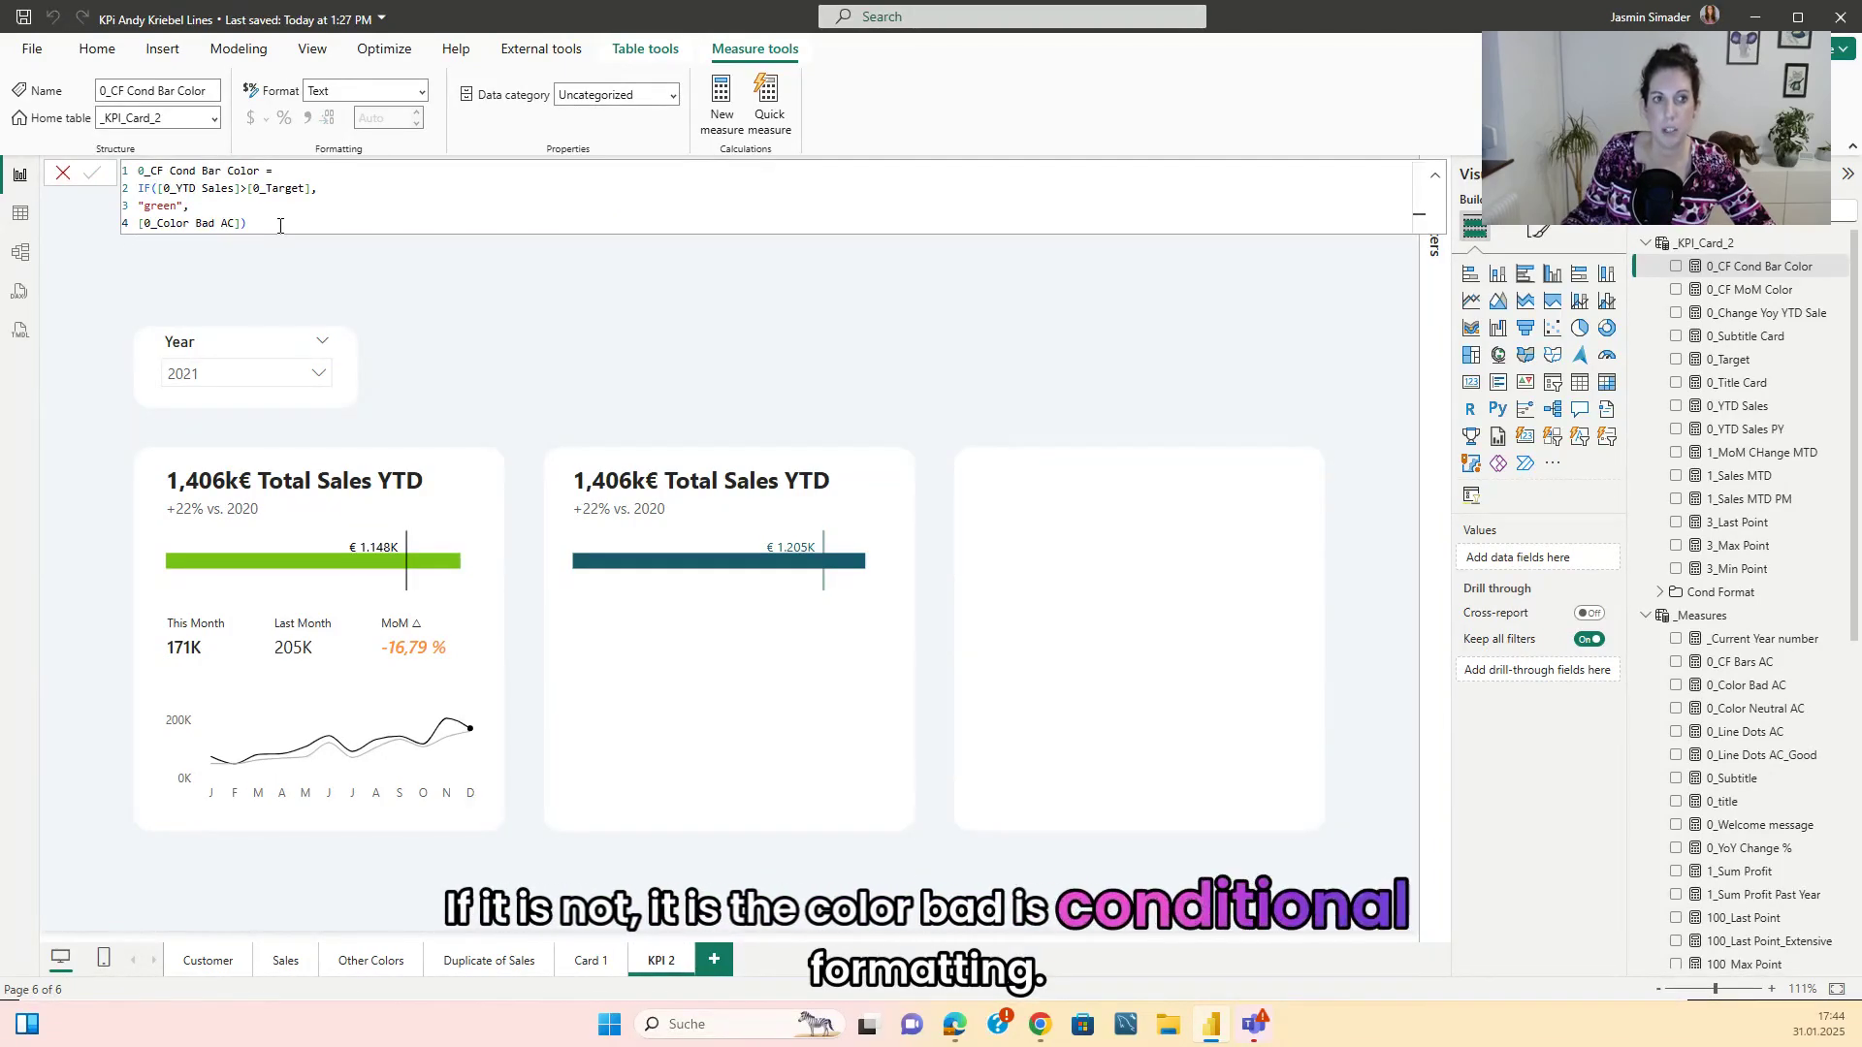
- Examine the hex color definitions of the Color_Bad and Color_Good measures in the Cond Format folder
left_click(1720, 592)
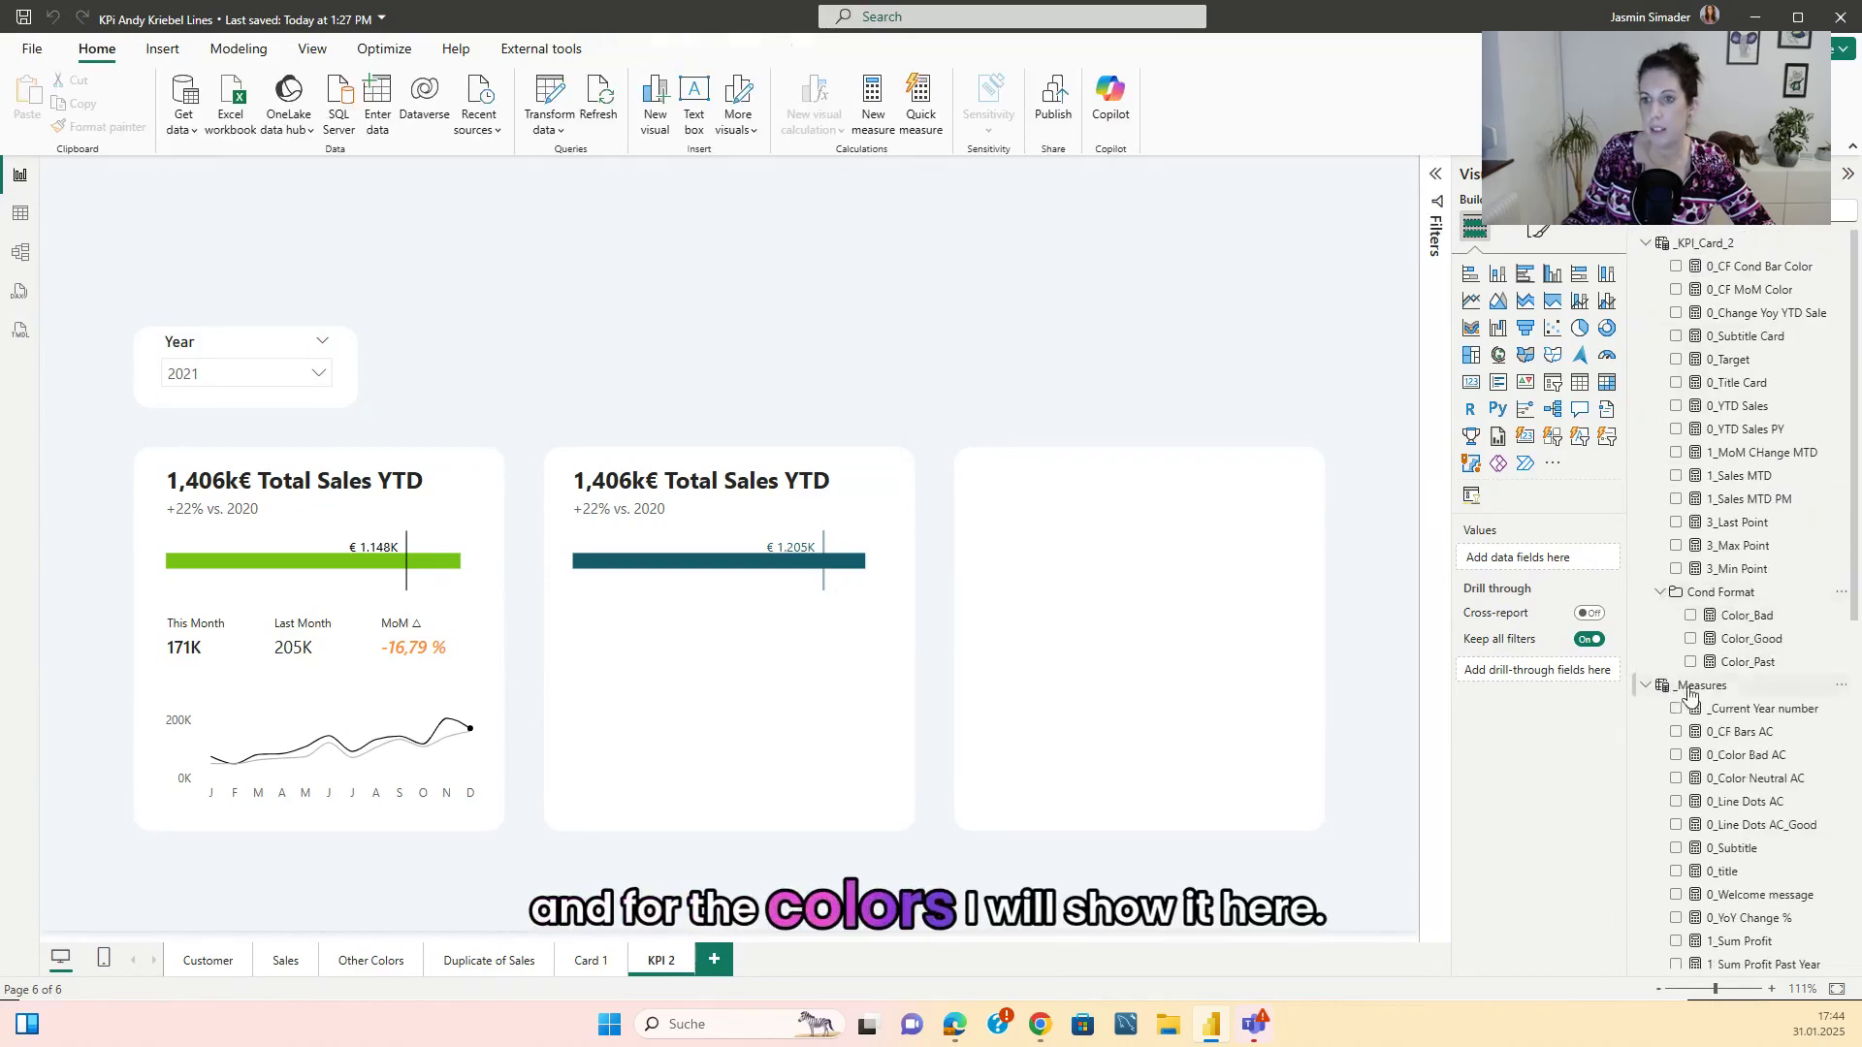
left_click(1752, 618)
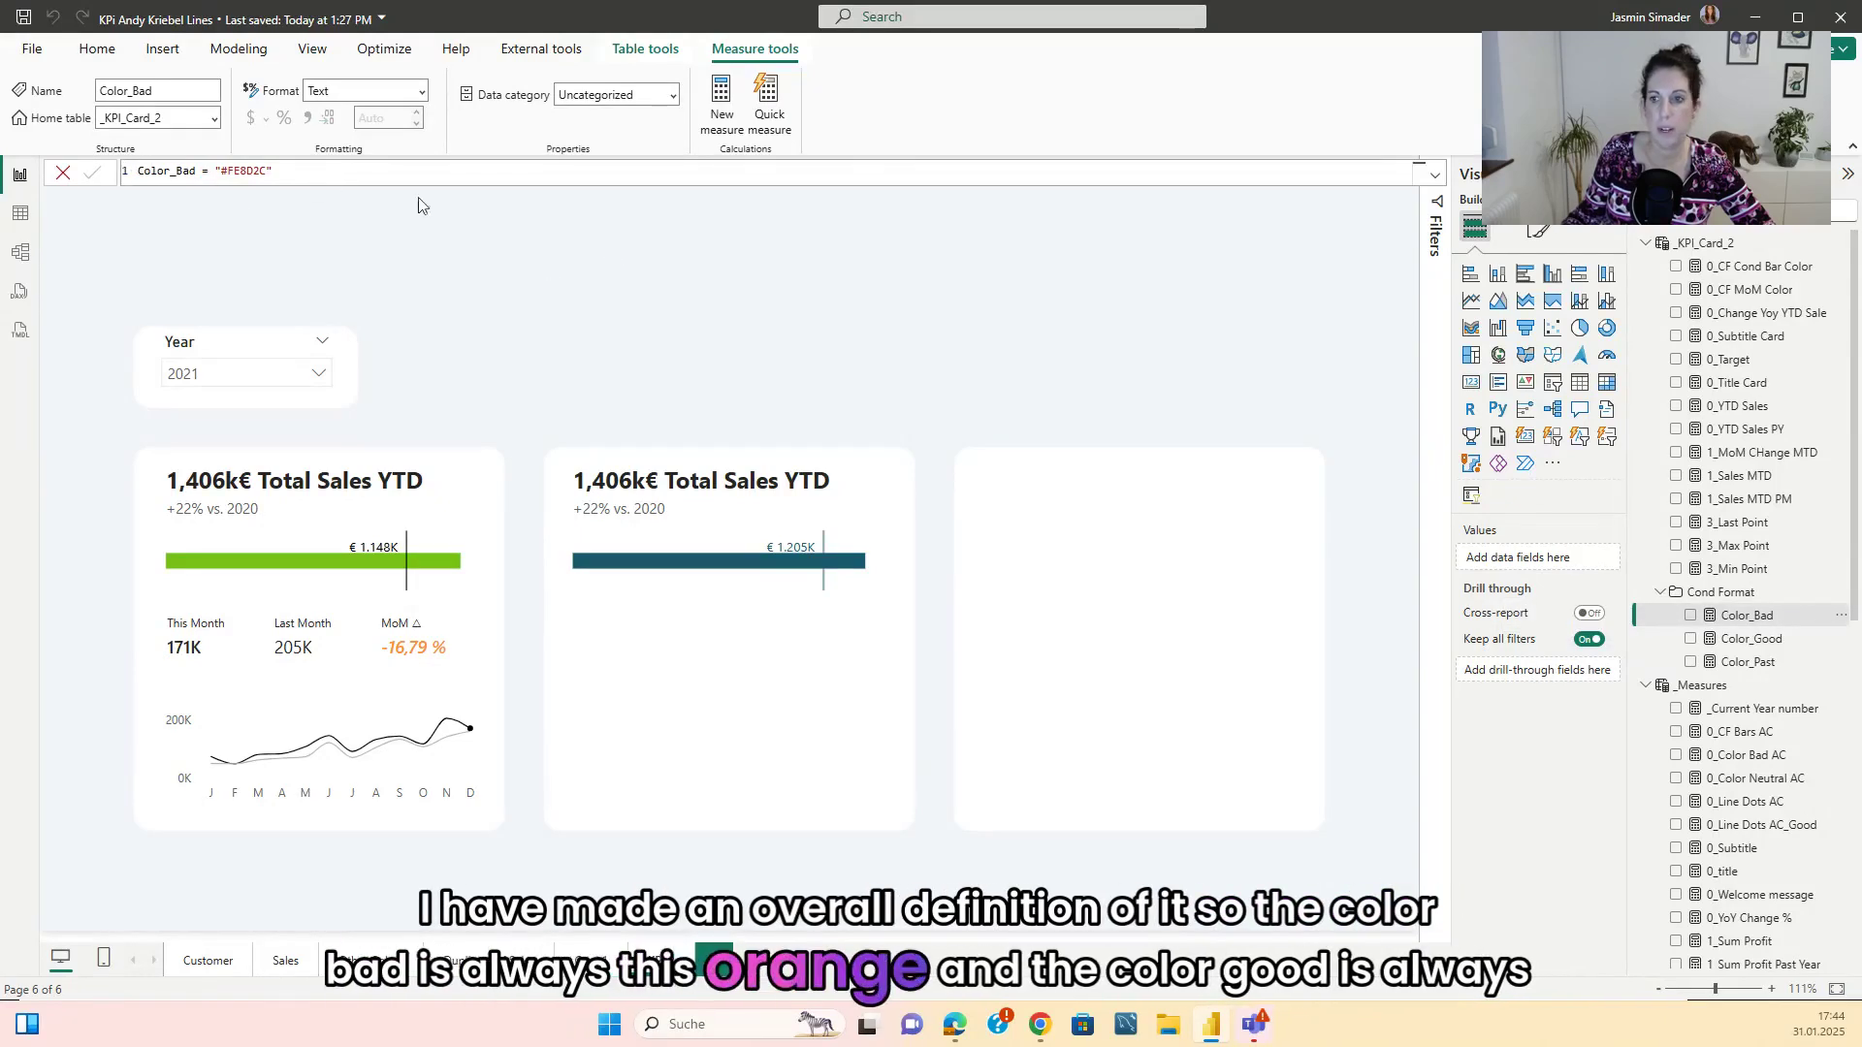
left_click(1752, 640)
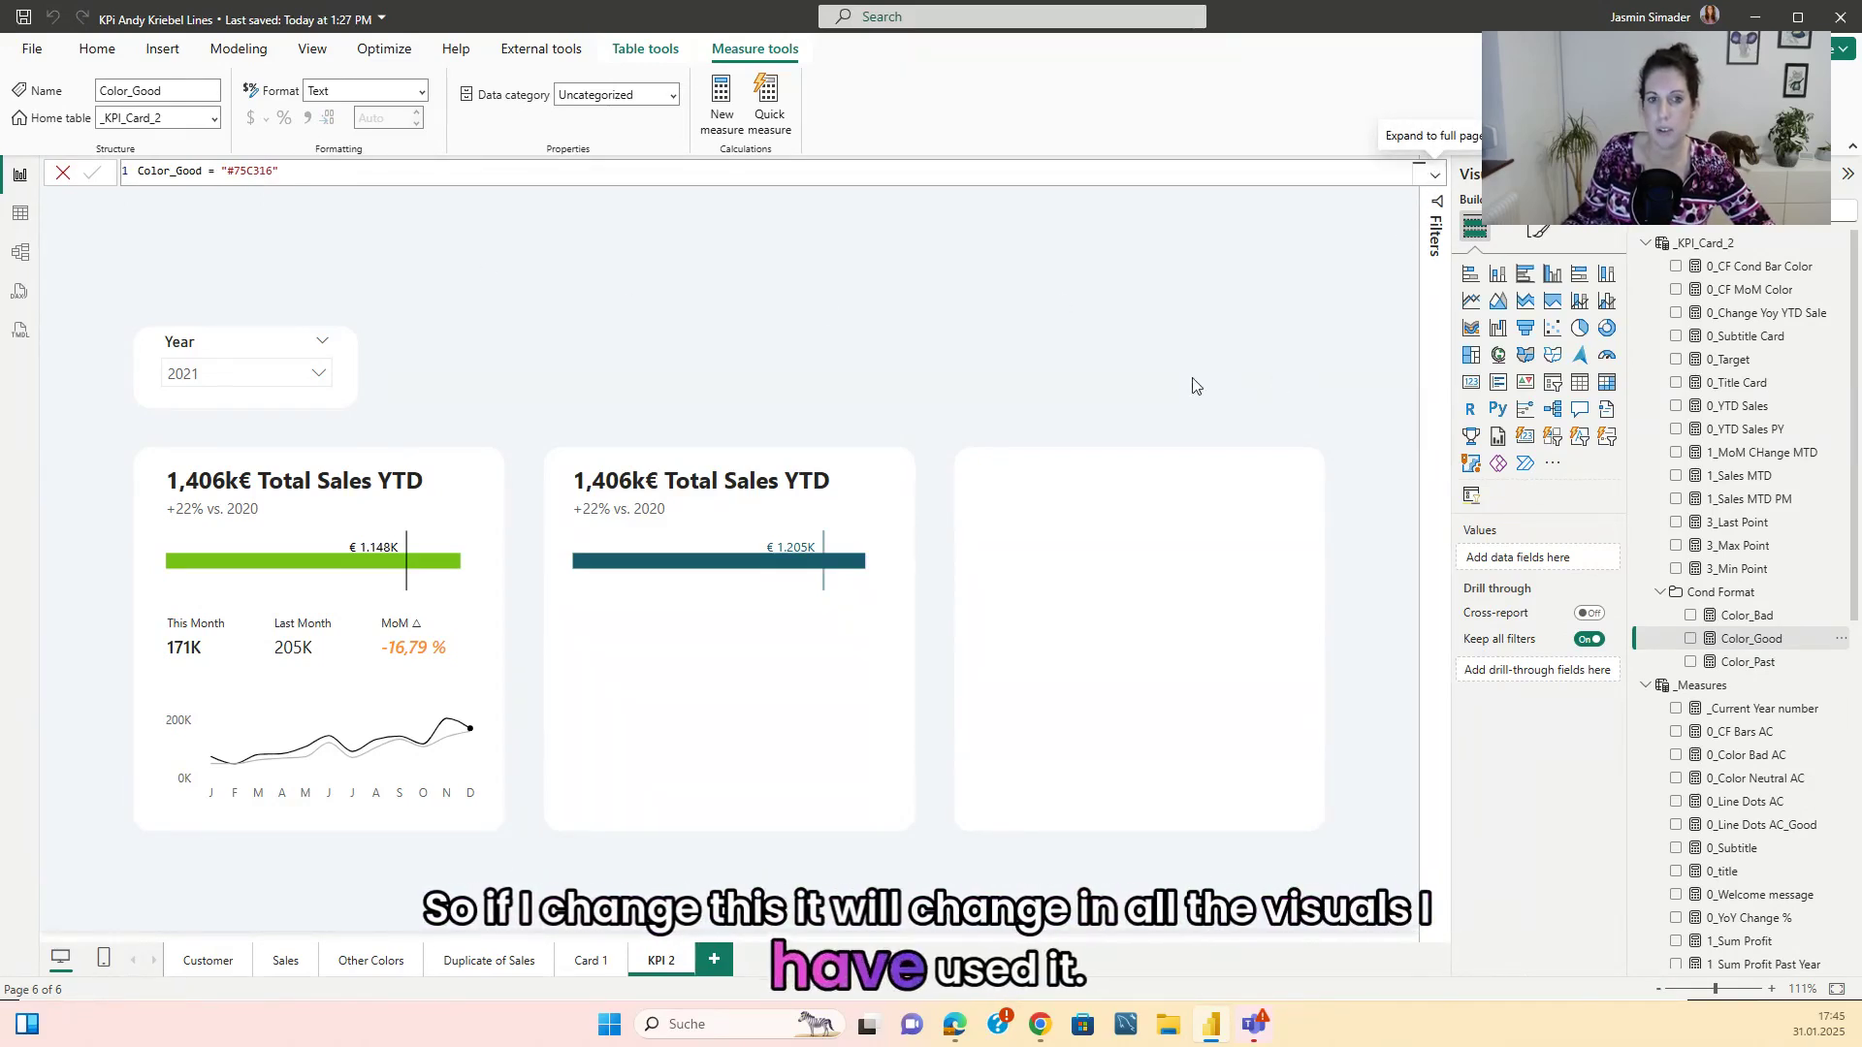
left_click(1173, 356)
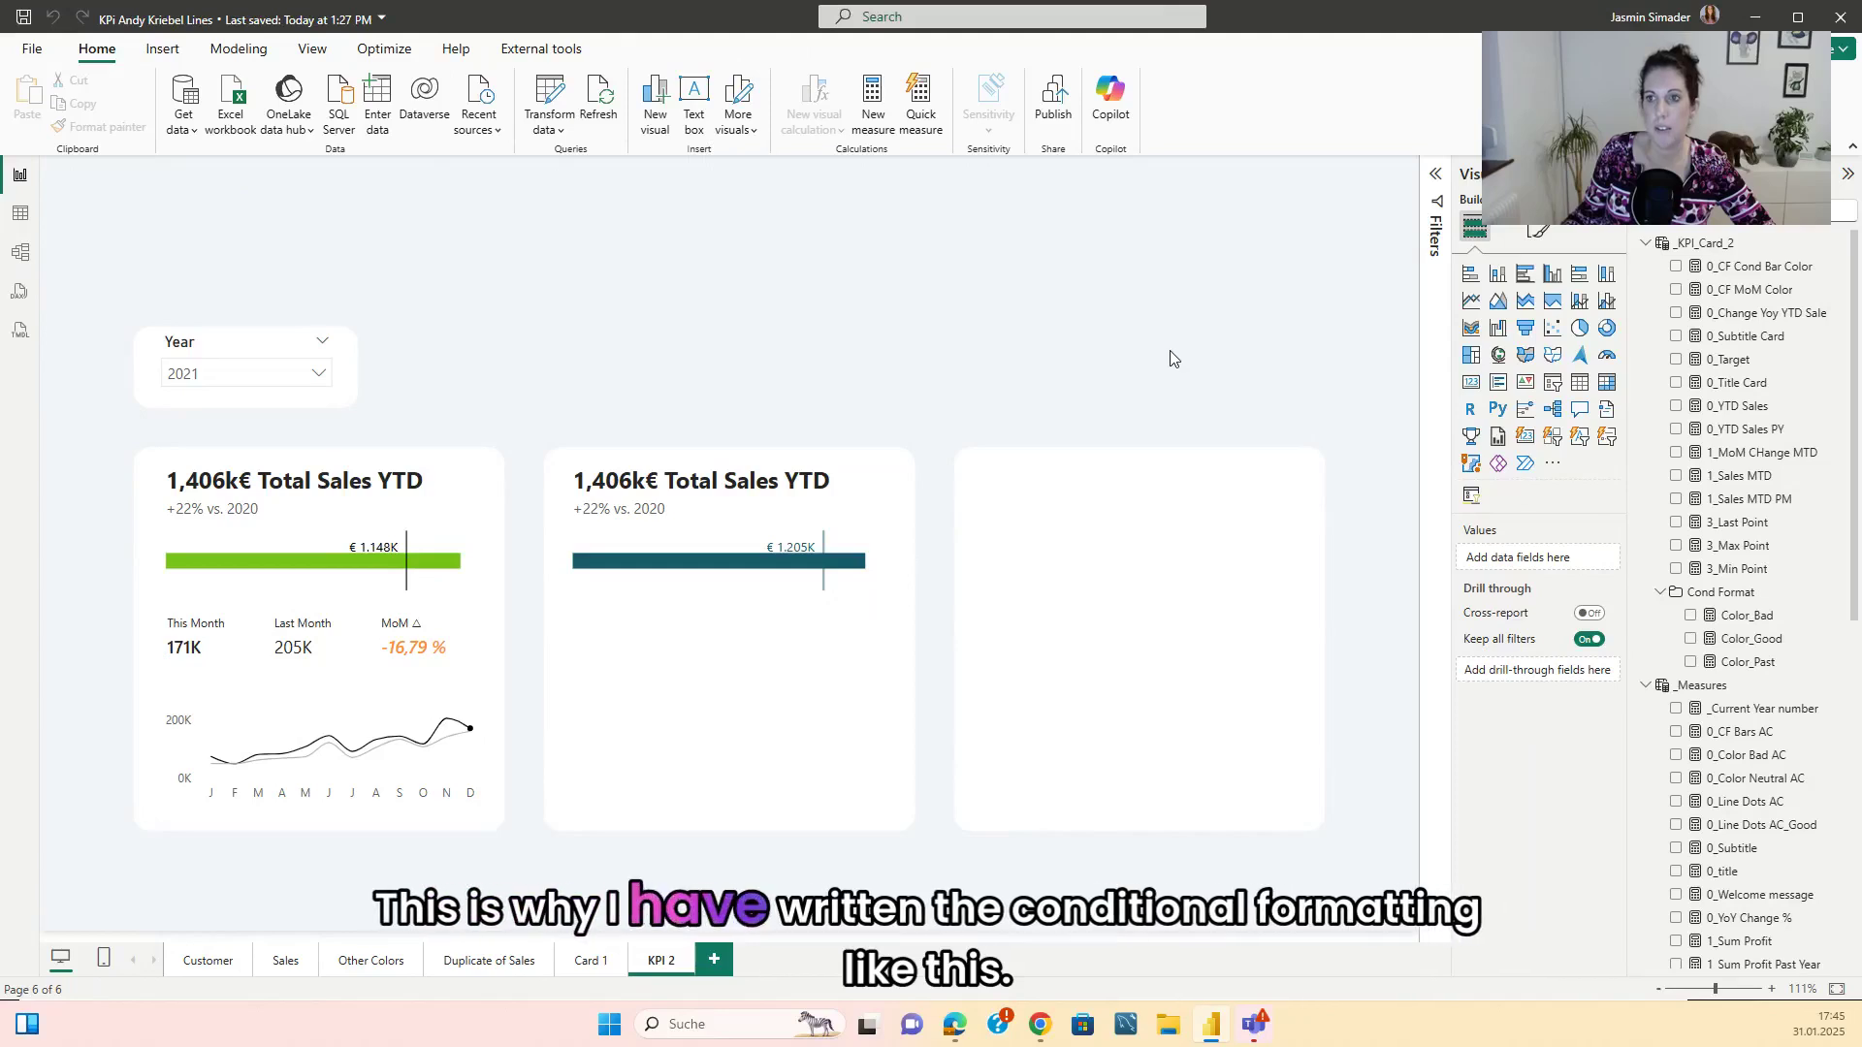
- Set the true result in the 0_CF Cond Bar Color measure to [Color_Good]
left_click(1793, 271)
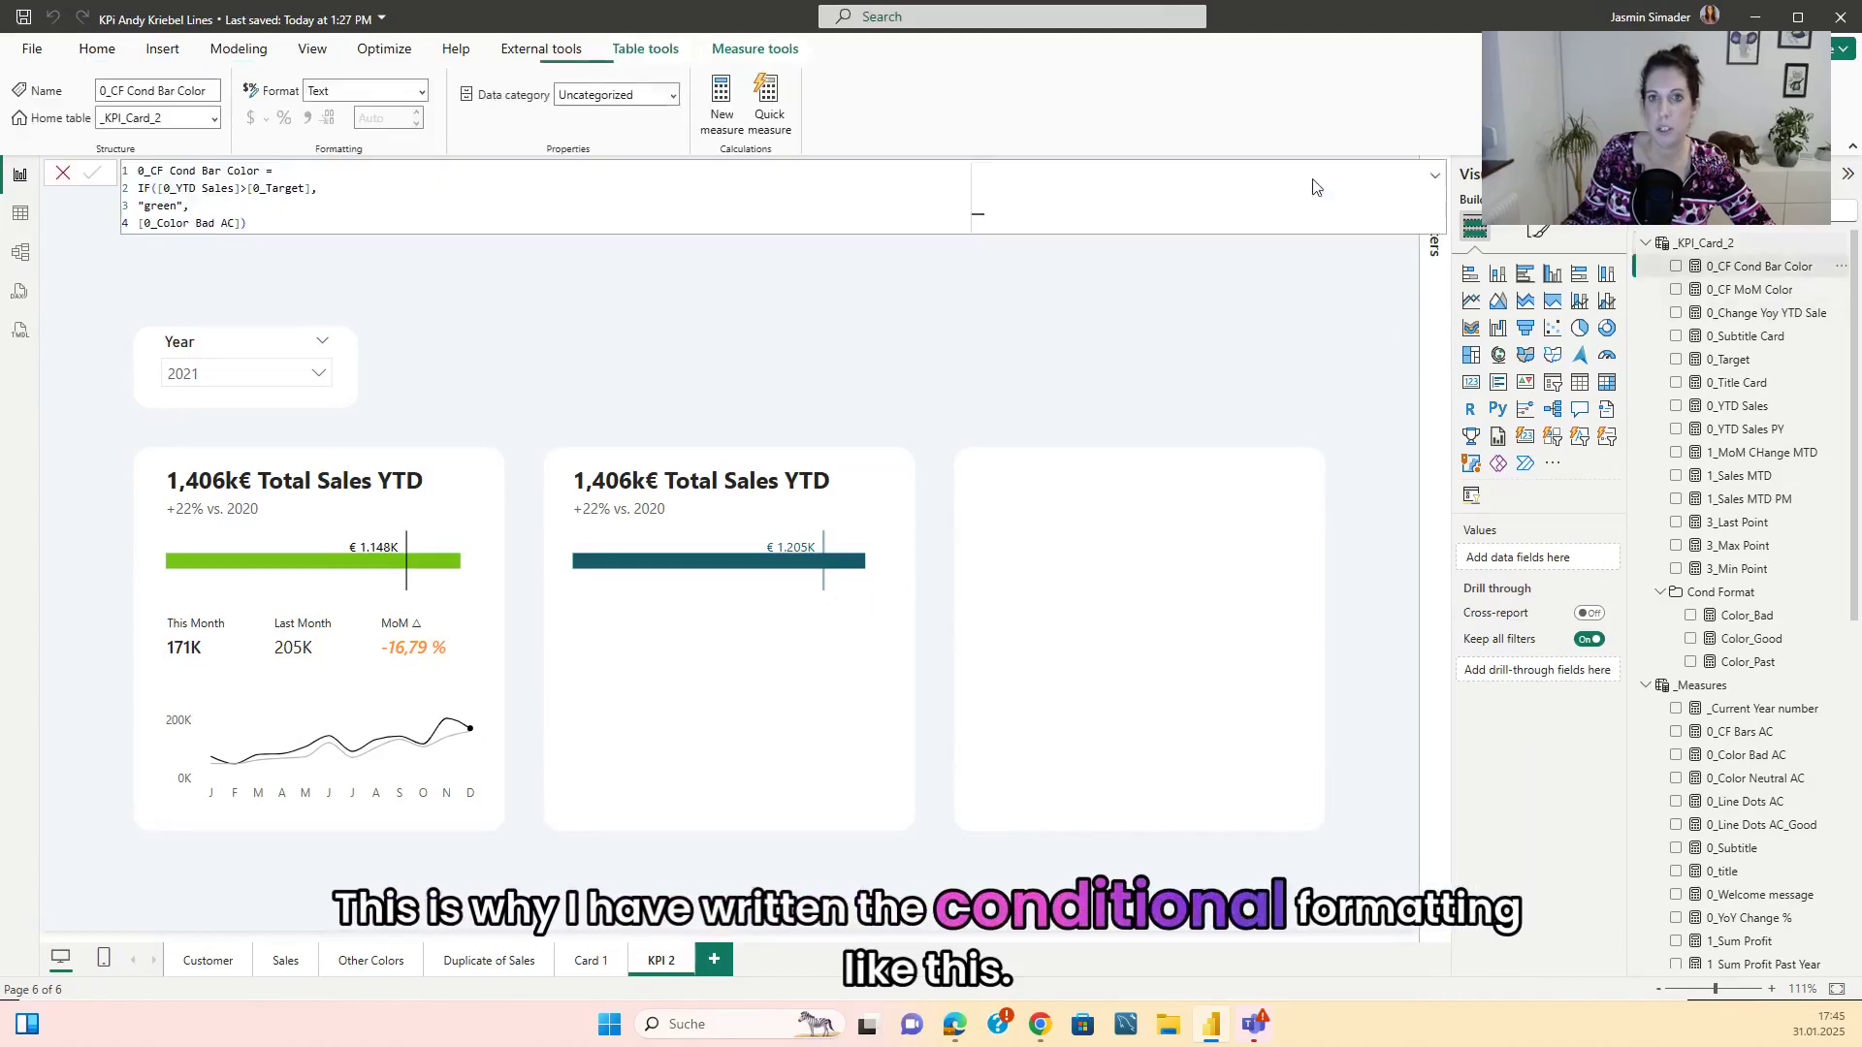
left_click(224, 200)
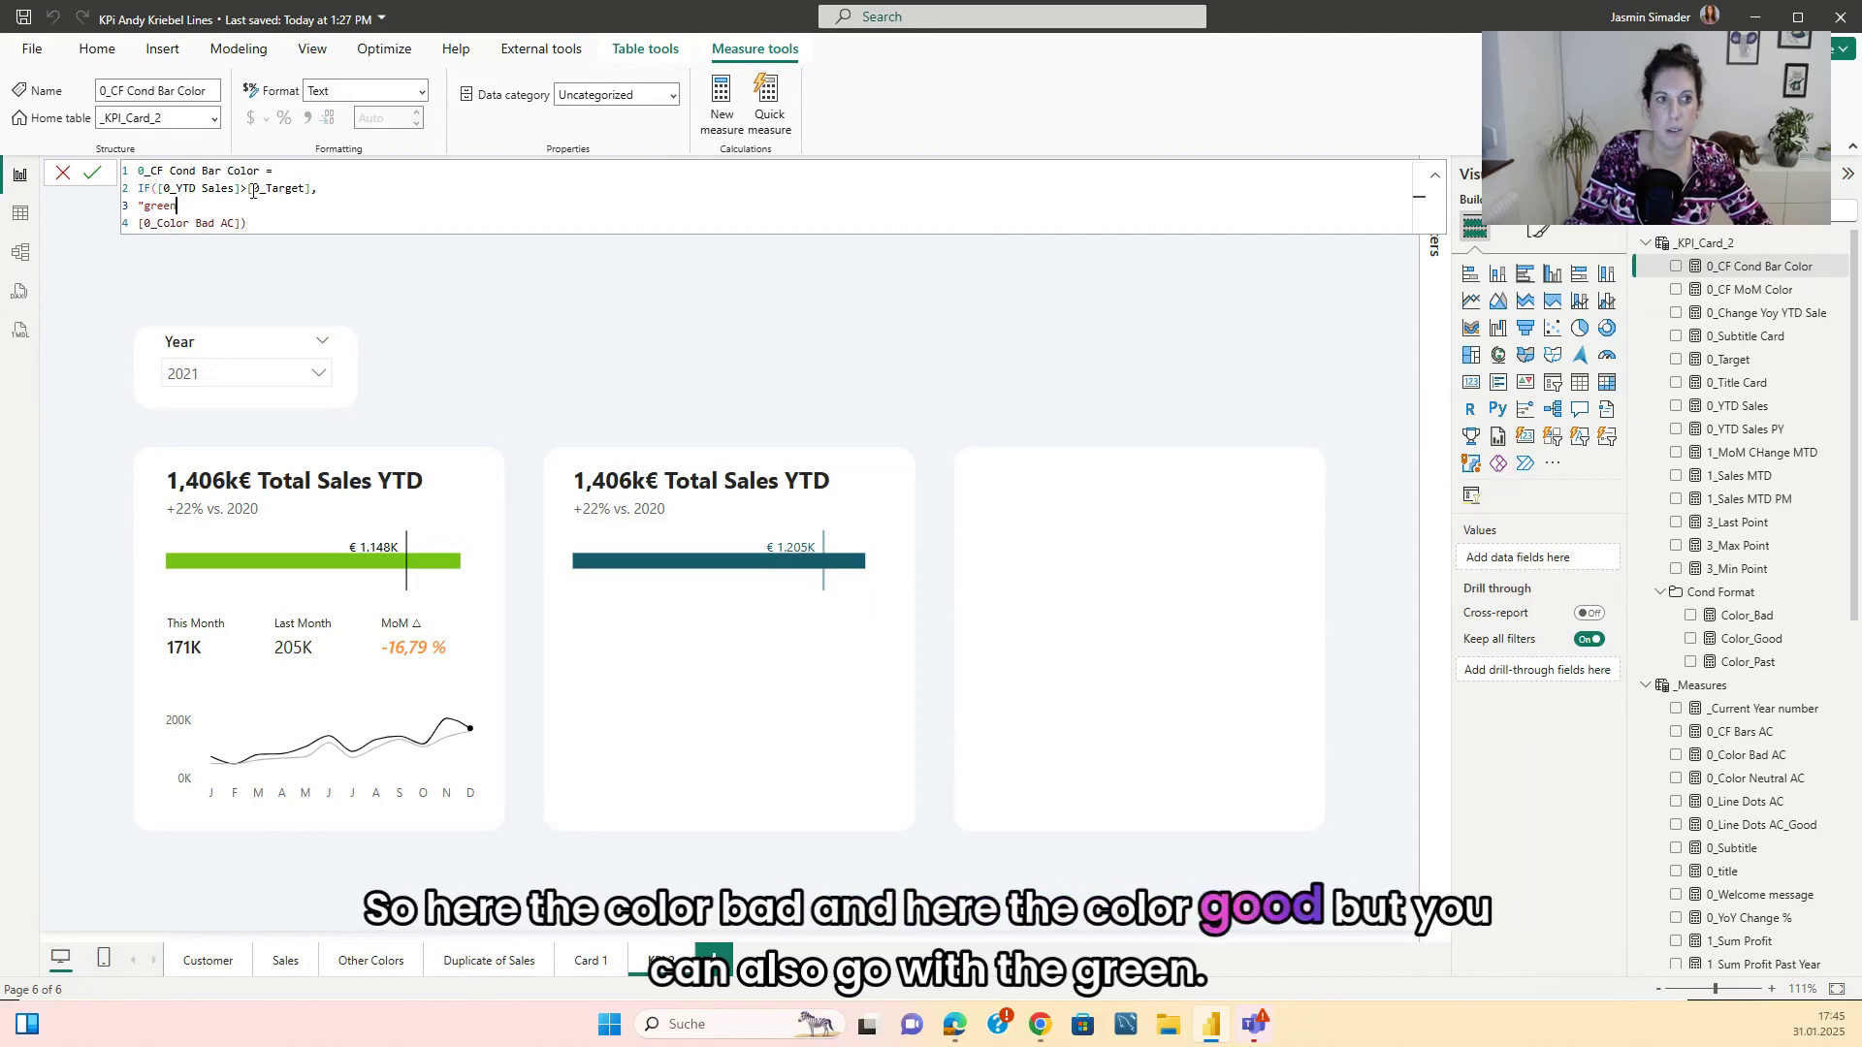
type("[Color_Good],")
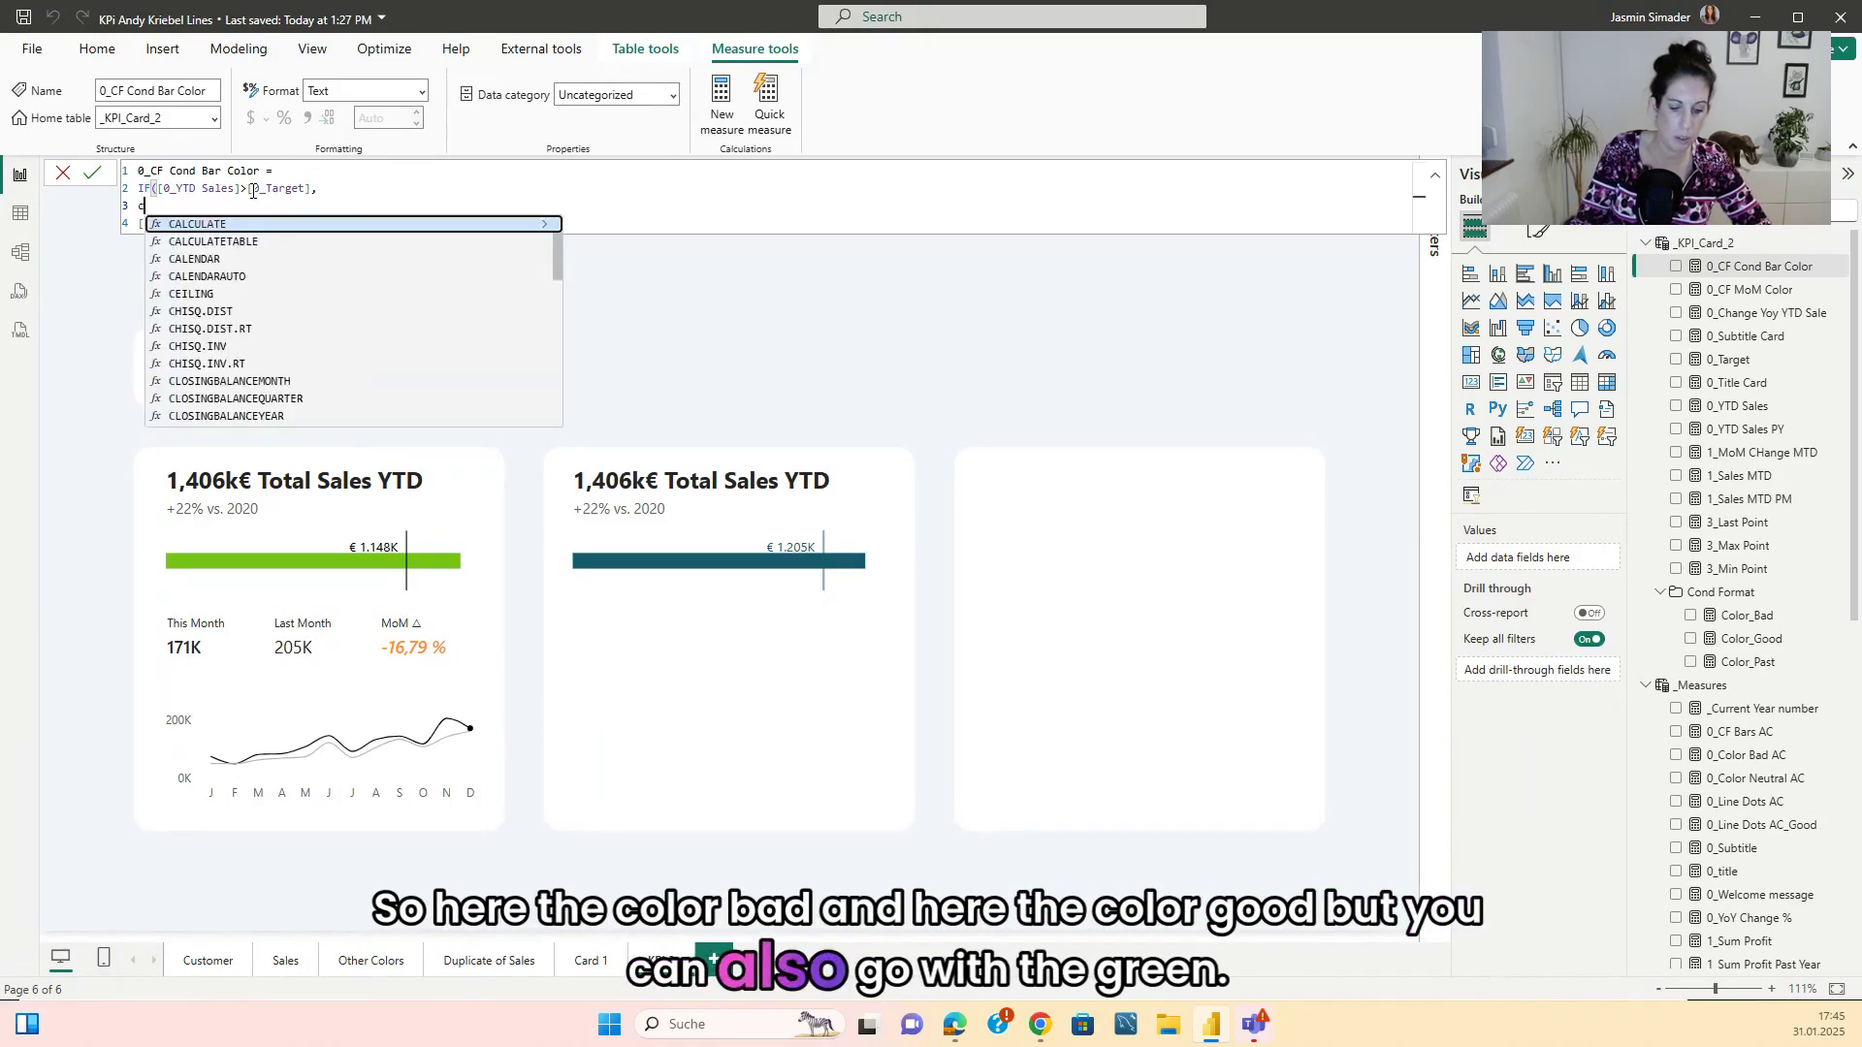
key("Return")
- Color the middle card's bars by field value, based on the 0_CF Cond Bar Color measure
left_click(718, 577)
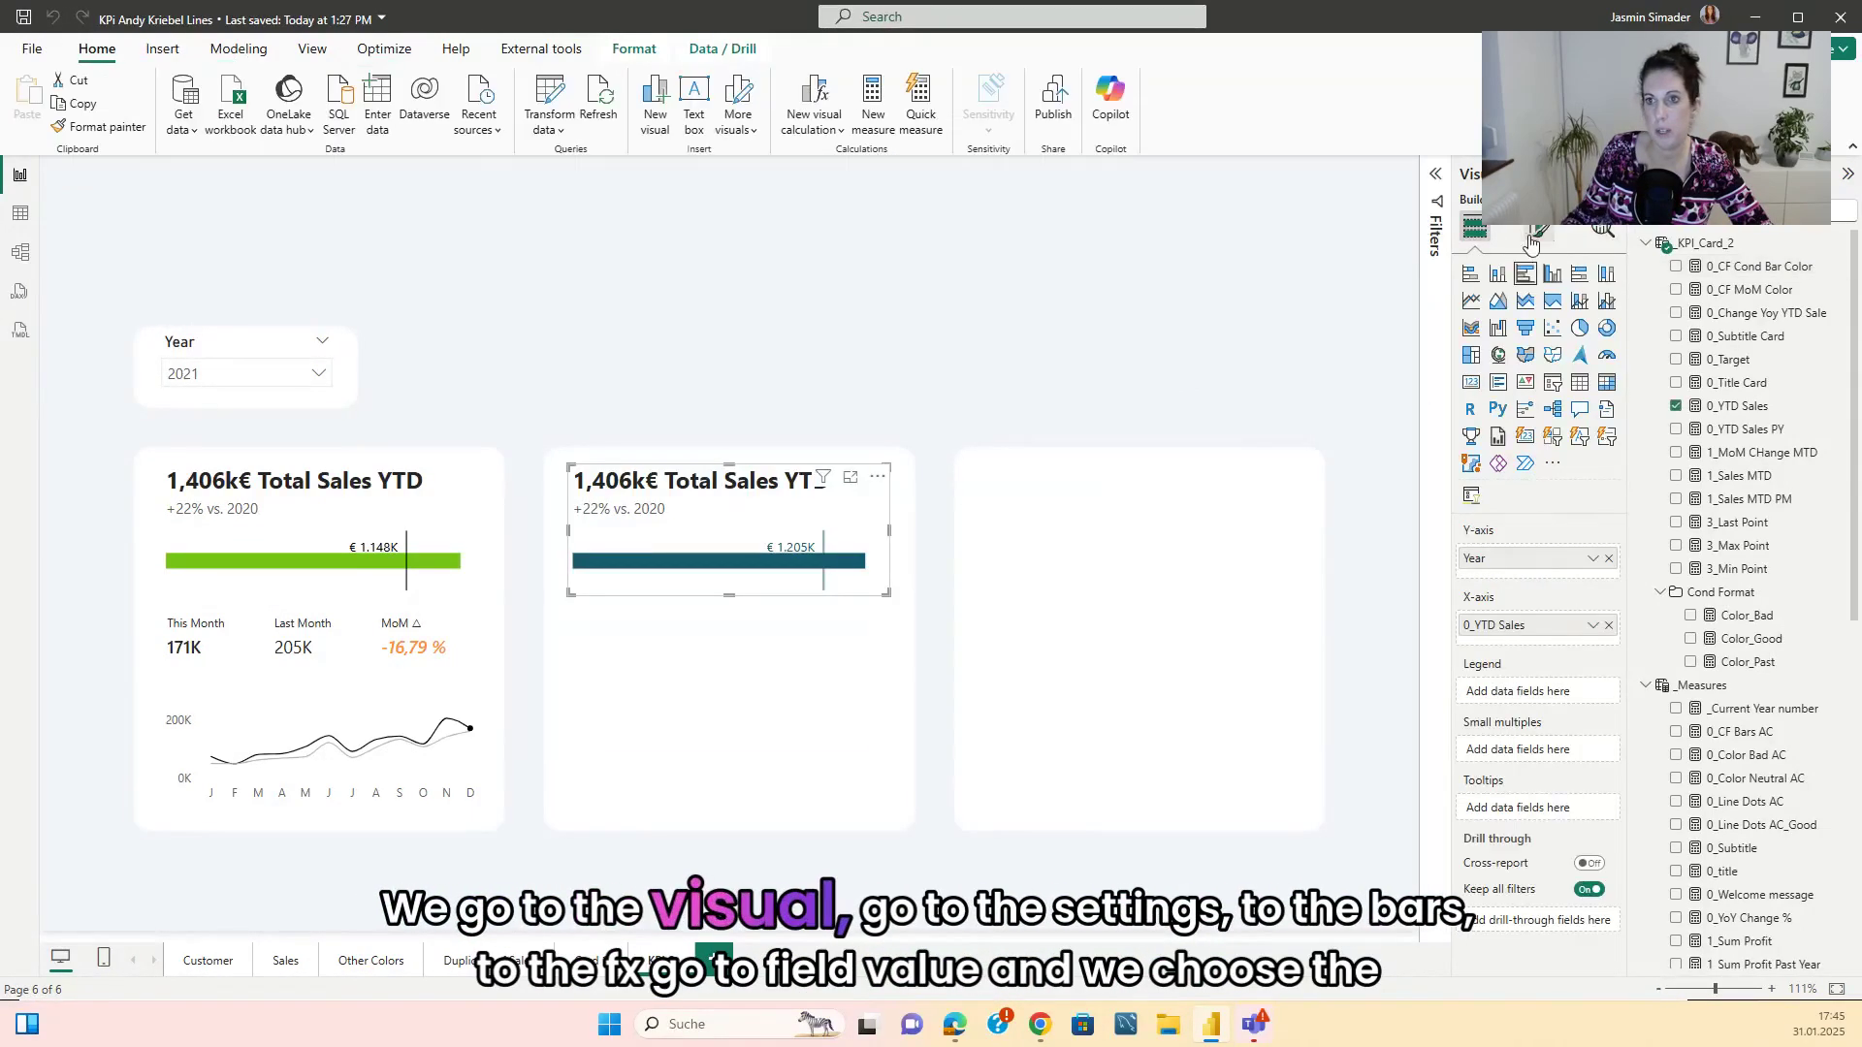
left_click(1538, 231)
left_click(1467, 602)
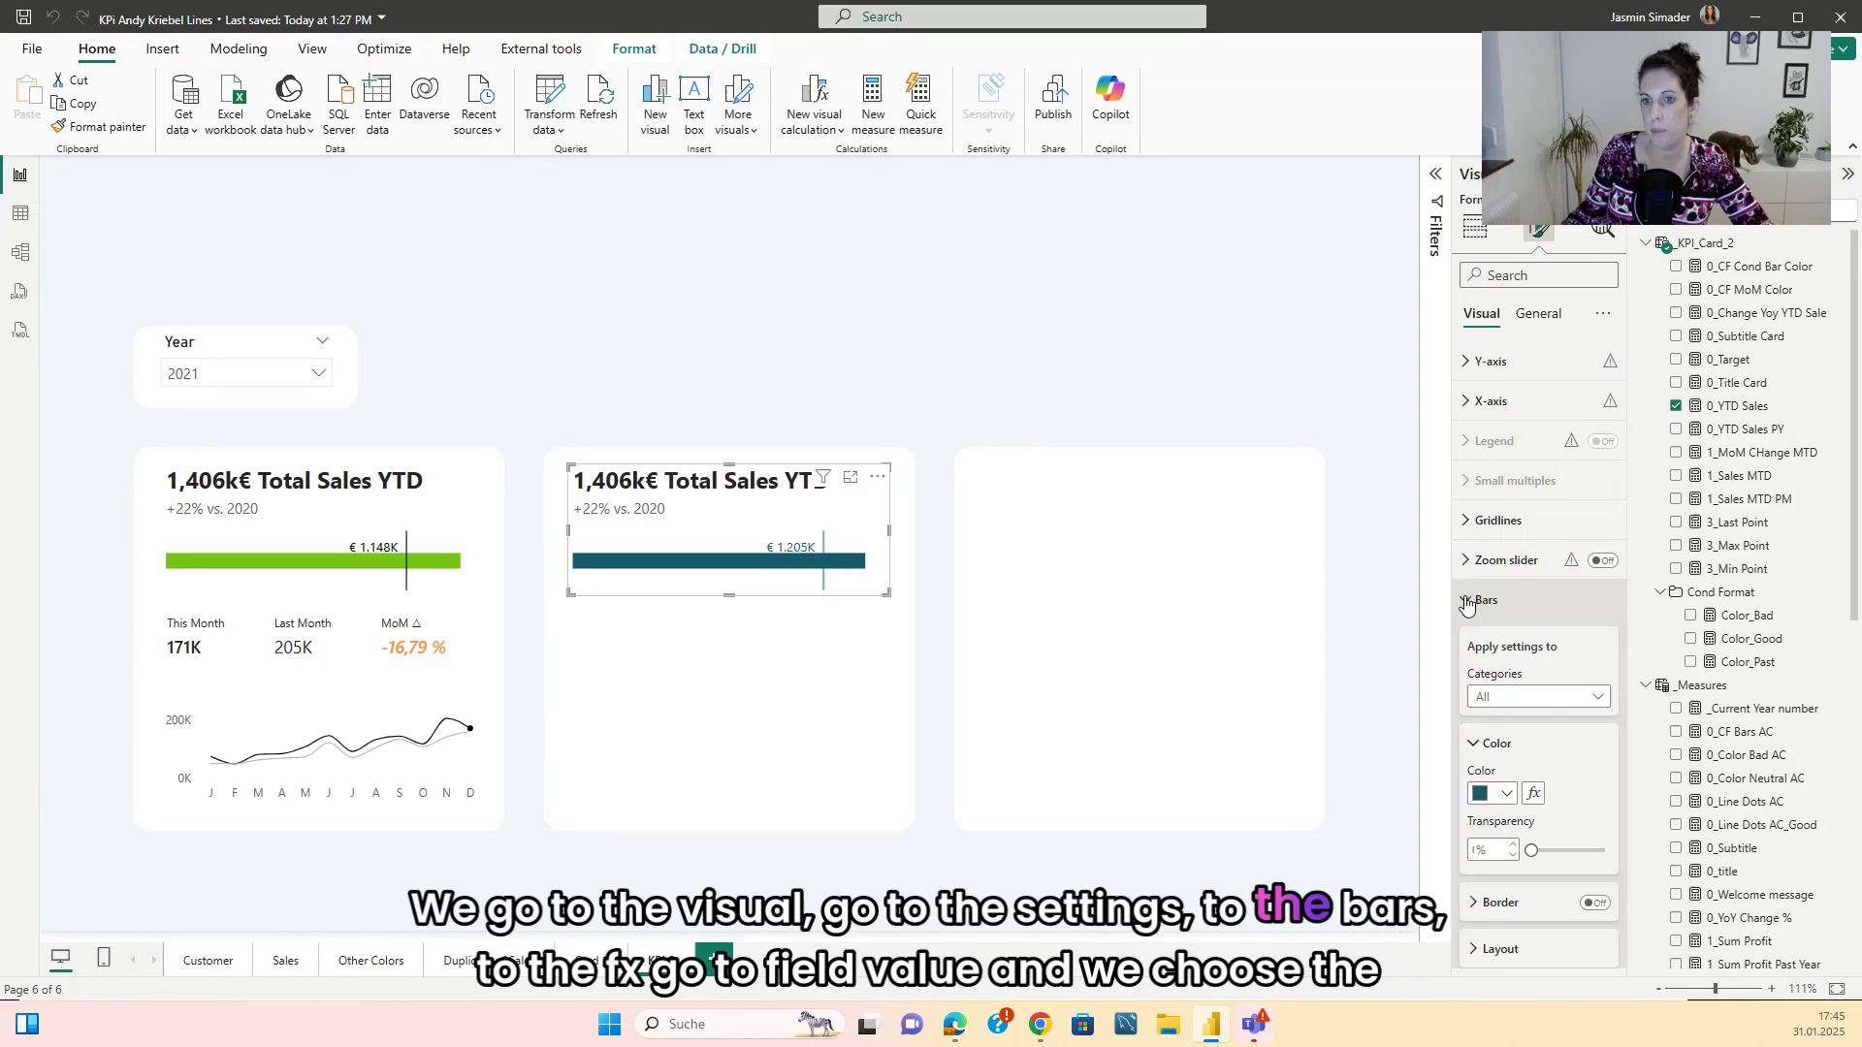
left_click(1533, 794)
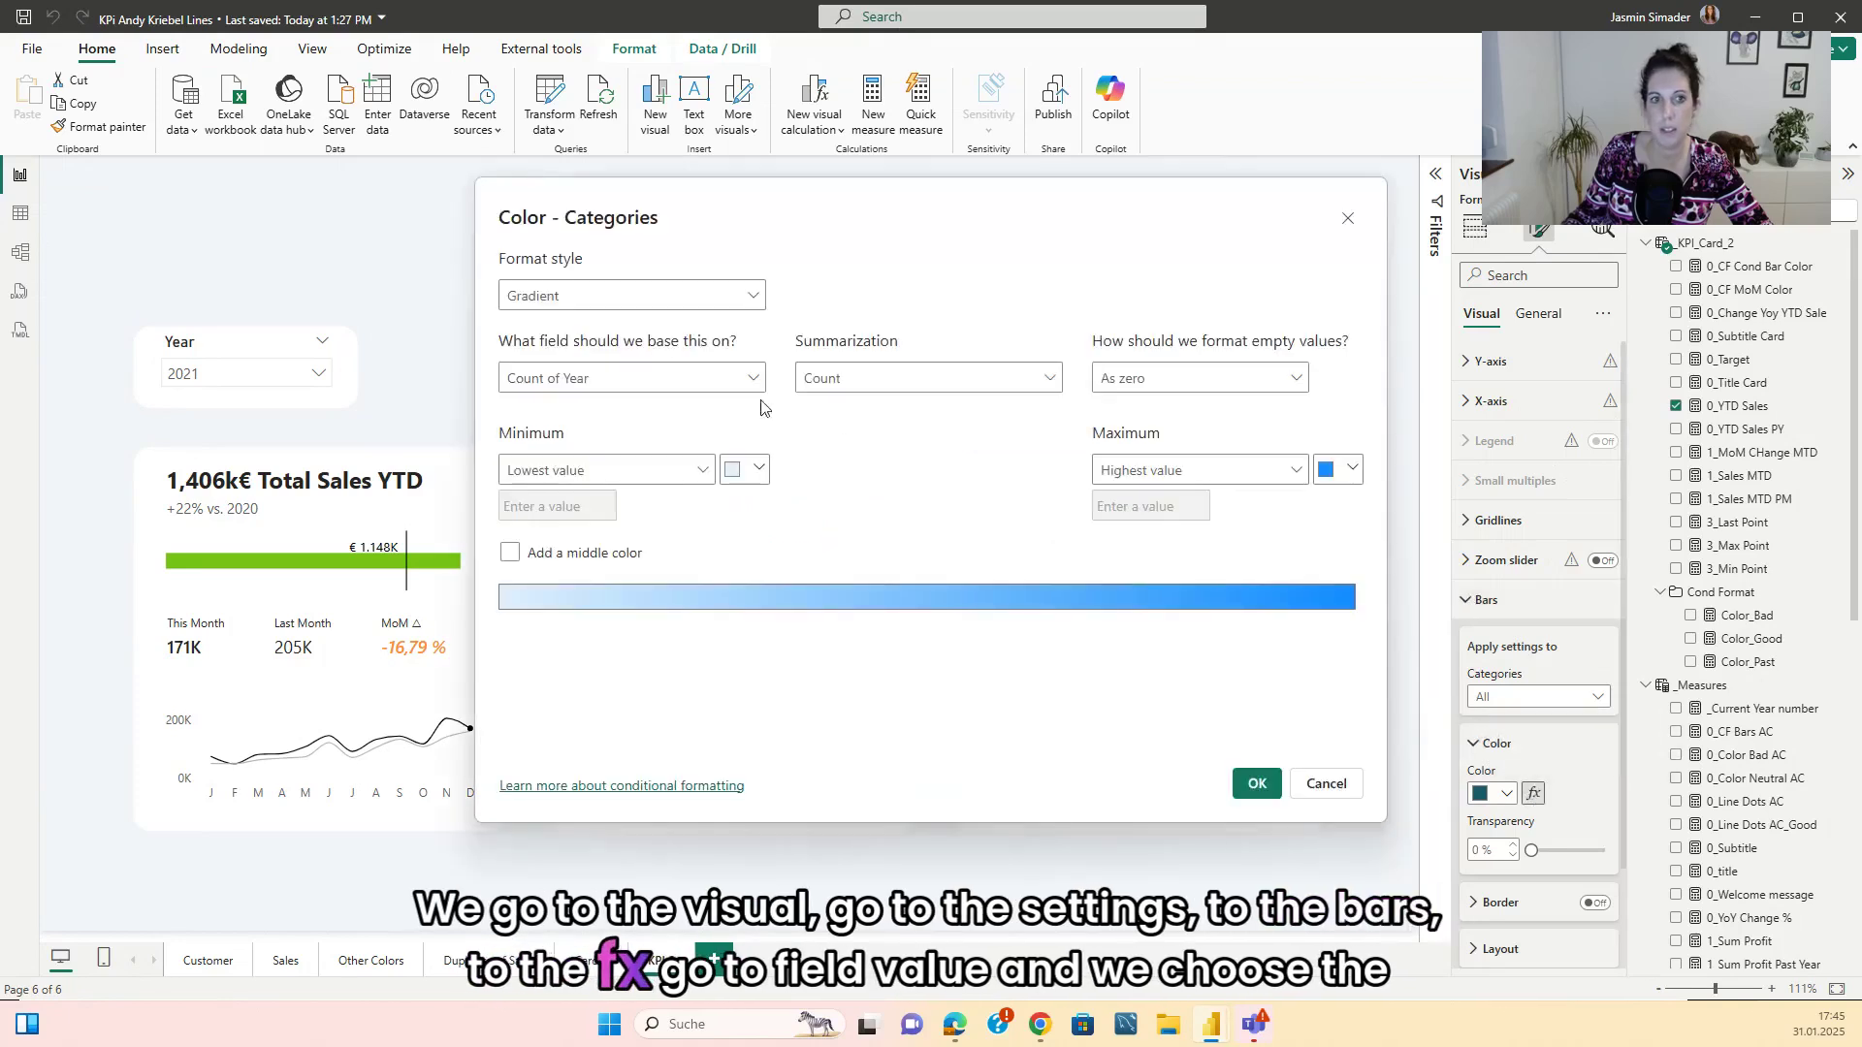
left_click(635, 296)
left_click(570, 382)
left_click(603, 378)
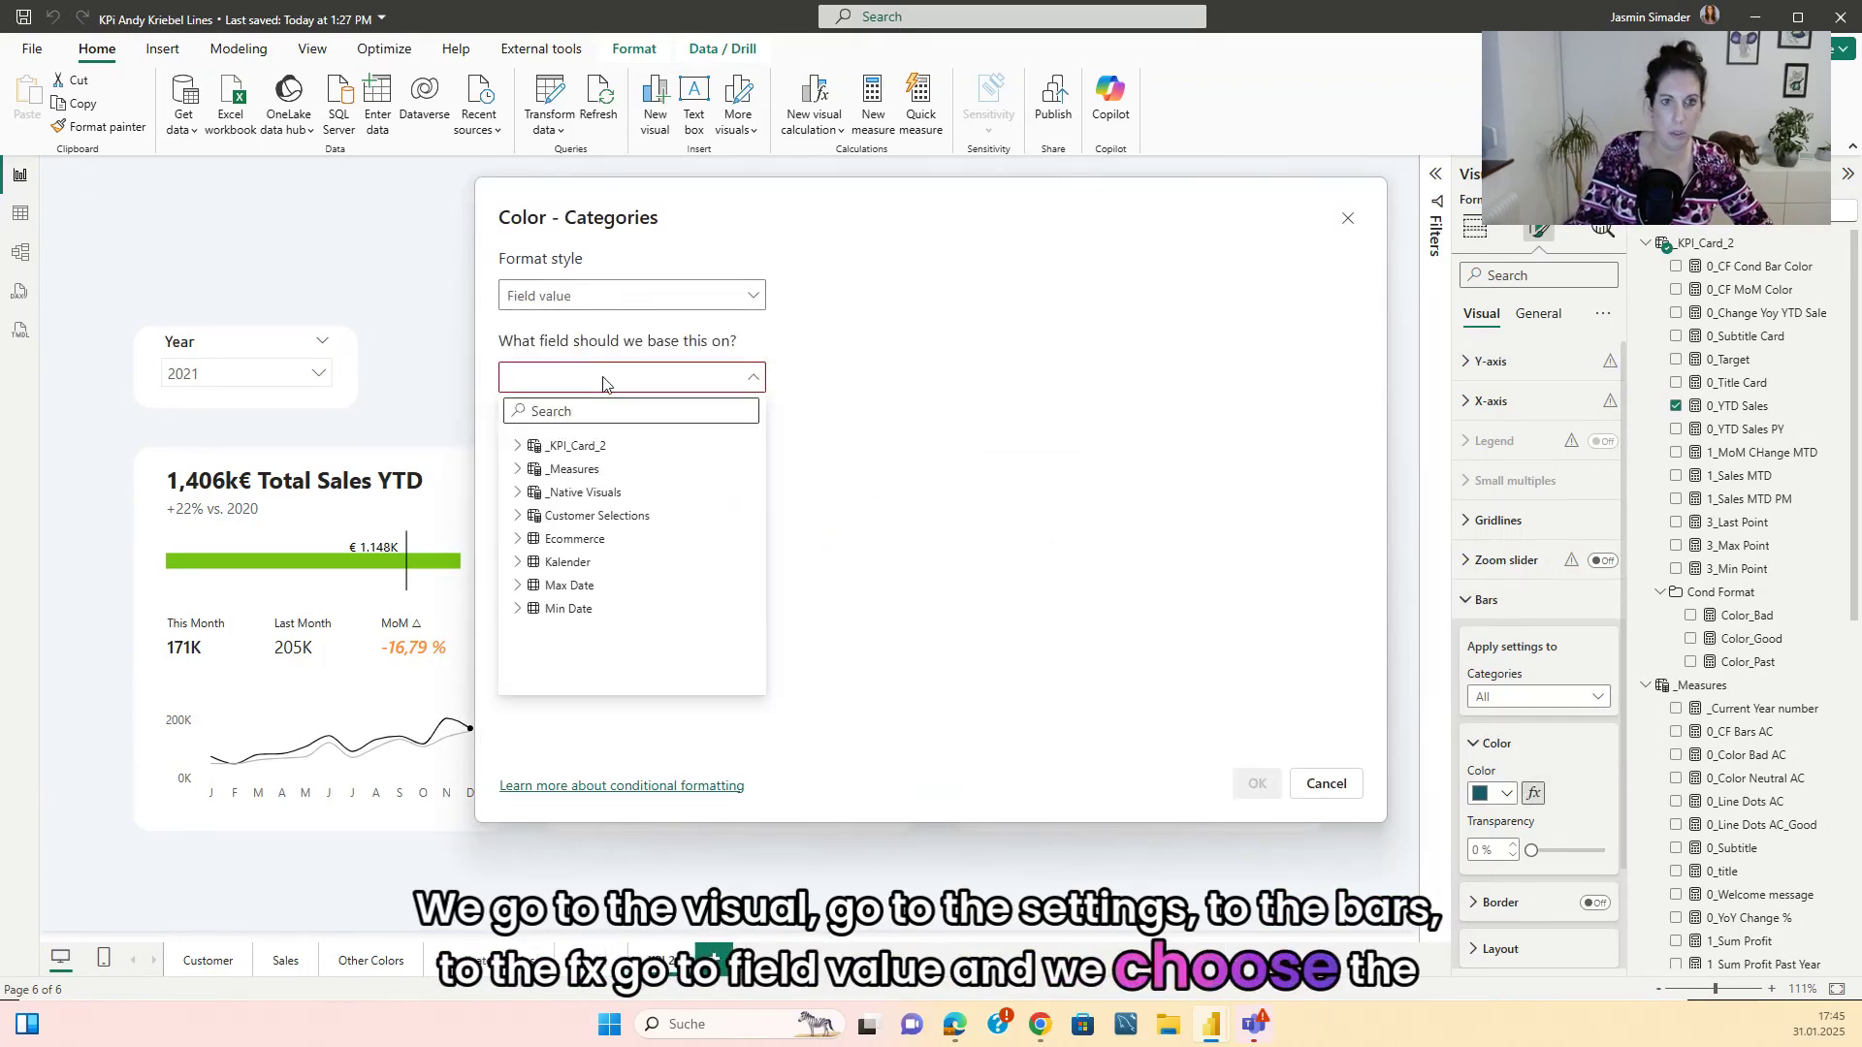
type("Cf")
left_click(640, 470)
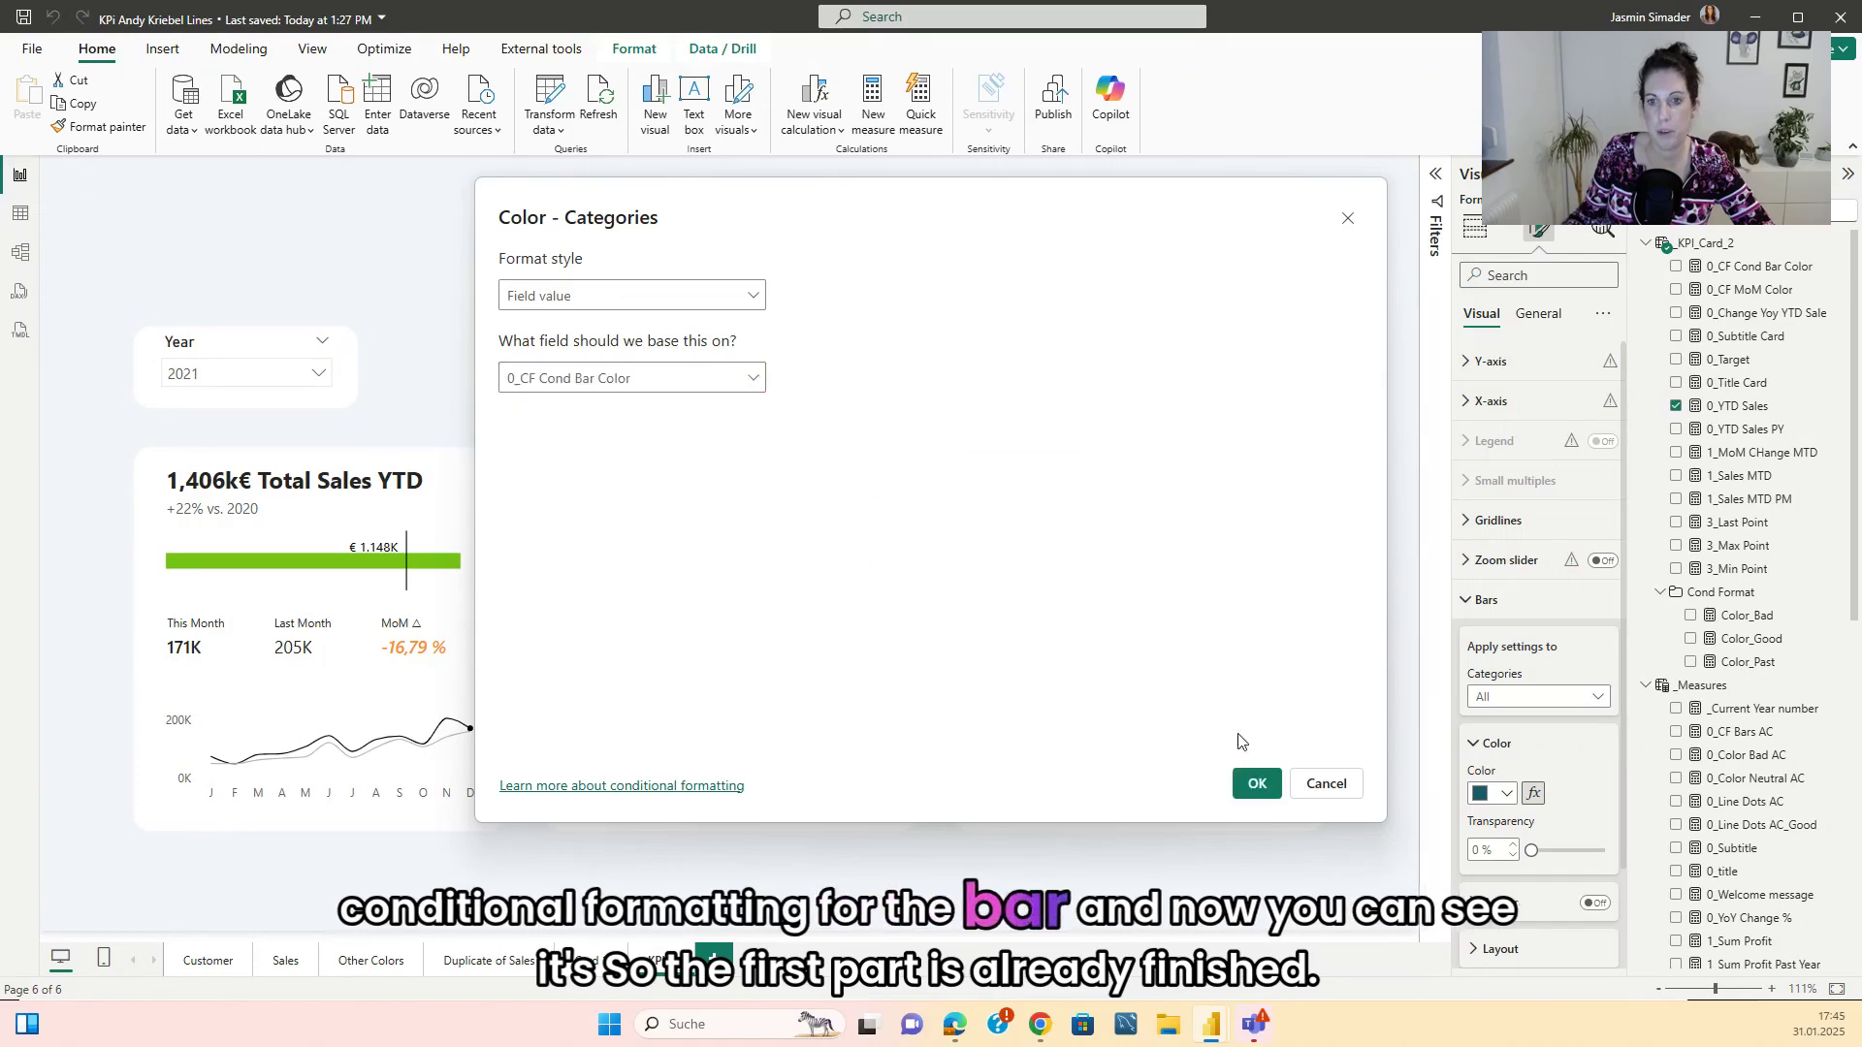
left_click(1257, 783)
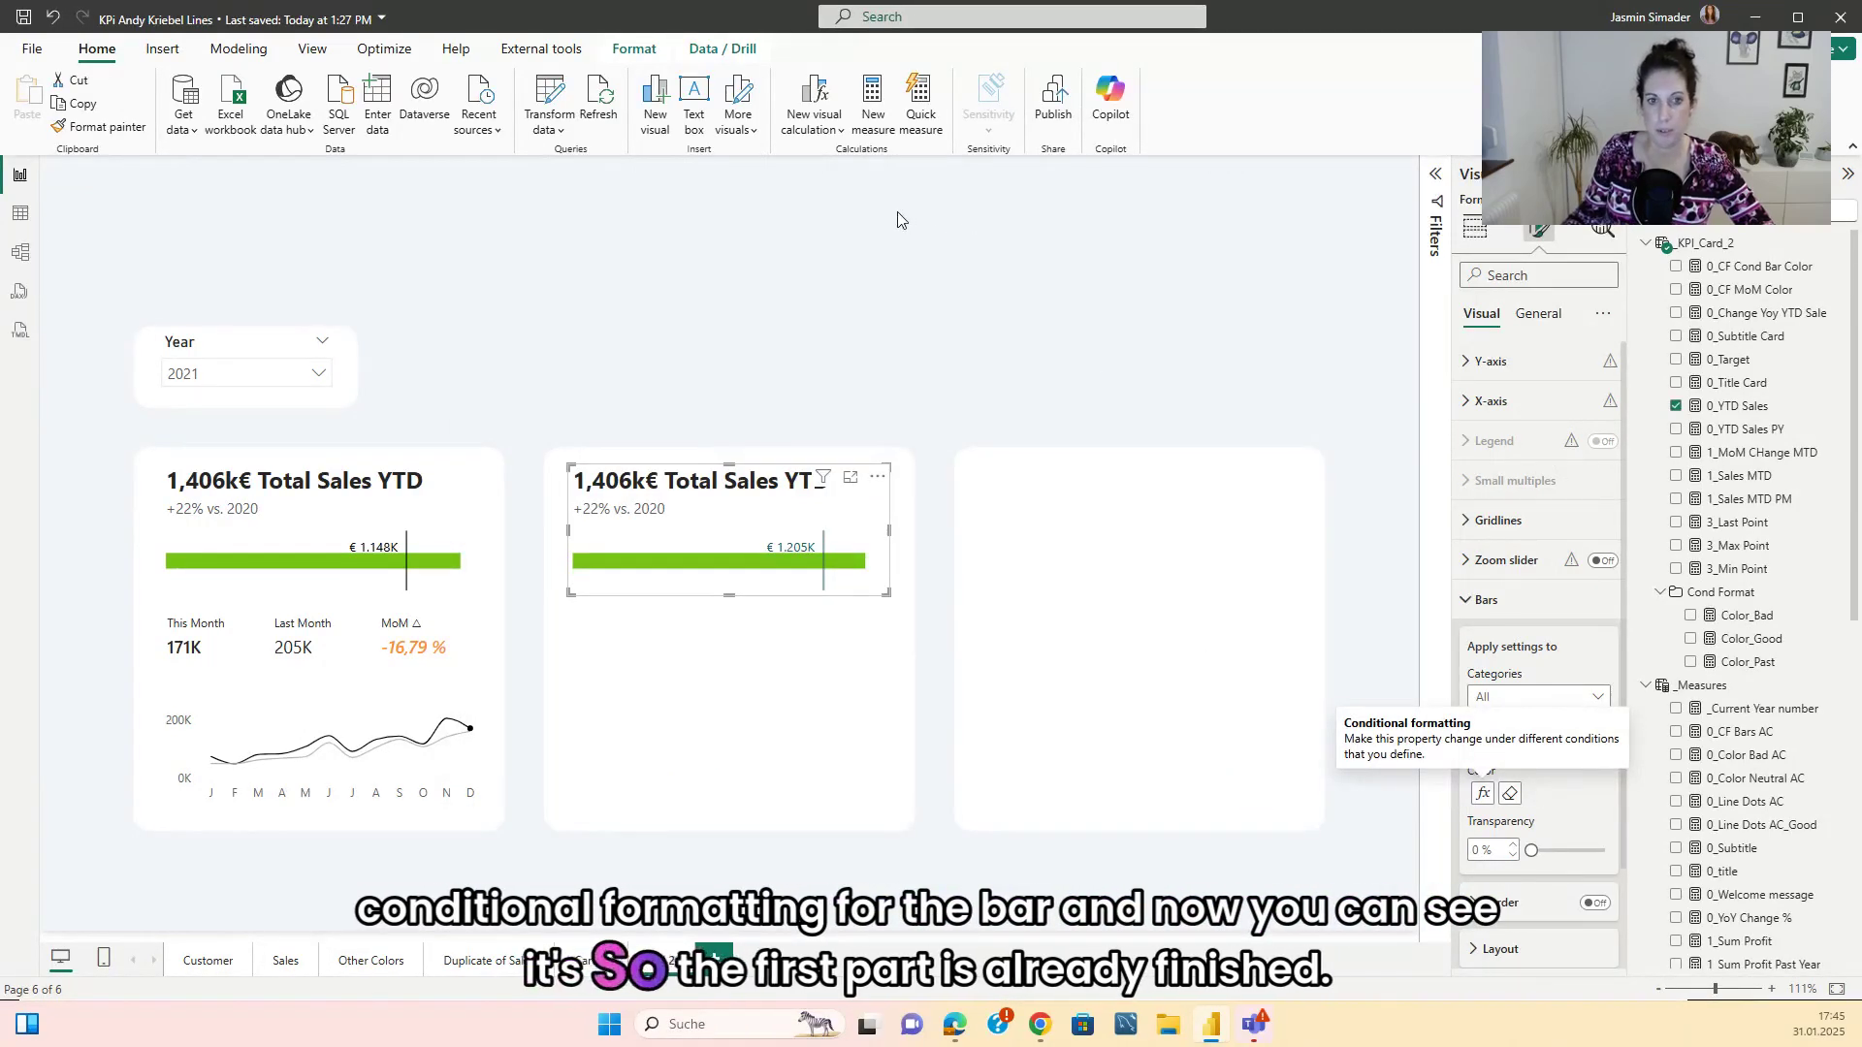
left_click(933, 229)
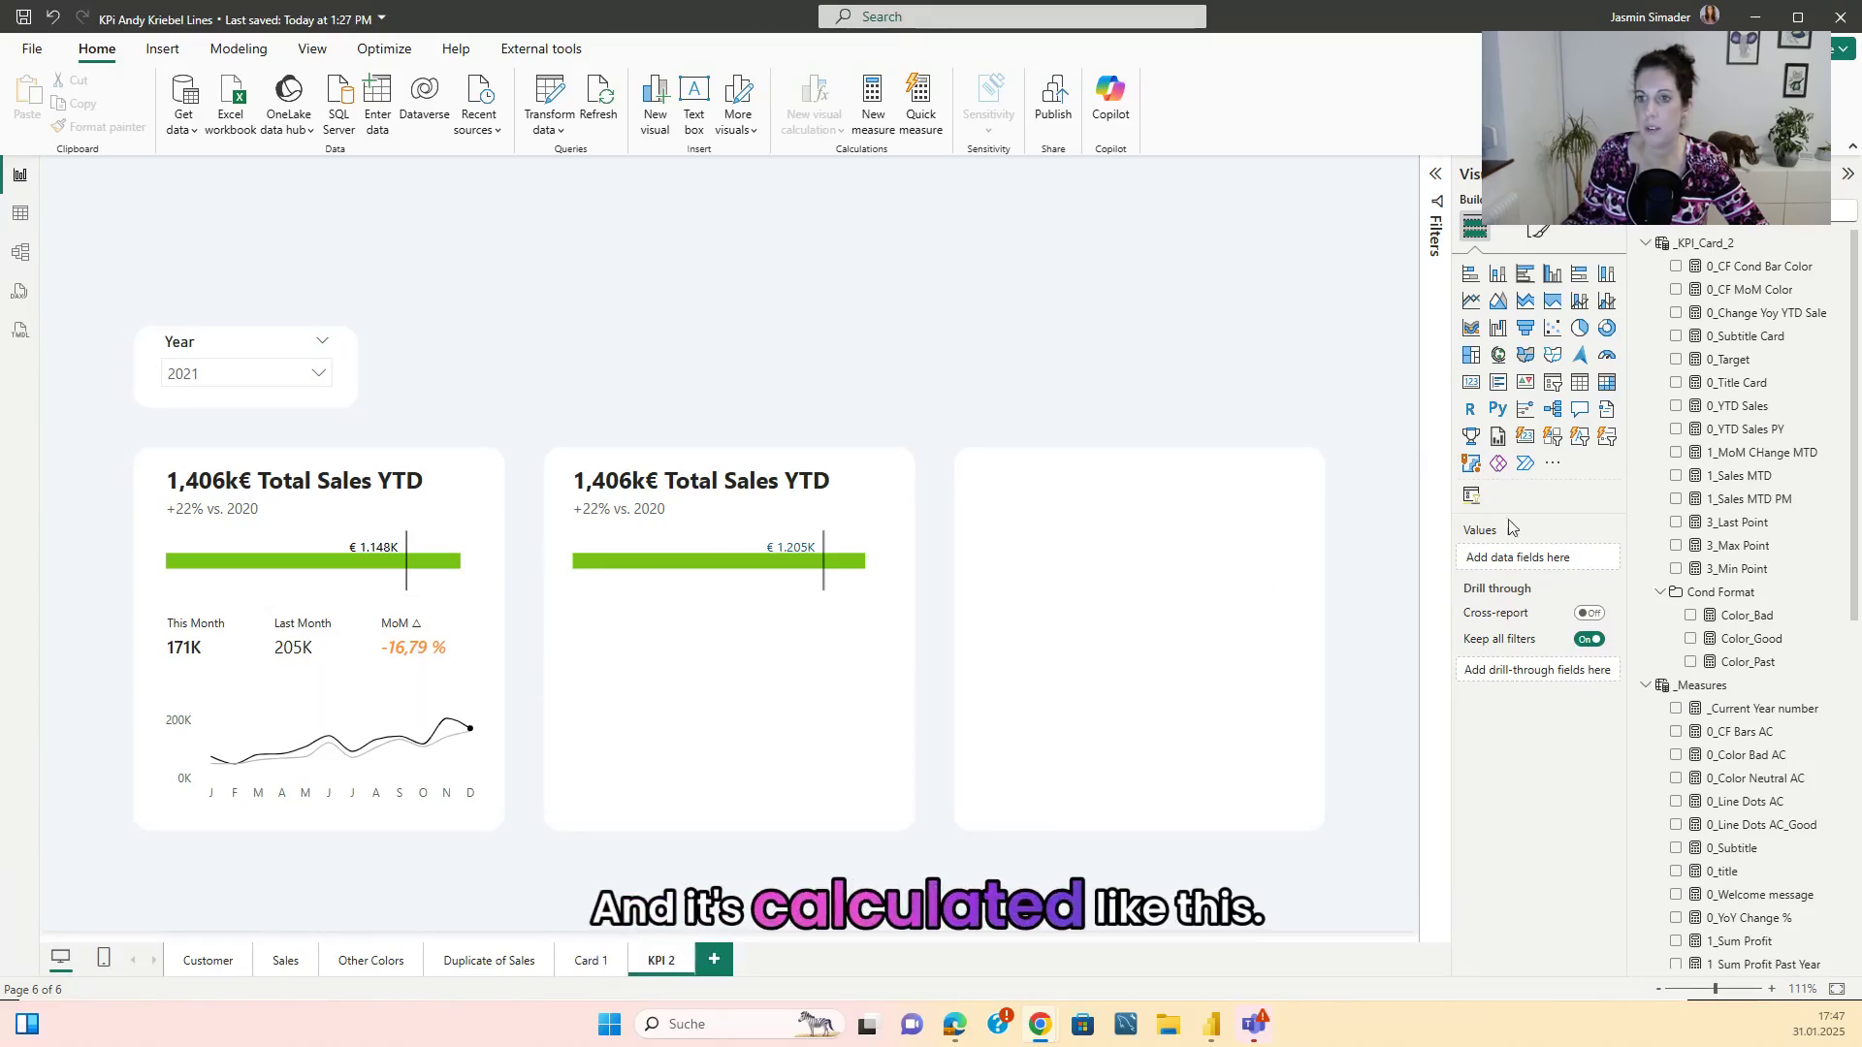
- Examine the formulas of the 1_Sales MTD, 1_Sales MTD PM and 1_MoM CHange MTD measures
left_click(1741, 475)
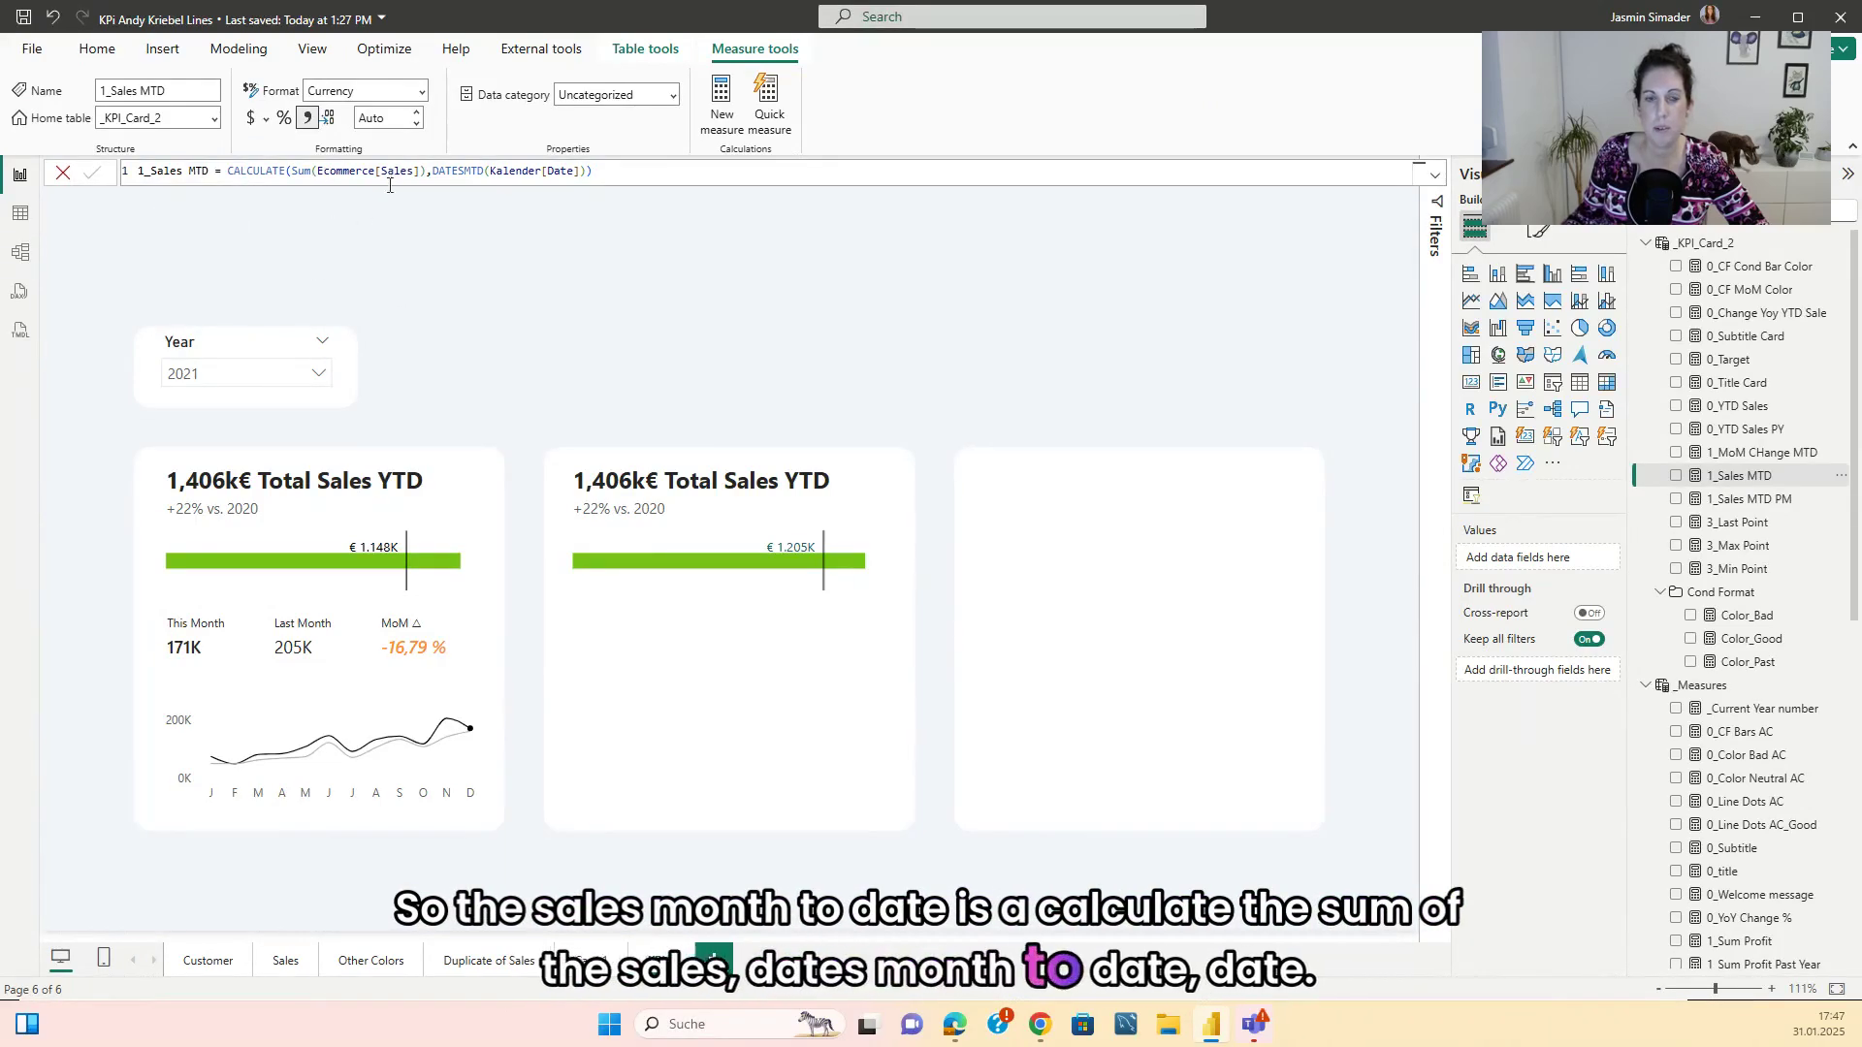
left_click(1757, 499)
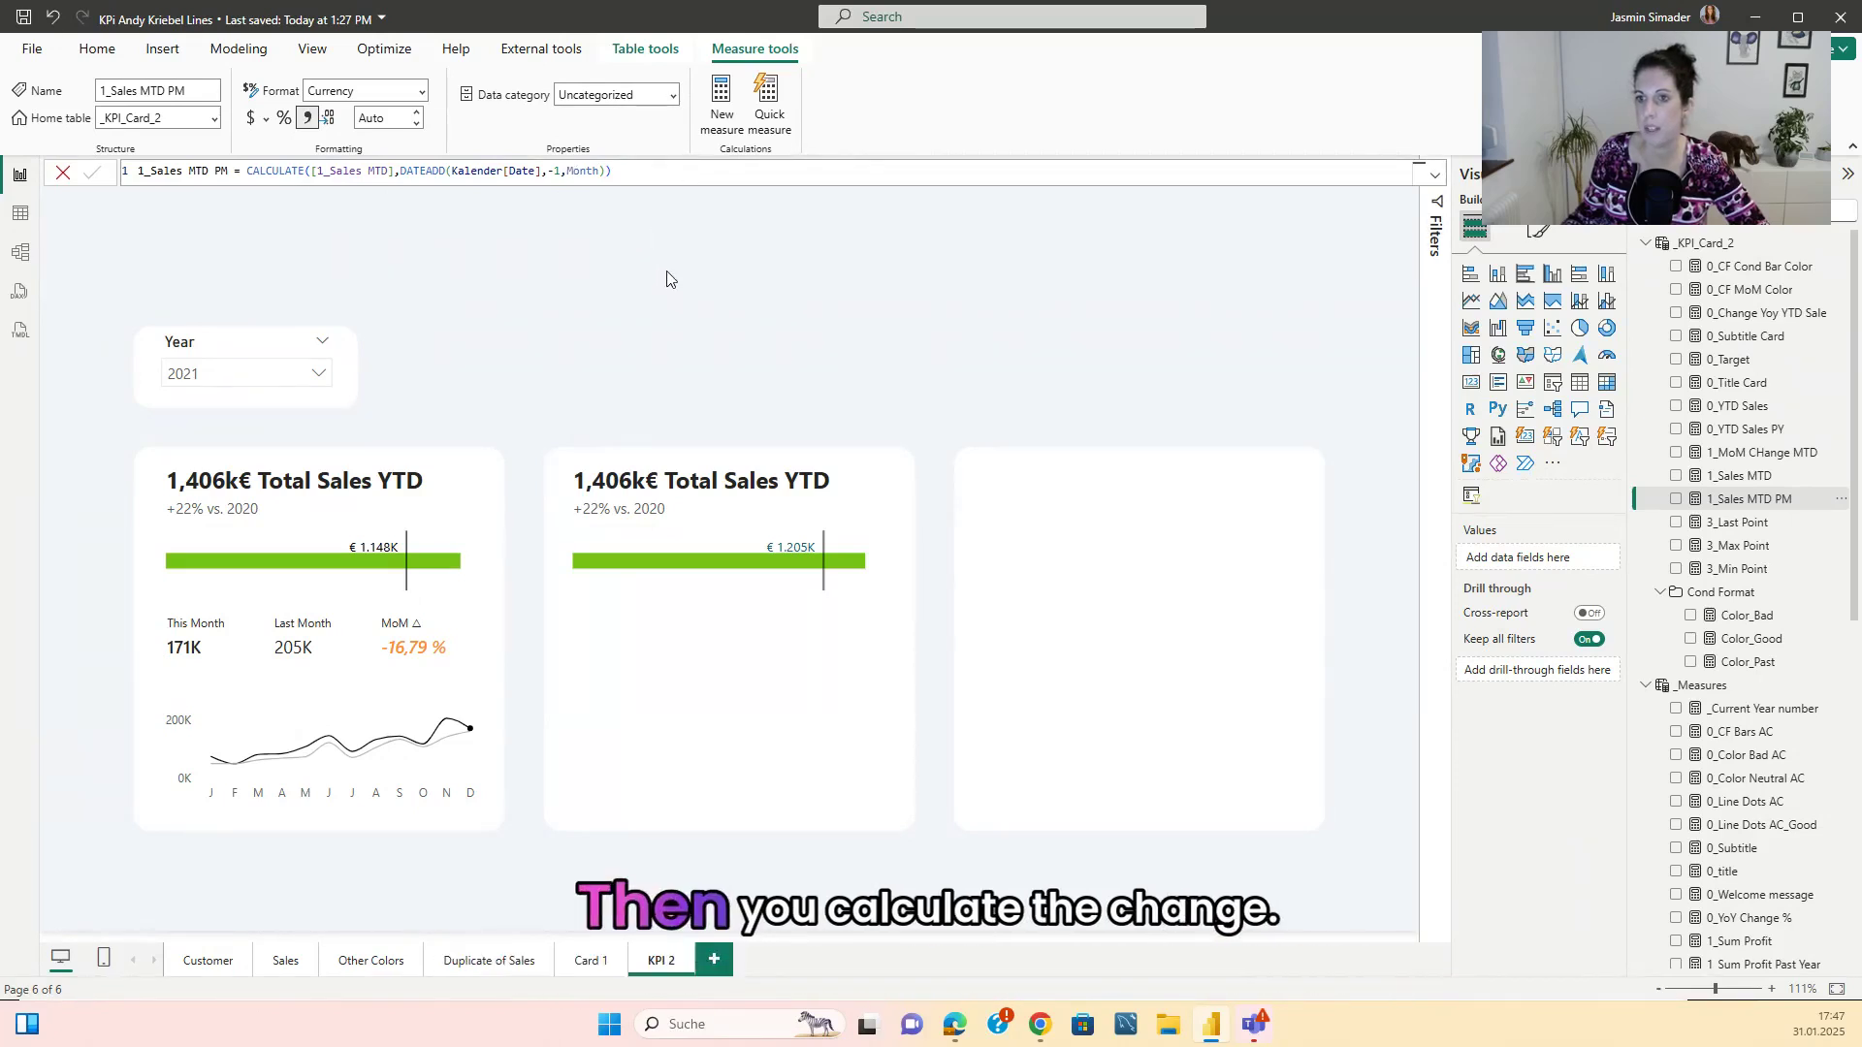
left_click(1758, 453)
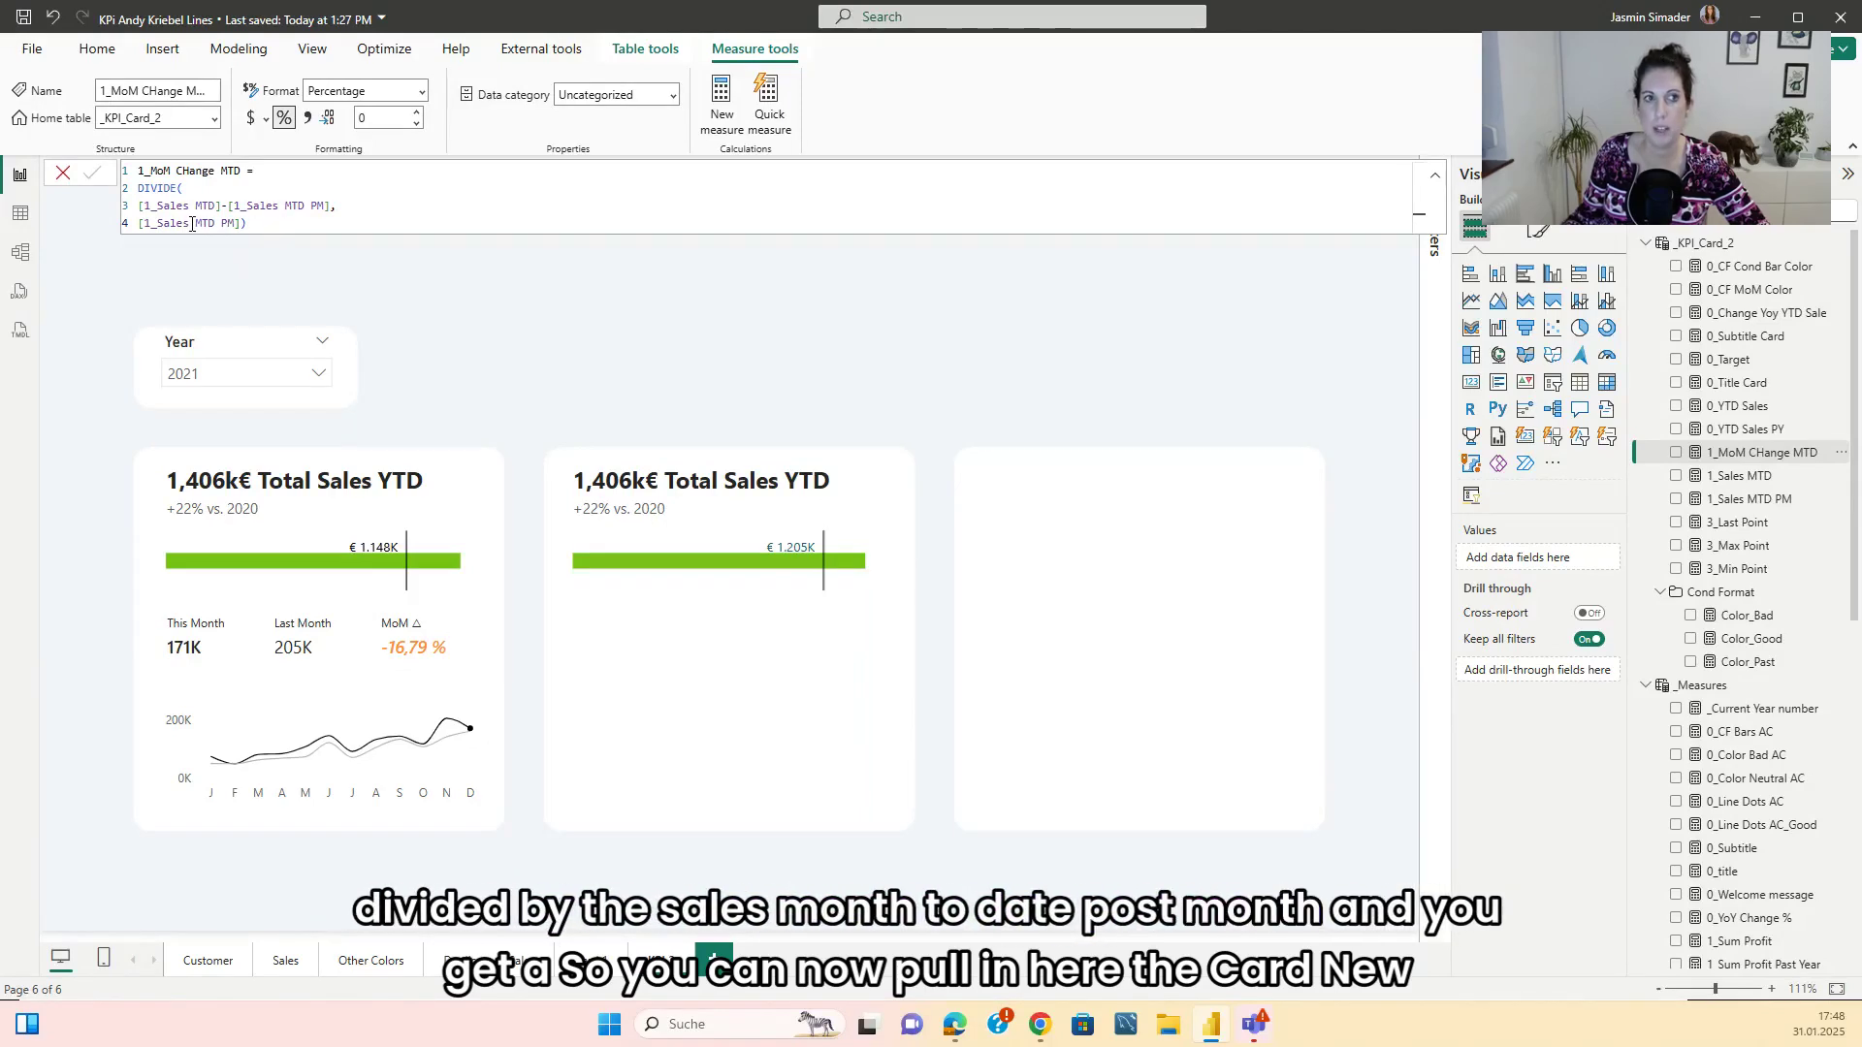
left_click(487, 319)
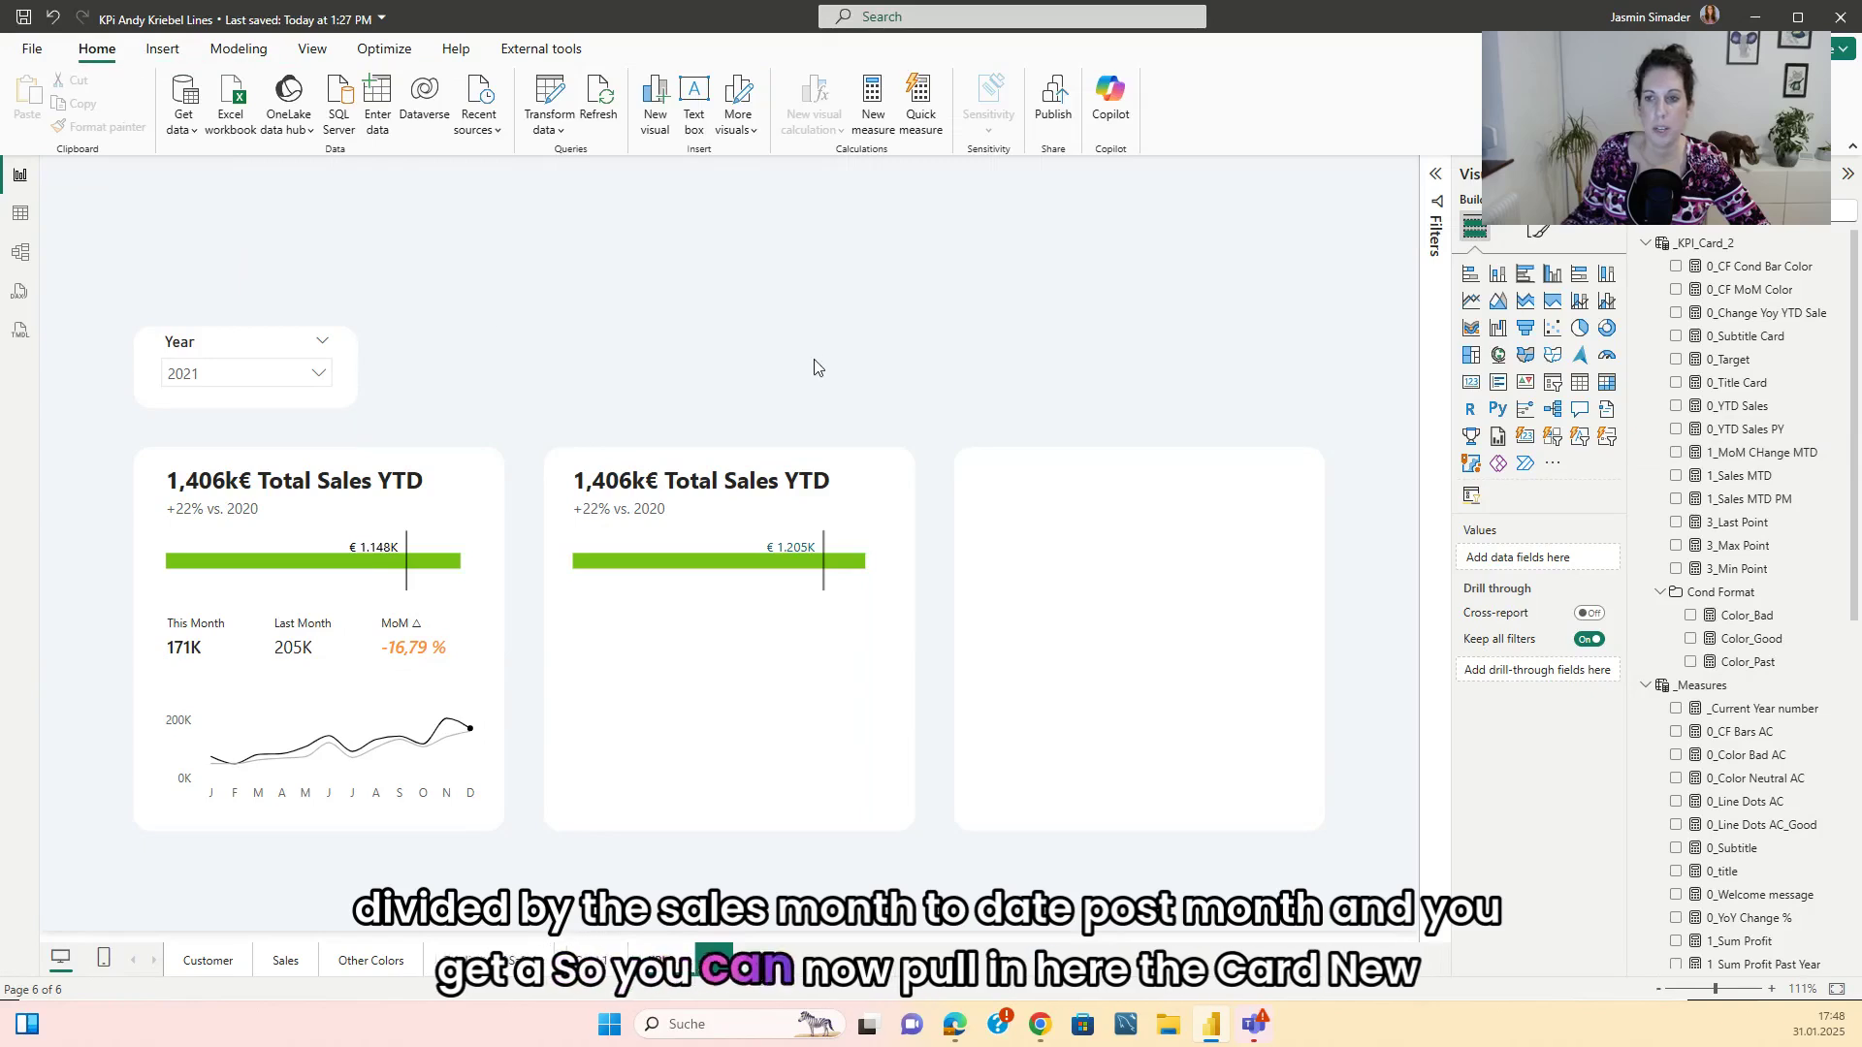
- Place a Card (new) visual directly beneath the middle card's bar chart, matching the chart's width with a reduced height
left_click(1526, 436)
left_click_drag(250, 276, 665, 713)
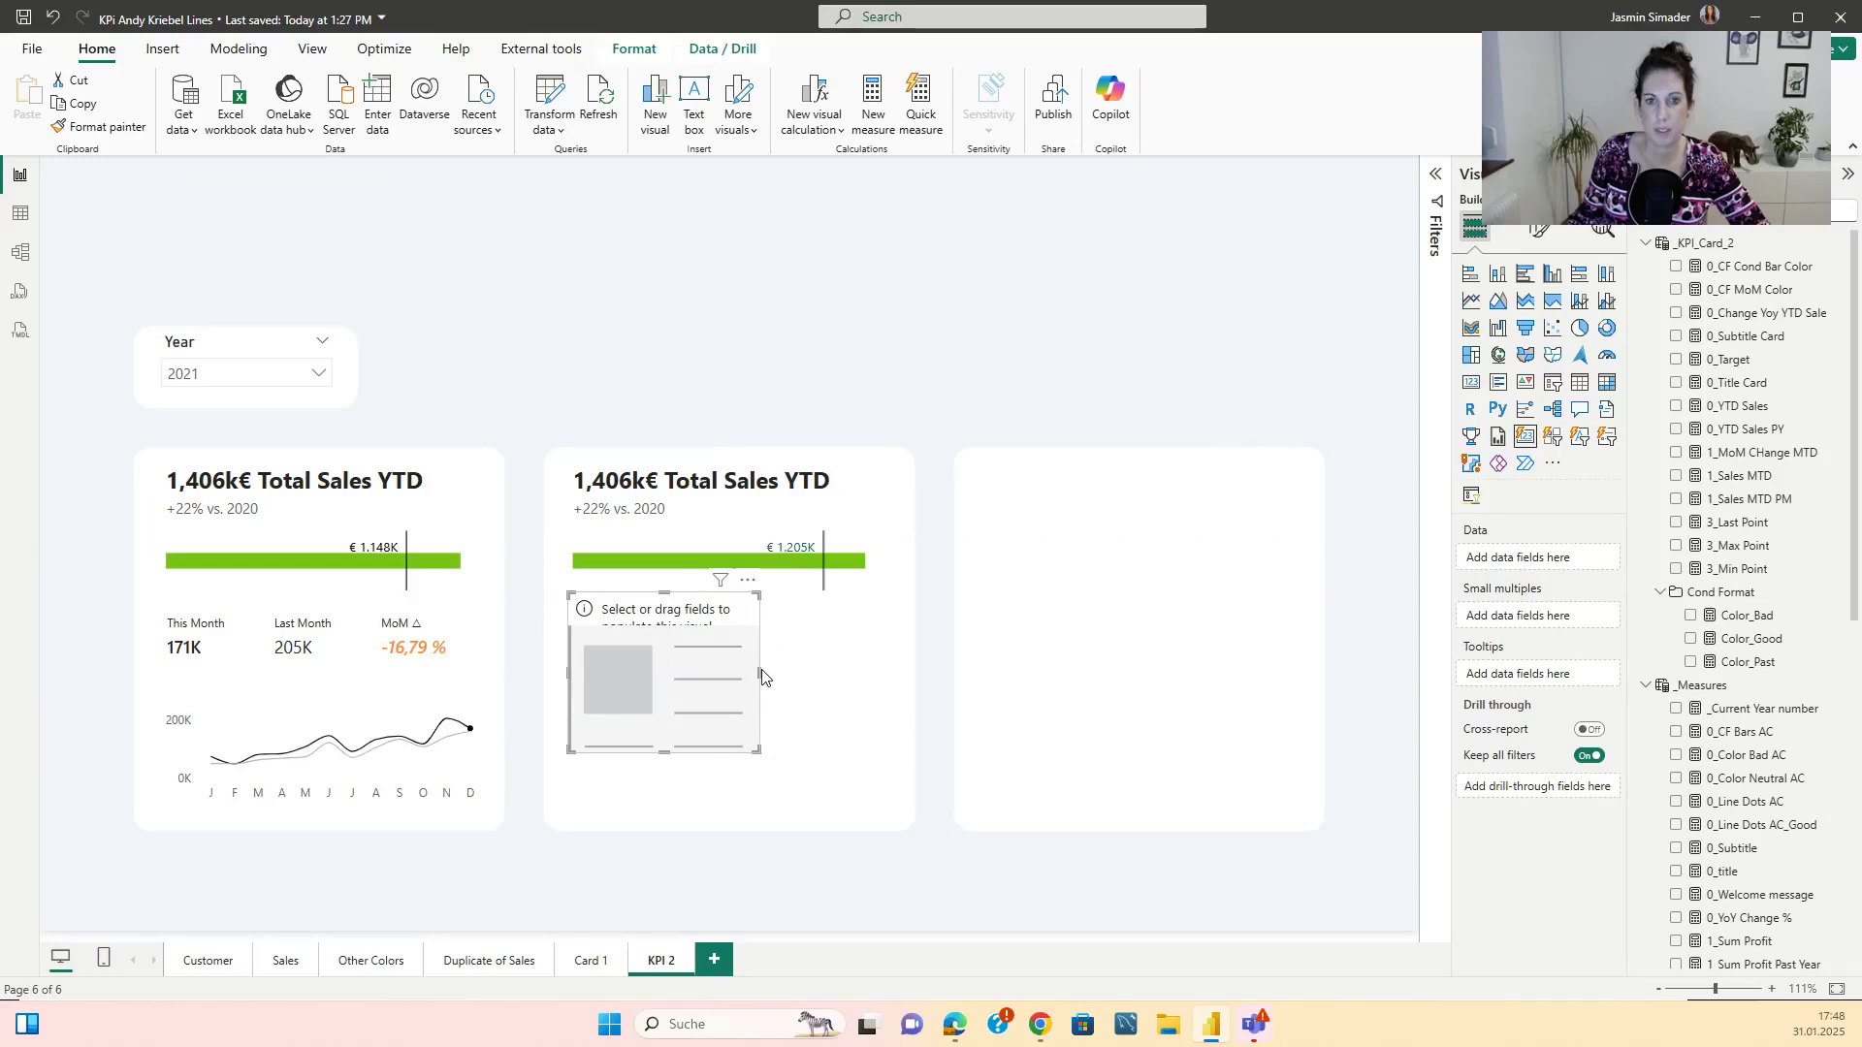
left_click_drag(760, 672, 872, 676)
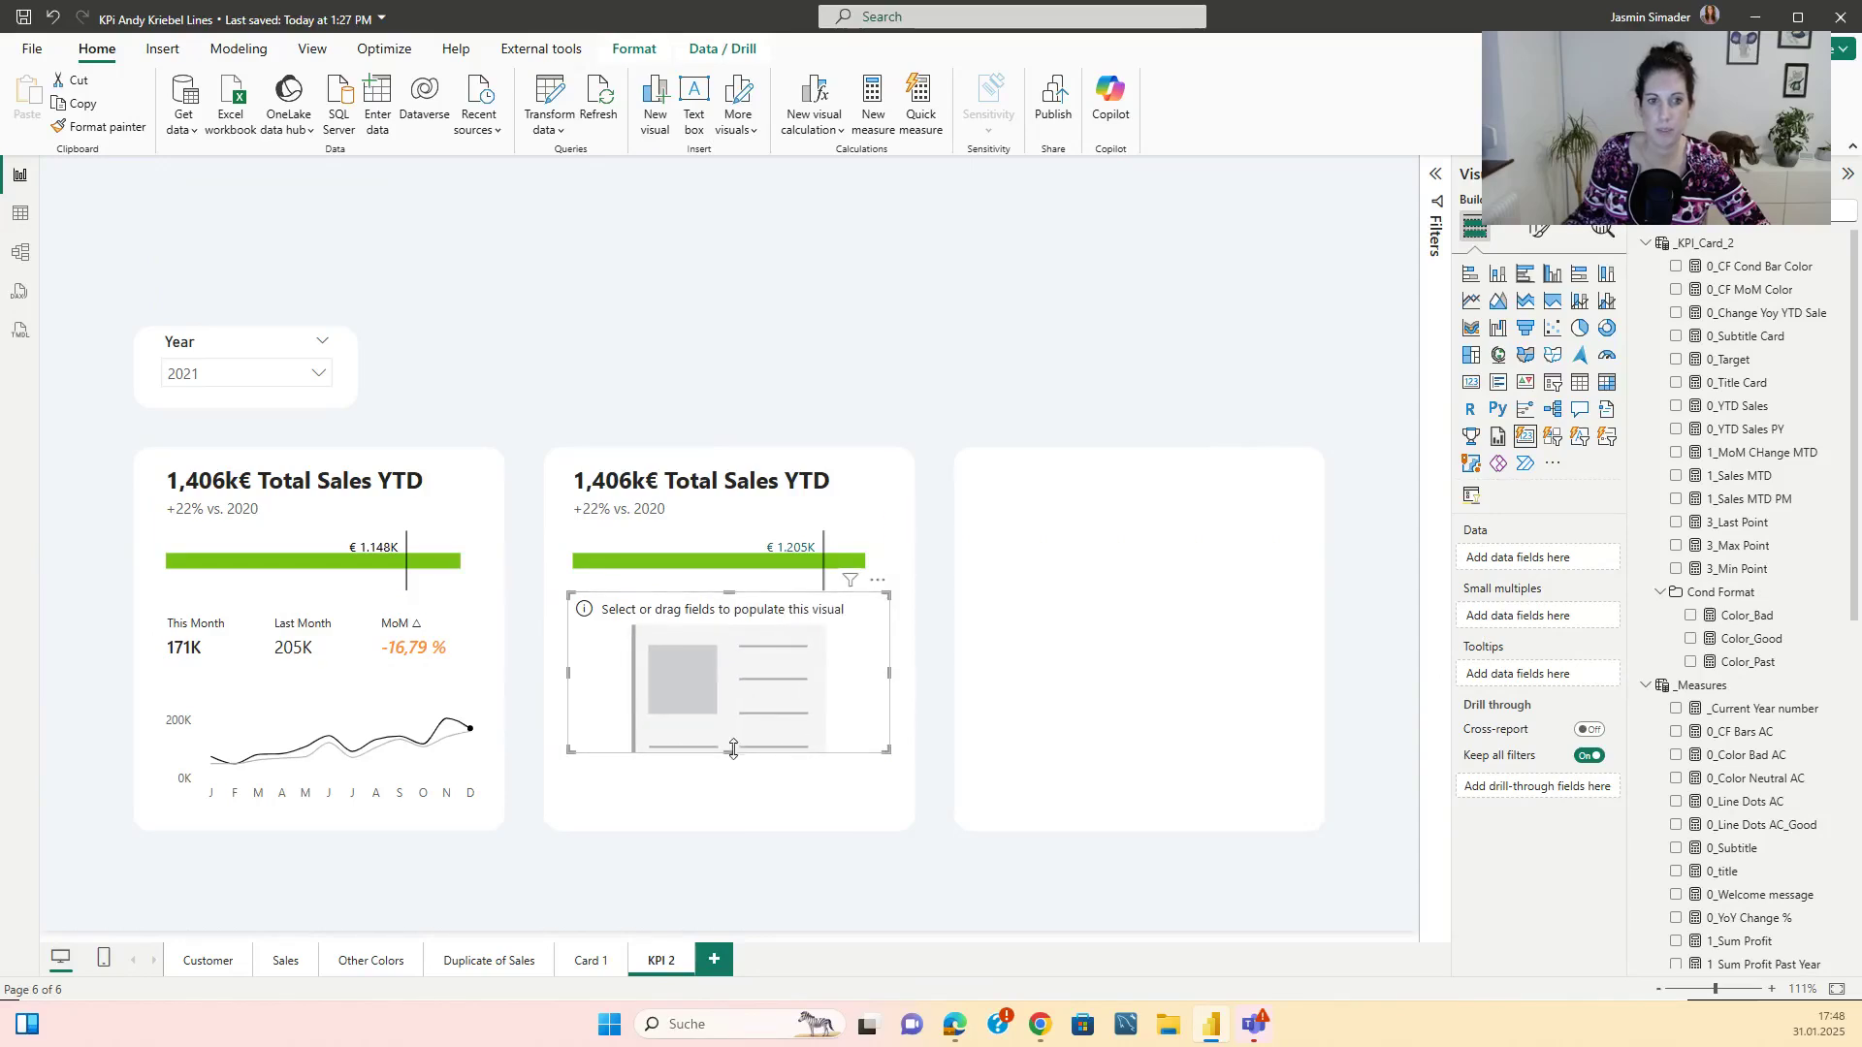
left_click_drag(729, 752, 729, 671)
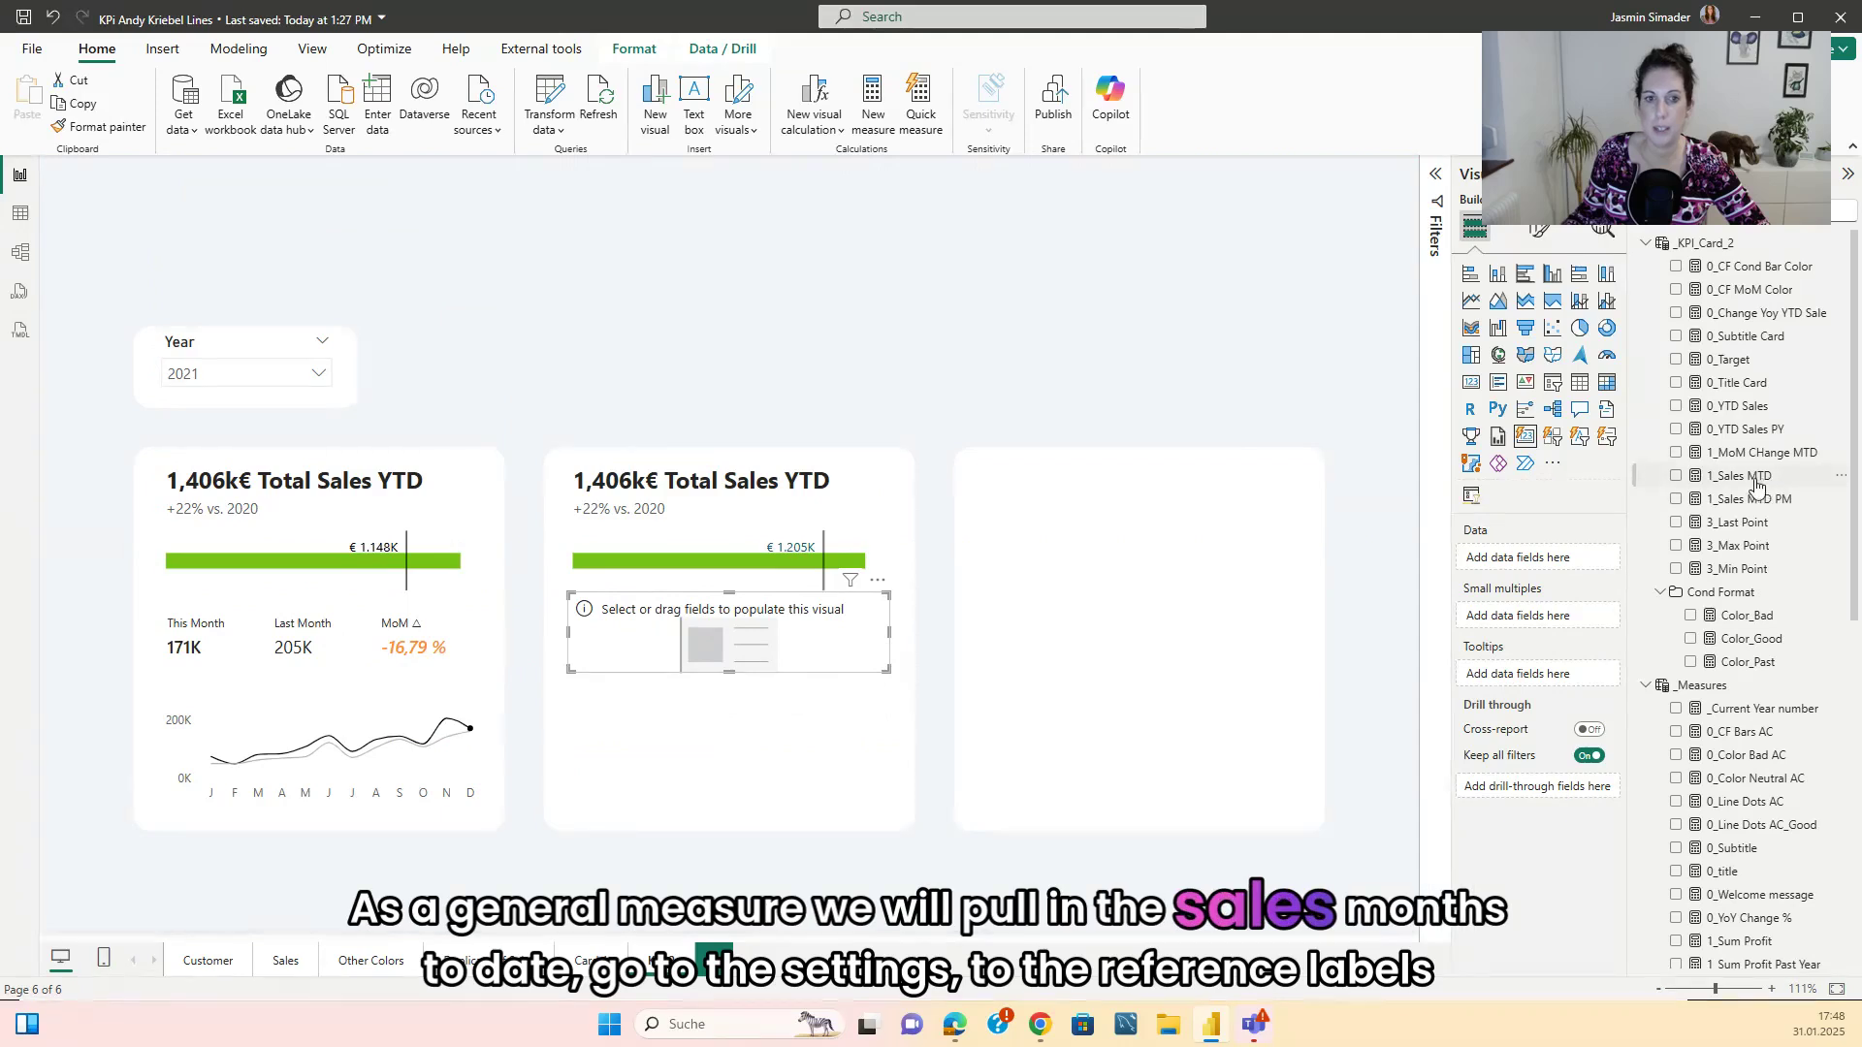
- Fill the new card visual with 1_Sales MTD and add 1_Sales MTD, 1_Sales MTD PM and 1_MoM CHange MTD as its reference labels
left_click_drag(1750, 477, 727, 636)
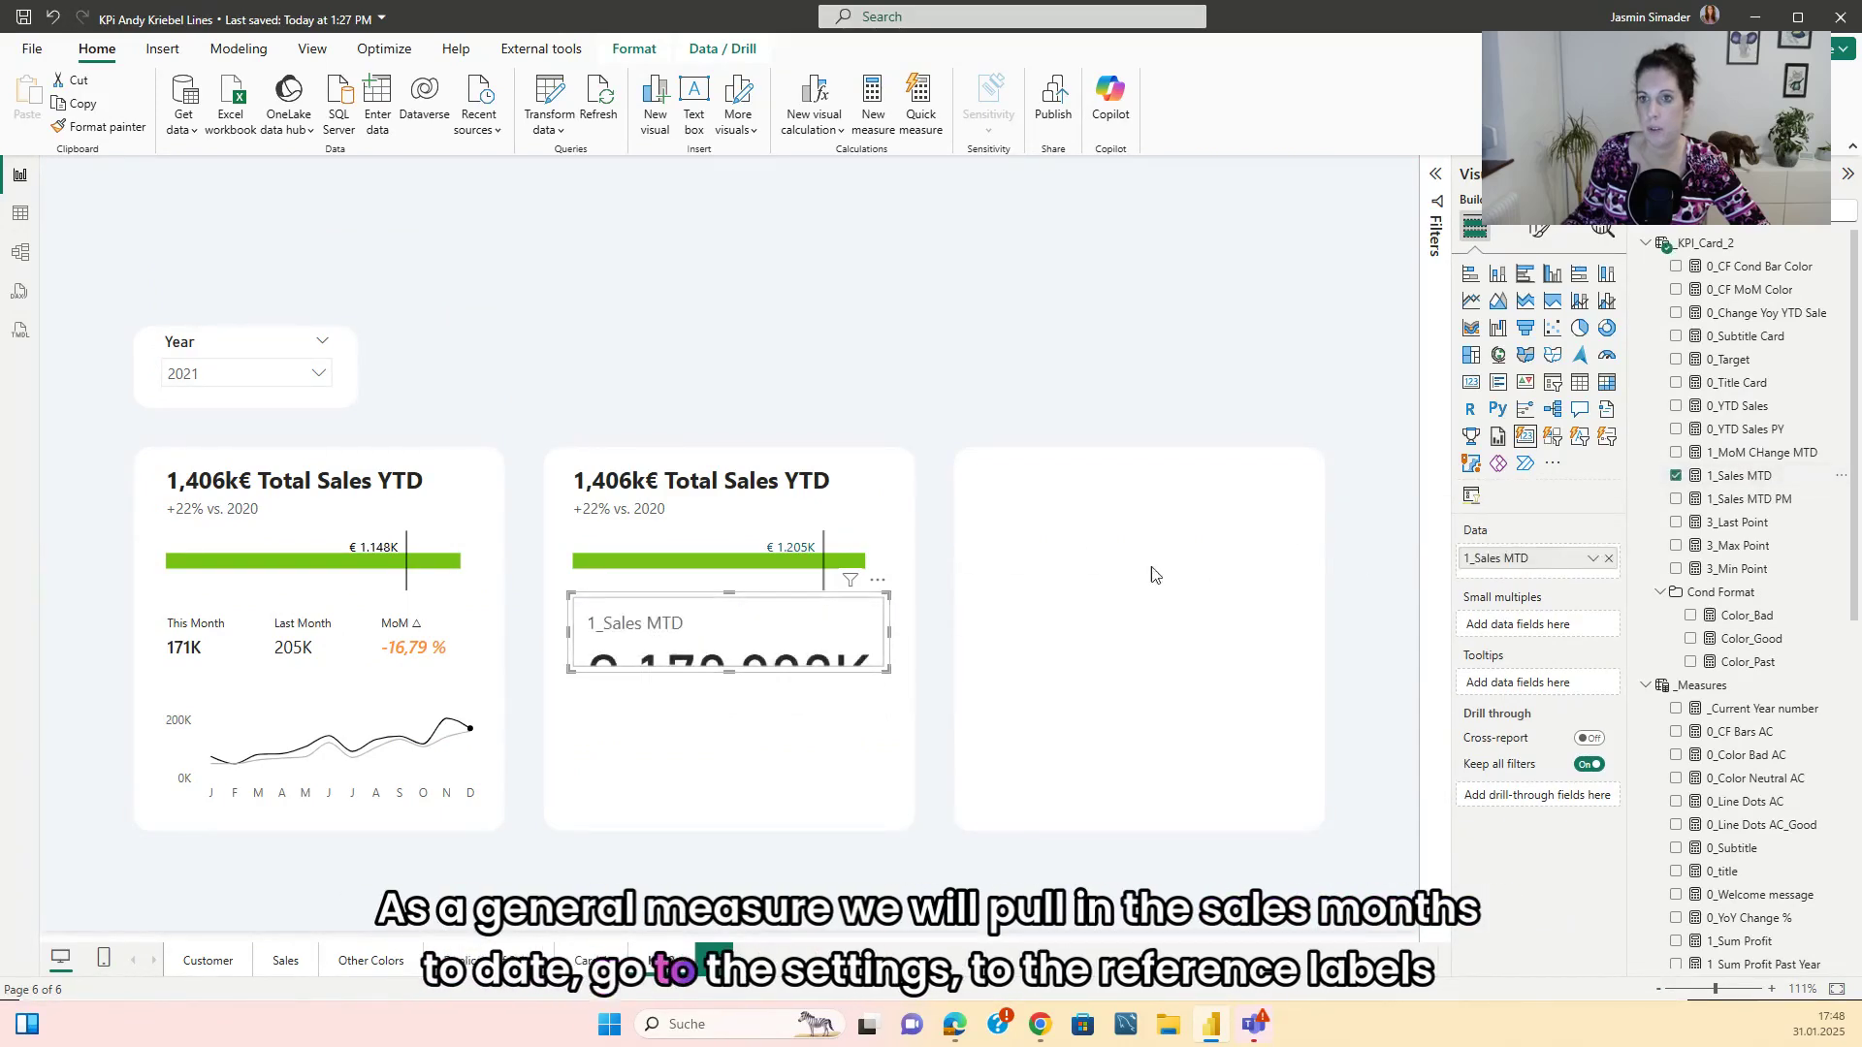
left_click(1539, 230)
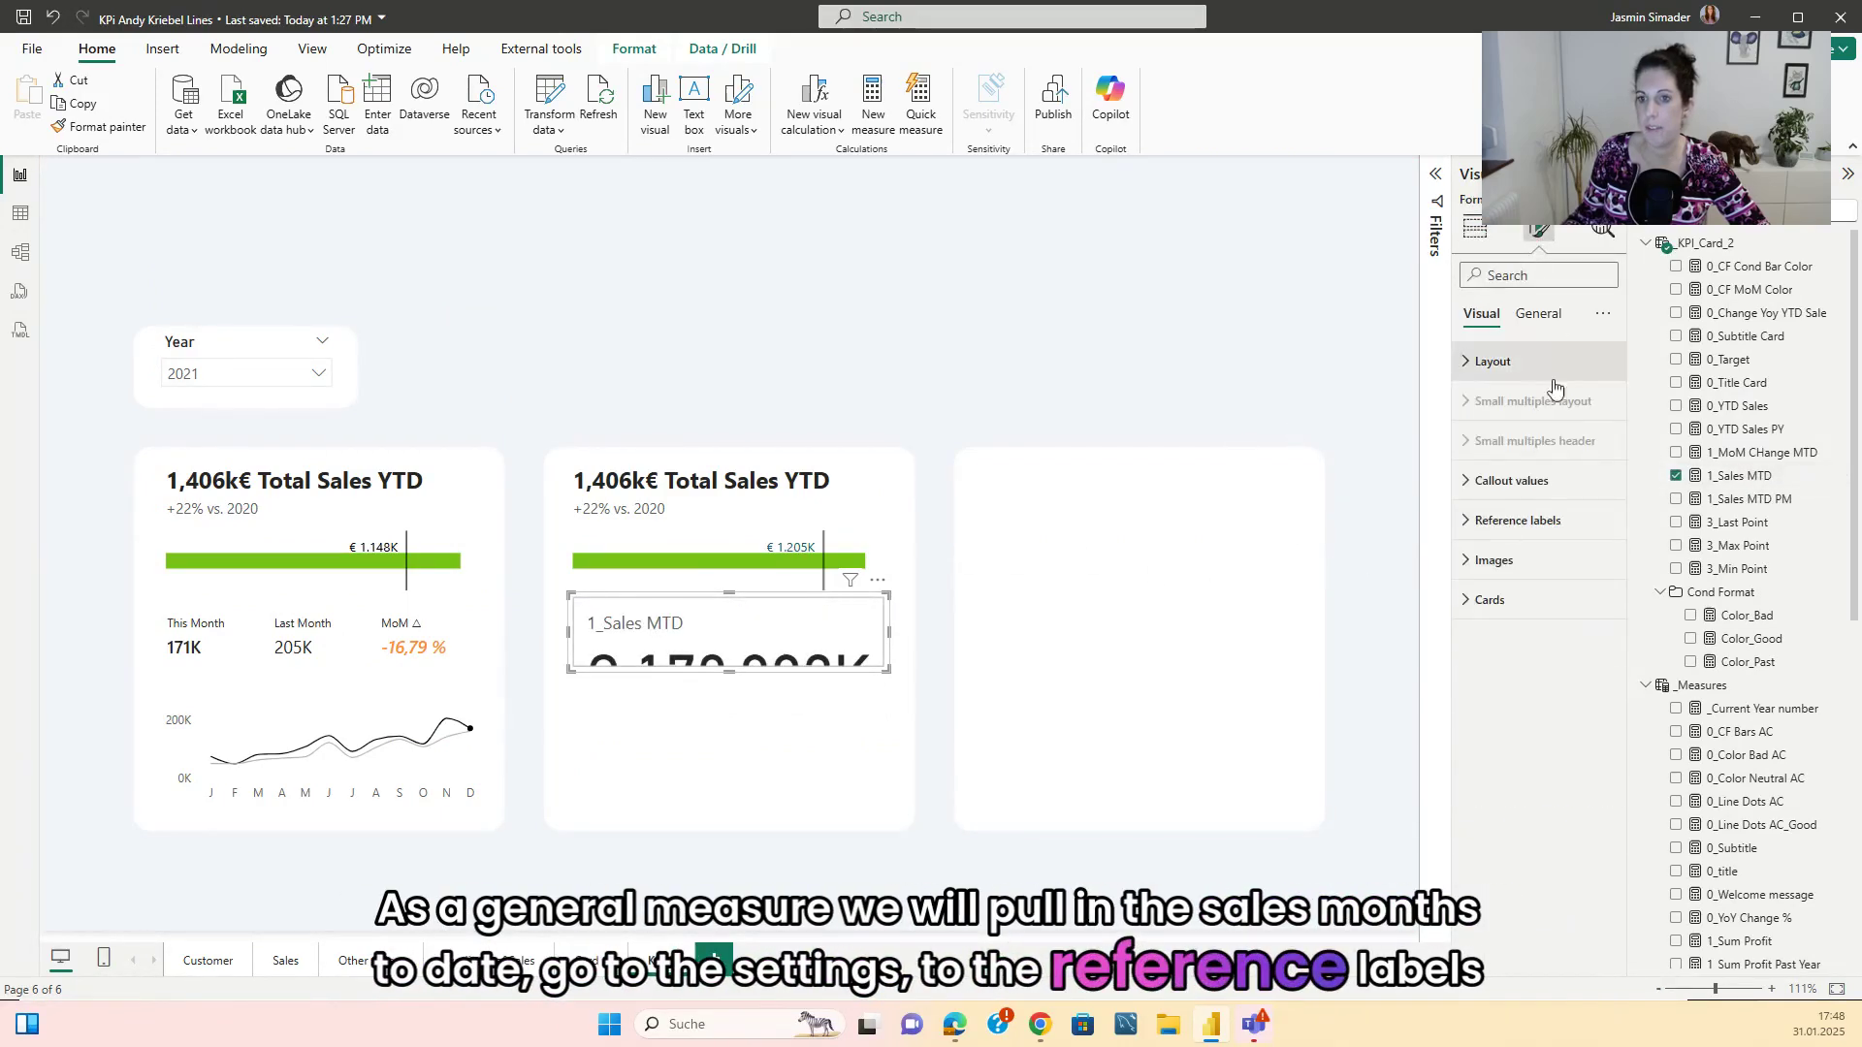
left_click(1464, 523)
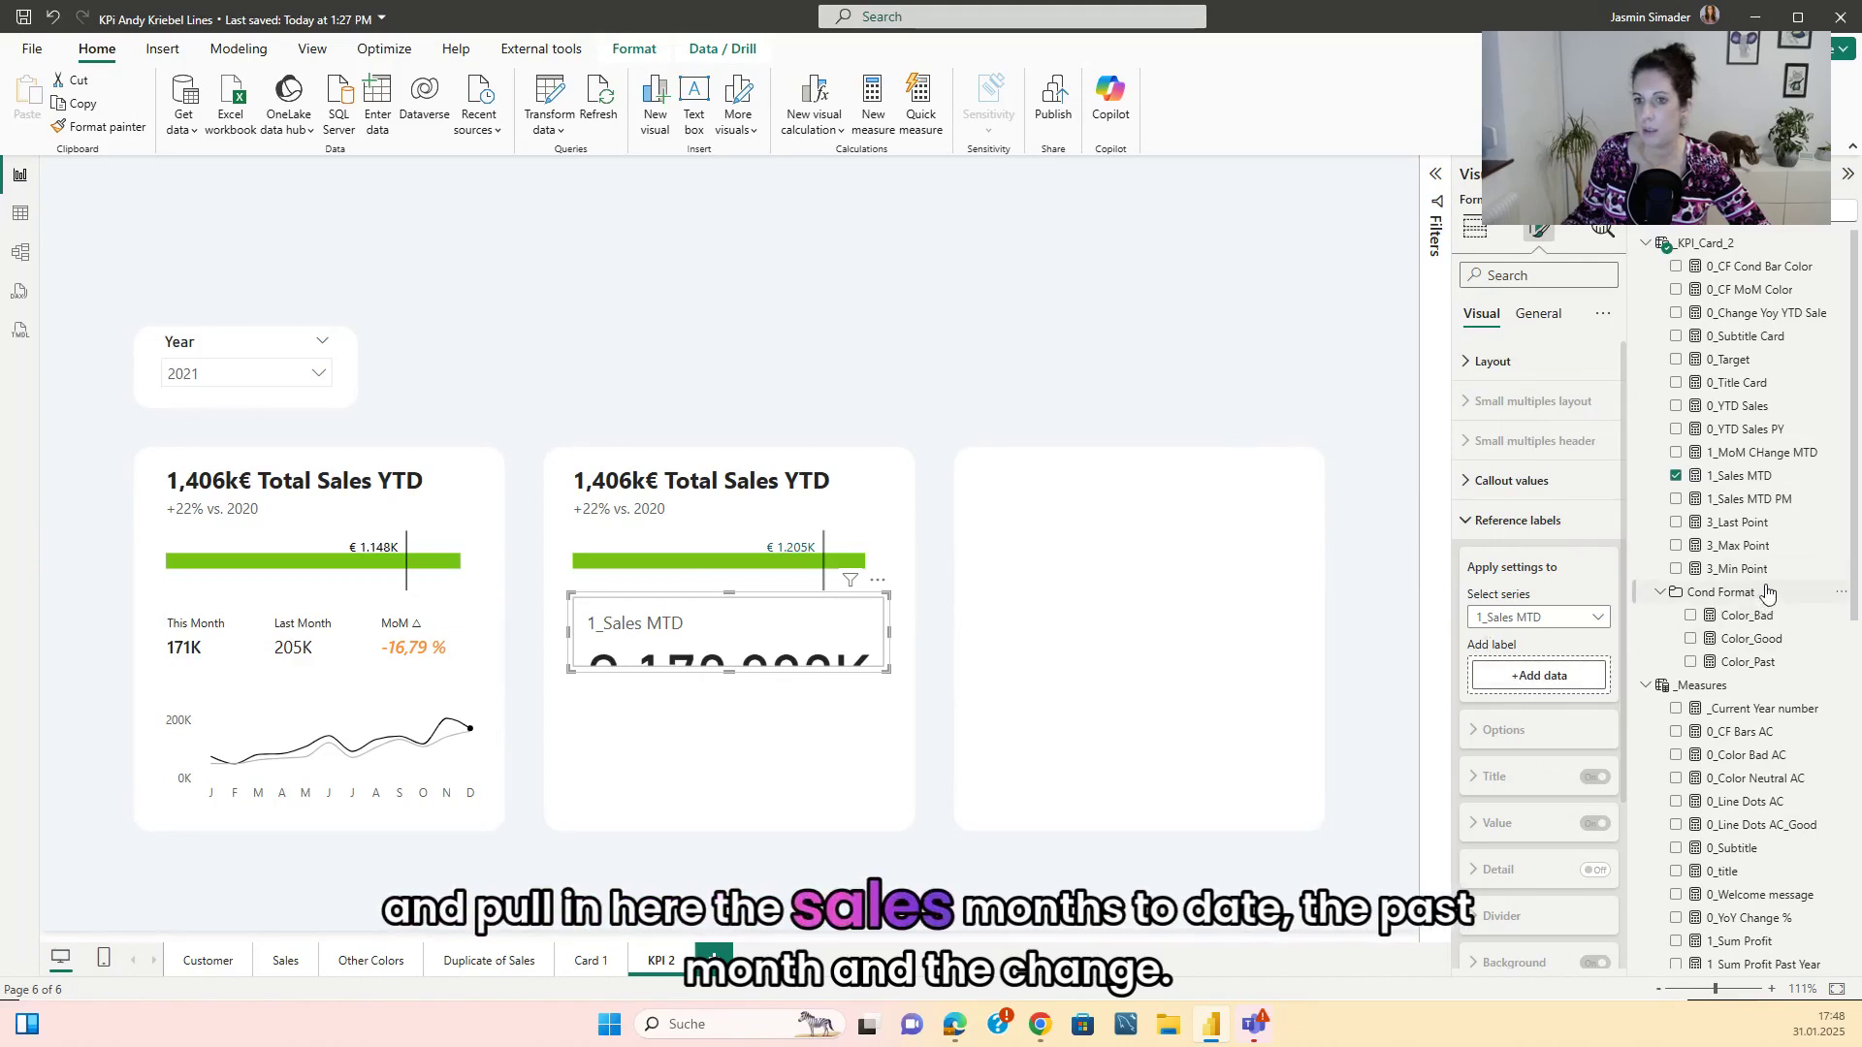
left_click_drag(1739, 475, 1537, 679)
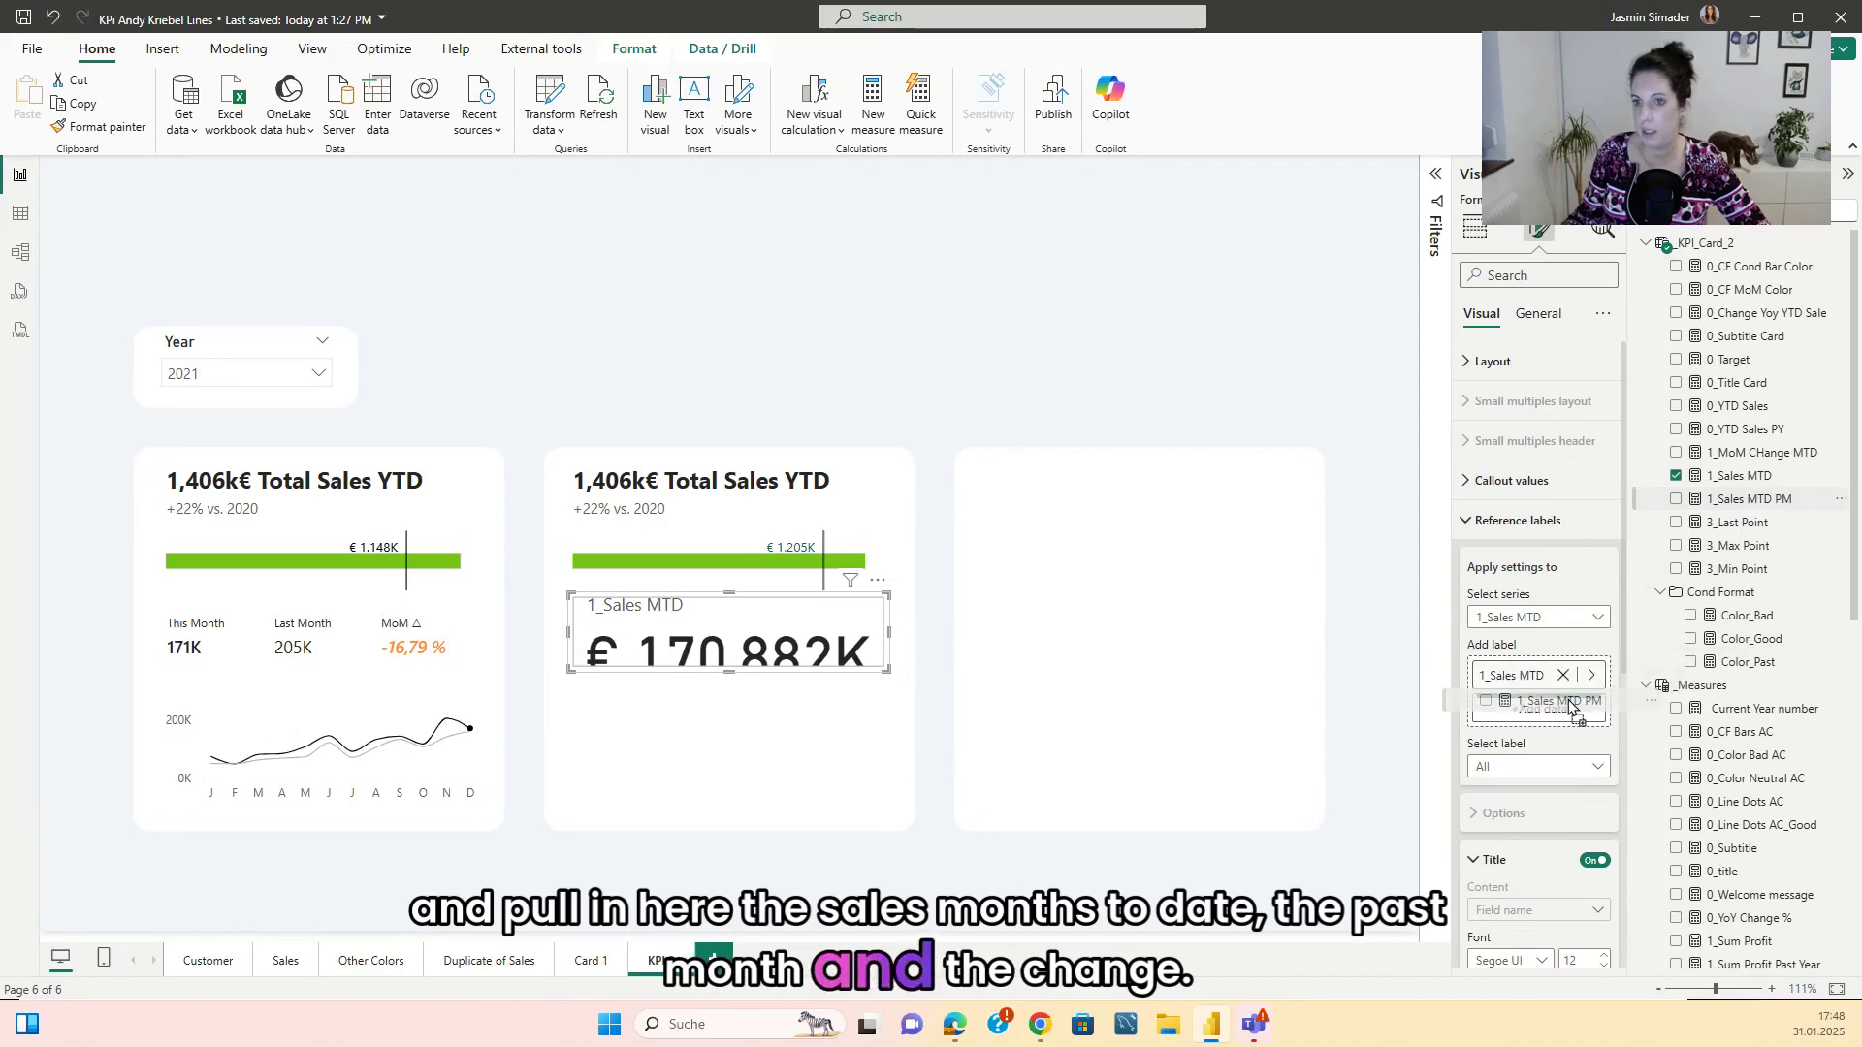
left_click_drag(1756, 453, 1693, 550)
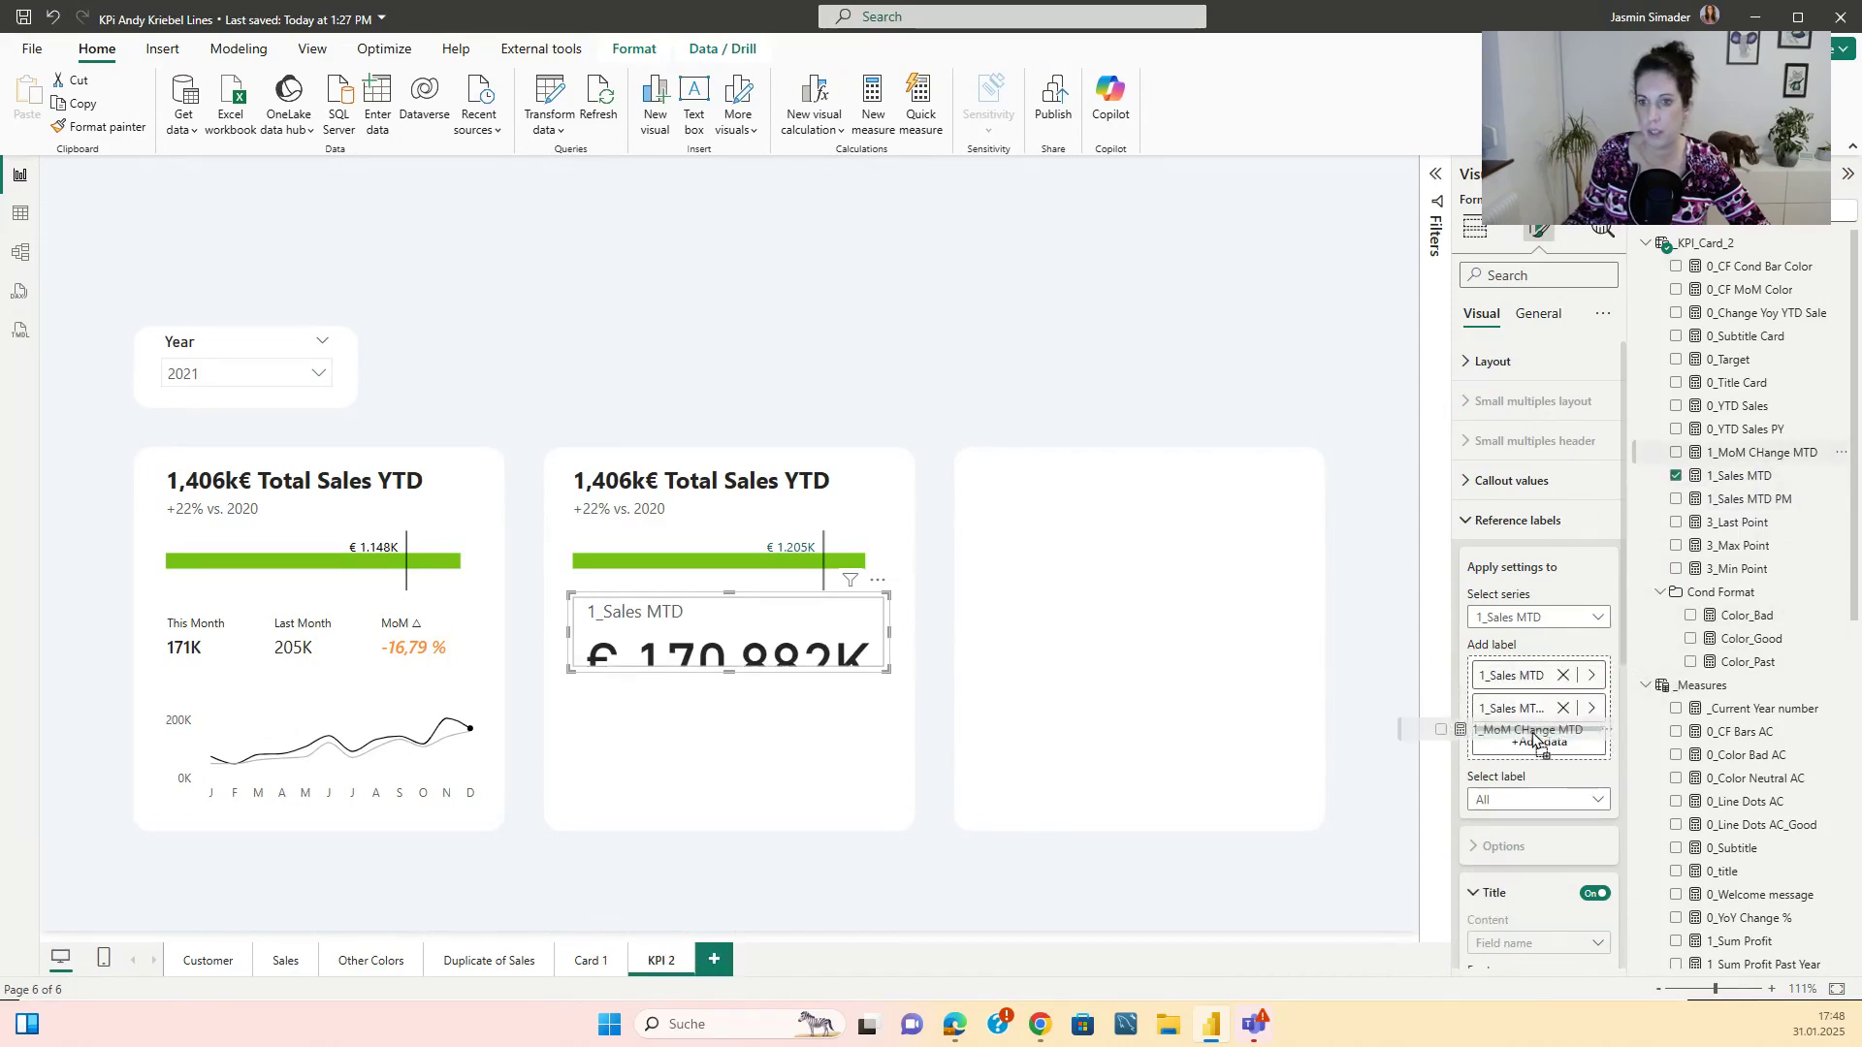
left_click_drag(1535, 739, 1542, 734)
scroll(1556, 706, "down", 3)
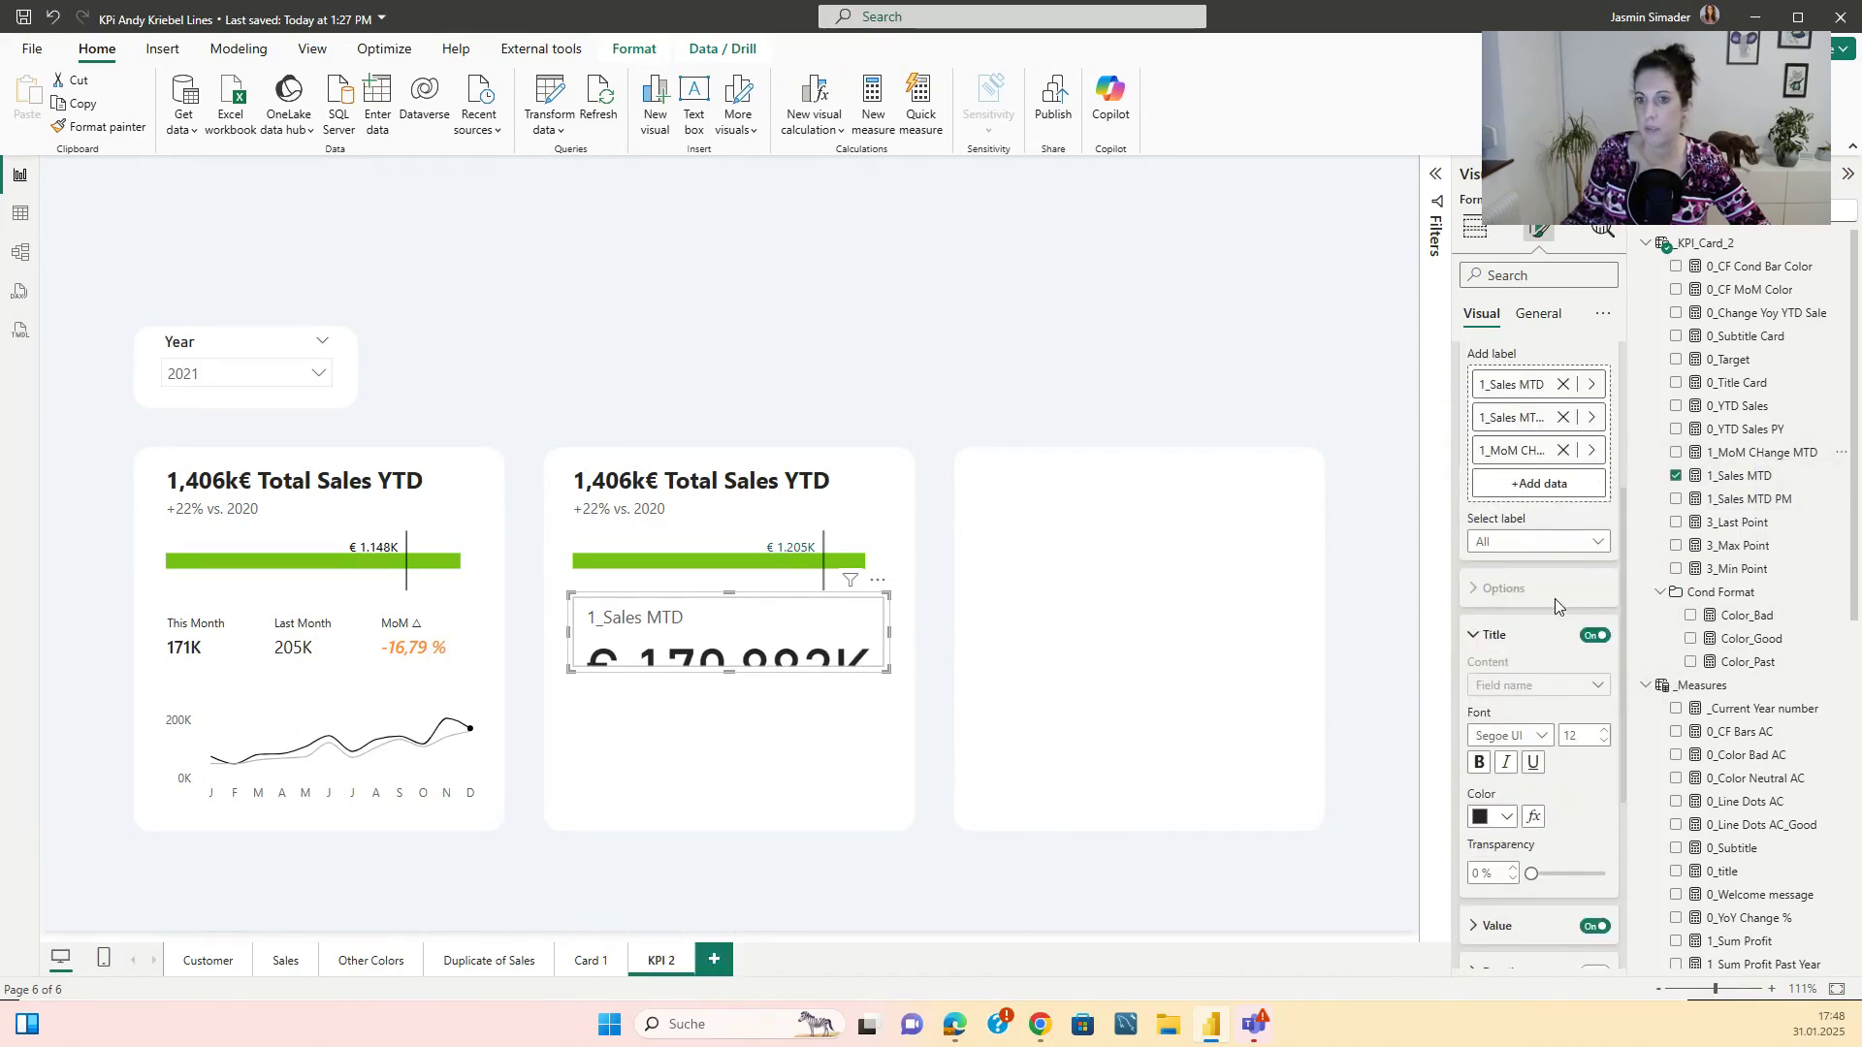
scroll(1535, 595, "up", 3)
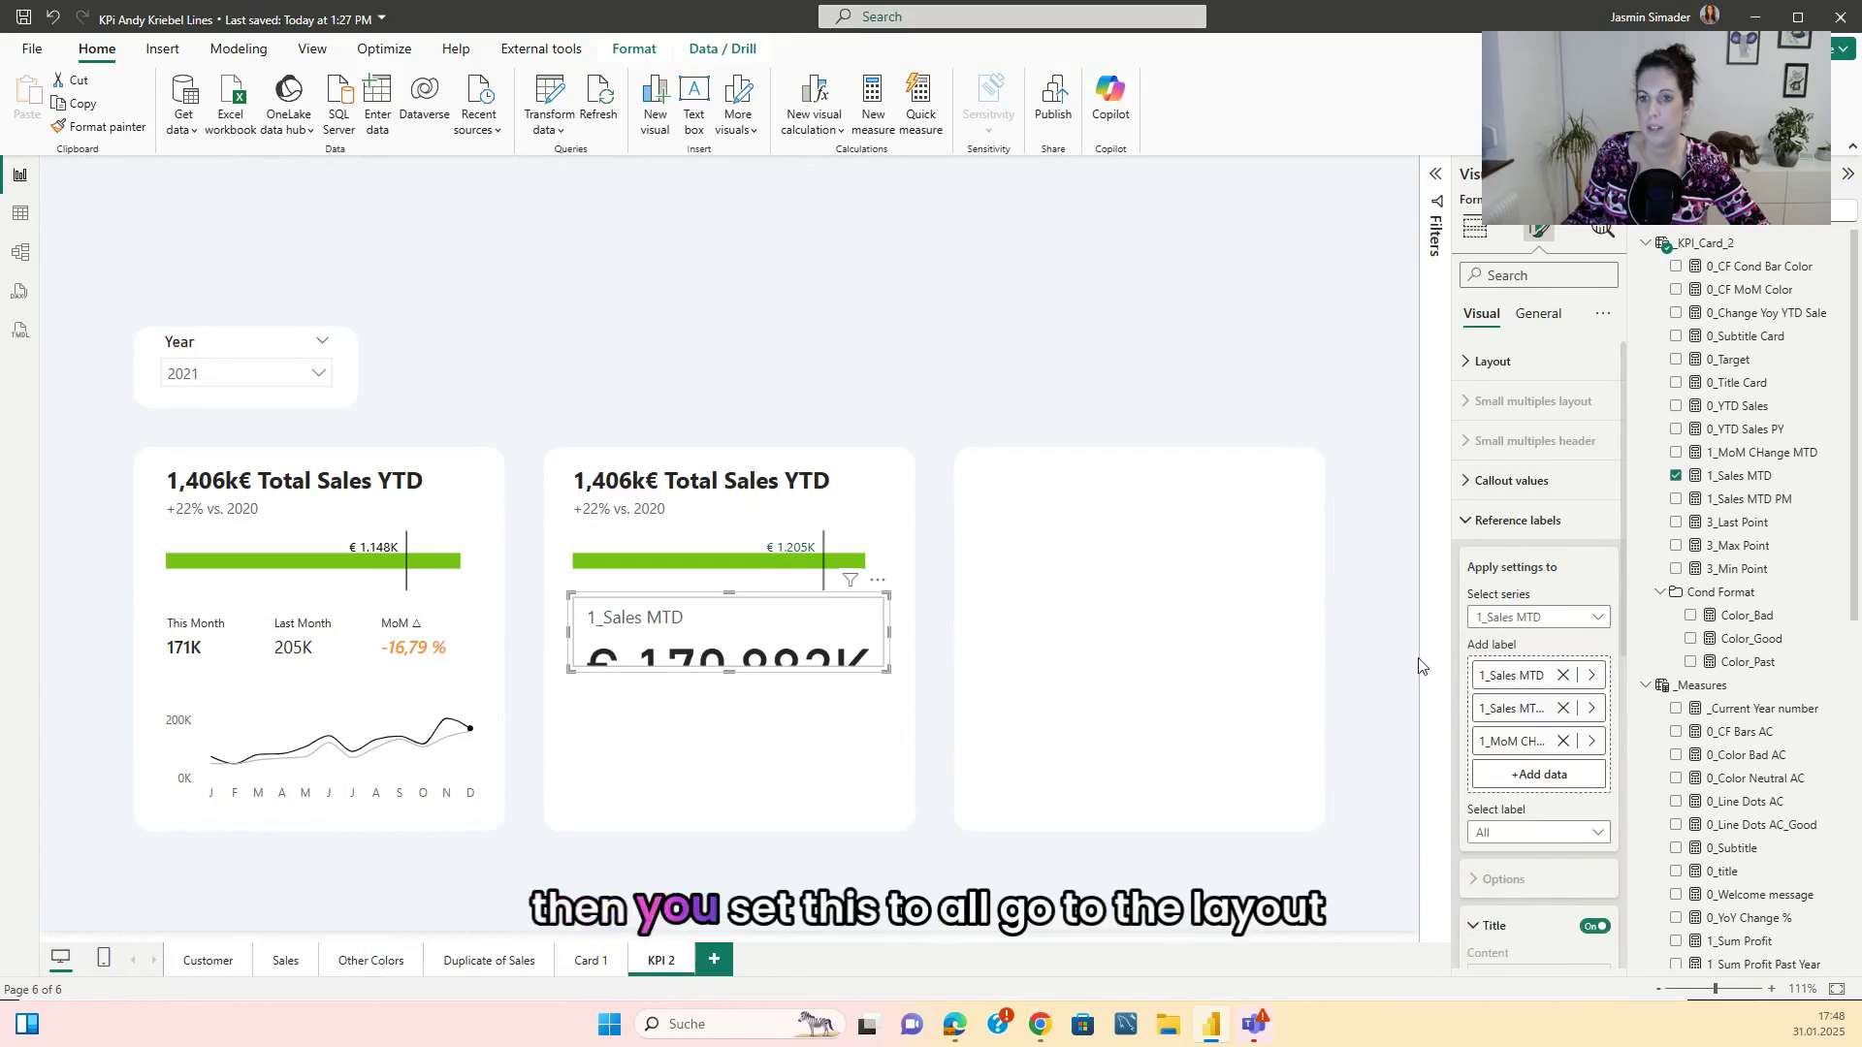
- Arrange the new card's reference labels in columns, with the settings applied to all series
left_click(1538, 618)
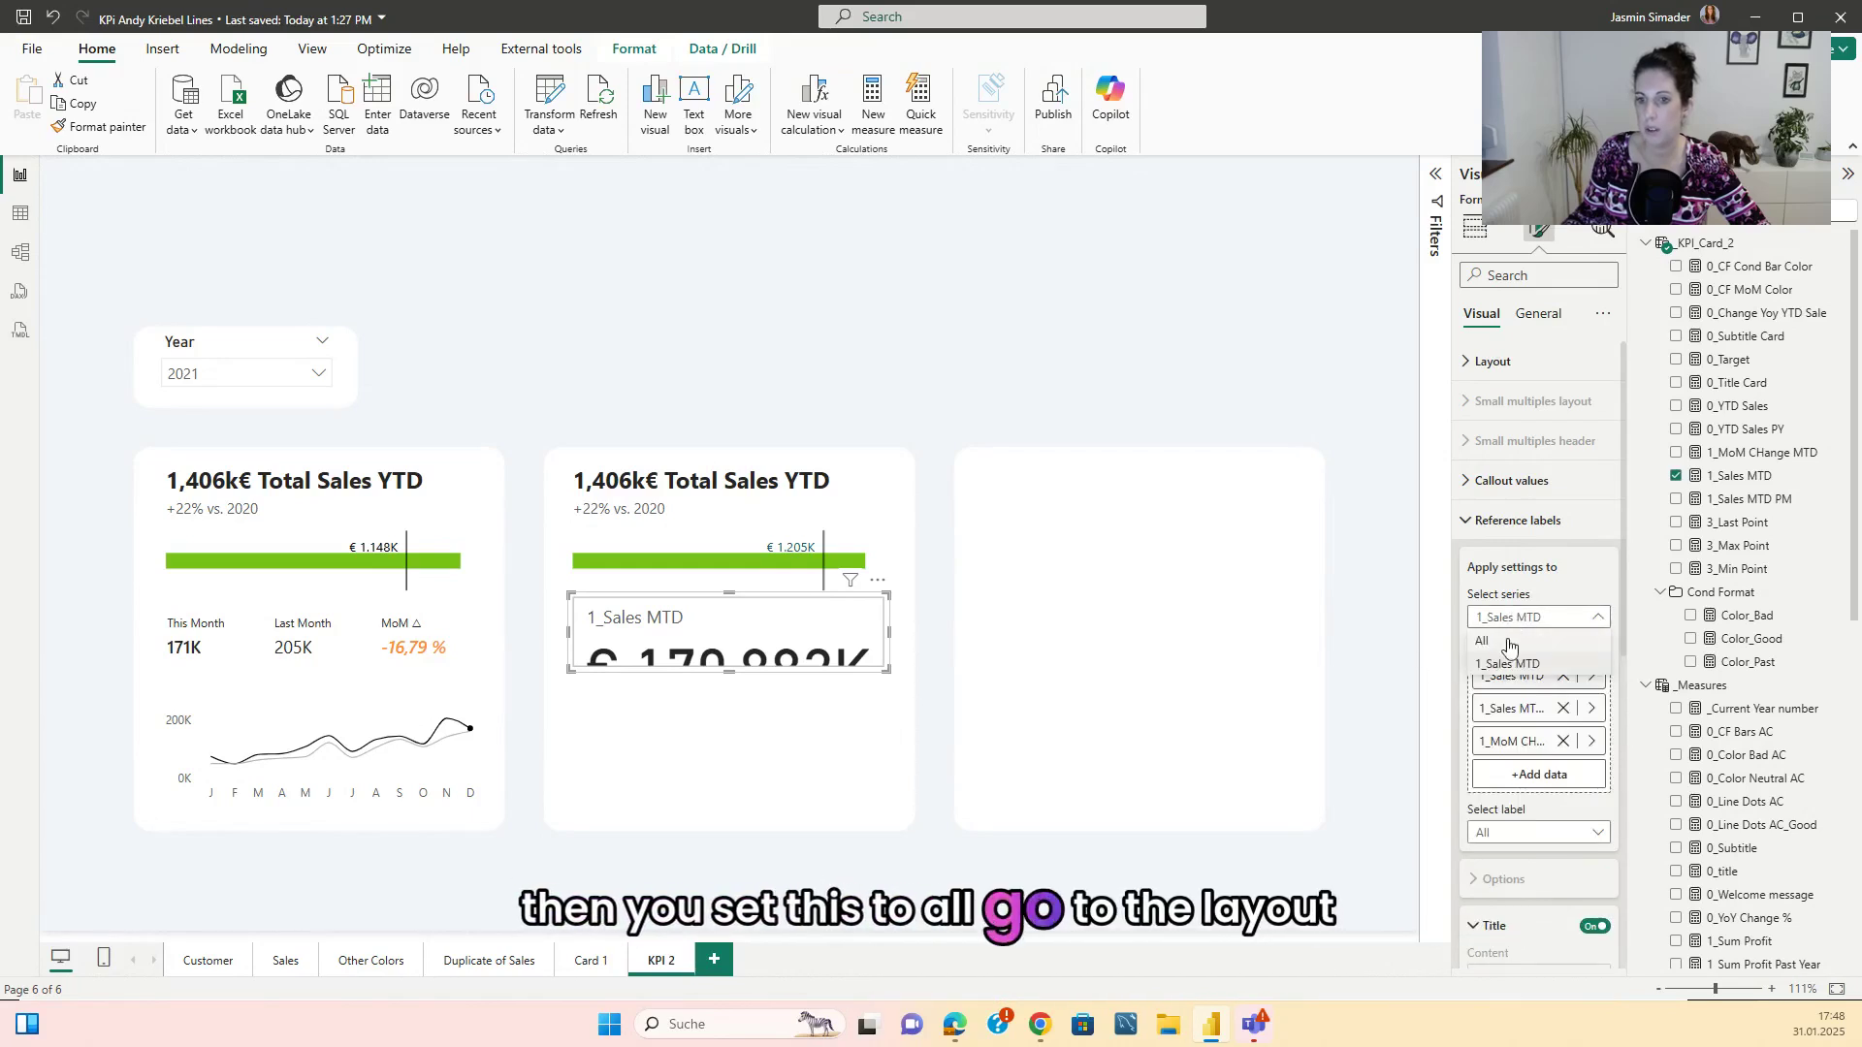
left_click(1501, 646)
scroll(1550, 655, "down", 3)
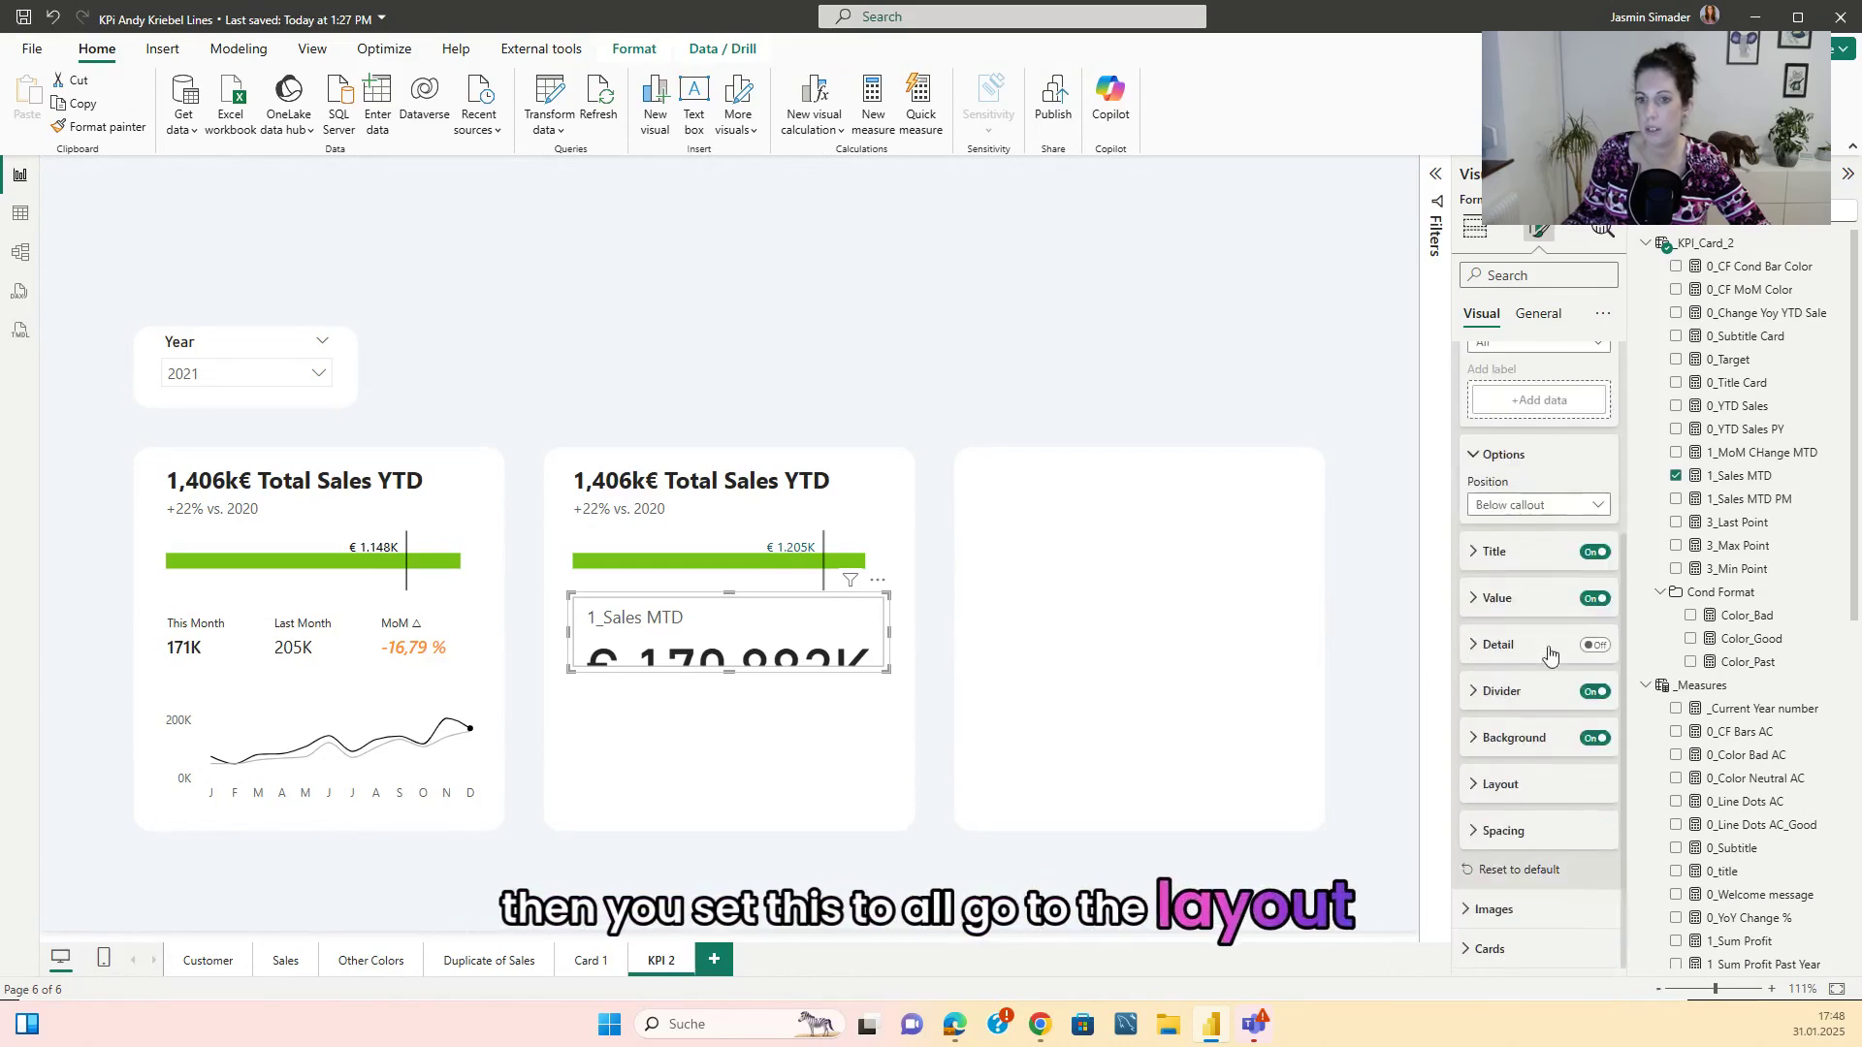
left_click(1504, 786)
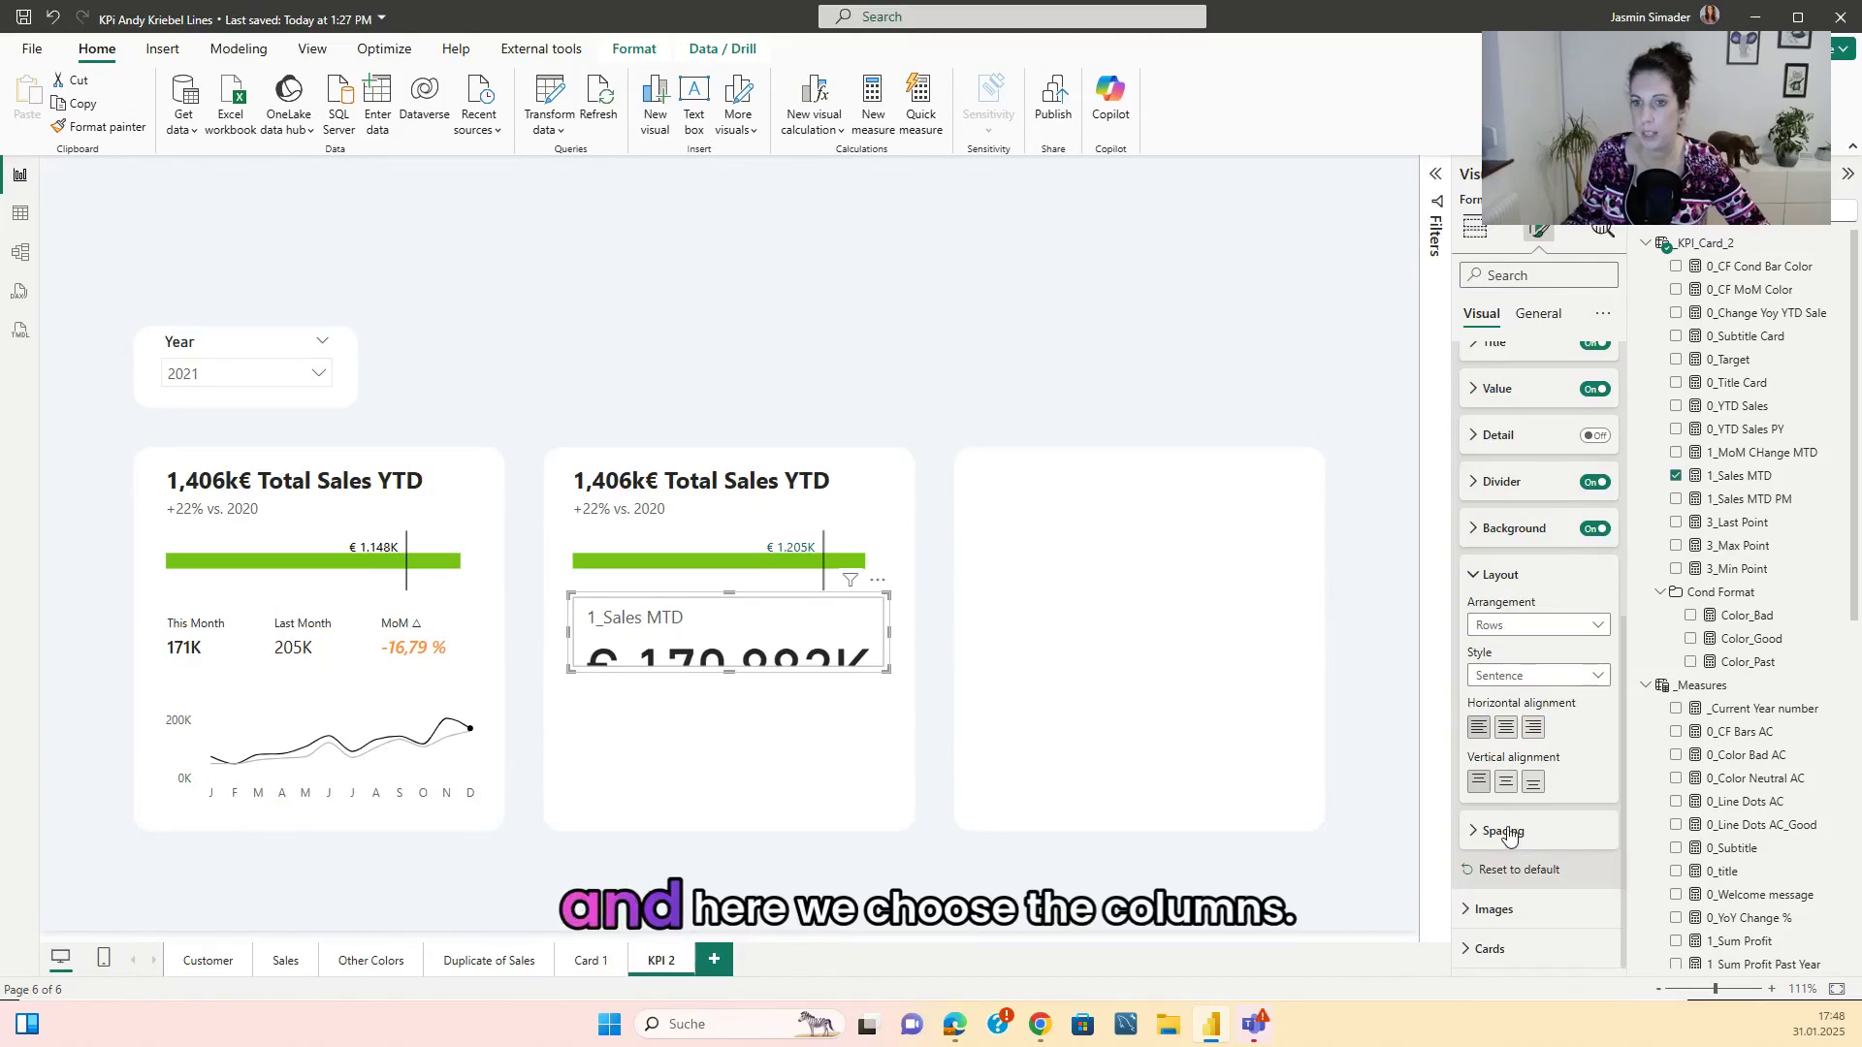
left_click(1540, 629)
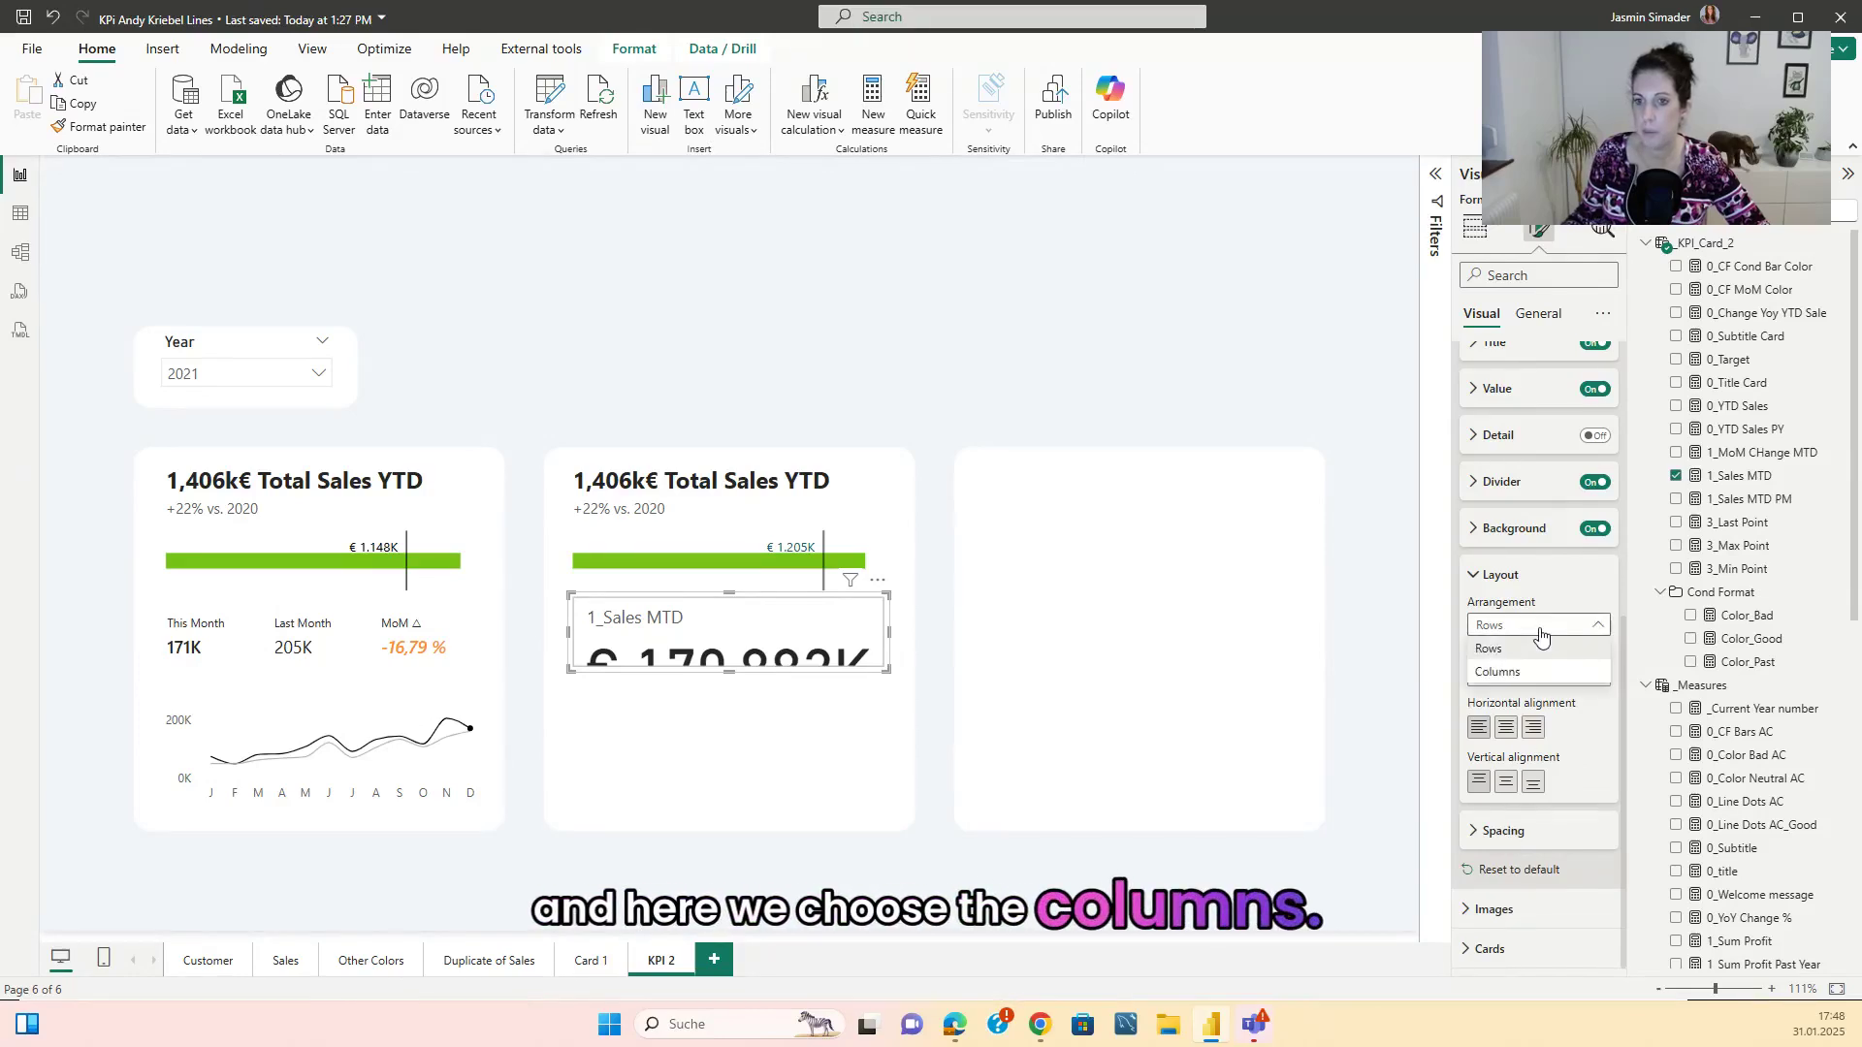
left_click(1499, 672)
- Reduce the card's callout size to 0% and turn off the callout values and label
scroll(1542, 648, "up", 2)
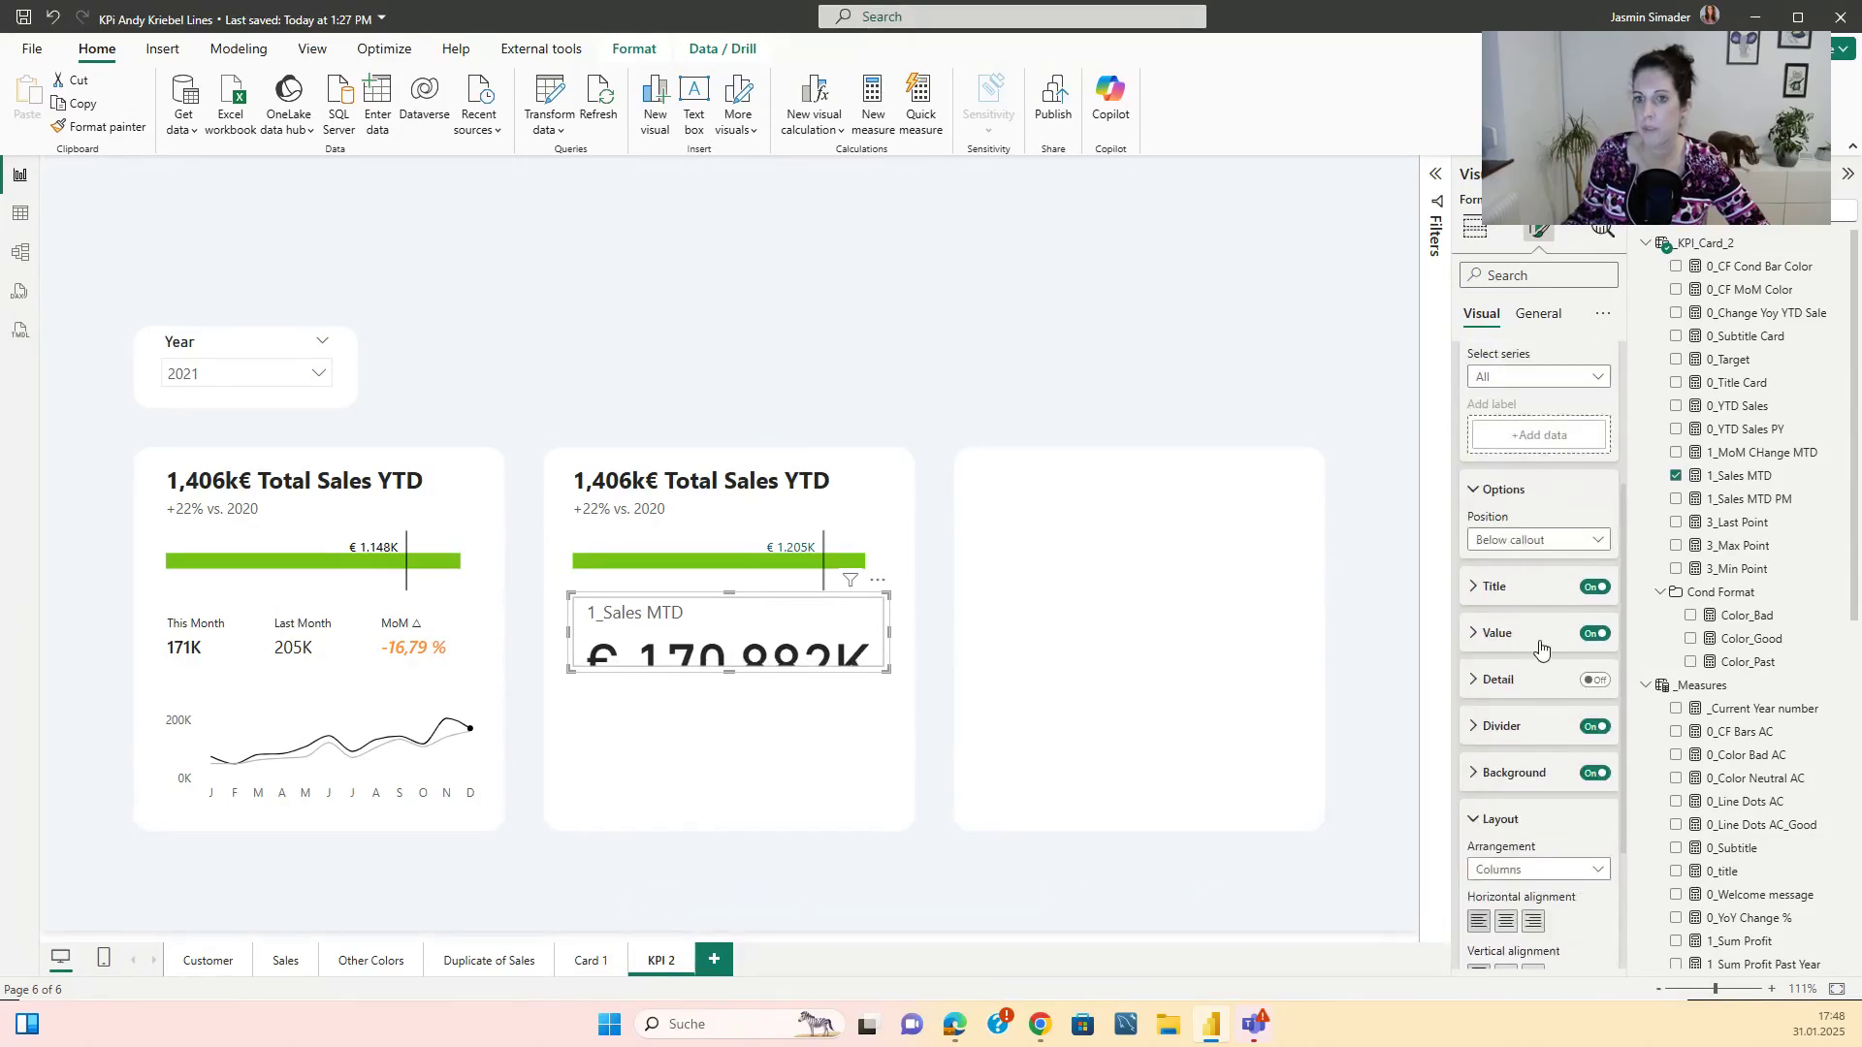
scroll(1540, 644, "up", 3)
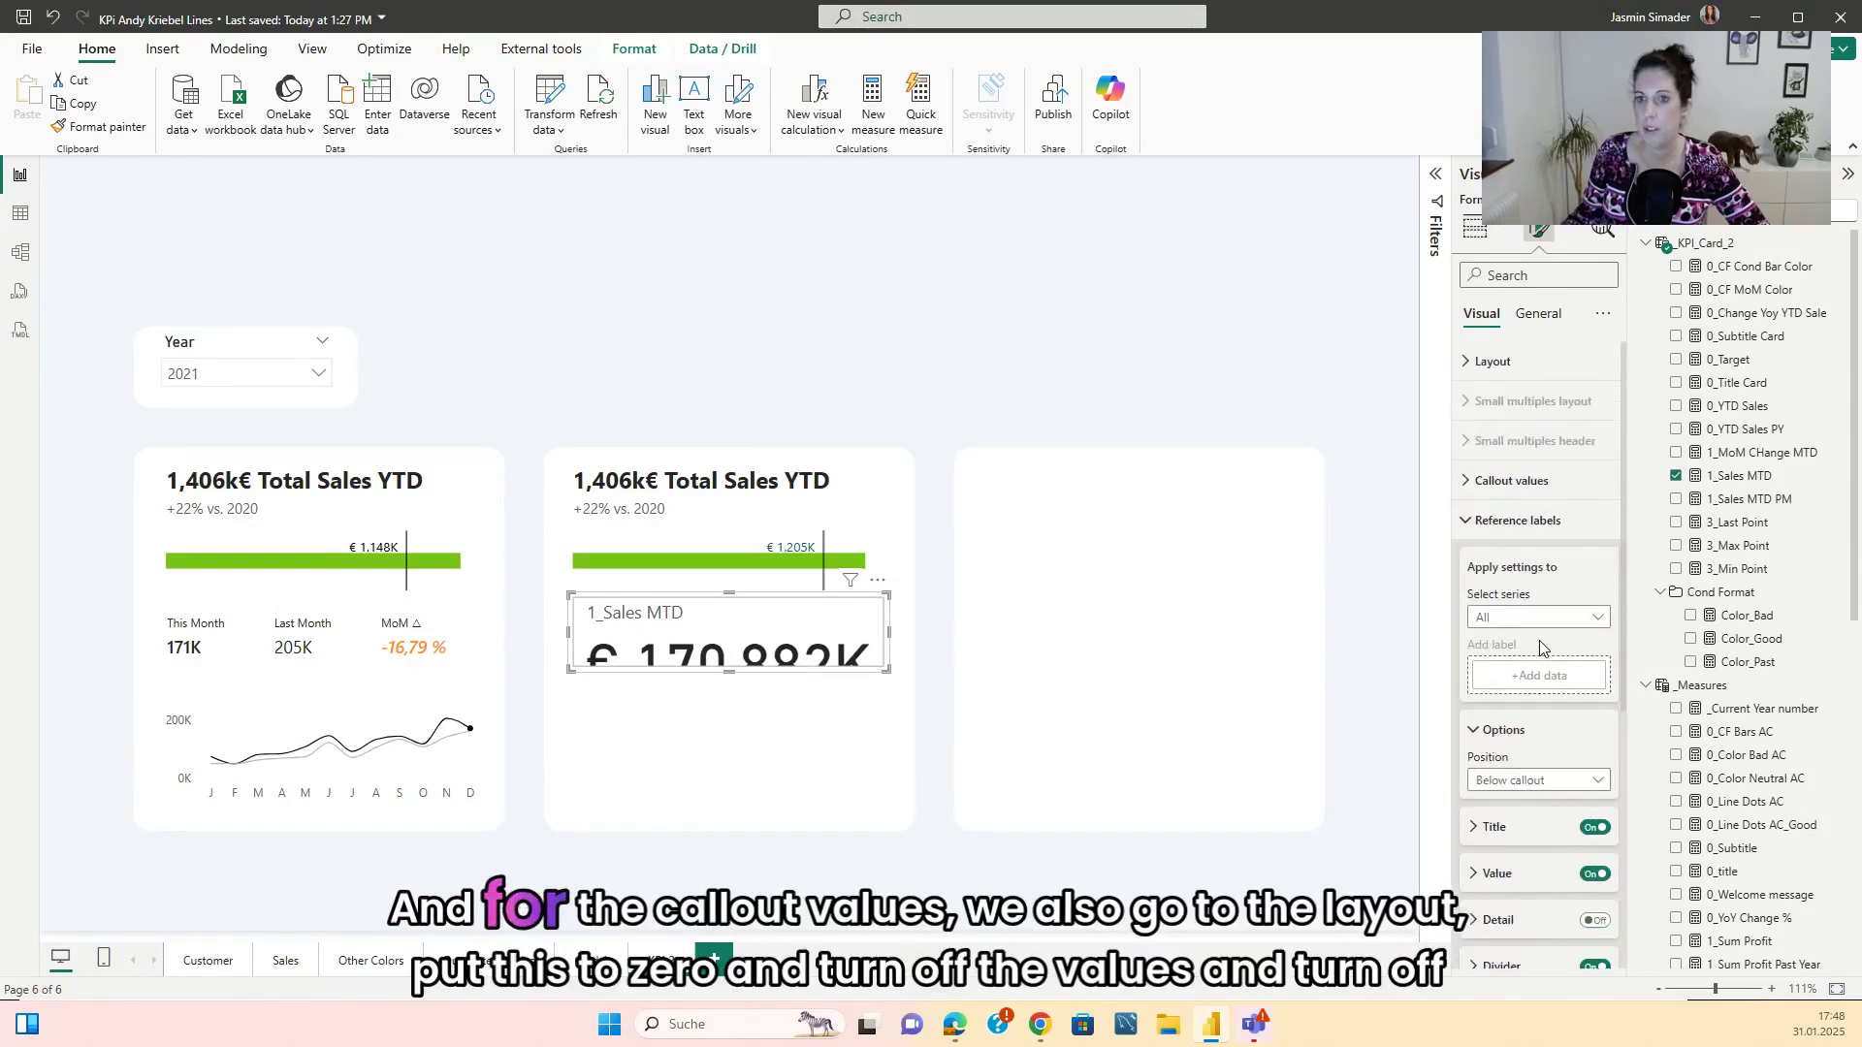
left_click(1475, 483)
scroll(1520, 525, "down", 4)
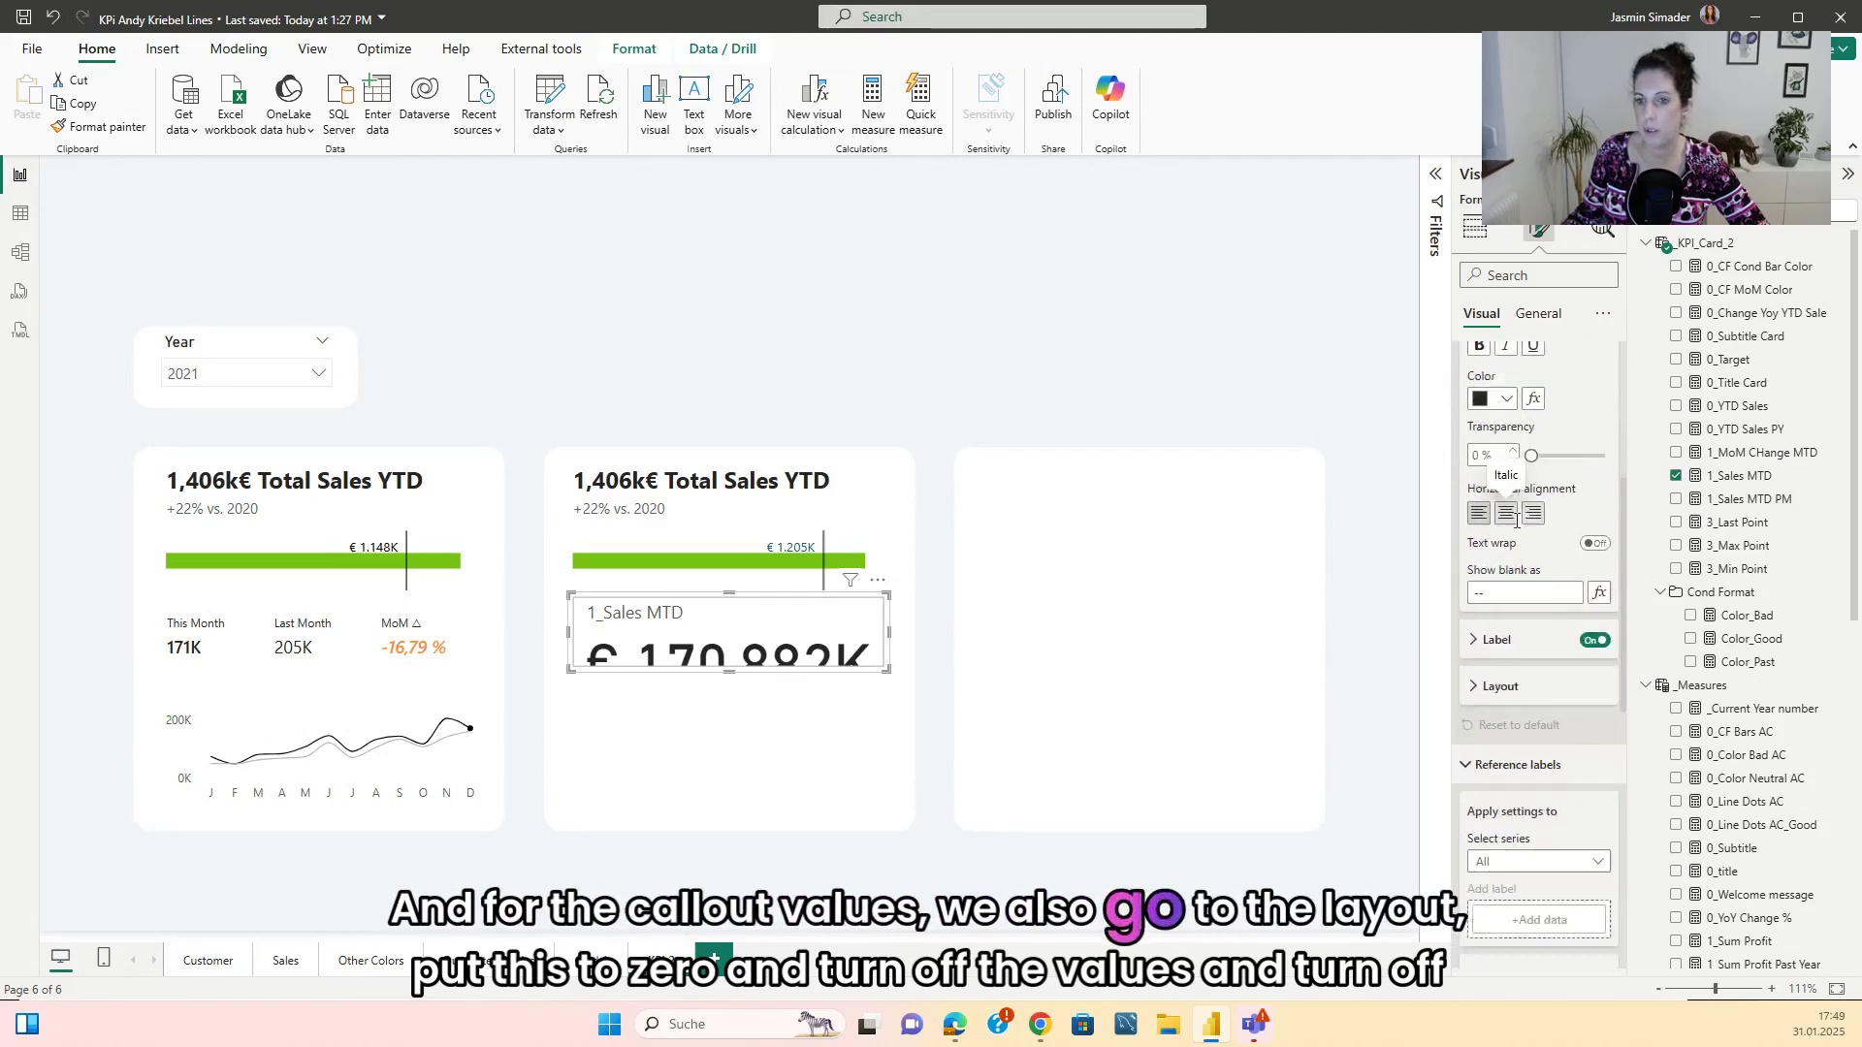
left_click(1476, 657)
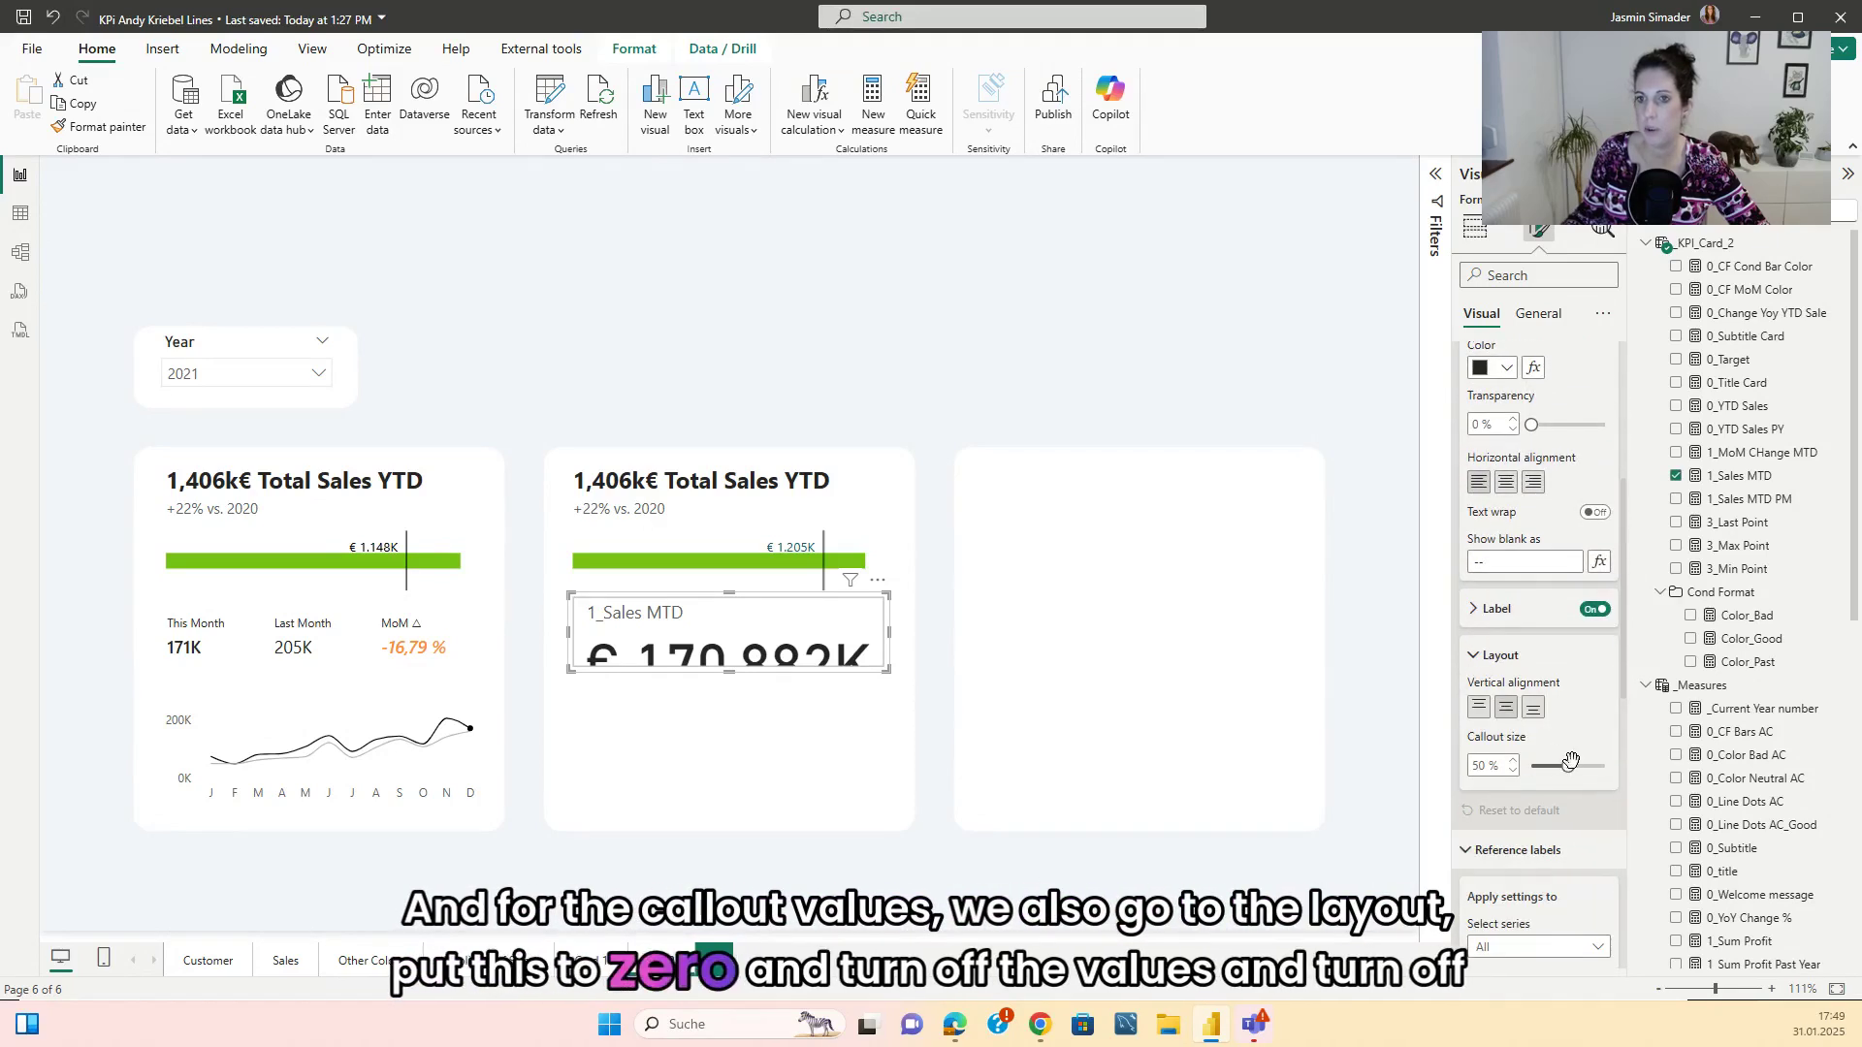
left_click_drag(1568, 766, 1524, 773)
scroll(1519, 642, "up", 4)
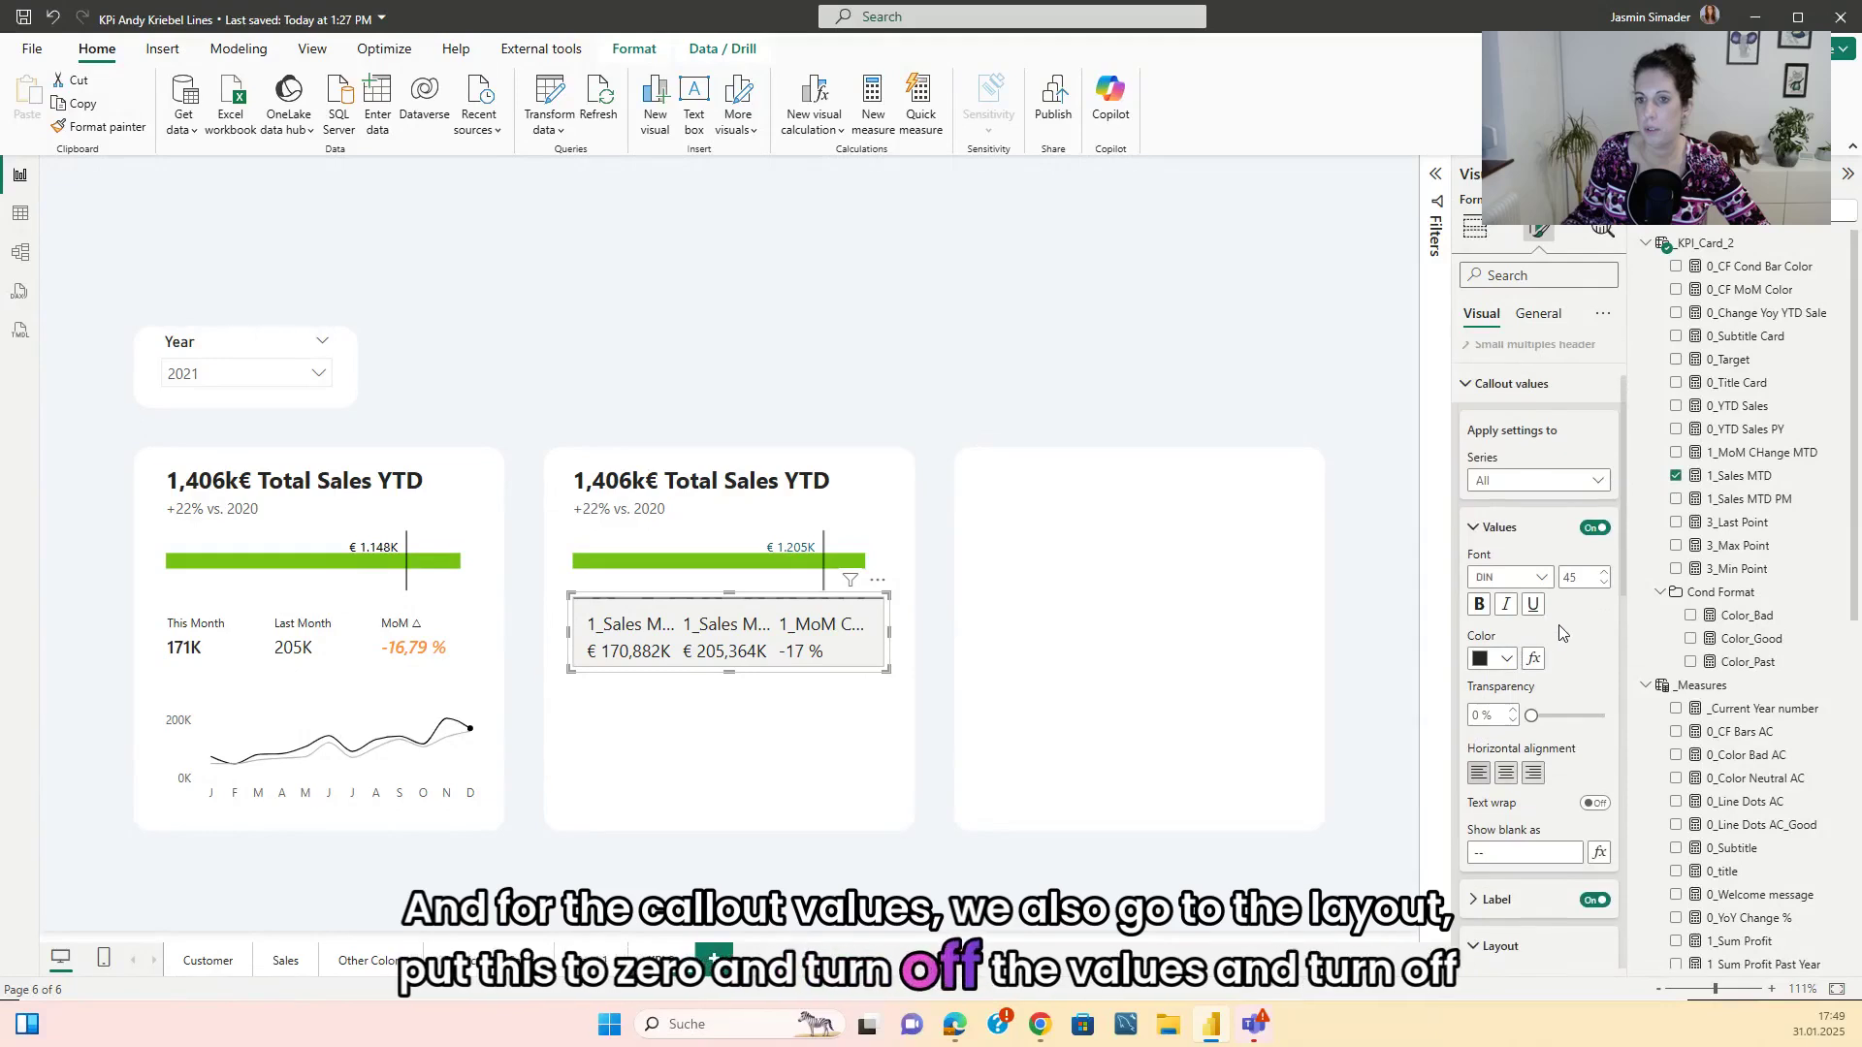
left_click(1591, 628)
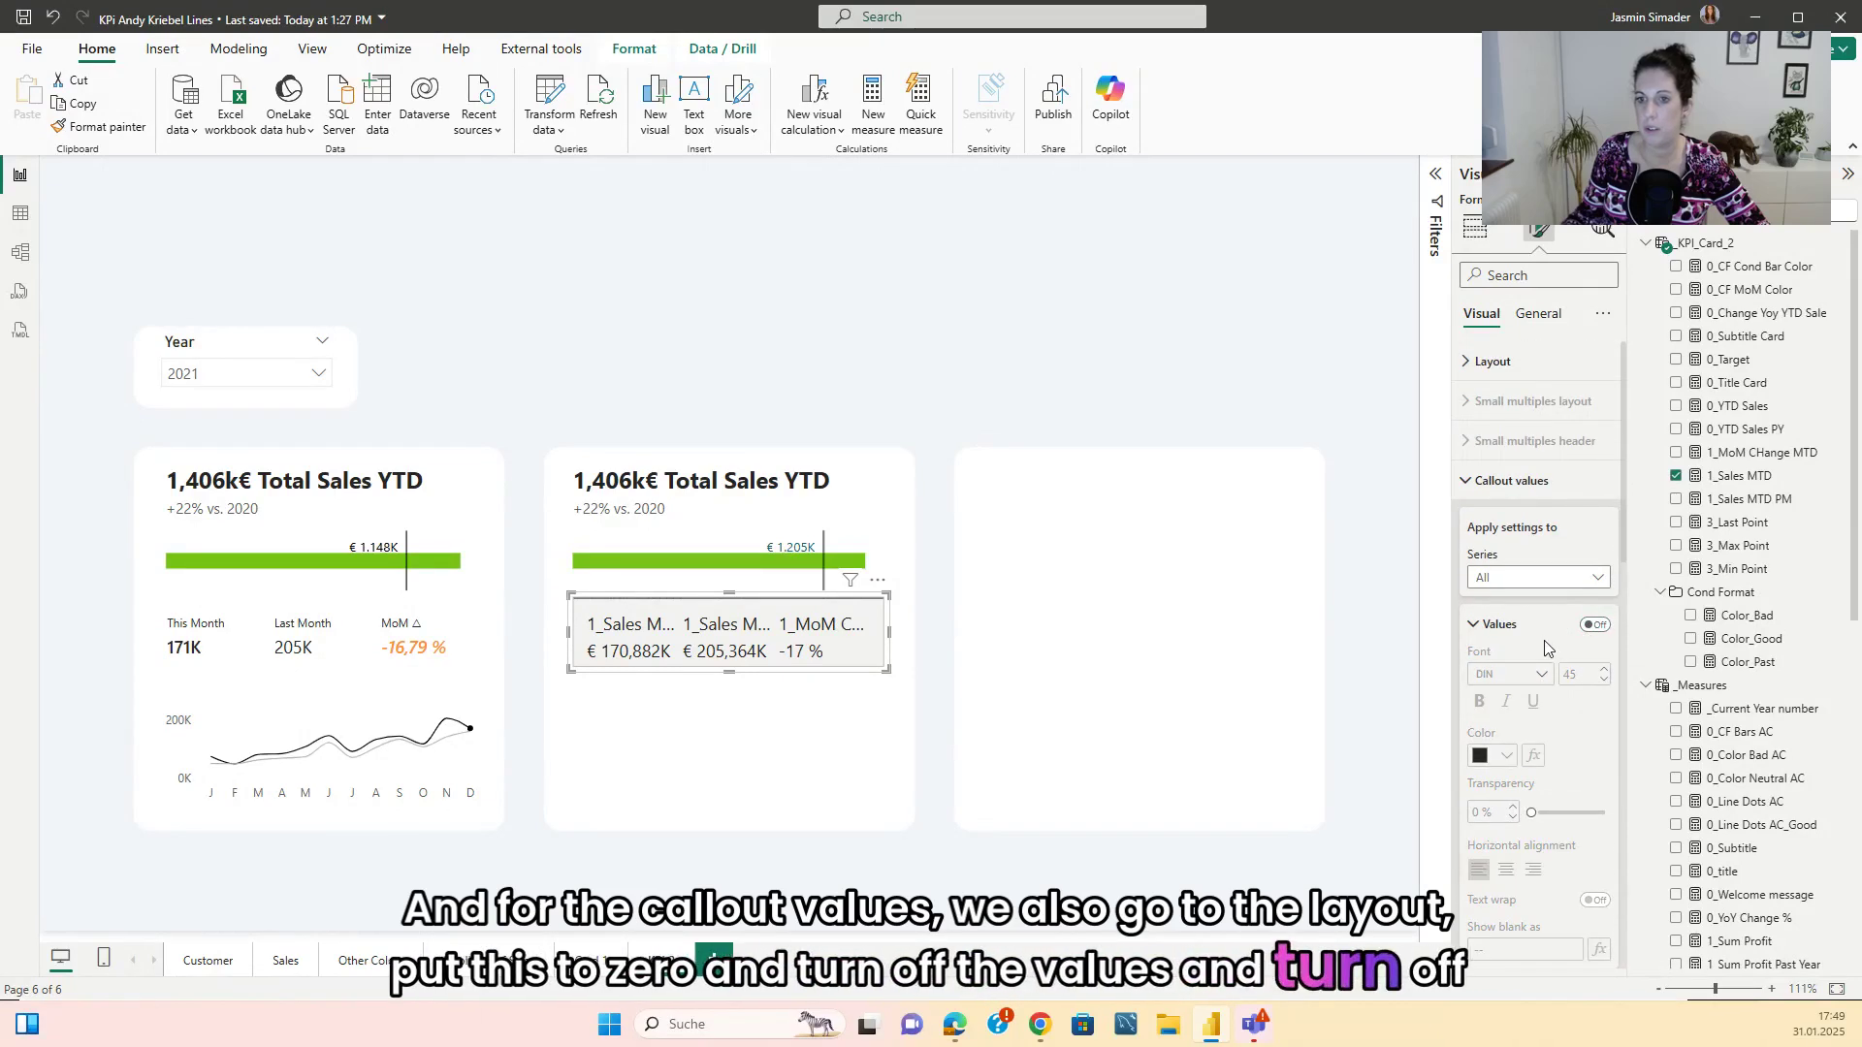
scroll(1595, 670, "down", 3)
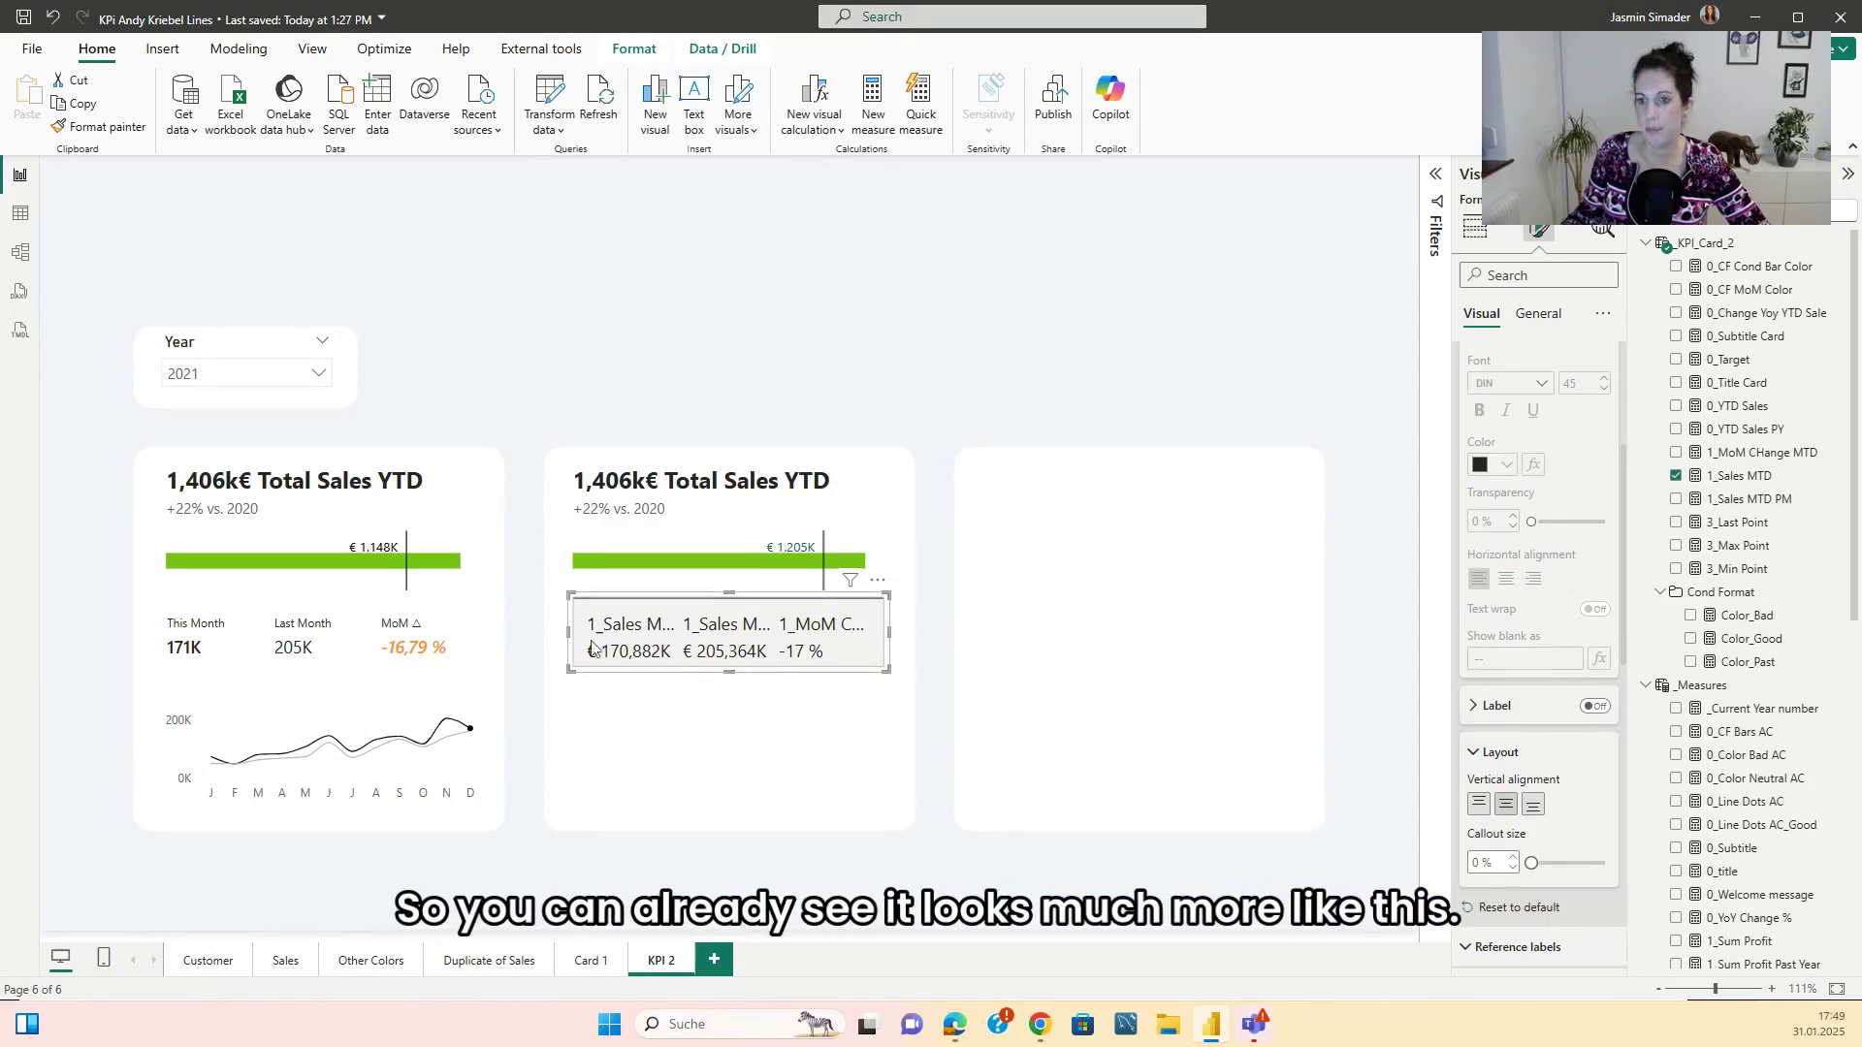
- Set the transparency of the reference labels' divider to 100%
scroll(1542, 562, "down", 3)
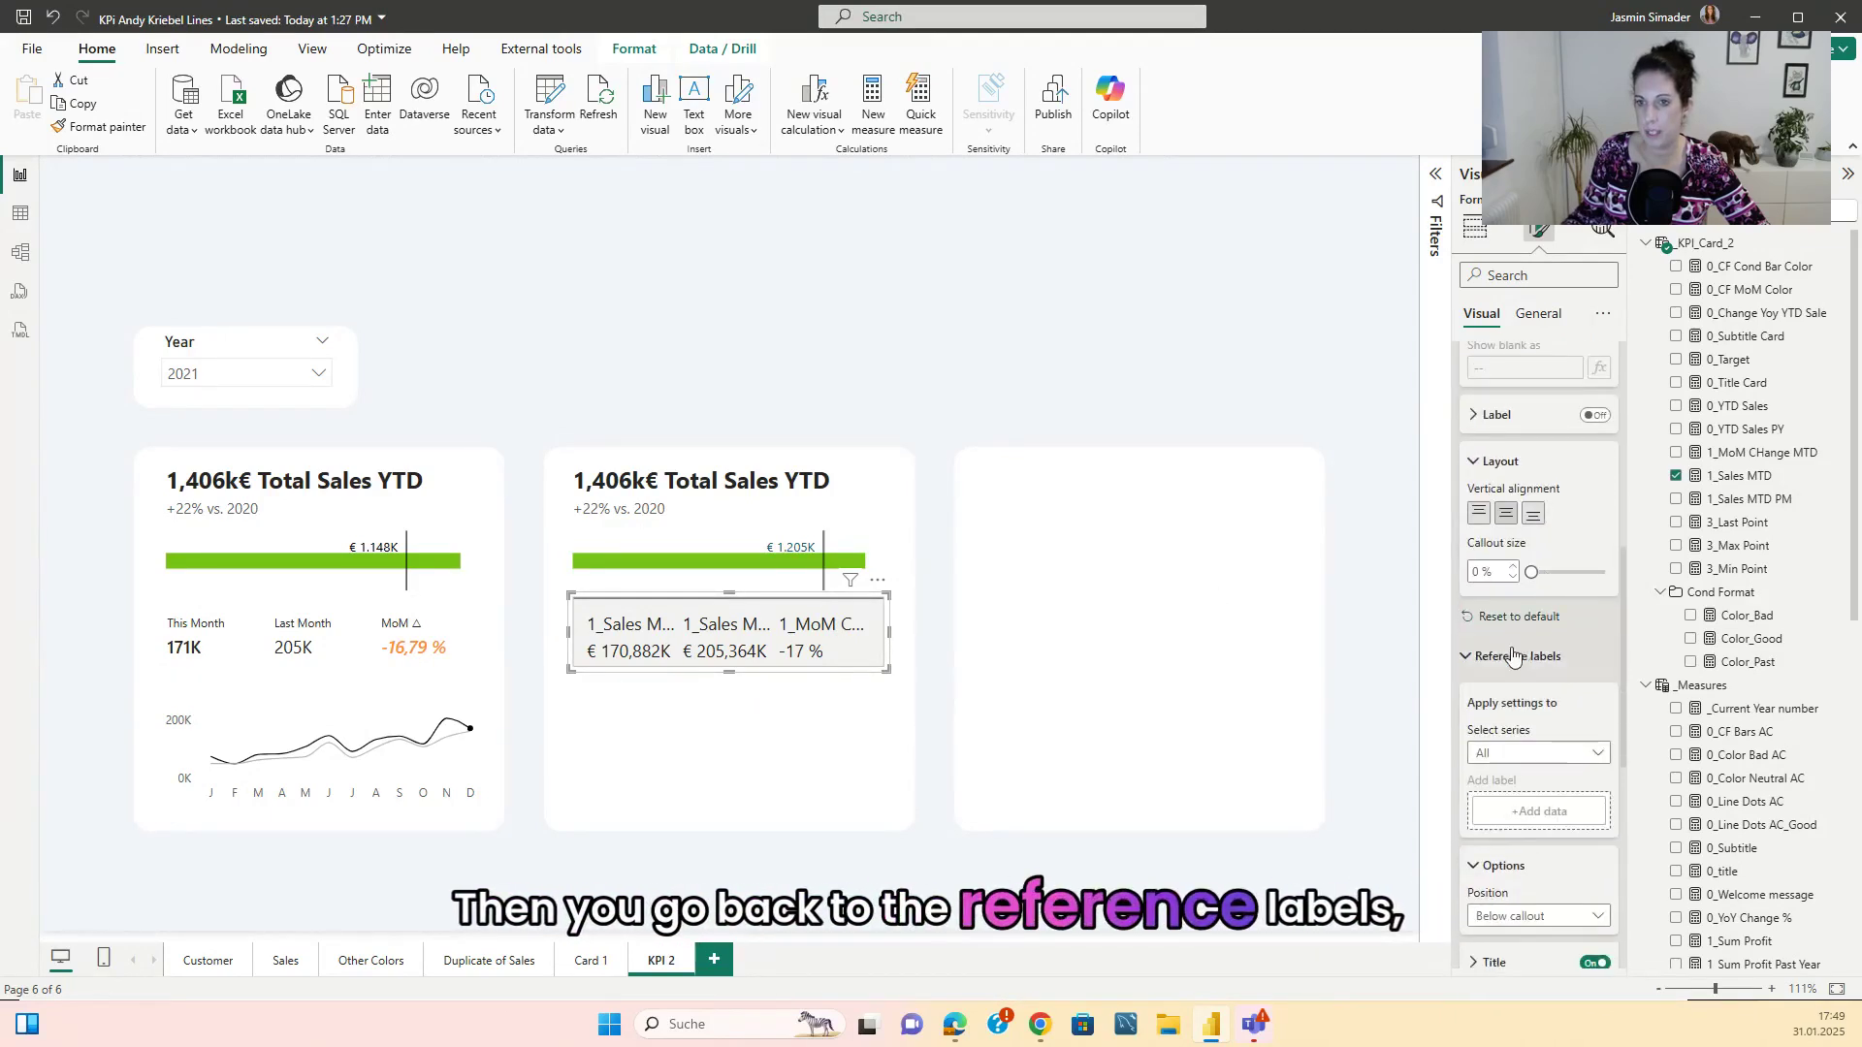
scroll(1534, 615, "down", 4)
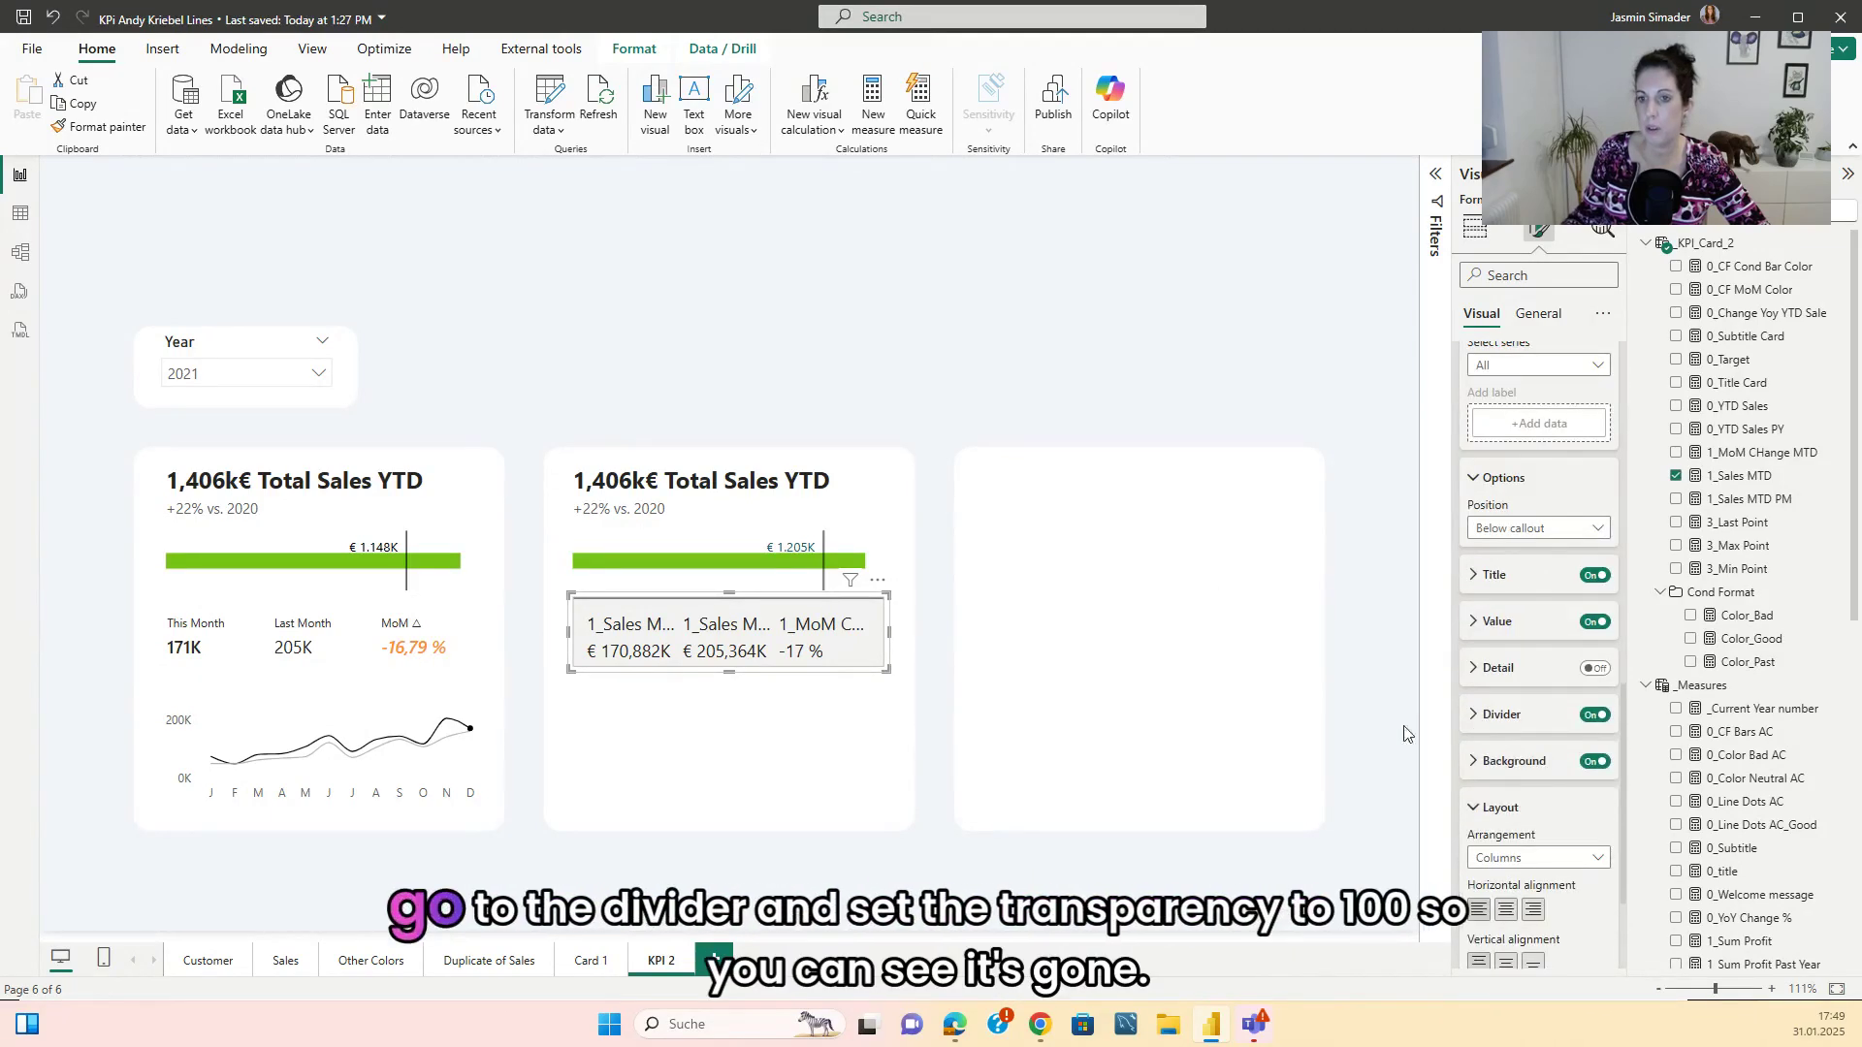
left_click(1474, 714)
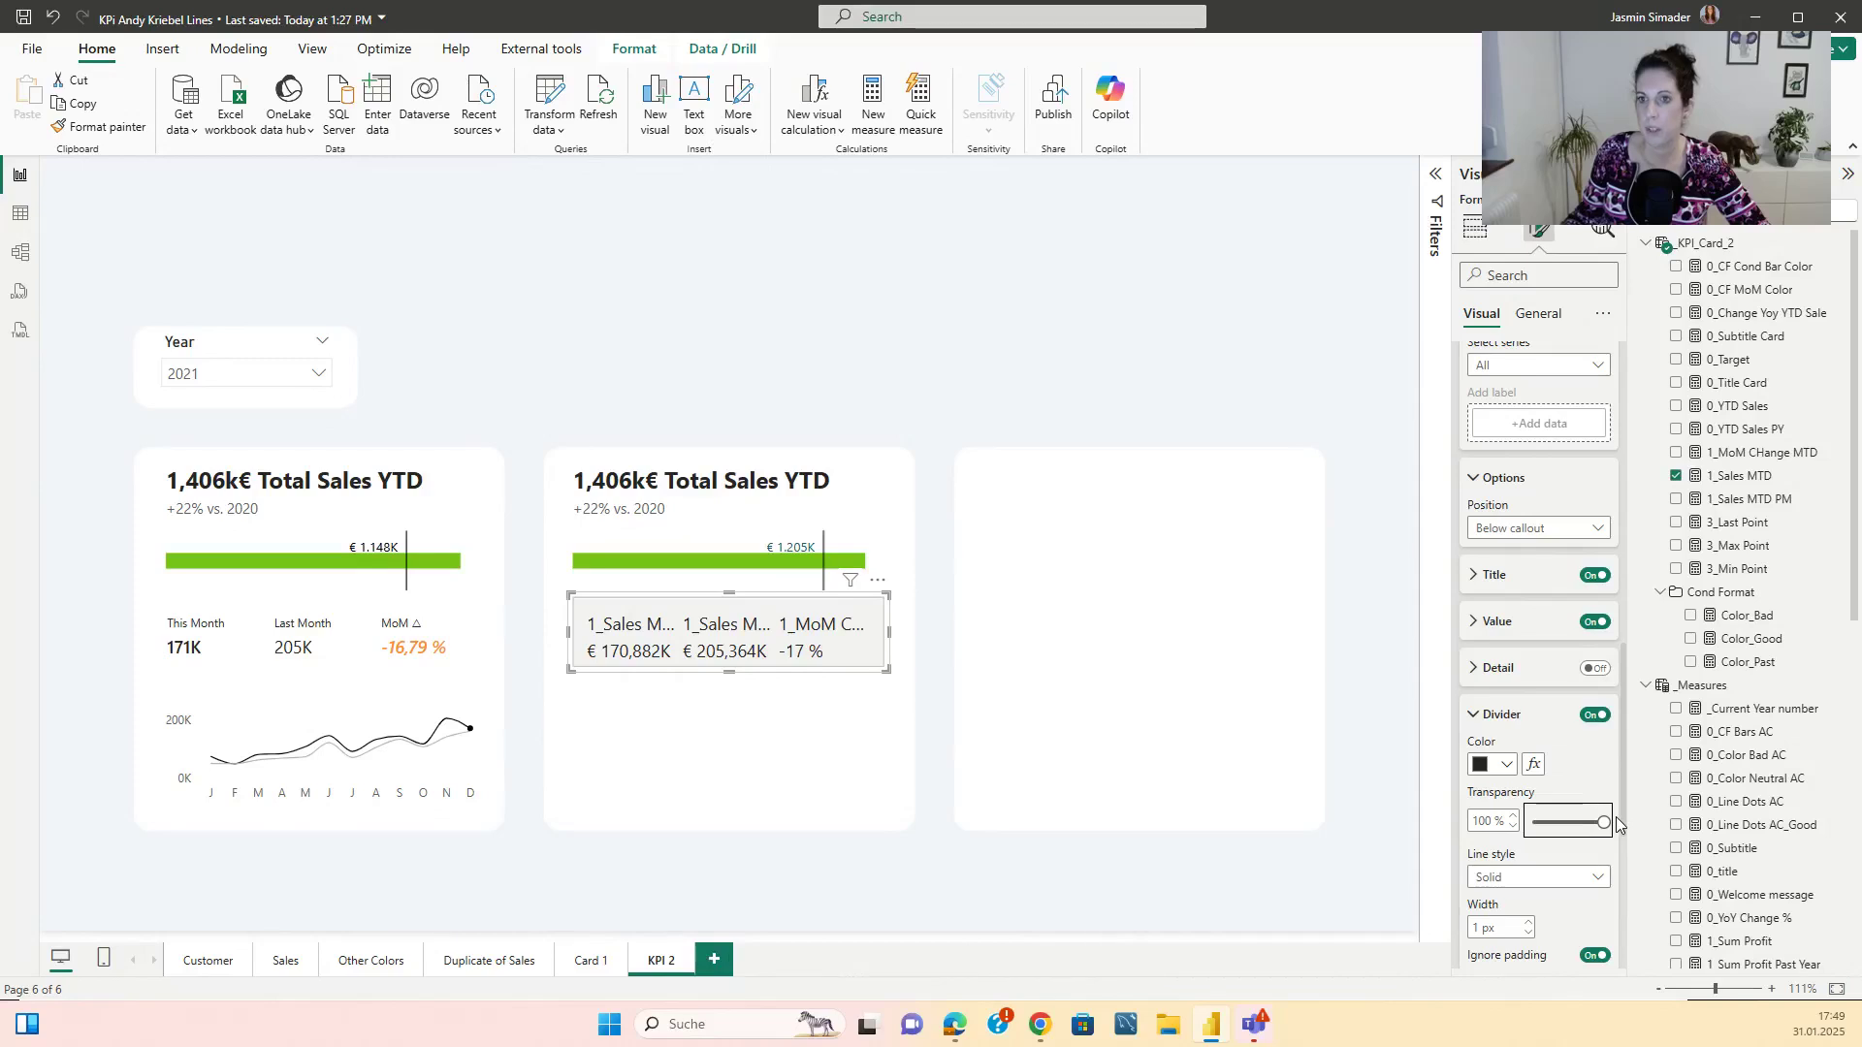
- Give the 1_Sales MTD reference label the custom title "This Month"
scroll(1529, 531, "up", 2)
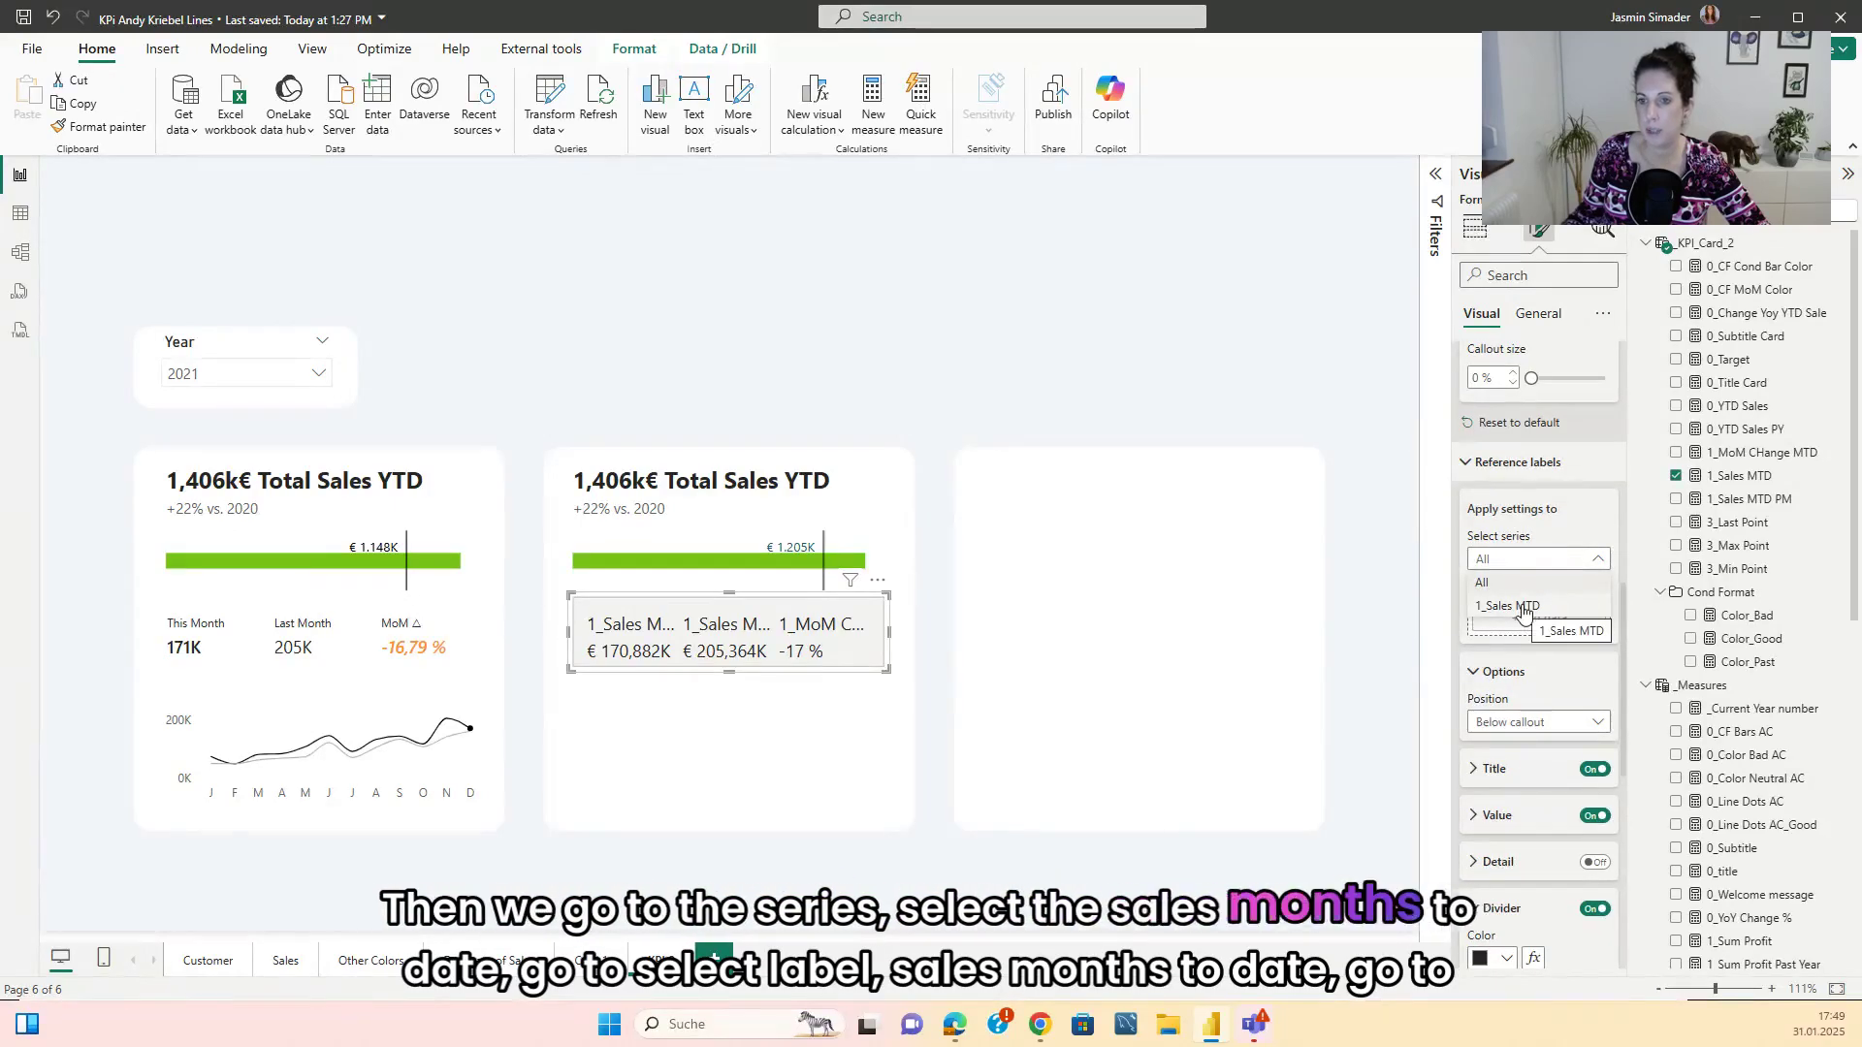
left_click(1513, 606)
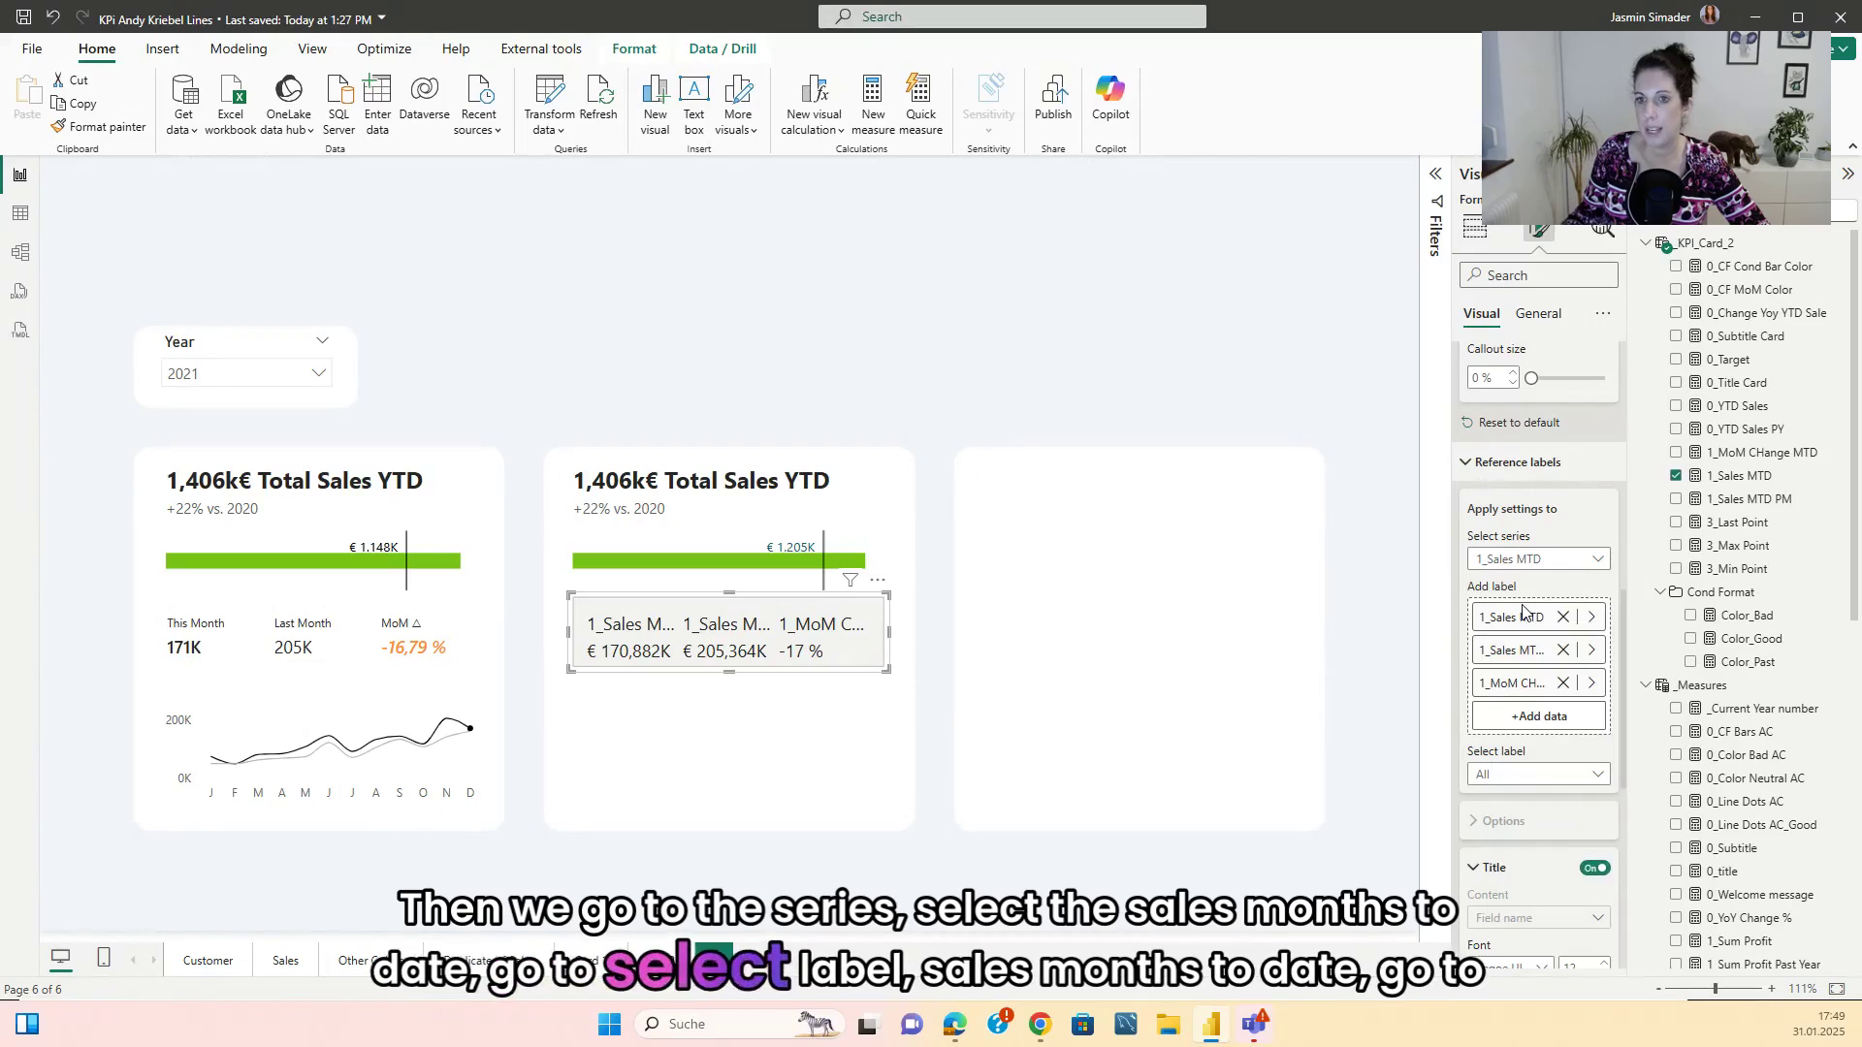
scroll(1523, 611, "down", 3)
left_click(1523, 484)
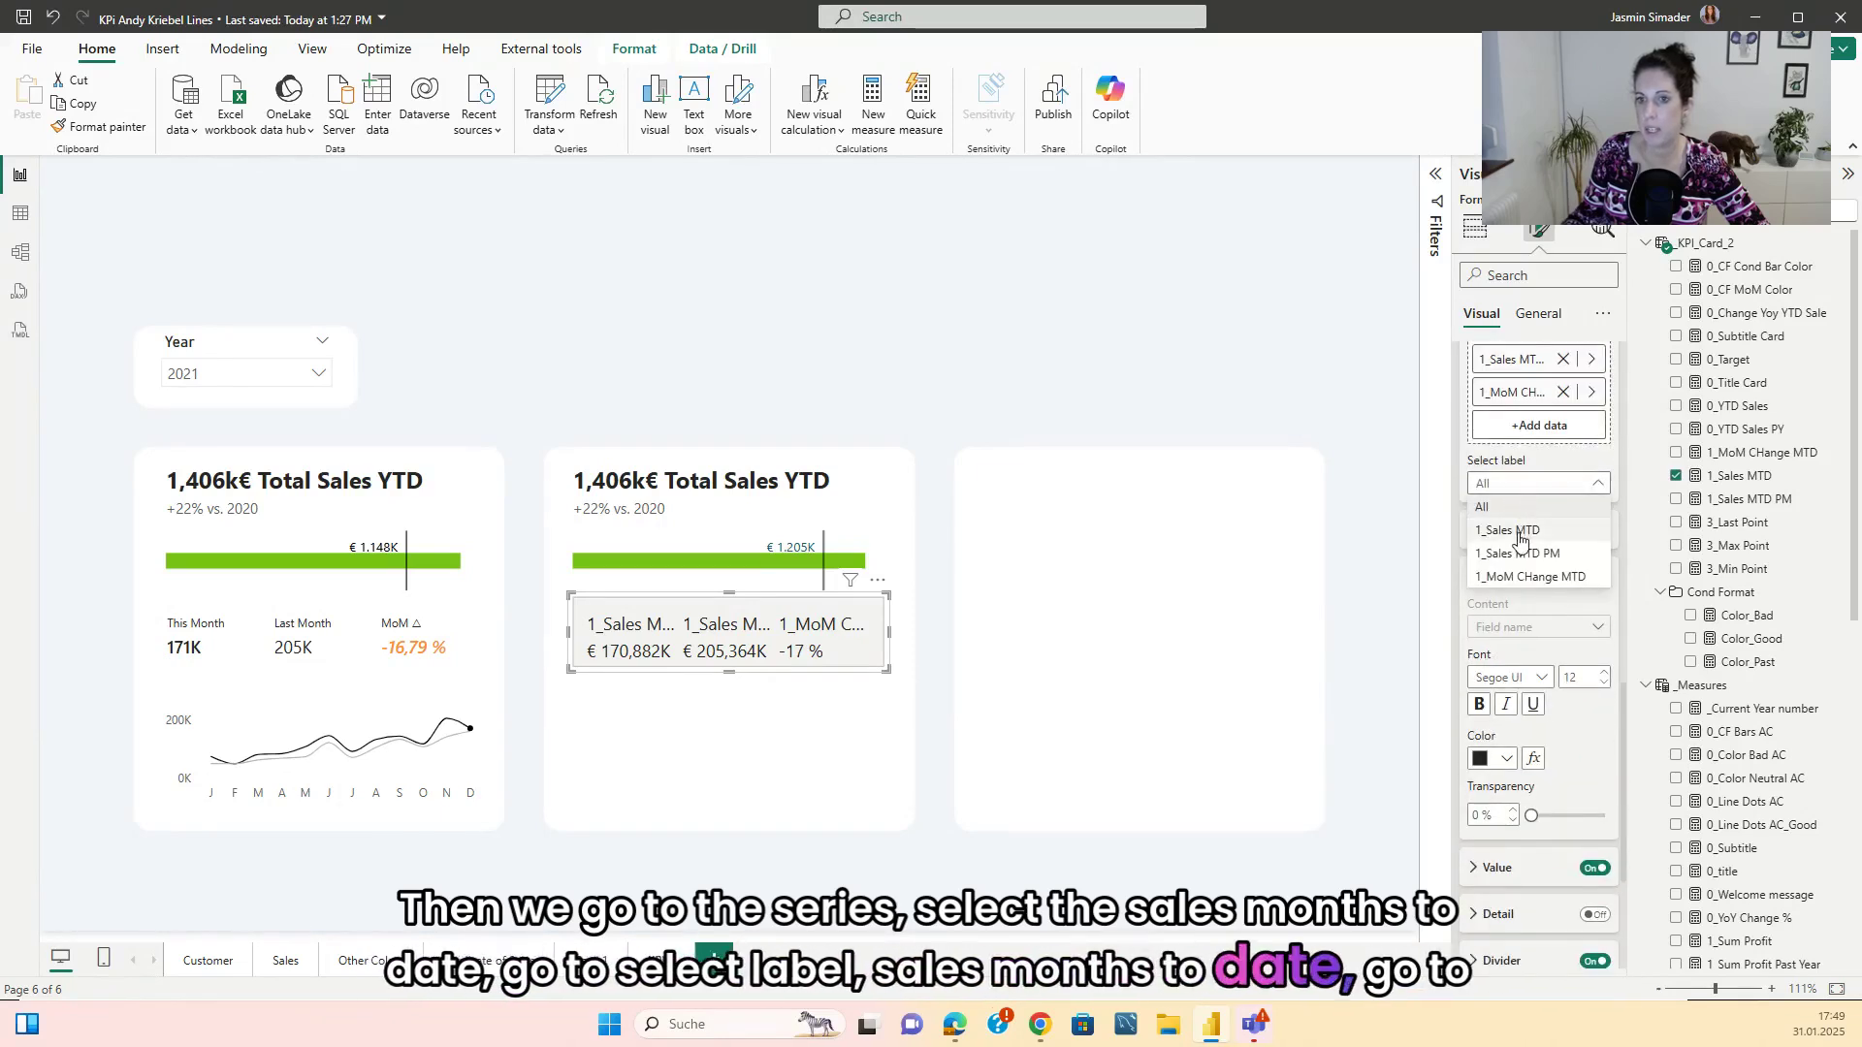
left_click(1513, 531)
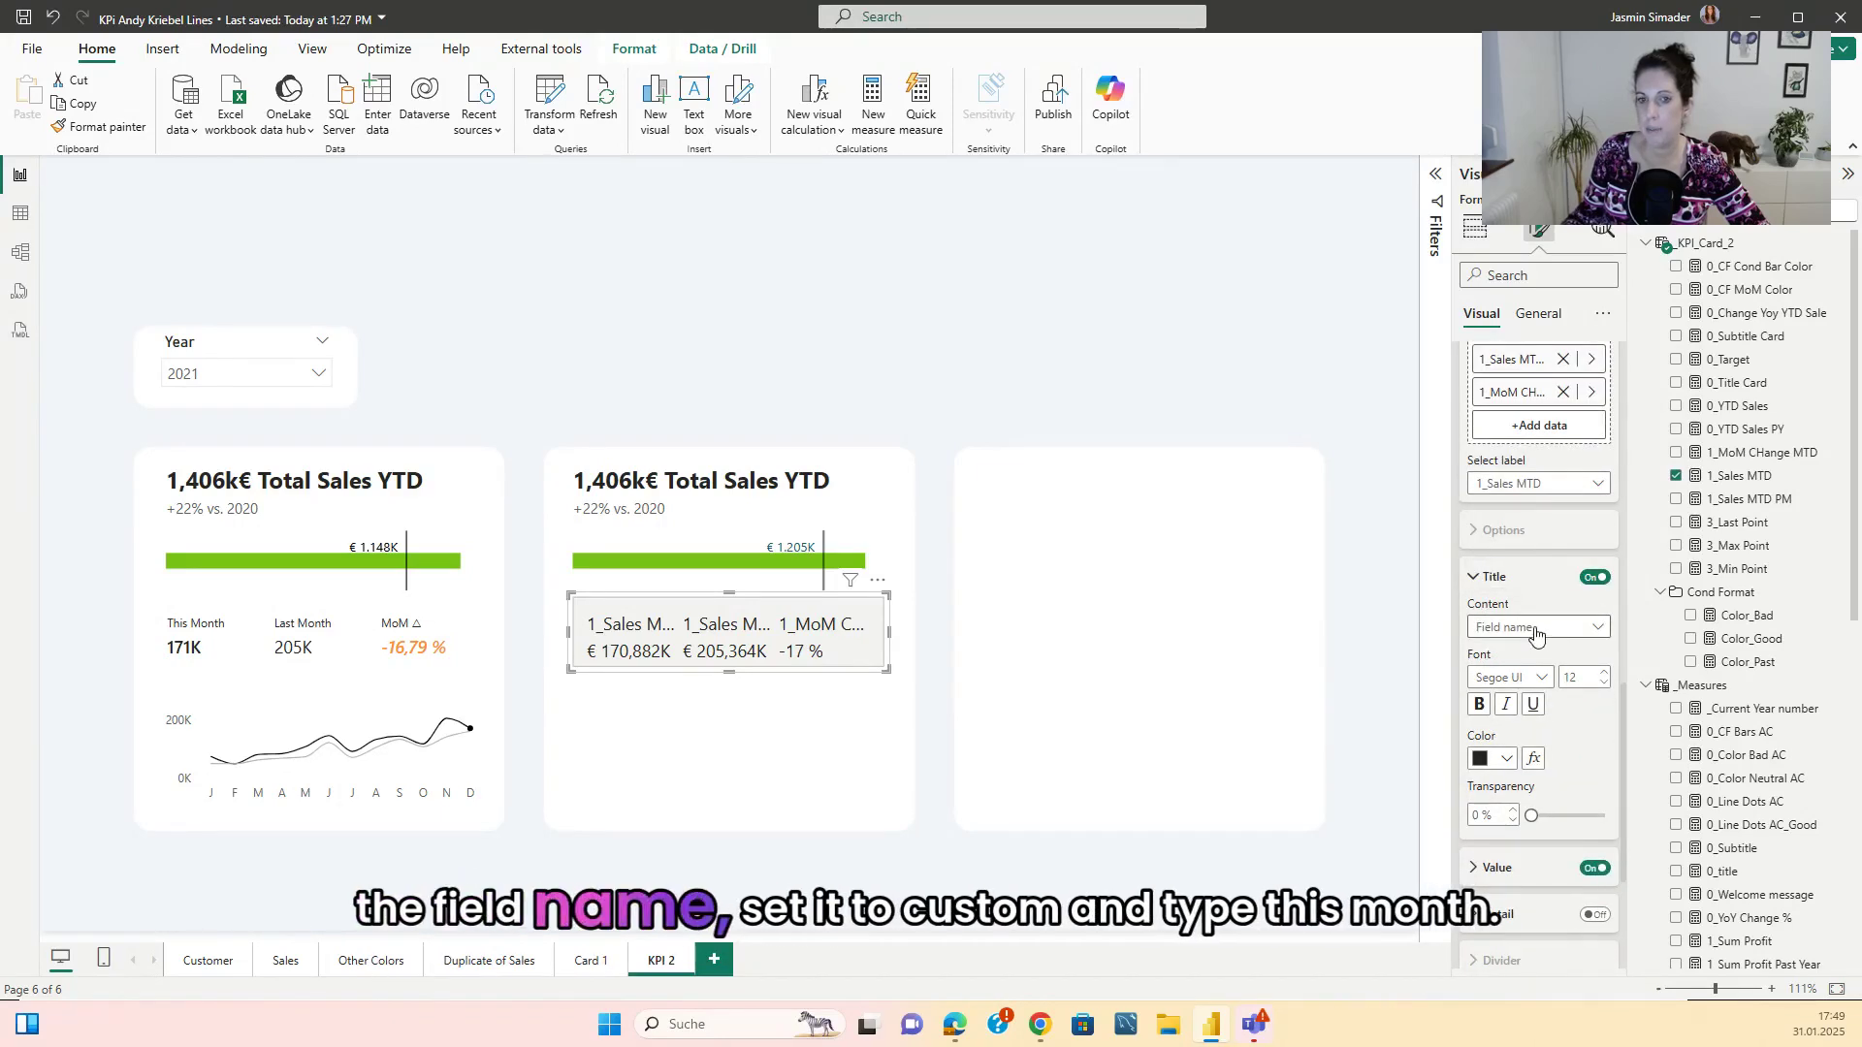
left_click(1536, 628)
left_click(1520, 652)
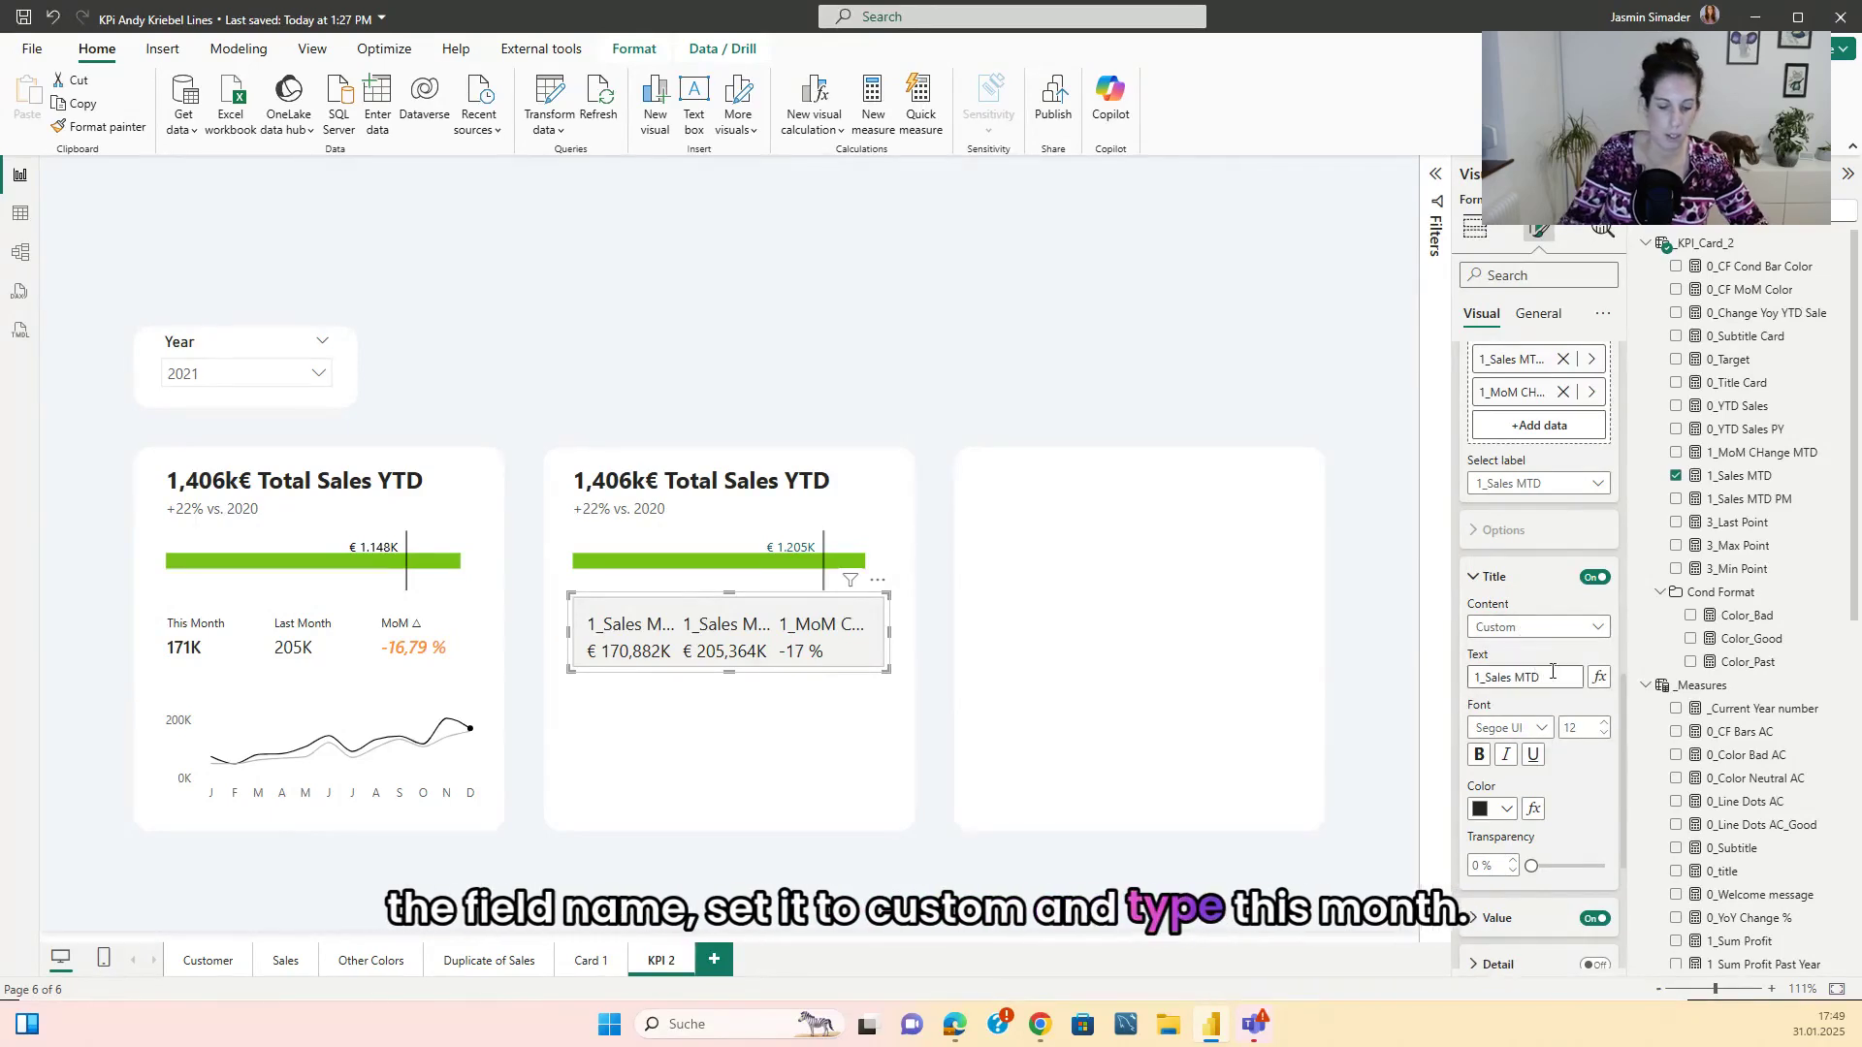
left_click_drag(1567, 677, 1446, 675)
type("Th")
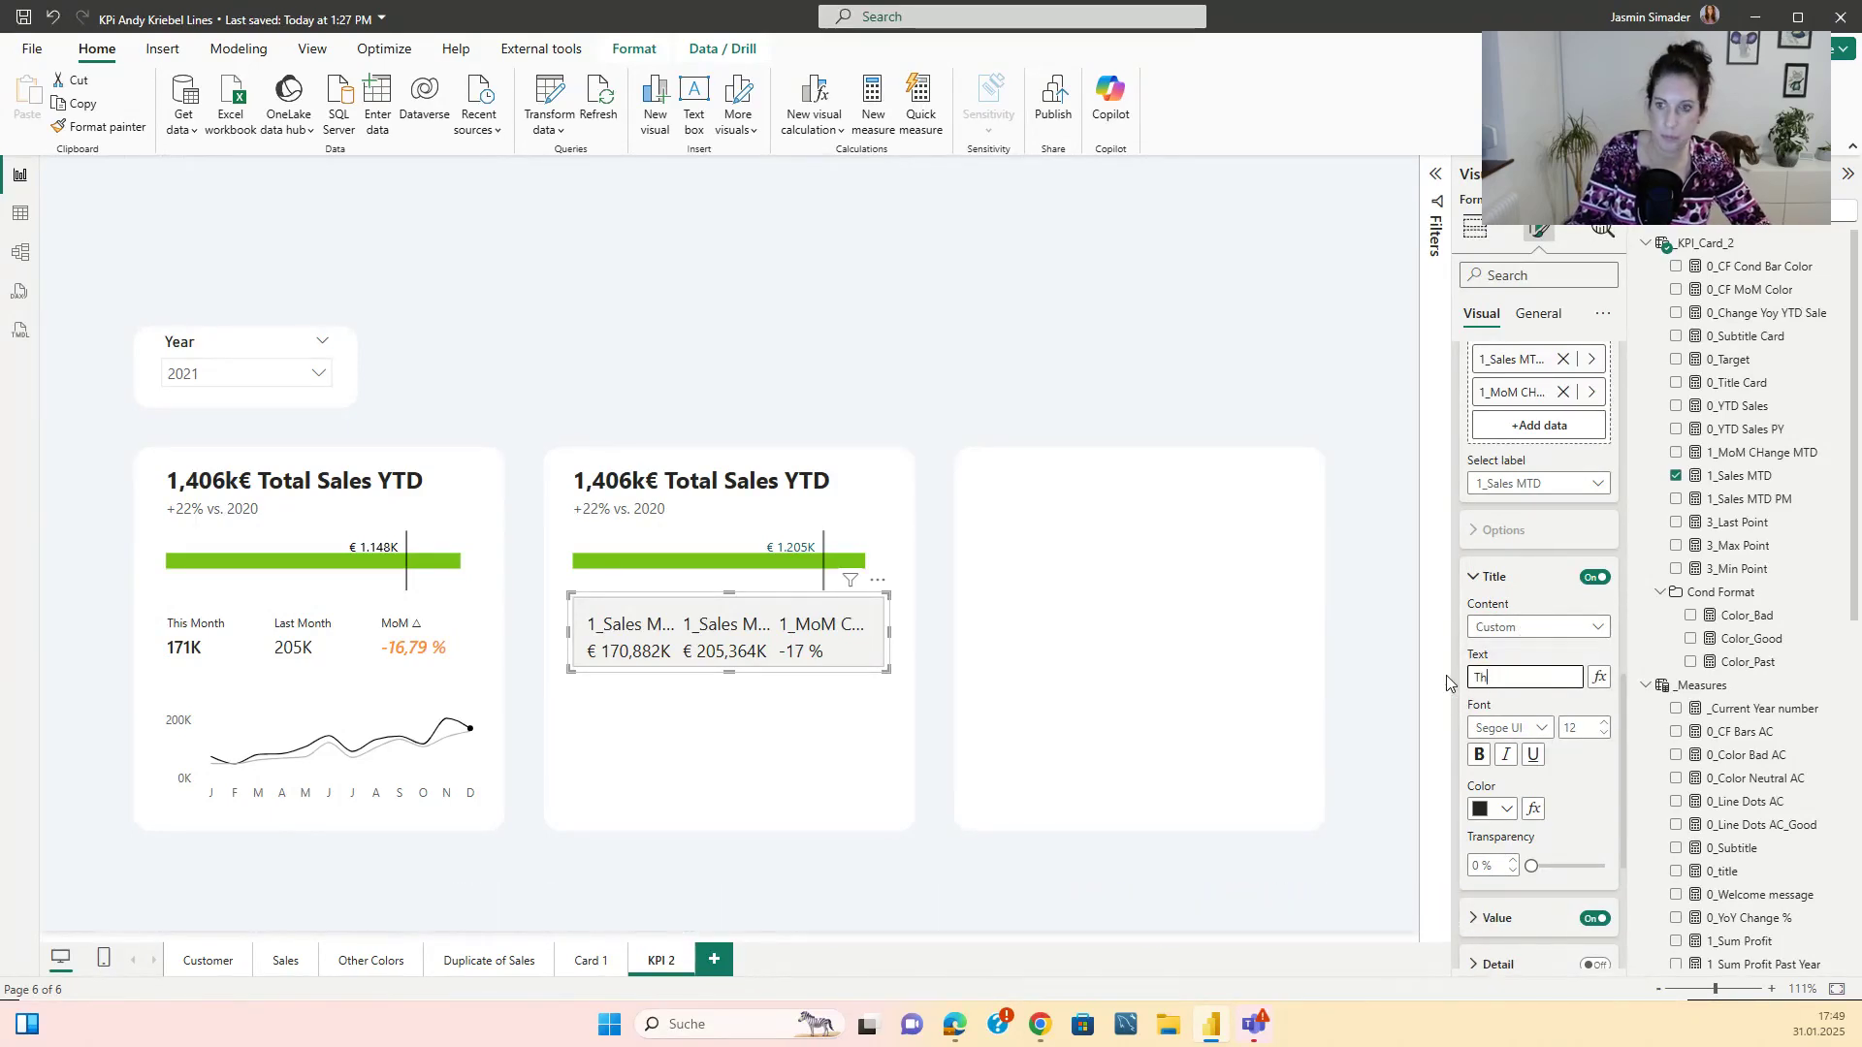
type("is Month")
key("Return")
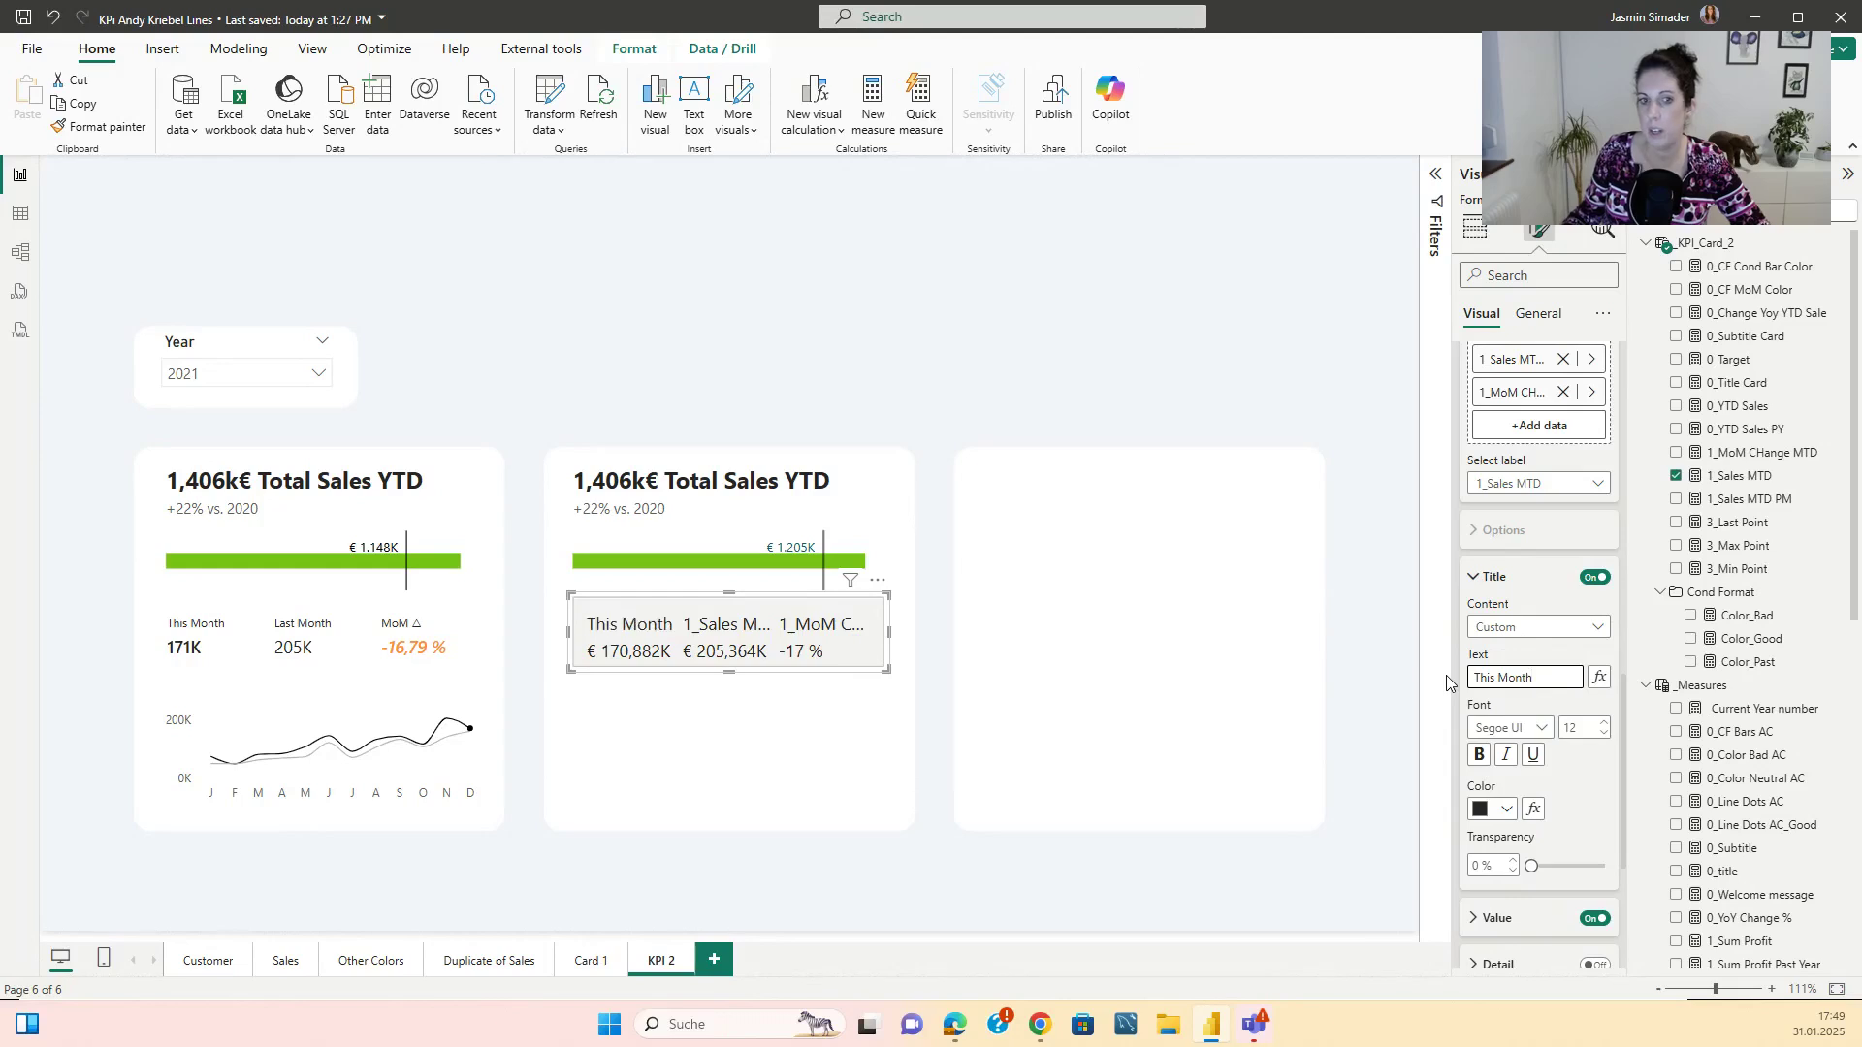
- Format the This Month value in Segoe UI Semibold, displayed in thousands with 0 decimal places
scroll(1532, 745, "down", 2)
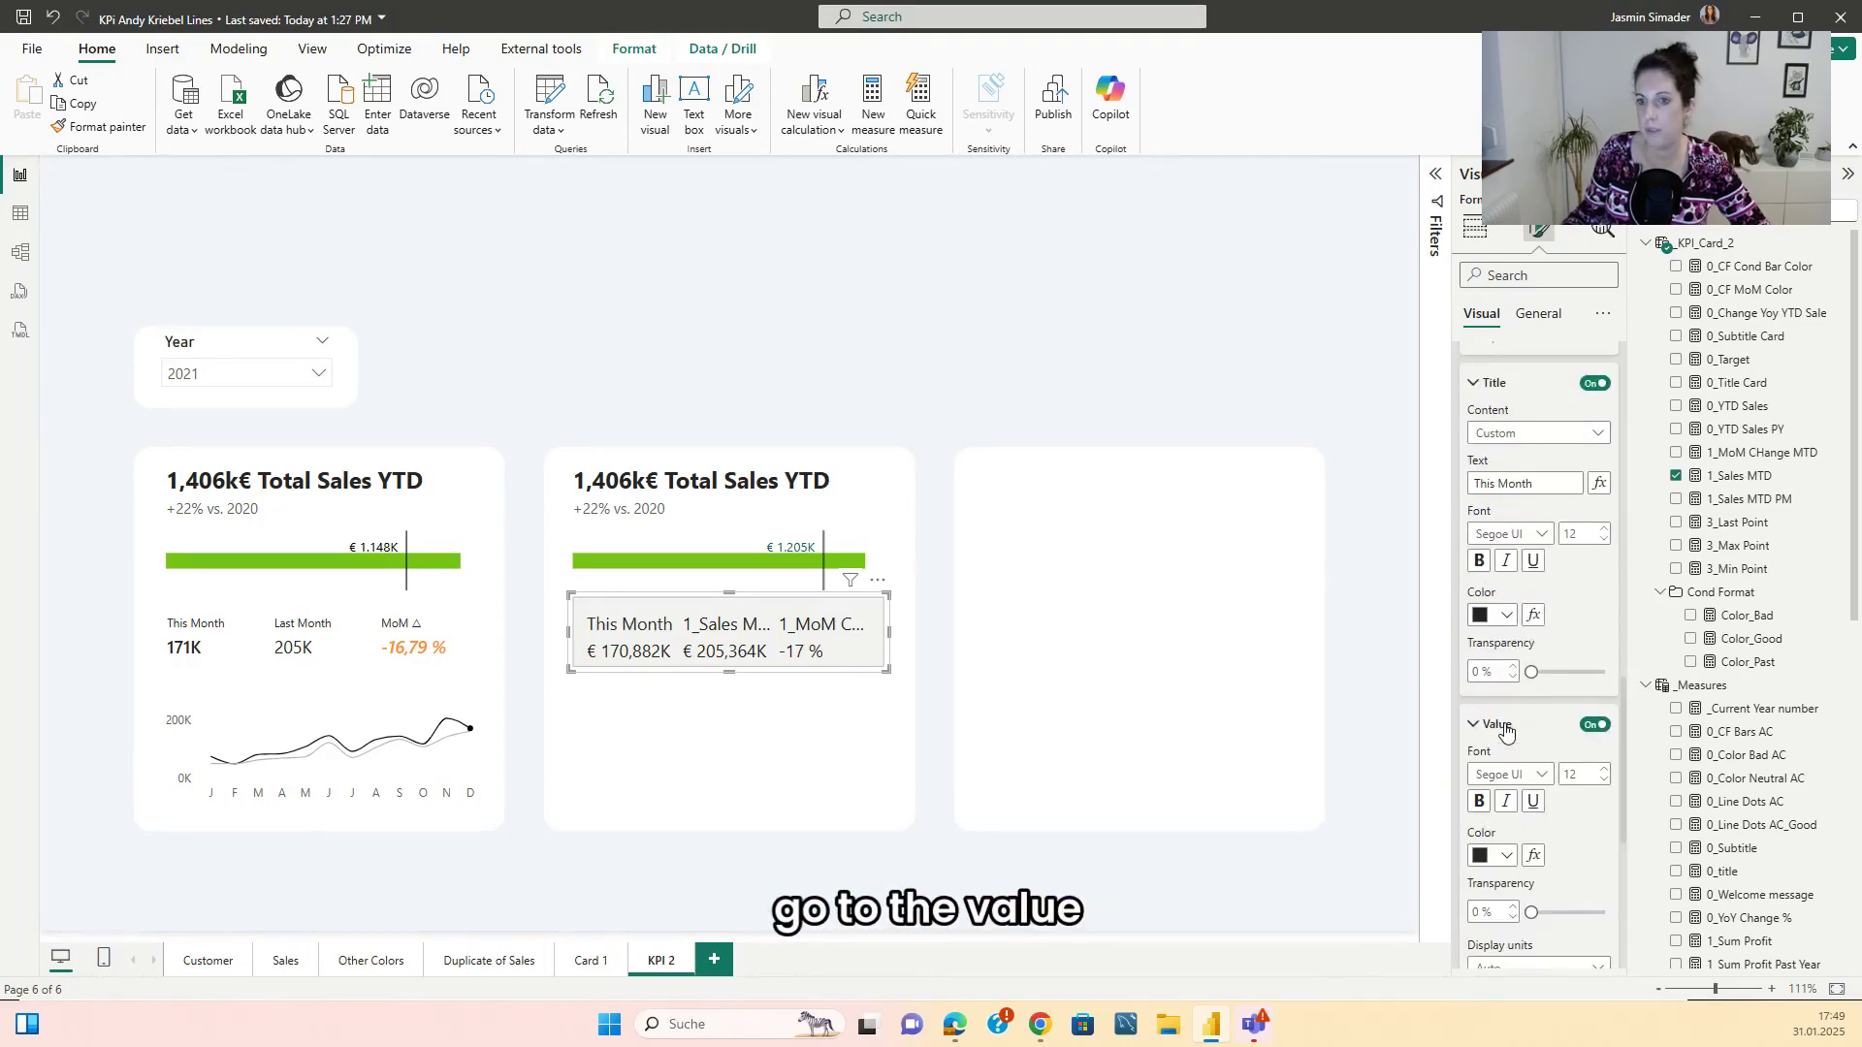
left_click(1499, 726)
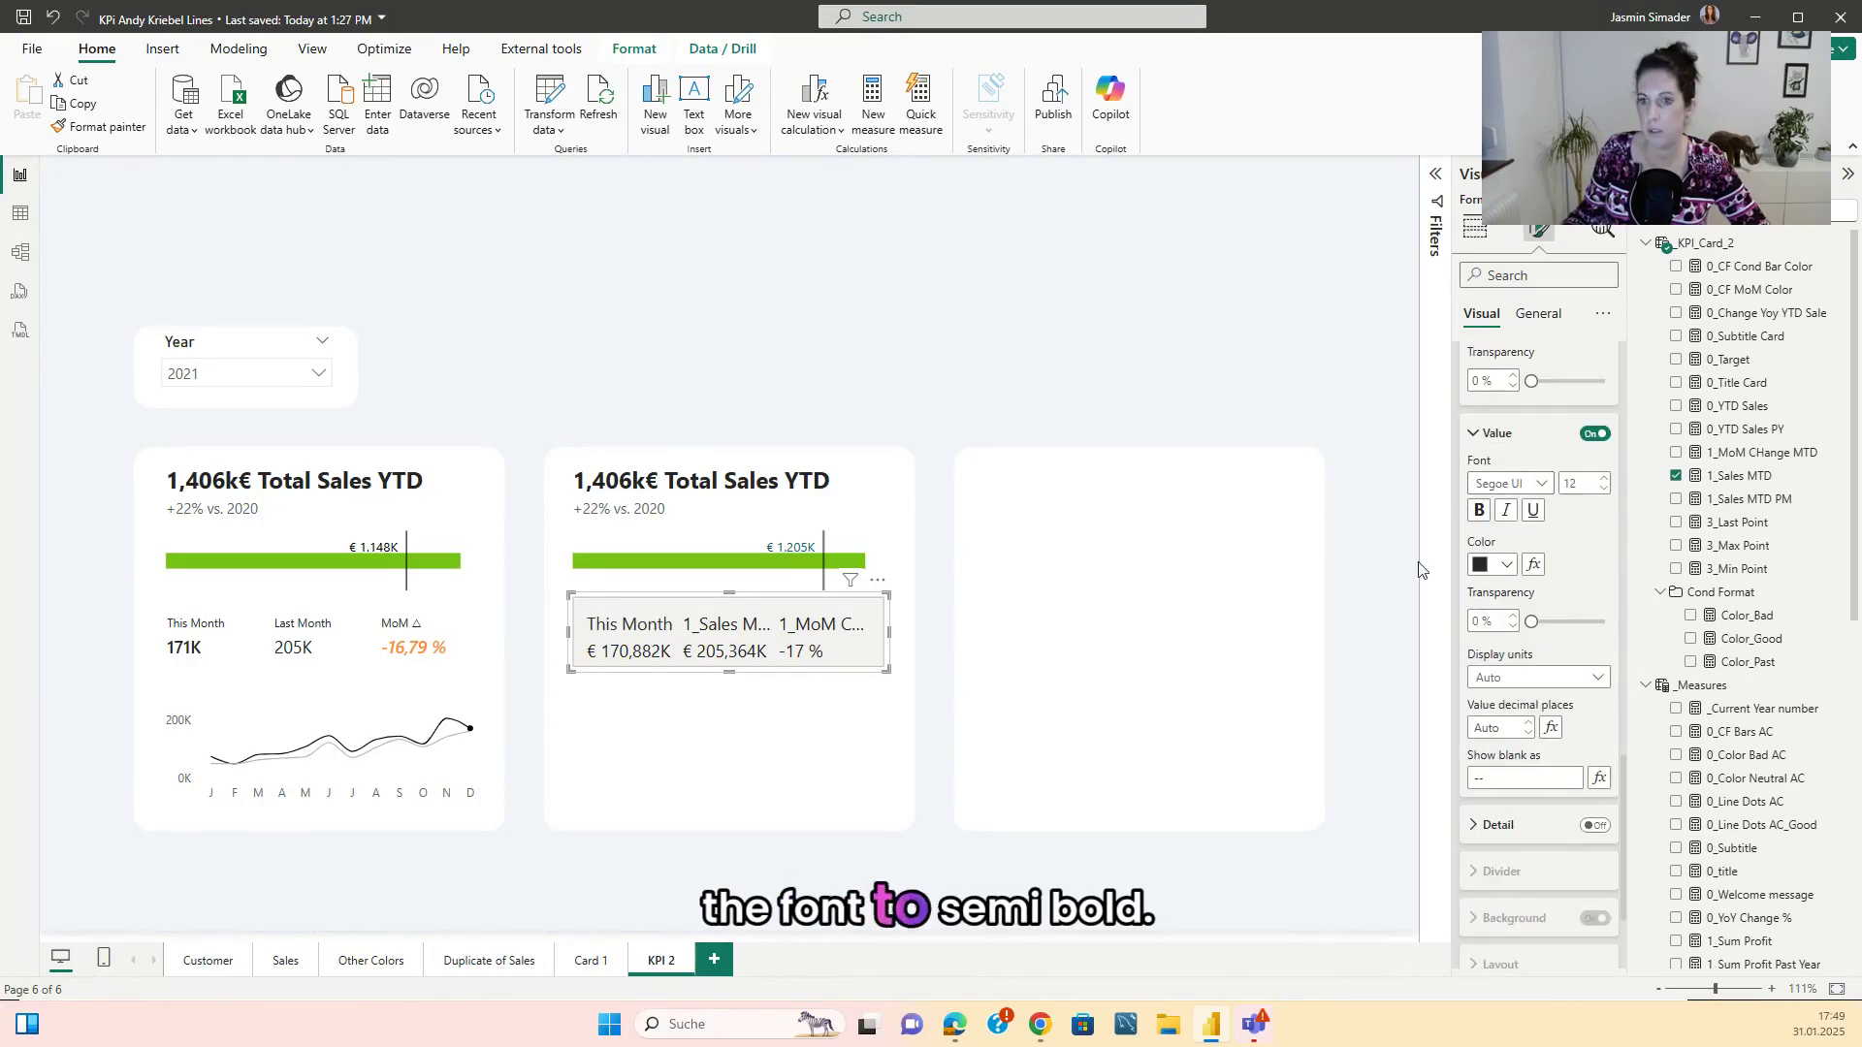
left_click(1508, 488)
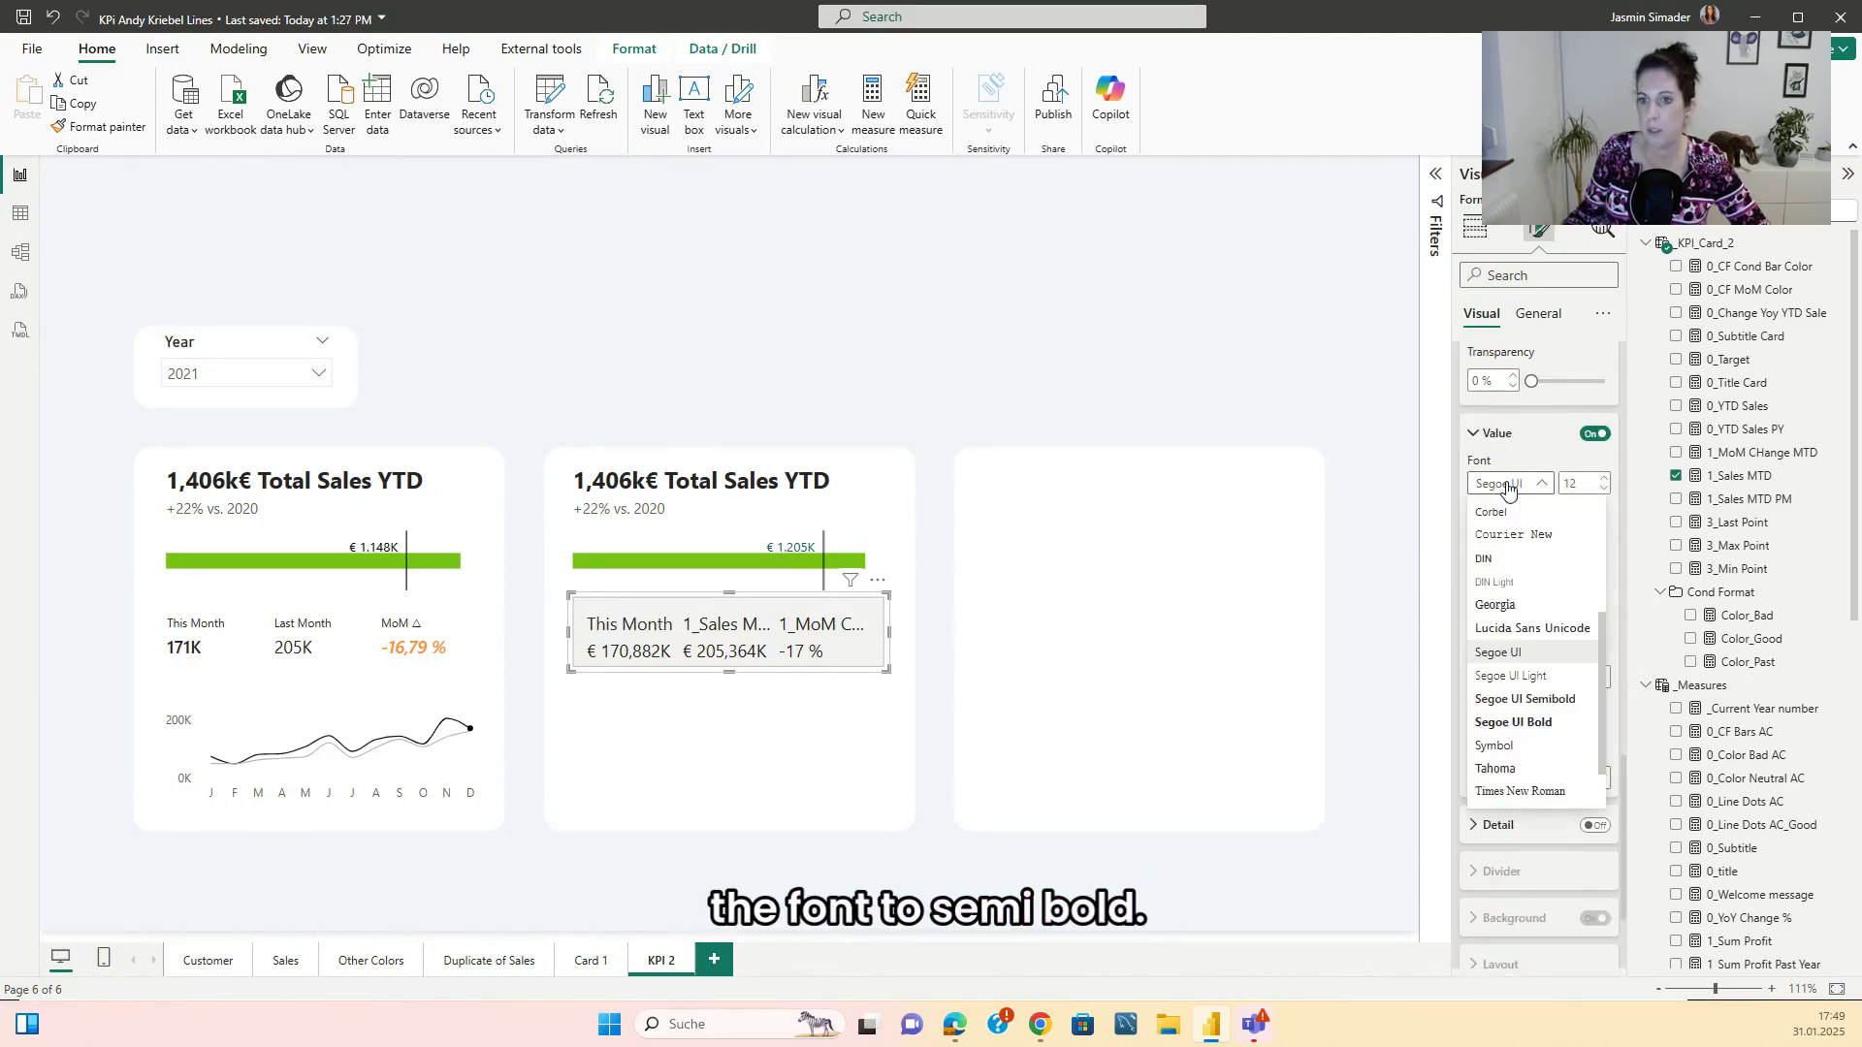
left_click(1538, 700)
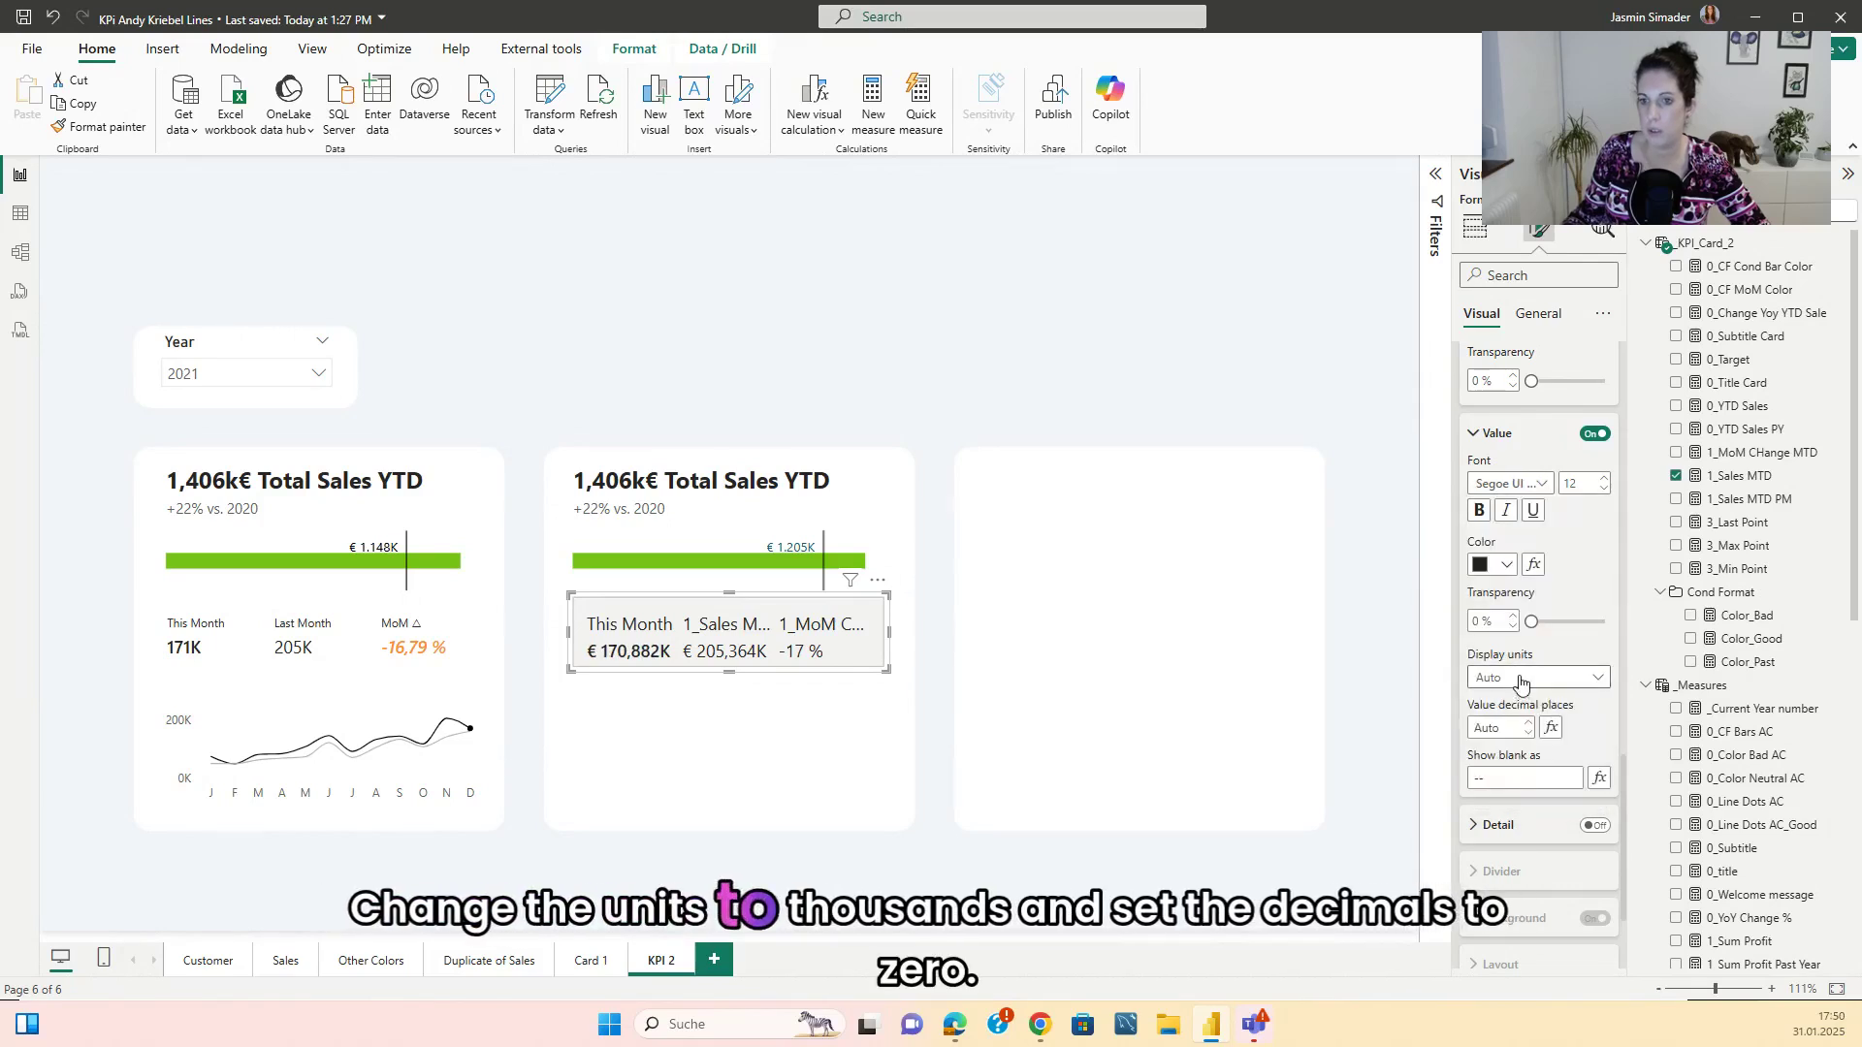
left_click(1521, 679)
left_click(1518, 748)
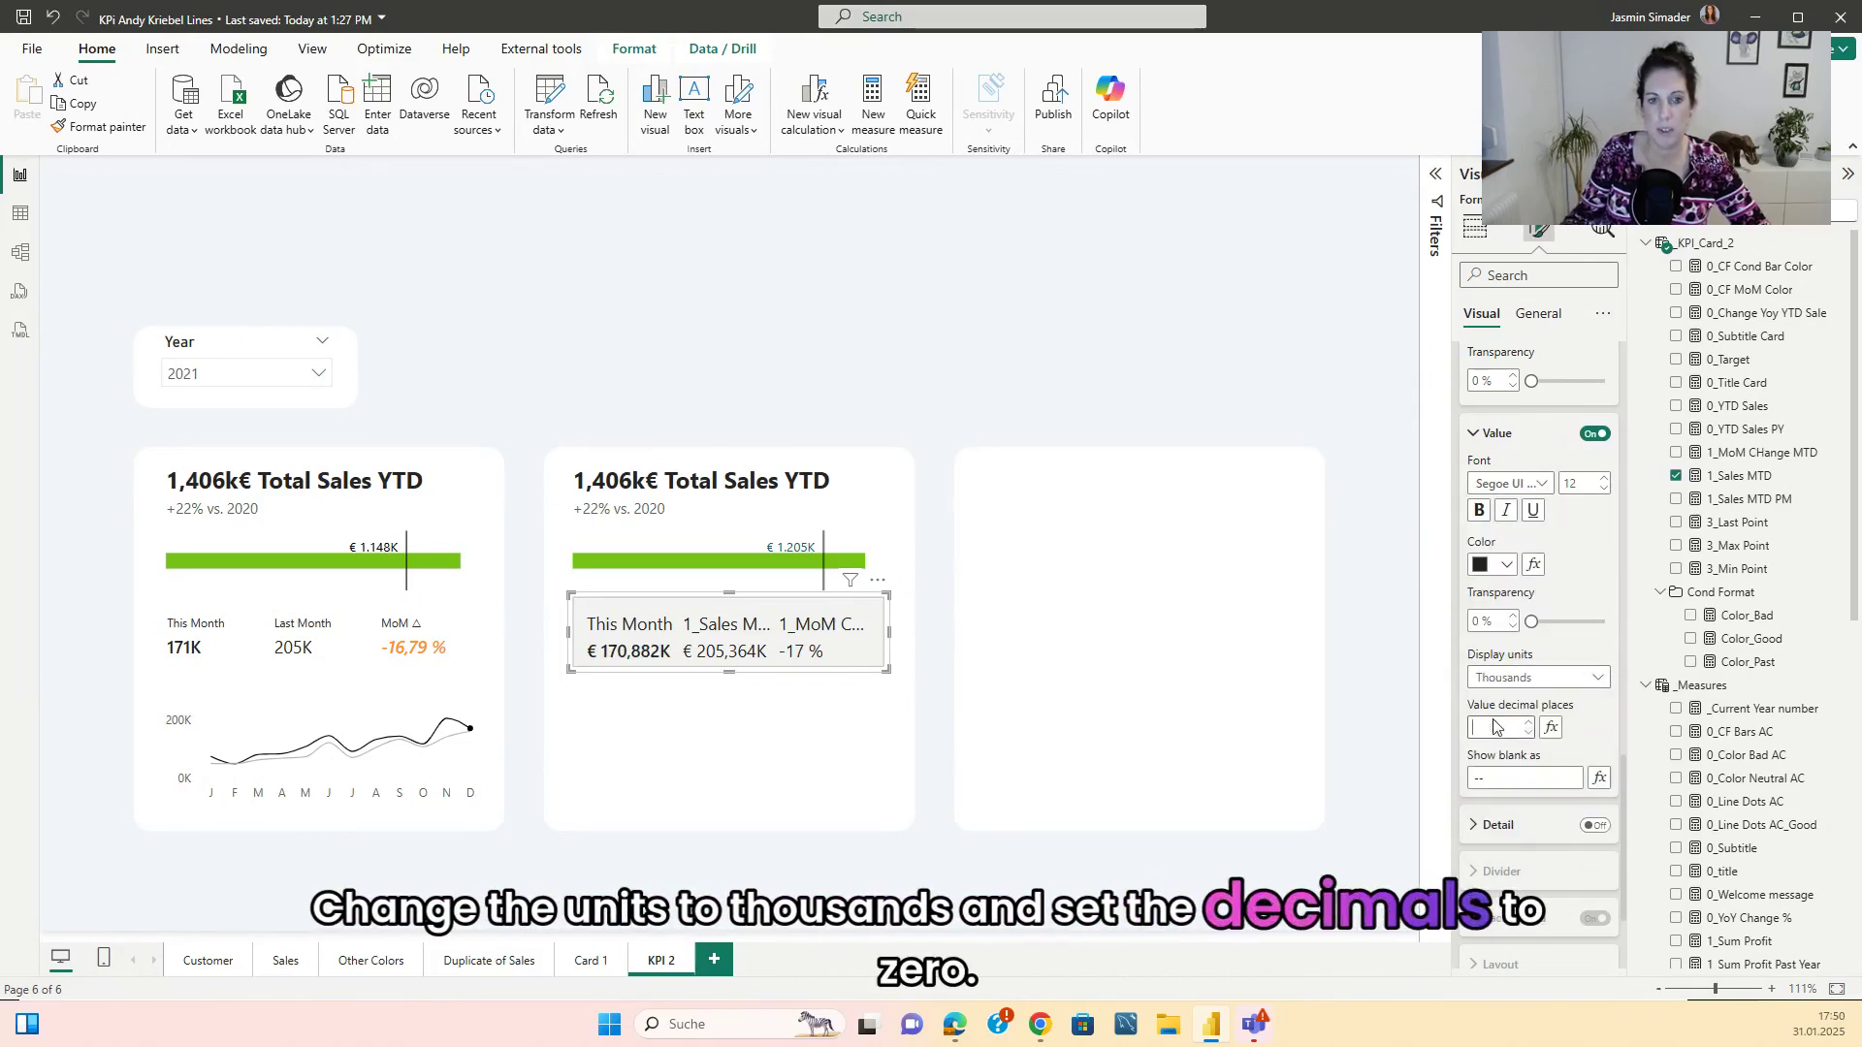
left_click(1495, 727)
type("0")
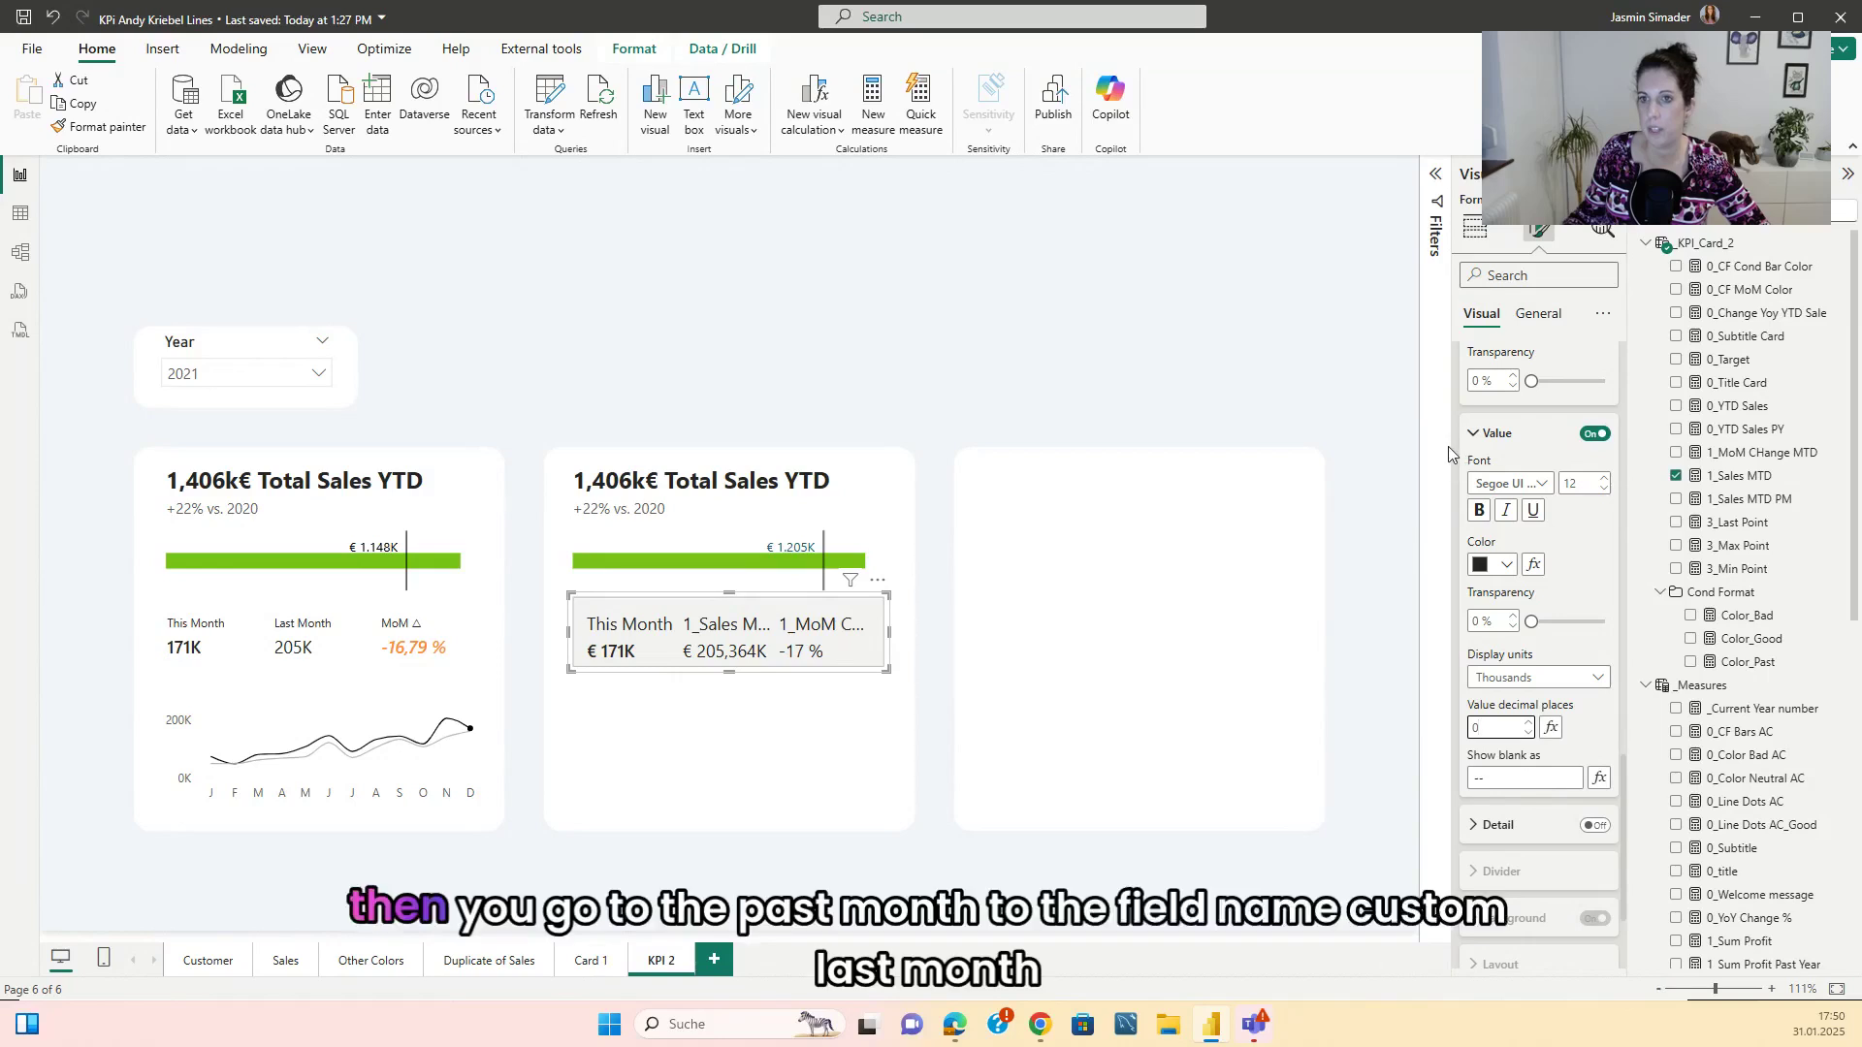
- Give the 1_Sales MTD PM reference label the custom title "Last Month"
scroll(1552, 532, "up", 5)
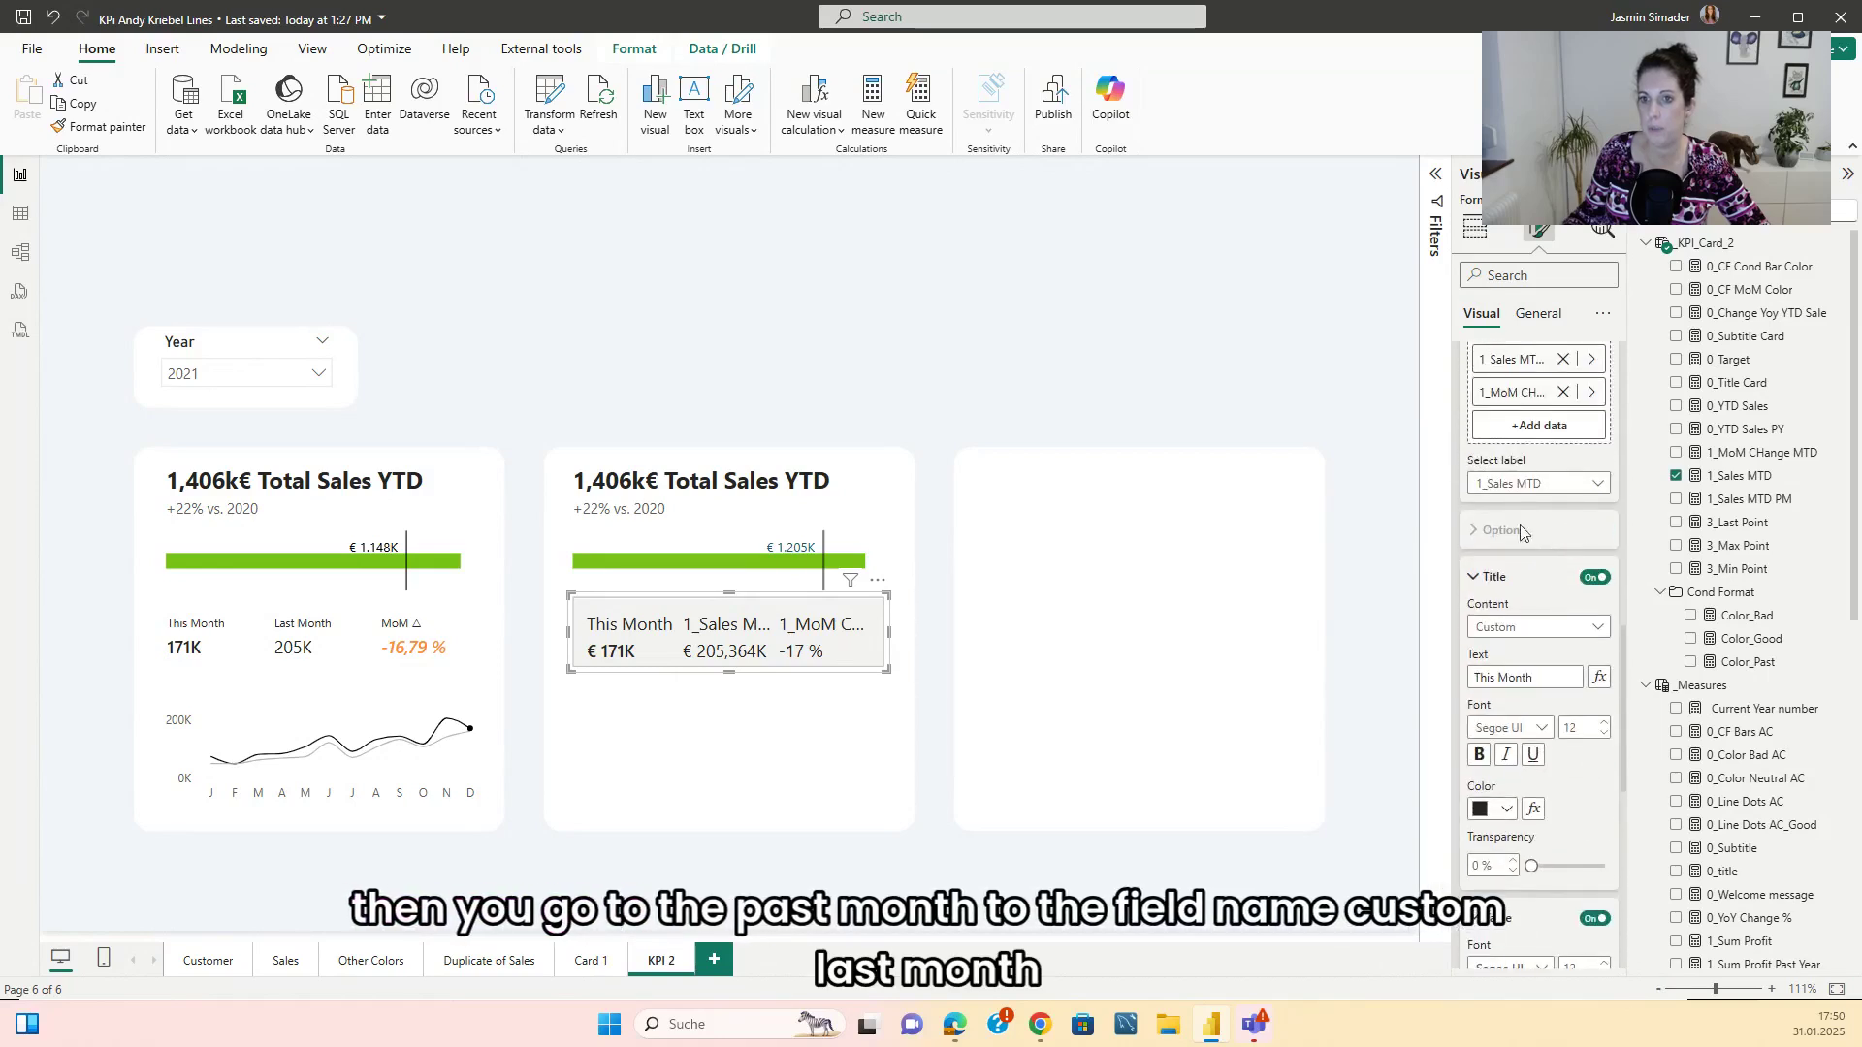
left_click(1532, 482)
scroll(1533, 543, "down", 1)
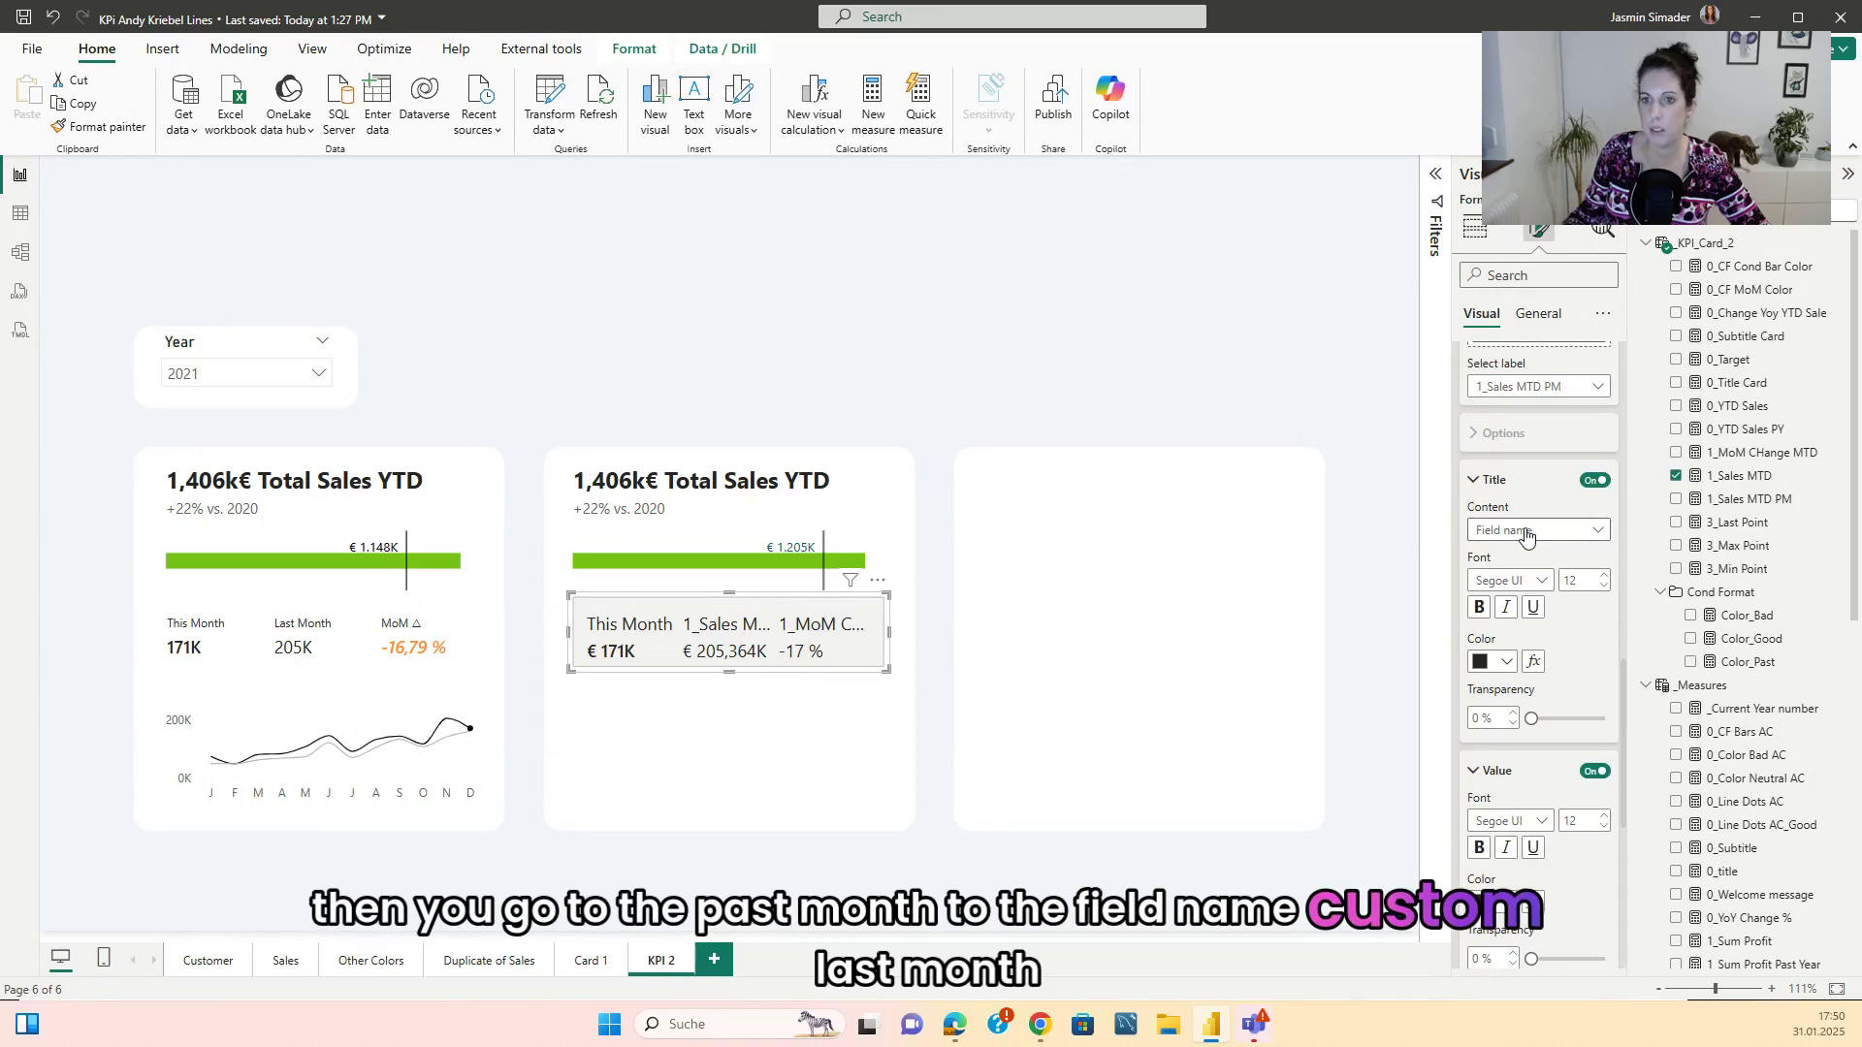
left_click(1527, 533)
left_click(1511, 562)
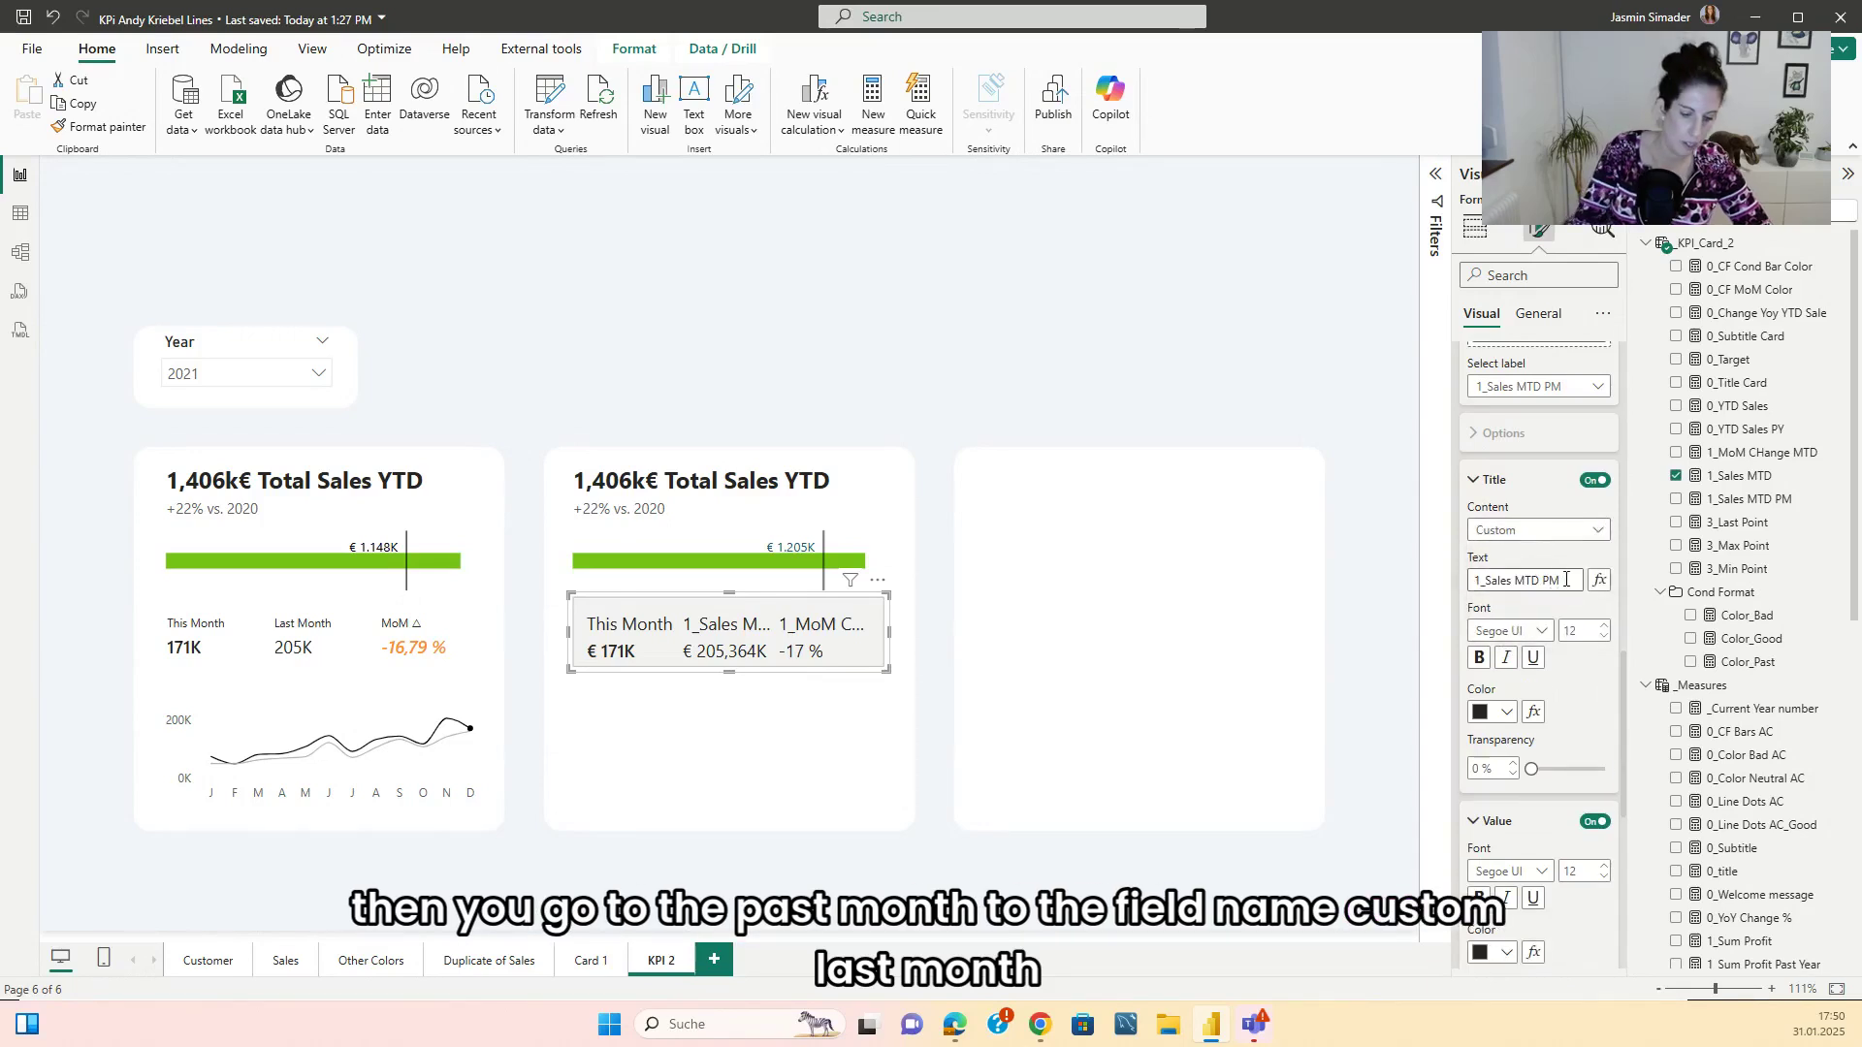
type("Last Month")
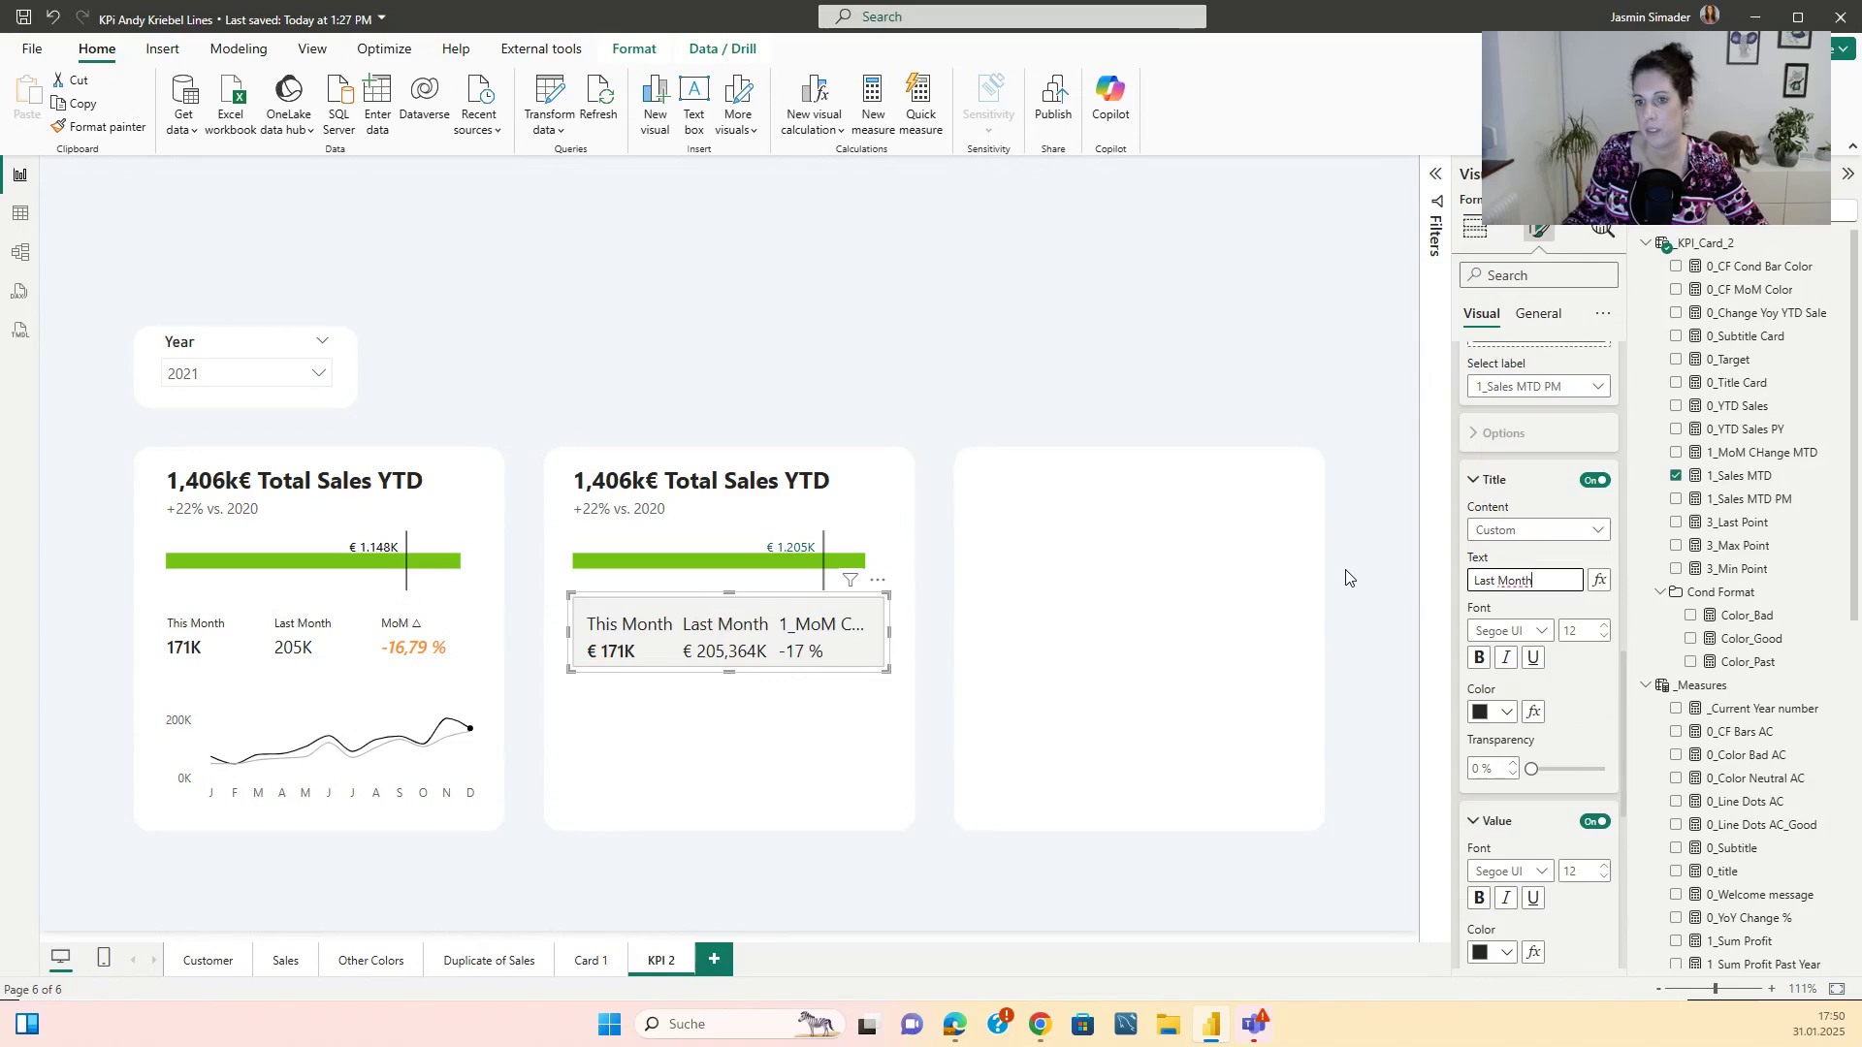
- Display the Last Month value in thousands with 0 decimal places
scroll(1561, 607, "down", 3)
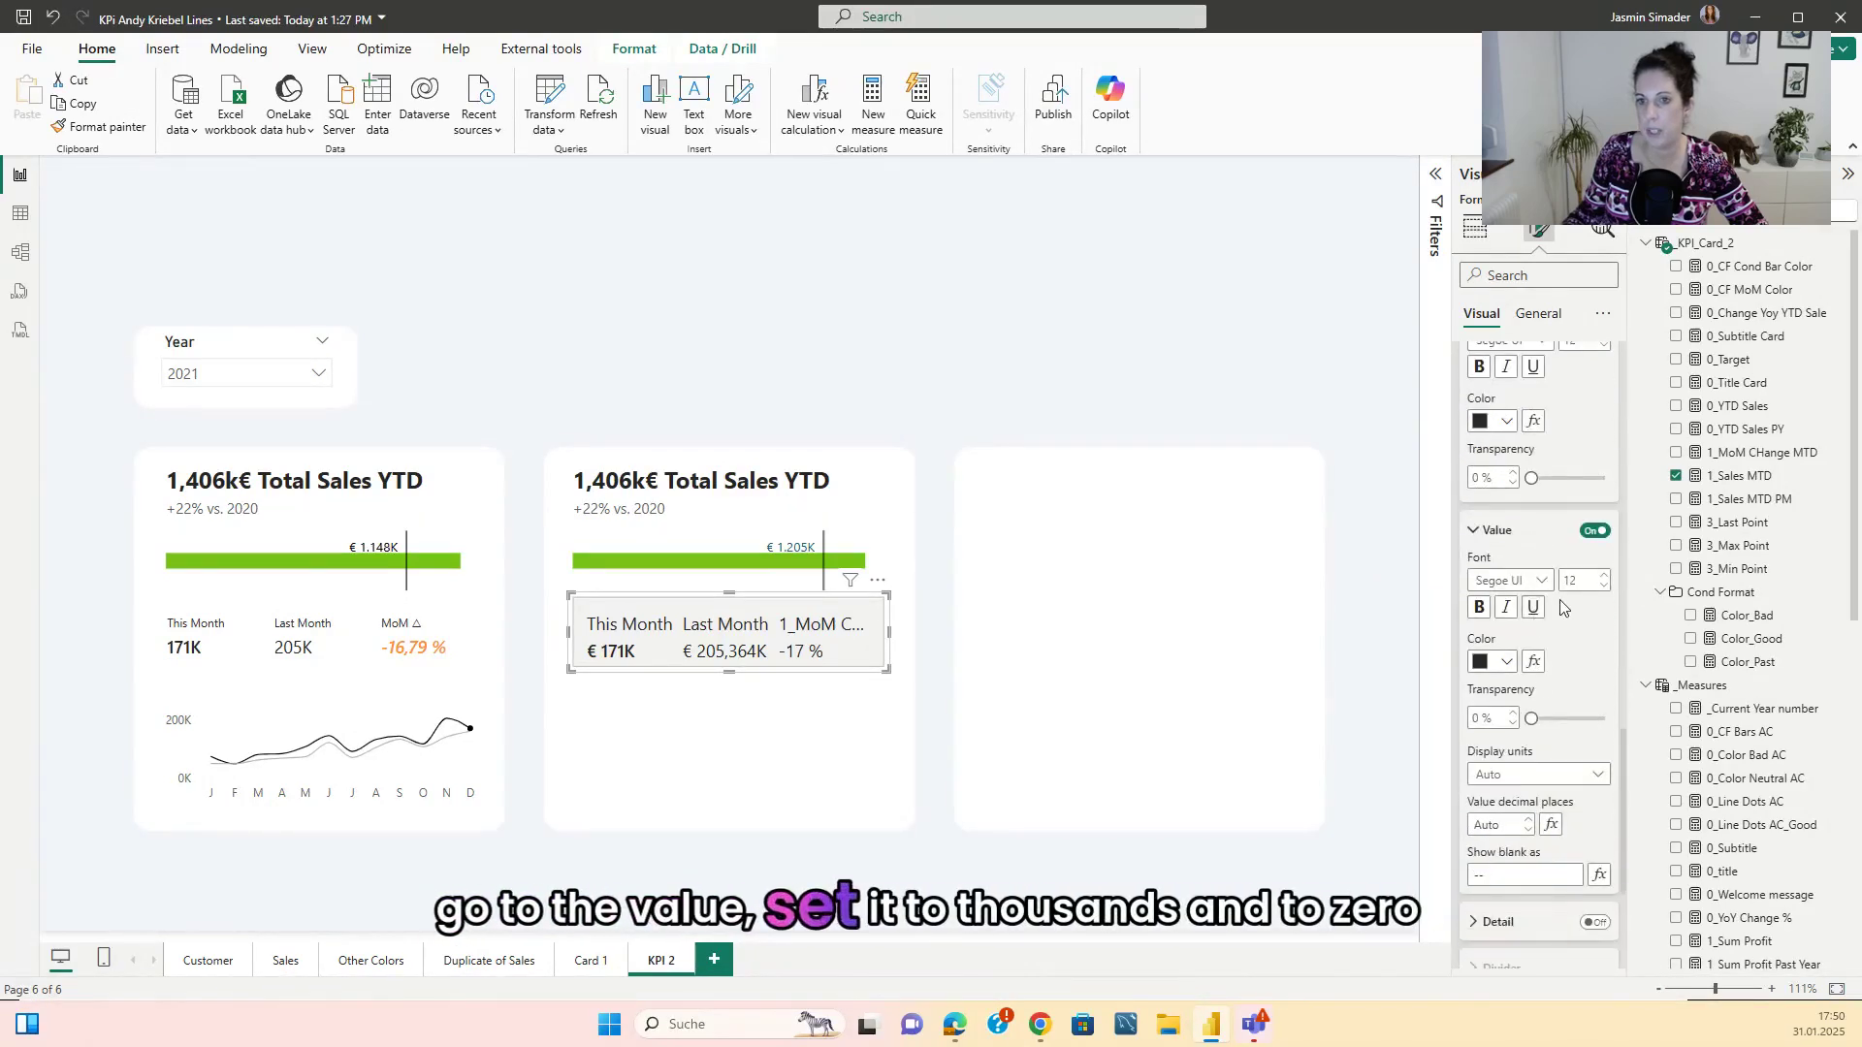
scroll(1558, 604, "down", 2)
left_click(1509, 586)
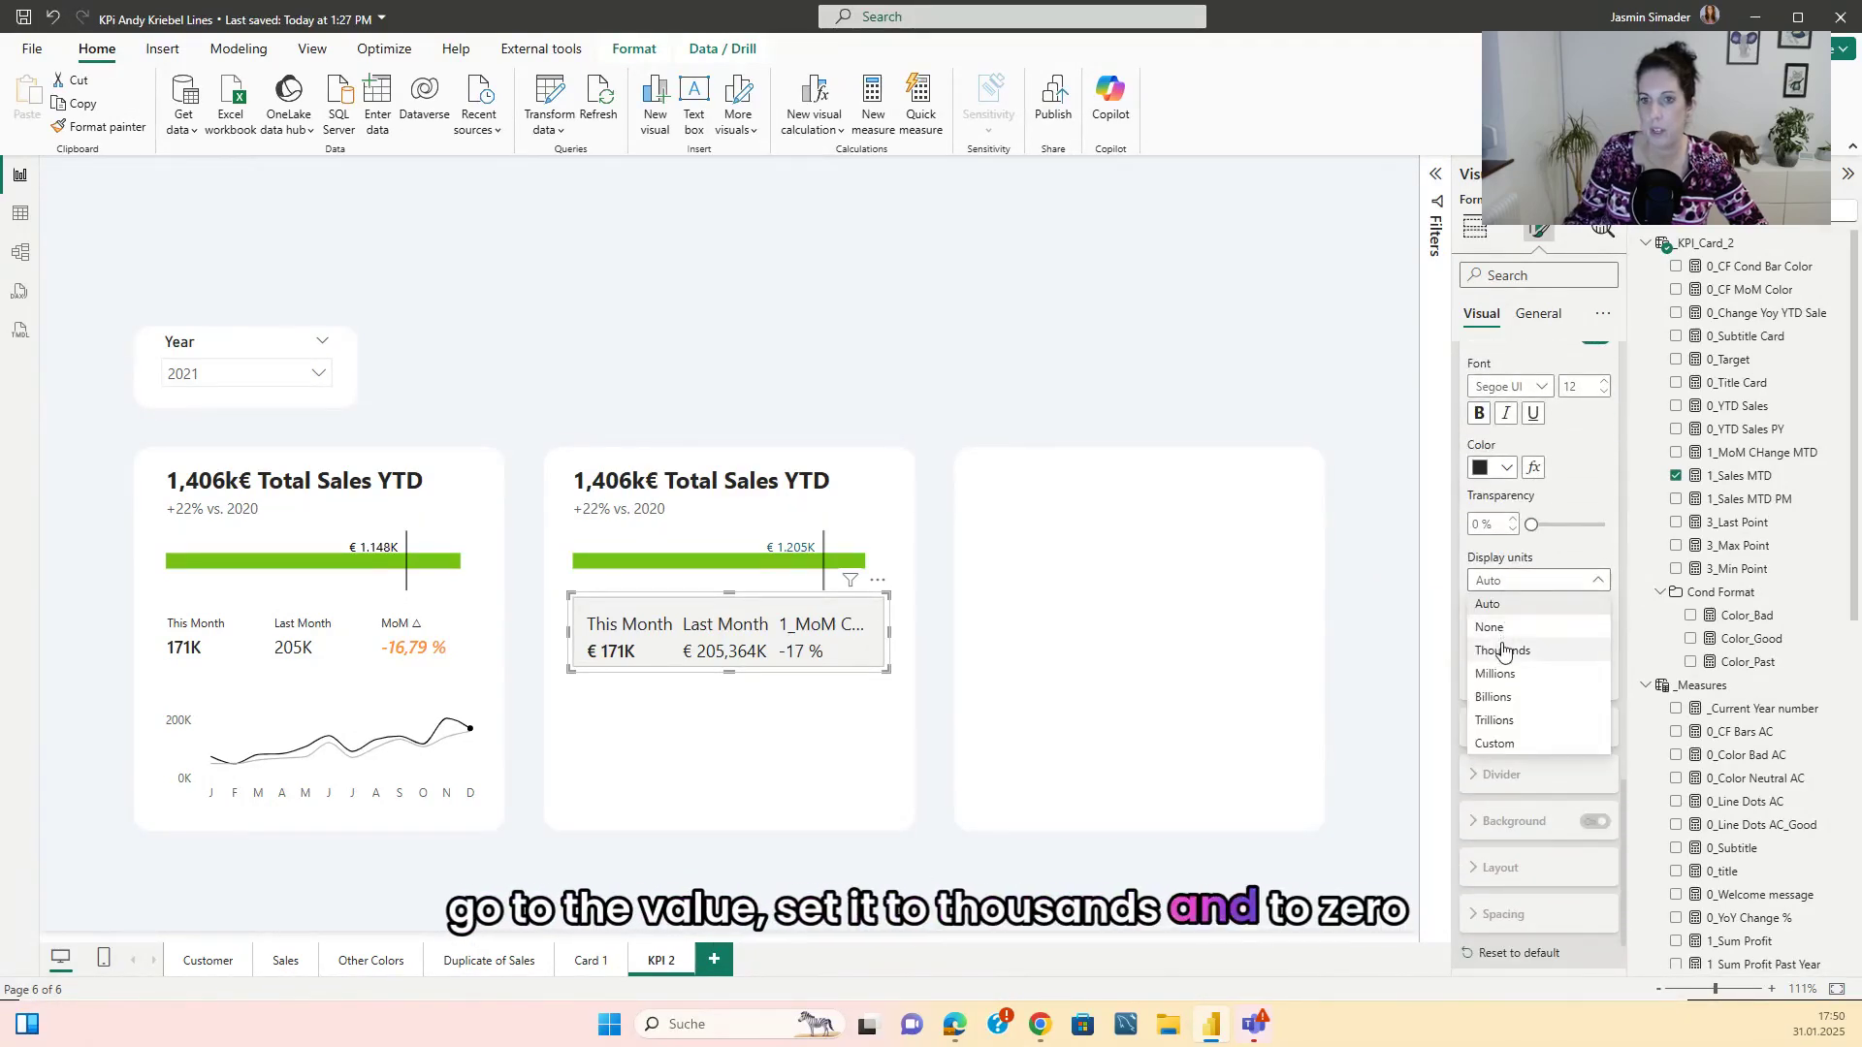
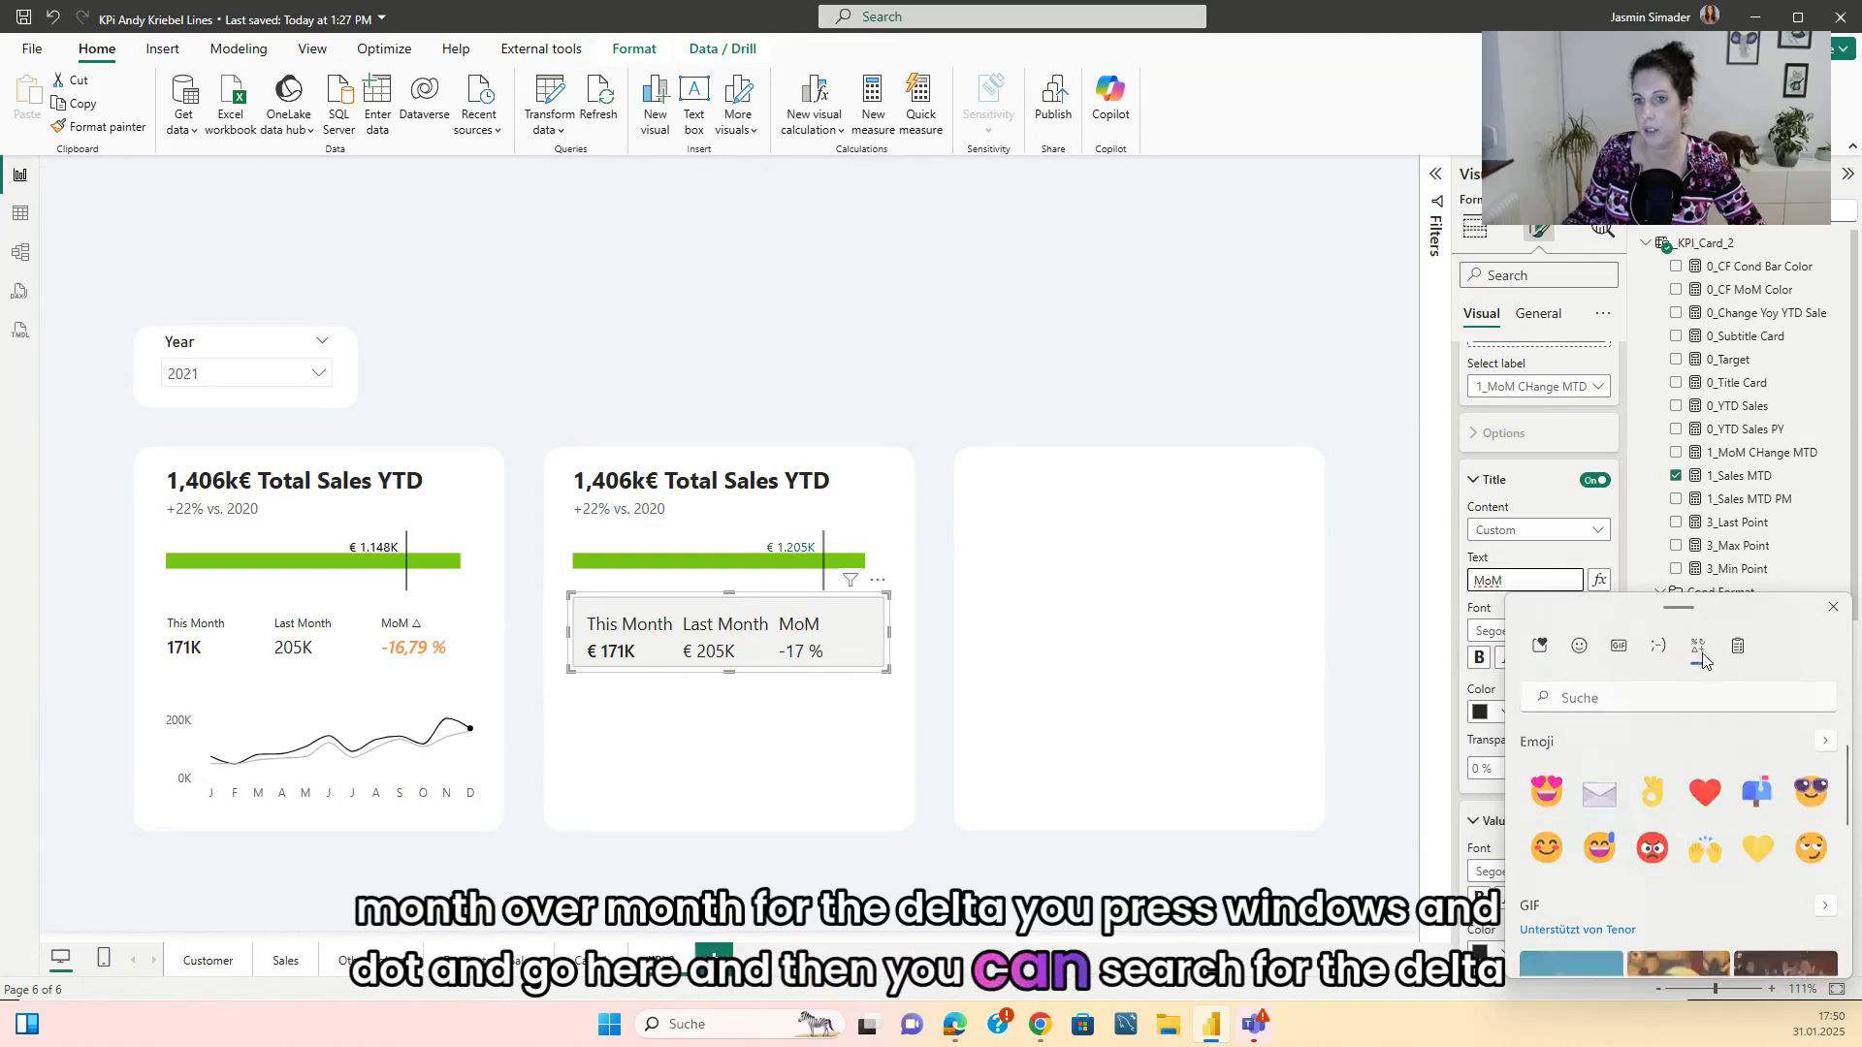
- Insert the △ symbol after "MoM" in the 1_MoM CHange MTD label's custom title
left_click(1704, 656)
left_click(1545, 750)
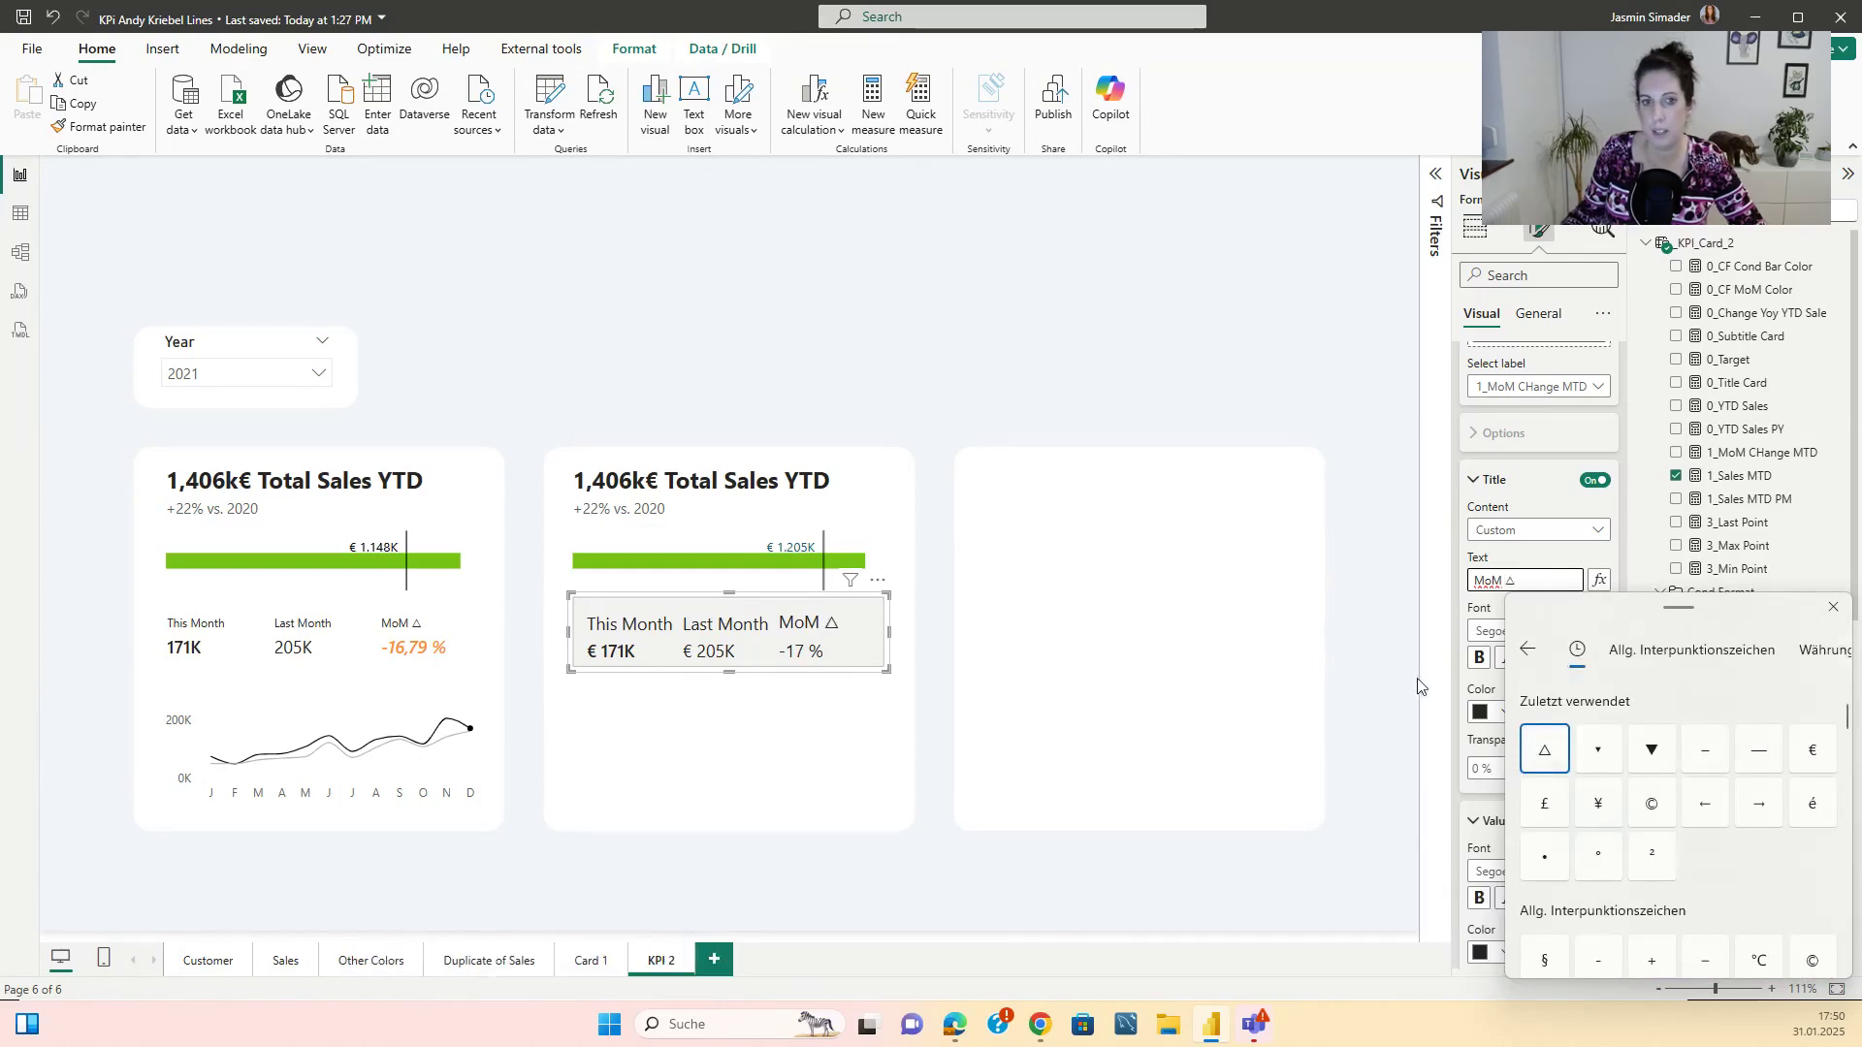
- Display the MoM △ label's value in italics with display units None and 2 decimal places
left_click(1387, 676)
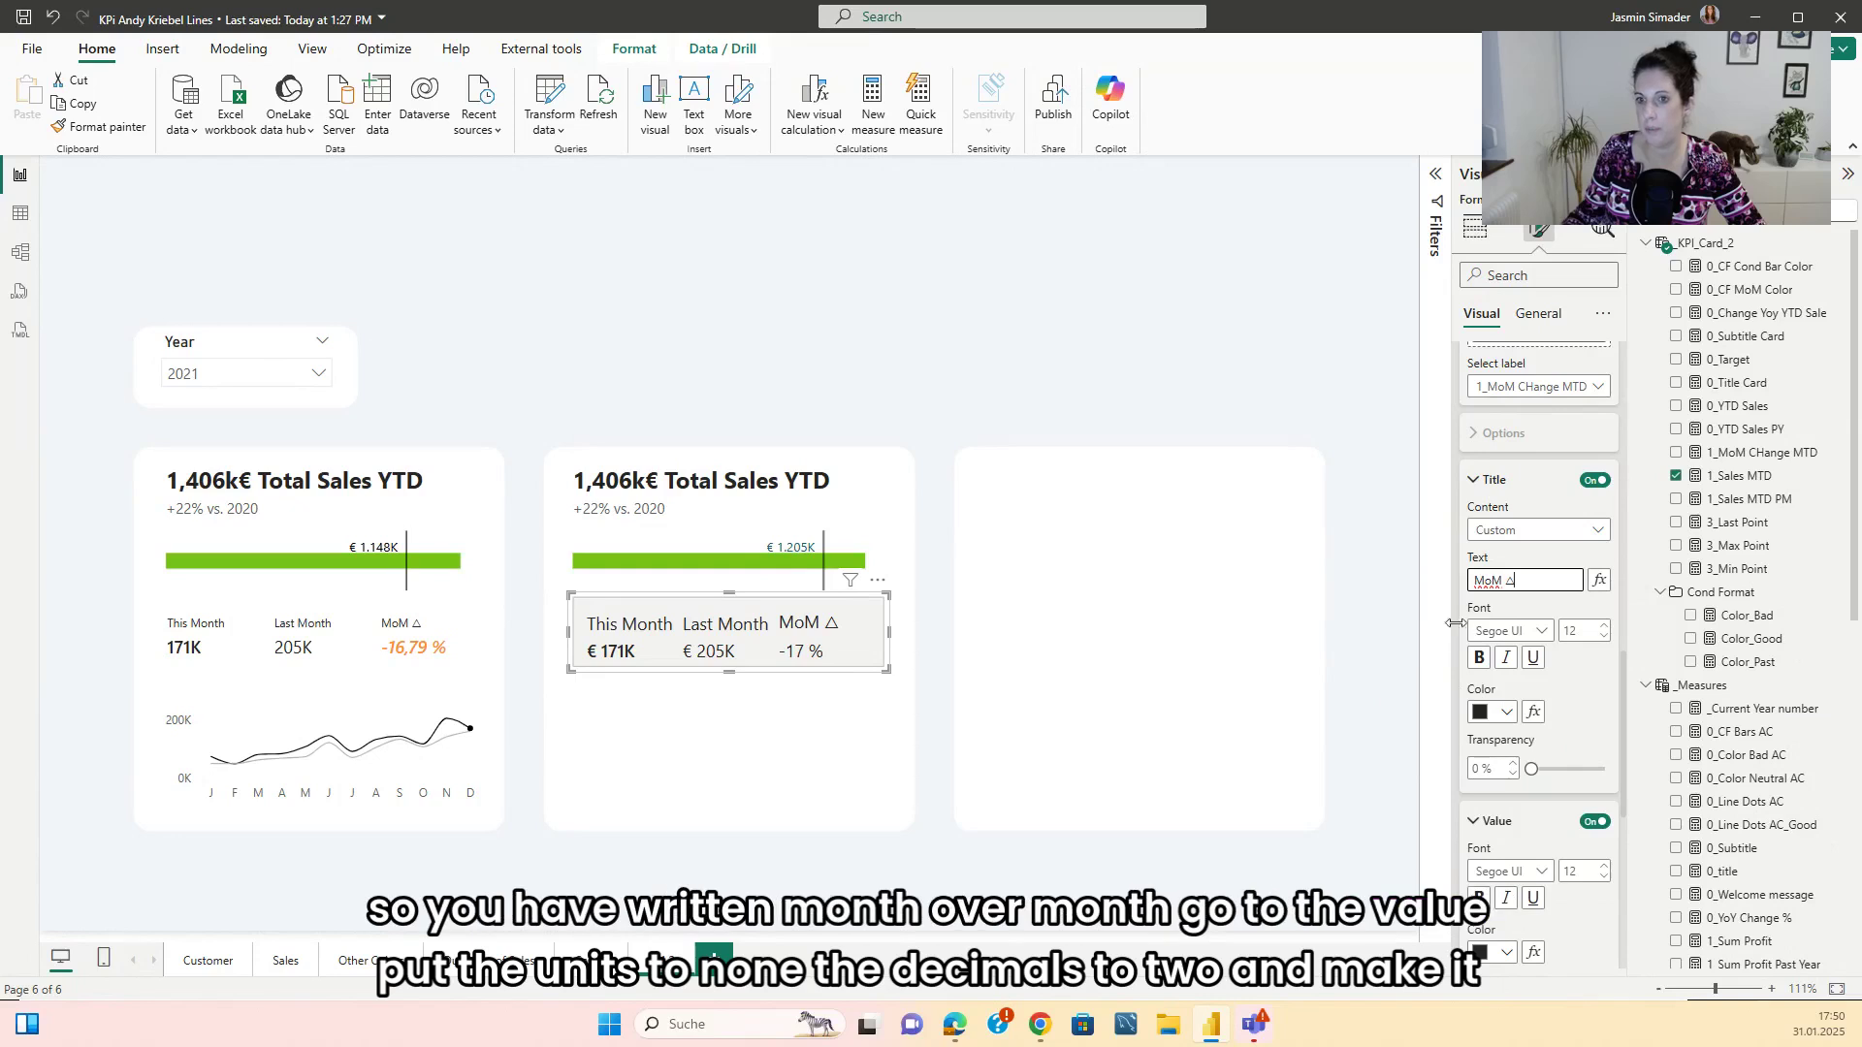
scroll(1494, 611, "down", 5)
left_click(1504, 582)
left_click(1504, 582)
left_click(1504, 582)
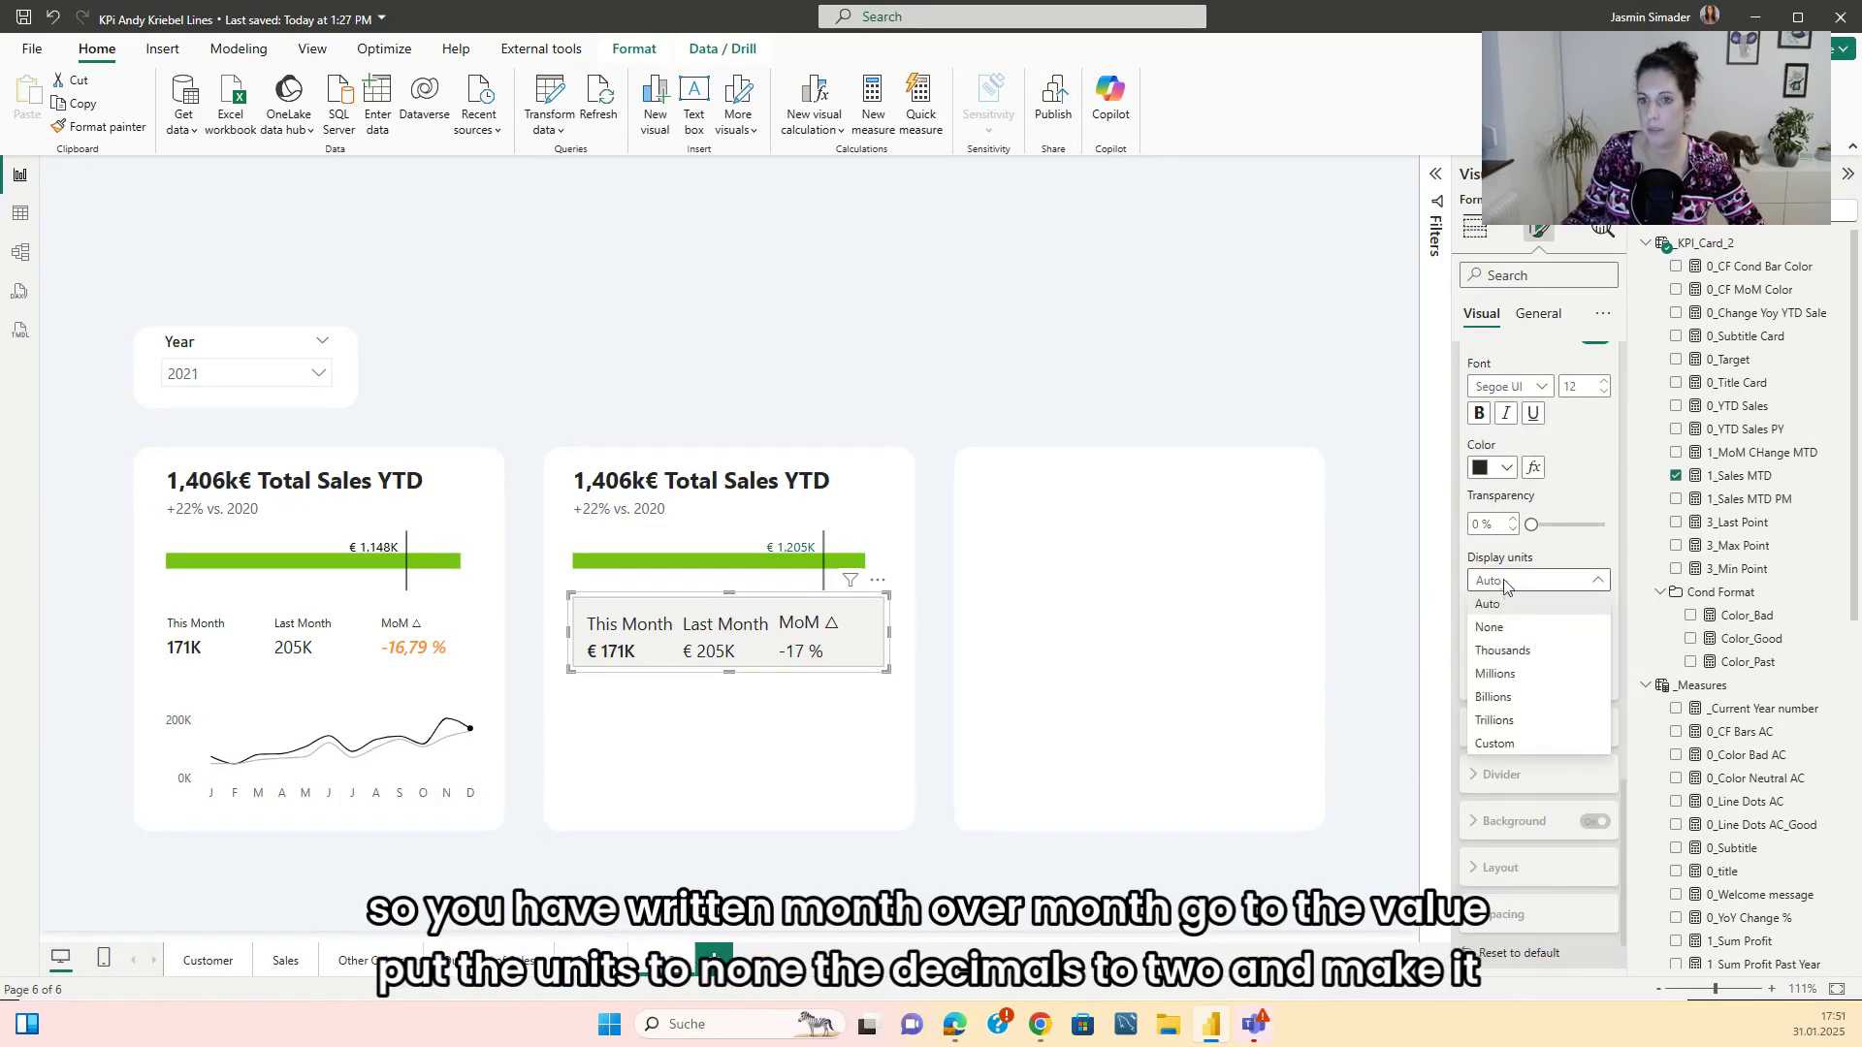
left_click(1499, 609)
left_click(1511, 636)
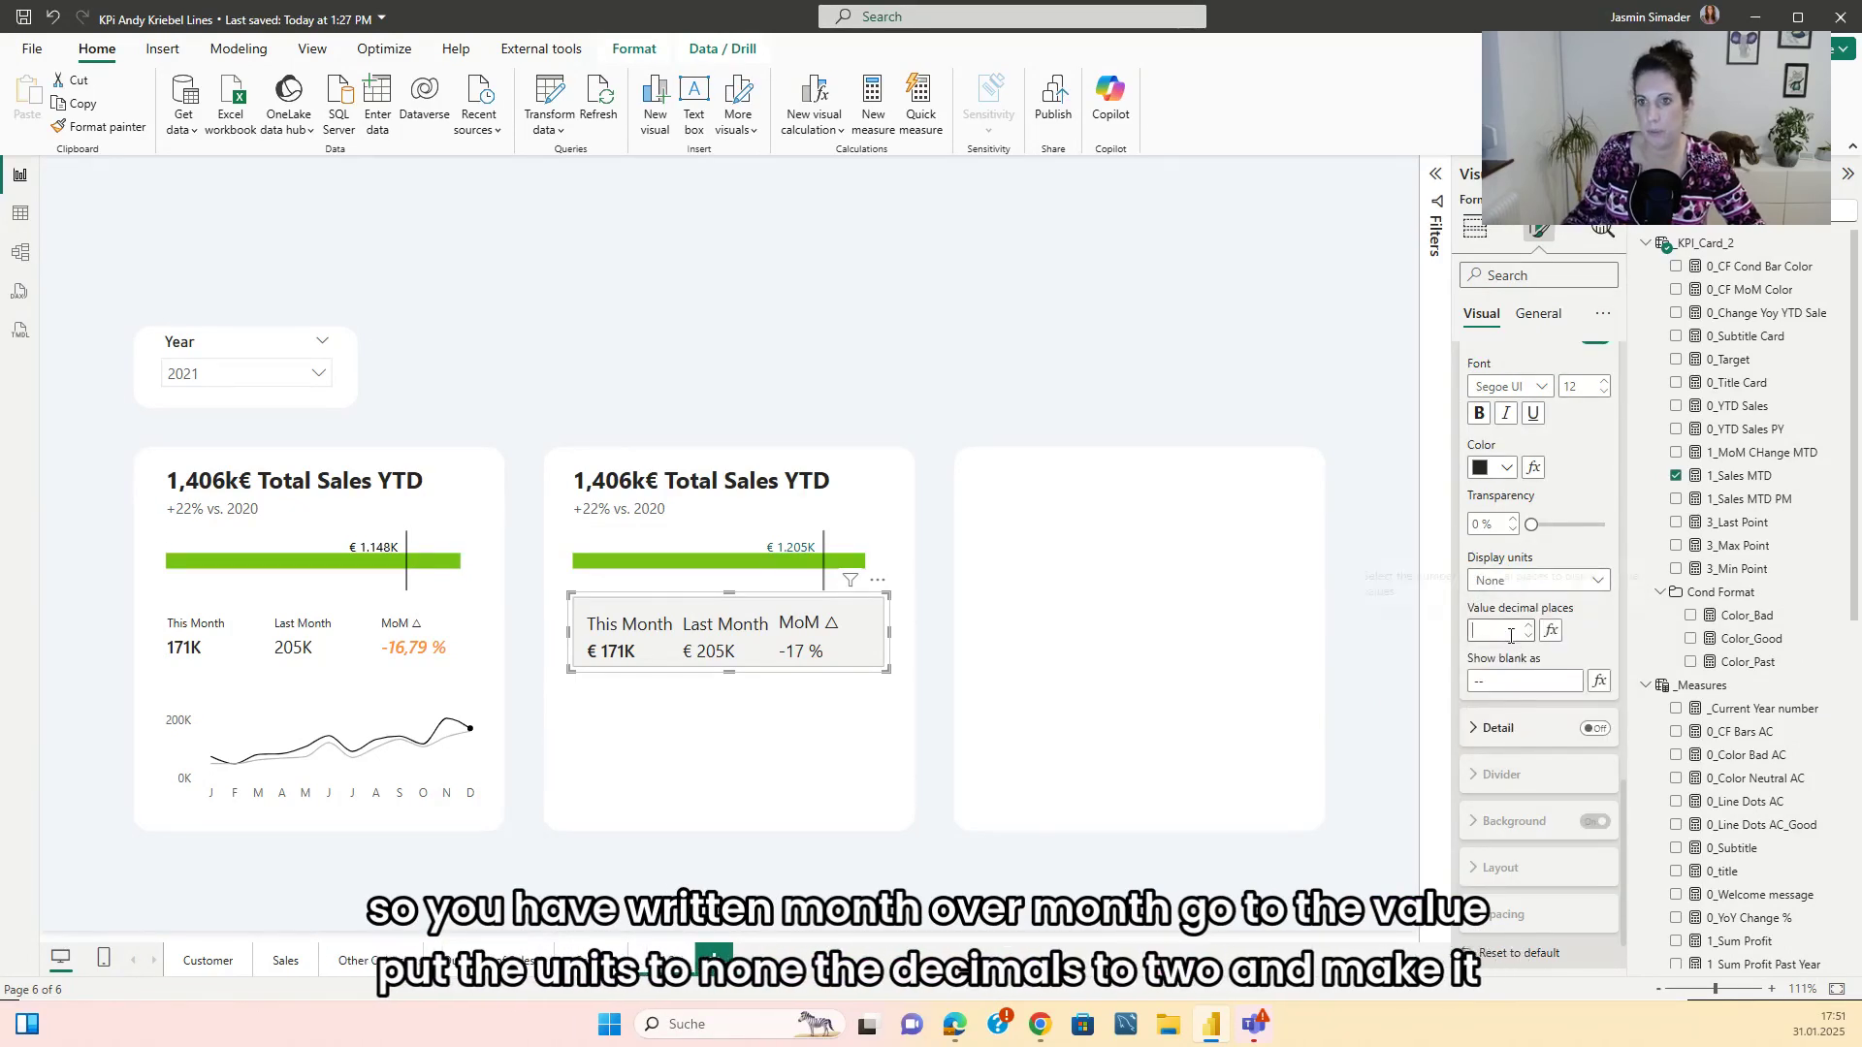
type("2")
key("Return")
scroll(1528, 670, "up", 3)
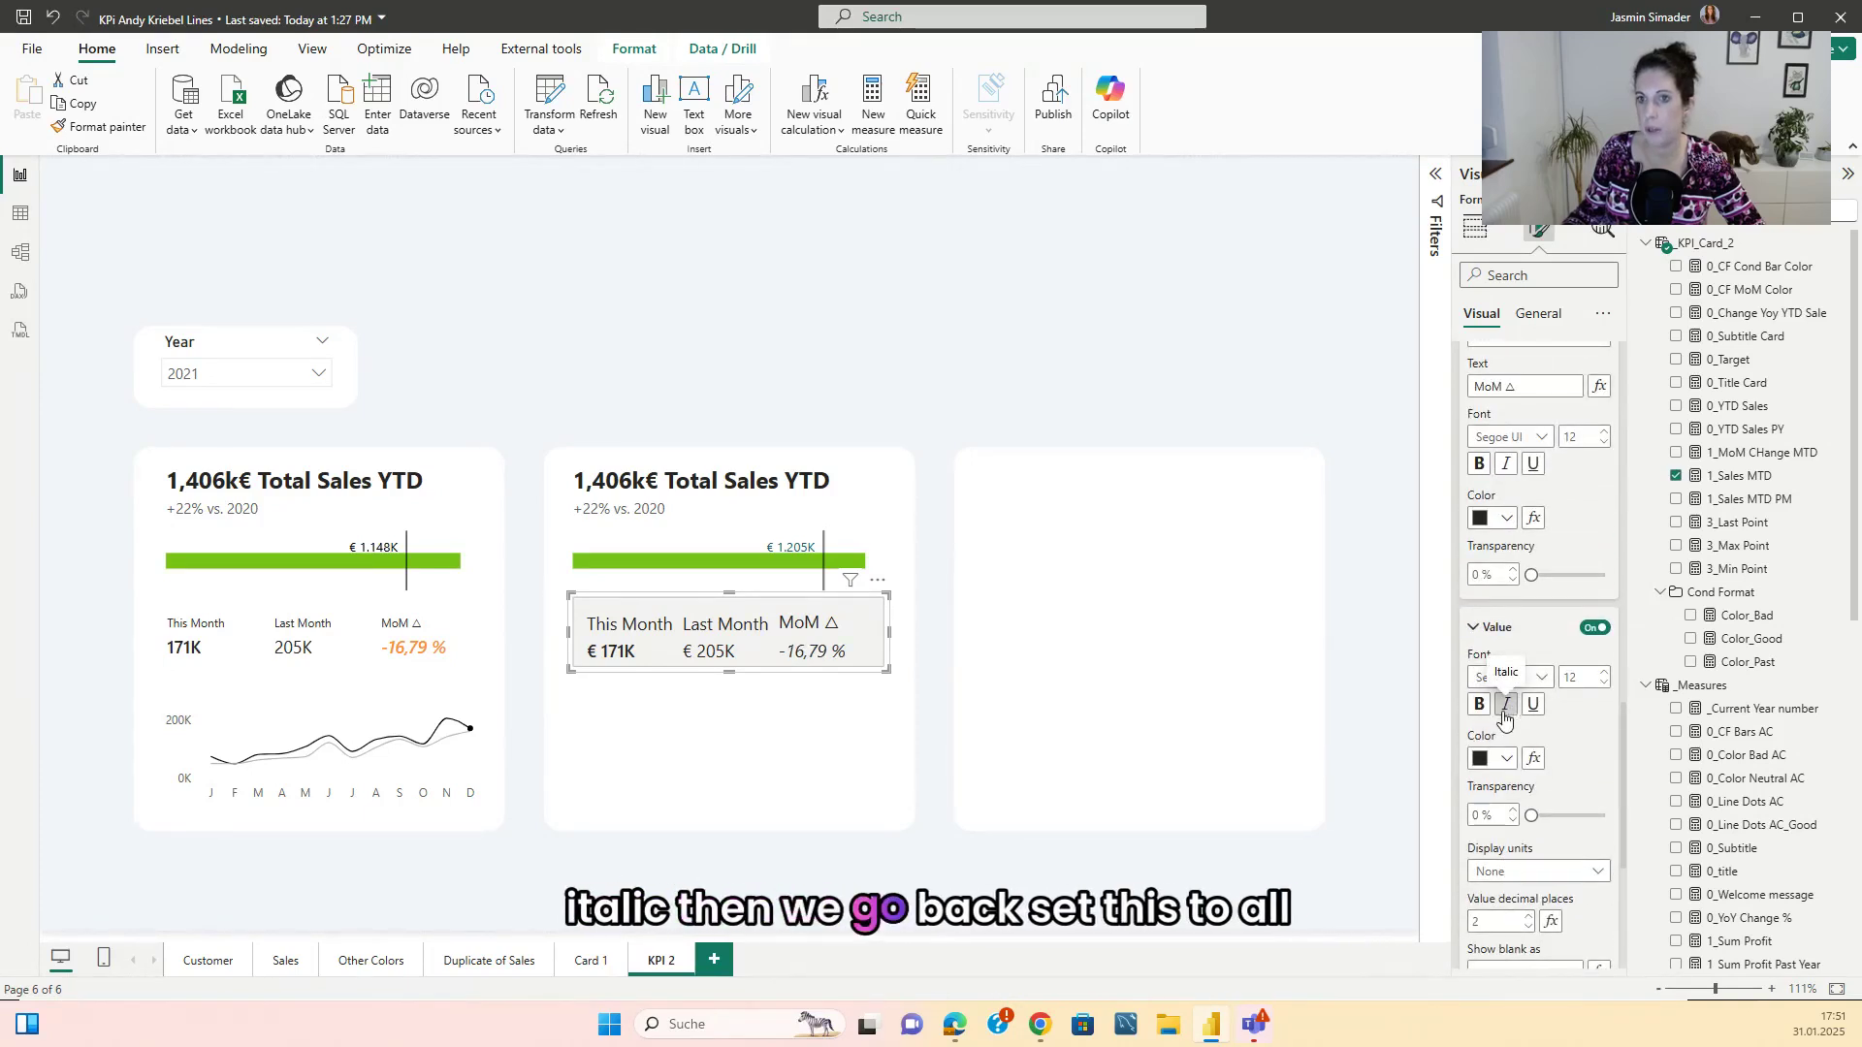
- Apply the reference label settings to all labels and set their title font size to 8
scroll(1510, 752, "up", 6)
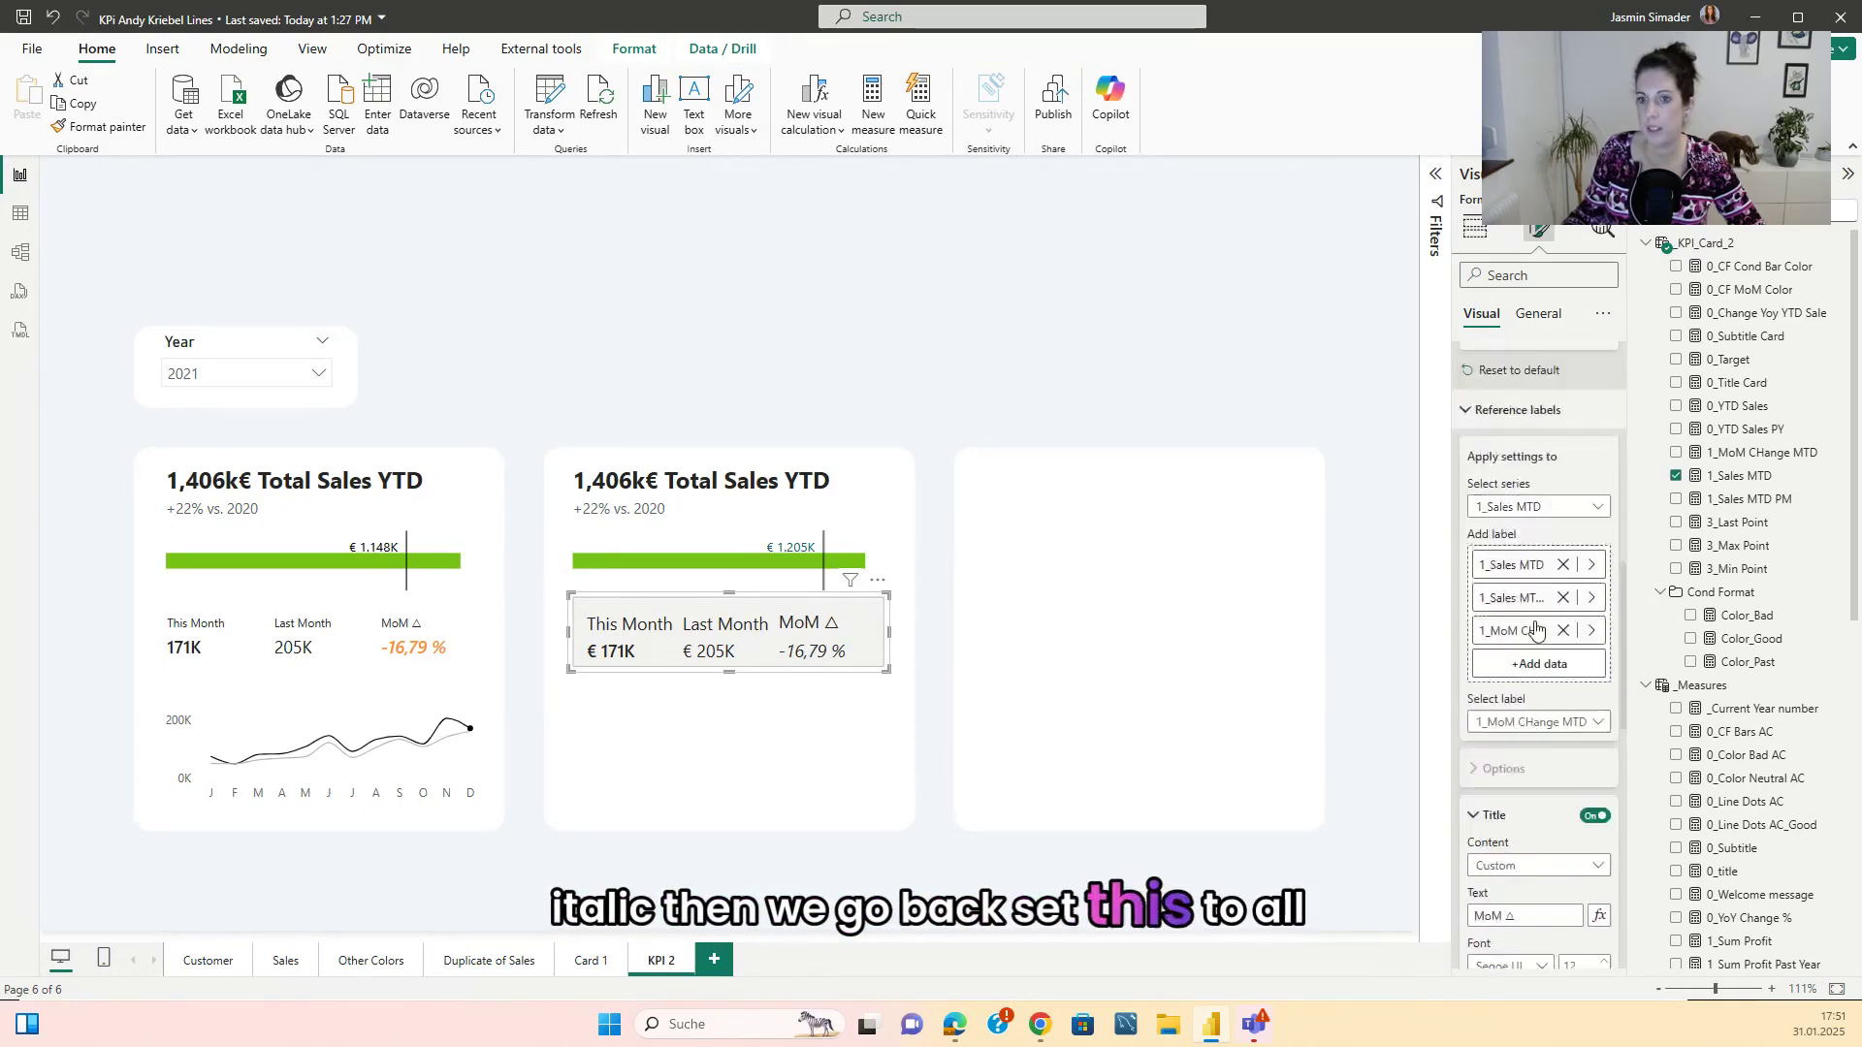
left_click(1512, 776)
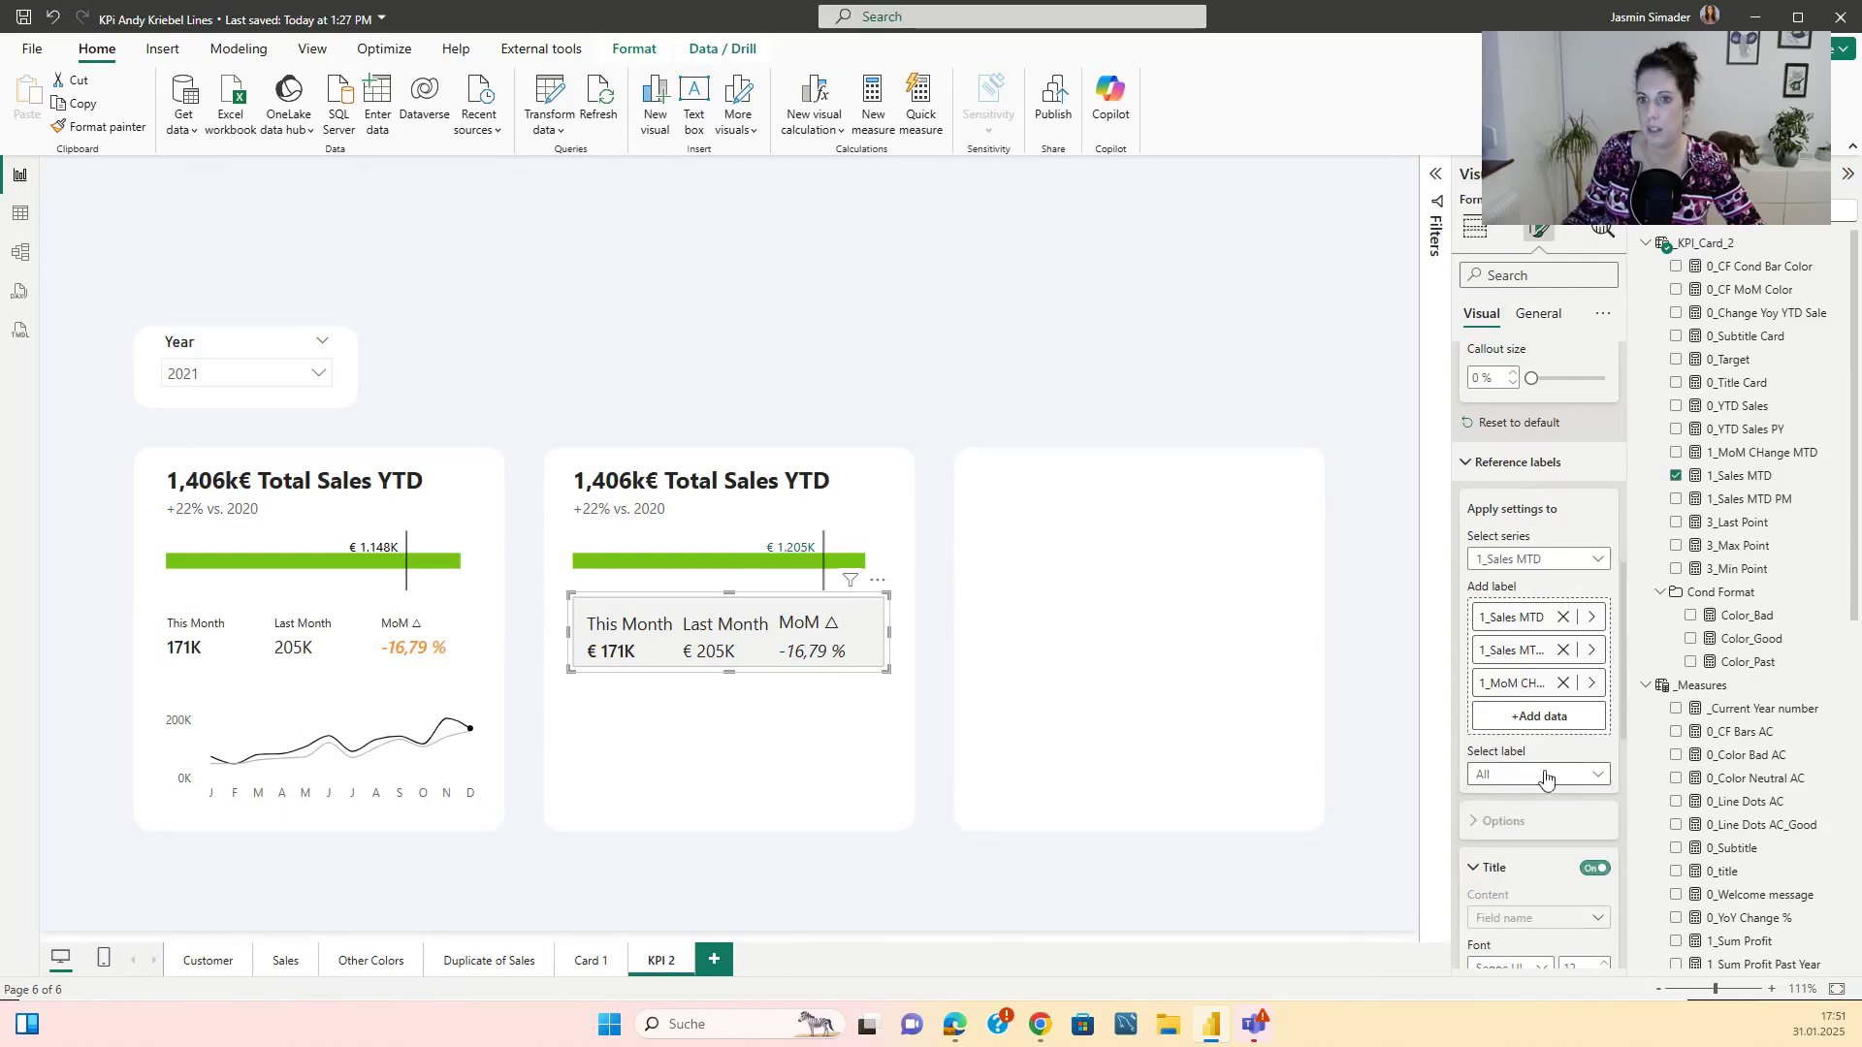
scroll(1546, 779, "down", 4)
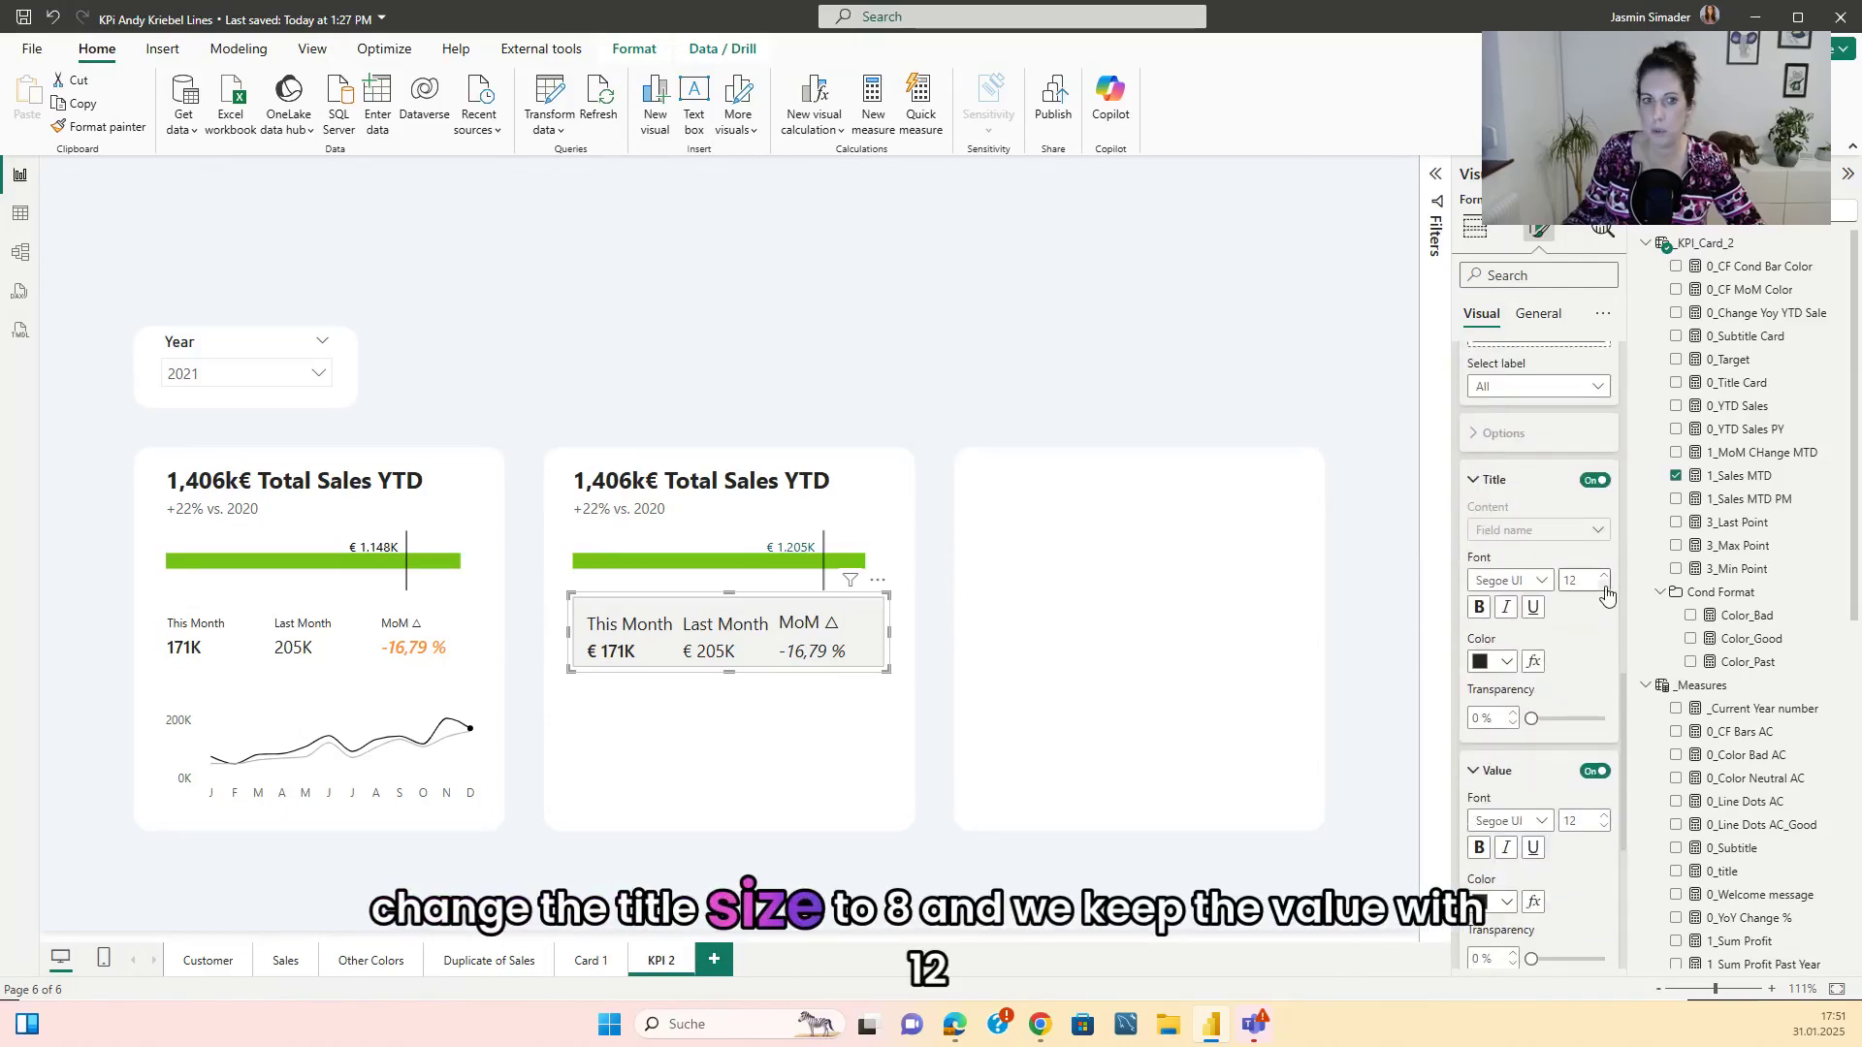
left_click(1605, 586)
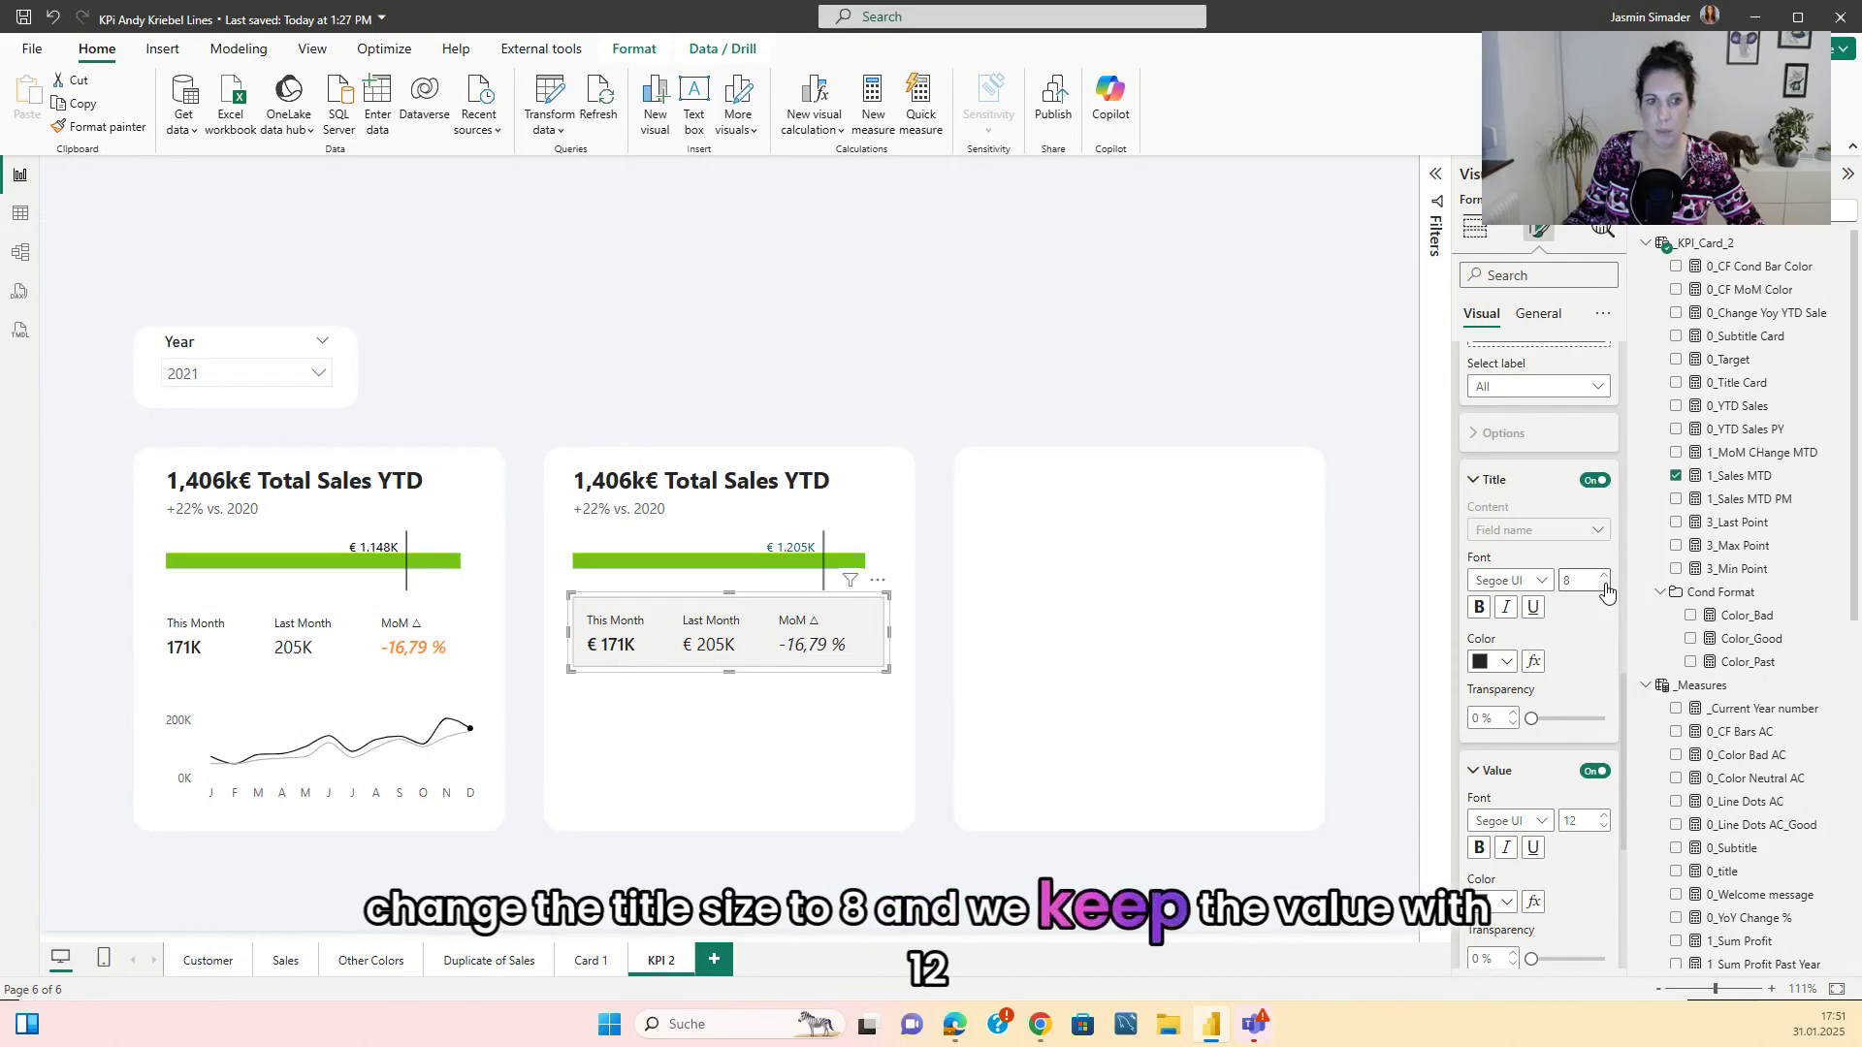
scroll(1571, 656, "down", 2)
- Apply the reference label settings to all series and set the space between labels to 20 px
scroll(1571, 656, "up", 6)
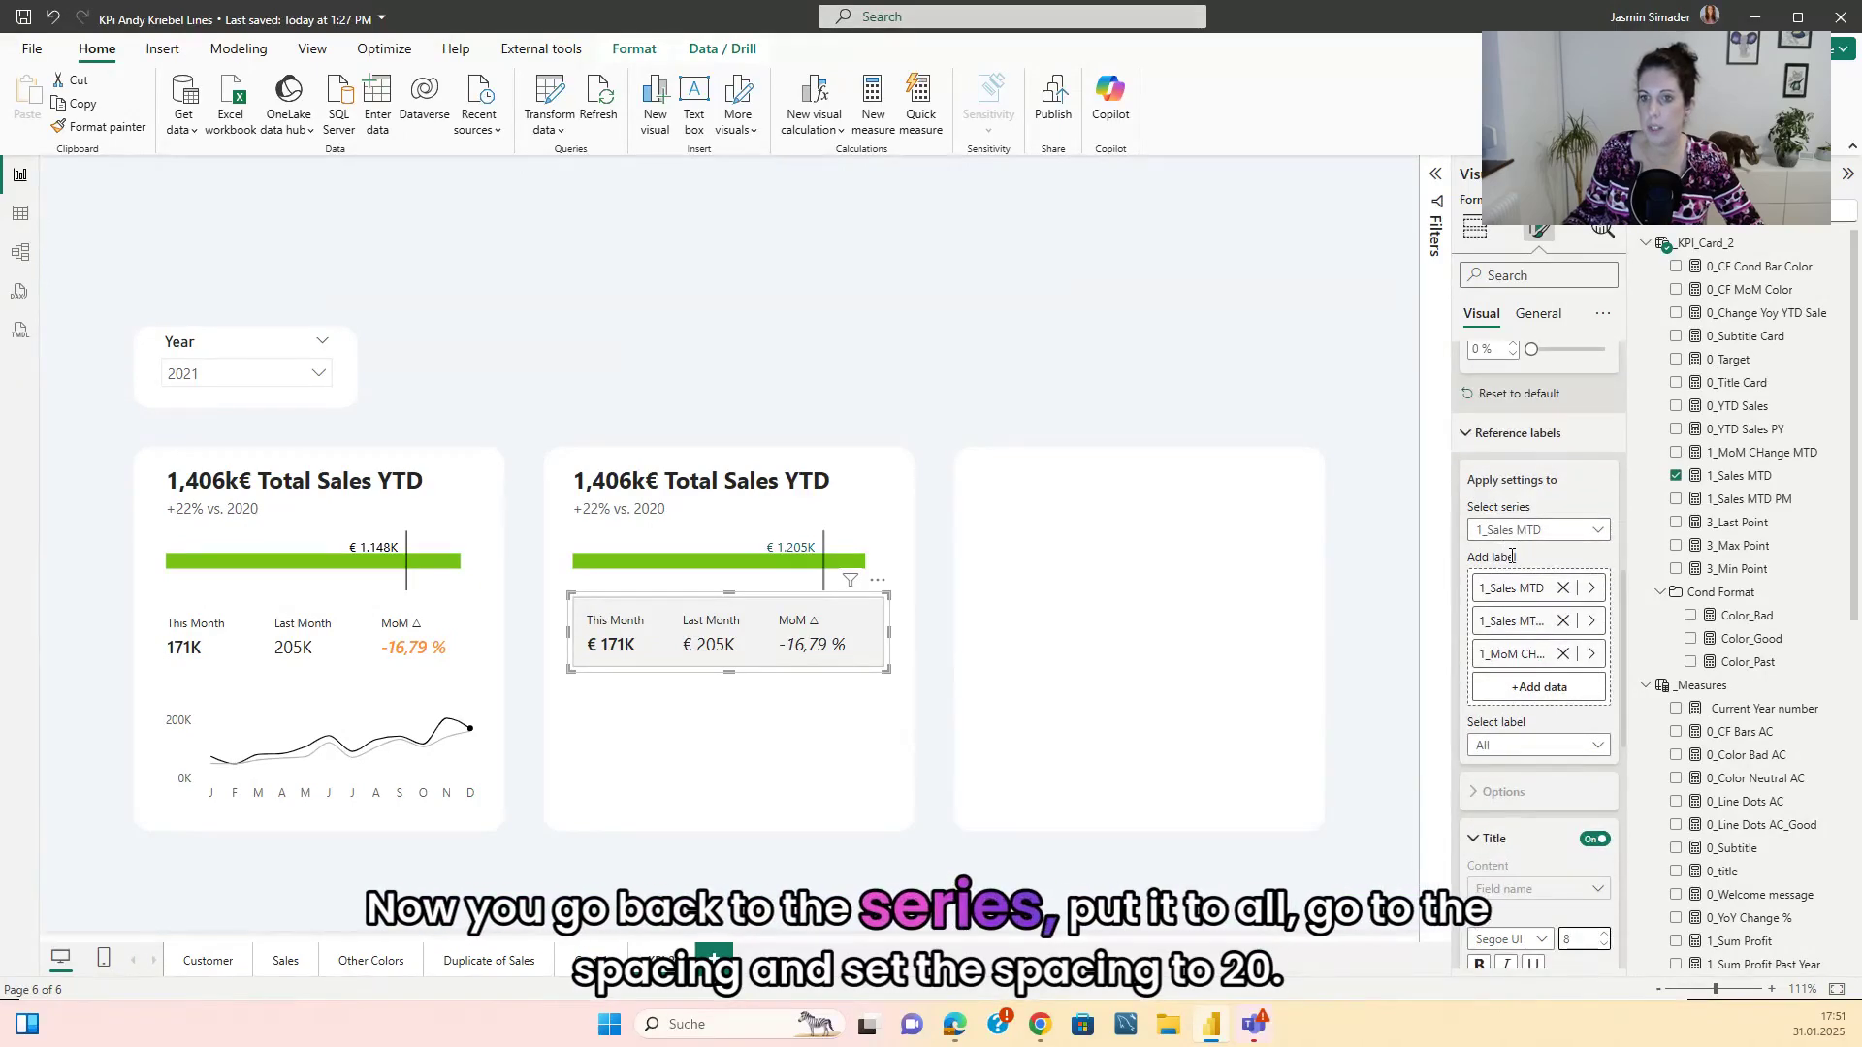
left_click(1512, 541)
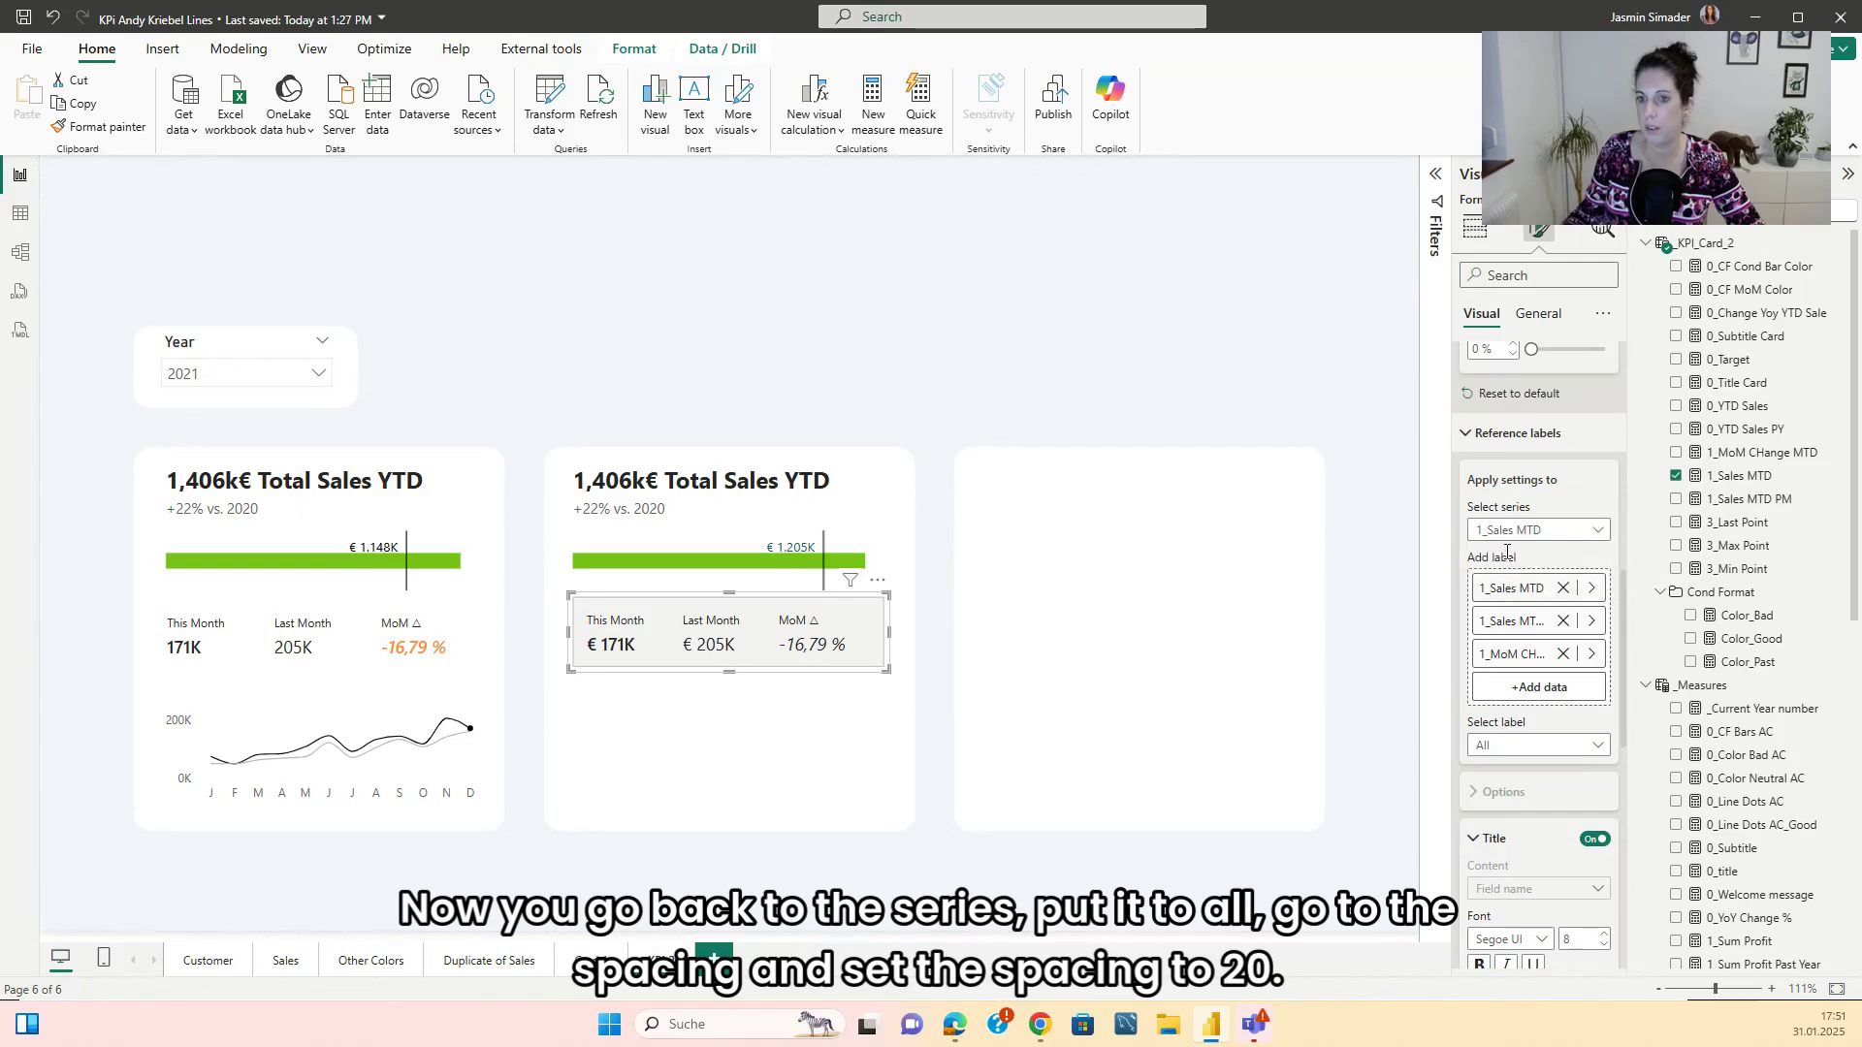
left_click(1506, 551)
scroll(1507, 679, "down", 8)
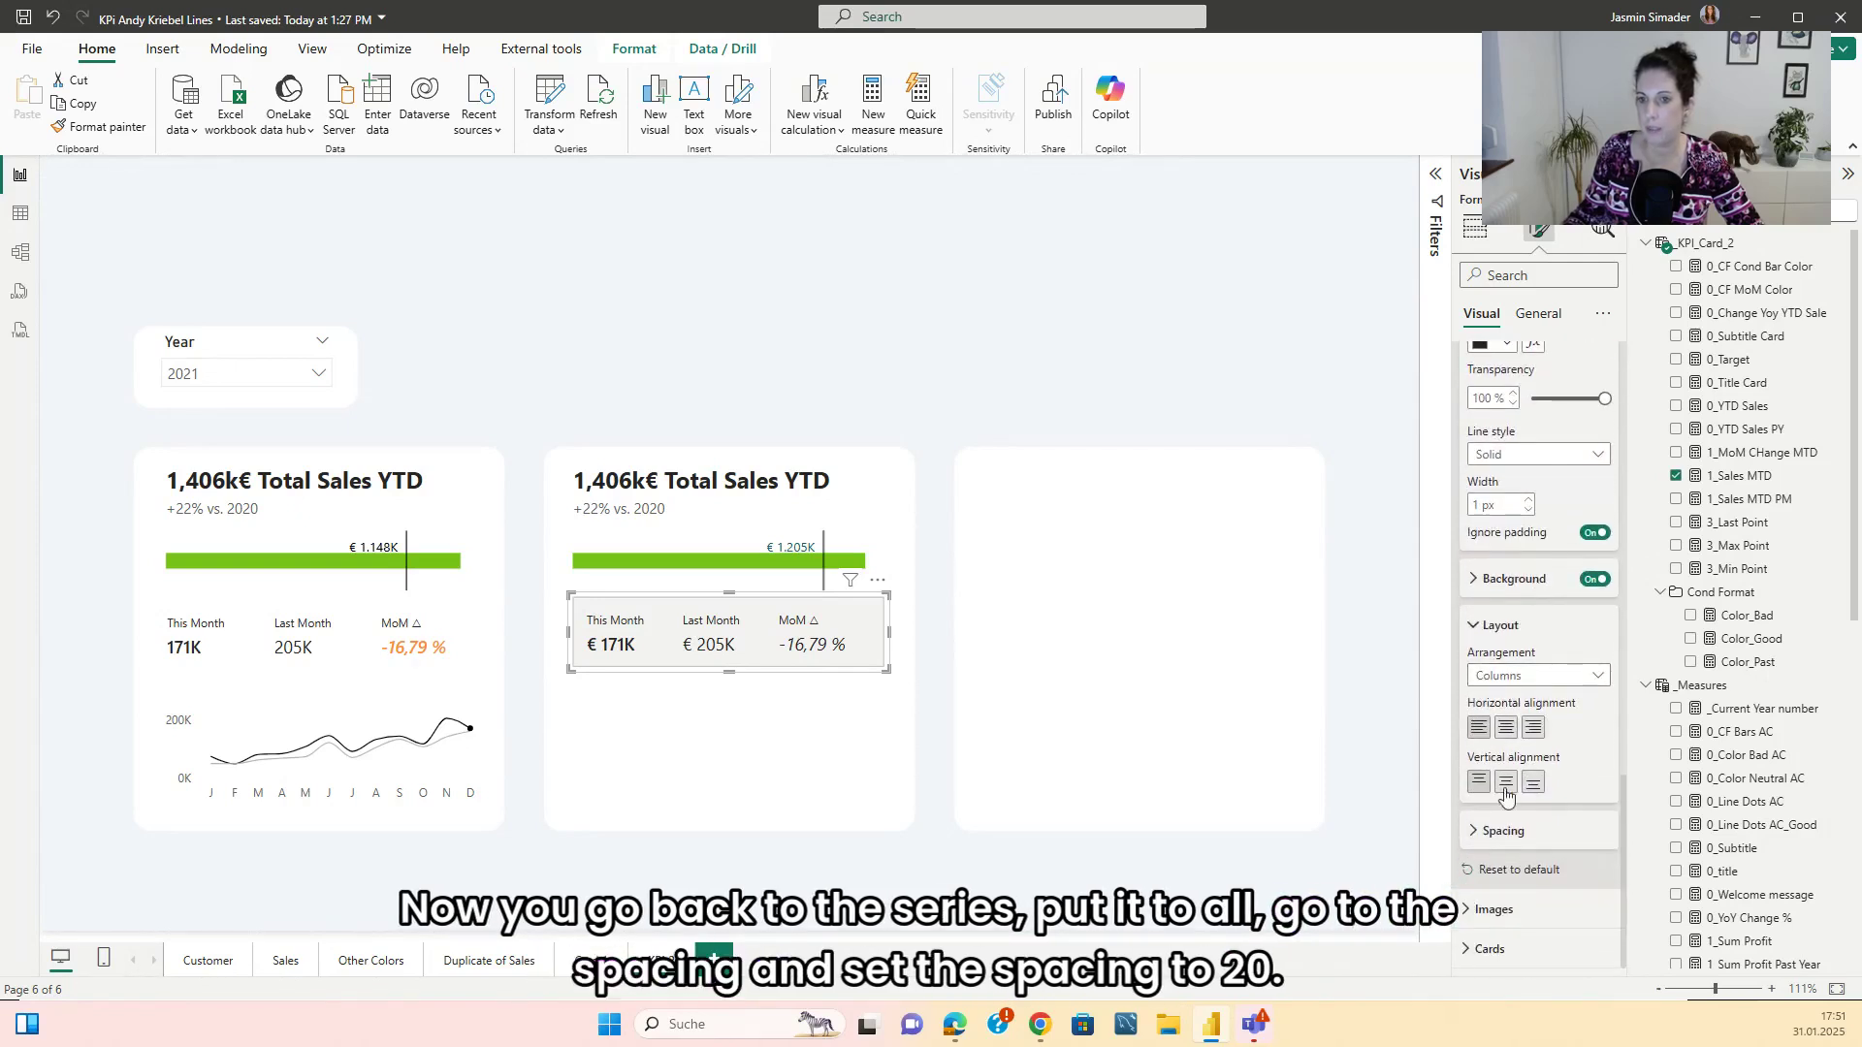
left_click(1498, 832)
scroll(1518, 732, "down", 2)
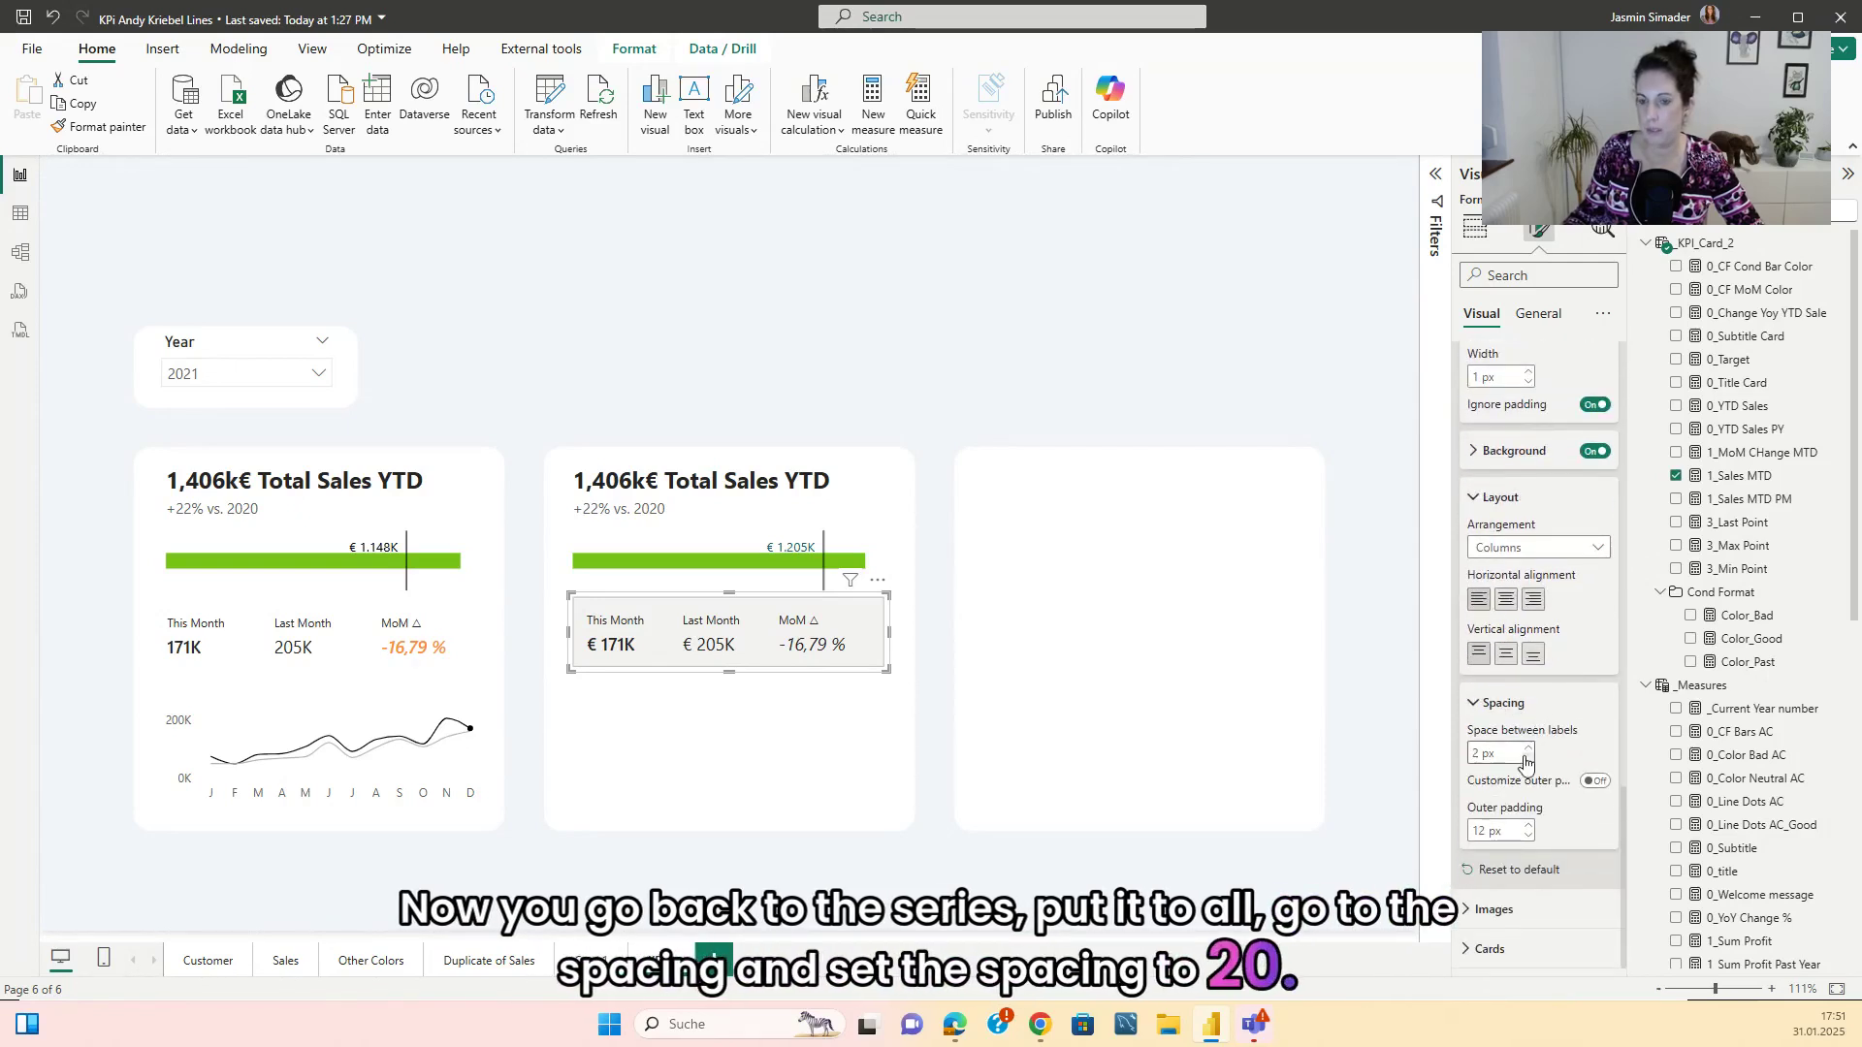
double_click(1528, 751)
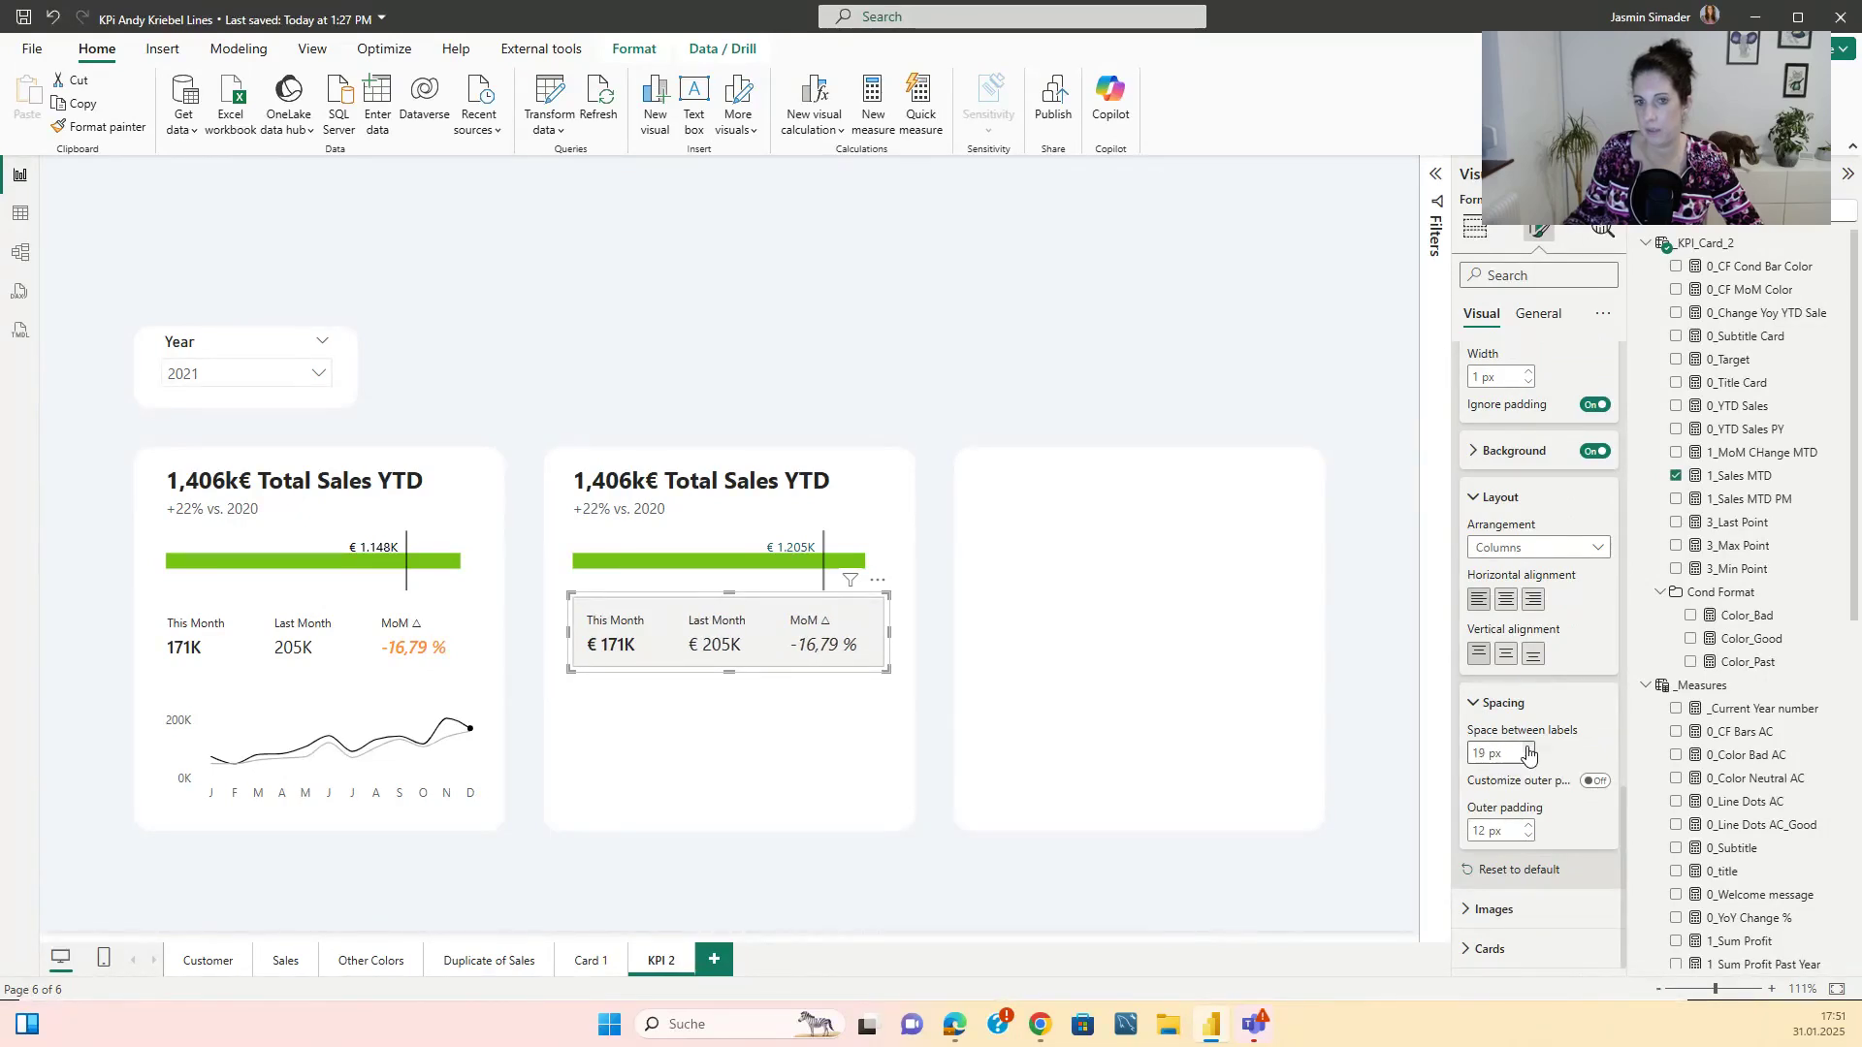
left_click(1529, 750)
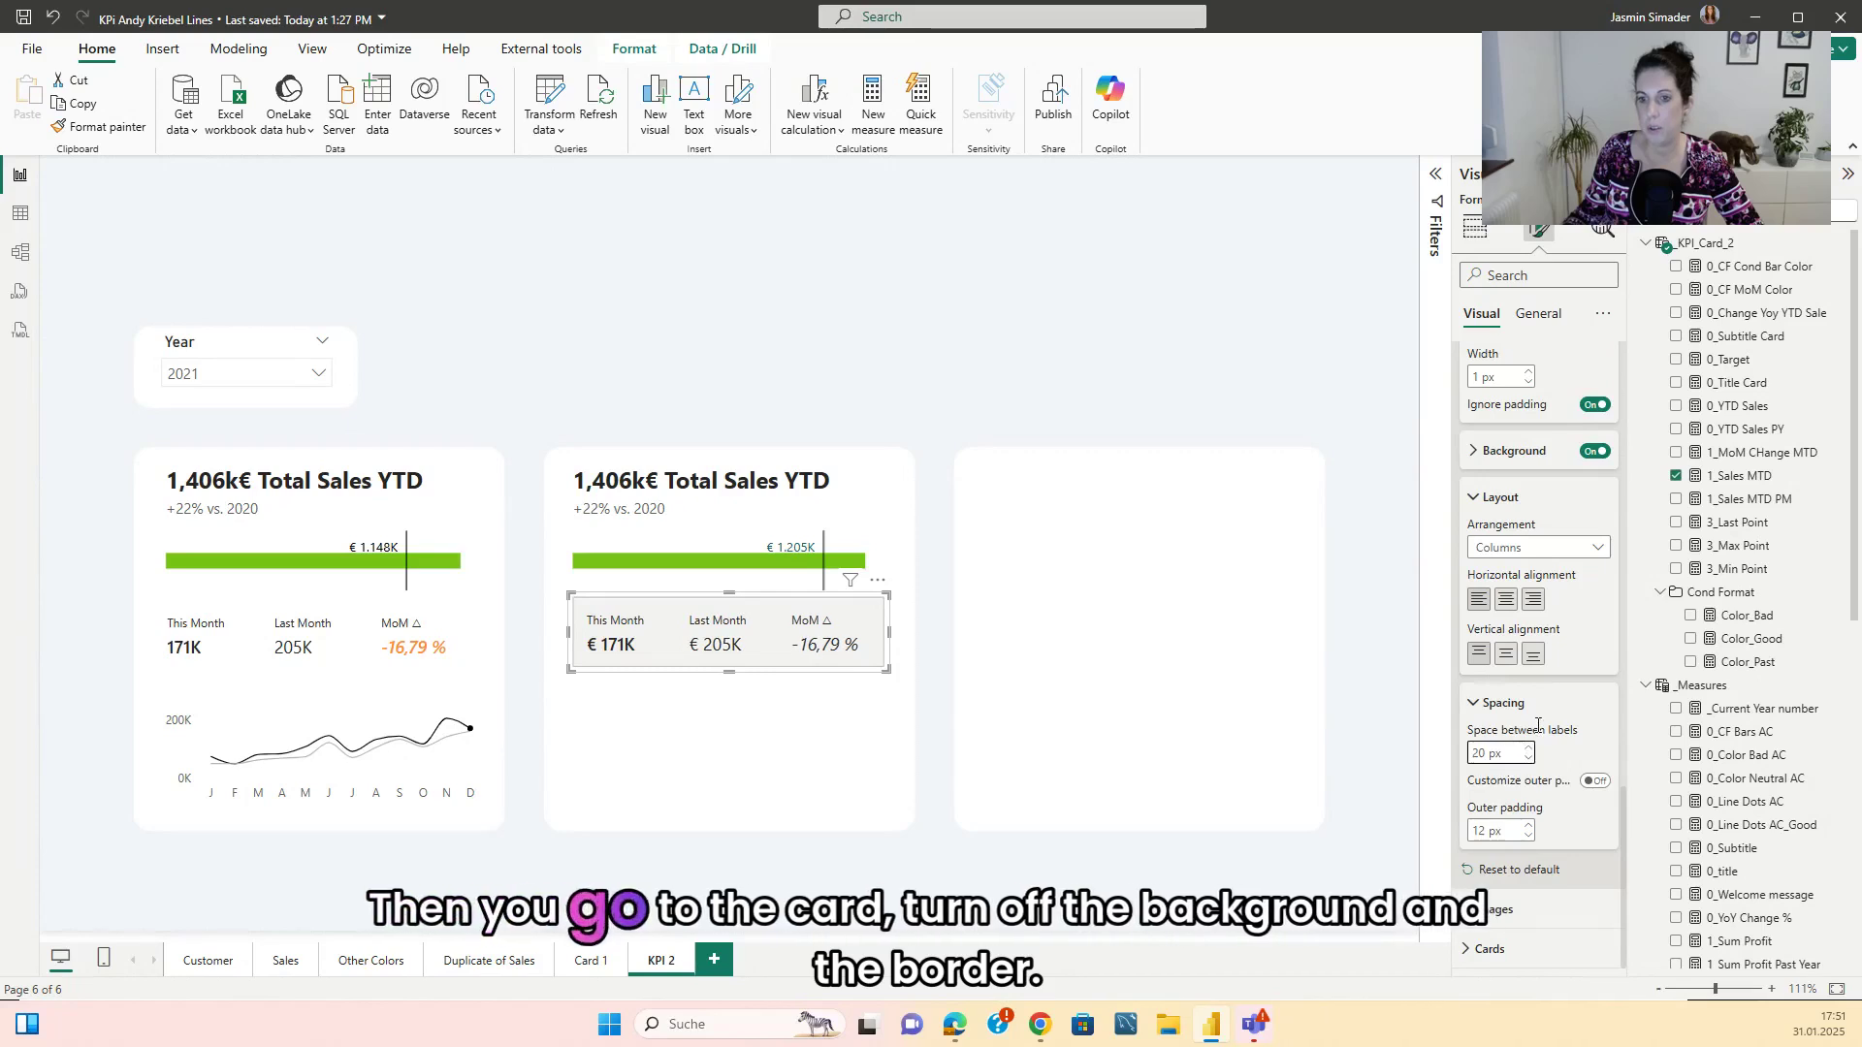
- Turn off the background and border of the cards, as well as the reference labels' background
scroll(1535, 773, "down", 6)
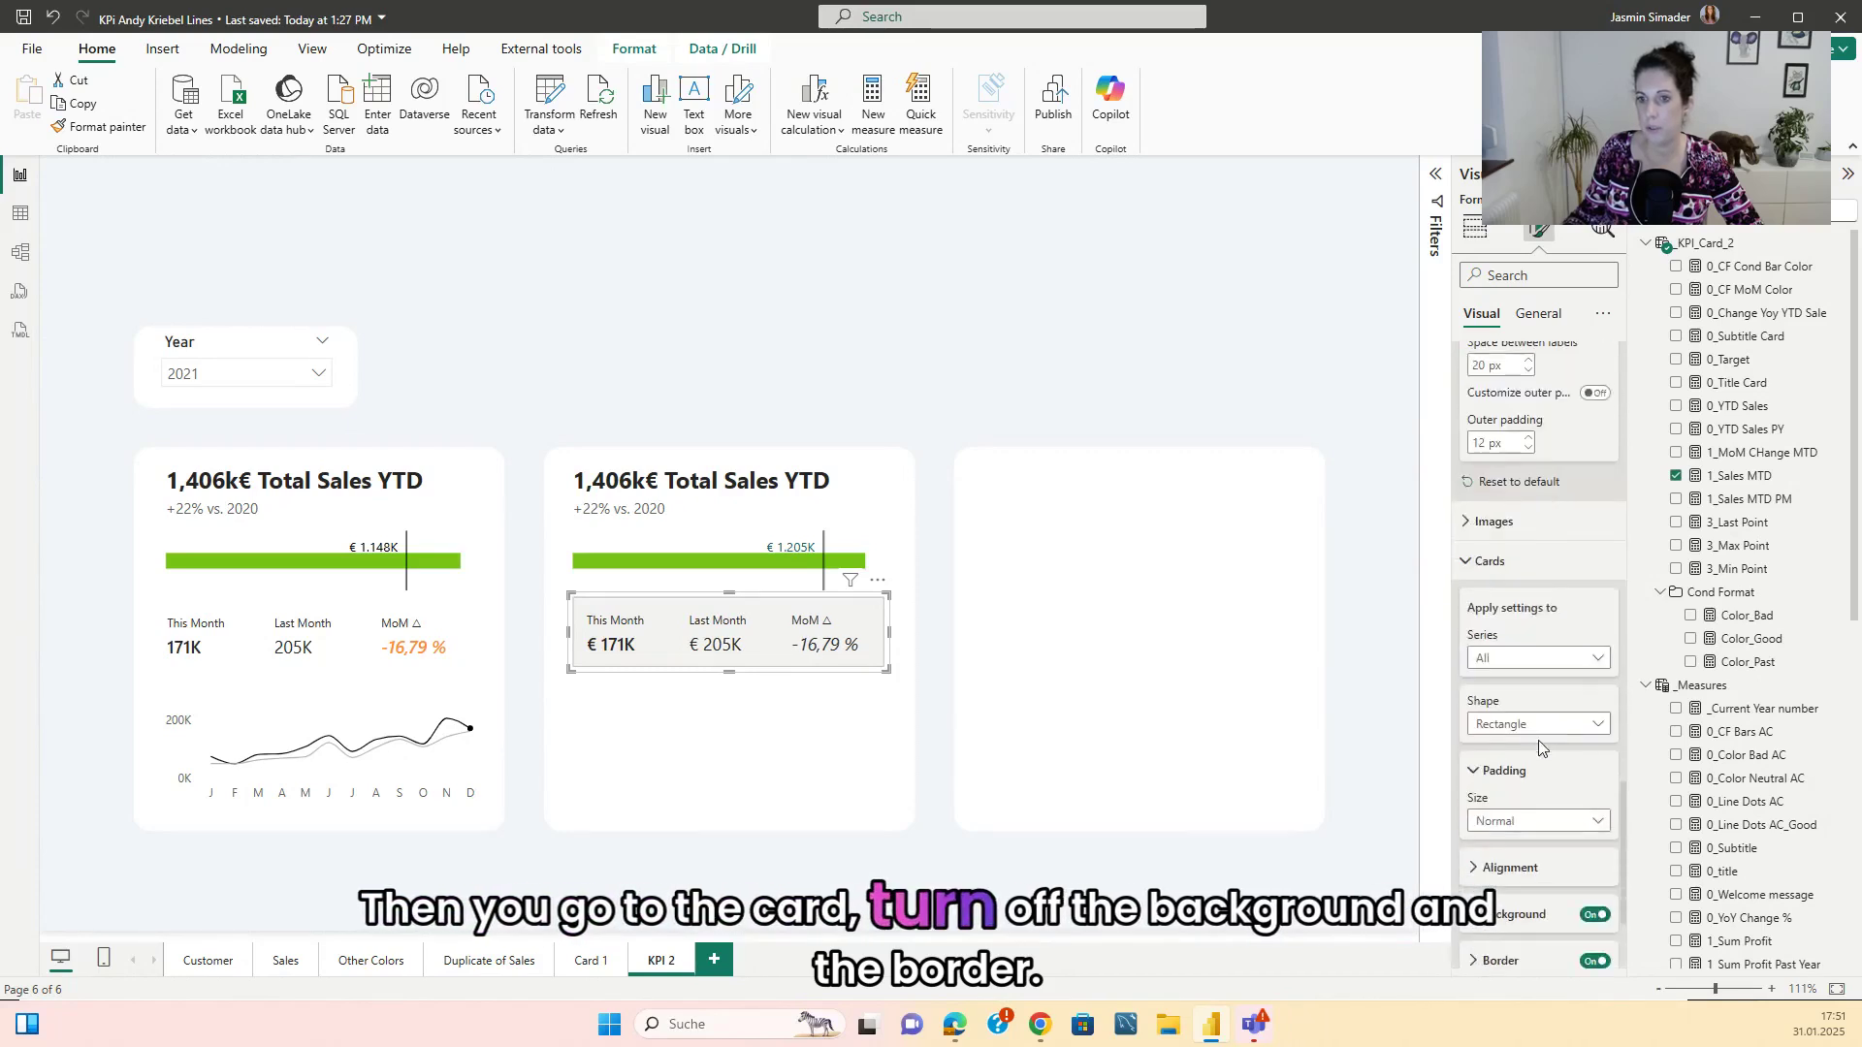
left_click(1592, 727)
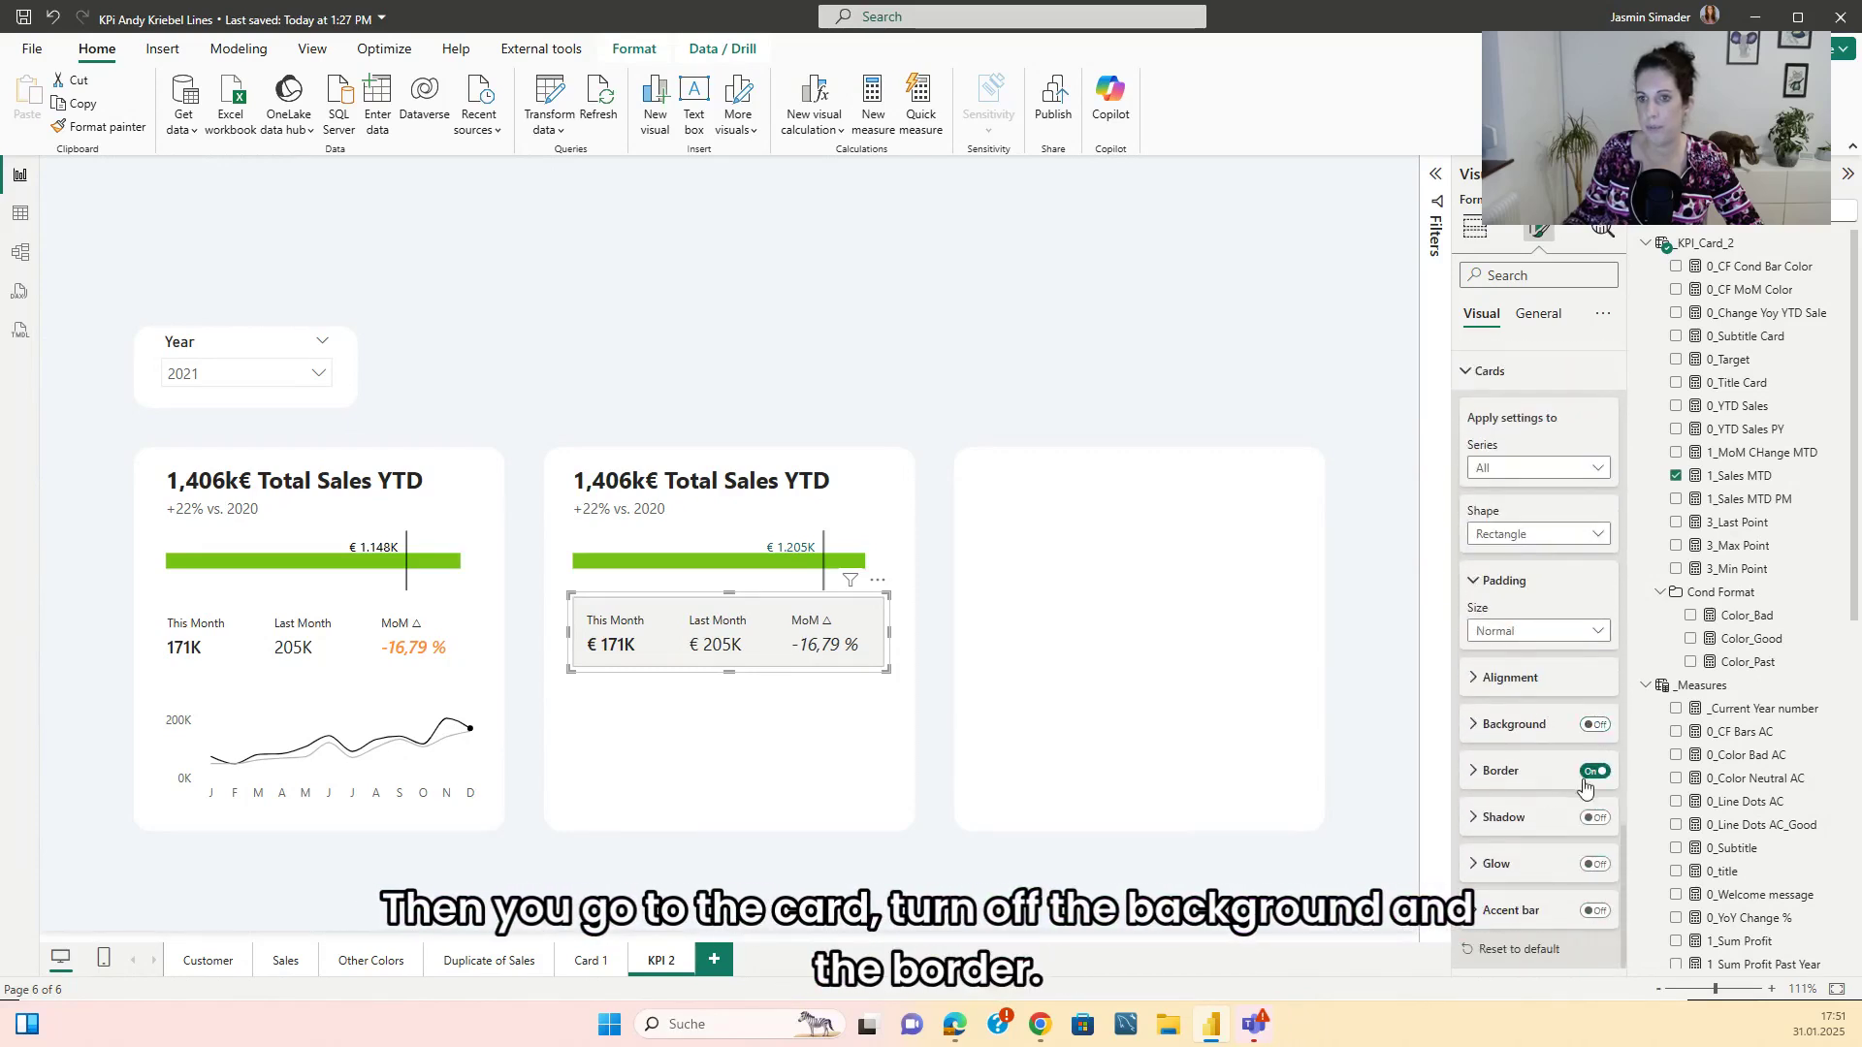
scroll(1562, 718, "up", 5)
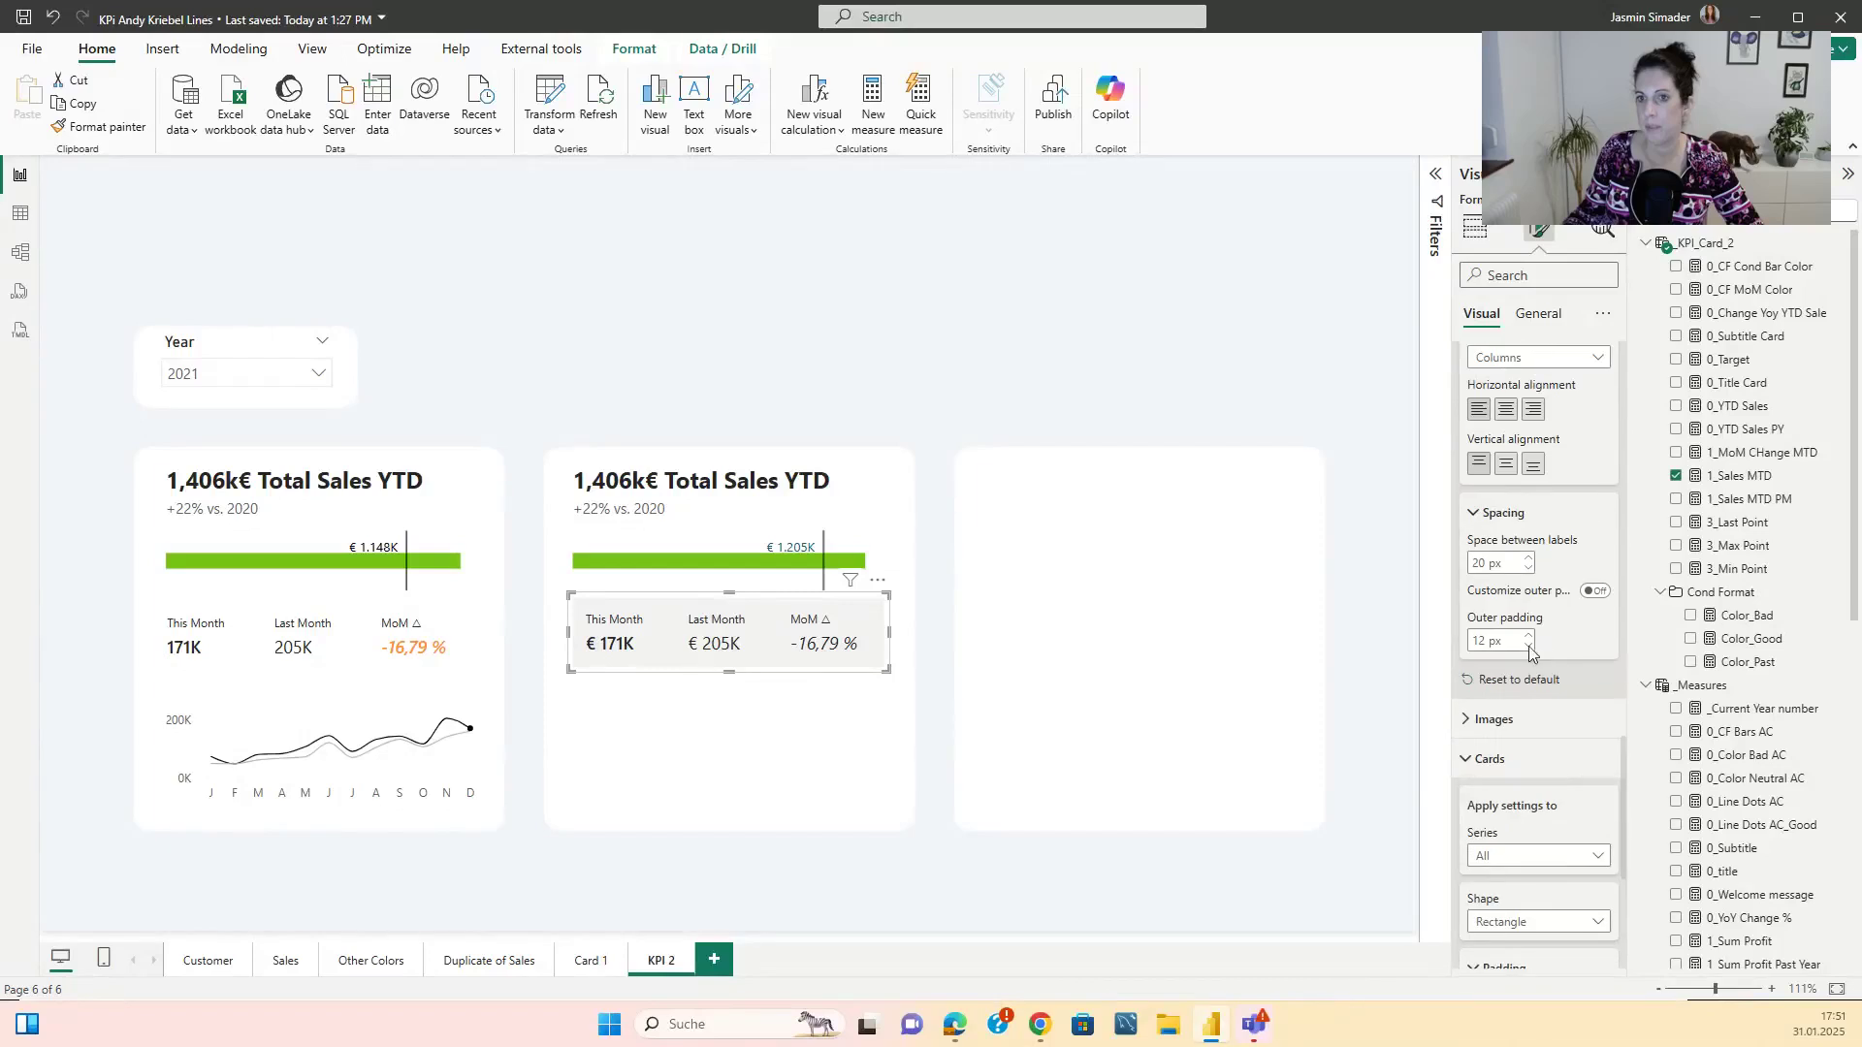
left_click(1474, 514)
left_click(1489, 630)
scroll(1502, 650, "down", 5)
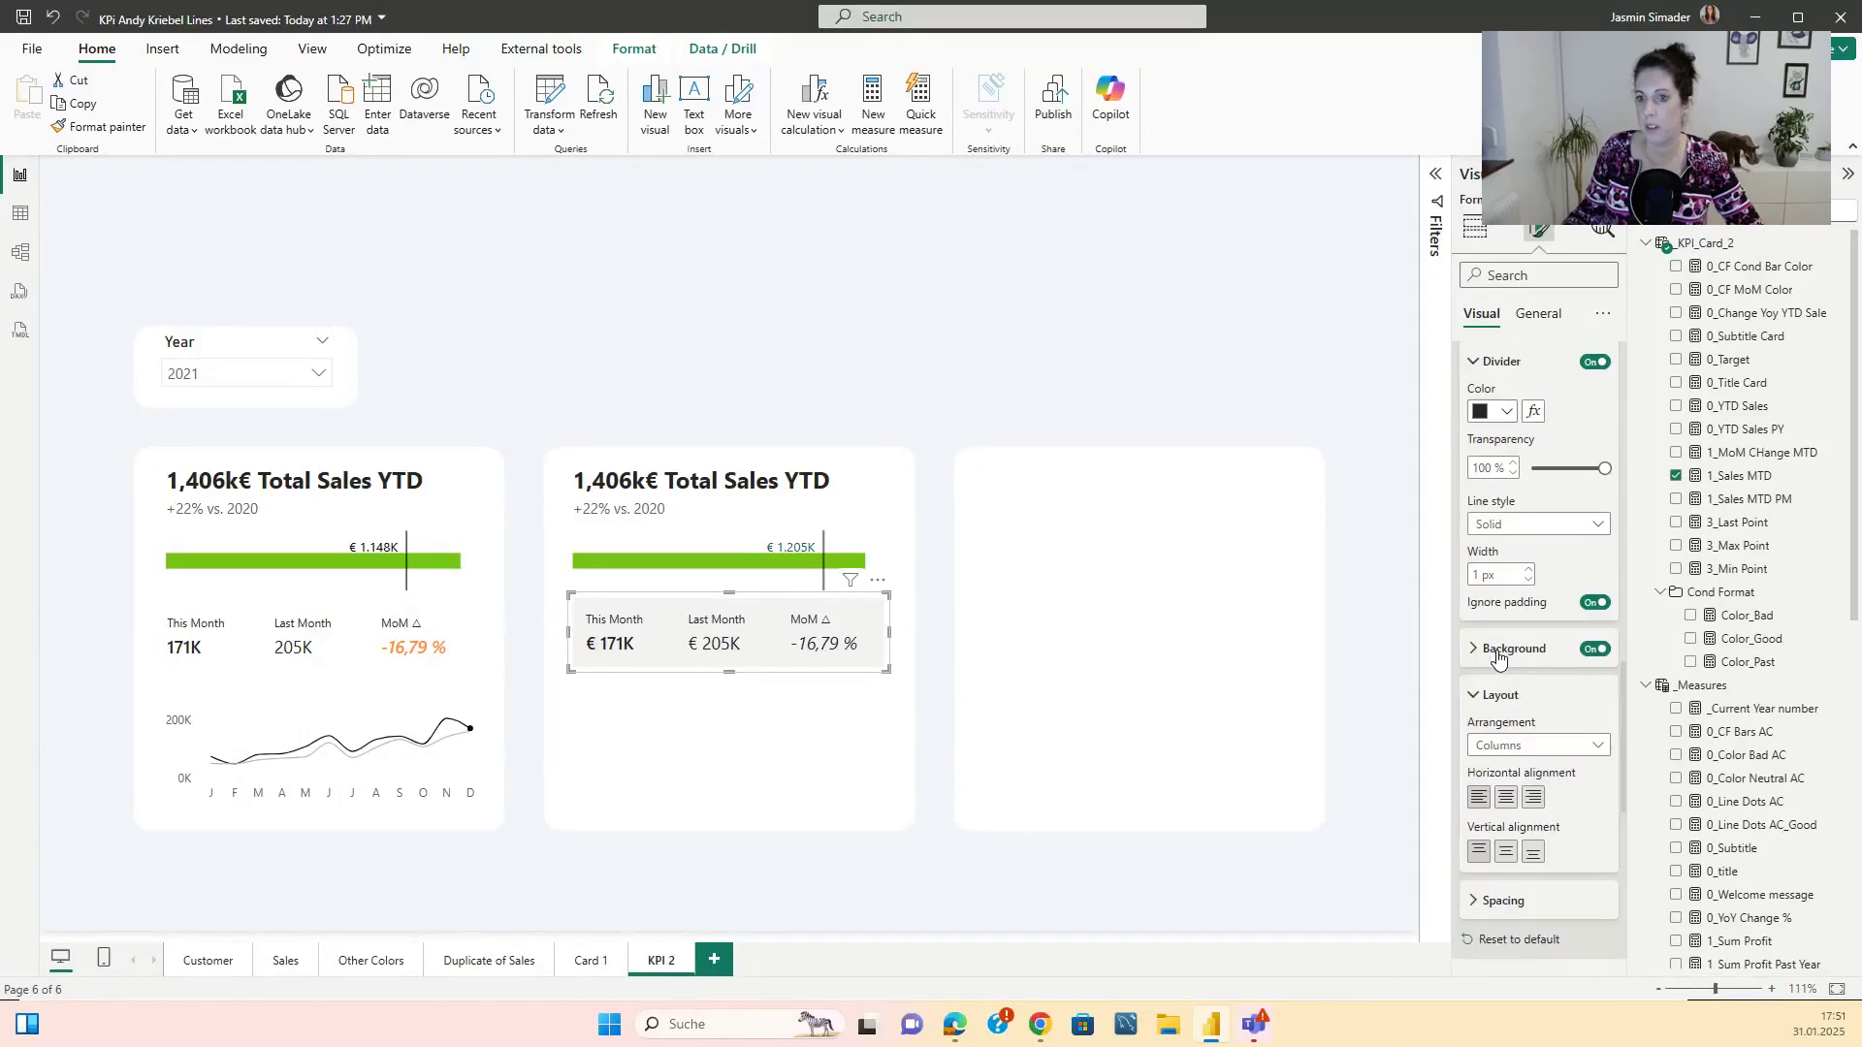
scroll(1533, 690, "down", 3)
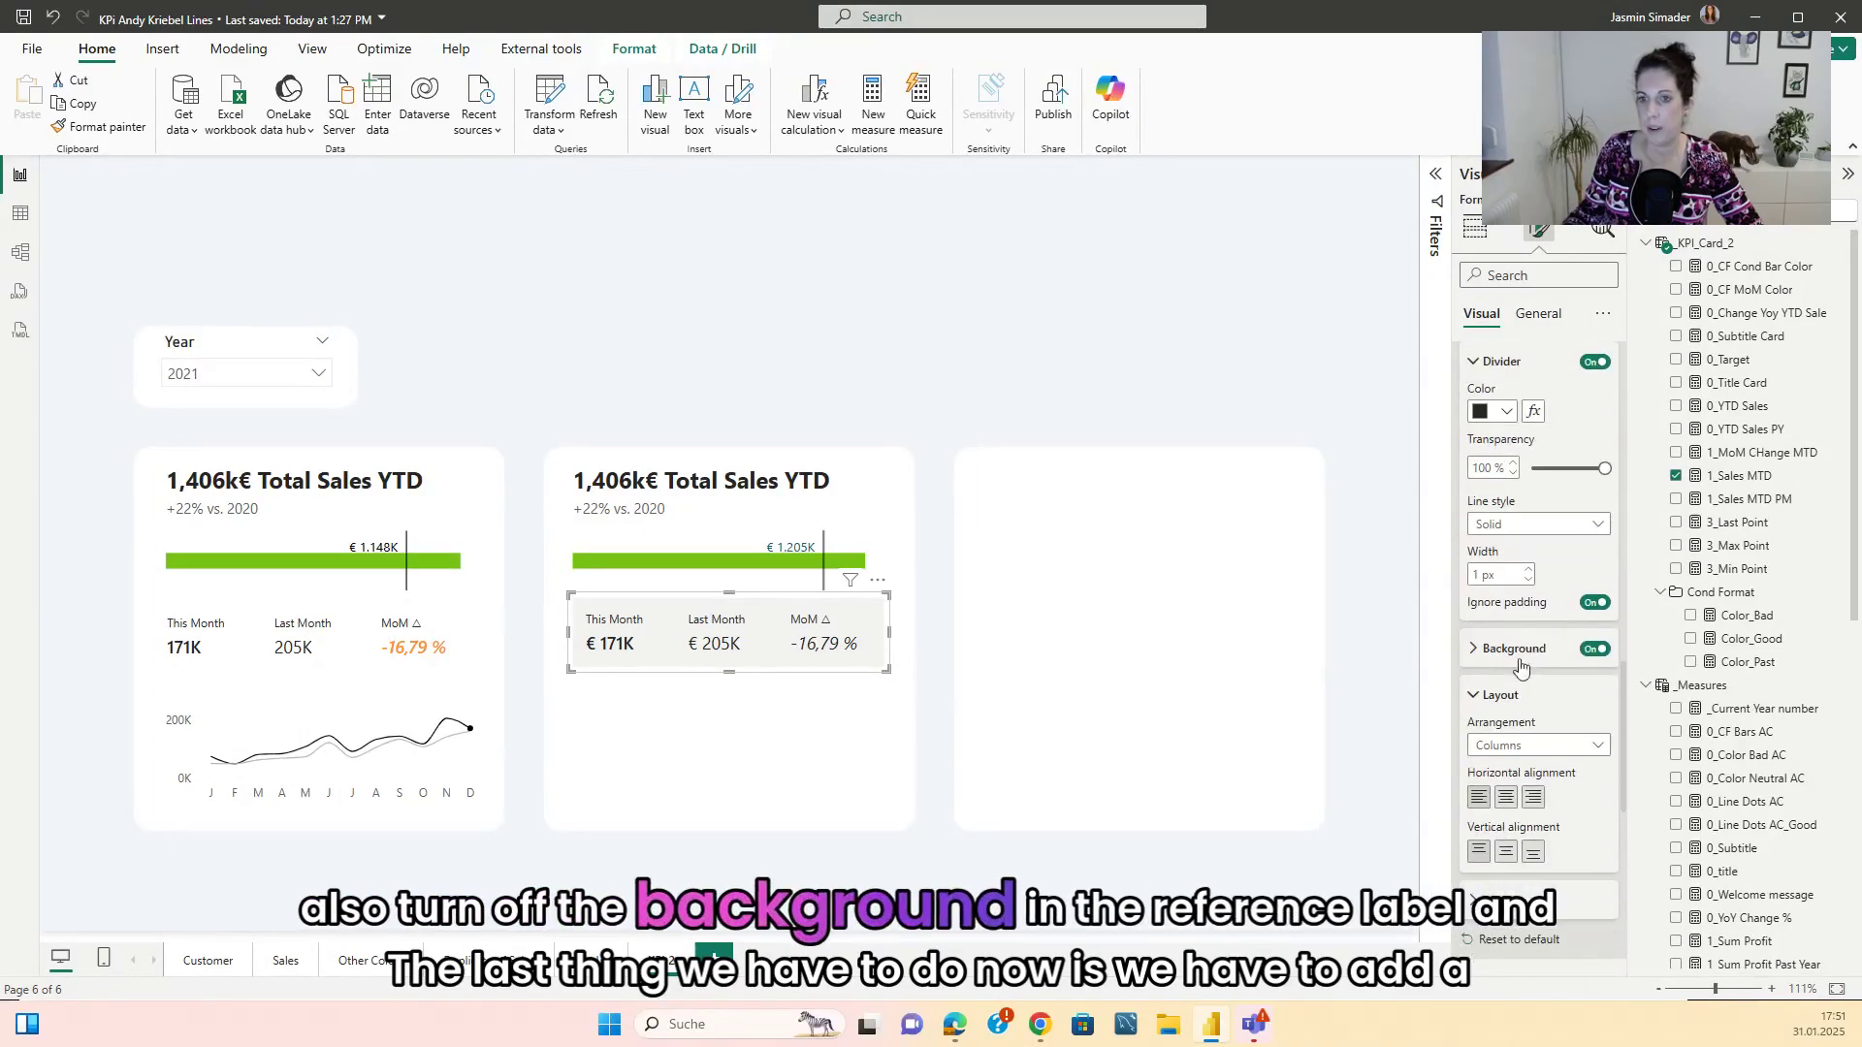
left_click(1593, 650)
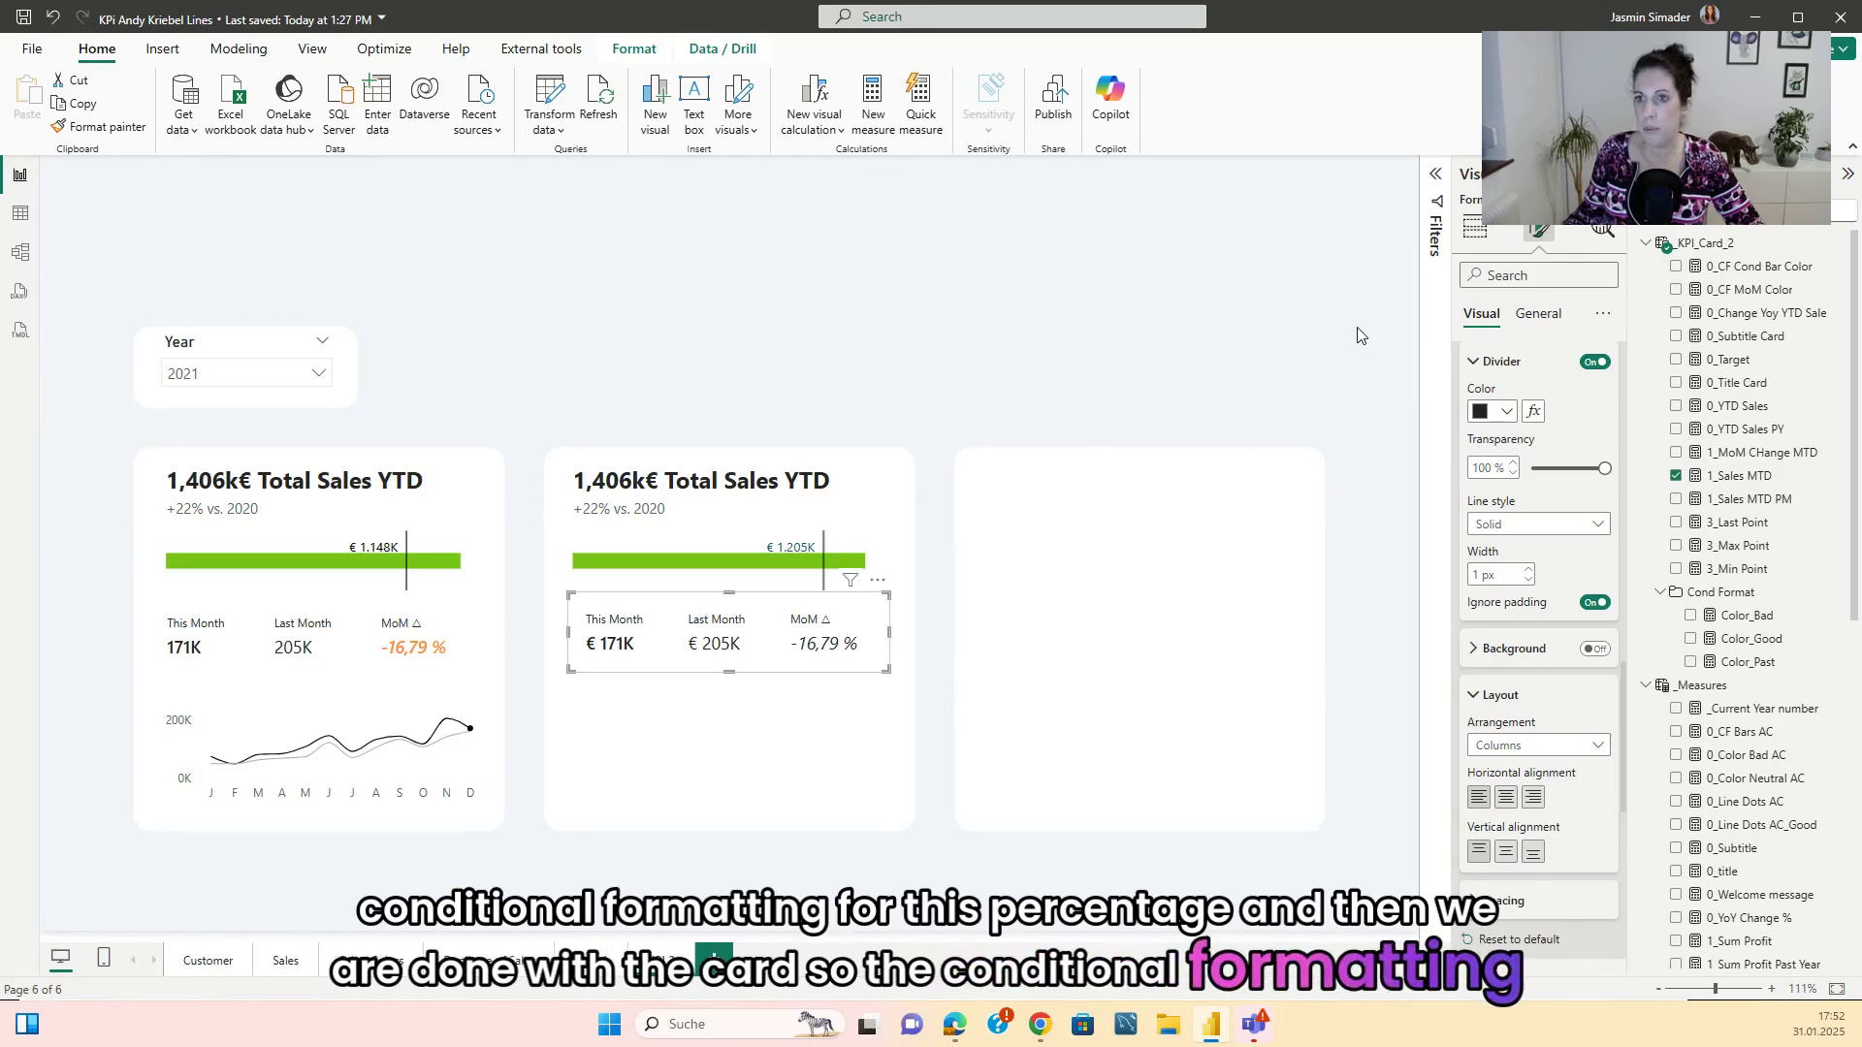
- Review the formula of the 0_CF MoM Color measure
left_click(1372, 399)
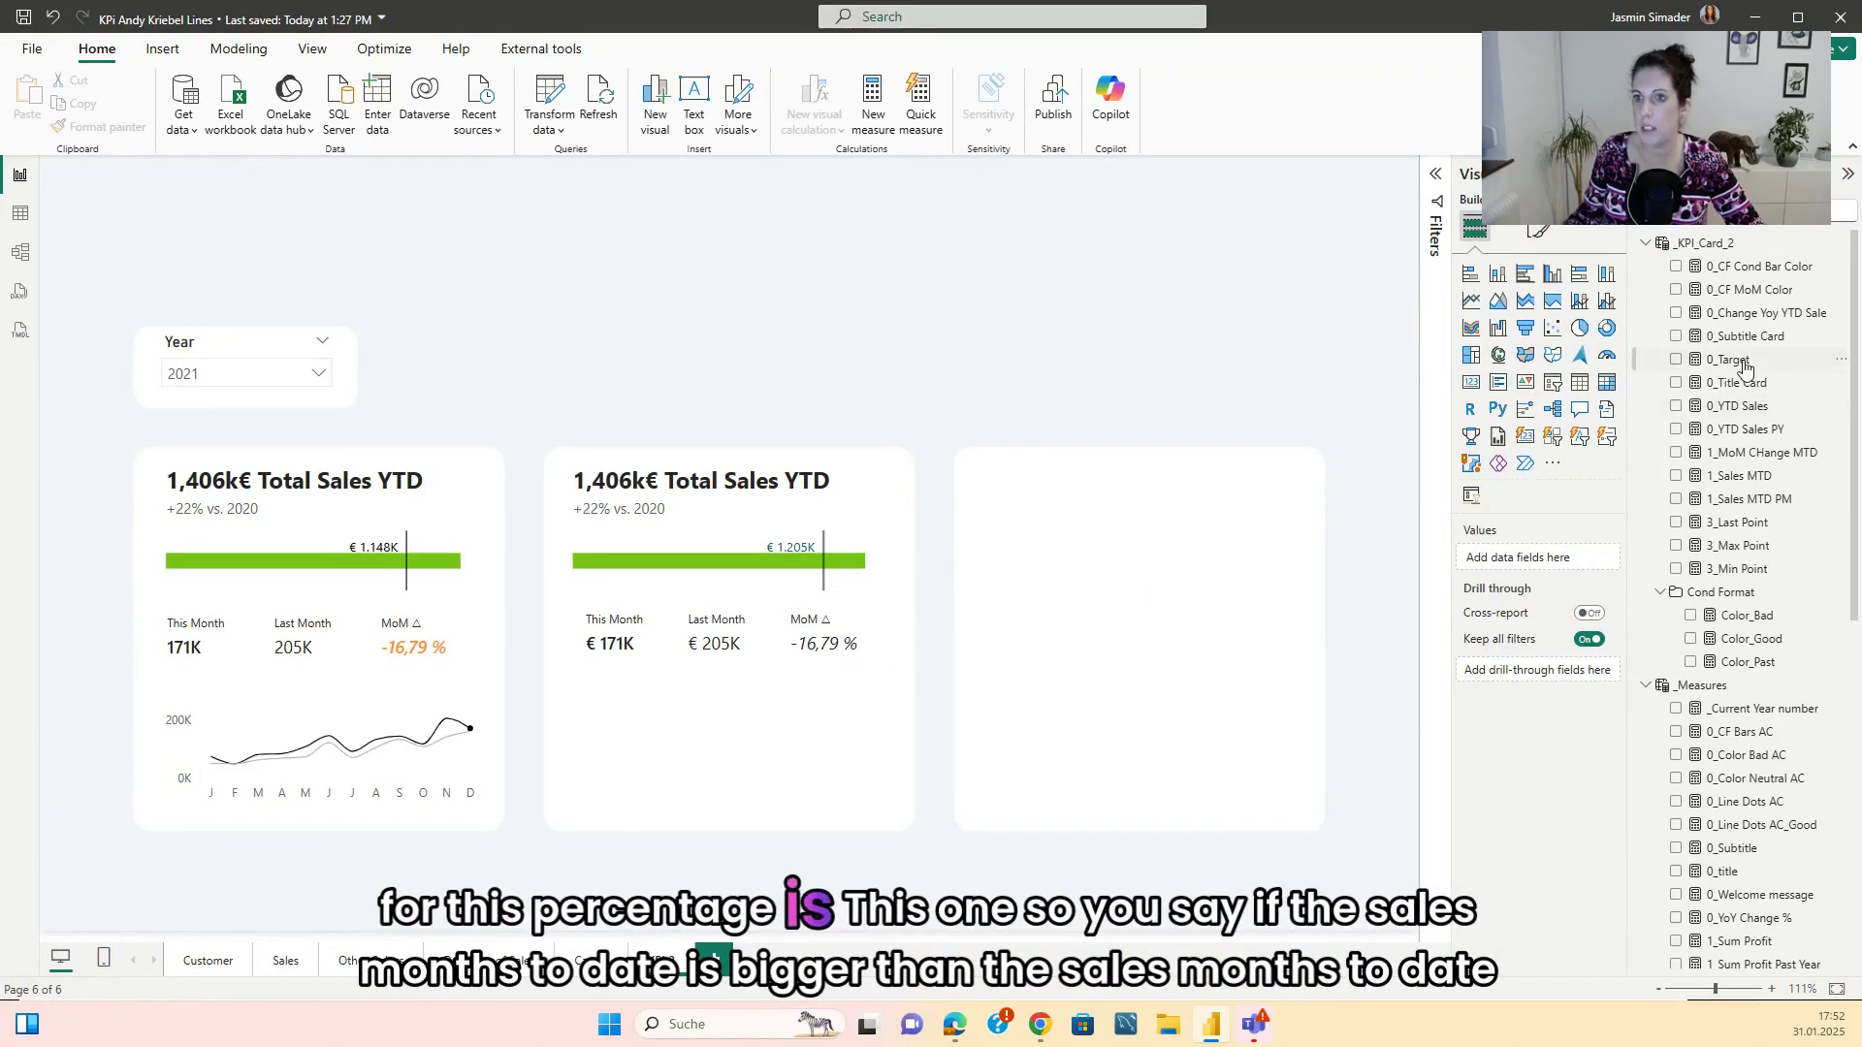
left_click(1753, 289)
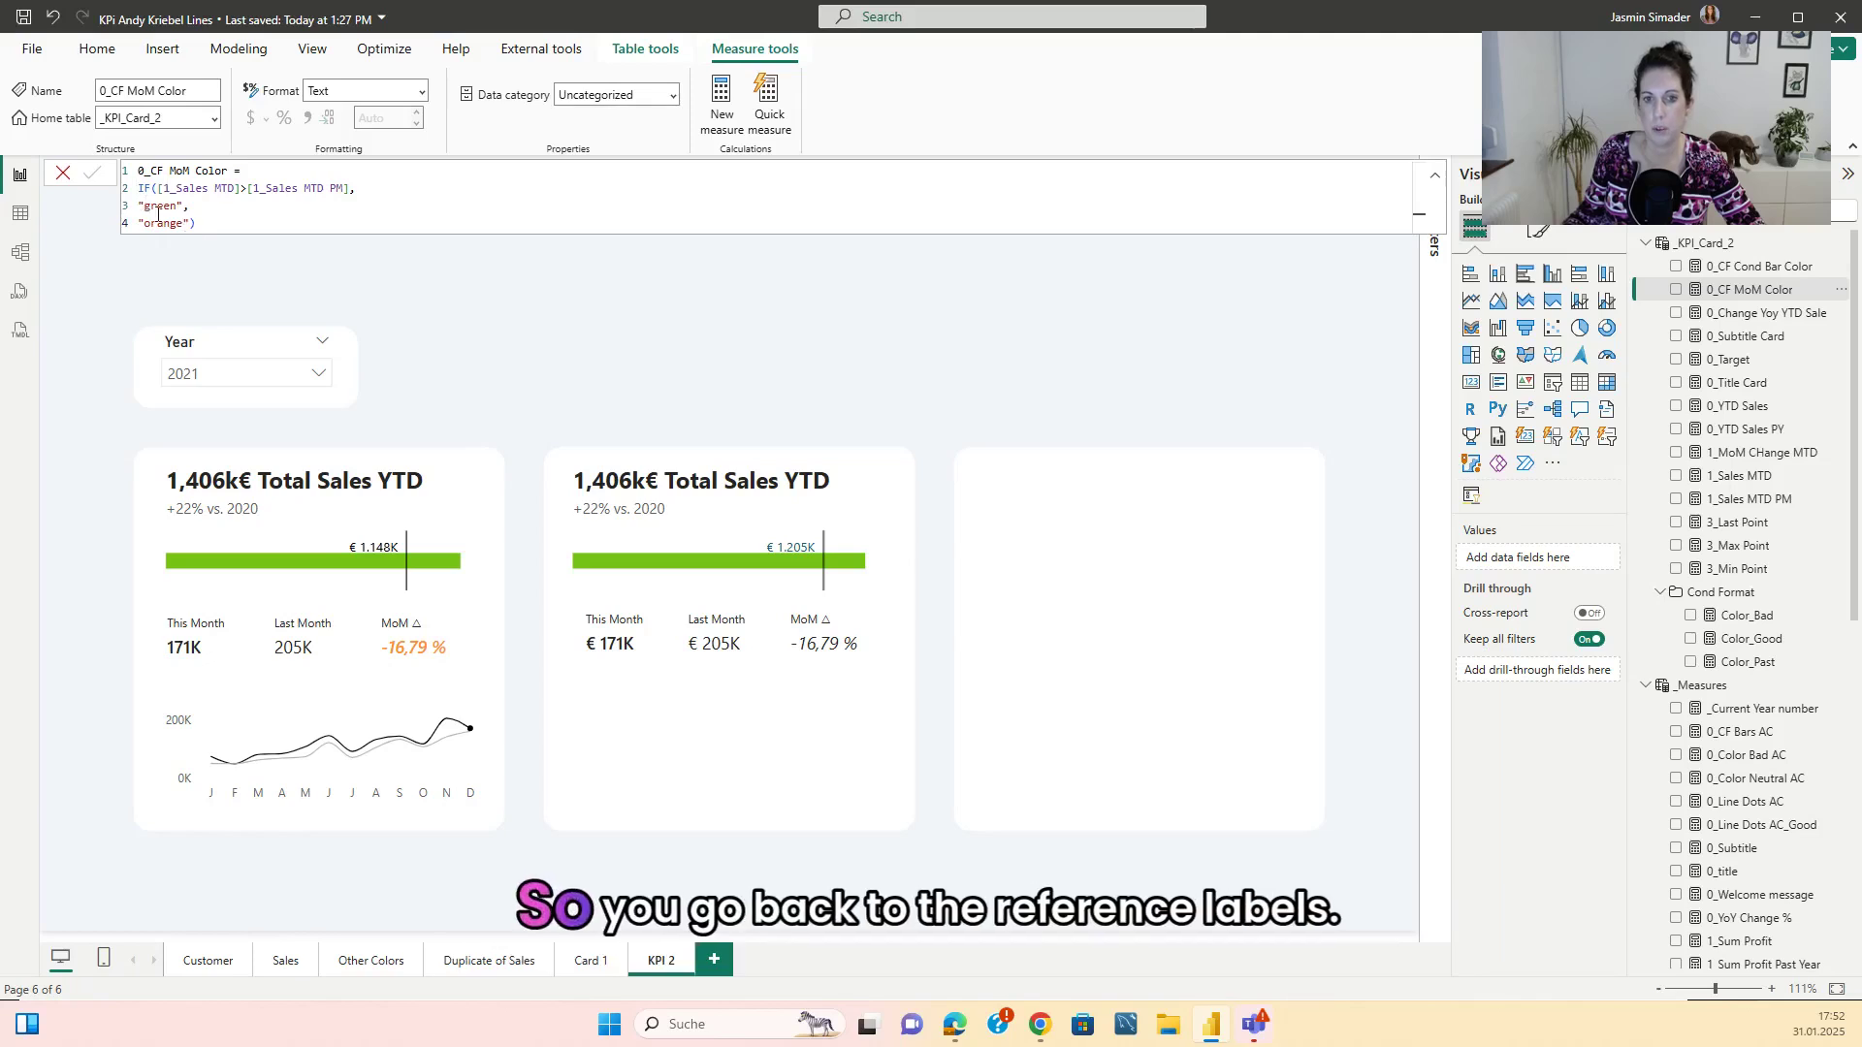
left_click(507, 270)
- In the month-to-date card's reference label settings, choose the 1_Sales MTD series and its 1_MoM CHange MTD label
left_click(857, 622)
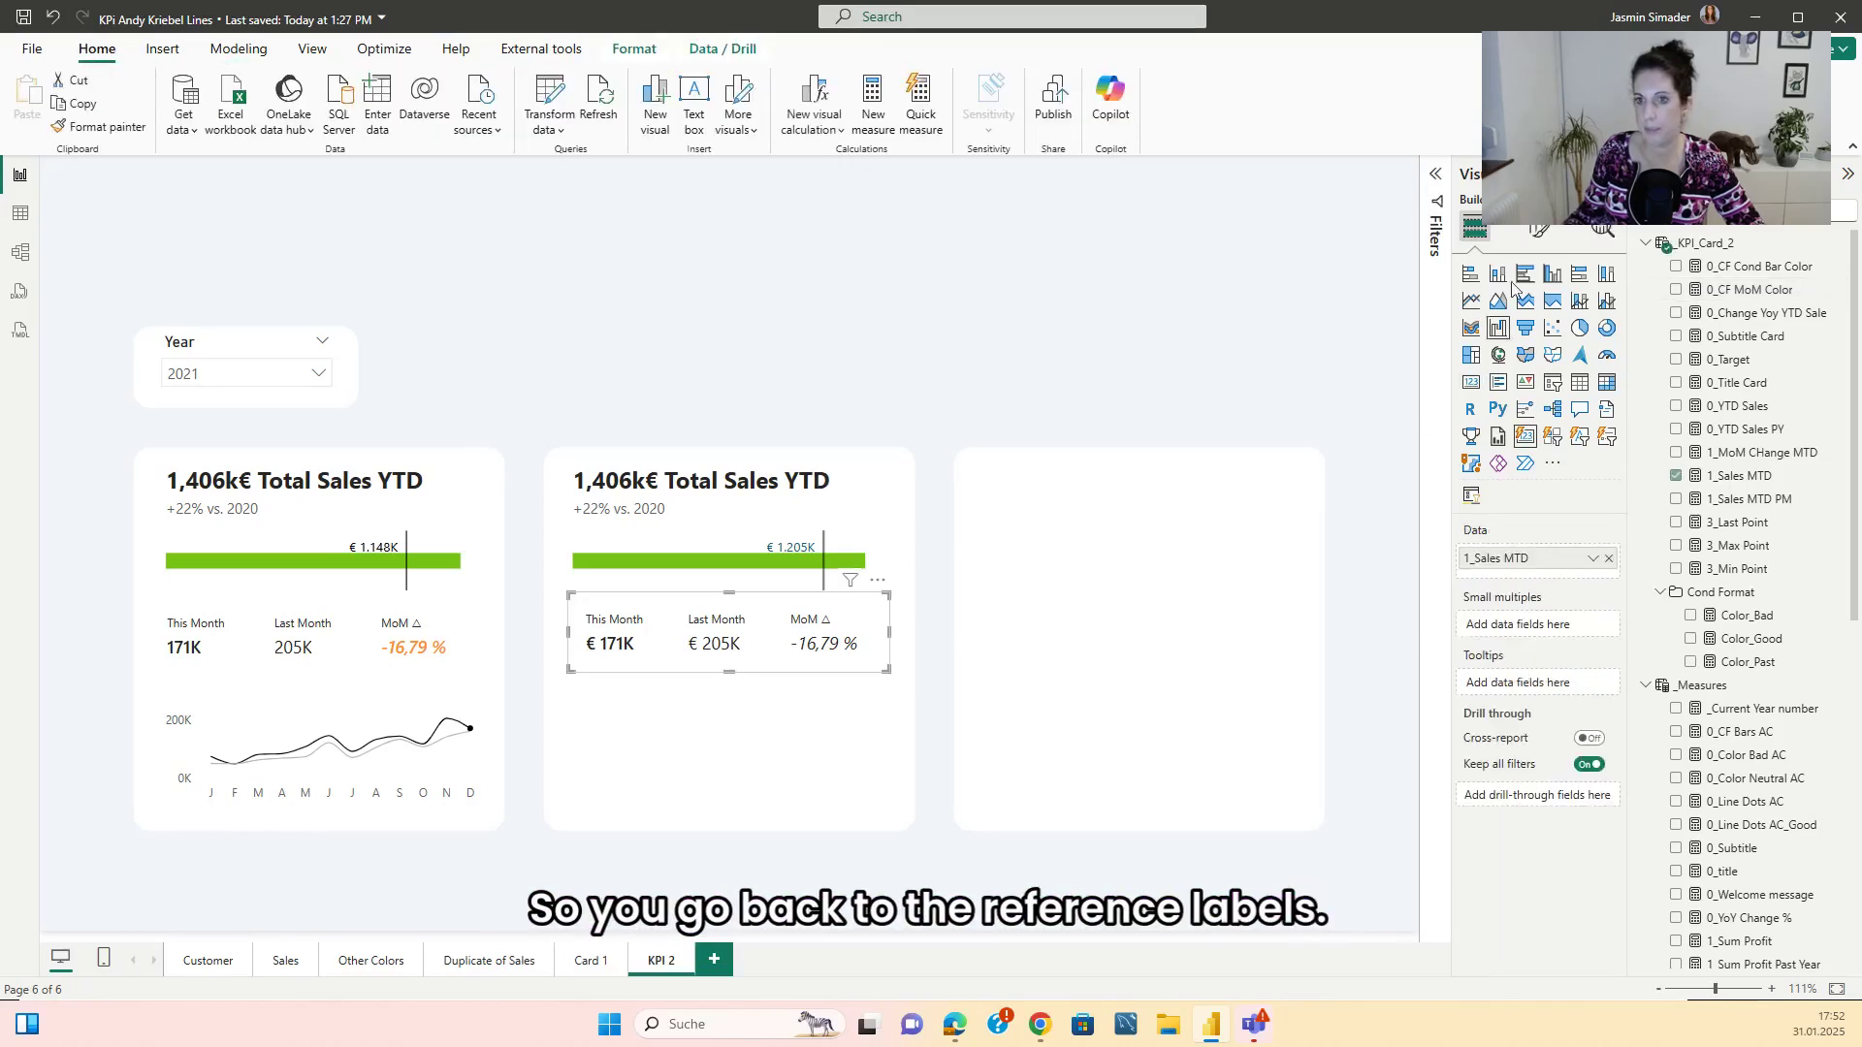
left_click(1533, 231)
left_click(1470, 524)
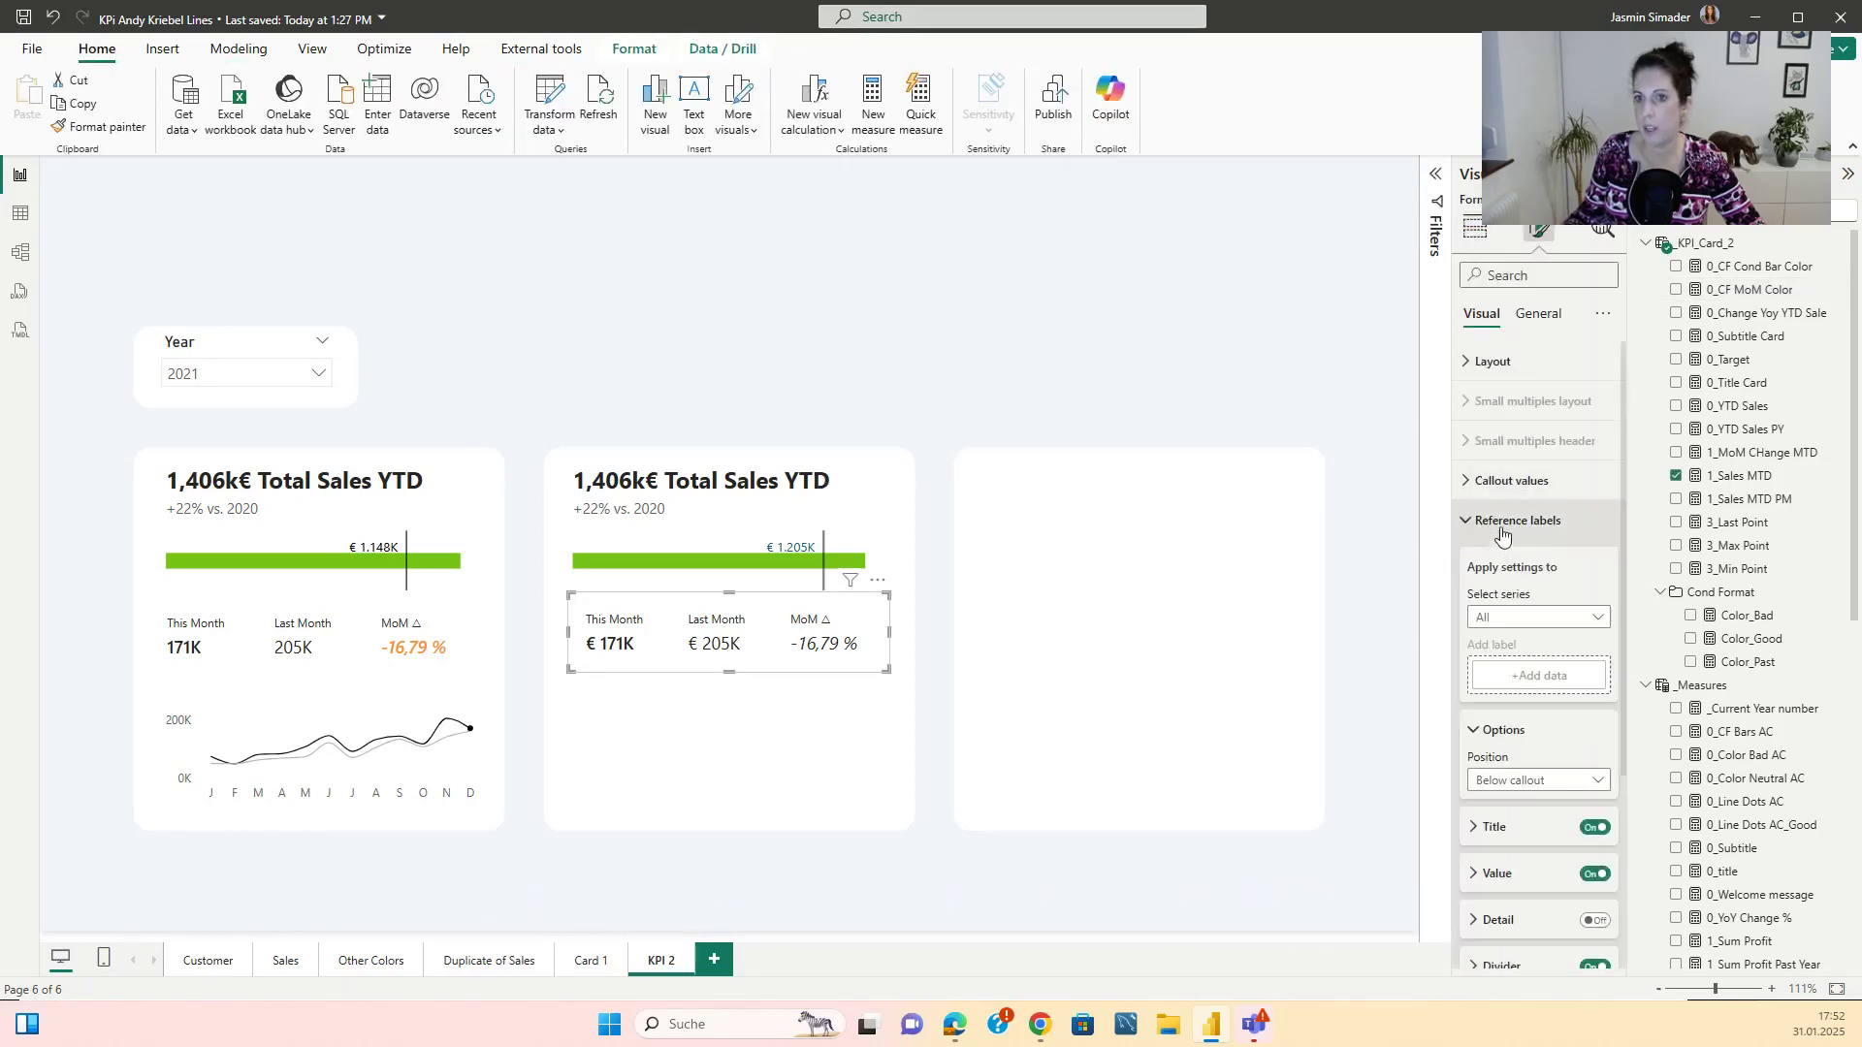
scroll(1546, 520, "down", 3)
scroll(1515, 508, "up", 3)
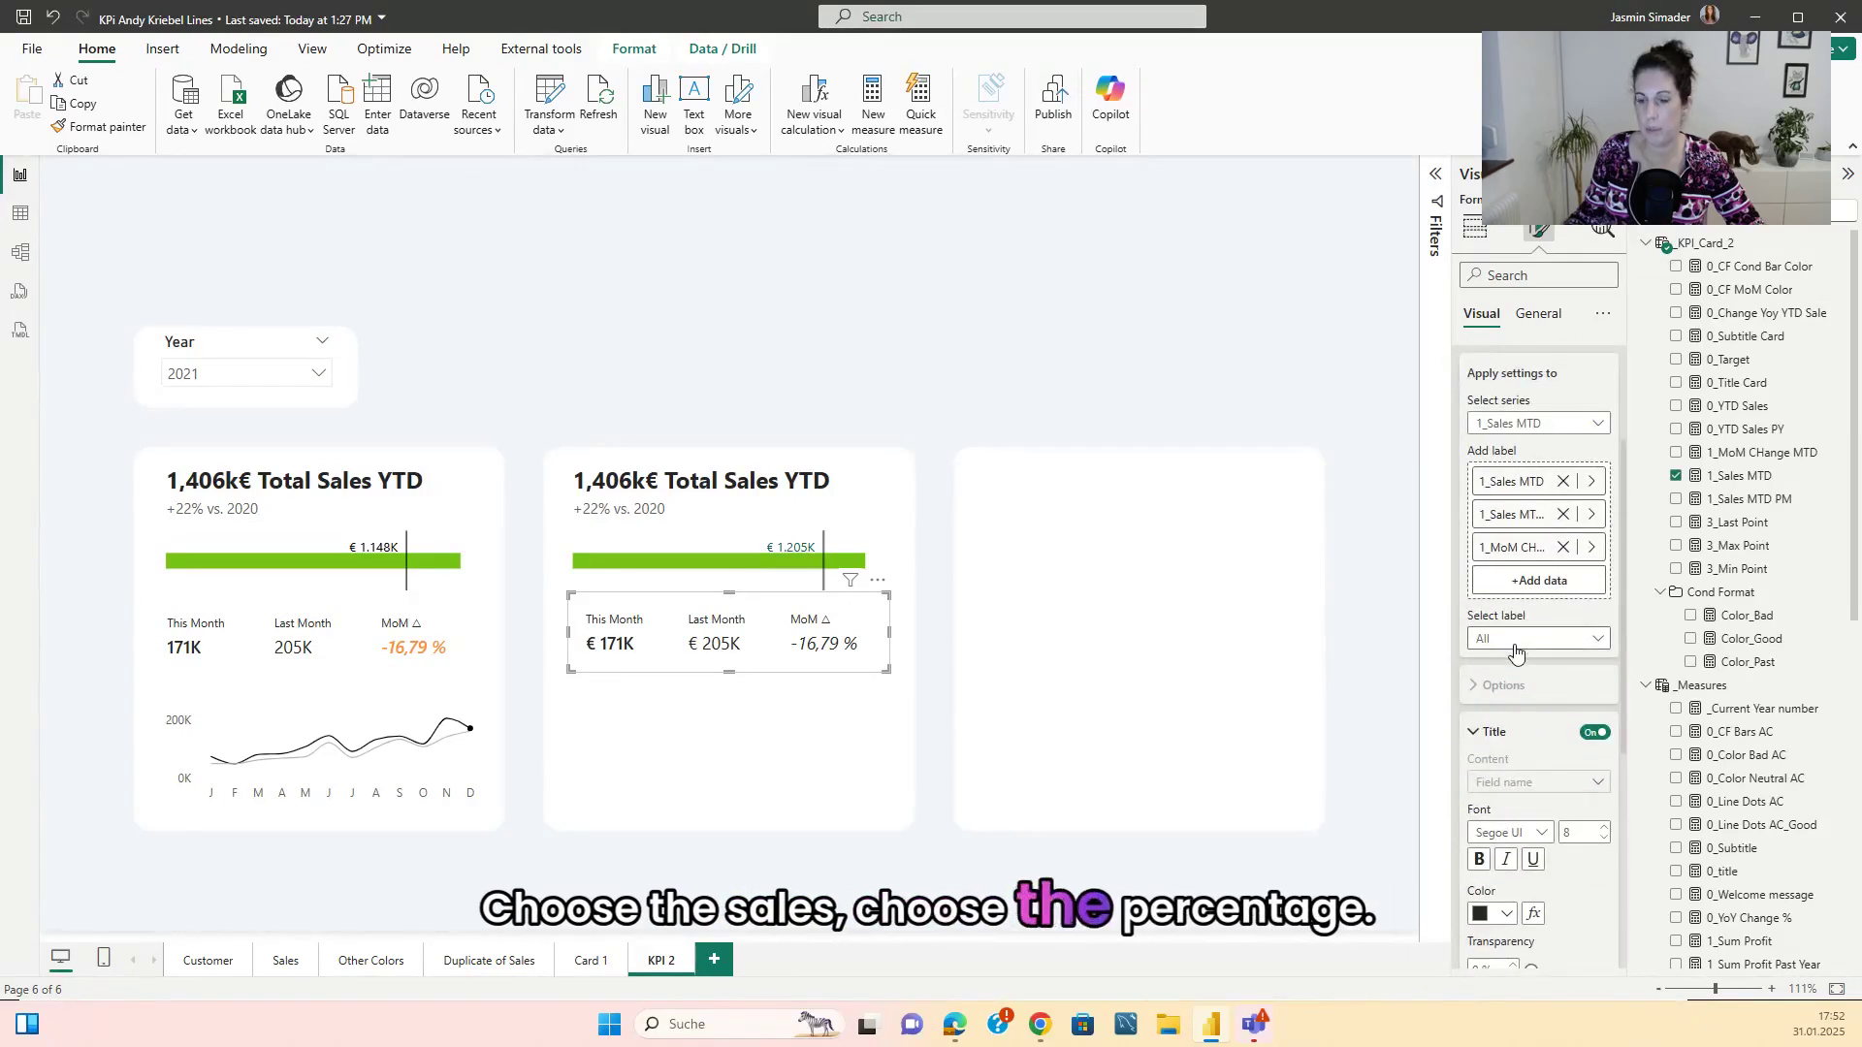
left_click(1537, 639)
left_click(1541, 733)
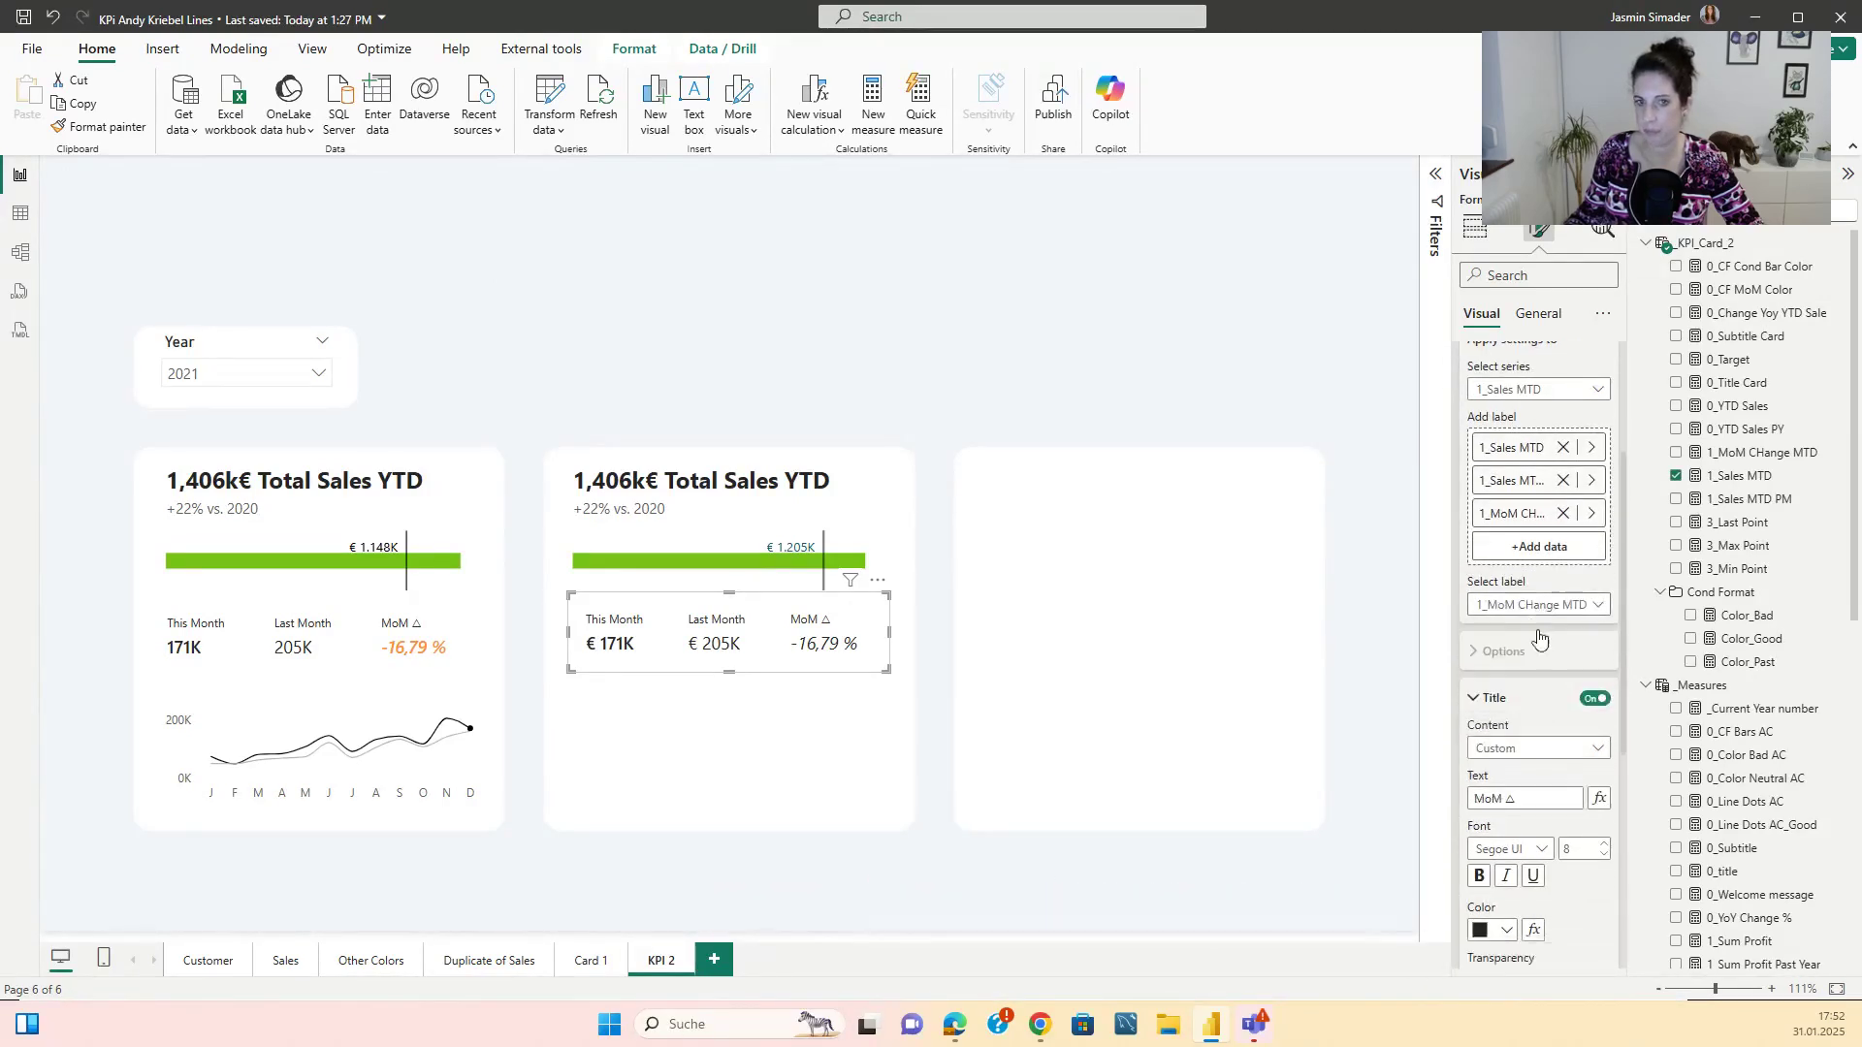
- Color the MoM △ value conditionally by field value, based on the 0_CF MoM Color measure
scroll(1538, 625, "down", 3)
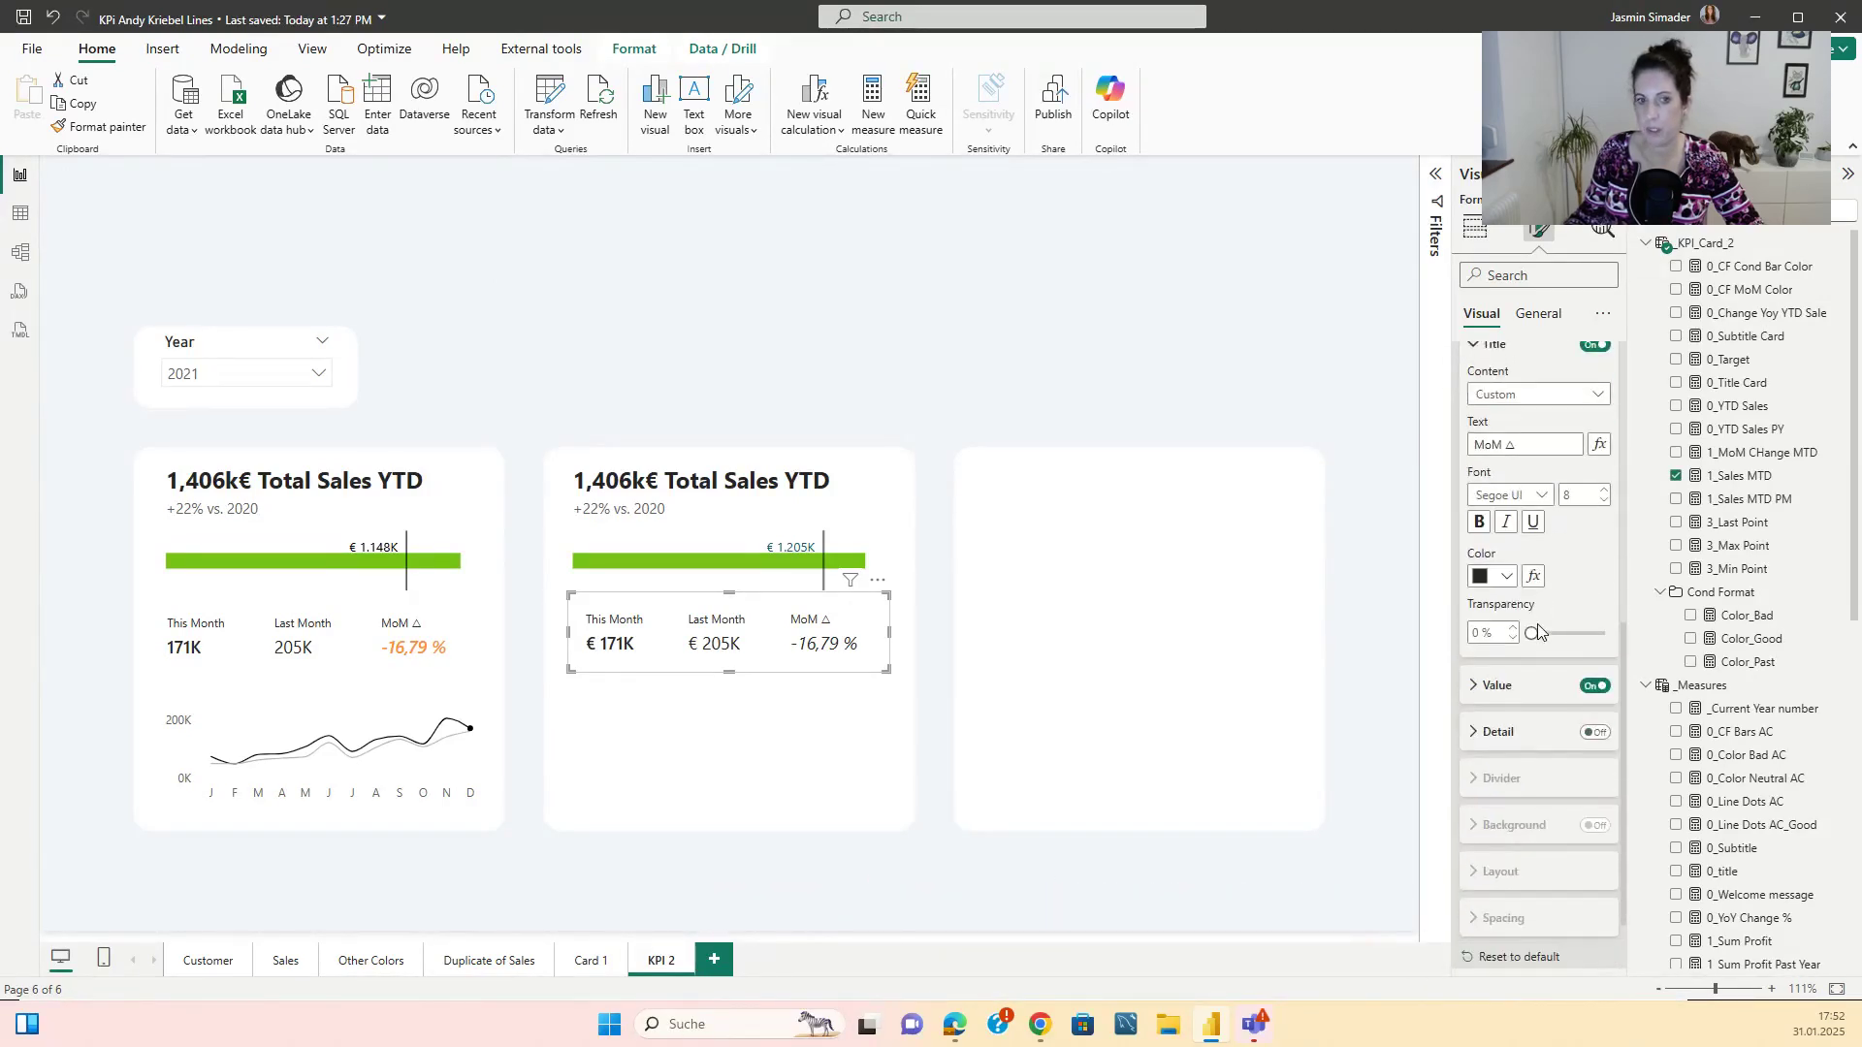
left_click(1475, 687)
left_click(1533, 817)
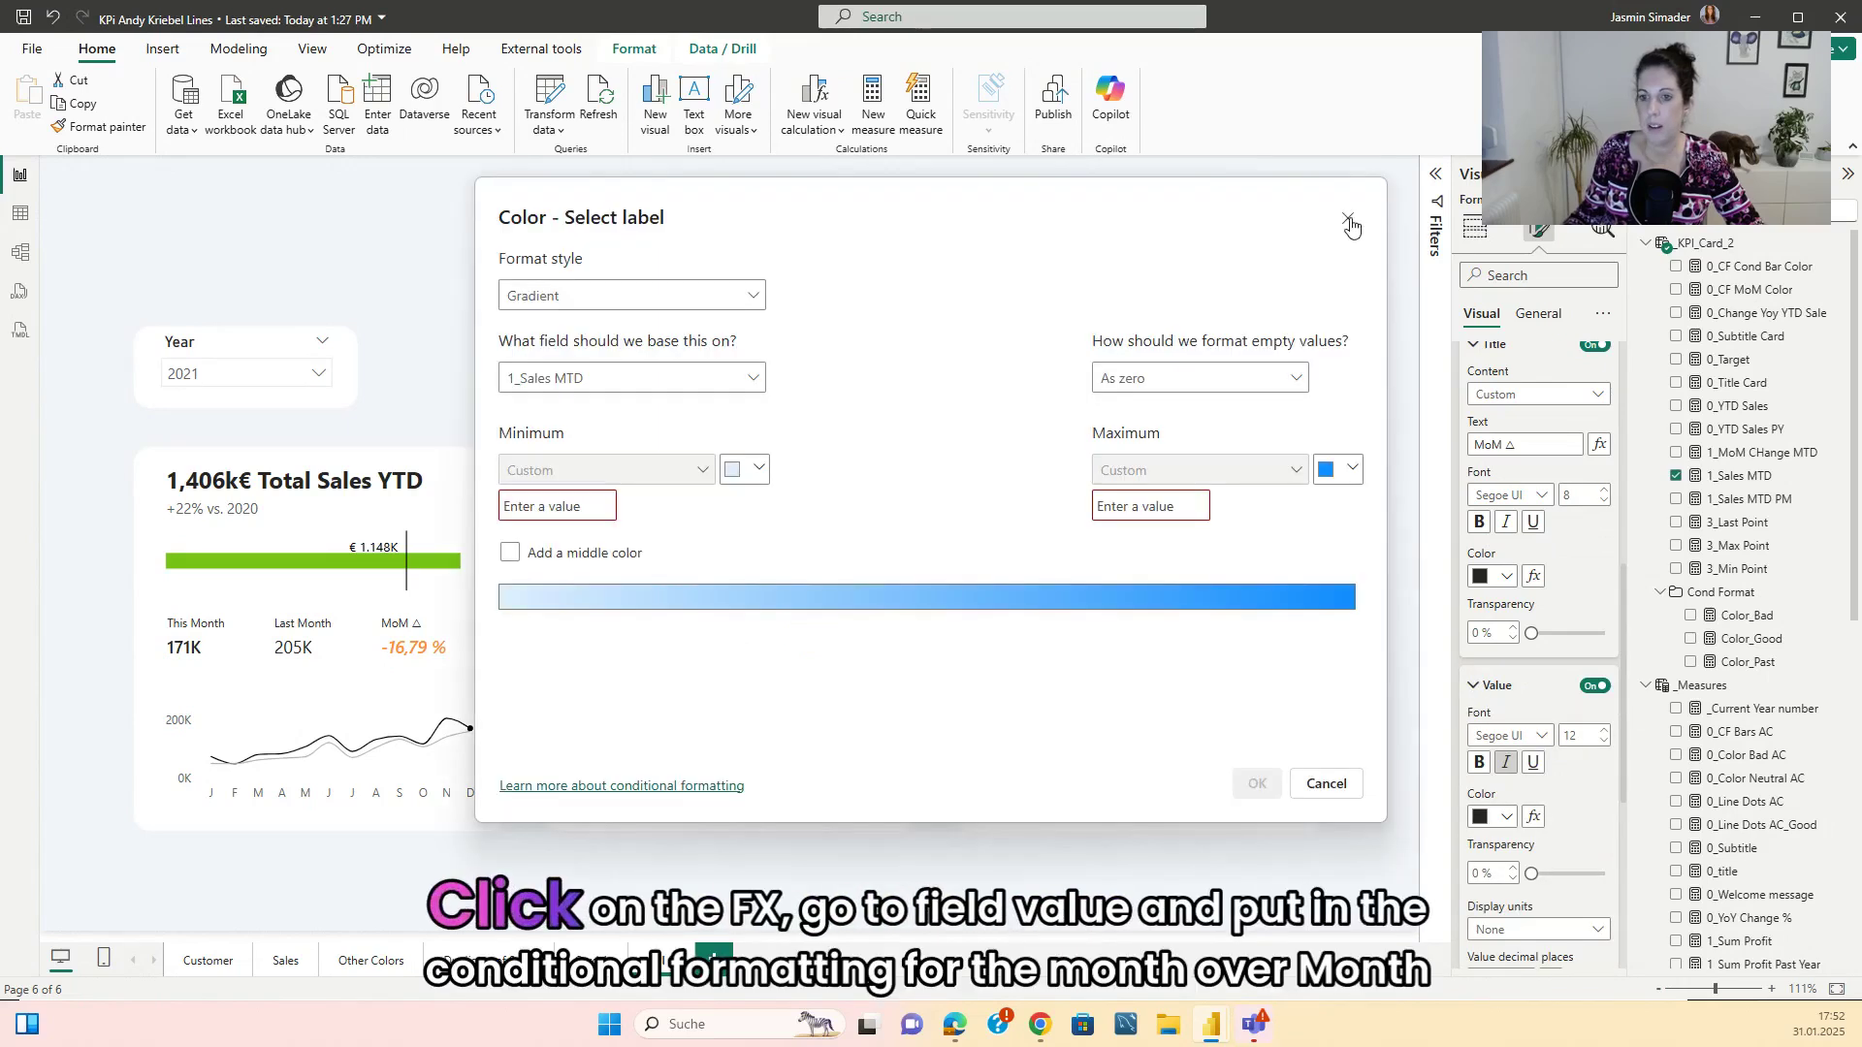
left_click(1351, 225)
left_click(1533, 817)
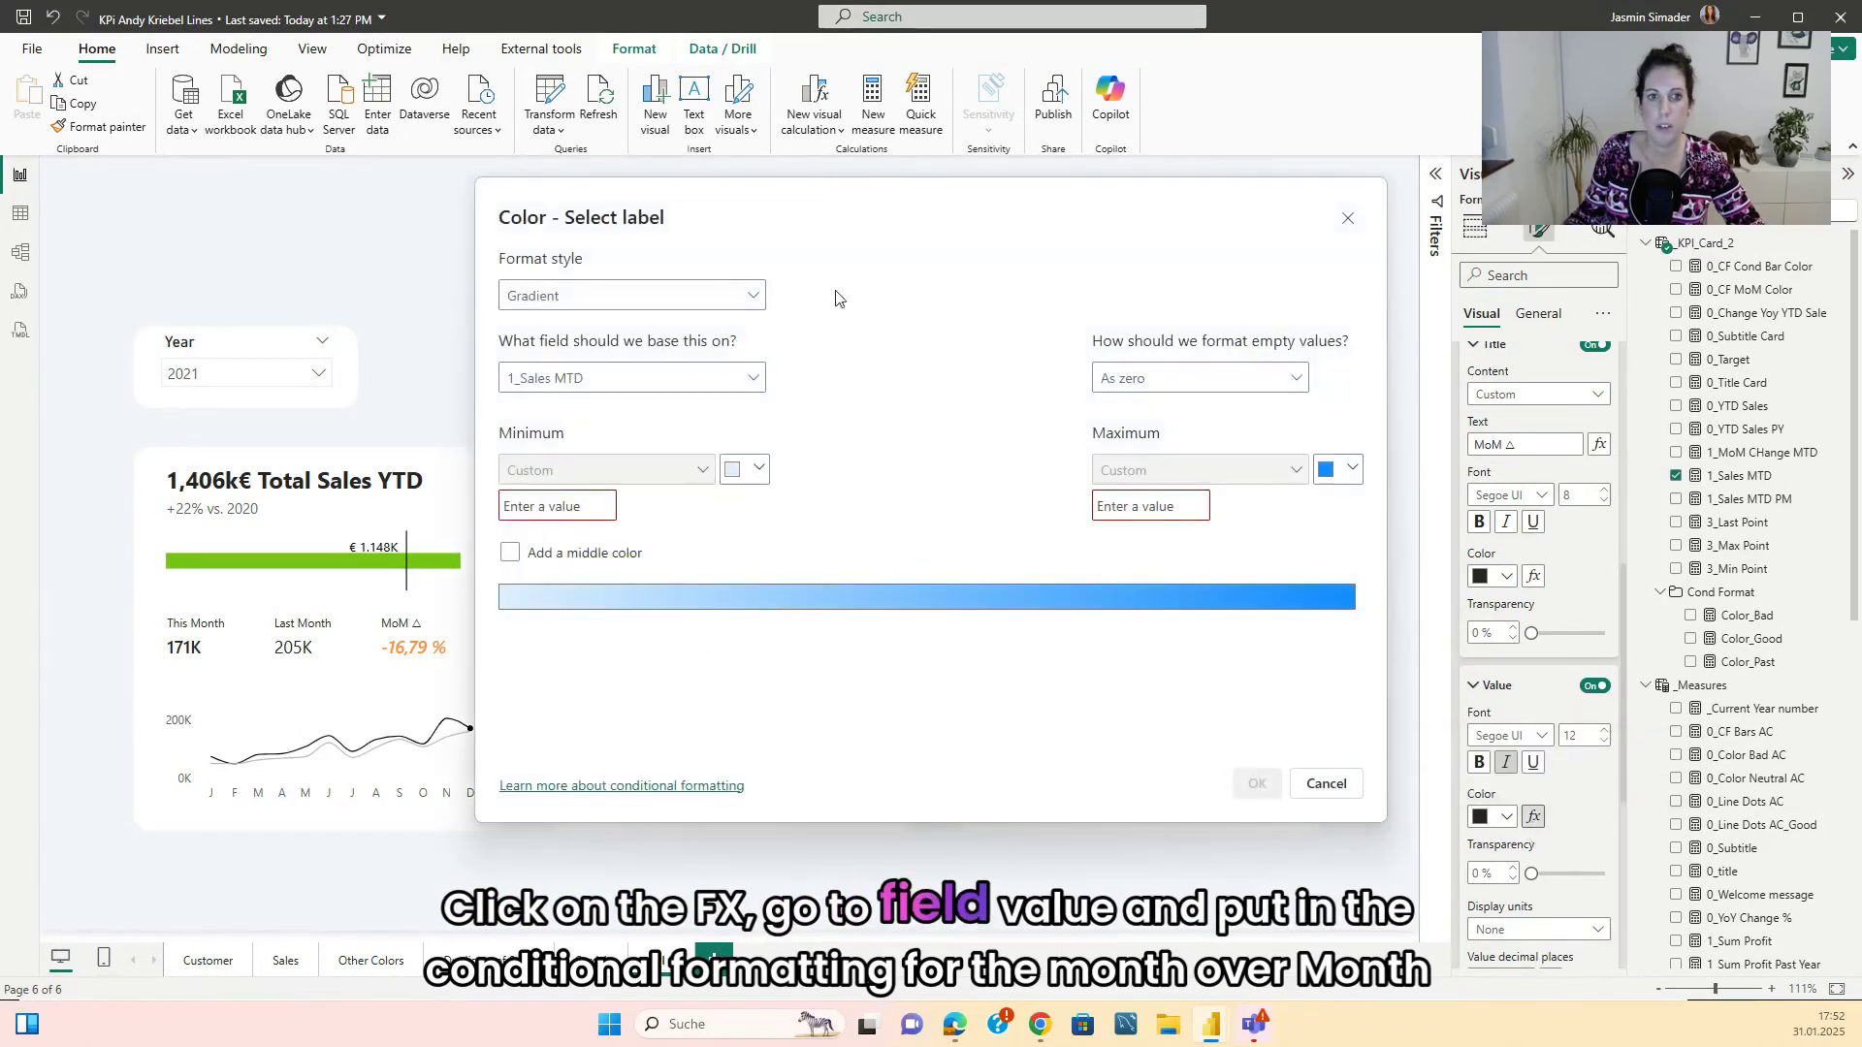
left_click(630, 296)
left_click(593, 386)
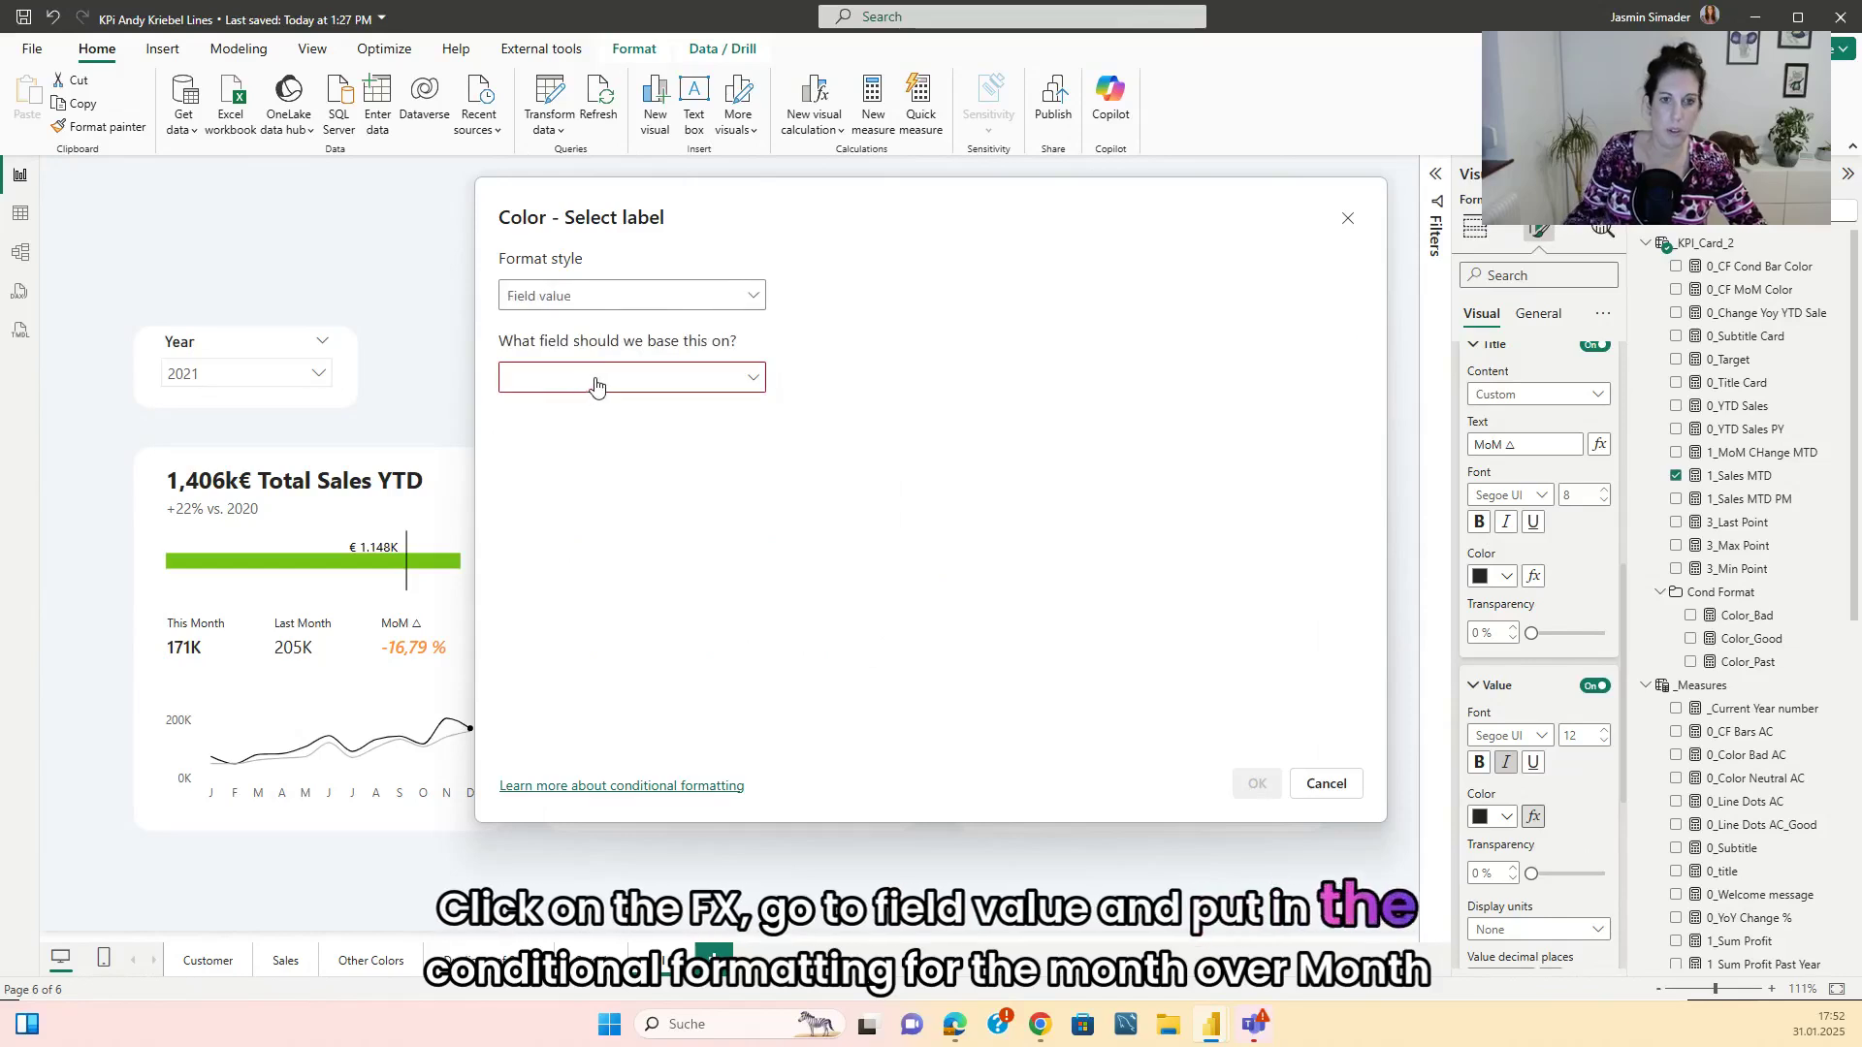
left_click(595, 386)
type("cf")
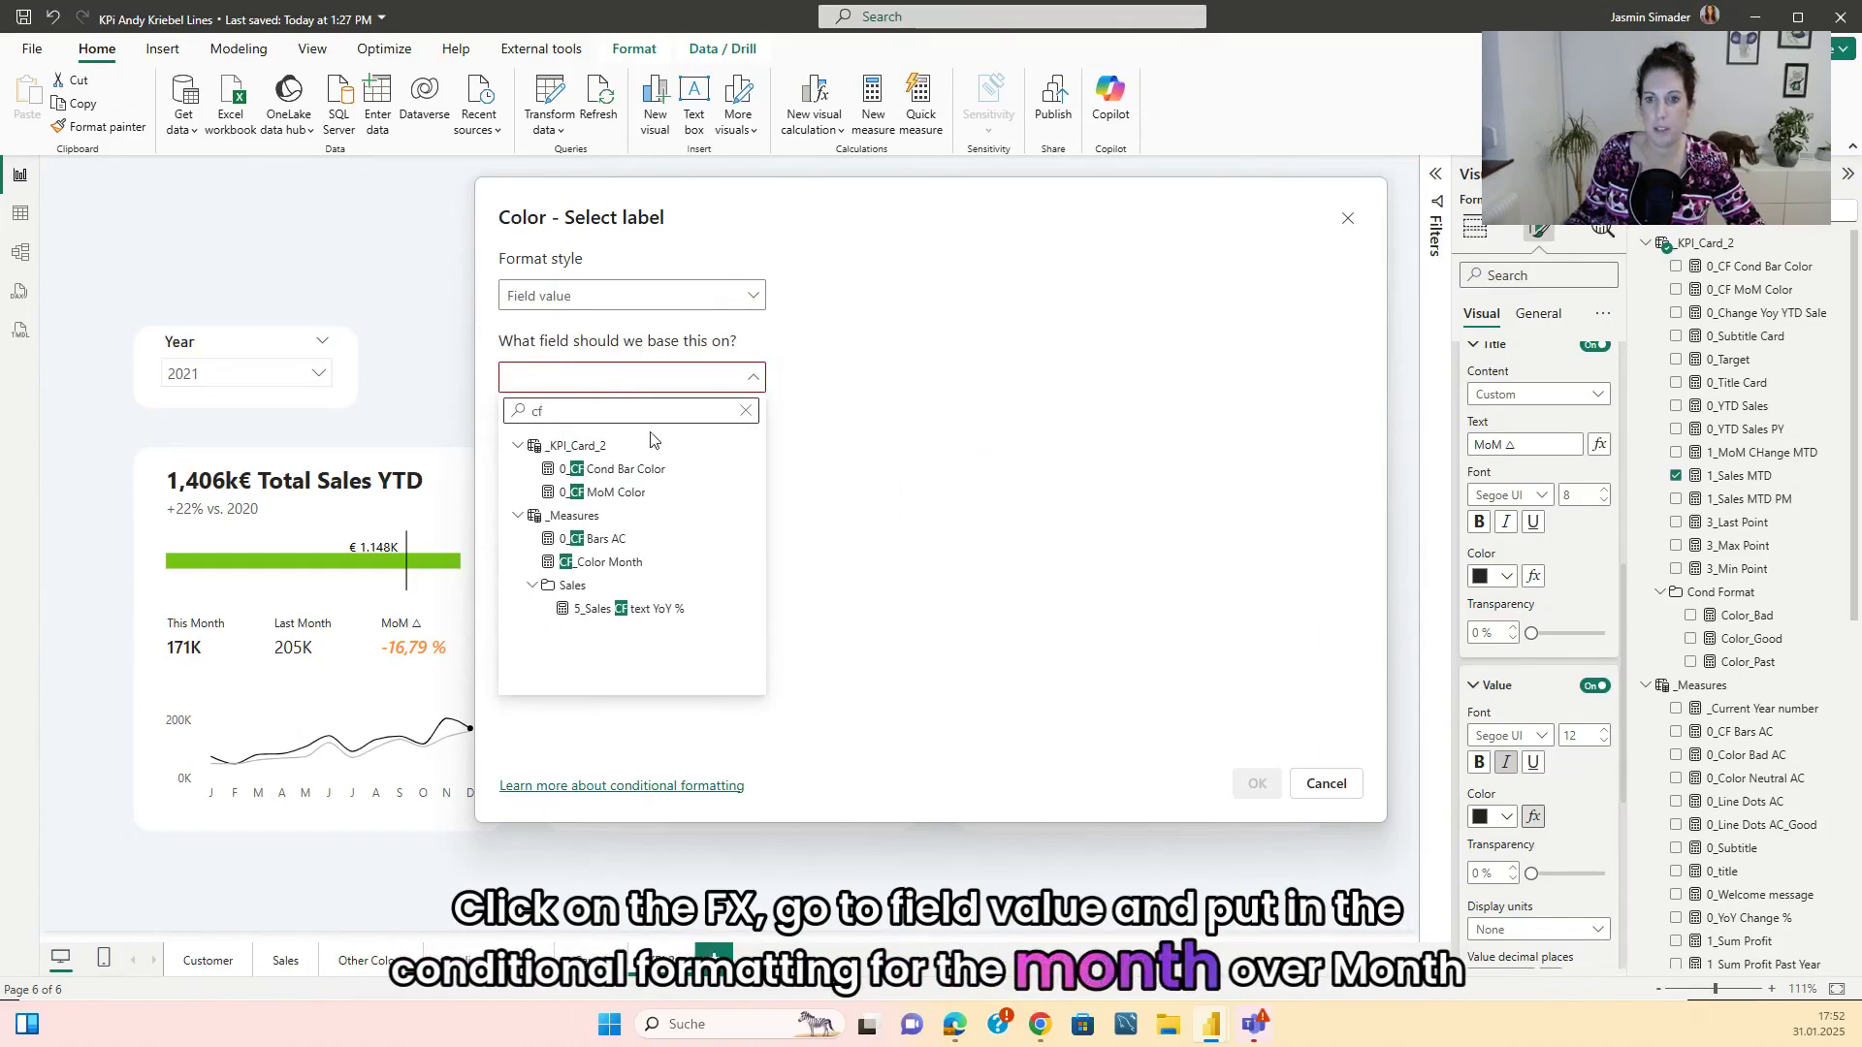
left_click(611, 492)
left_click(1259, 785)
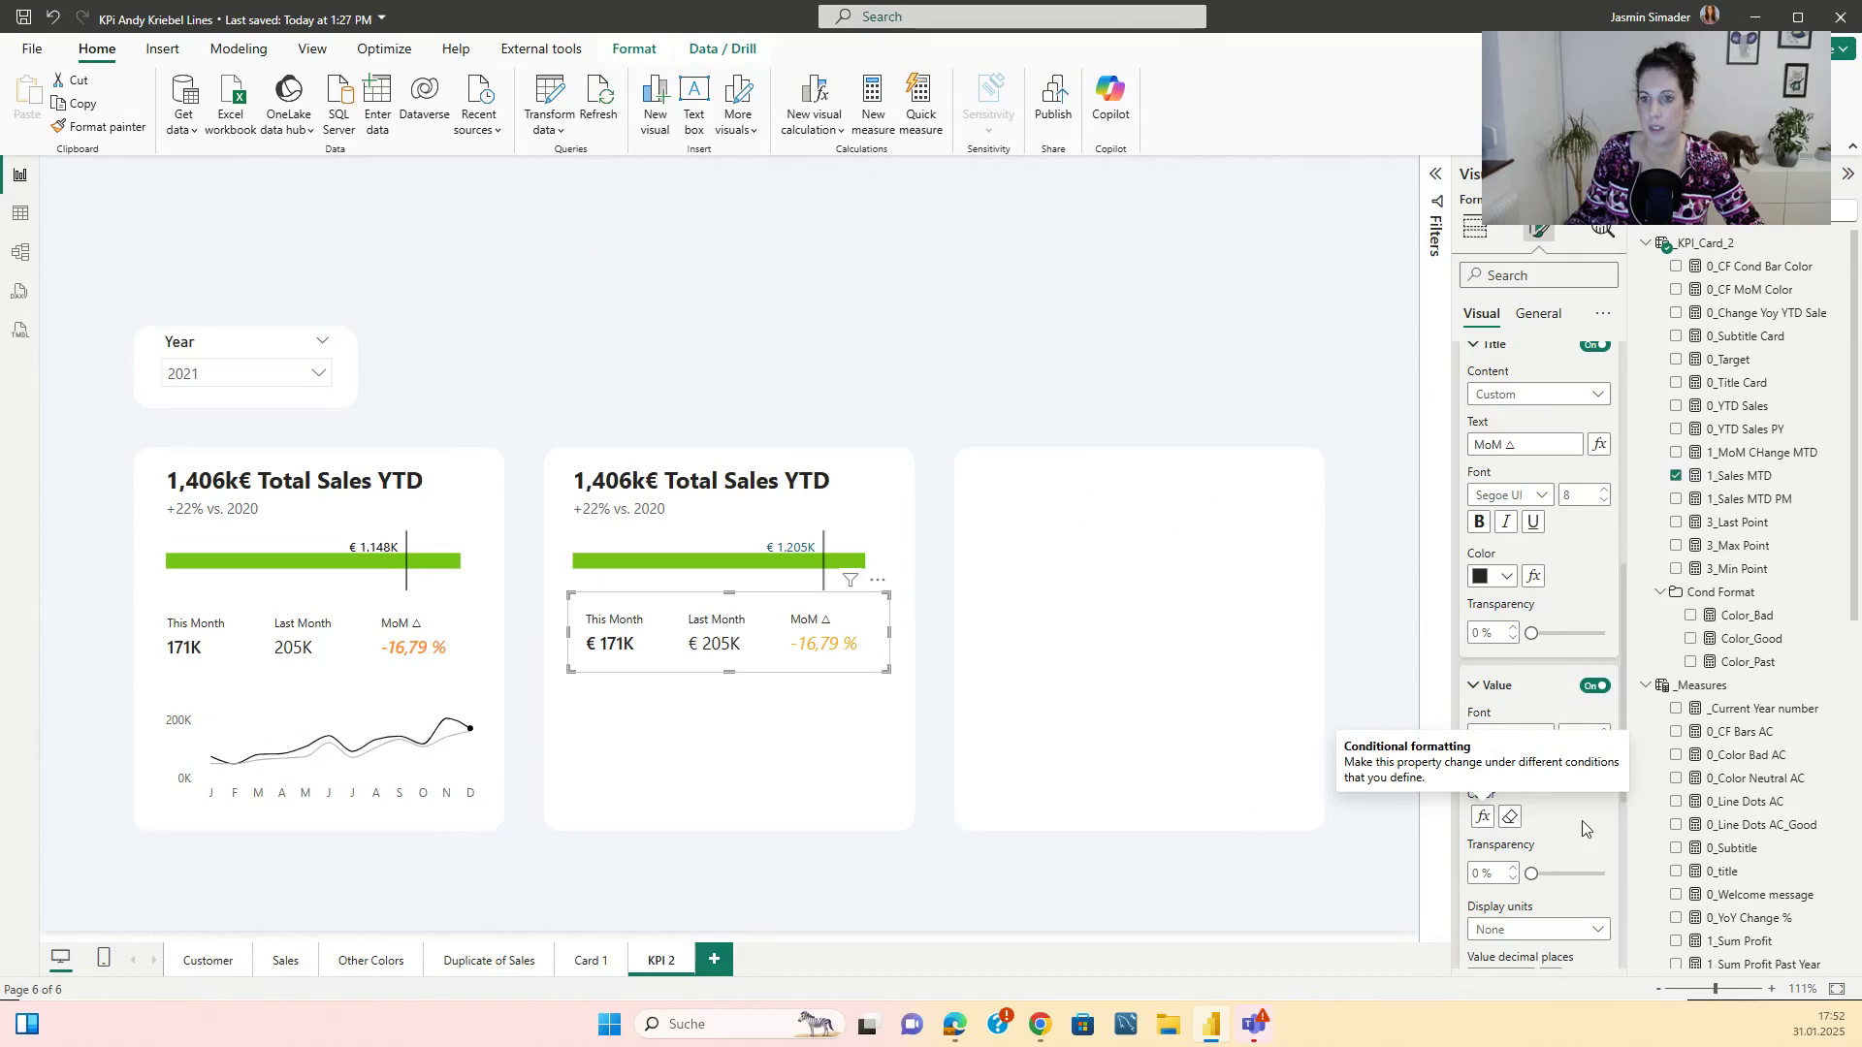
- Change the MoM △ value's font to Segoe UI Semibold
left_click(1508, 737)
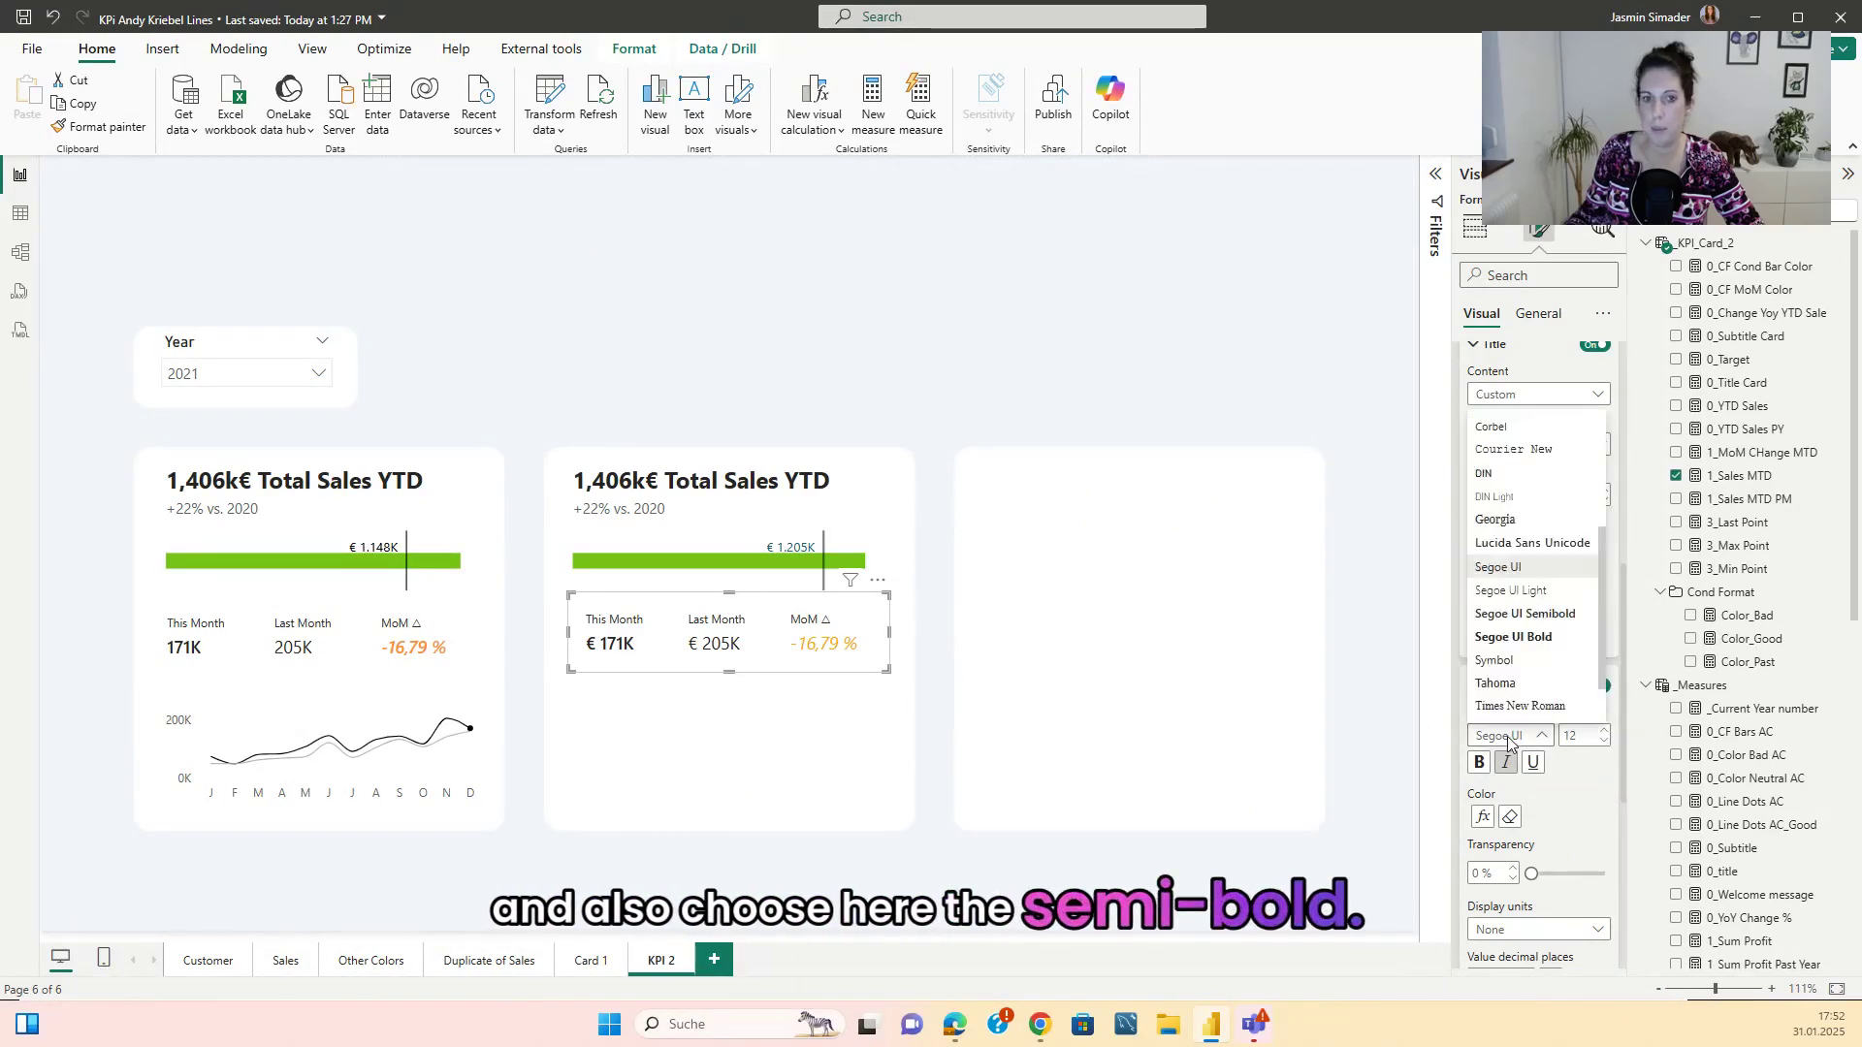
left_click(1540, 615)
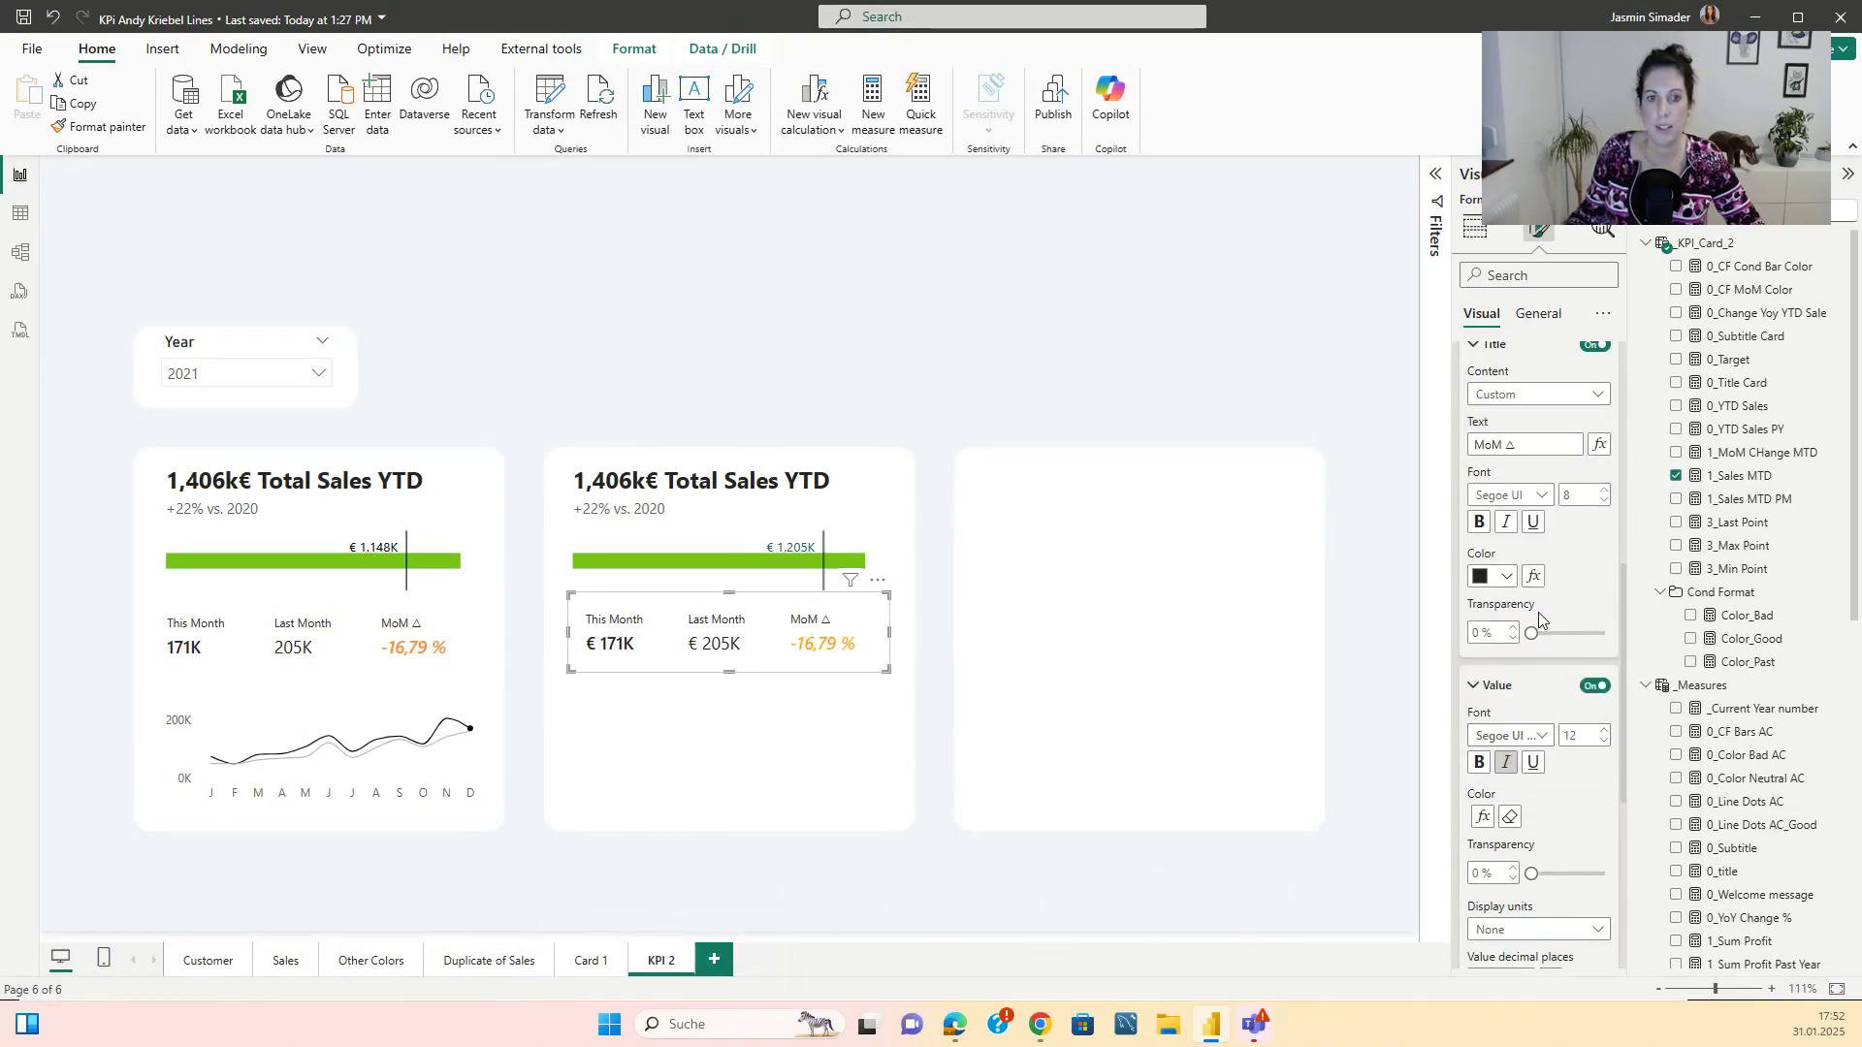
left_click(1138, 361)
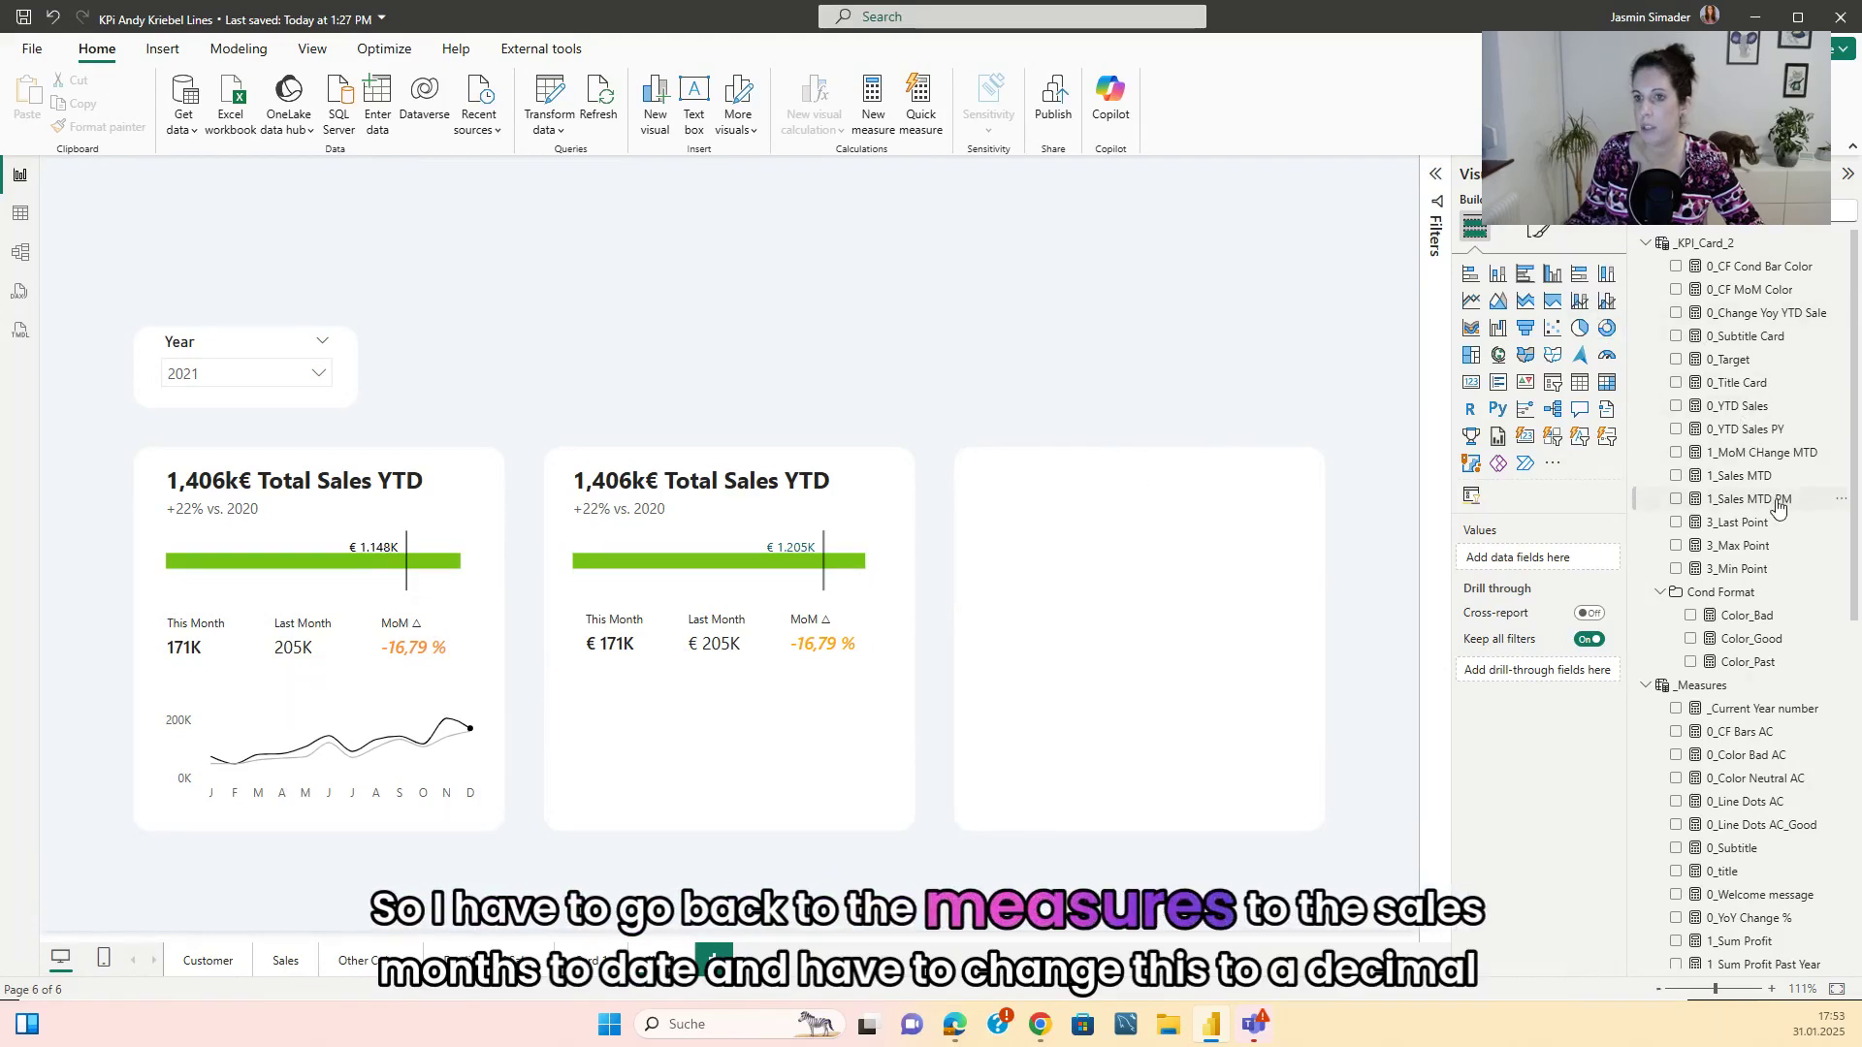
- Format the 1_Sales MTD measure as a decimal number with 0 decimal places
left_click(1740, 475)
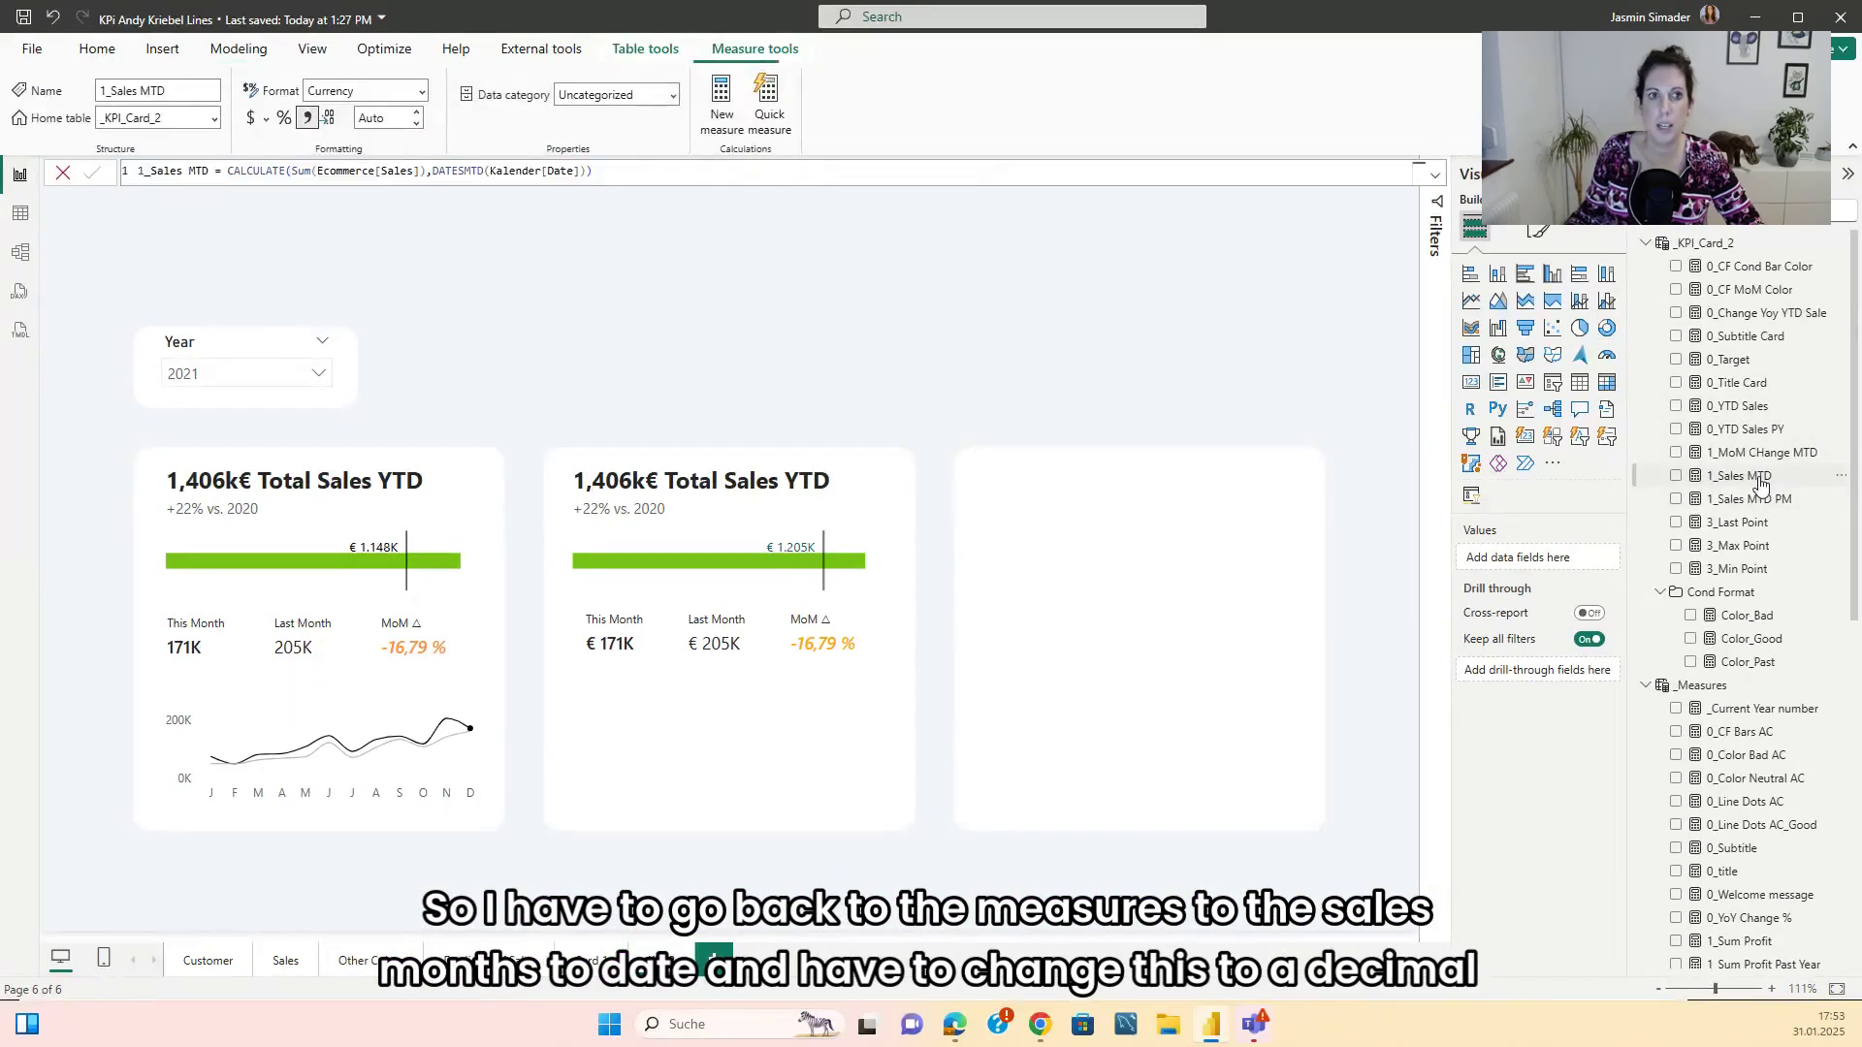
left_click(421, 94)
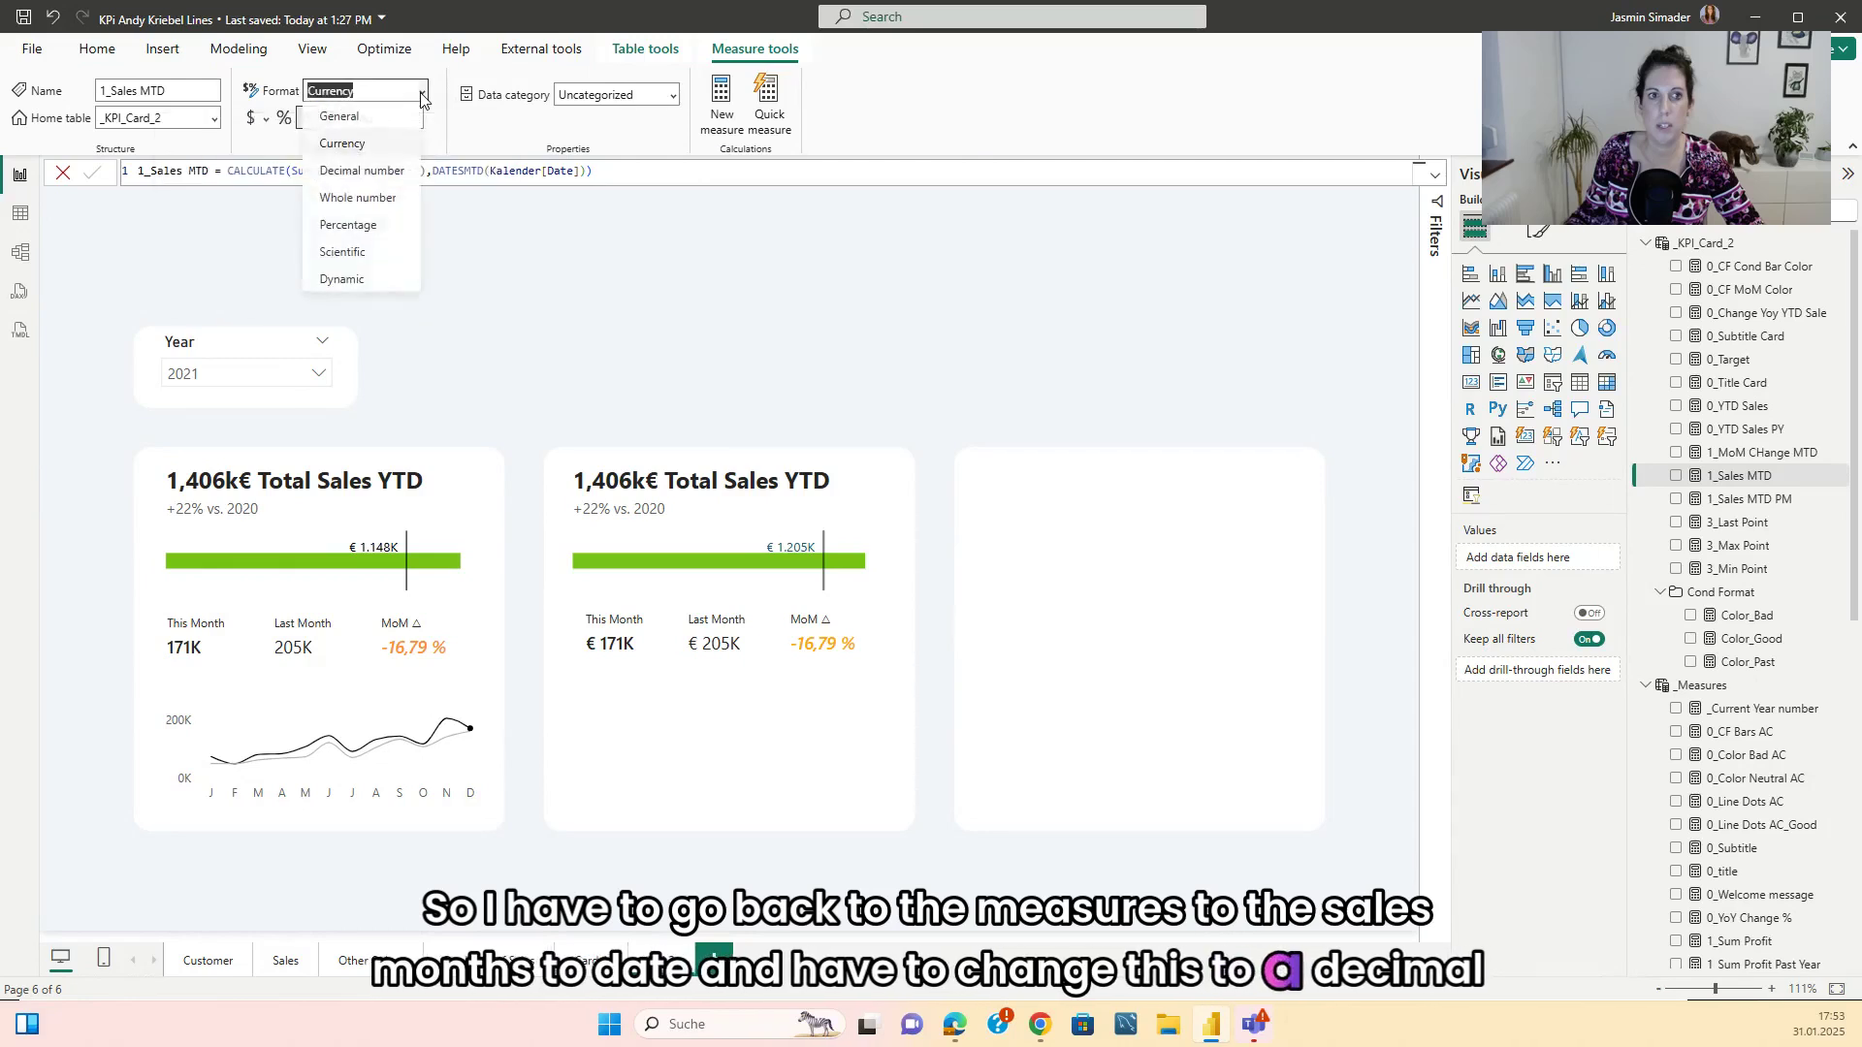
left_click(380, 173)
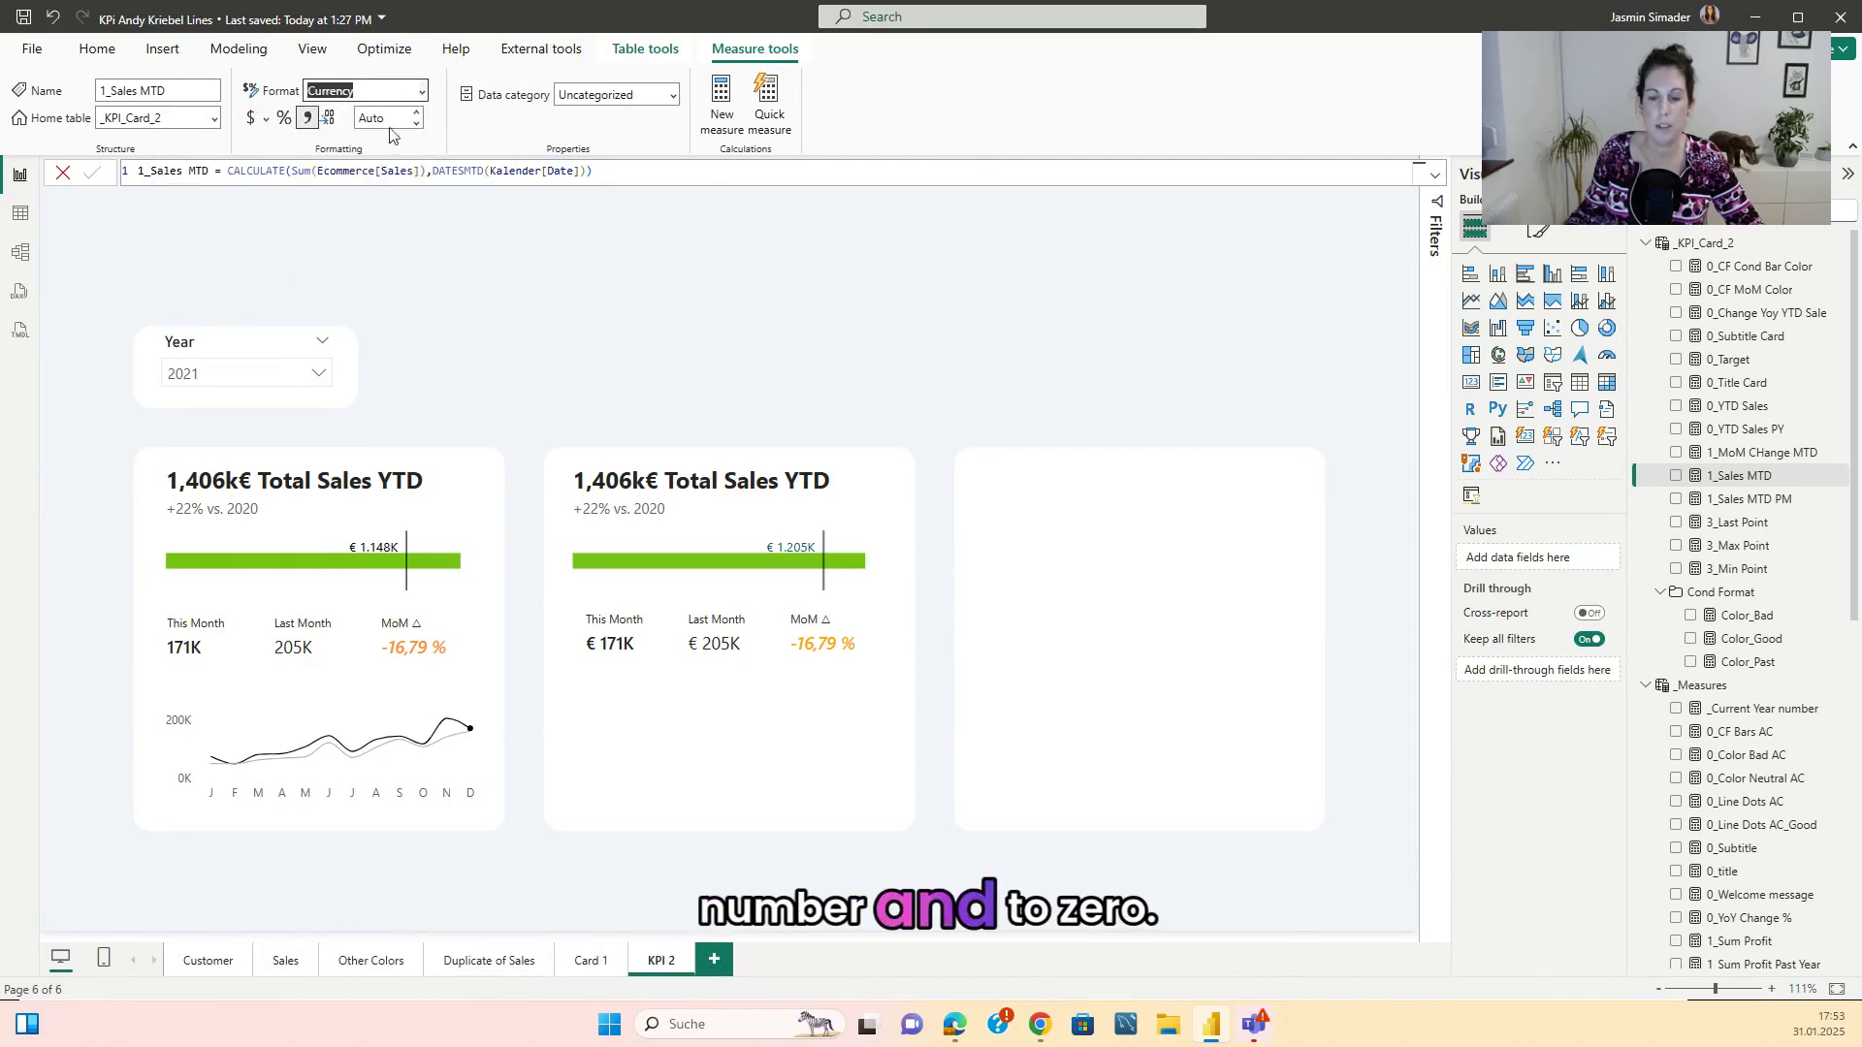
type("0")
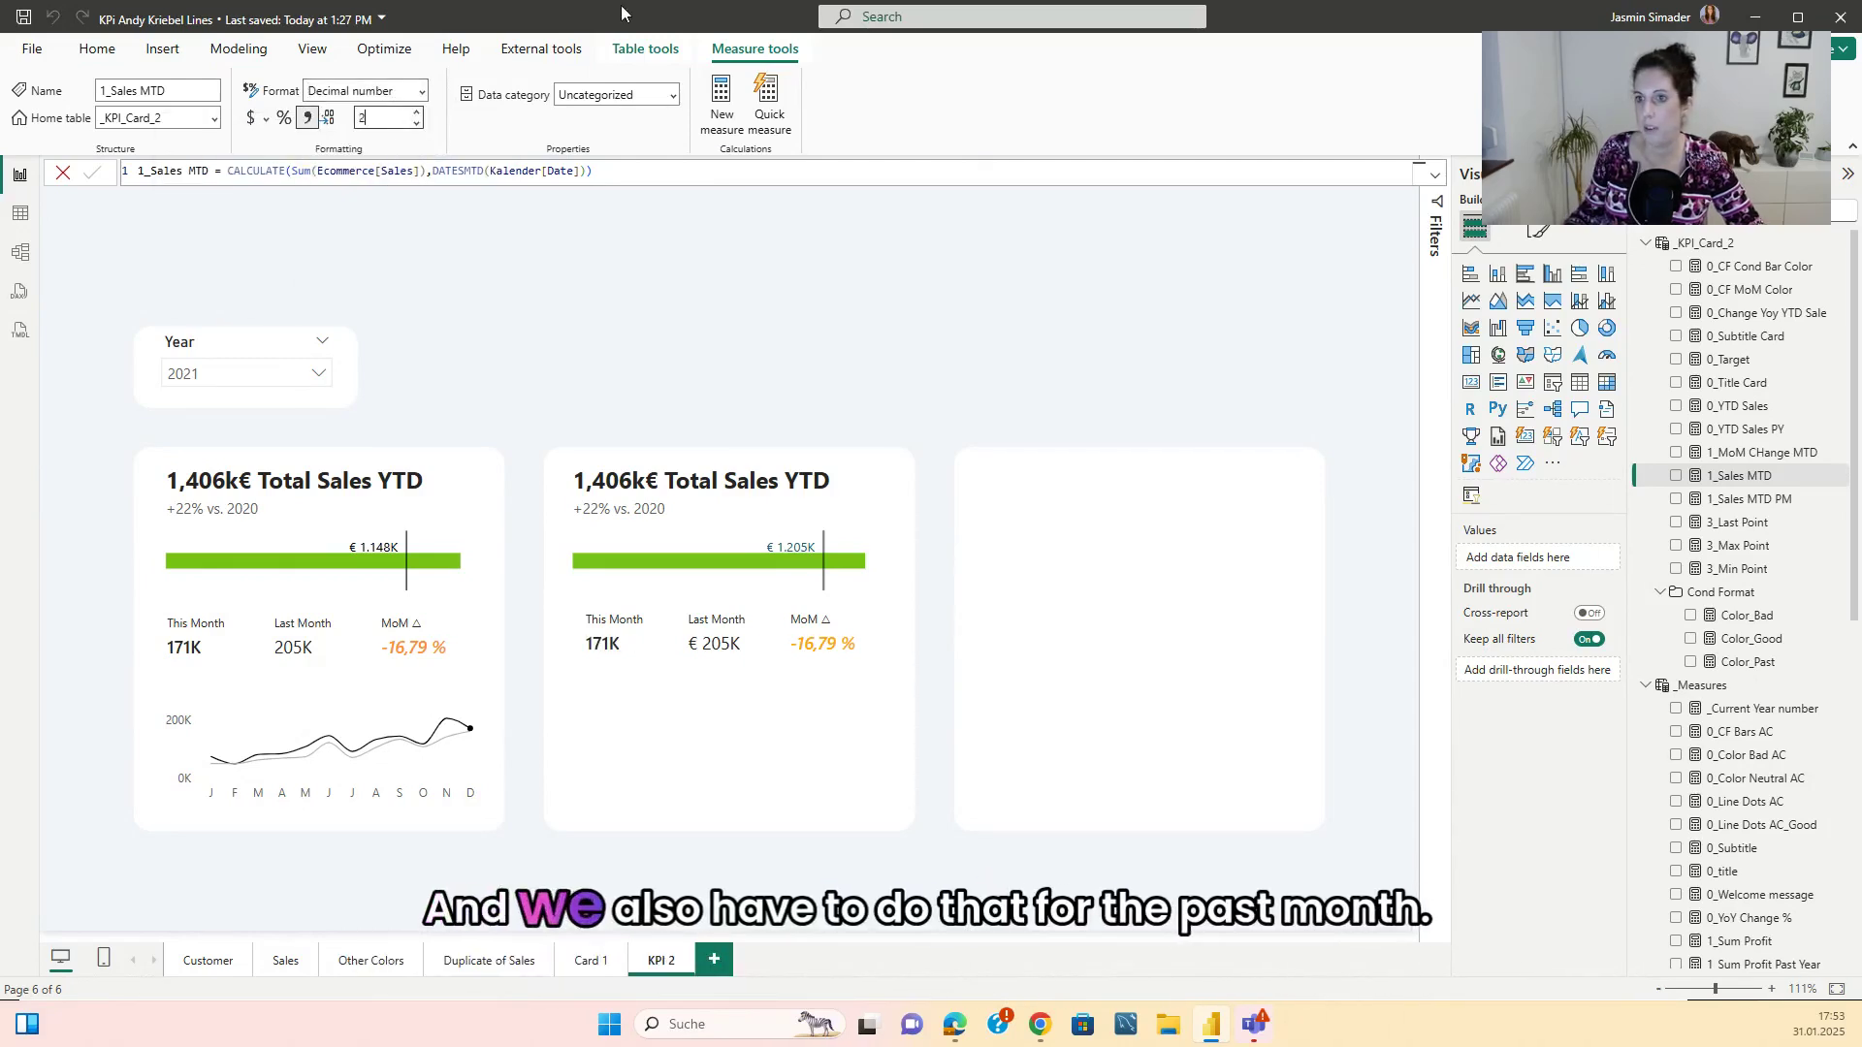
- Format the 1_Sales MTD PM measure as a decimal number with 0 decimal places
left_click(1750, 499)
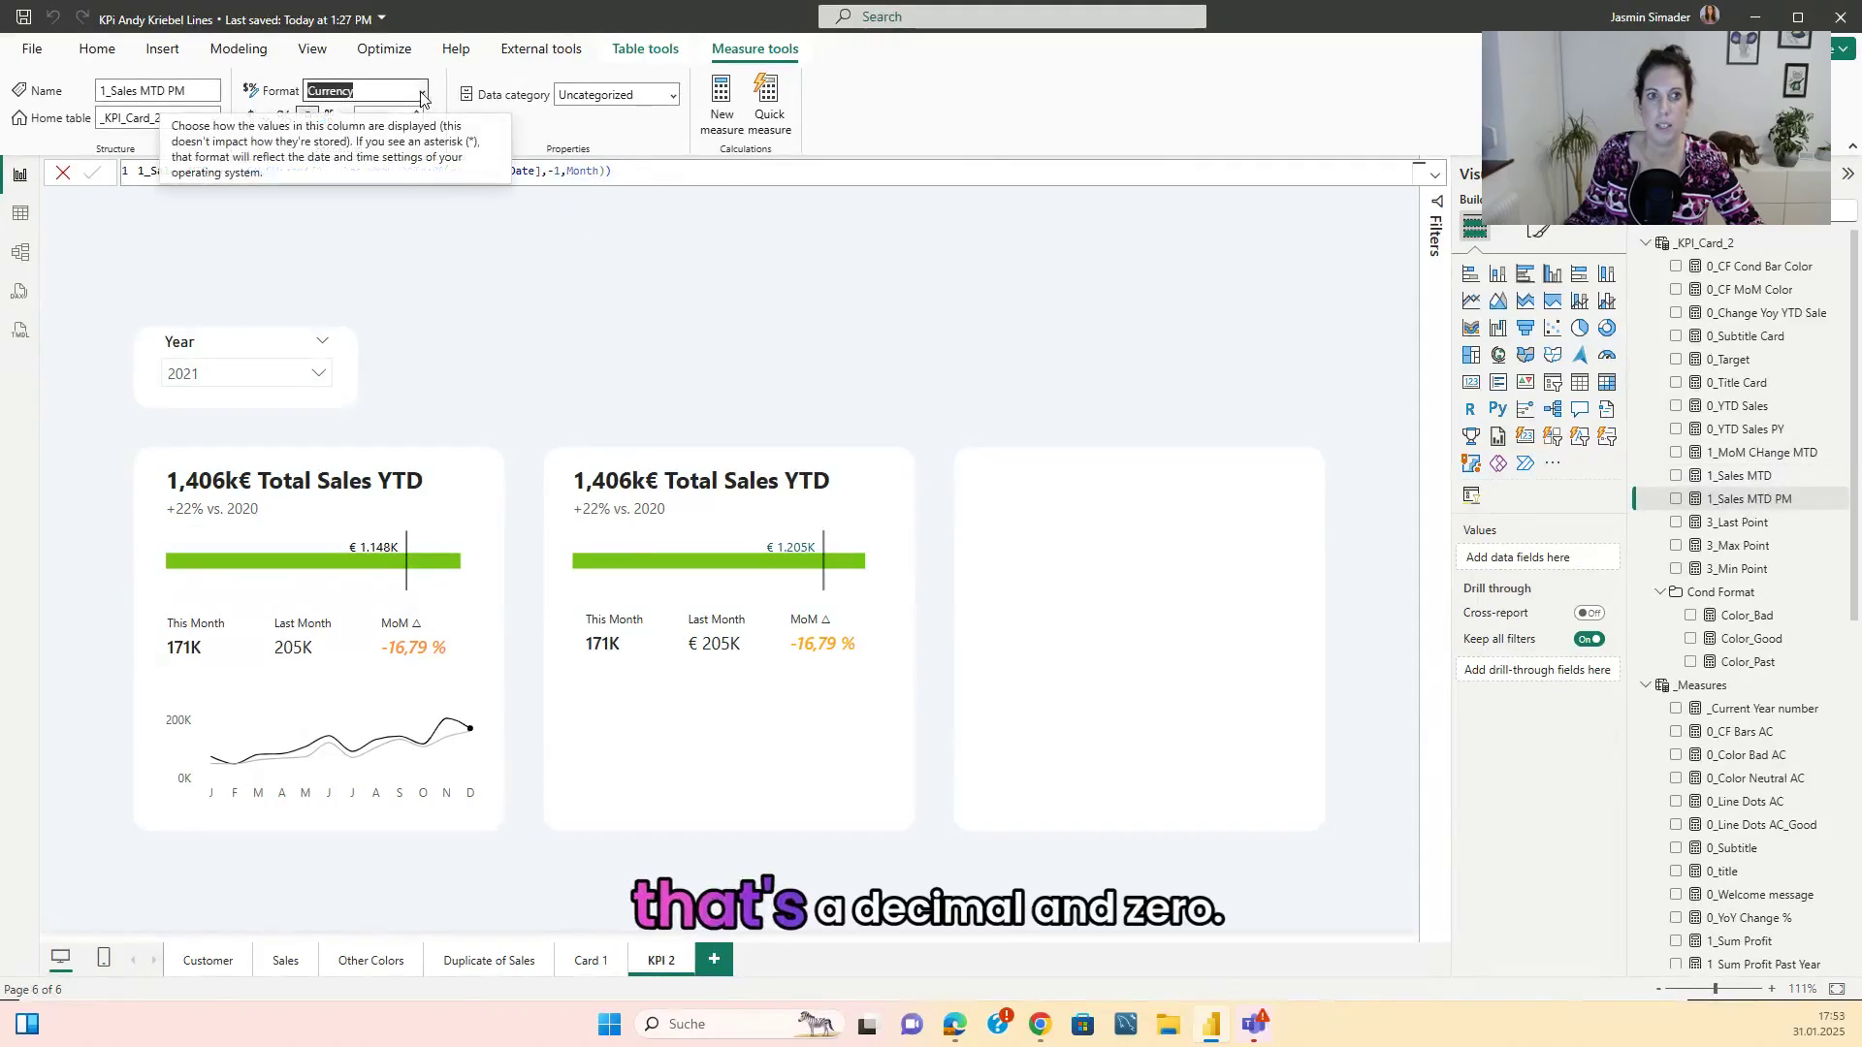
left_click(378, 92)
left_click(367, 170)
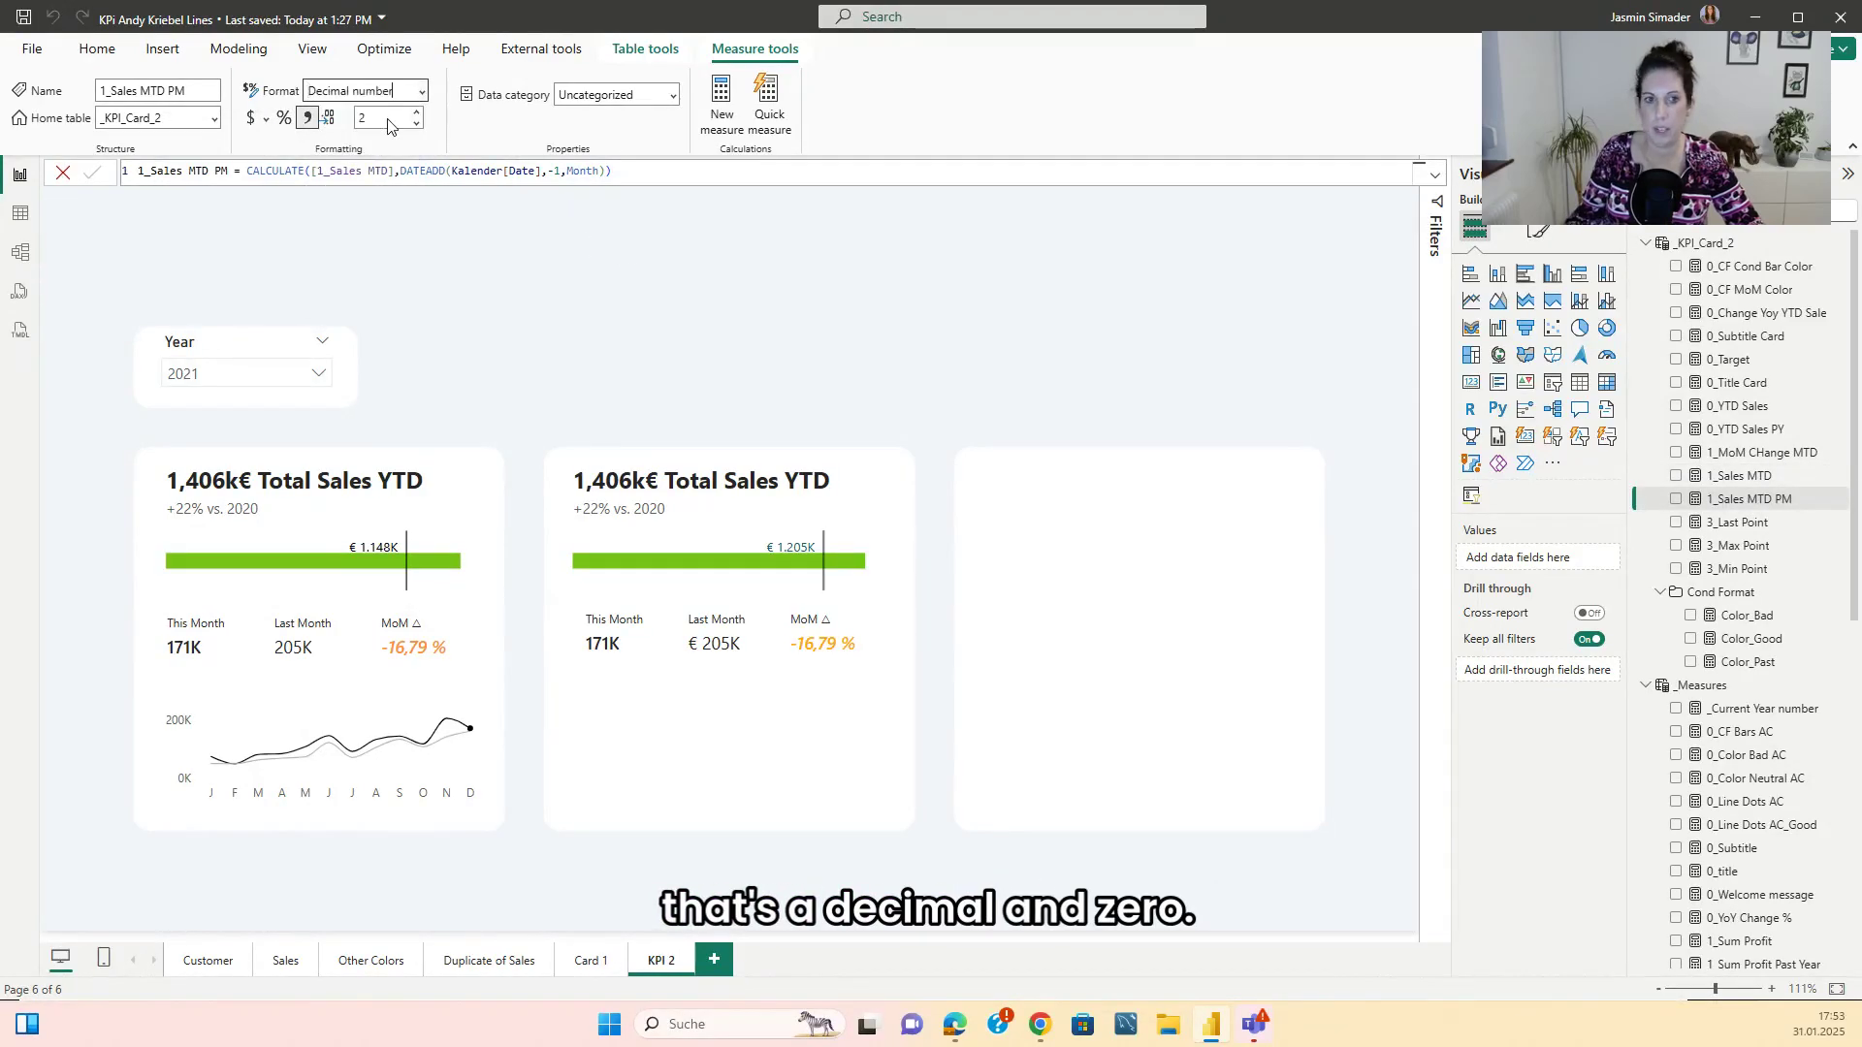
left_click(389, 118)
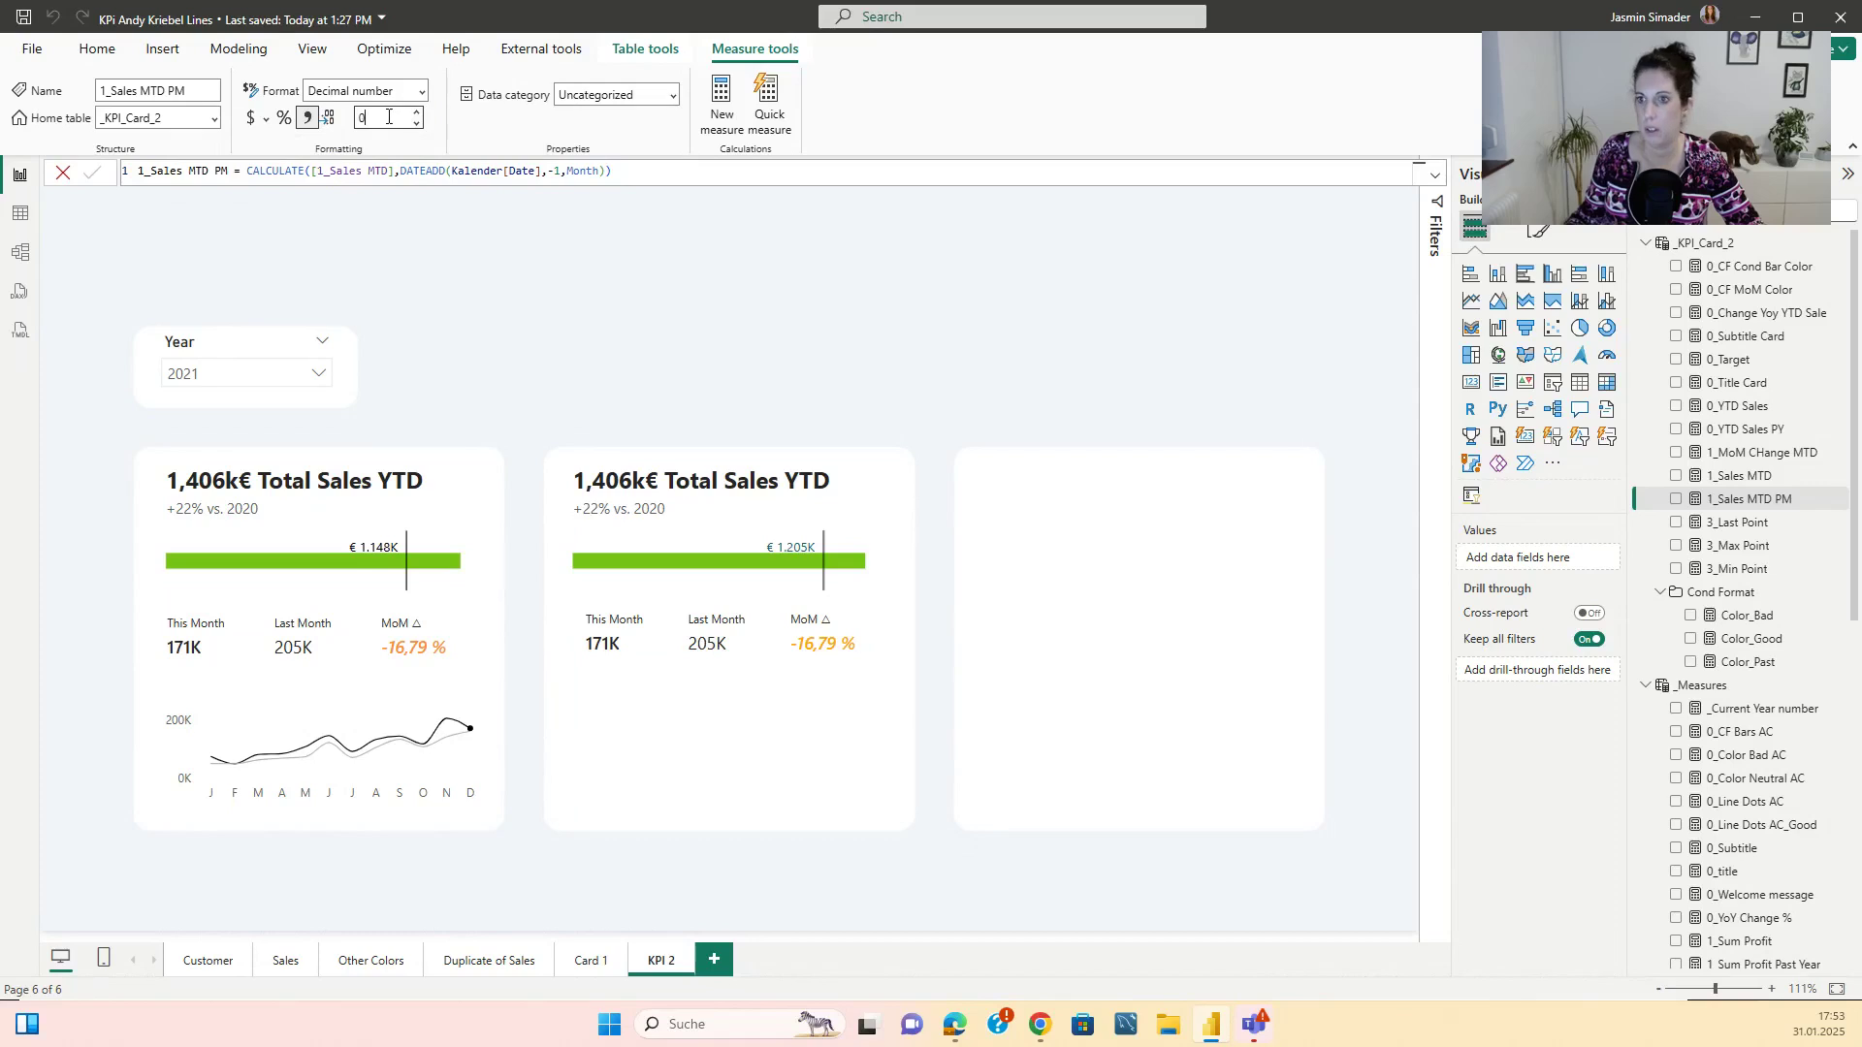
- Move the month-to-date card in the middle KPI card slightly down, level with the finished card's month labels
left_click(1144, 335)
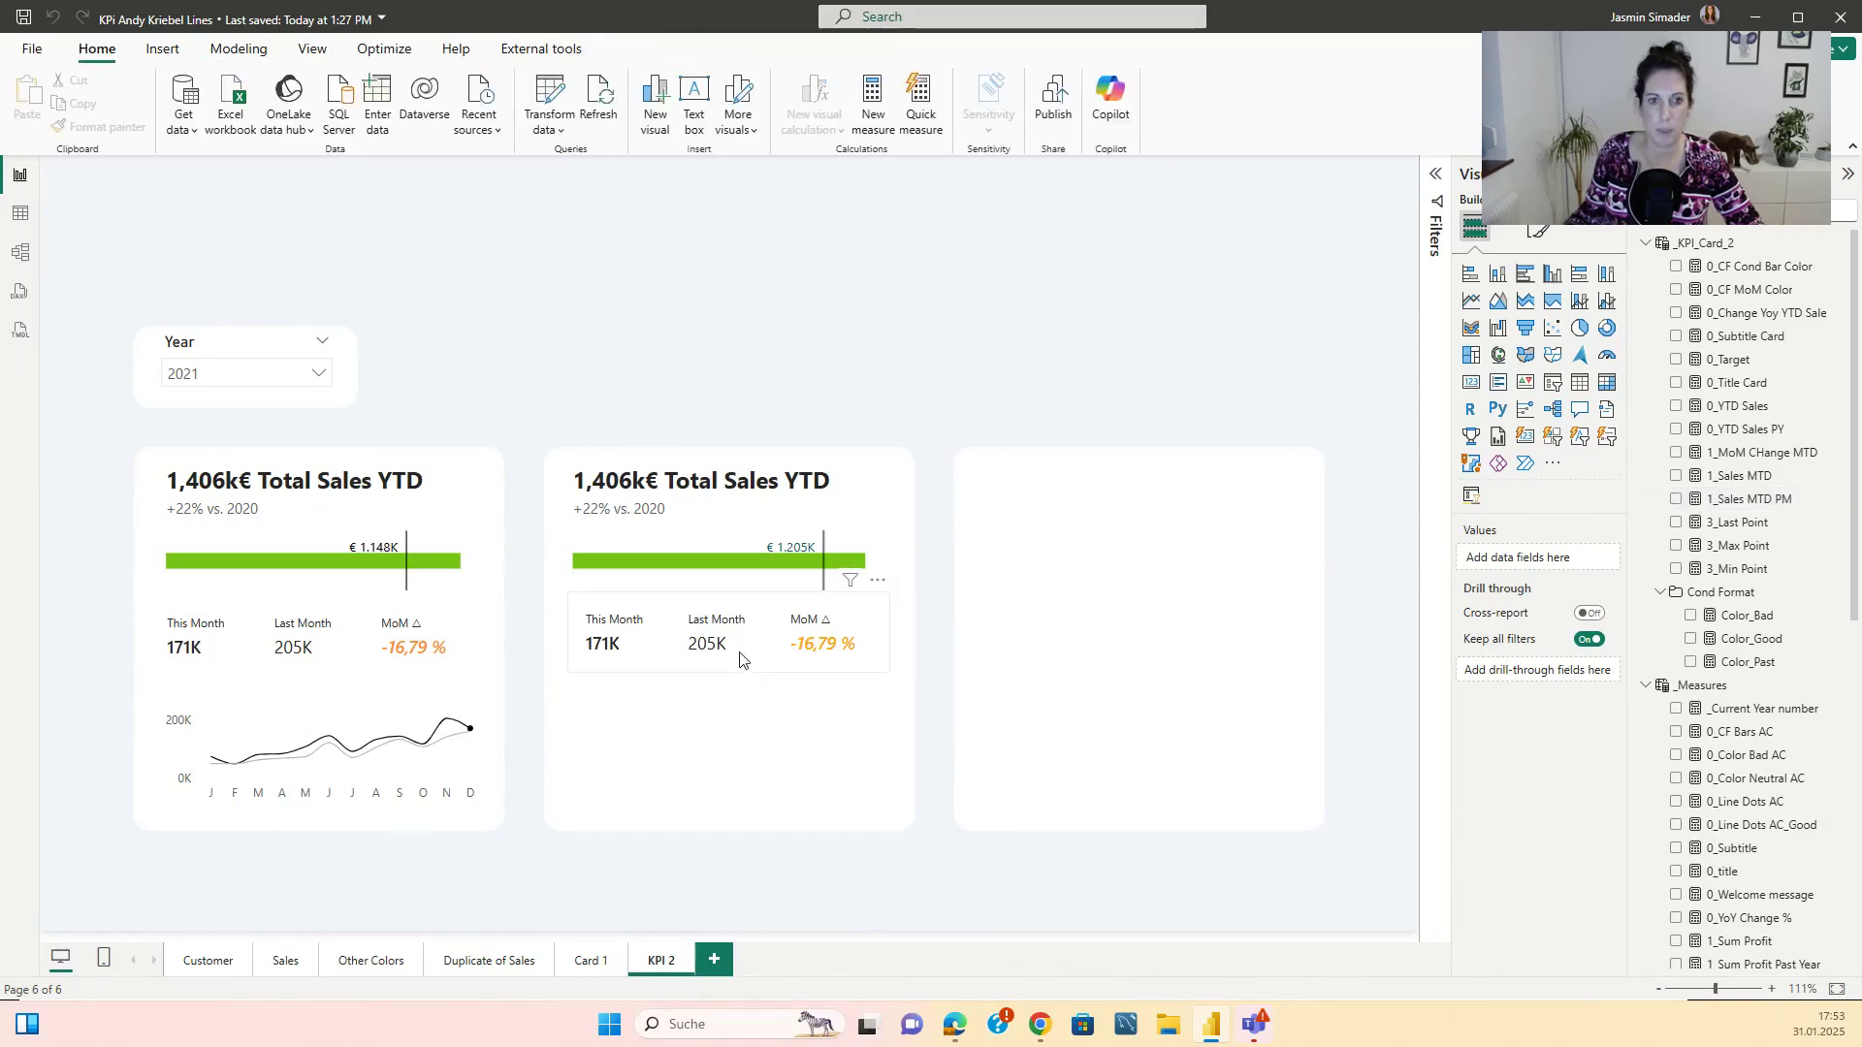
left_click_drag(740, 660, 741, 673)
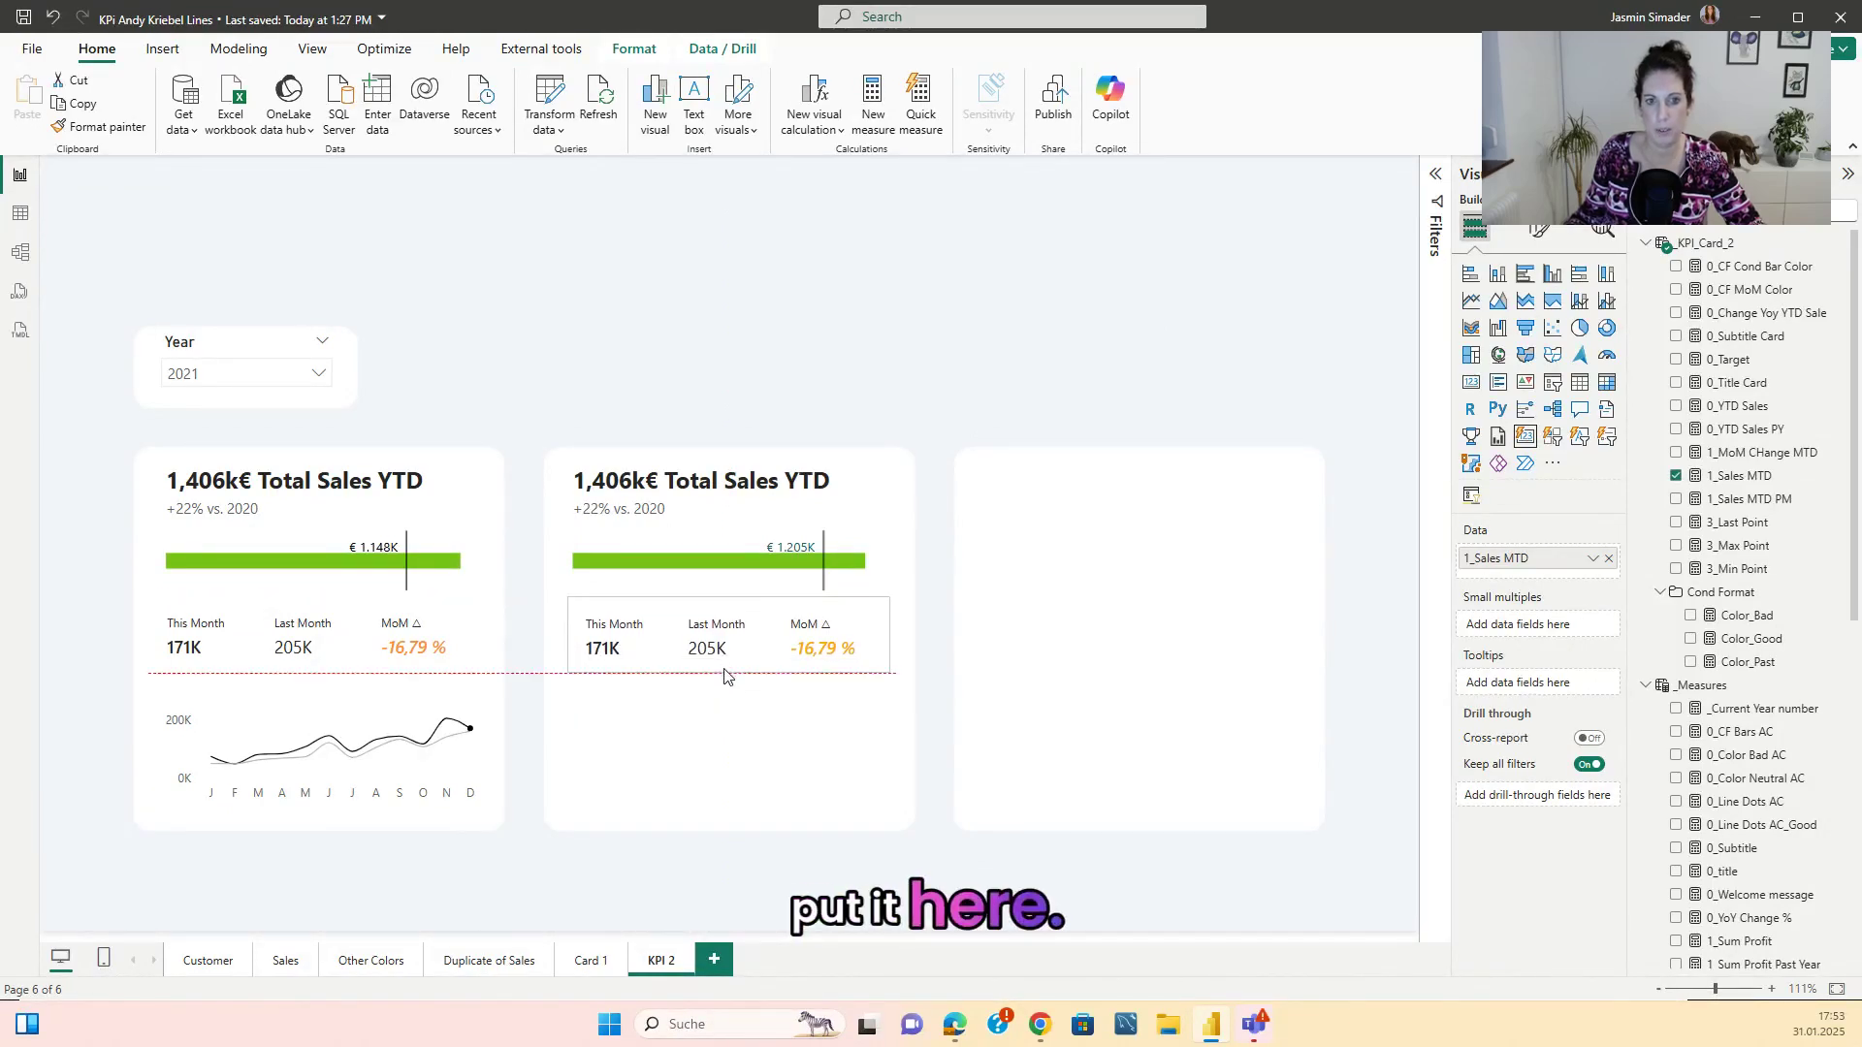
left_click(965, 352)
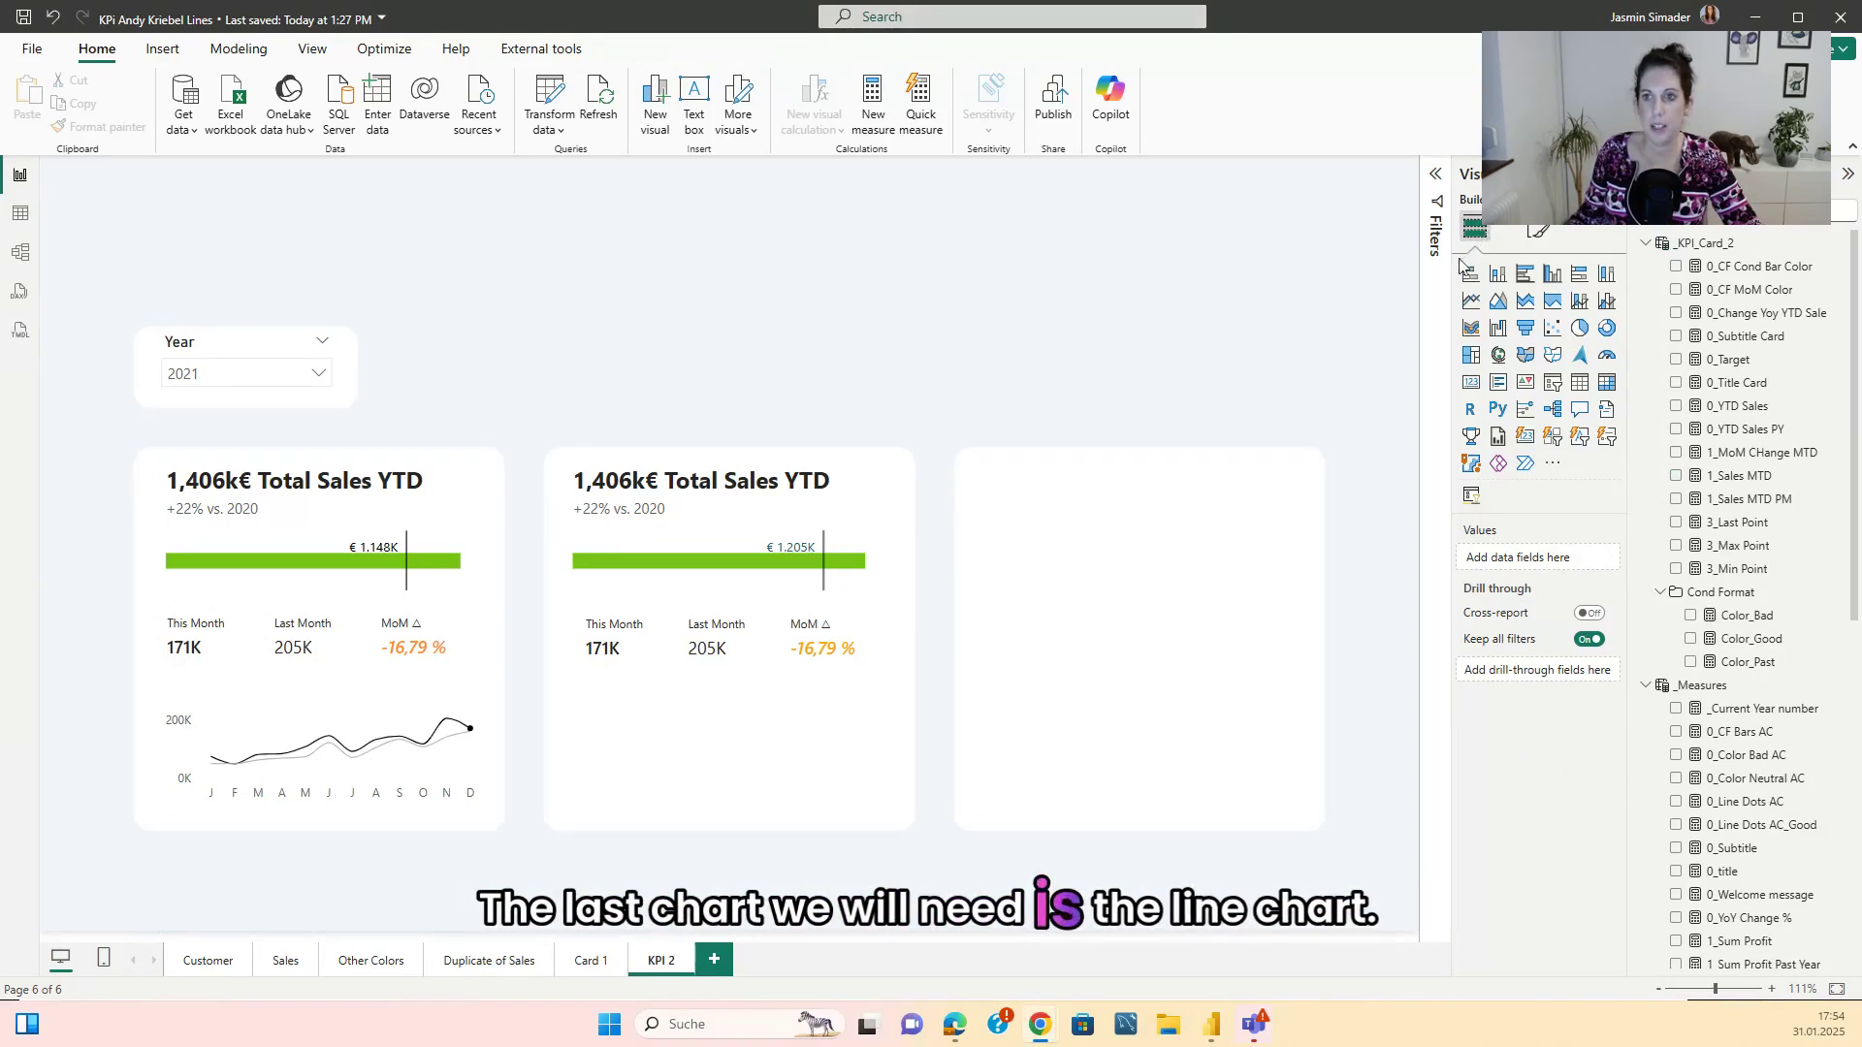
- Add a line chart and place it below the month-to-date figures in the middle KPI card
left_click(1472, 301)
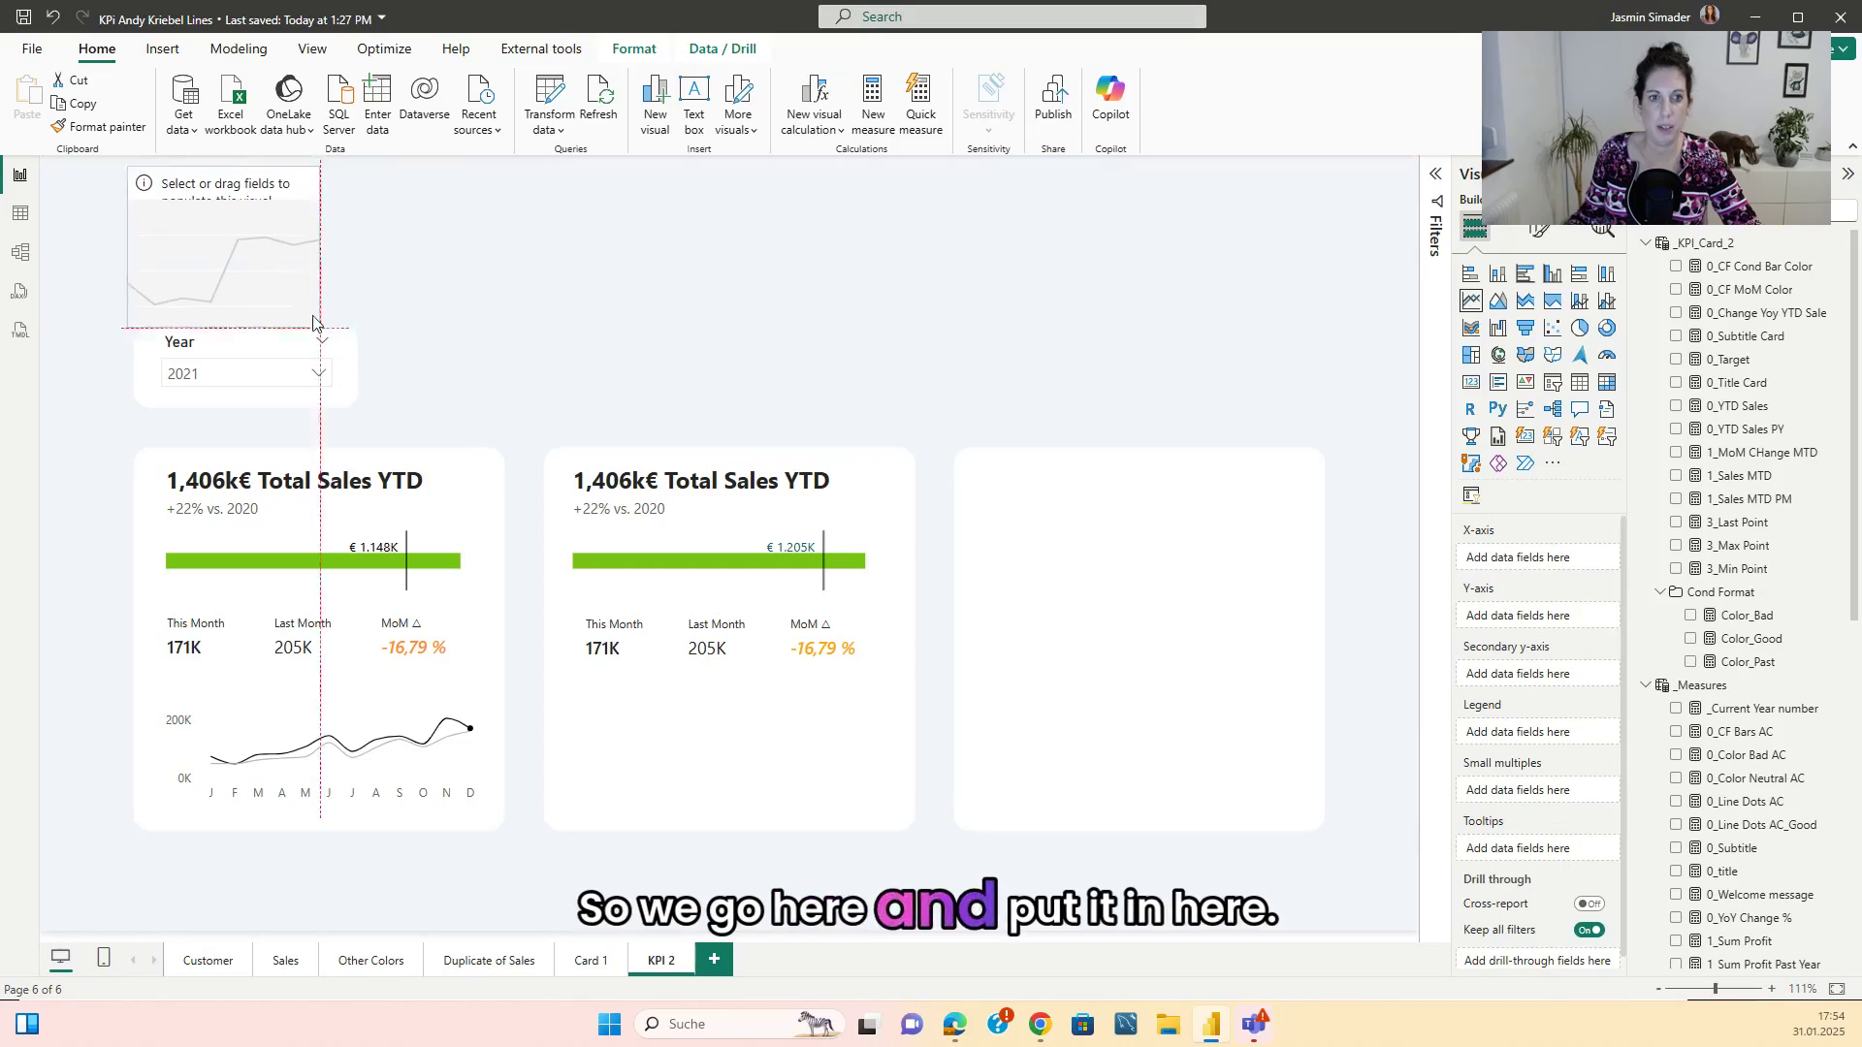
left_click_drag(295, 294, 738, 813)
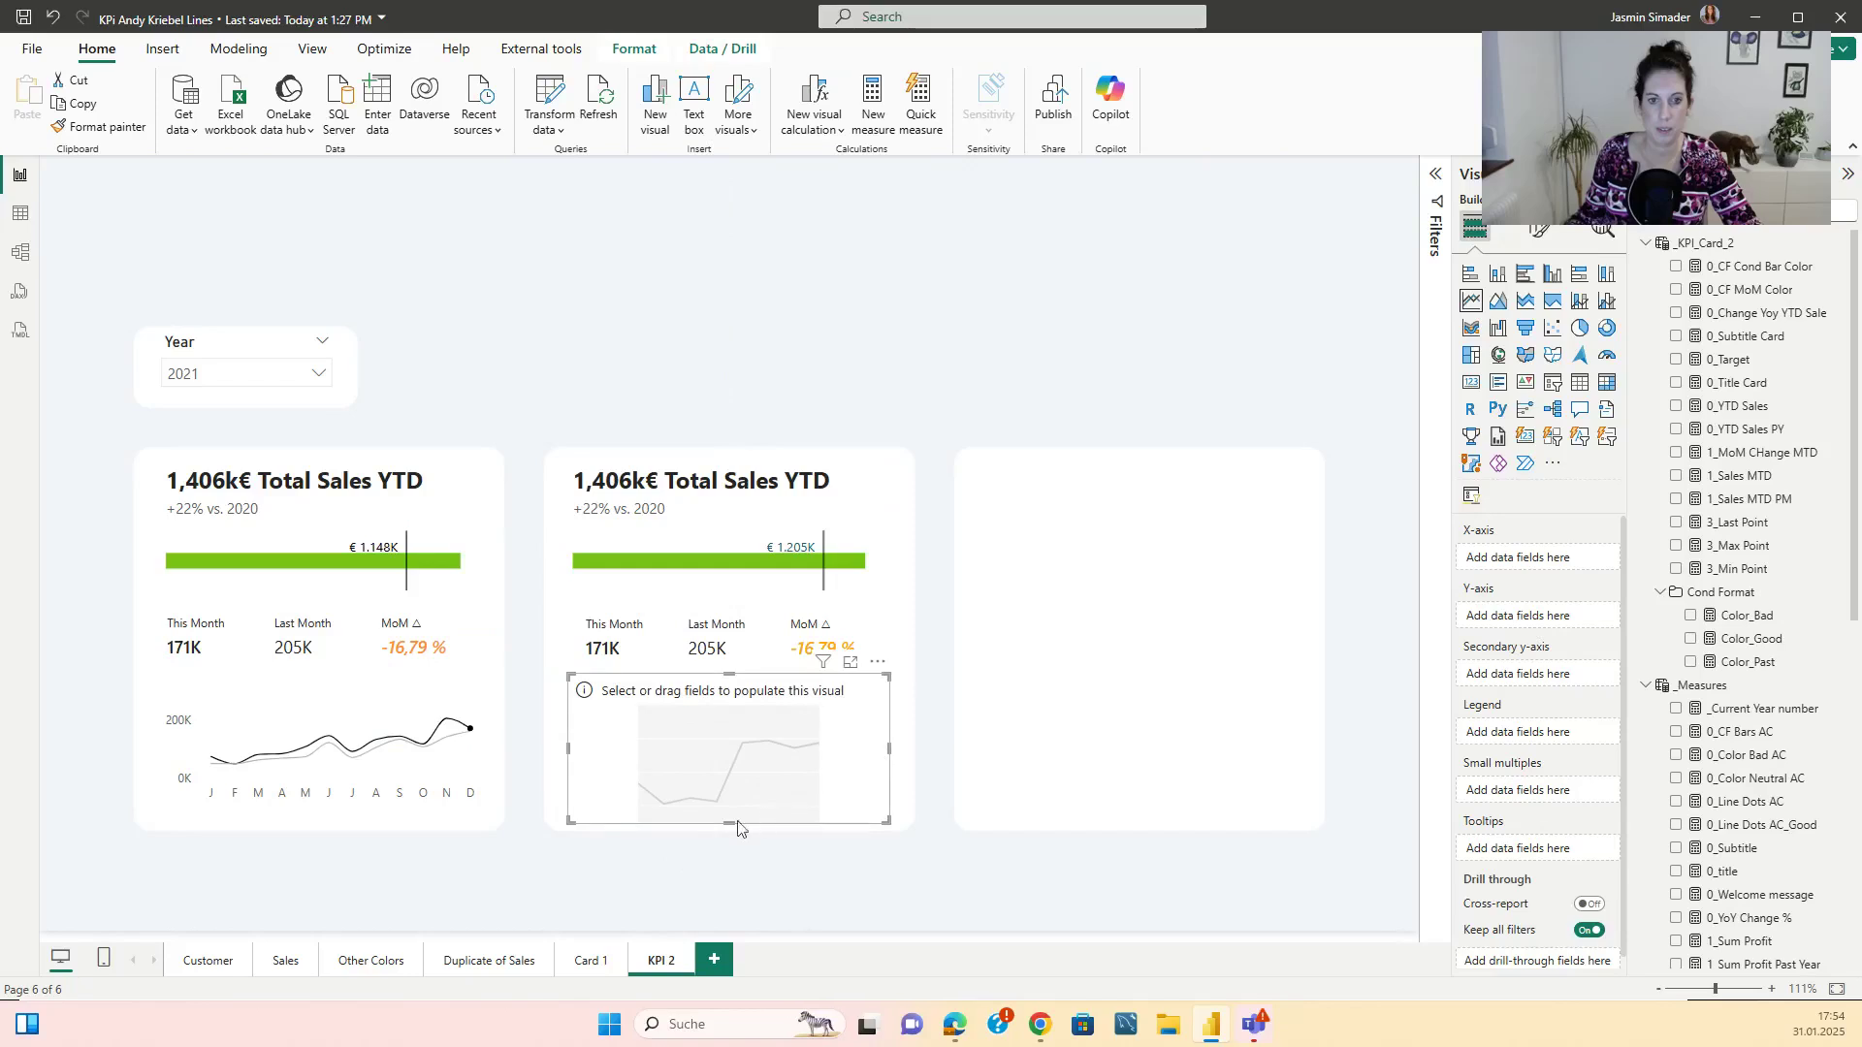
left_click(837, 338)
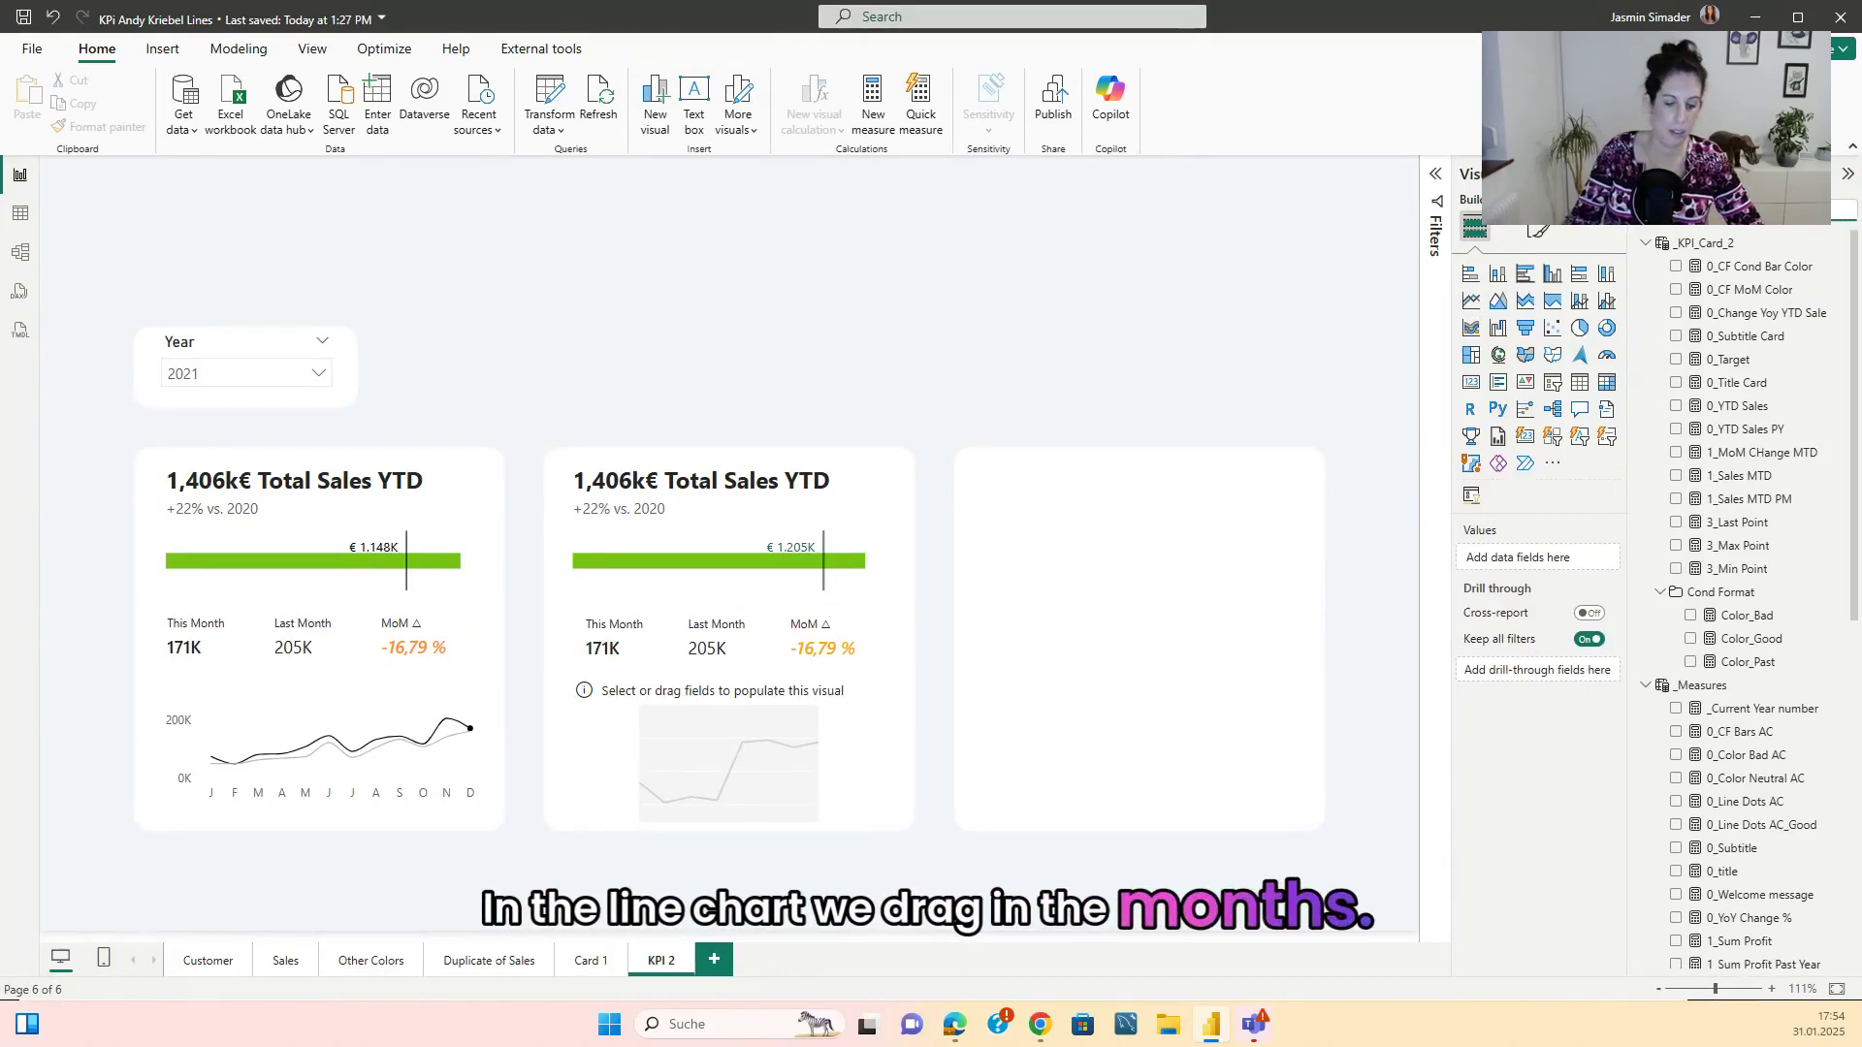
- Fill the line chart with Month_1_Char on the x-axis and 1_Sales MTD on the y-axis
type("month")
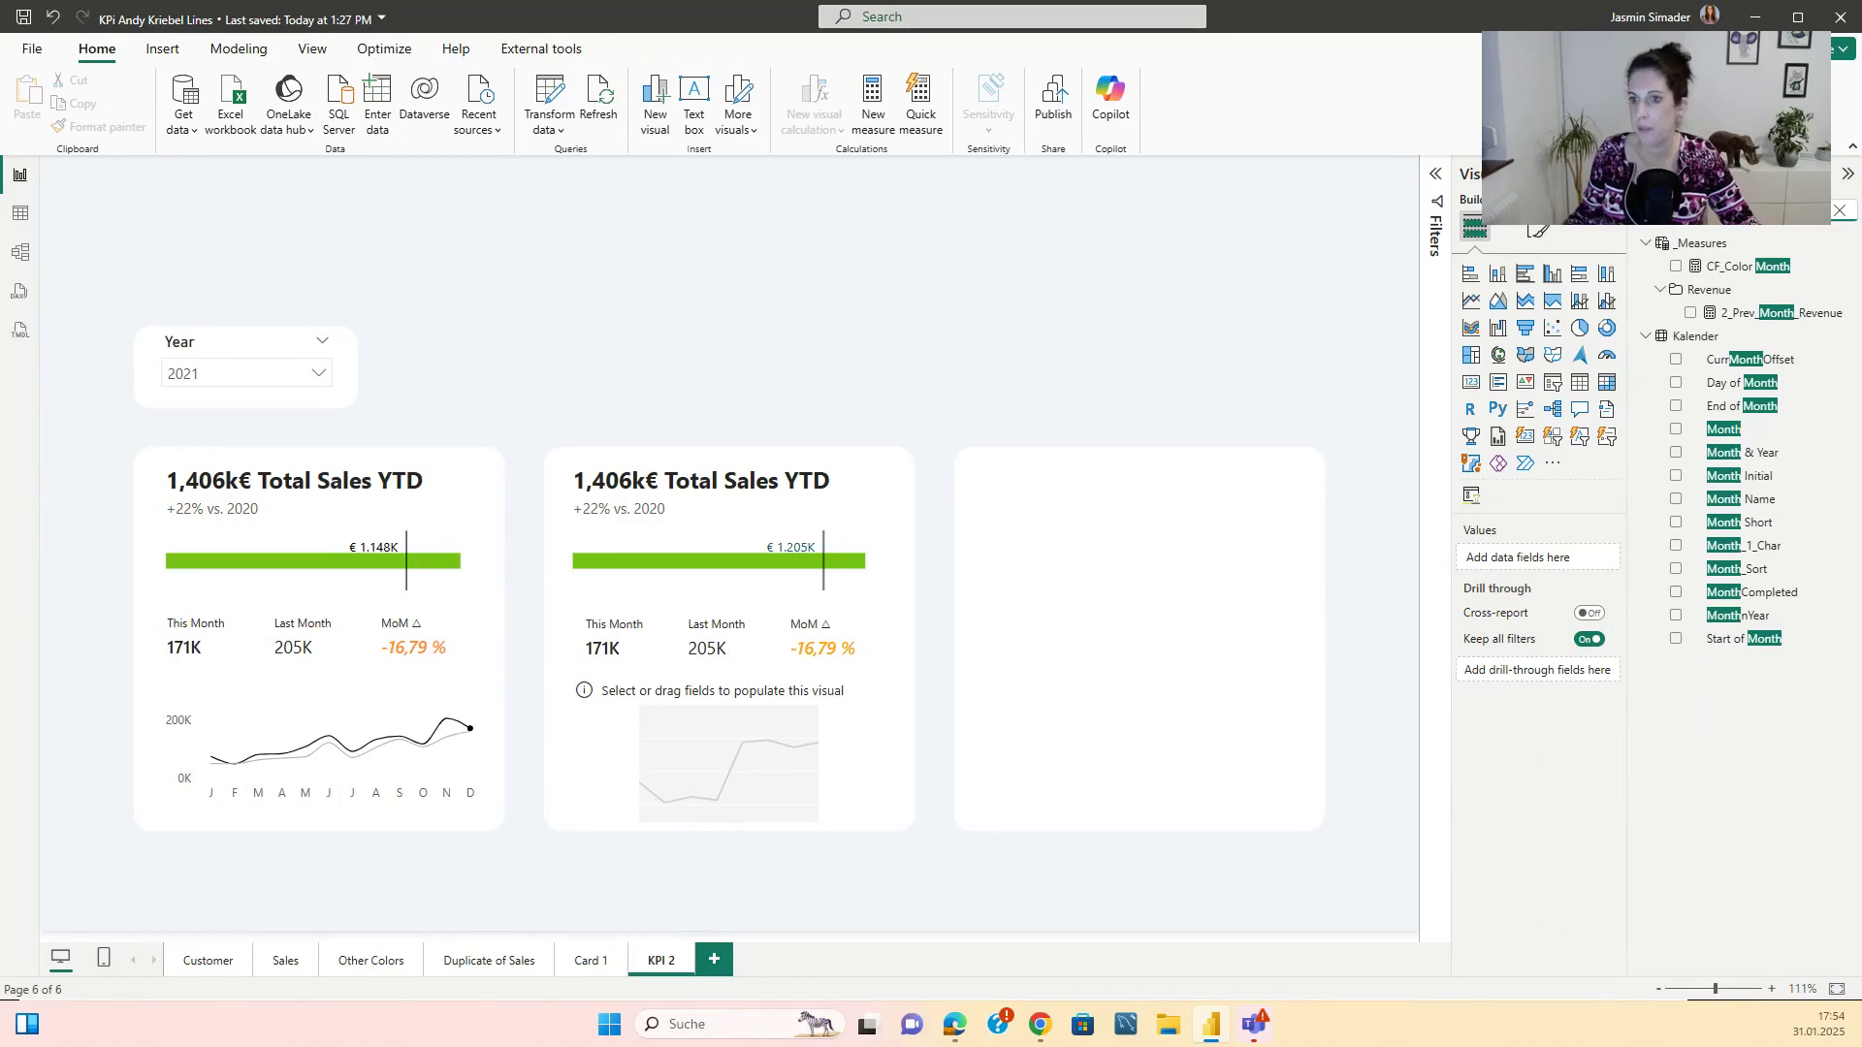
left_click_drag(1758, 545, 787, 795)
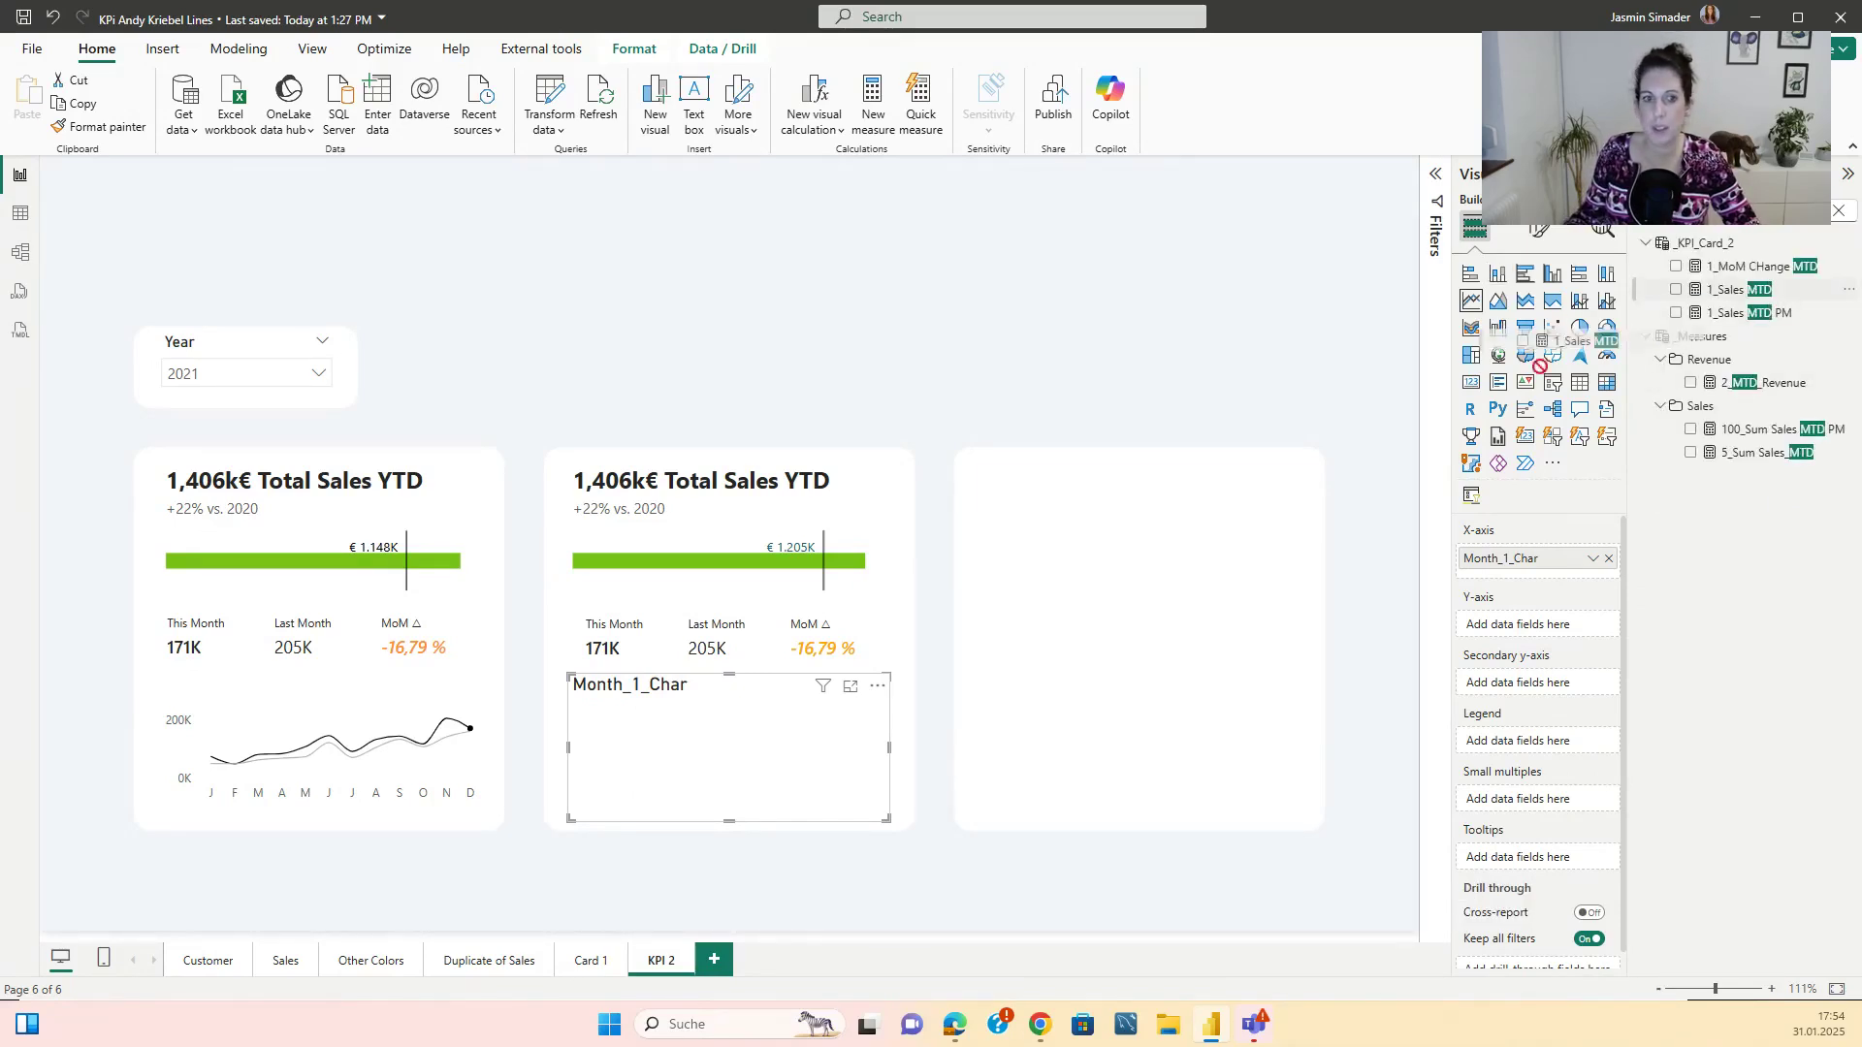
left_click_drag(745, 757, 743, 758)
- Turn off the line chart's y-axis title and set its y-axis values to font size 8
left_click(1541, 229)
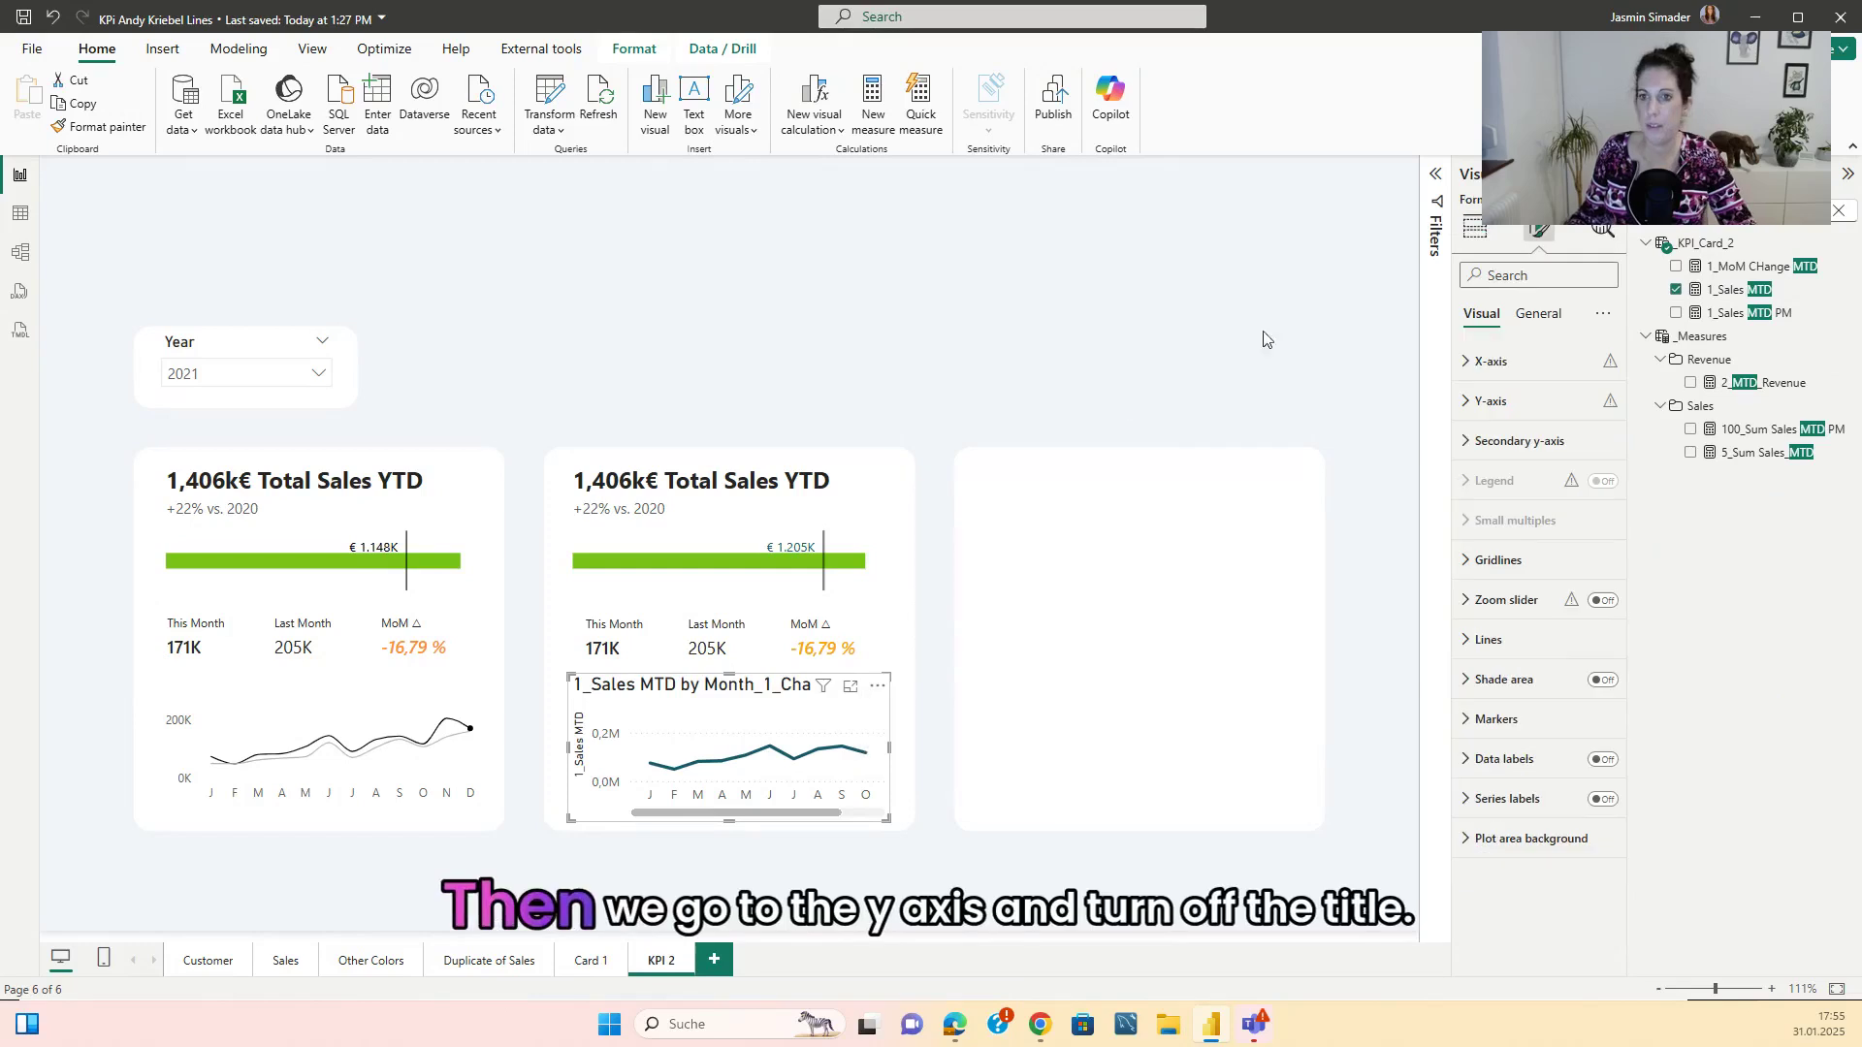
left_click(1466, 401)
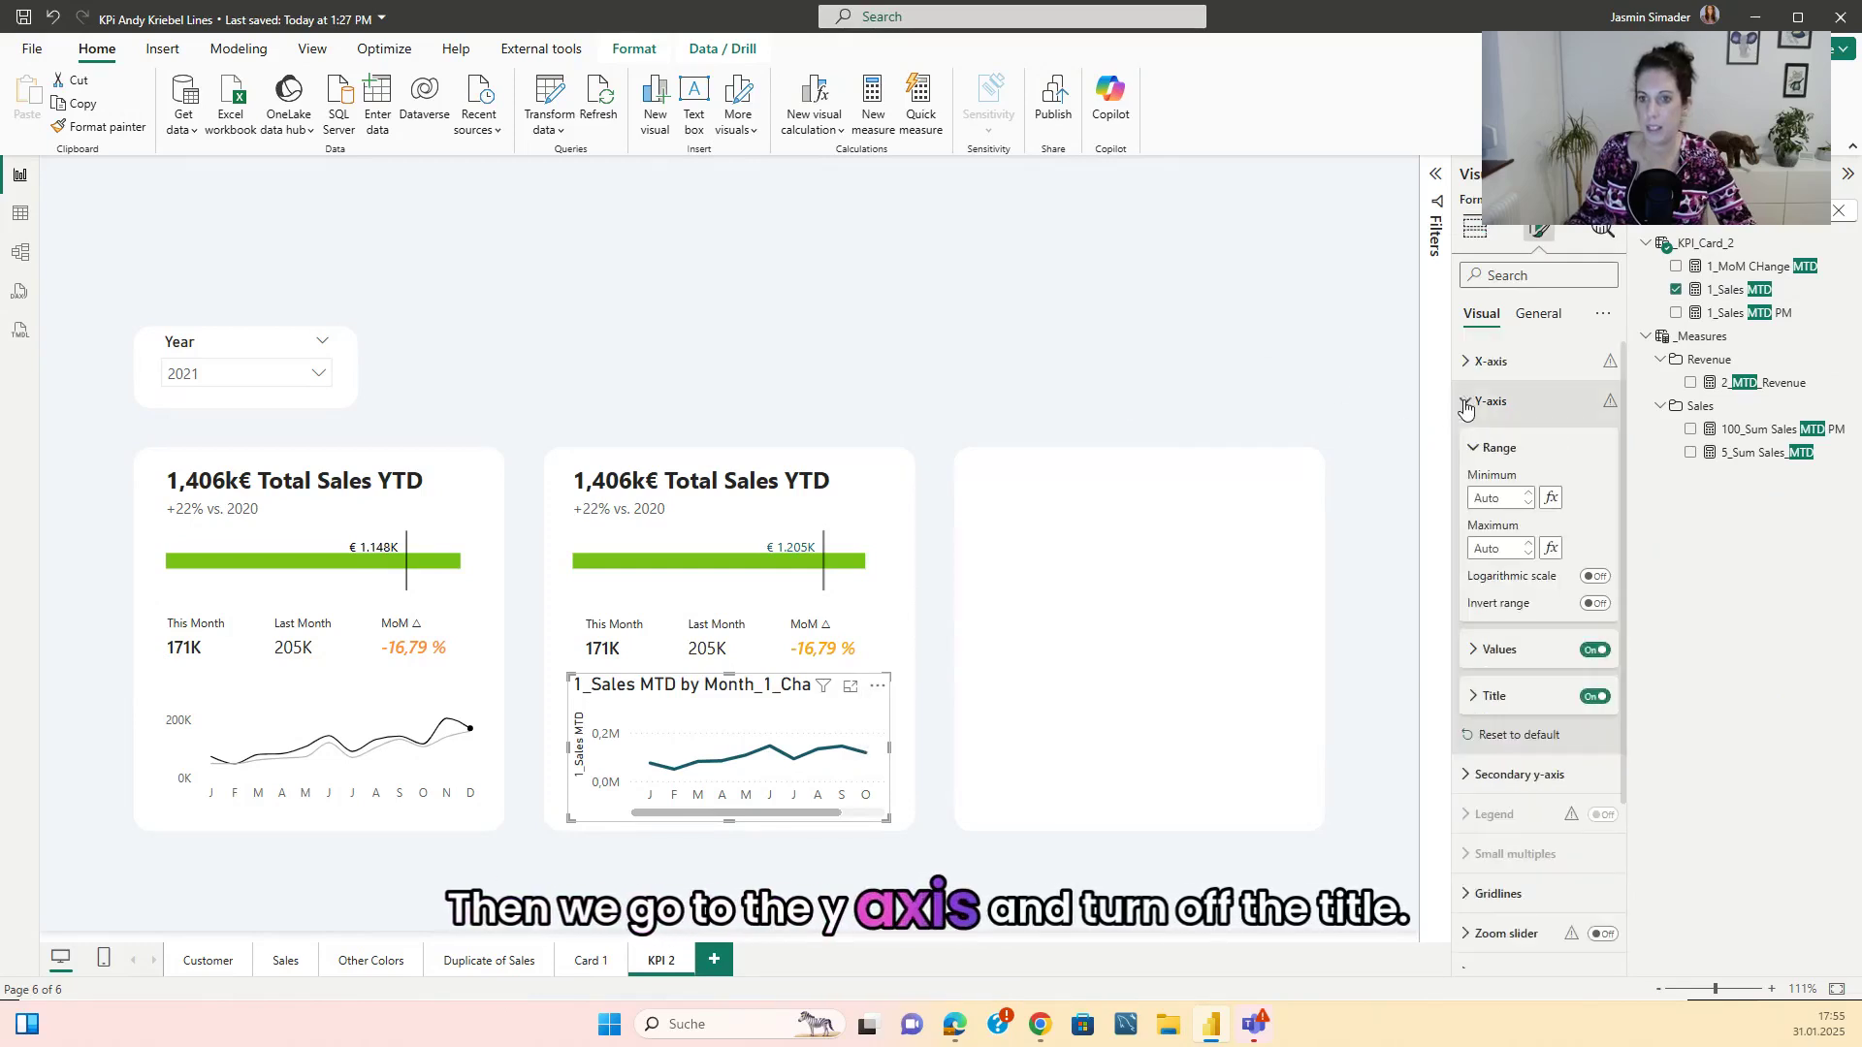
left_click(1595, 697)
scroll(1504, 669, "down", 1)
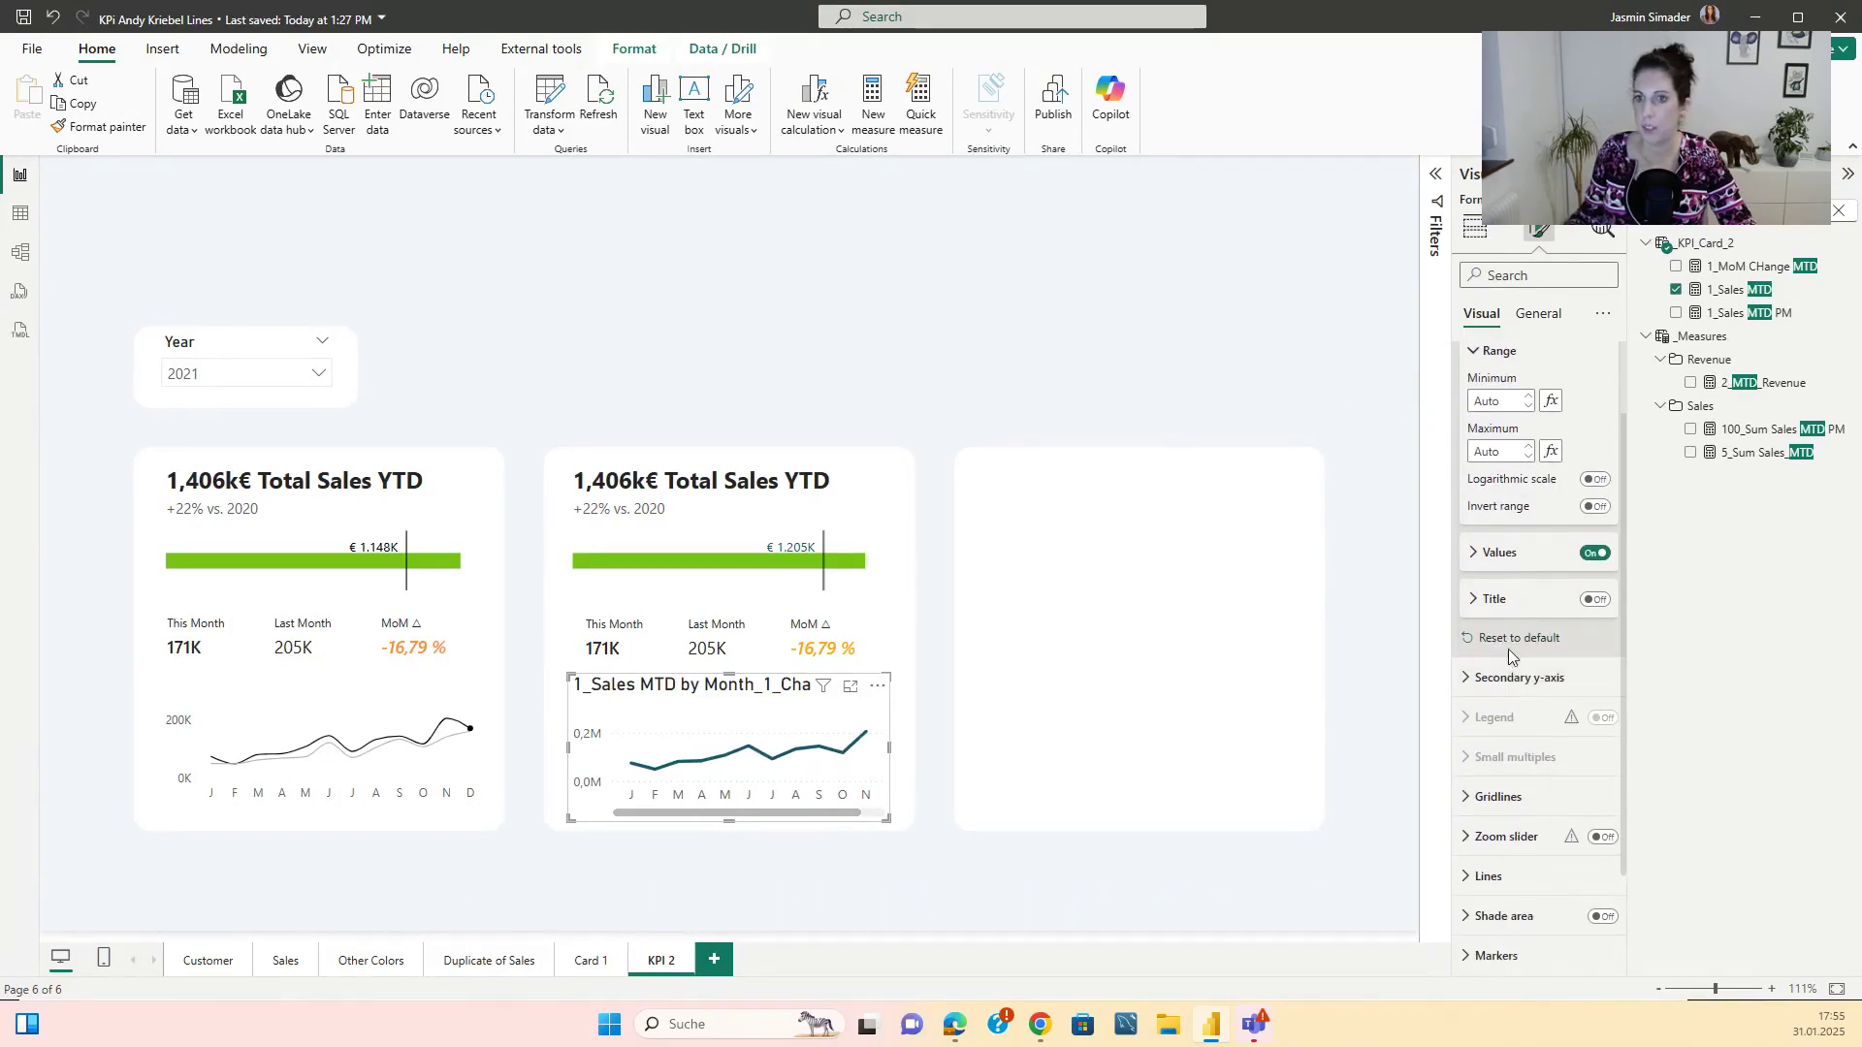
scroll(1509, 652, "up", 1)
left_click(1476, 652)
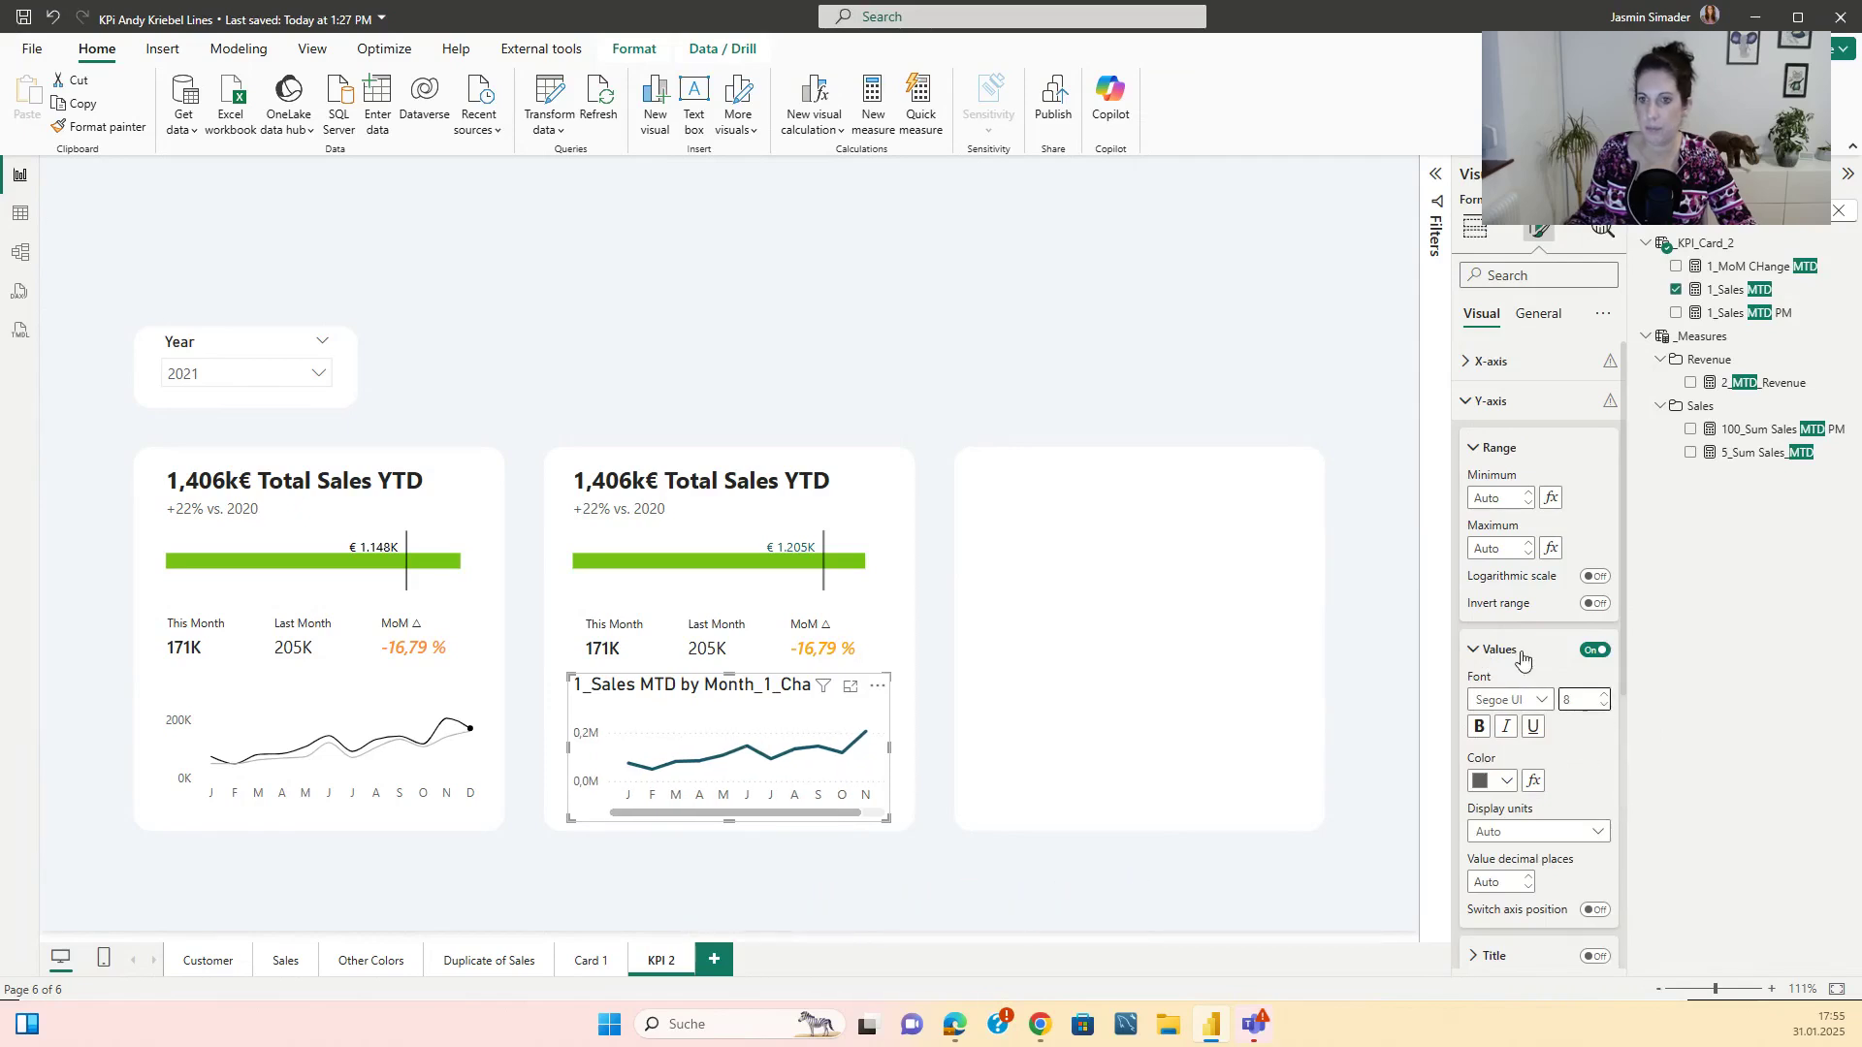
left_click(1470, 401)
- Set the line chart's x-axis values to font size 8 and turn off the horizontal gridlines
left_click(1467, 361)
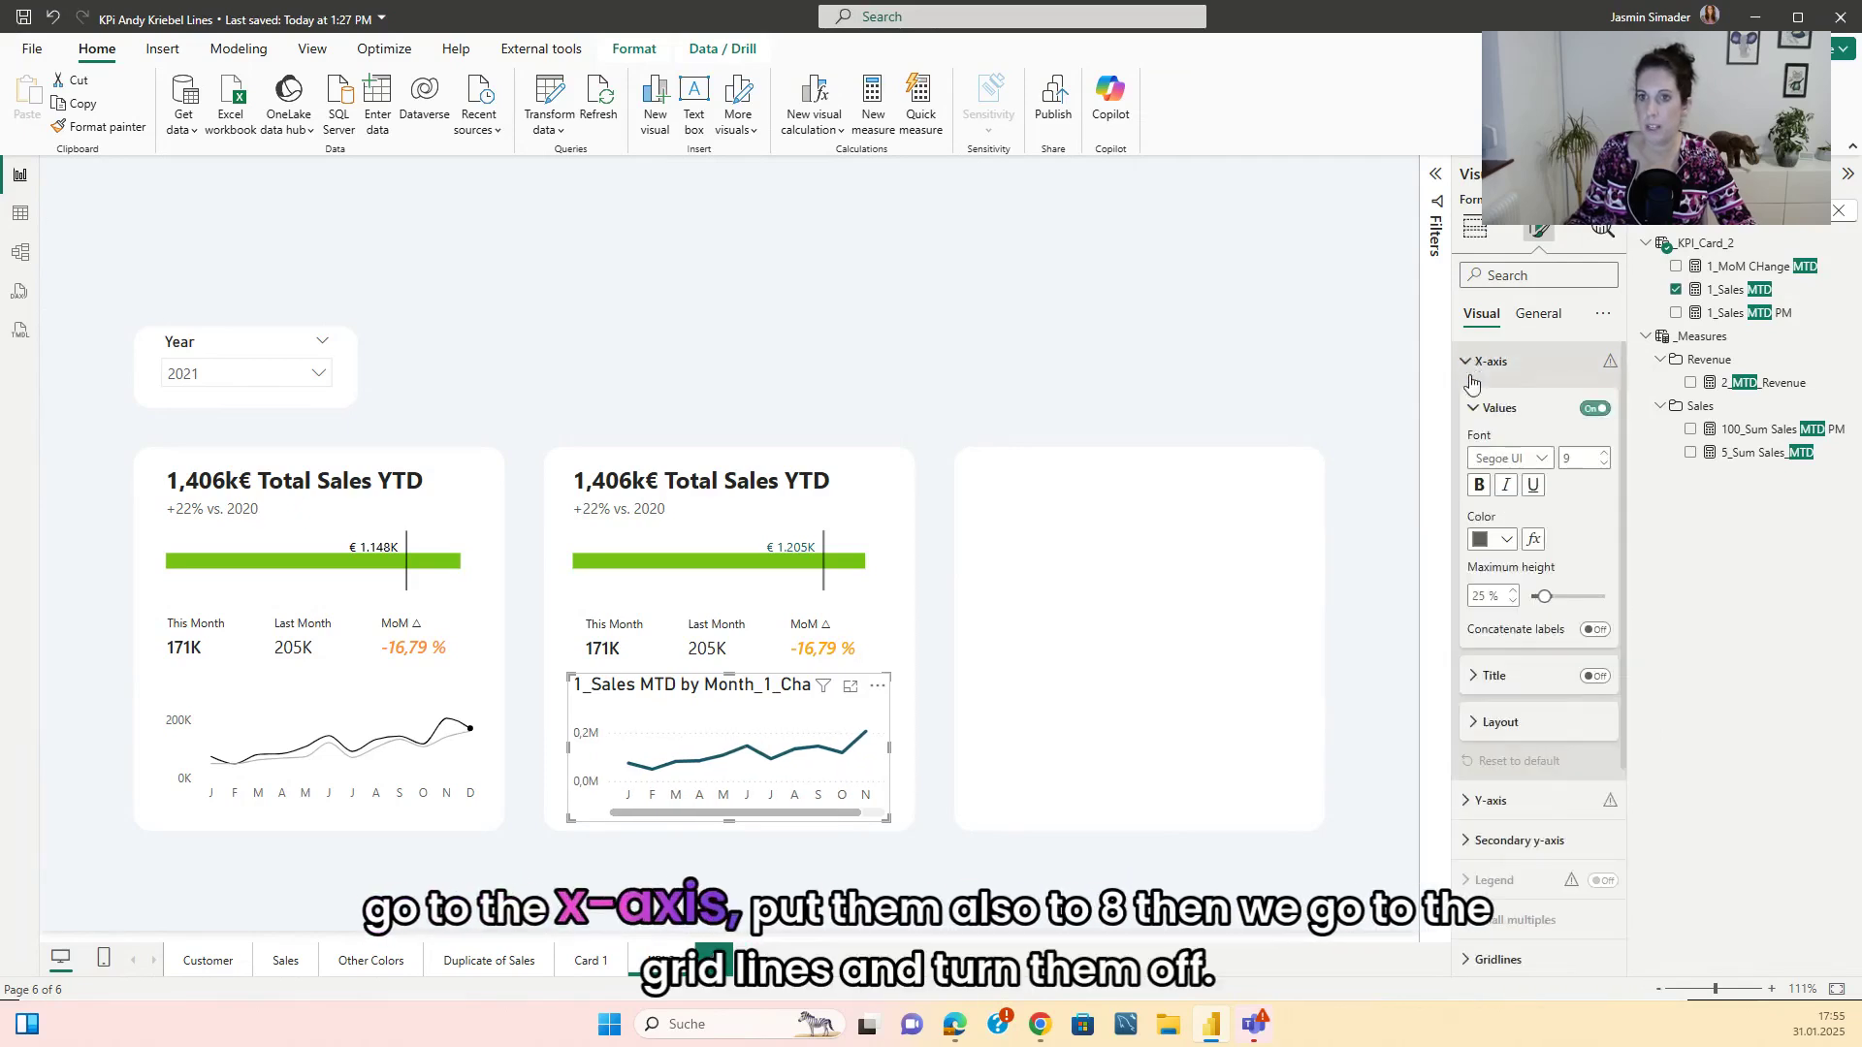
left_click(1605, 466)
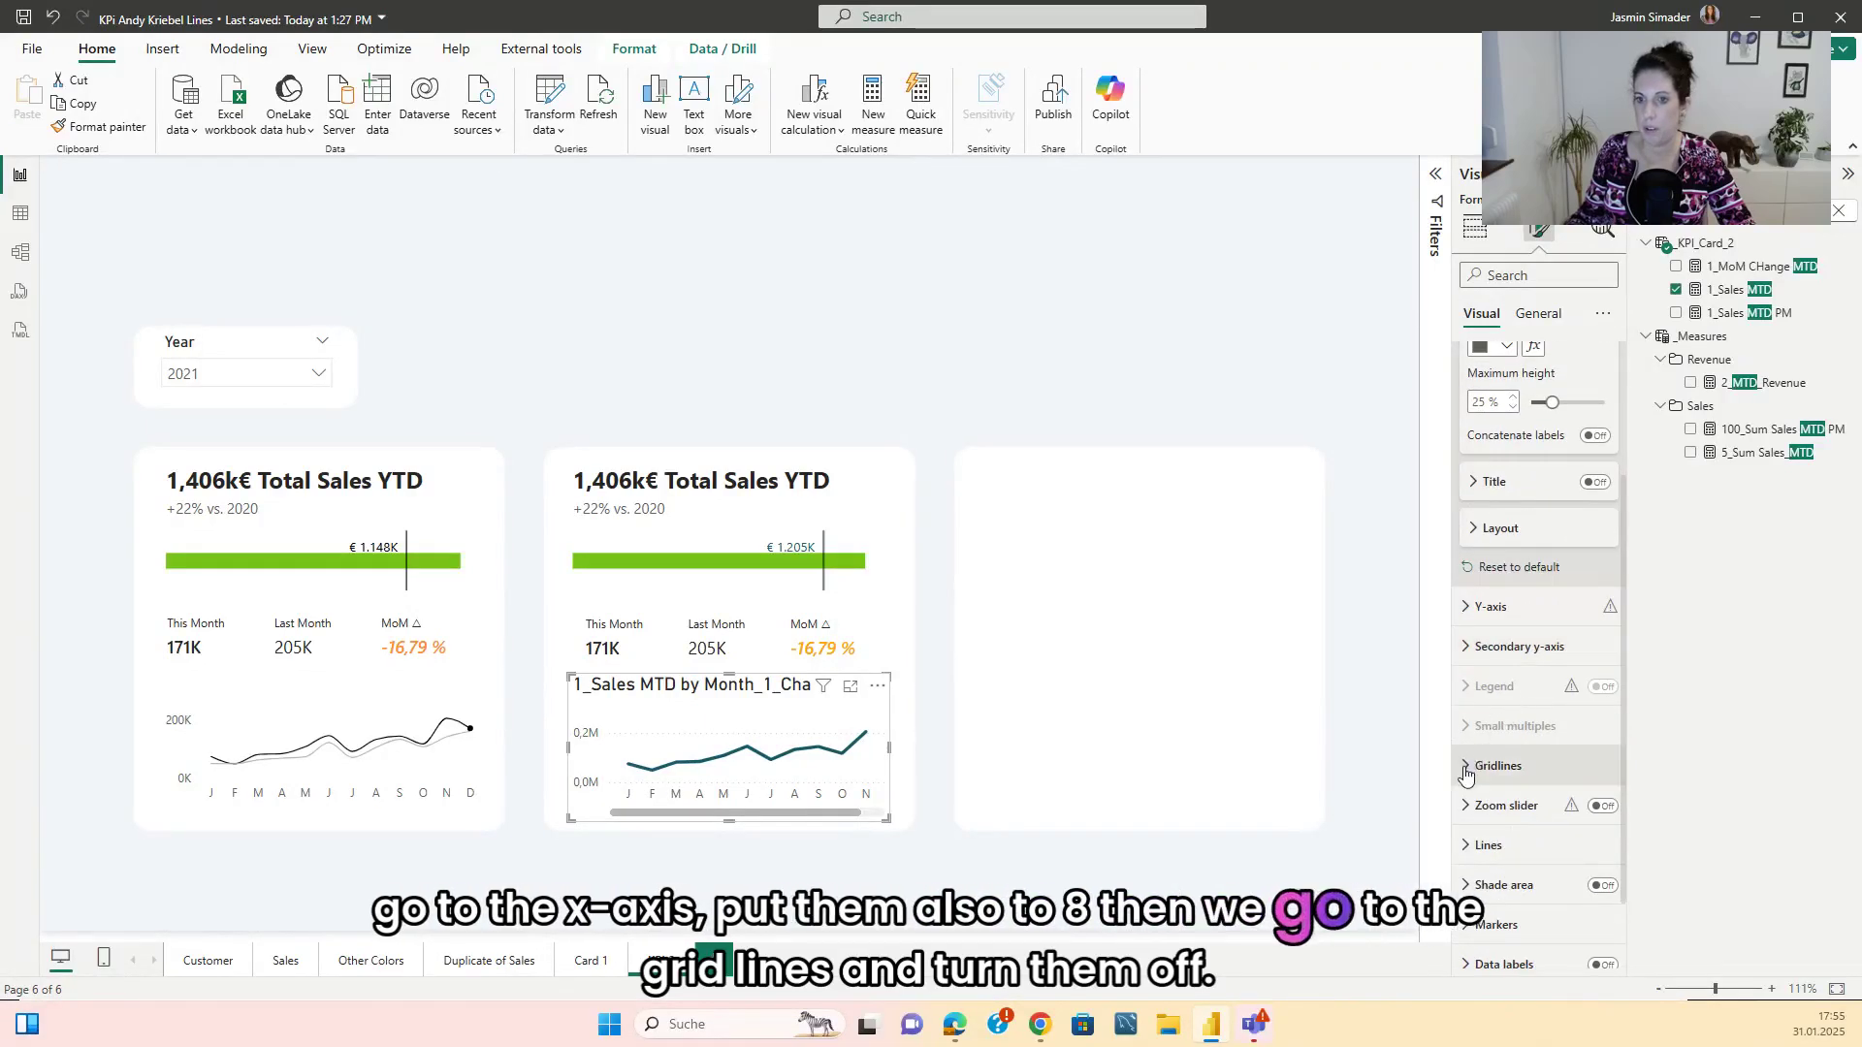
left_click(1498, 765)
scroll(1552, 679, "down", 2)
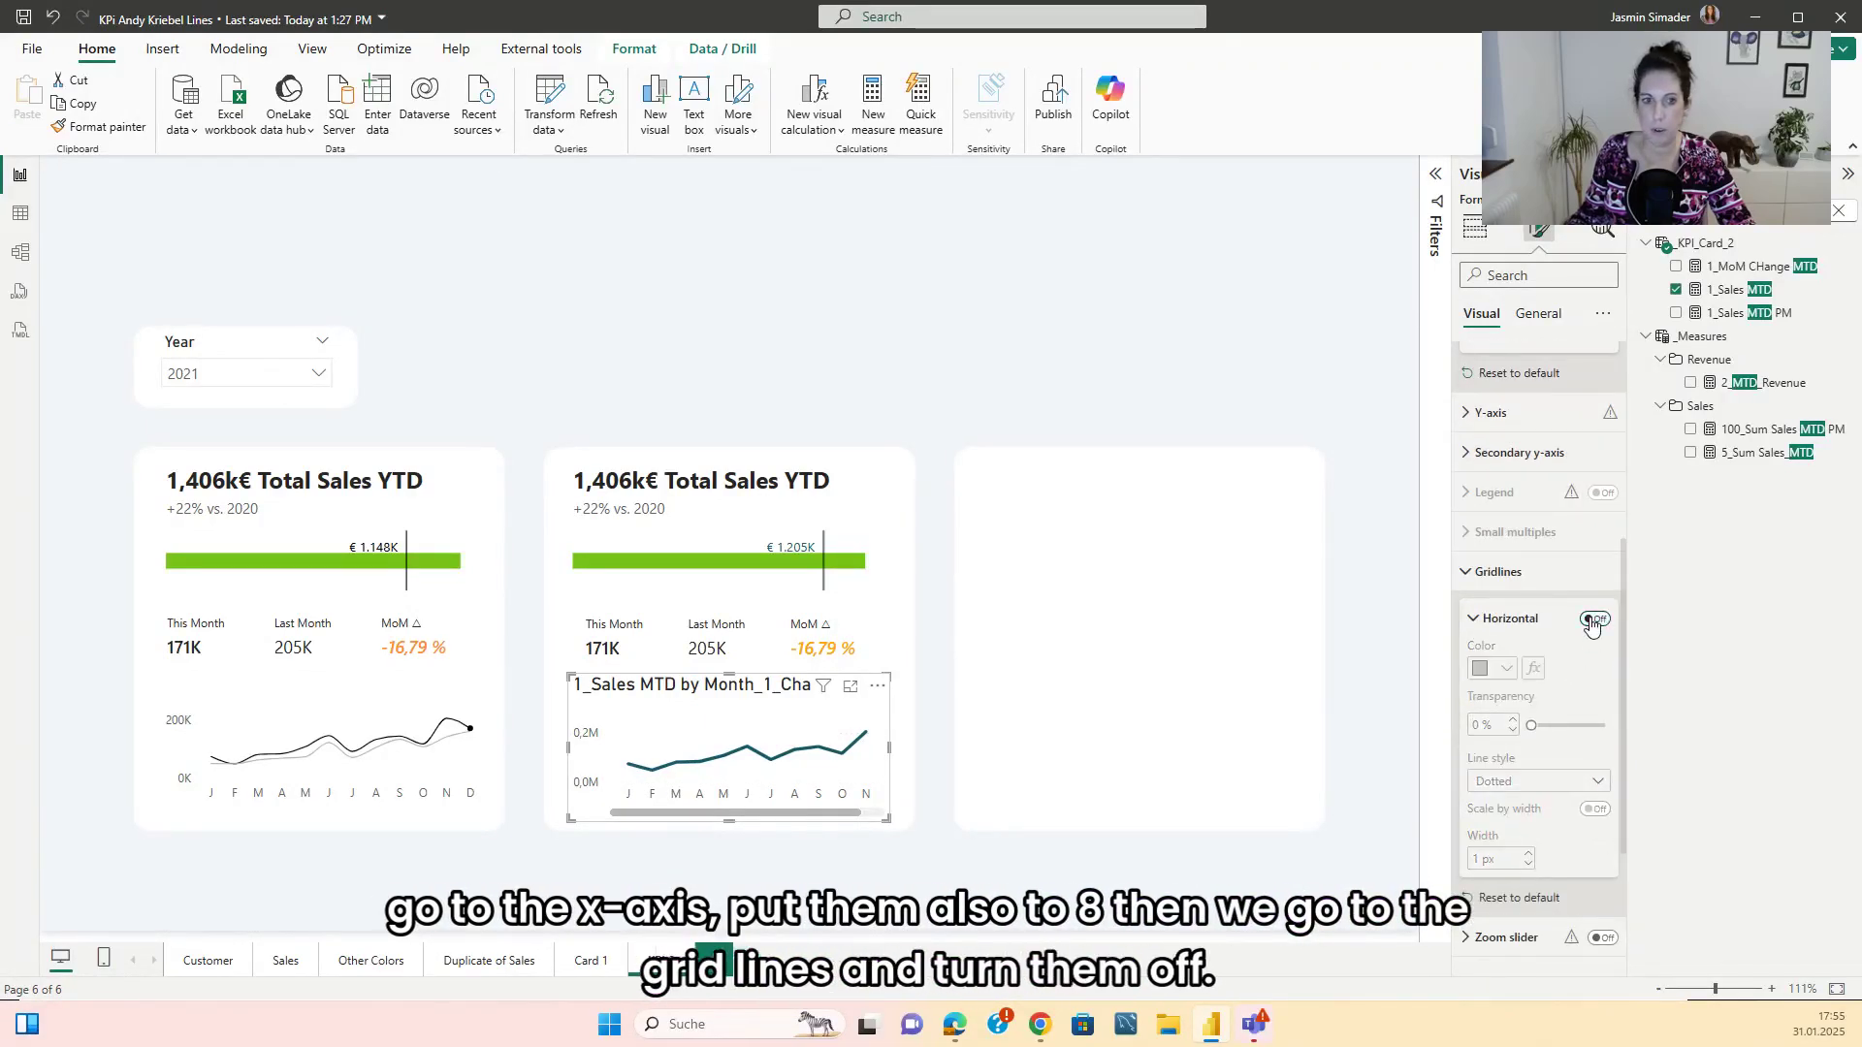
left_click(1593, 621)
scroll(1530, 636, "down", 2)
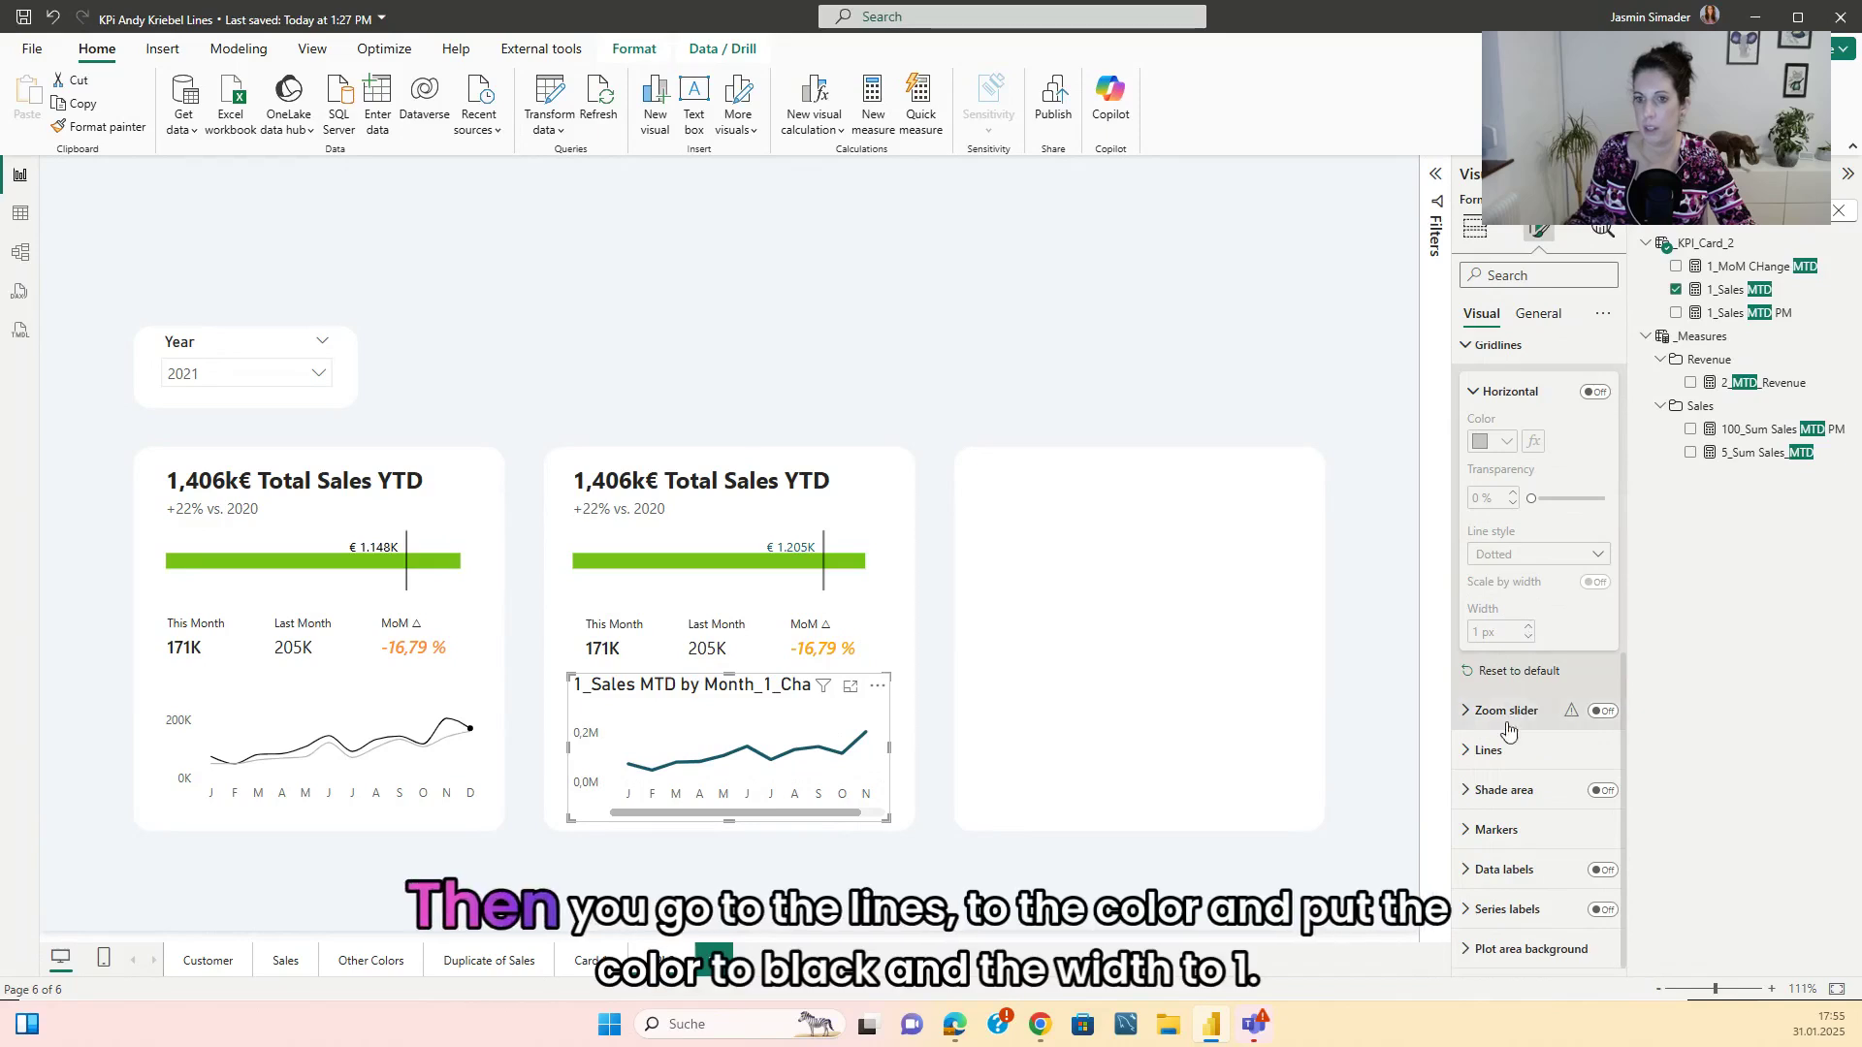
- Color the chart's line black and set its width to 1 px
left_click(1488, 750)
scroll(1547, 634, "down", 3)
scroll(1544, 628, "down", 2)
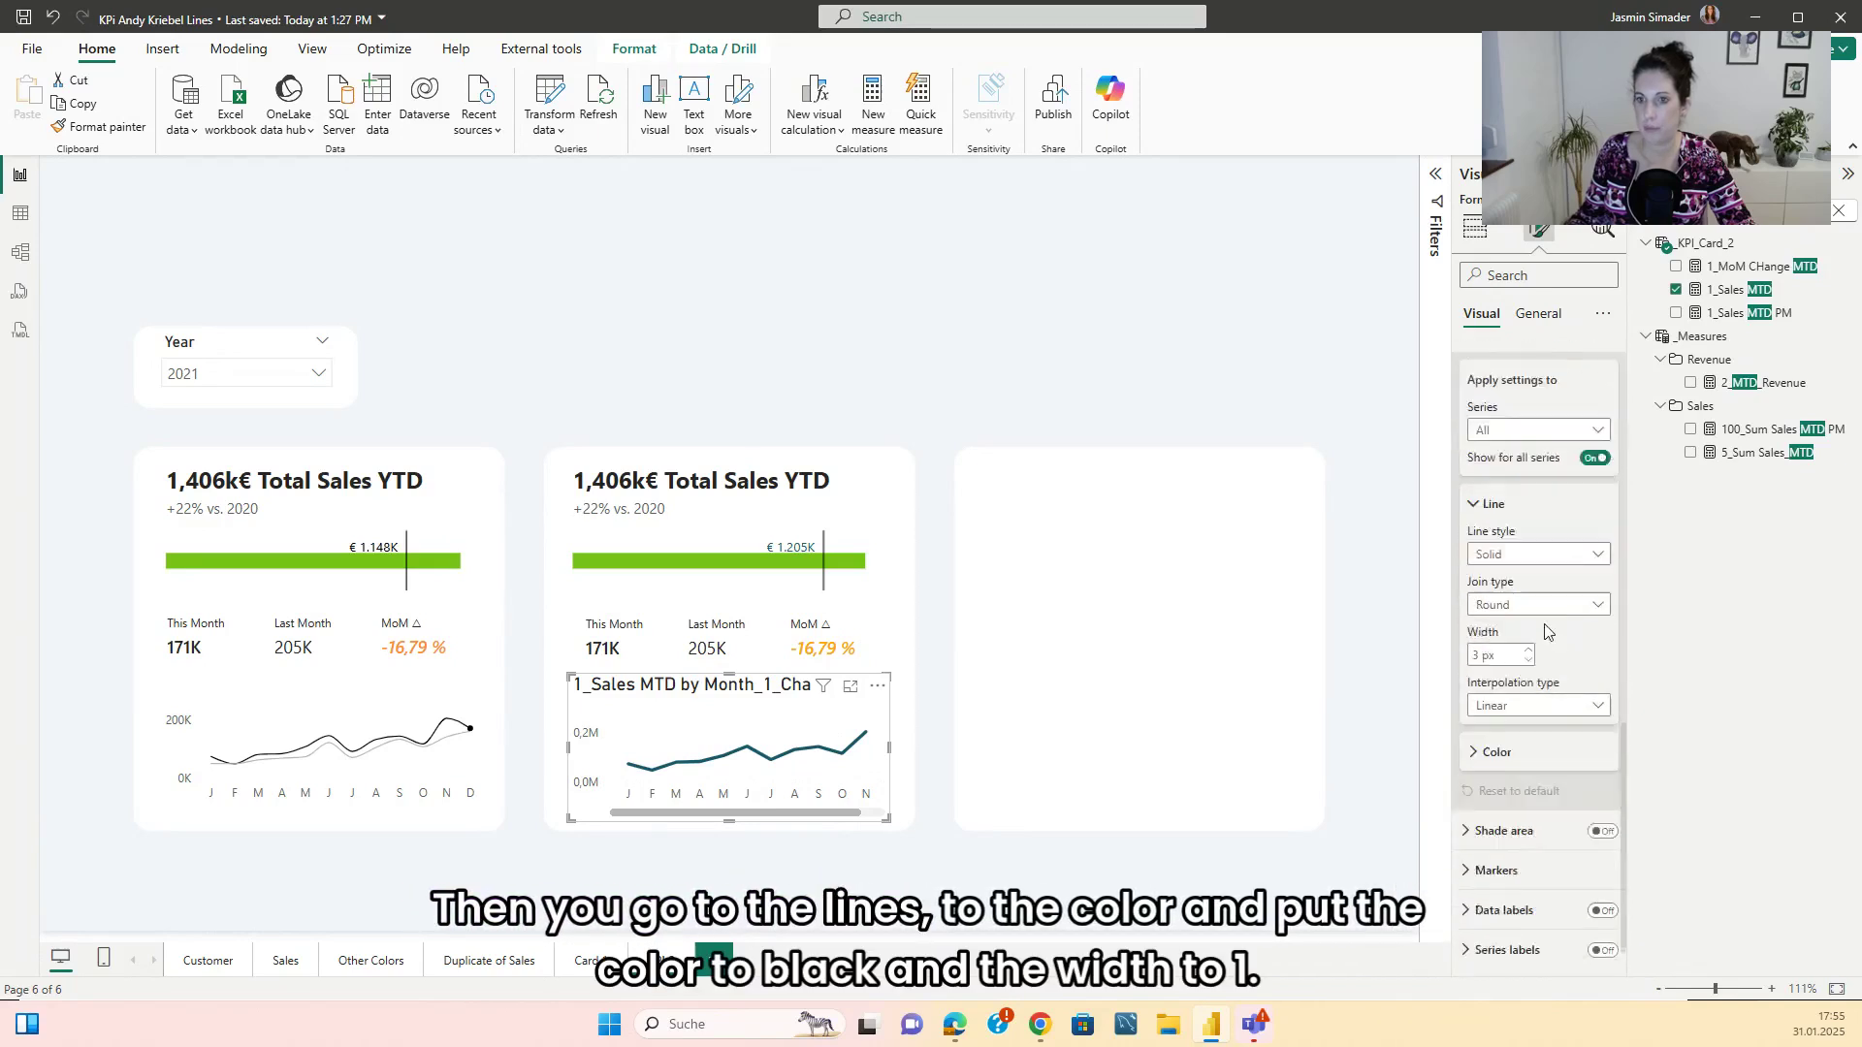
left_click(1497, 711)
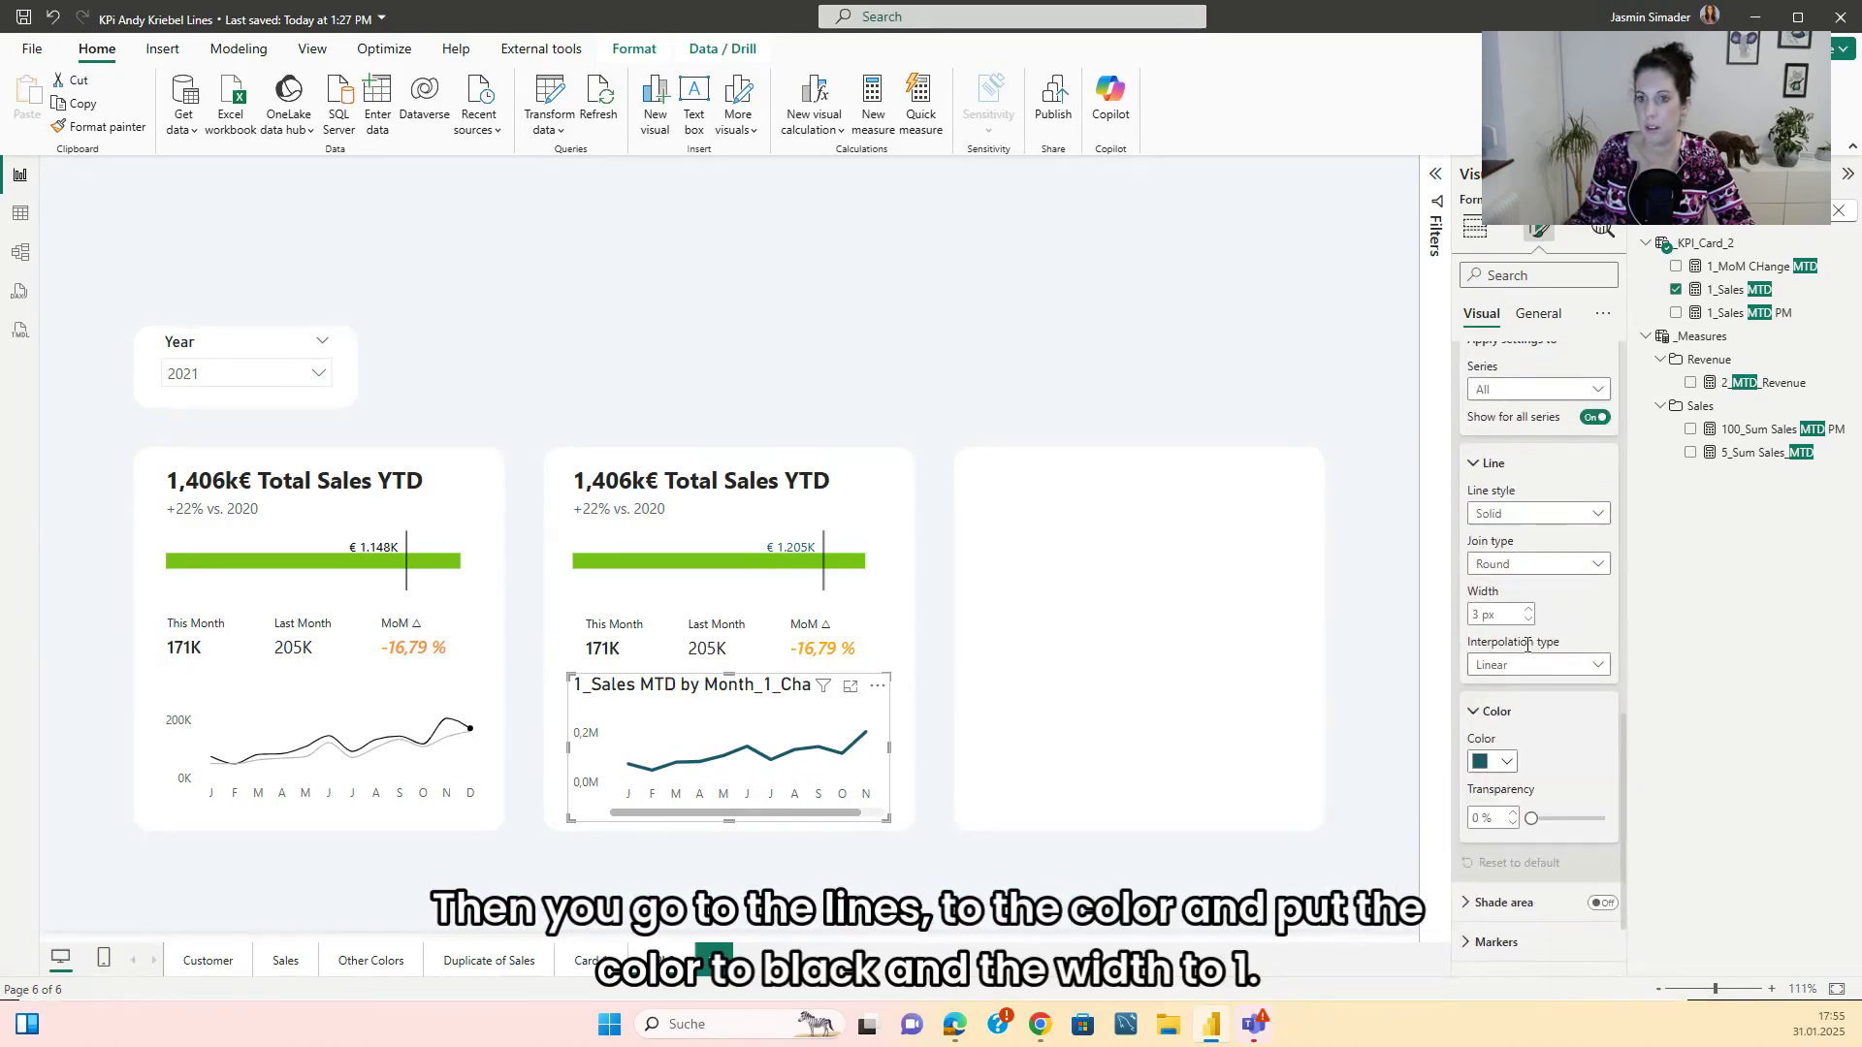
left_click(1518, 763)
left_click(1495, 682)
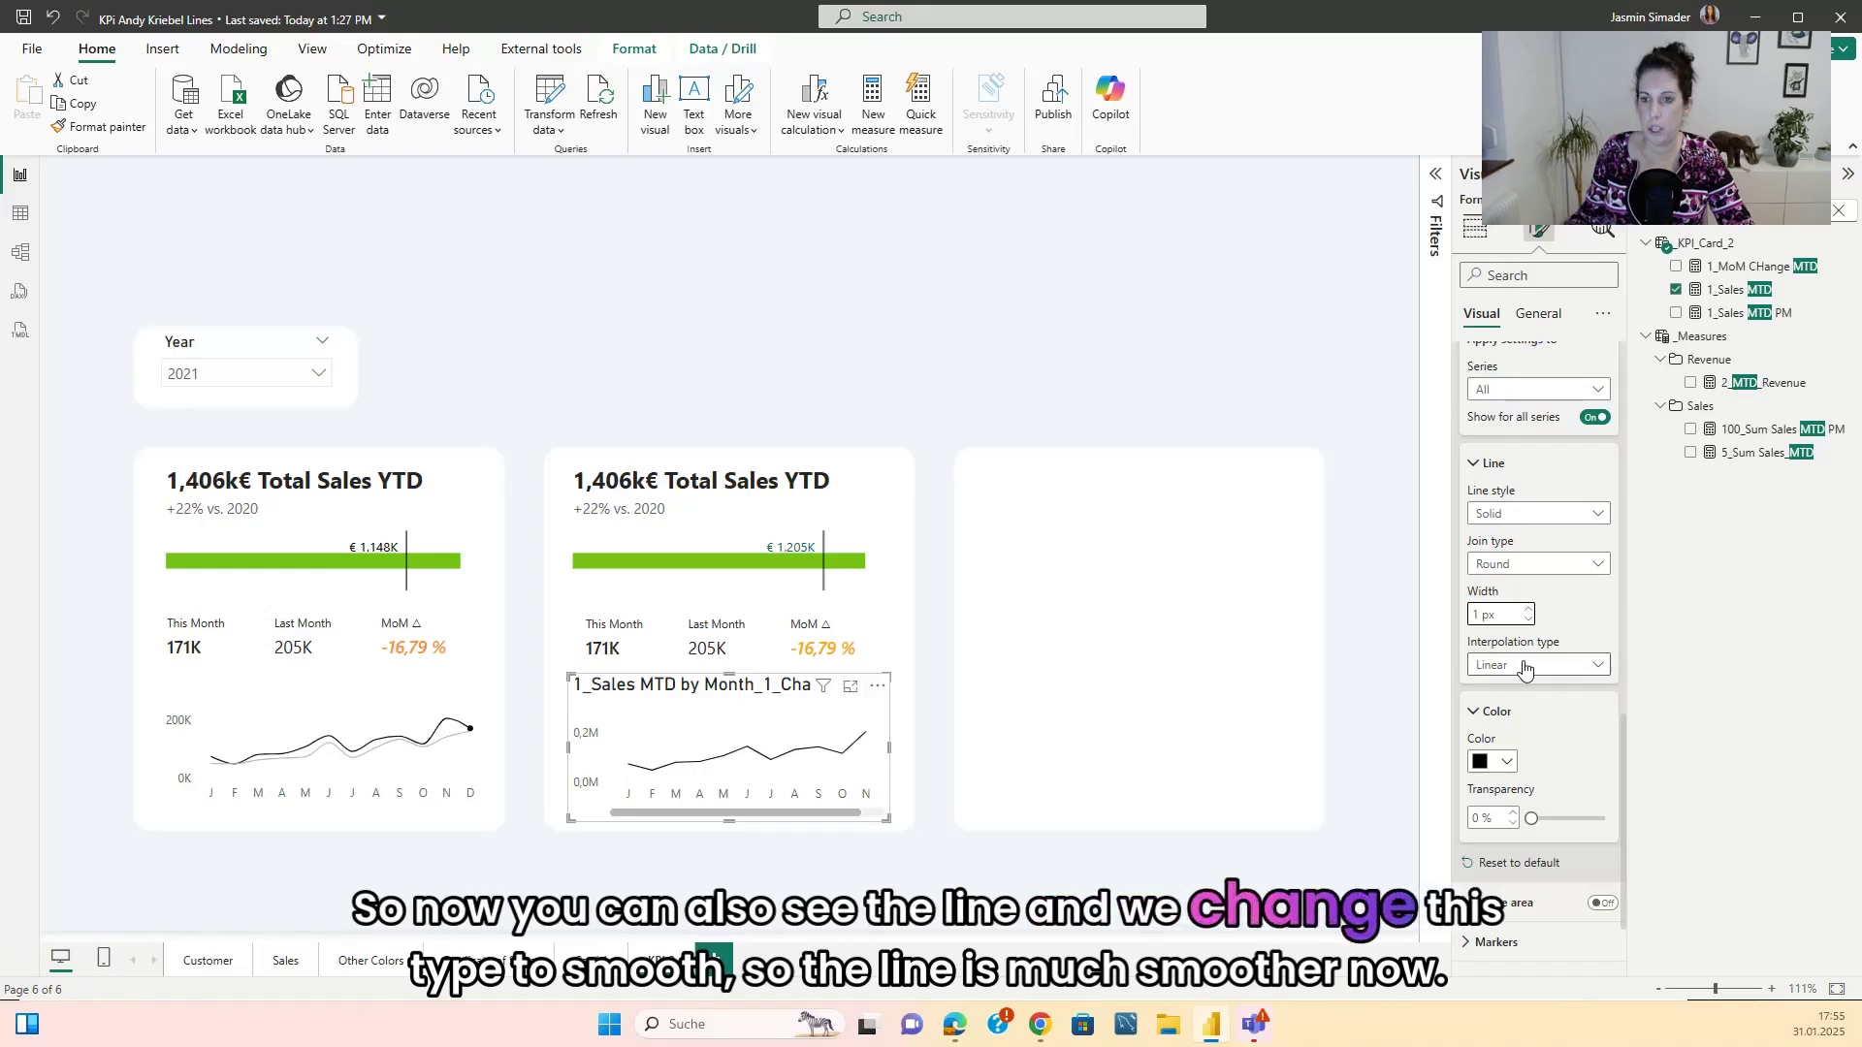
- Change the line's interpolation type to Smooth
left_click(1528, 665)
left_click(1494, 711)
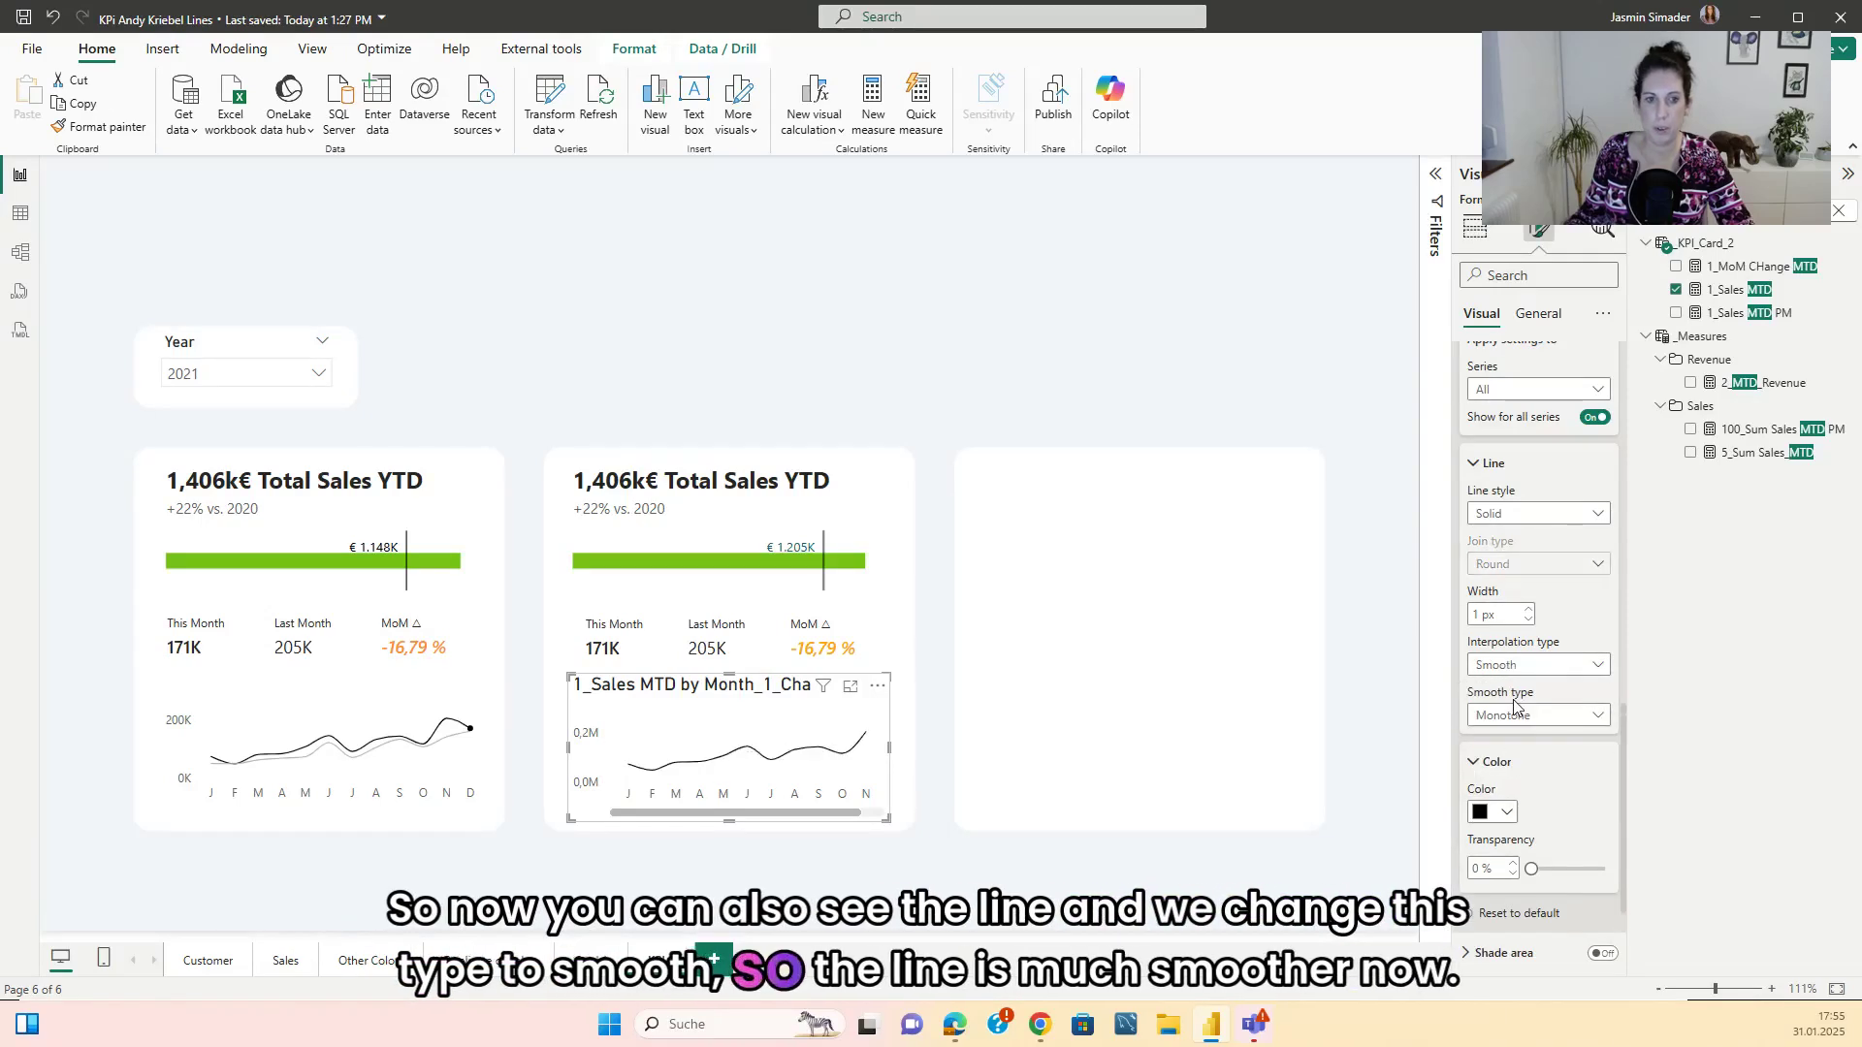
left_click(1377, 727)
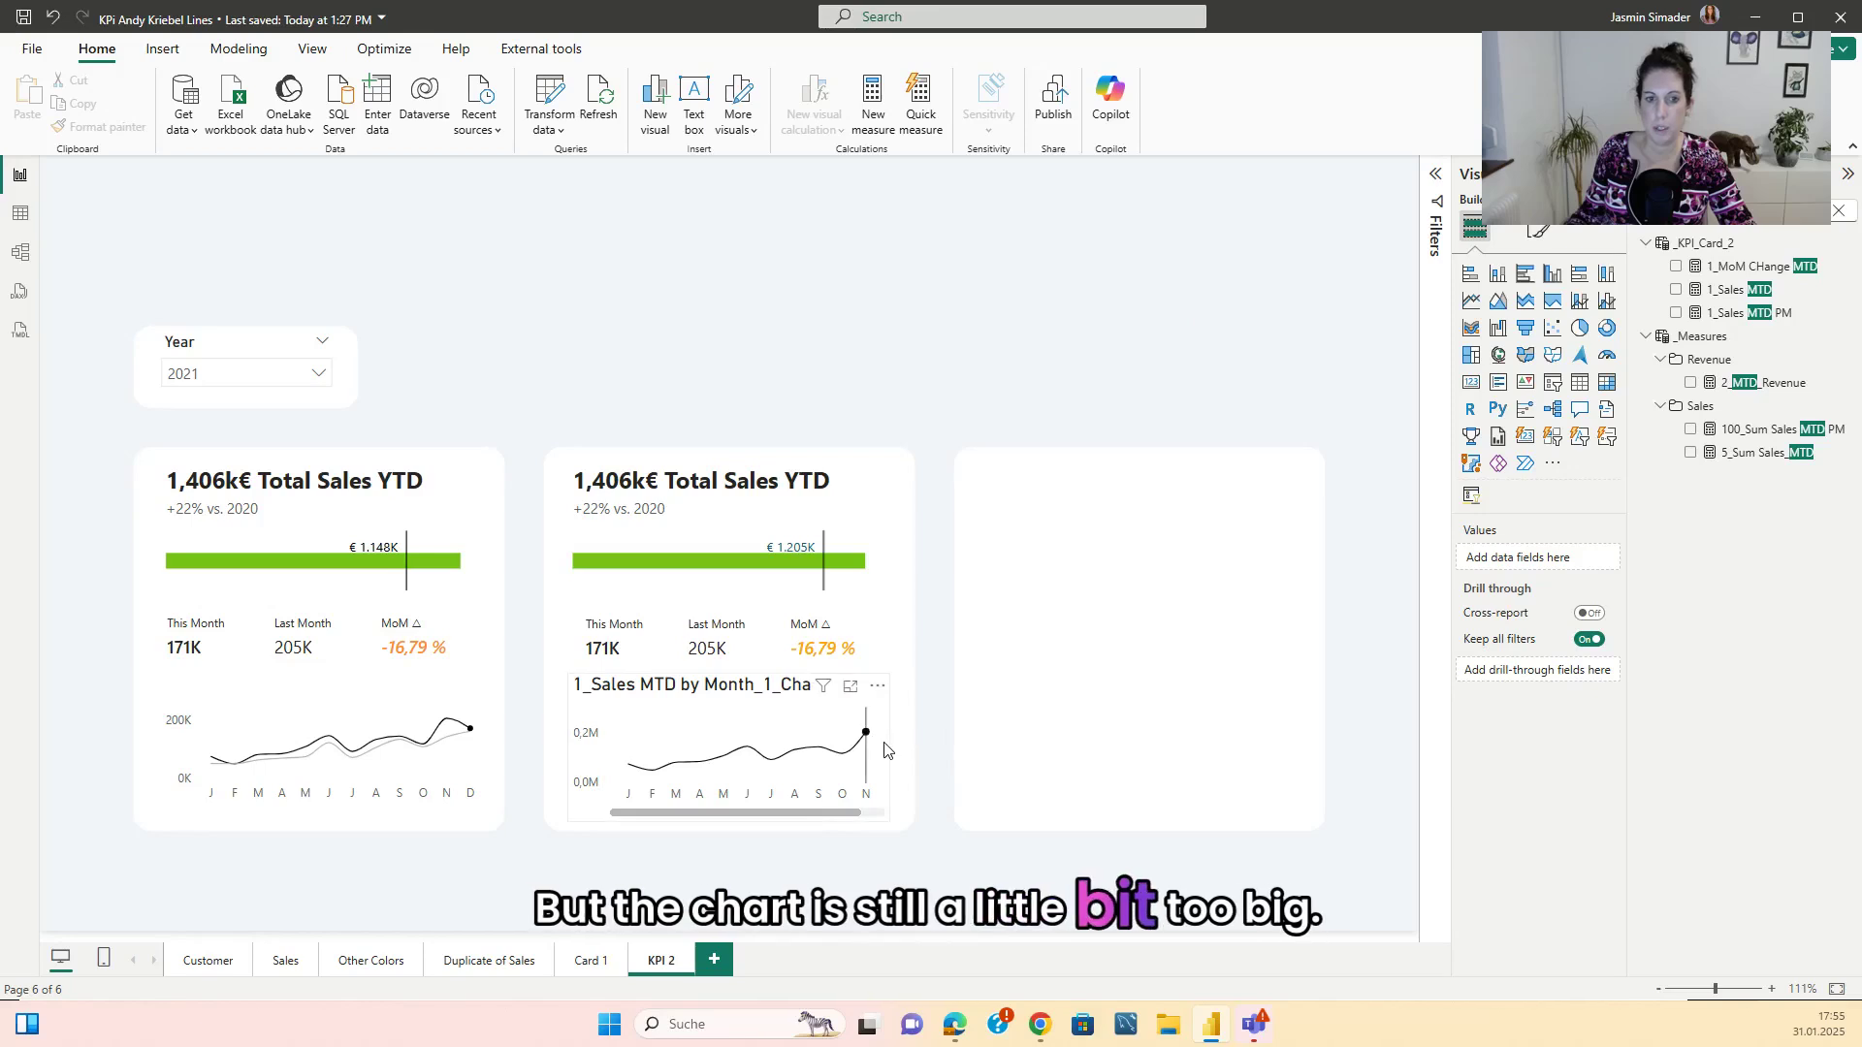
- Set the y-axis values' display units to Thousands and widen the line chart slightly until all twelve months fit
mouse_move(868, 771)
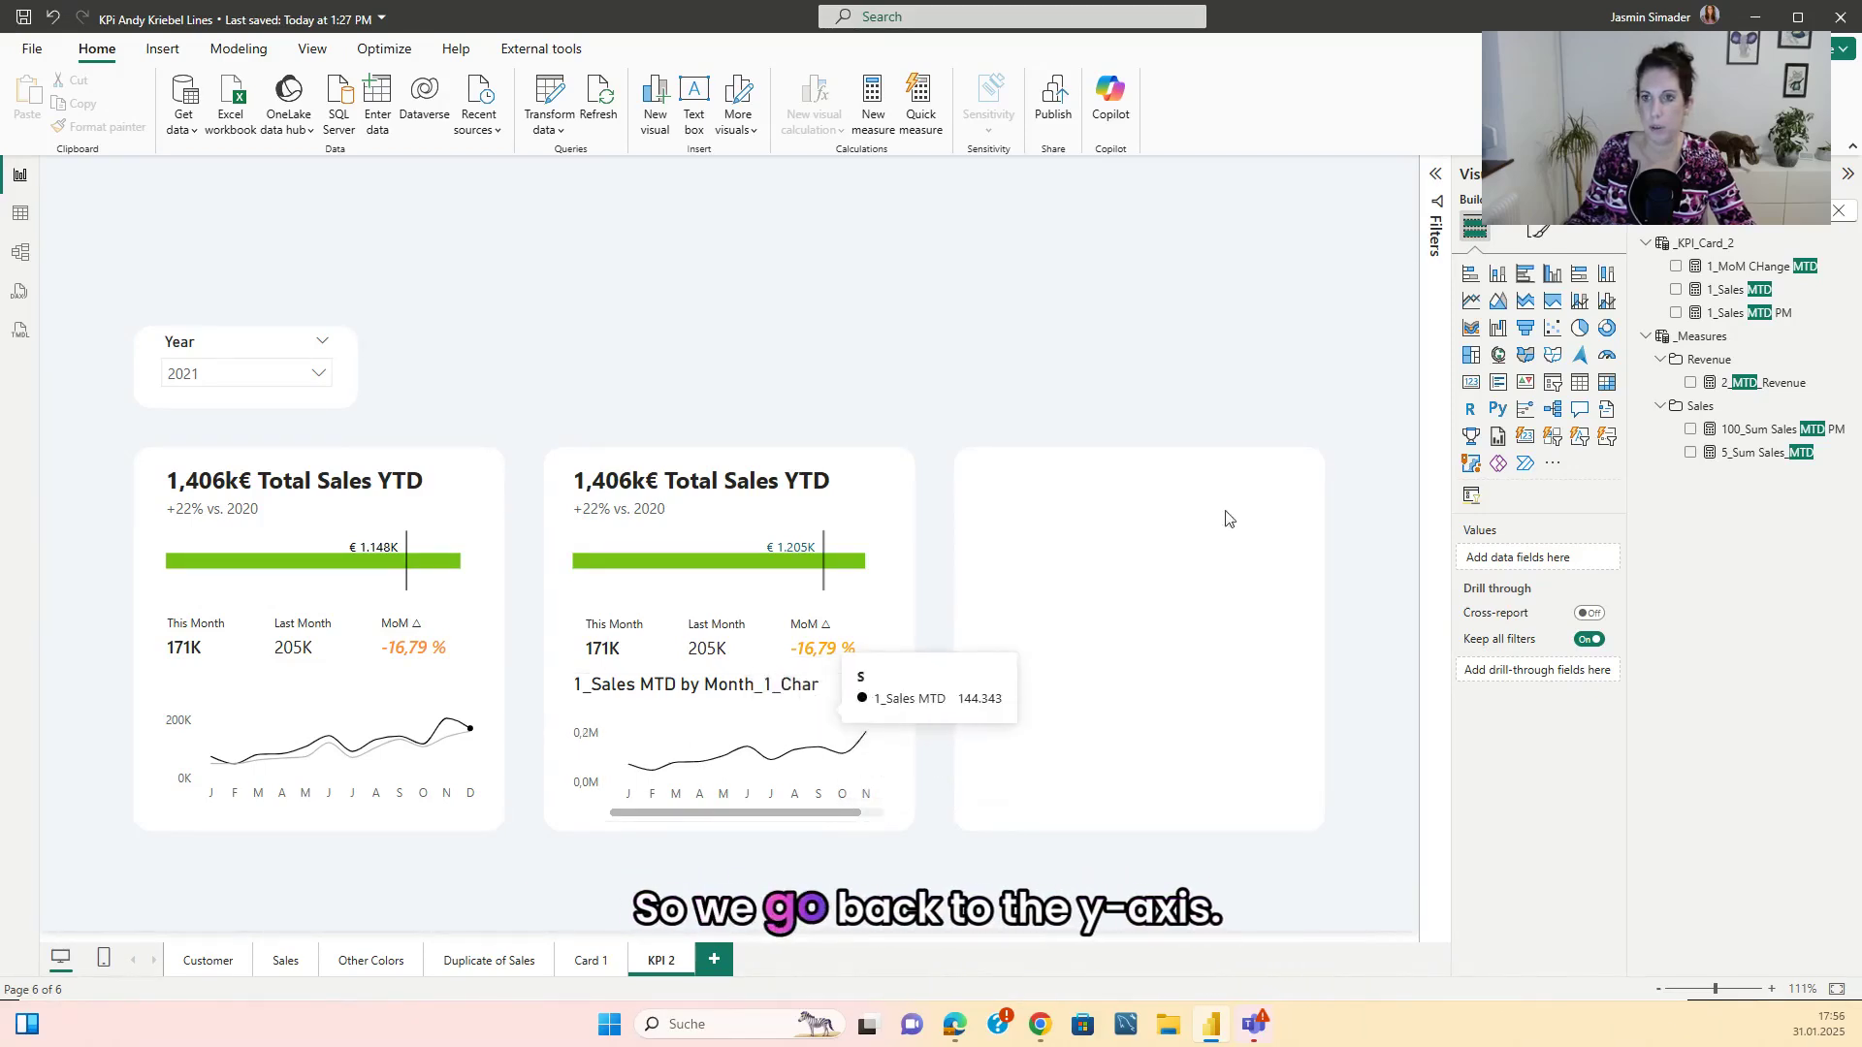
left_click(868, 721)
left_click(1538, 237)
left_click(1491, 400)
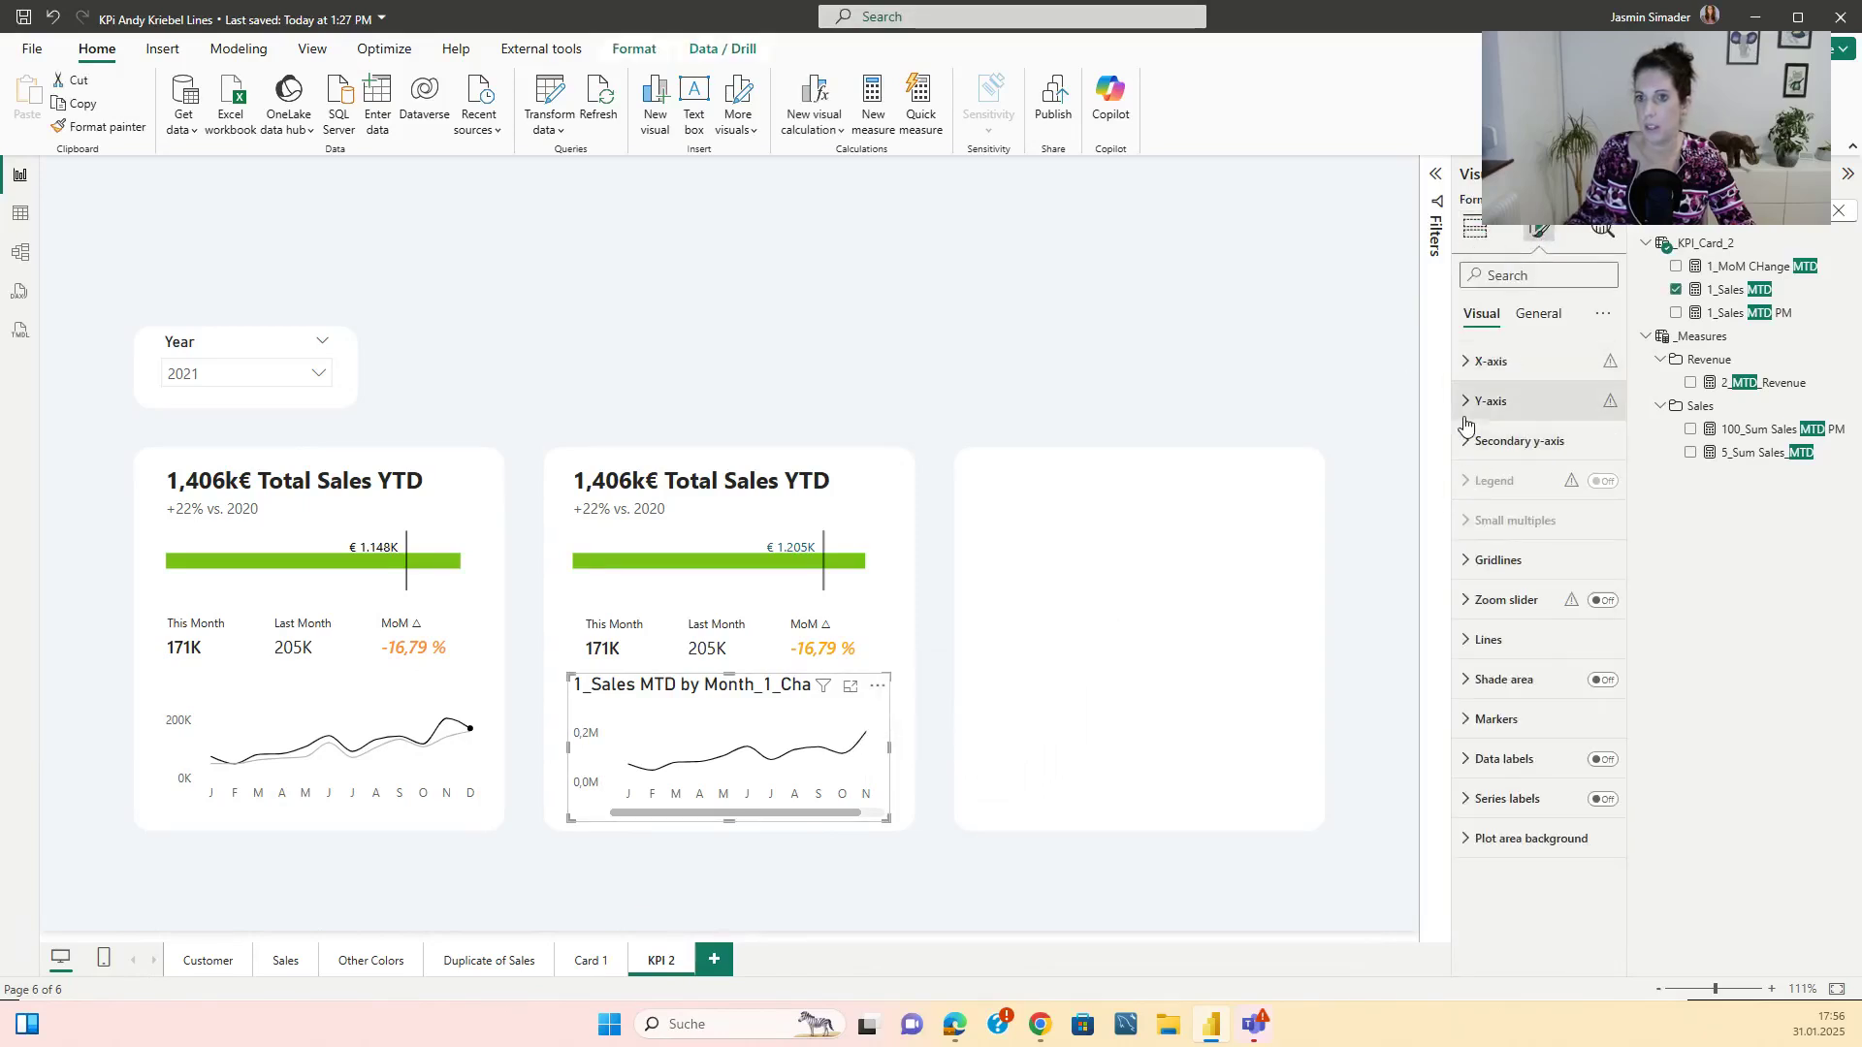
left_click(1500, 447)
left_click(1500, 649)
scroll(1513, 602, "down", 3)
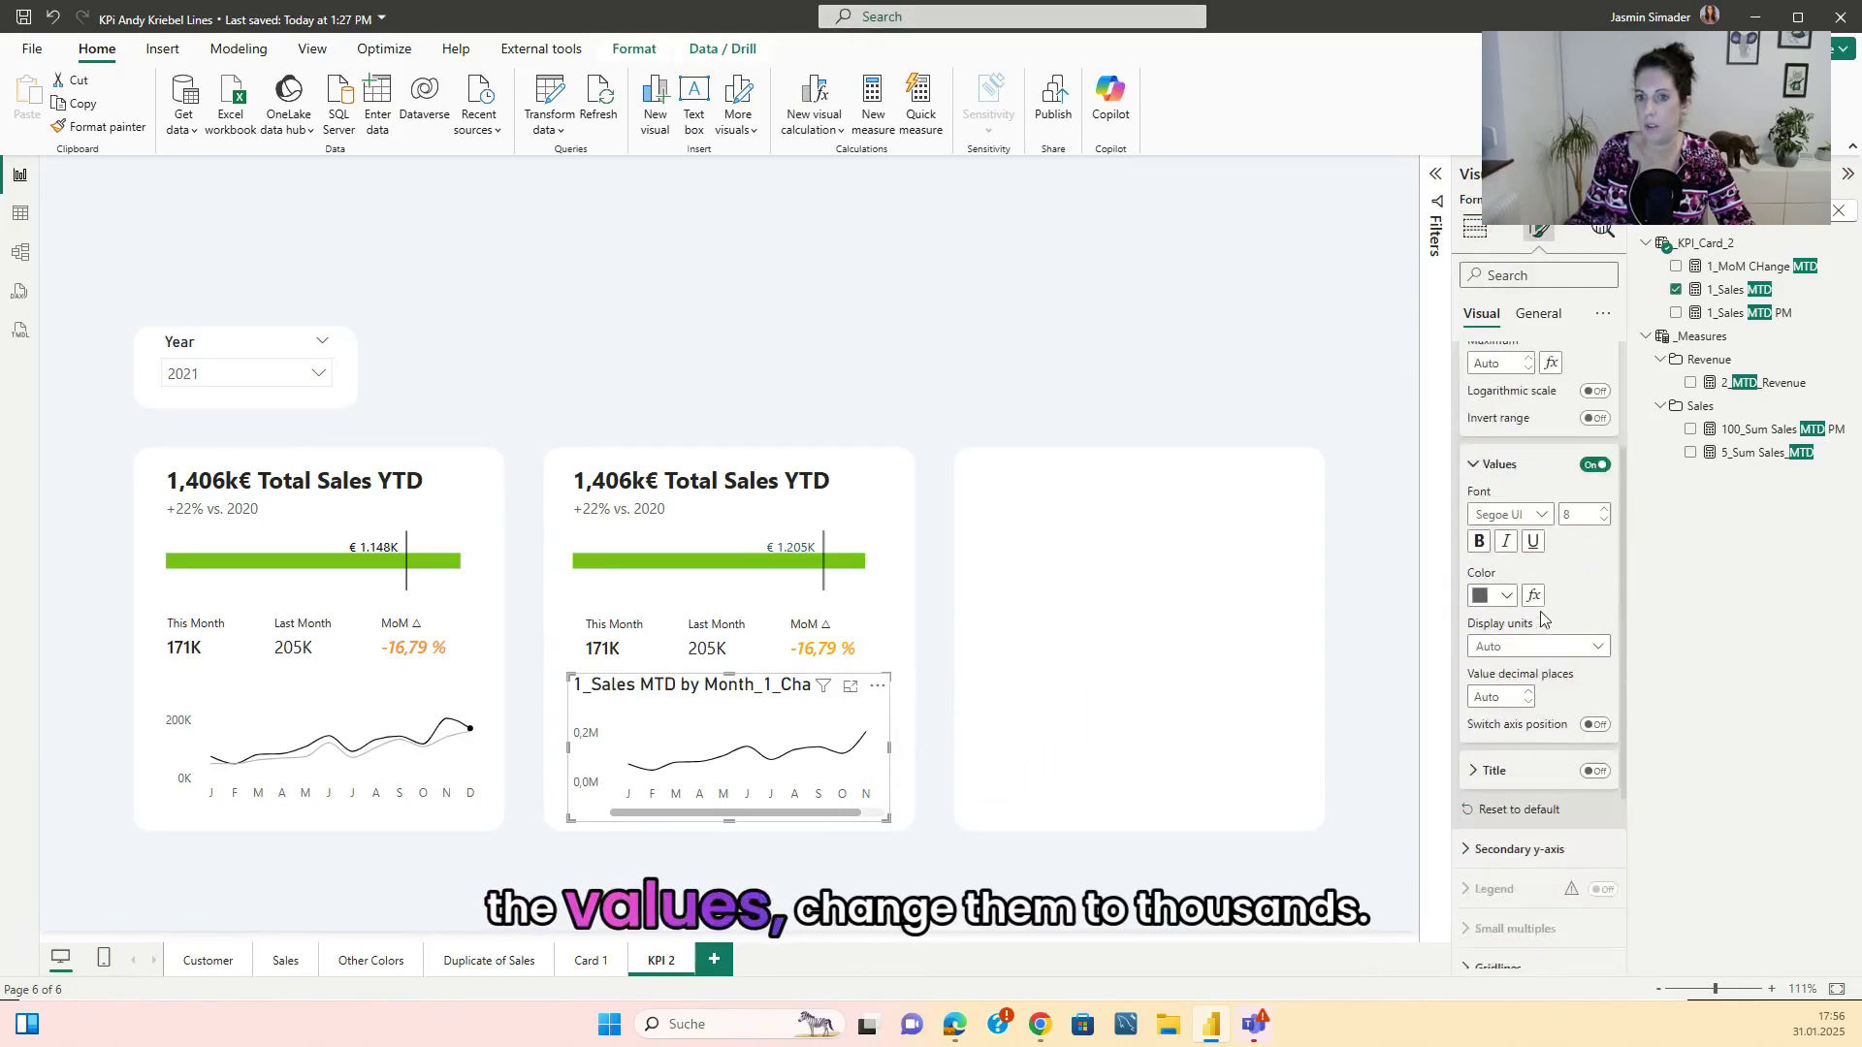
left_click(1528, 540)
left_click(1504, 610)
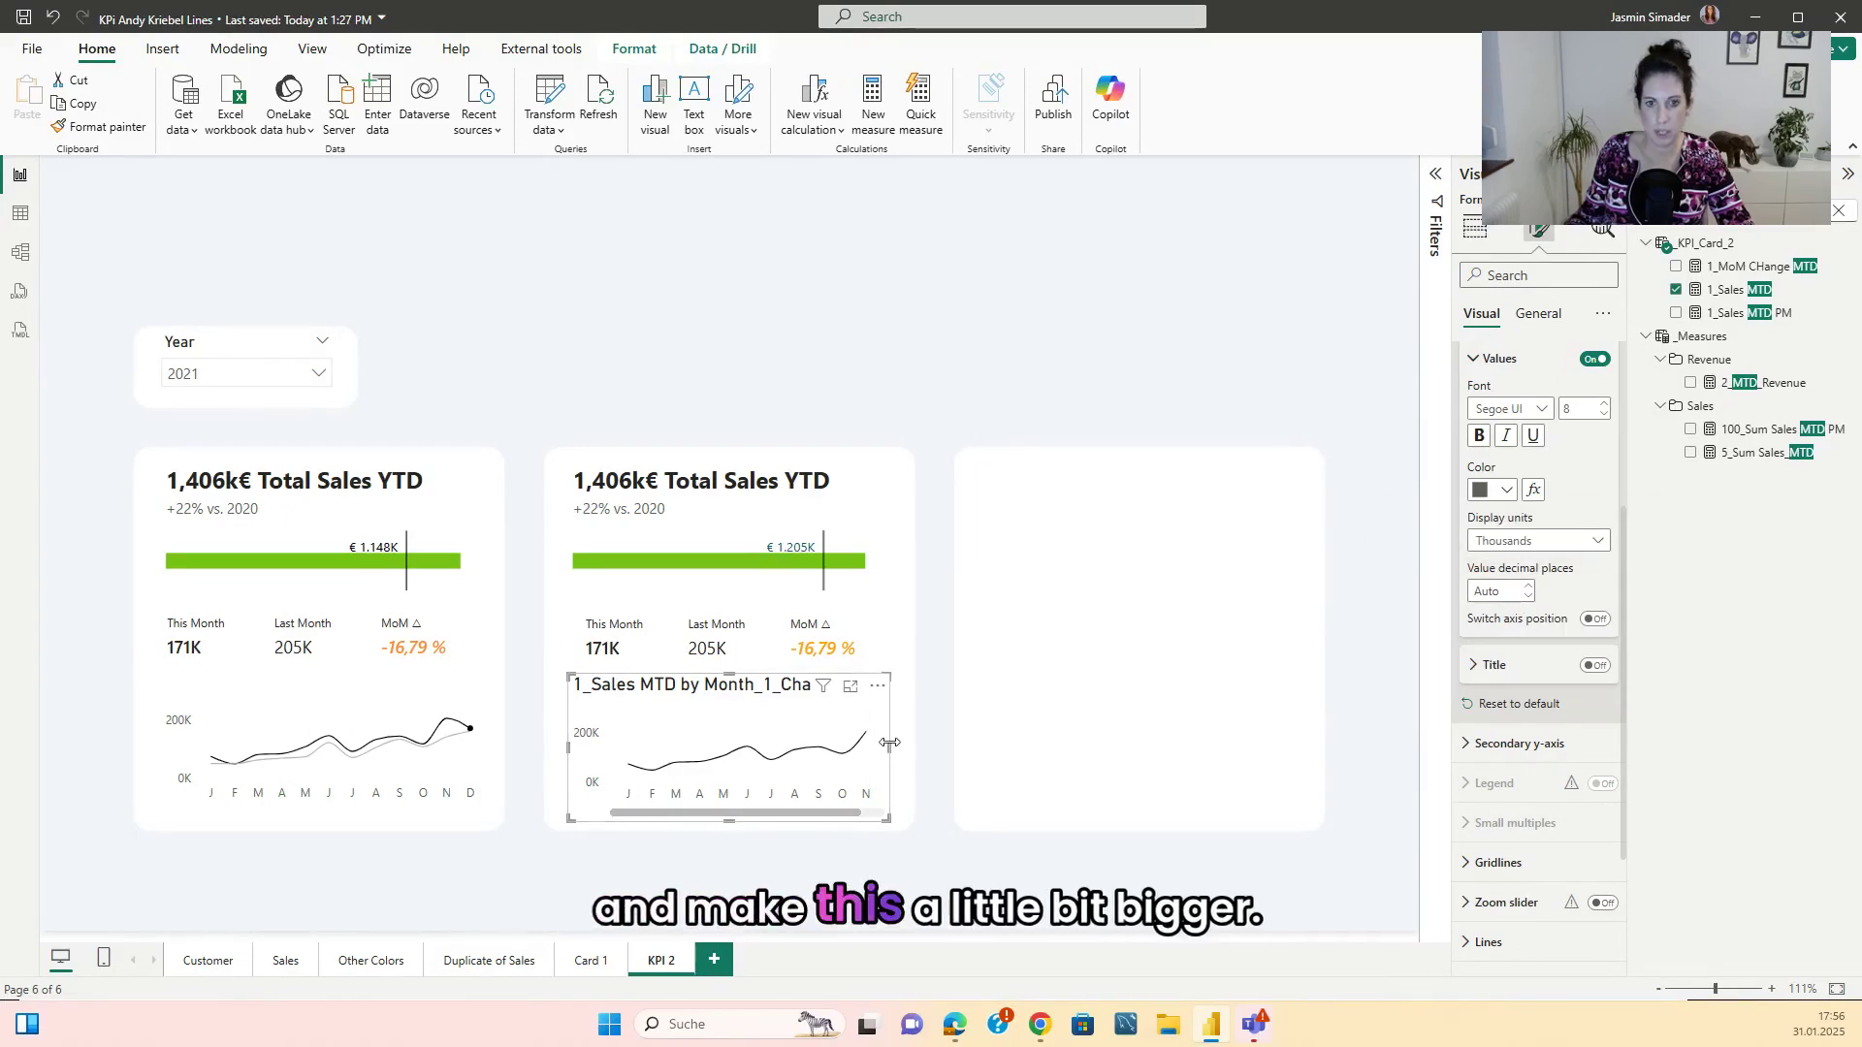
left_click_drag(888, 748, 899, 748)
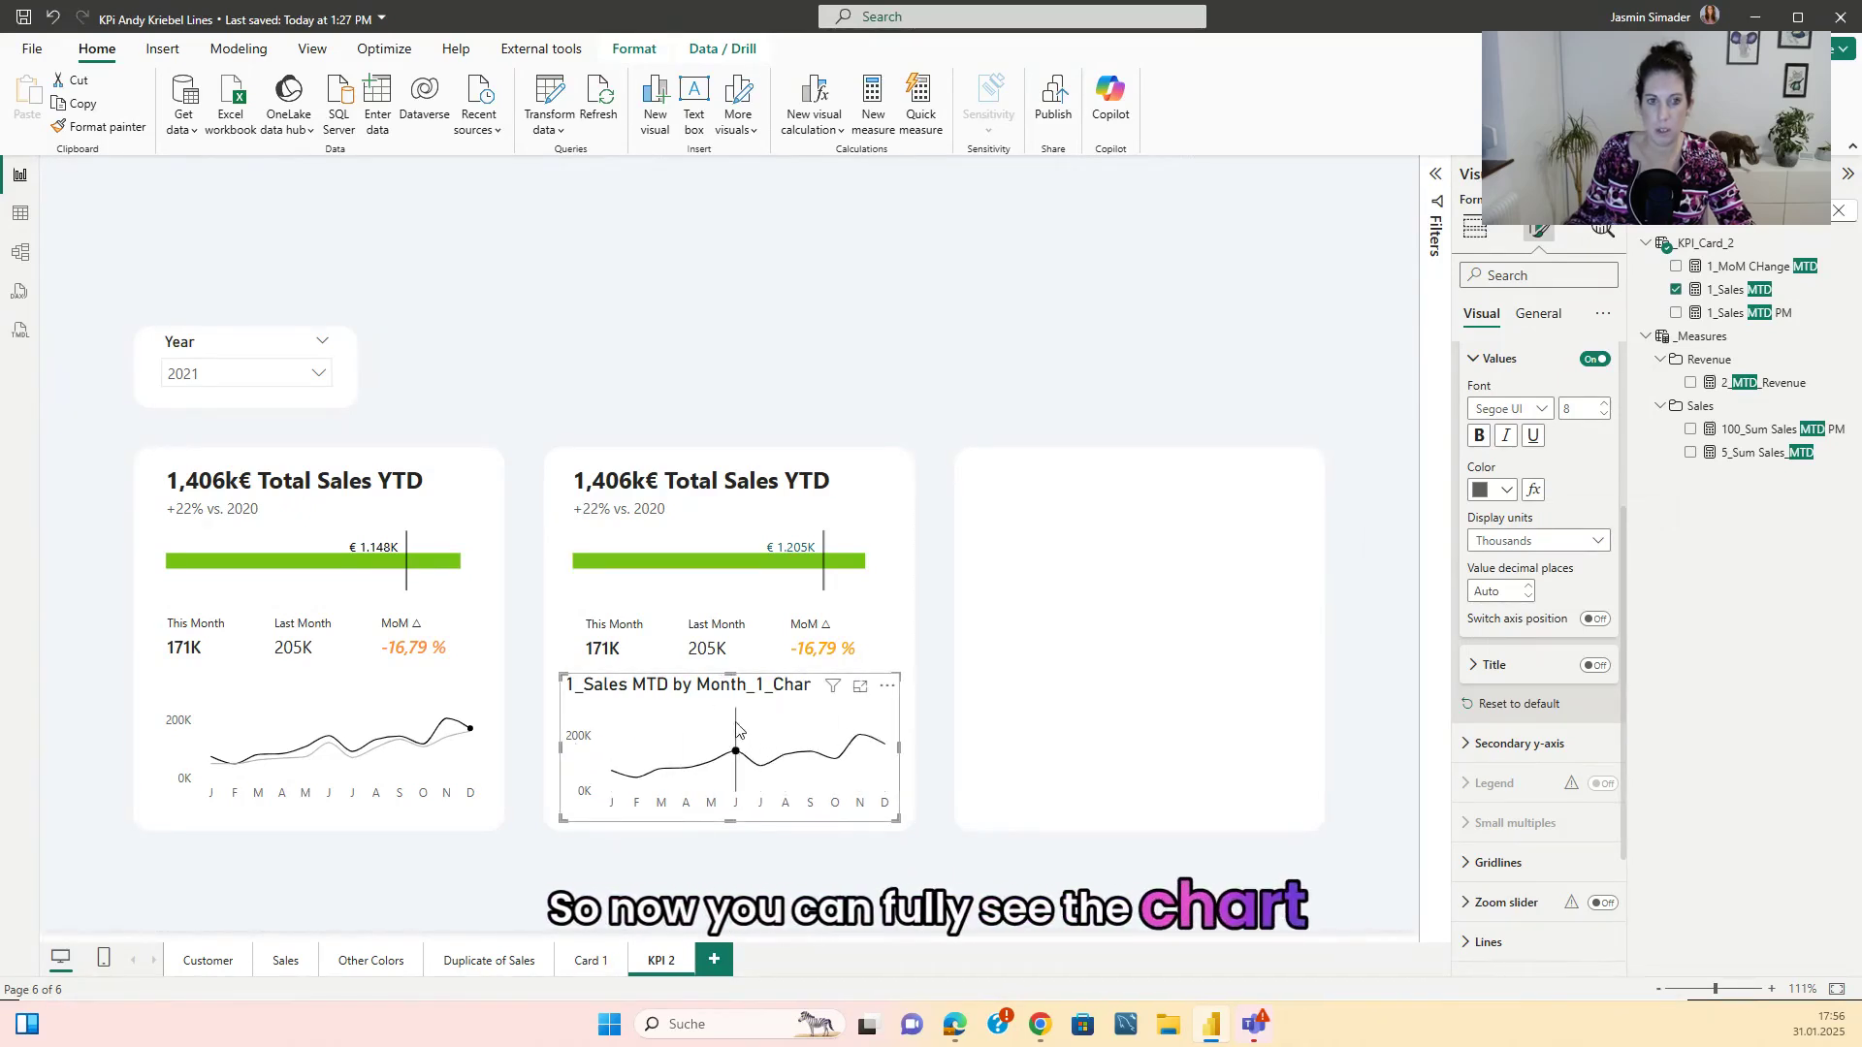
left_click(773, 883)
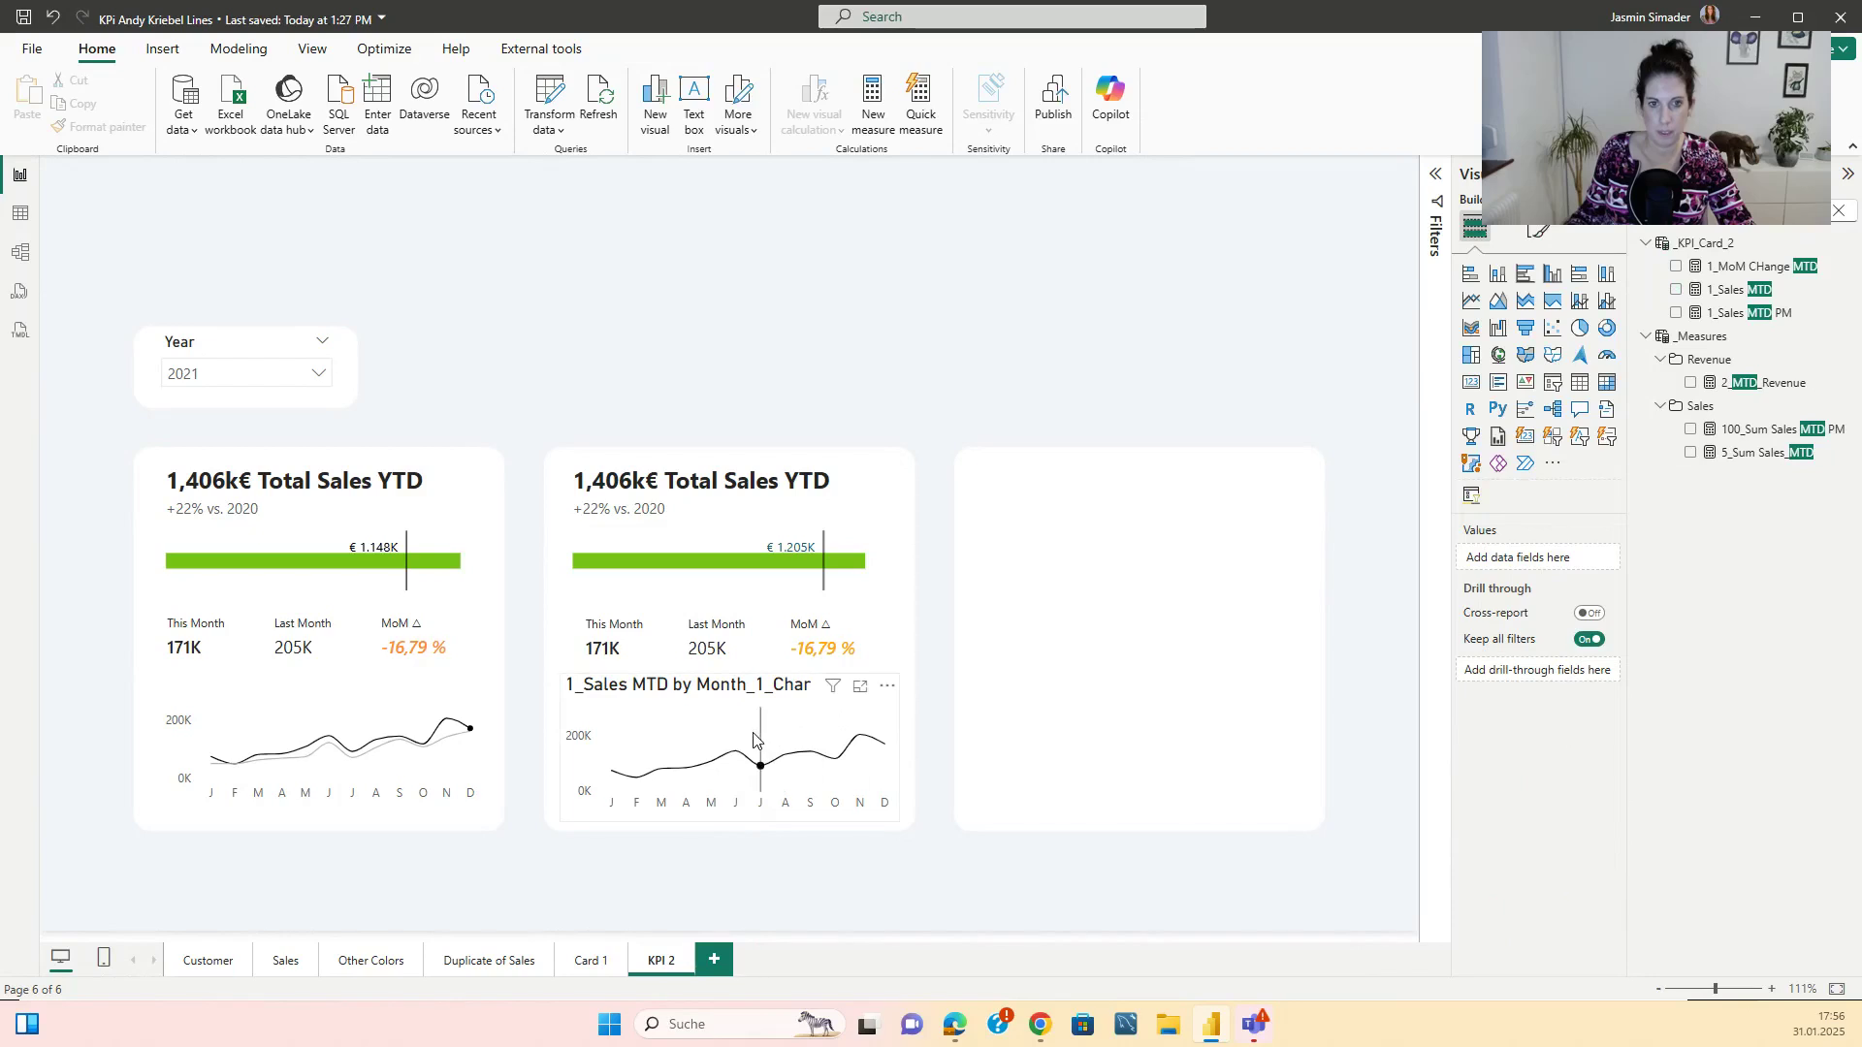
- Turn off the title of the line chart in the middle card
left_click(858, 708)
left_click(1540, 233)
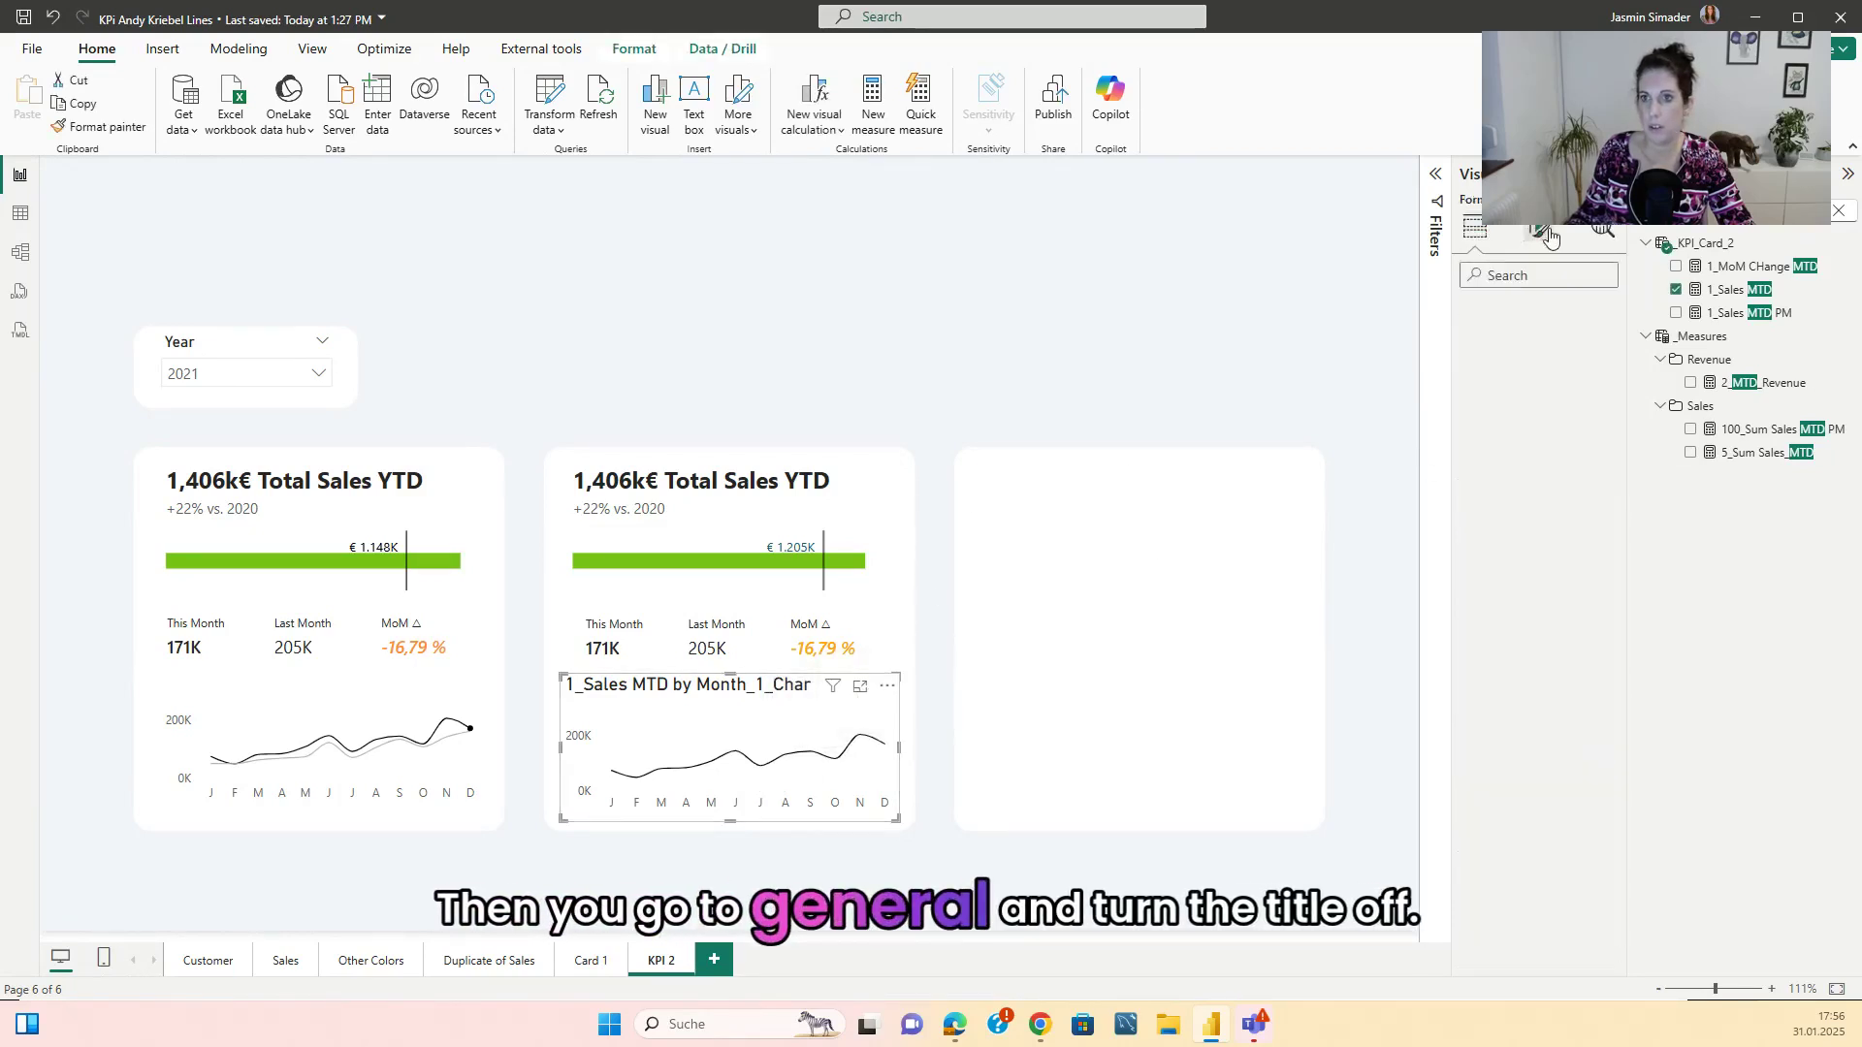
left_click(1538, 315)
left_click(1599, 403)
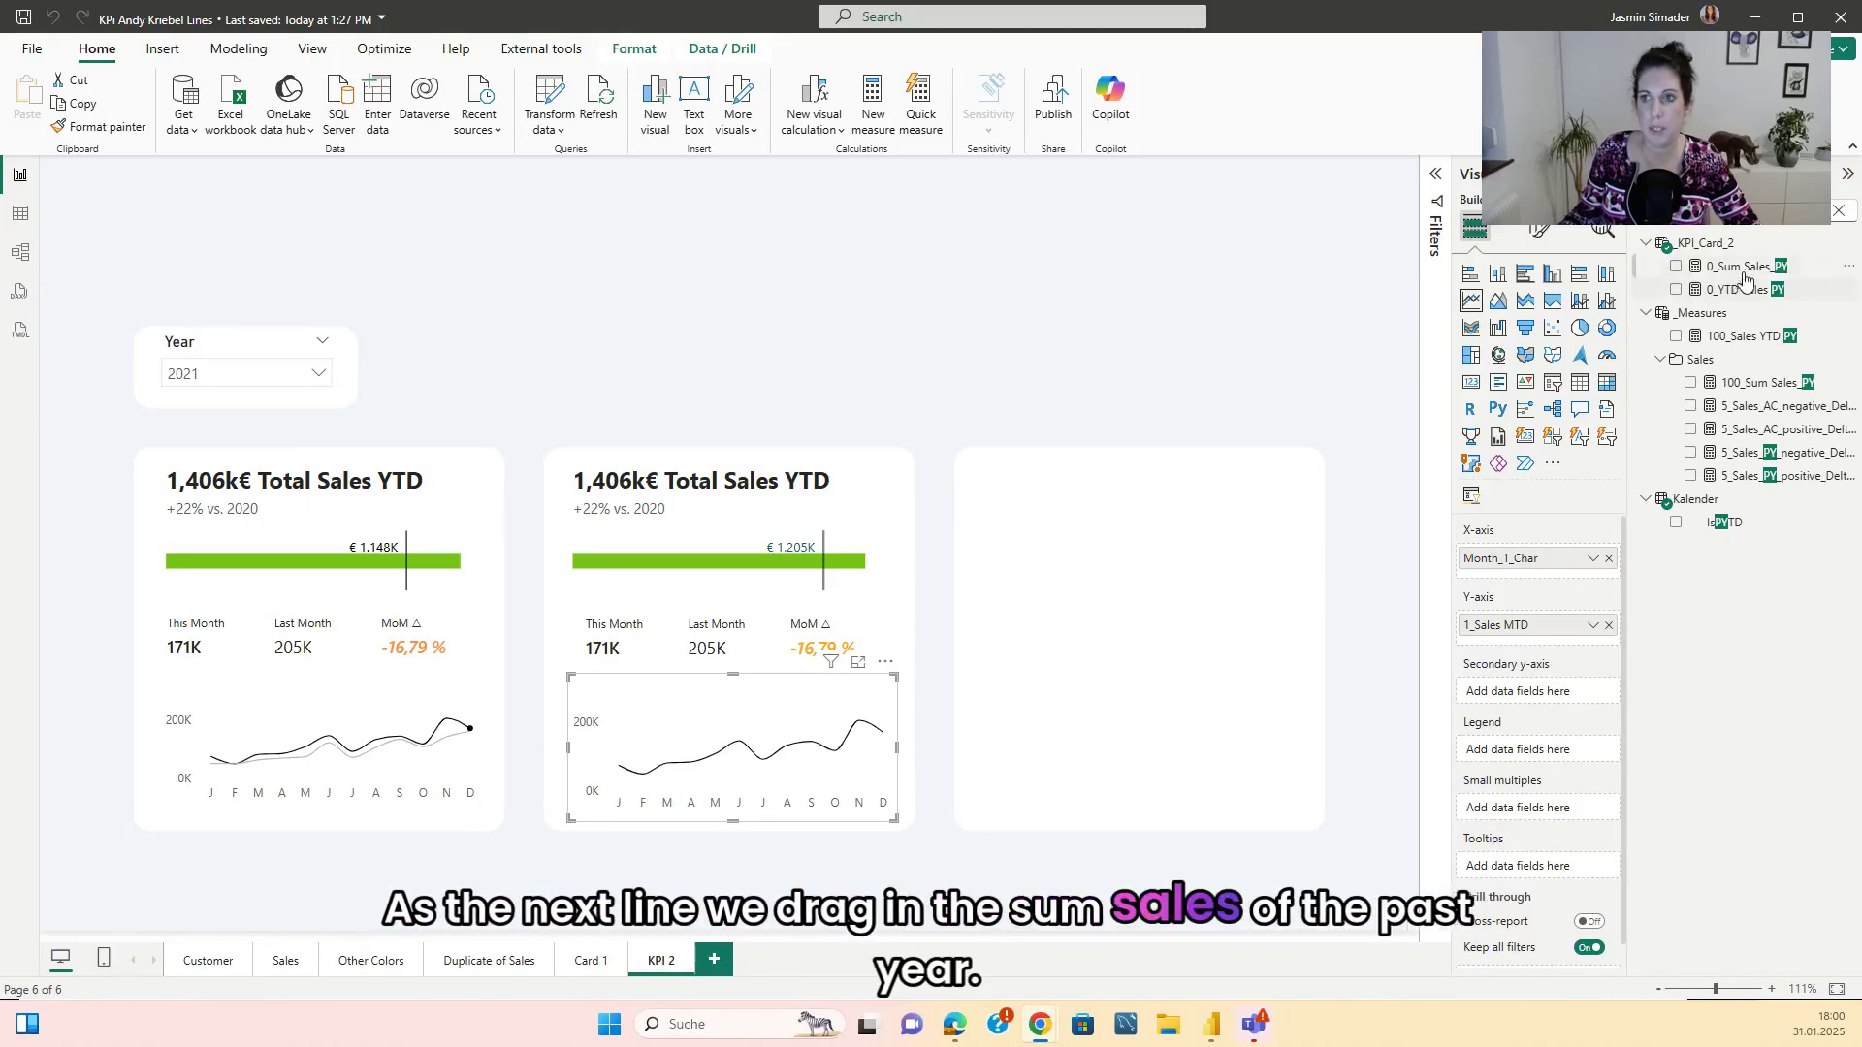
- Add 0_Sum Sales_PY as a second measure on the line chart's y-axis and turn off the legend
left_click_drag(1736, 266, 1562, 635)
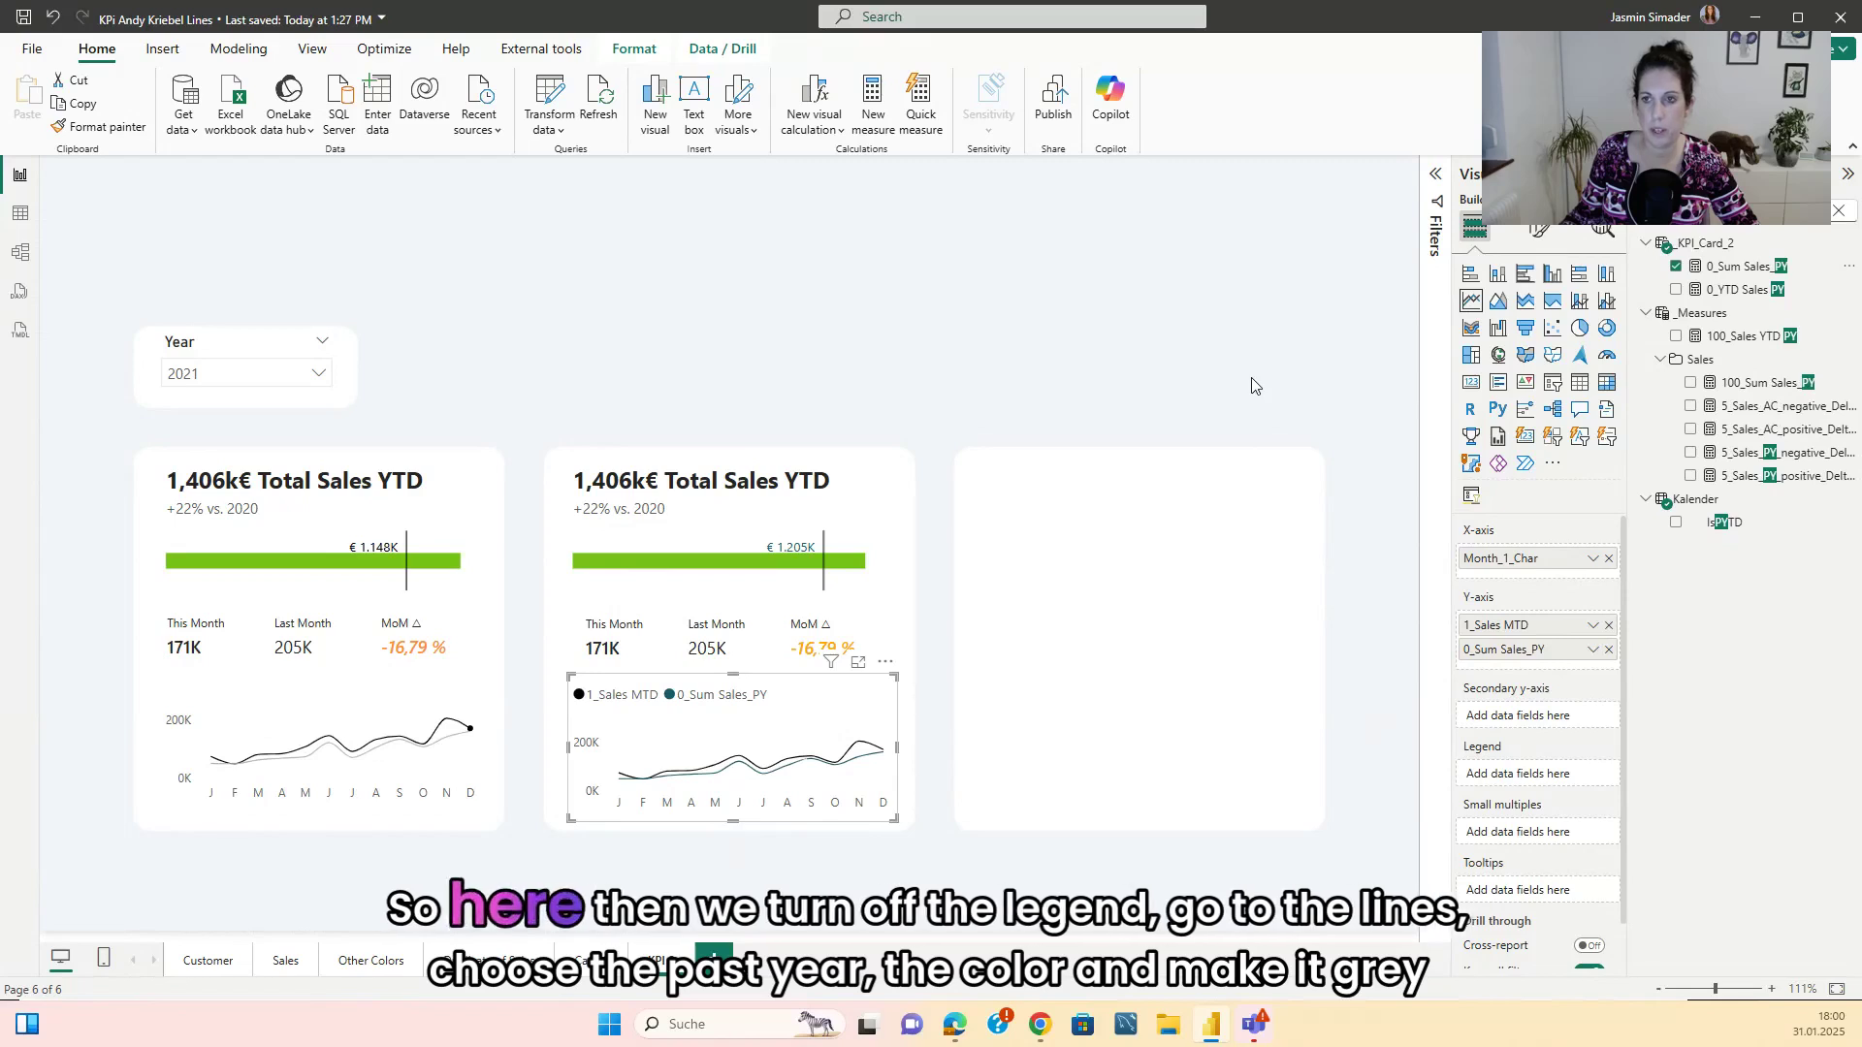
left_click(1544, 235)
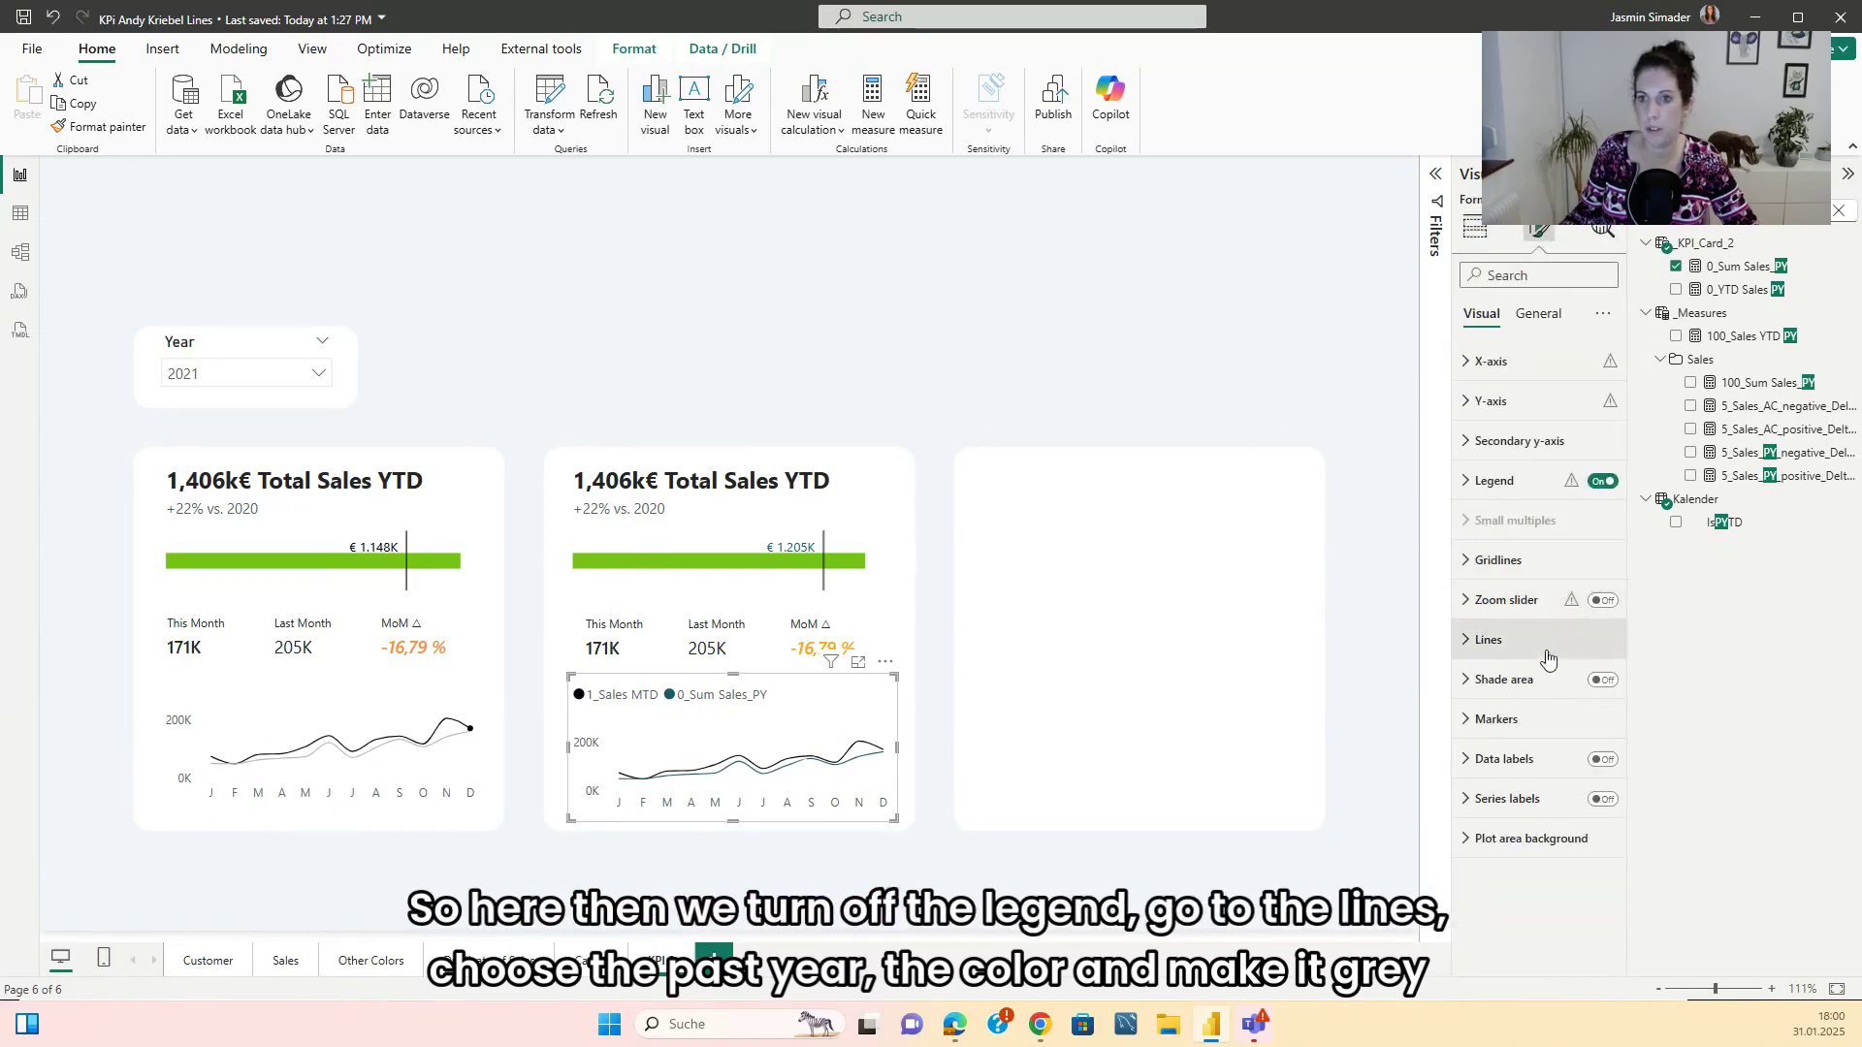
left_click(1596, 482)
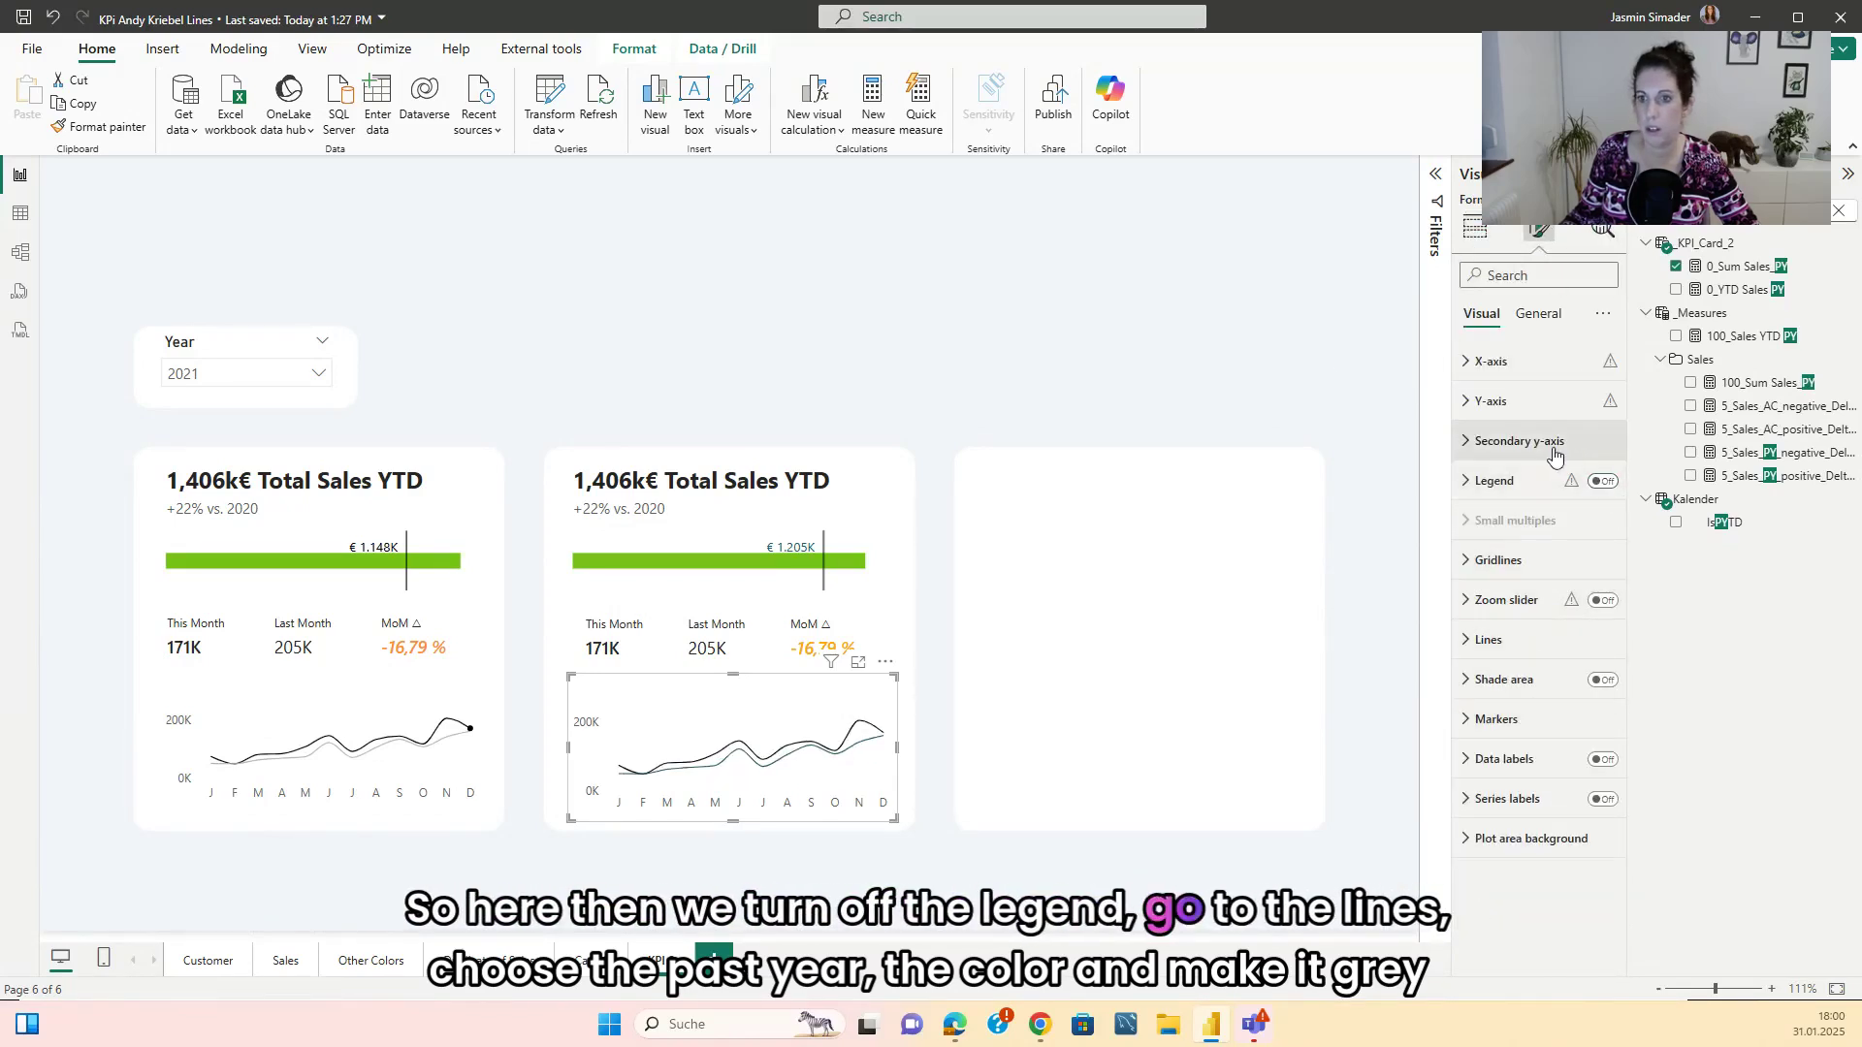
- Color the line of the 0_Sum Sales_PY series grey
left_click(1464, 641)
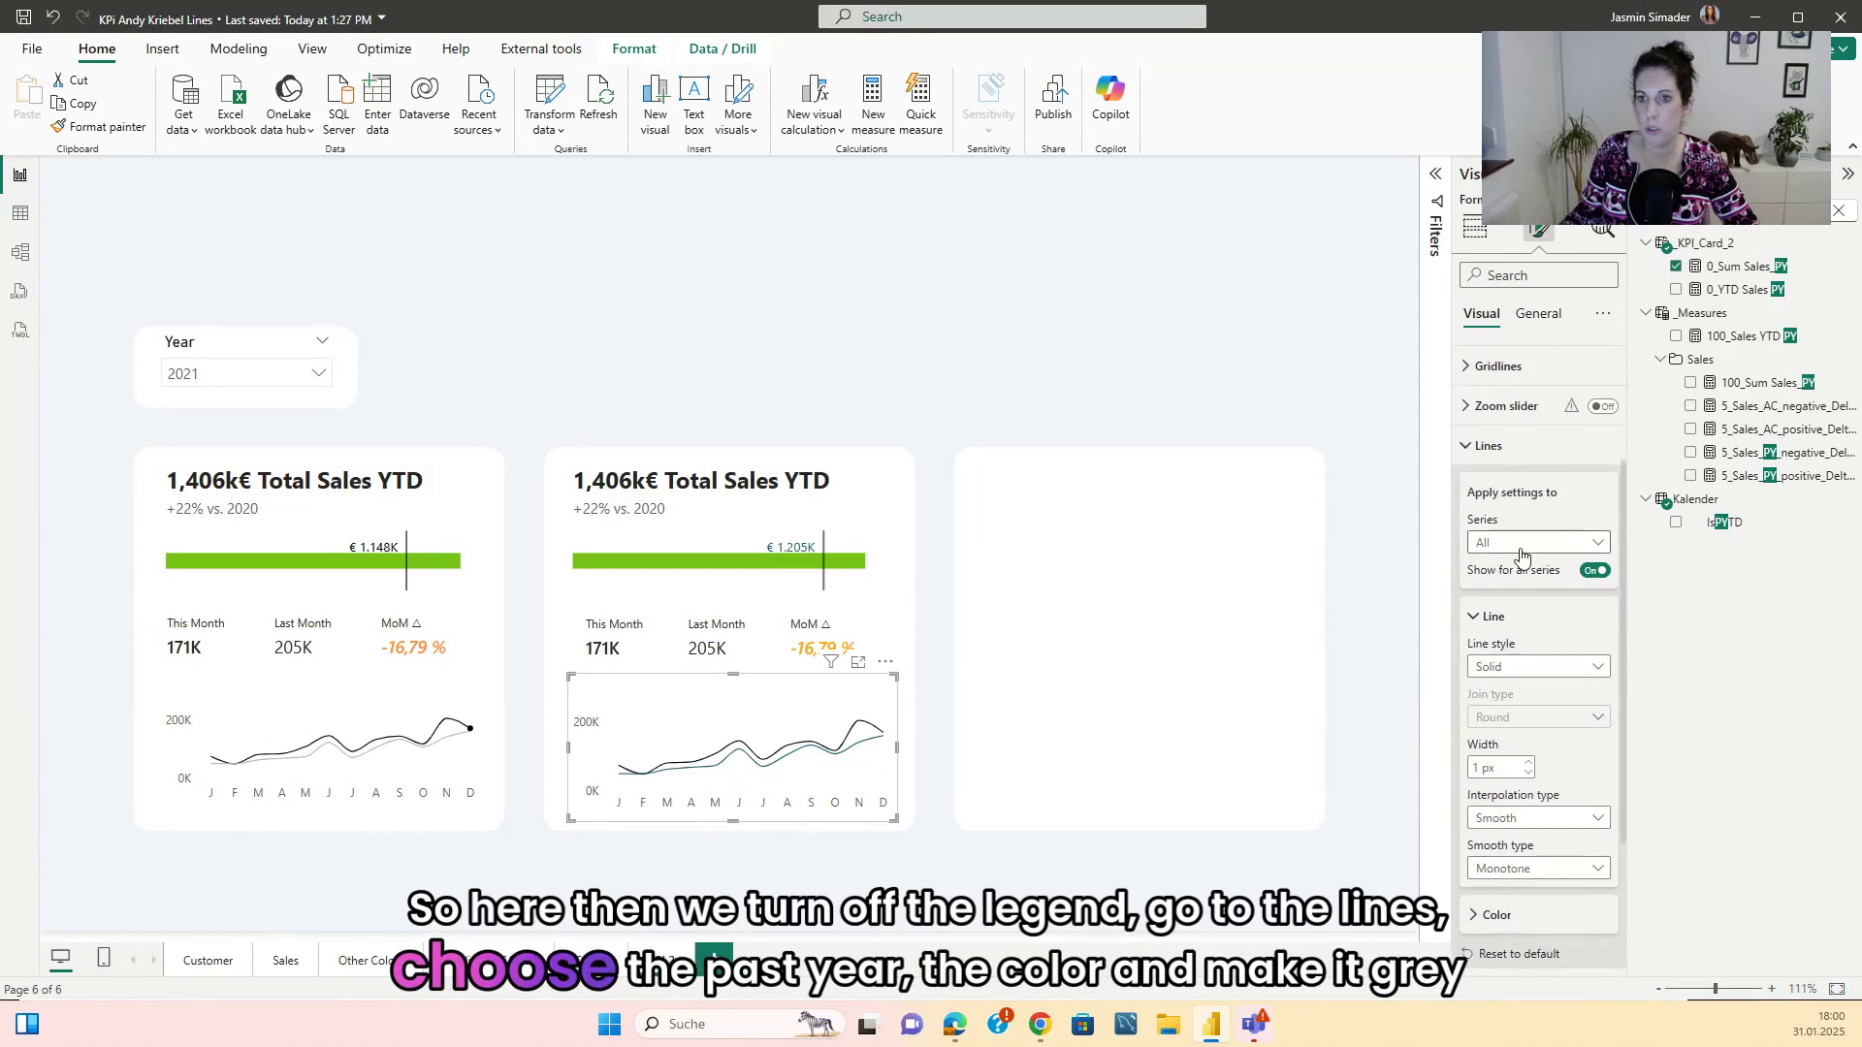
left_click(1538, 542)
left_click(1518, 614)
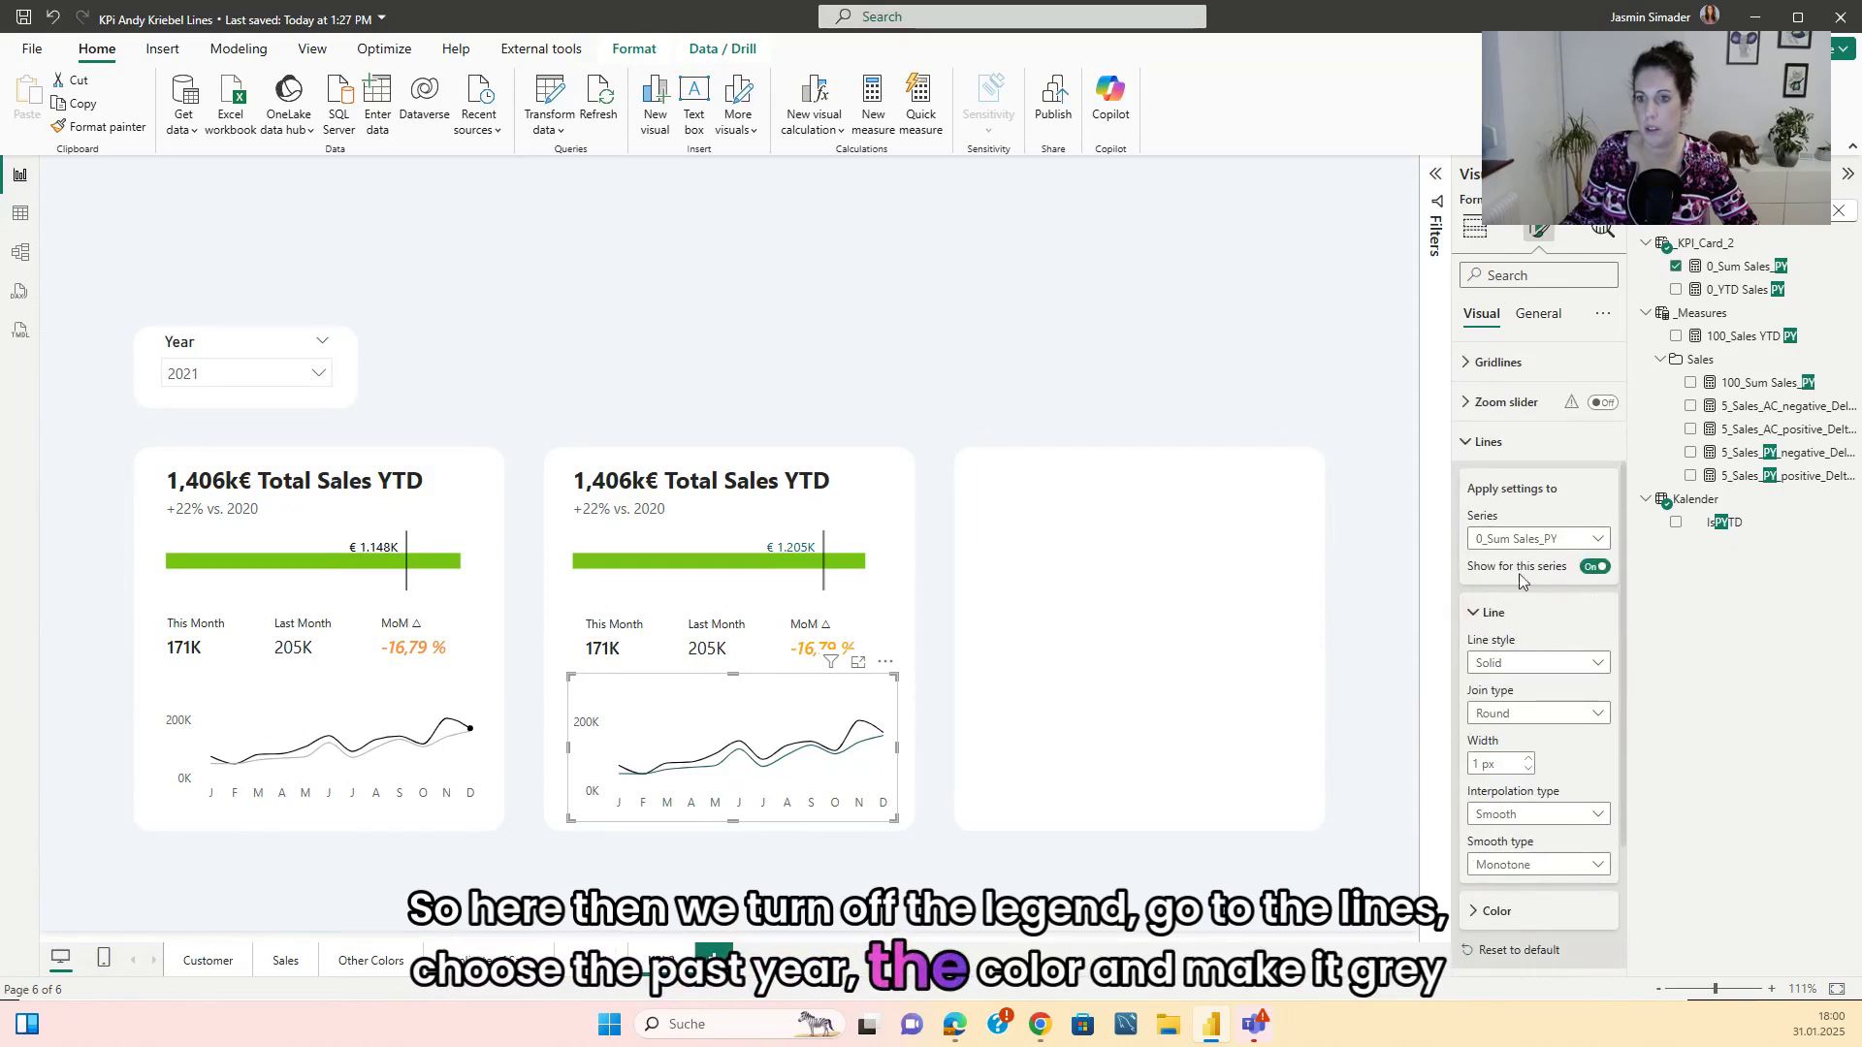
scroll(1519, 573, "down", 3)
left_click(1496, 714)
left_click(1493, 762)
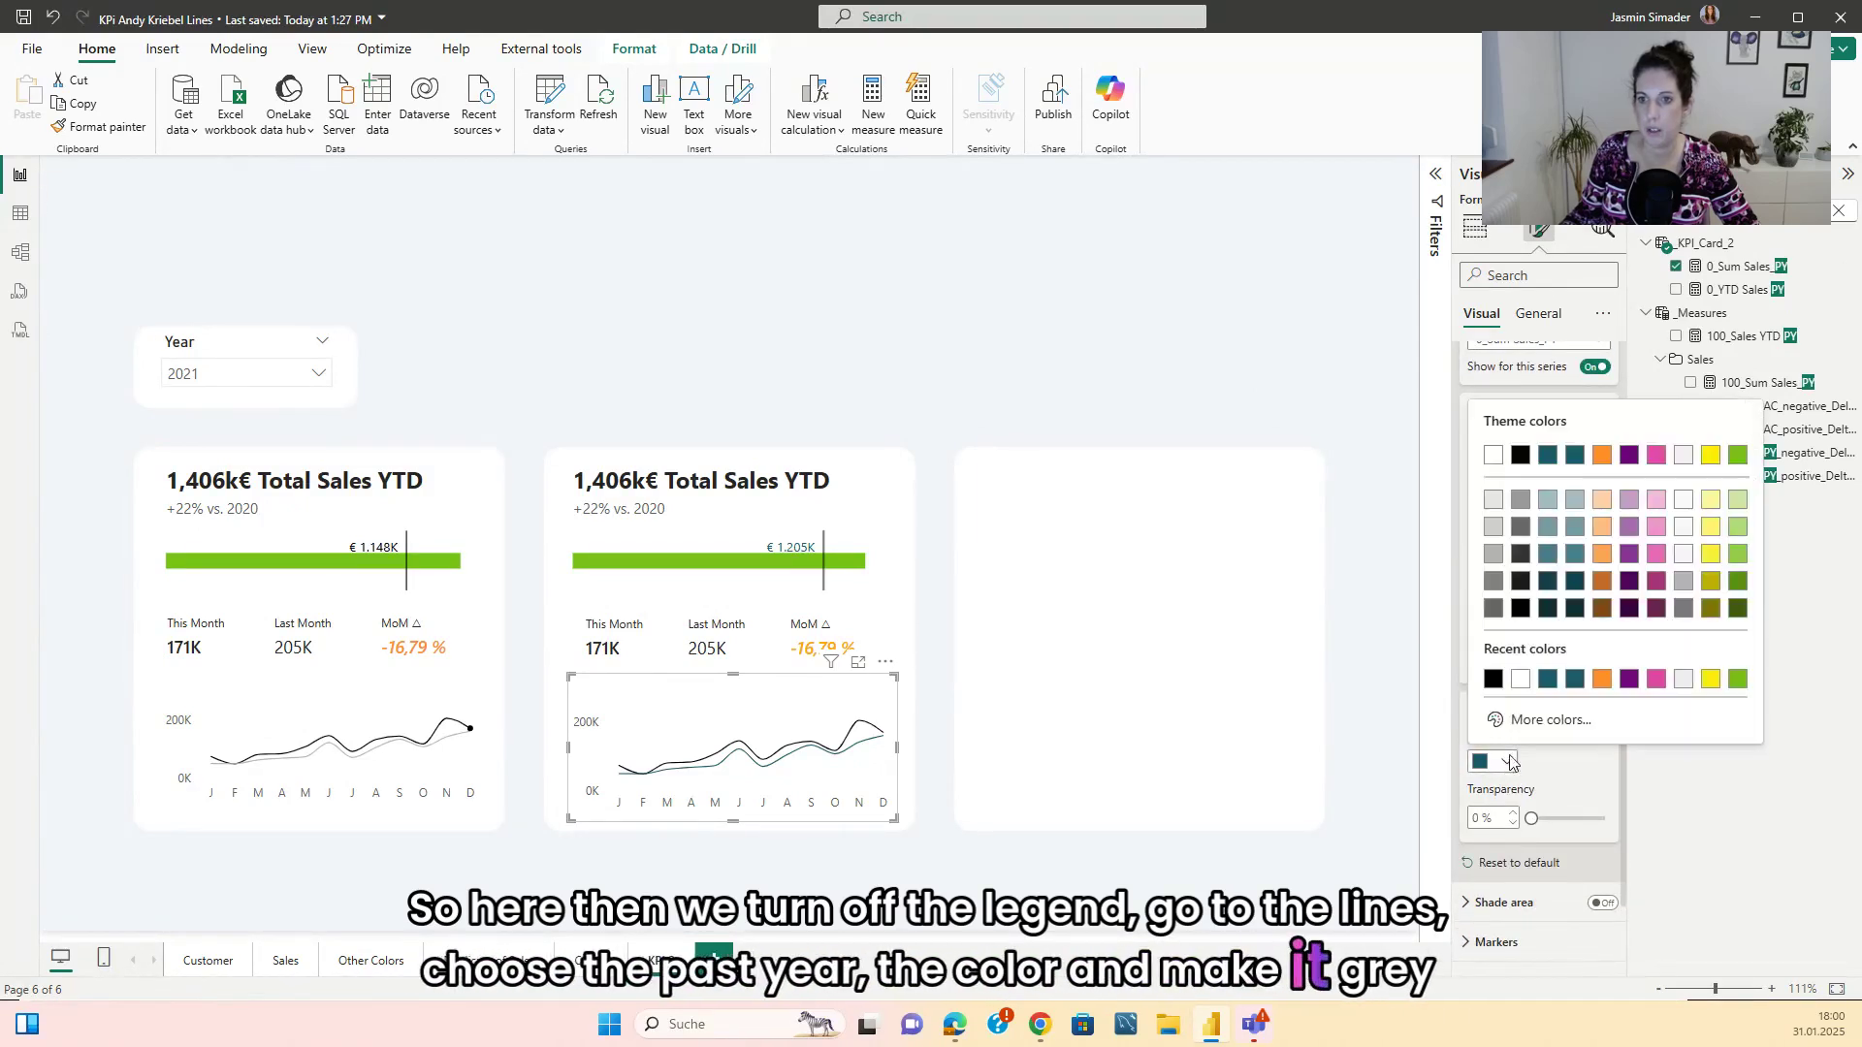
left_click(1489, 504)
left_click(1286, 400)
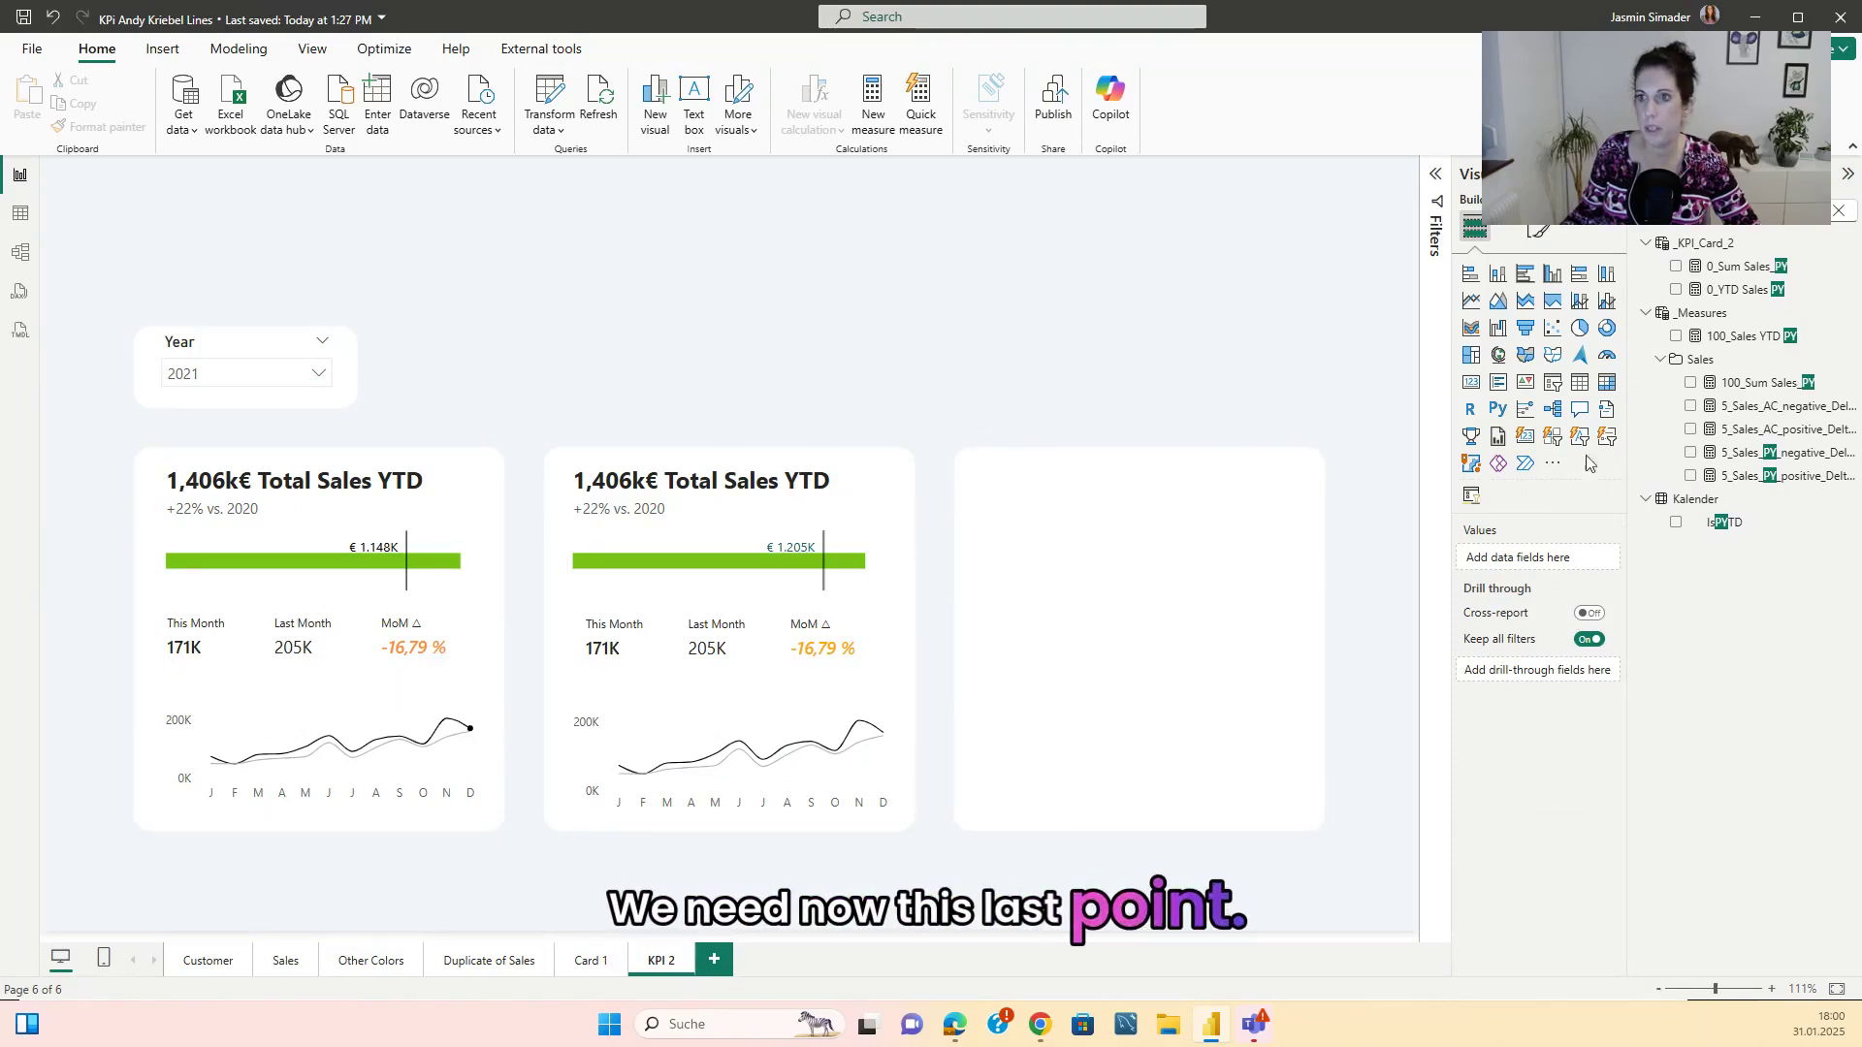
- Clear the field search and replace [5_Sum Sales_MTD] with [1_Sales MTD] in the 3_Last Point measure's formula
left_click(1840, 212)
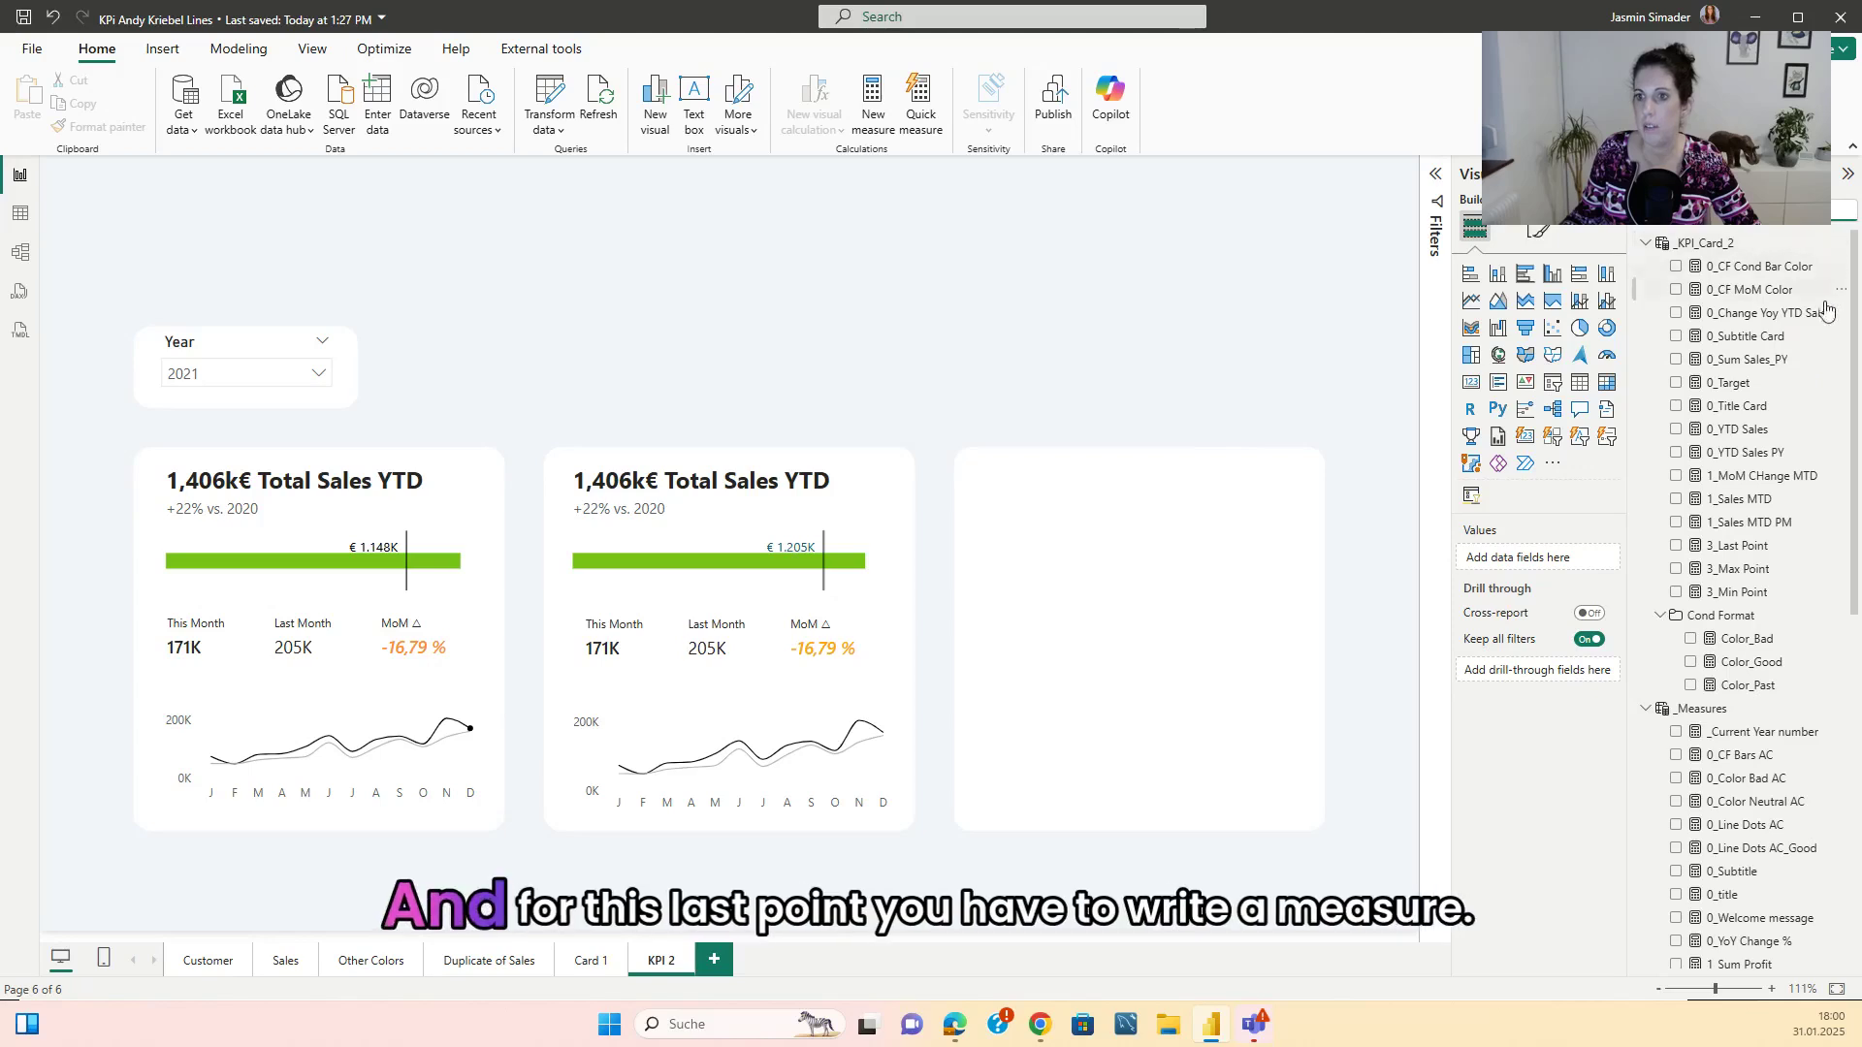
left_click(1758, 545)
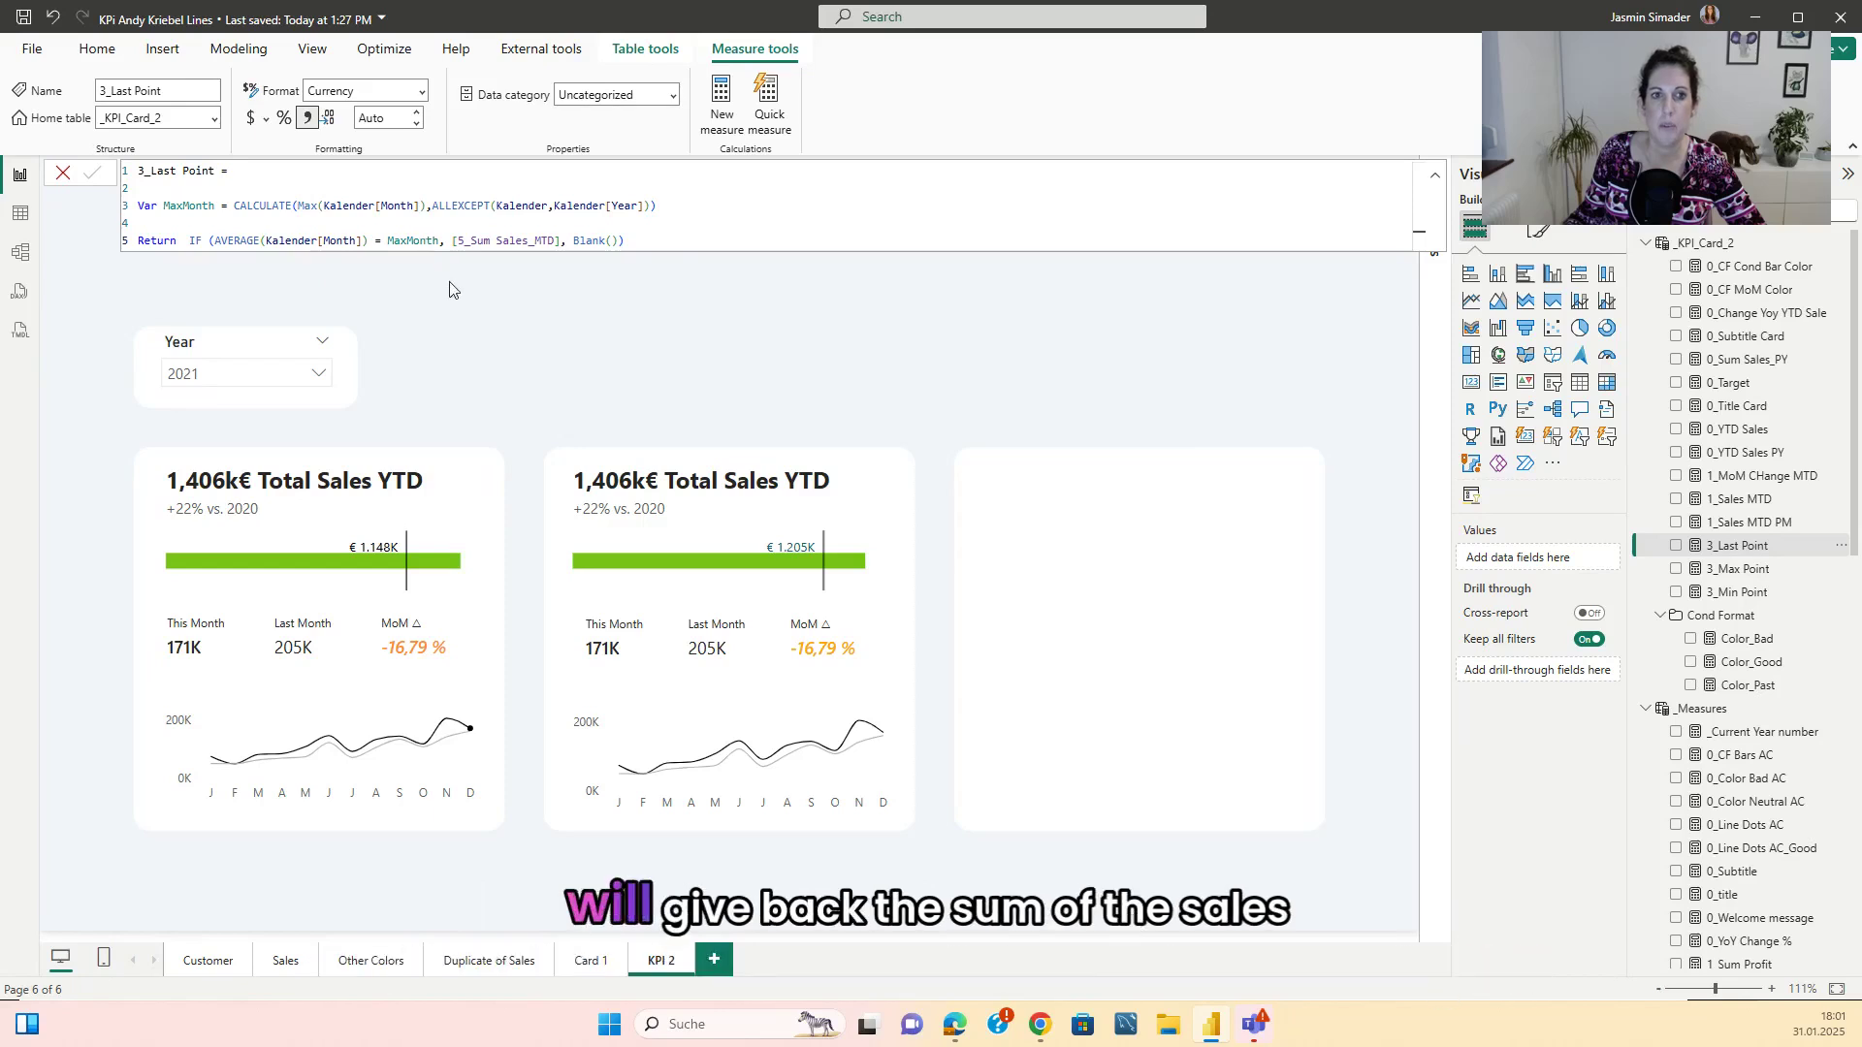
left_click_drag(561, 242, 456, 242)
type("MTD")
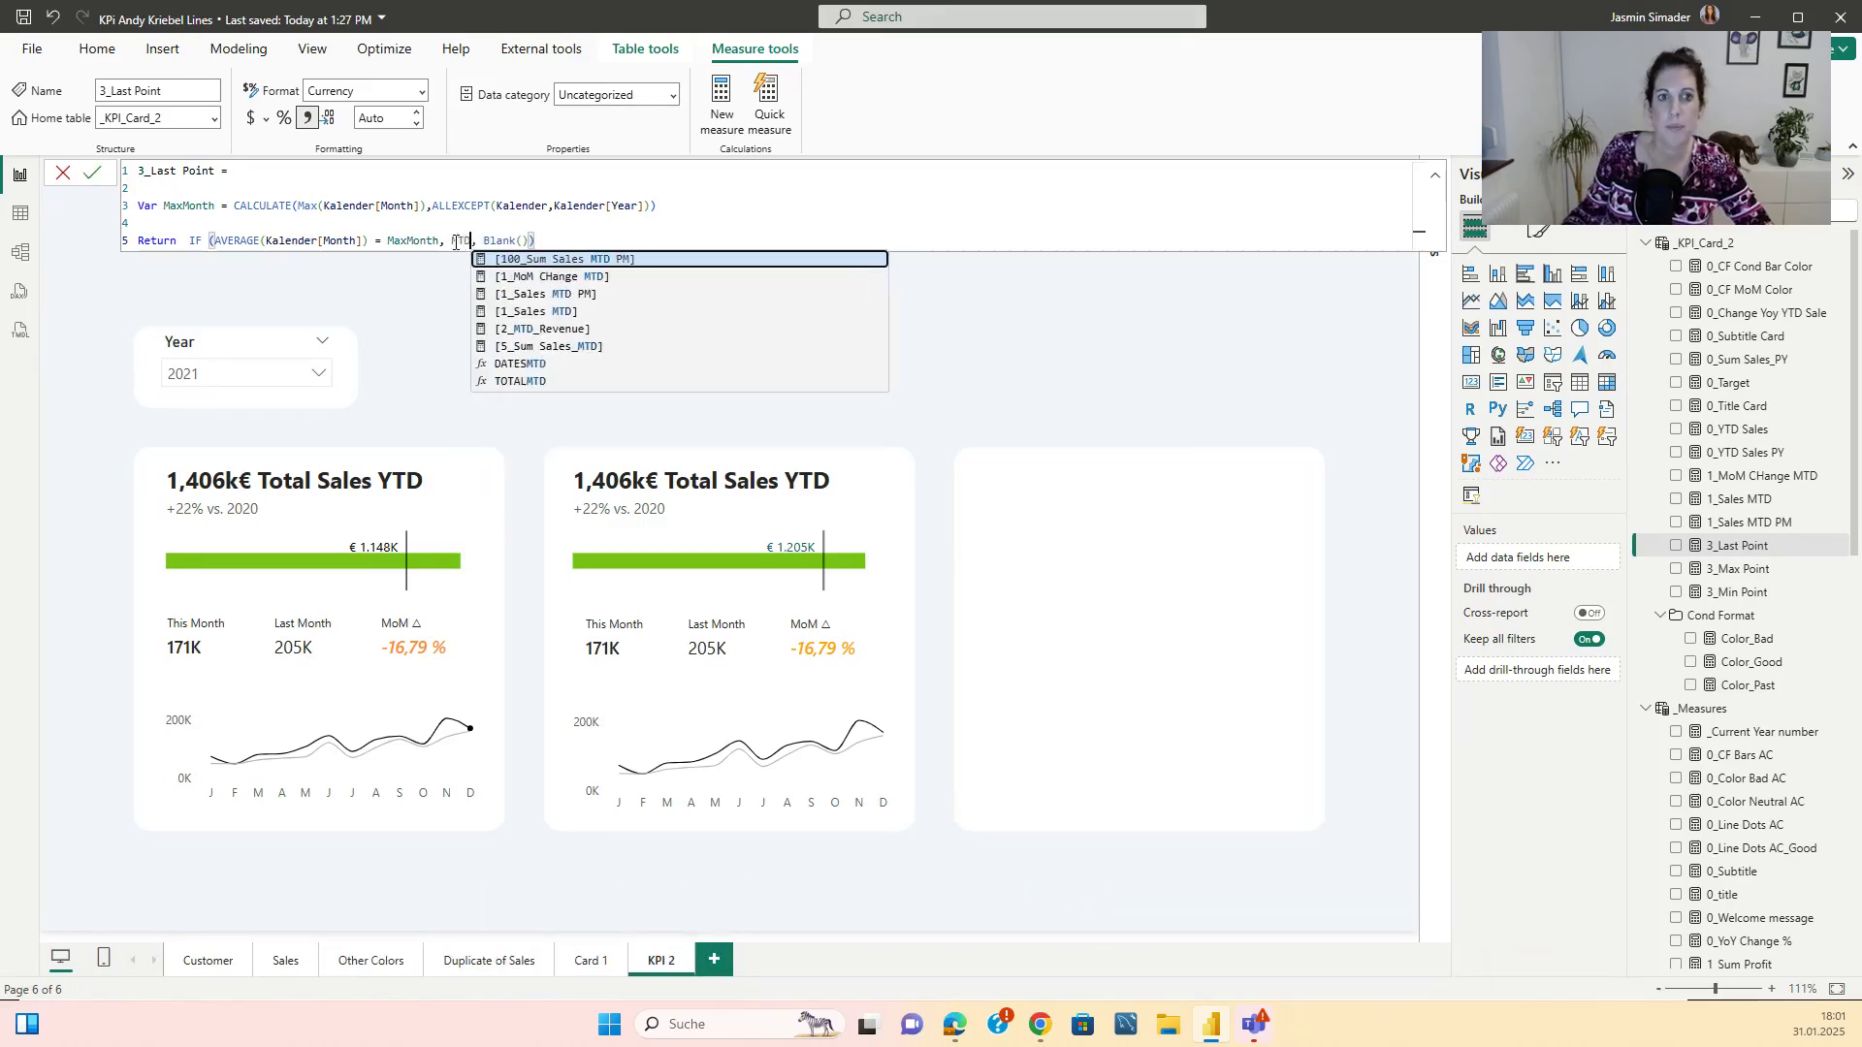
double_click(580, 311)
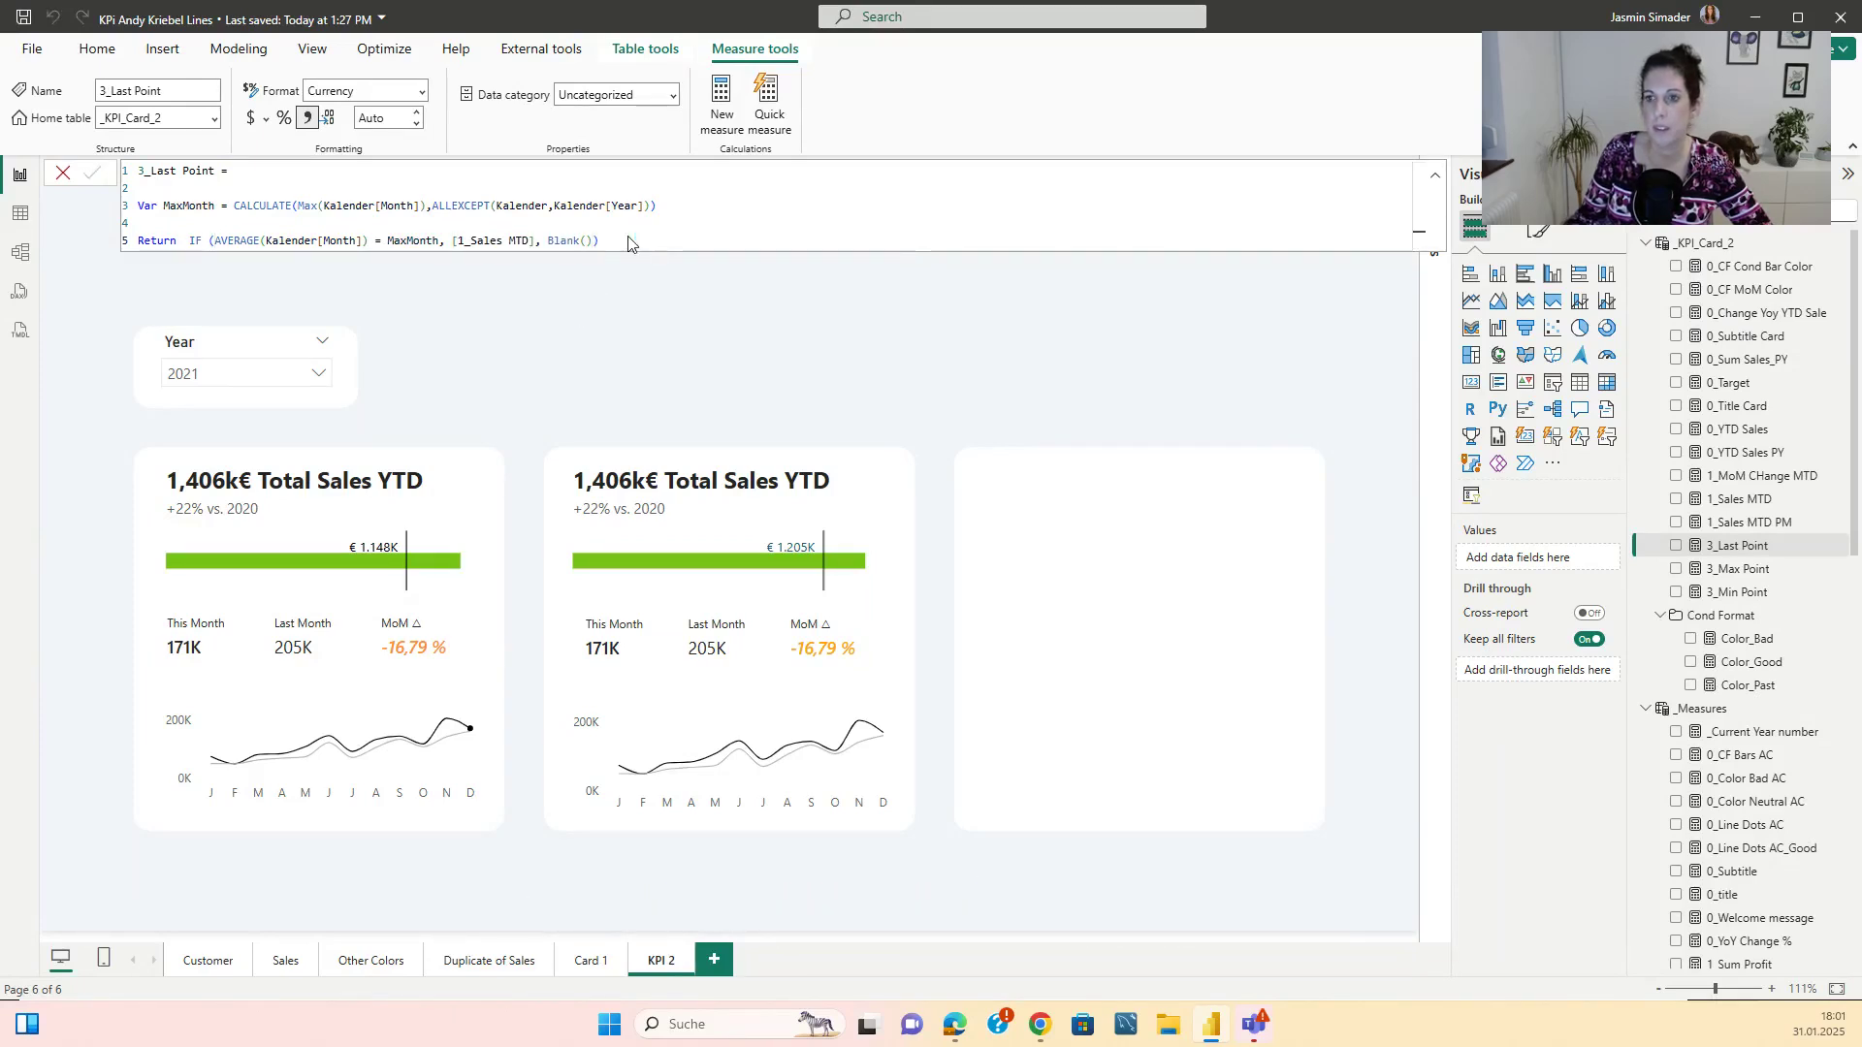
- Add 3_Last Point to the middle card's line chart y-axis and set its line transparency to 100 %
left_click(876, 690)
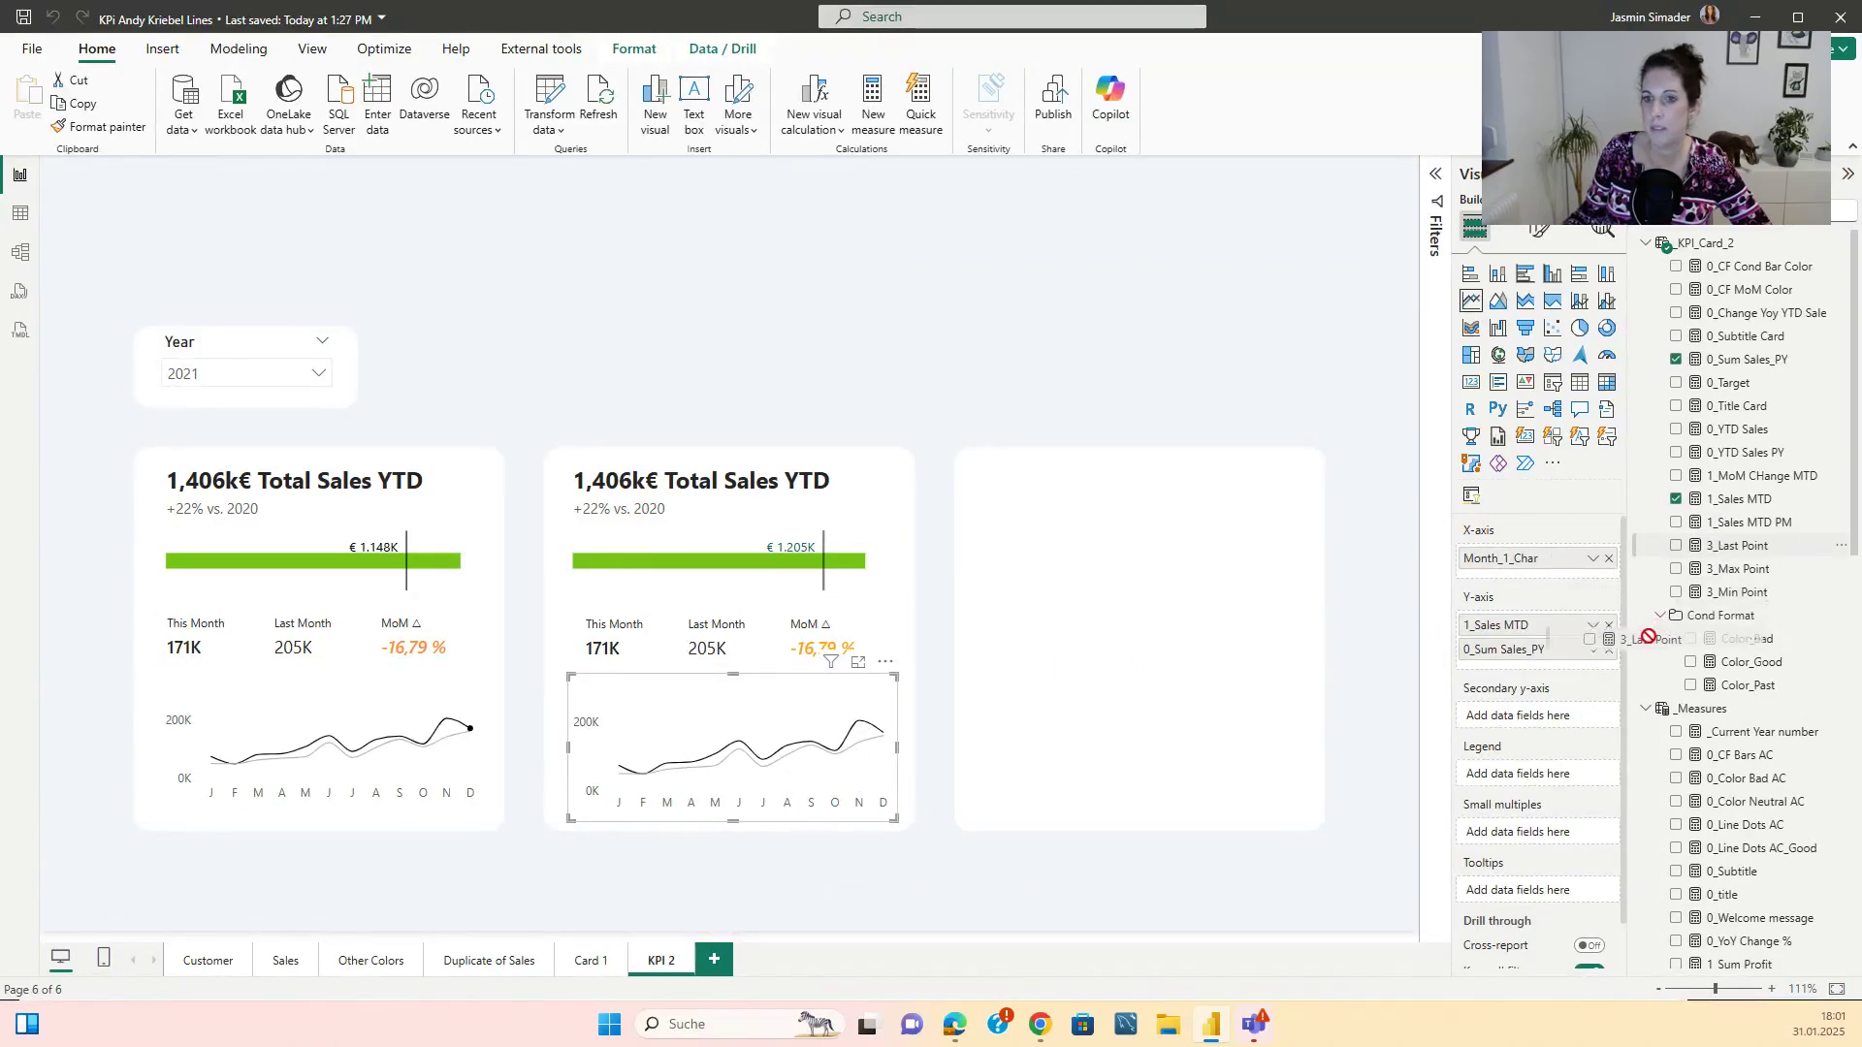
left_click_drag(1580, 669, 1580, 658)
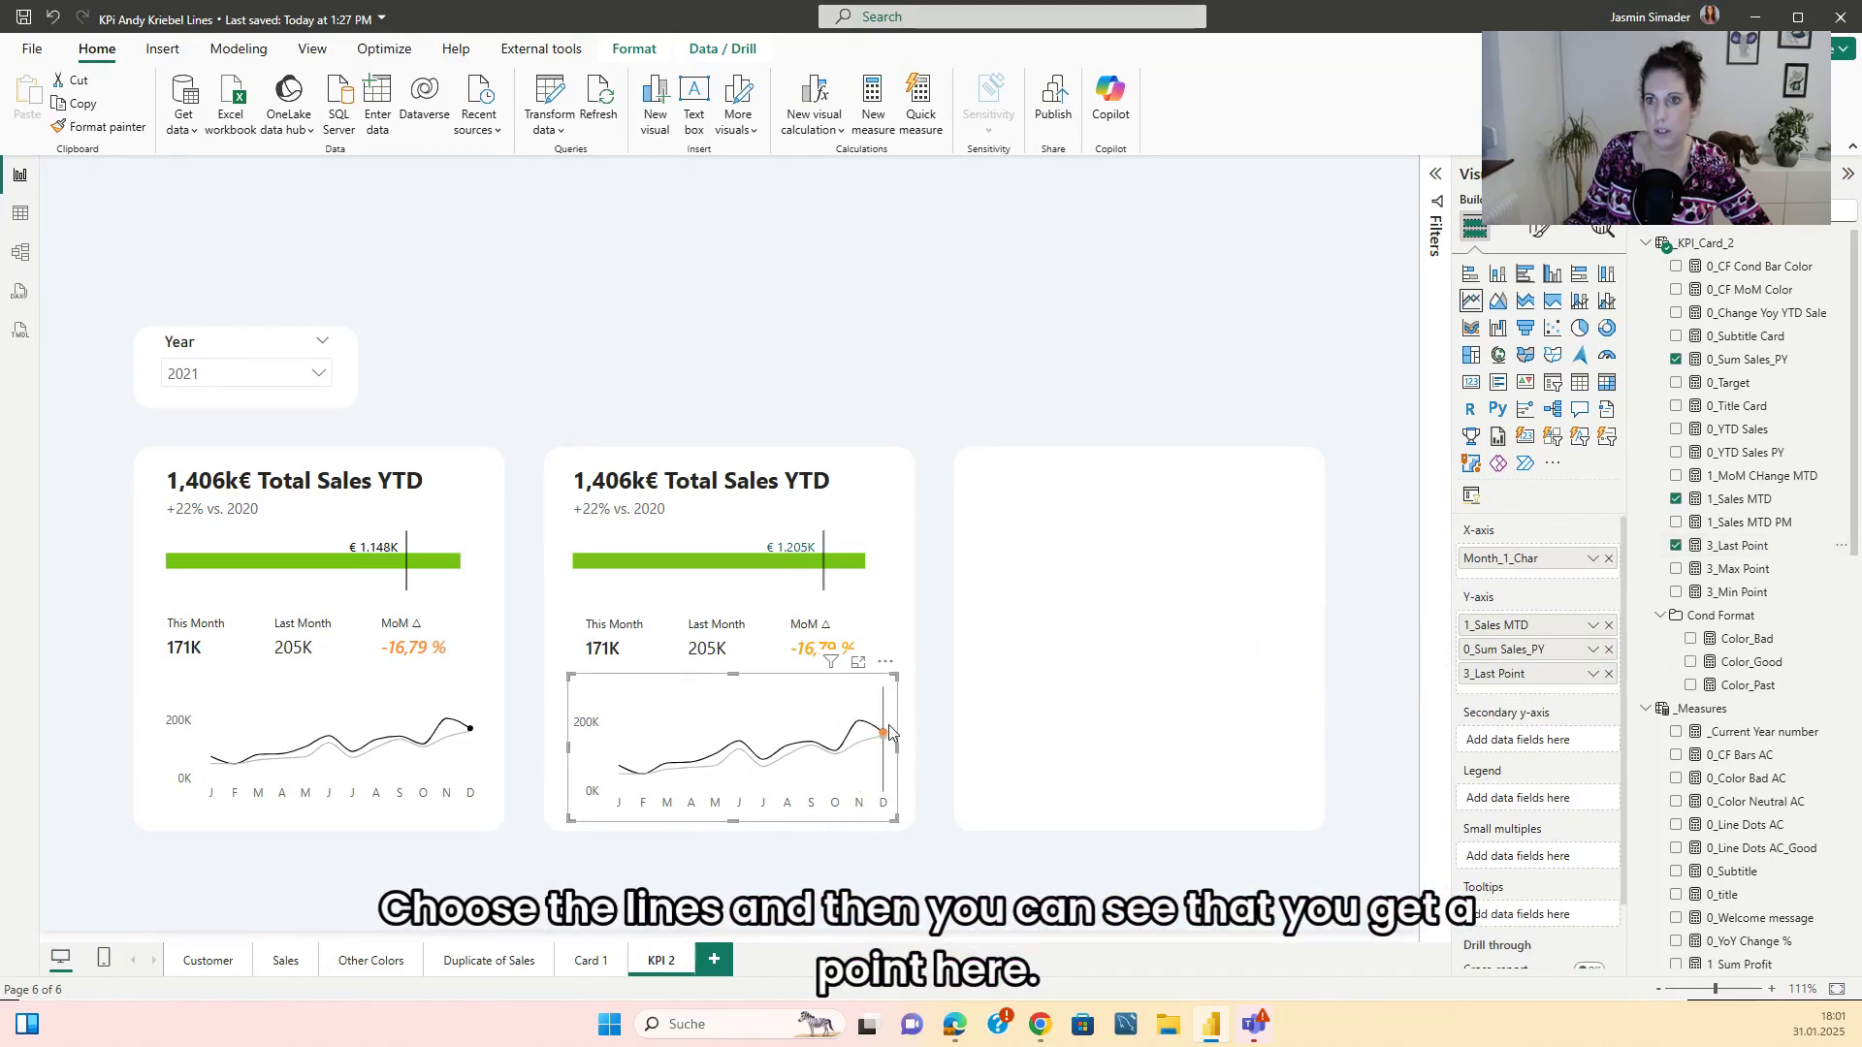
left_click(1539, 230)
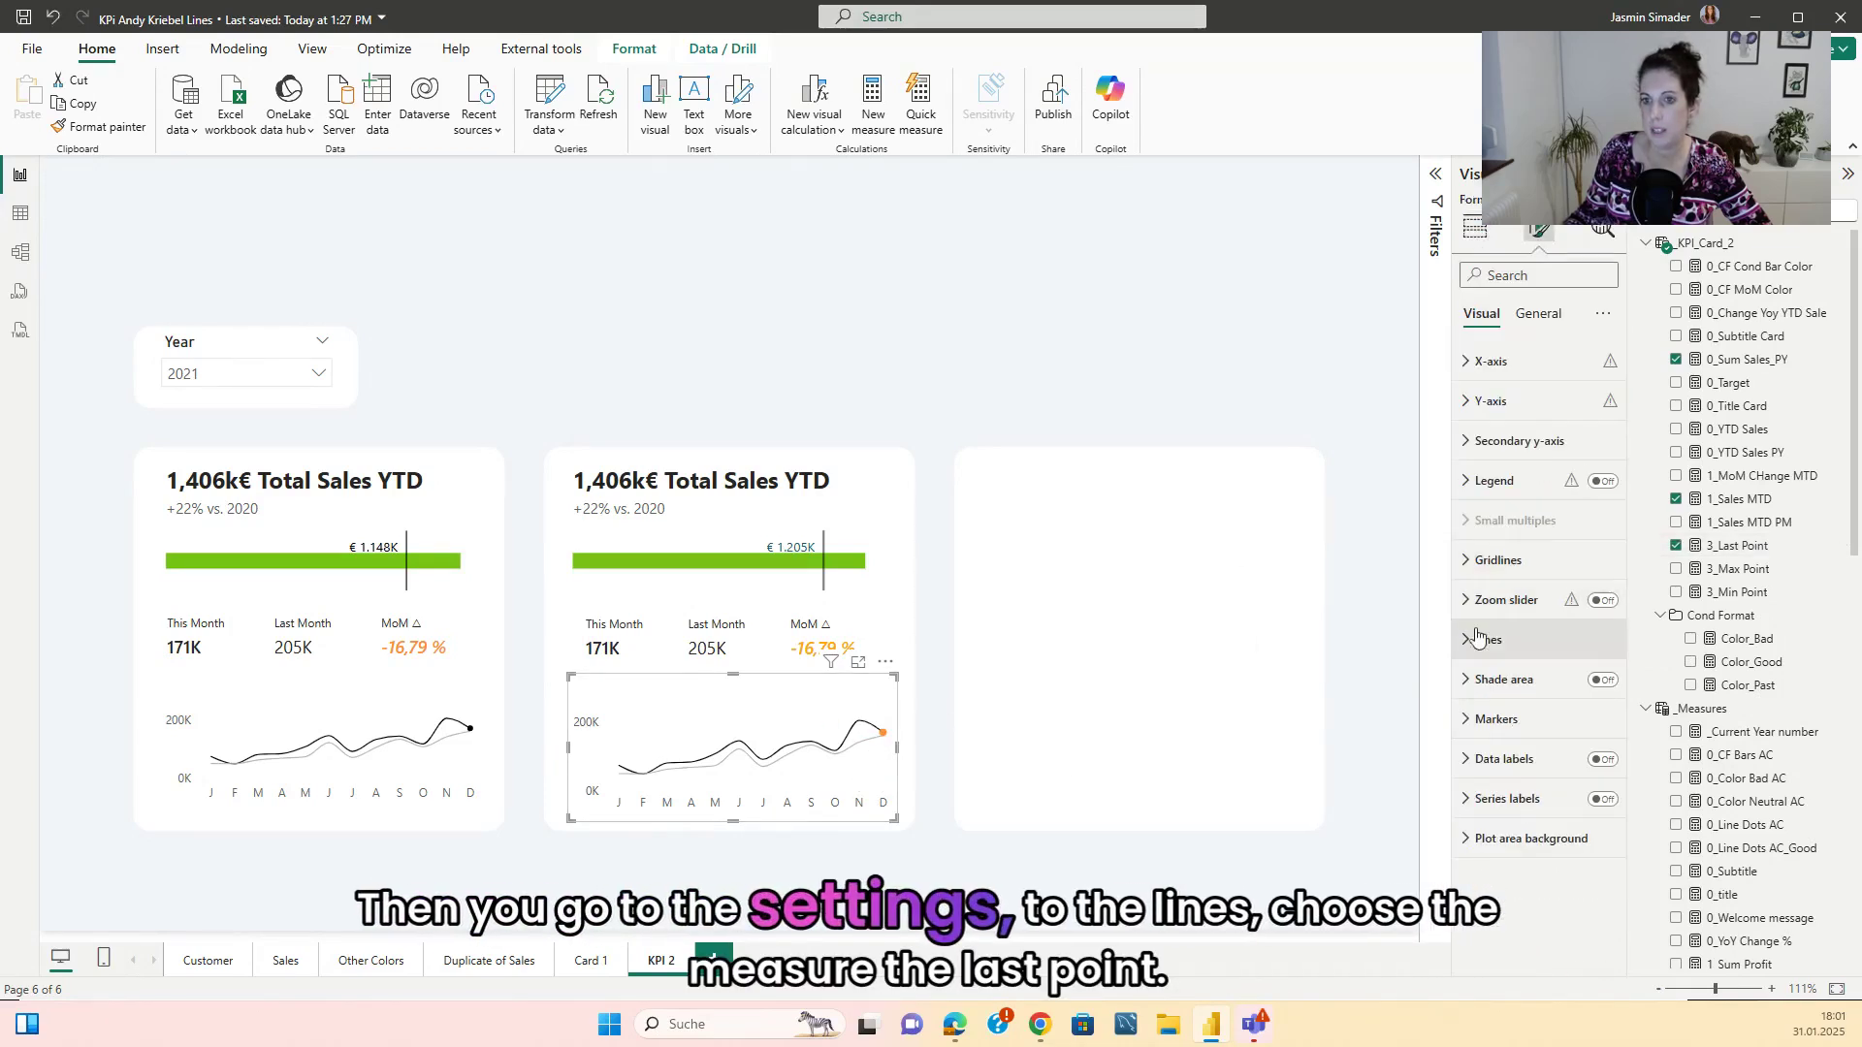
left_click(1481, 639)
scroll(1499, 582, "down", 4)
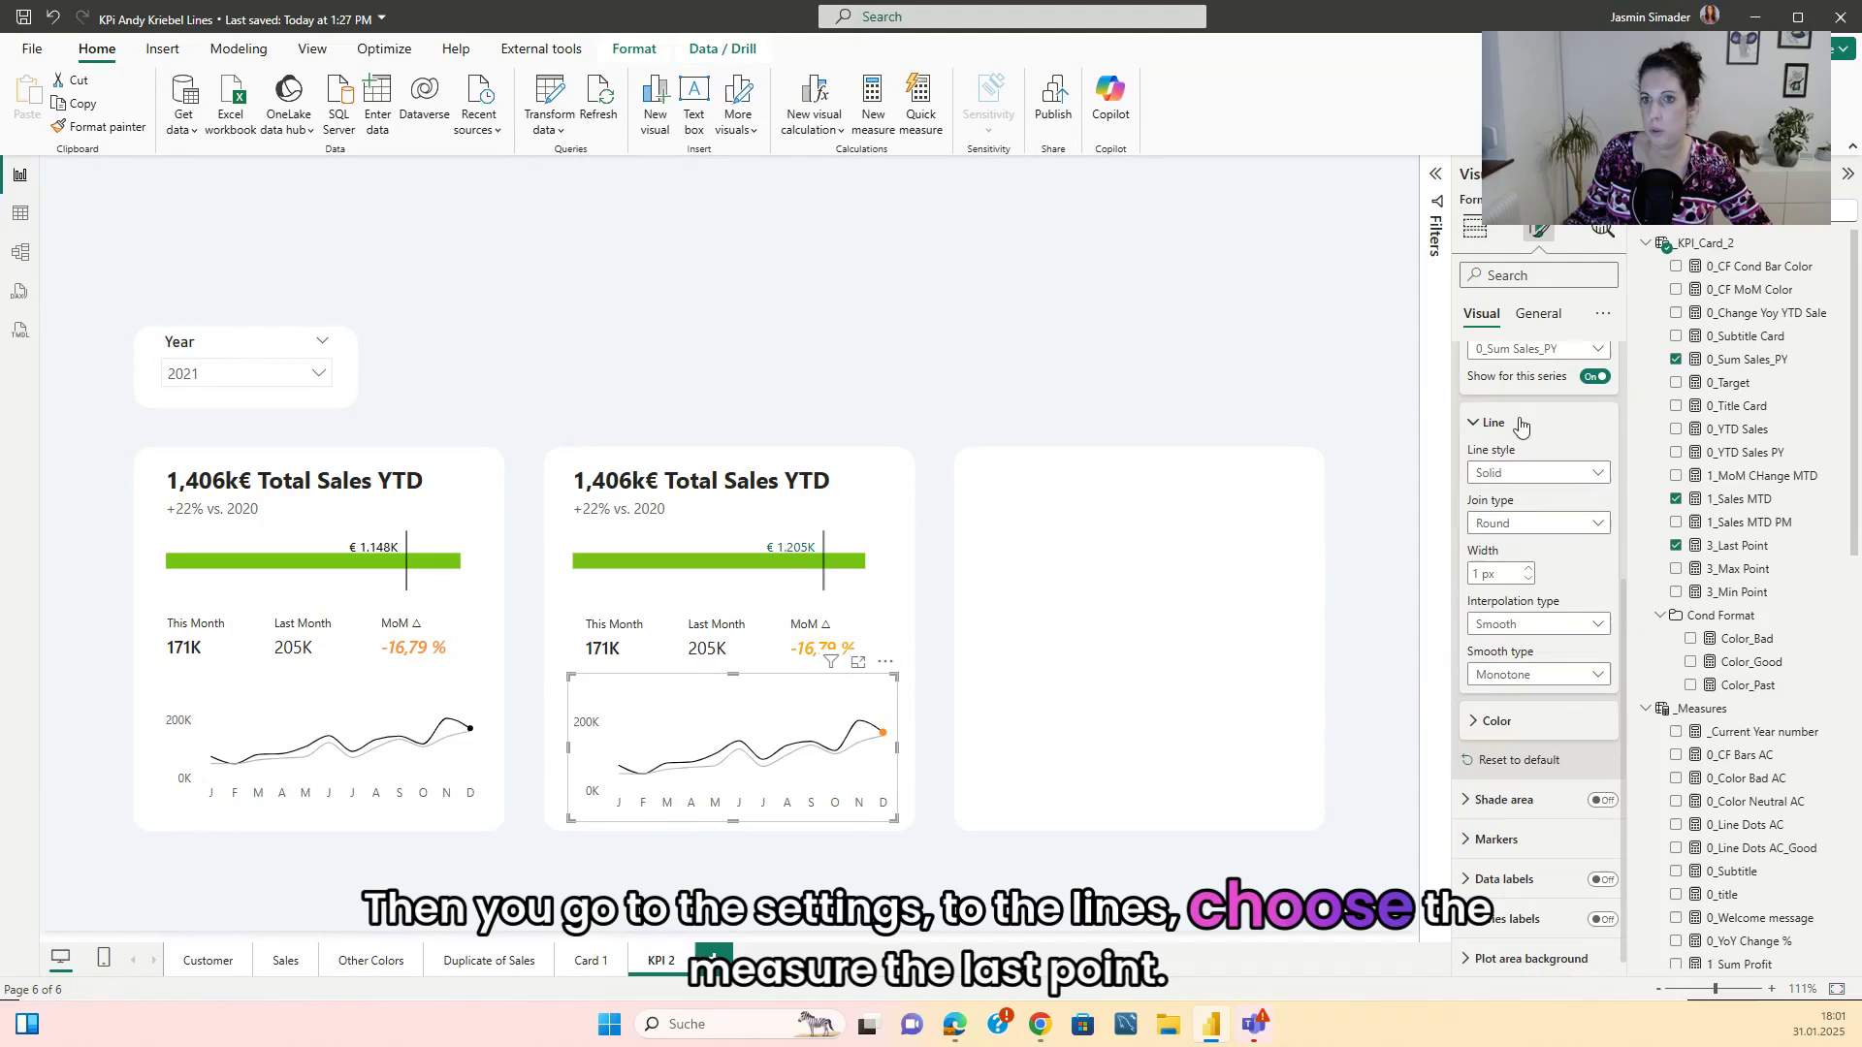
left_click(1517, 351)
left_click(1500, 444)
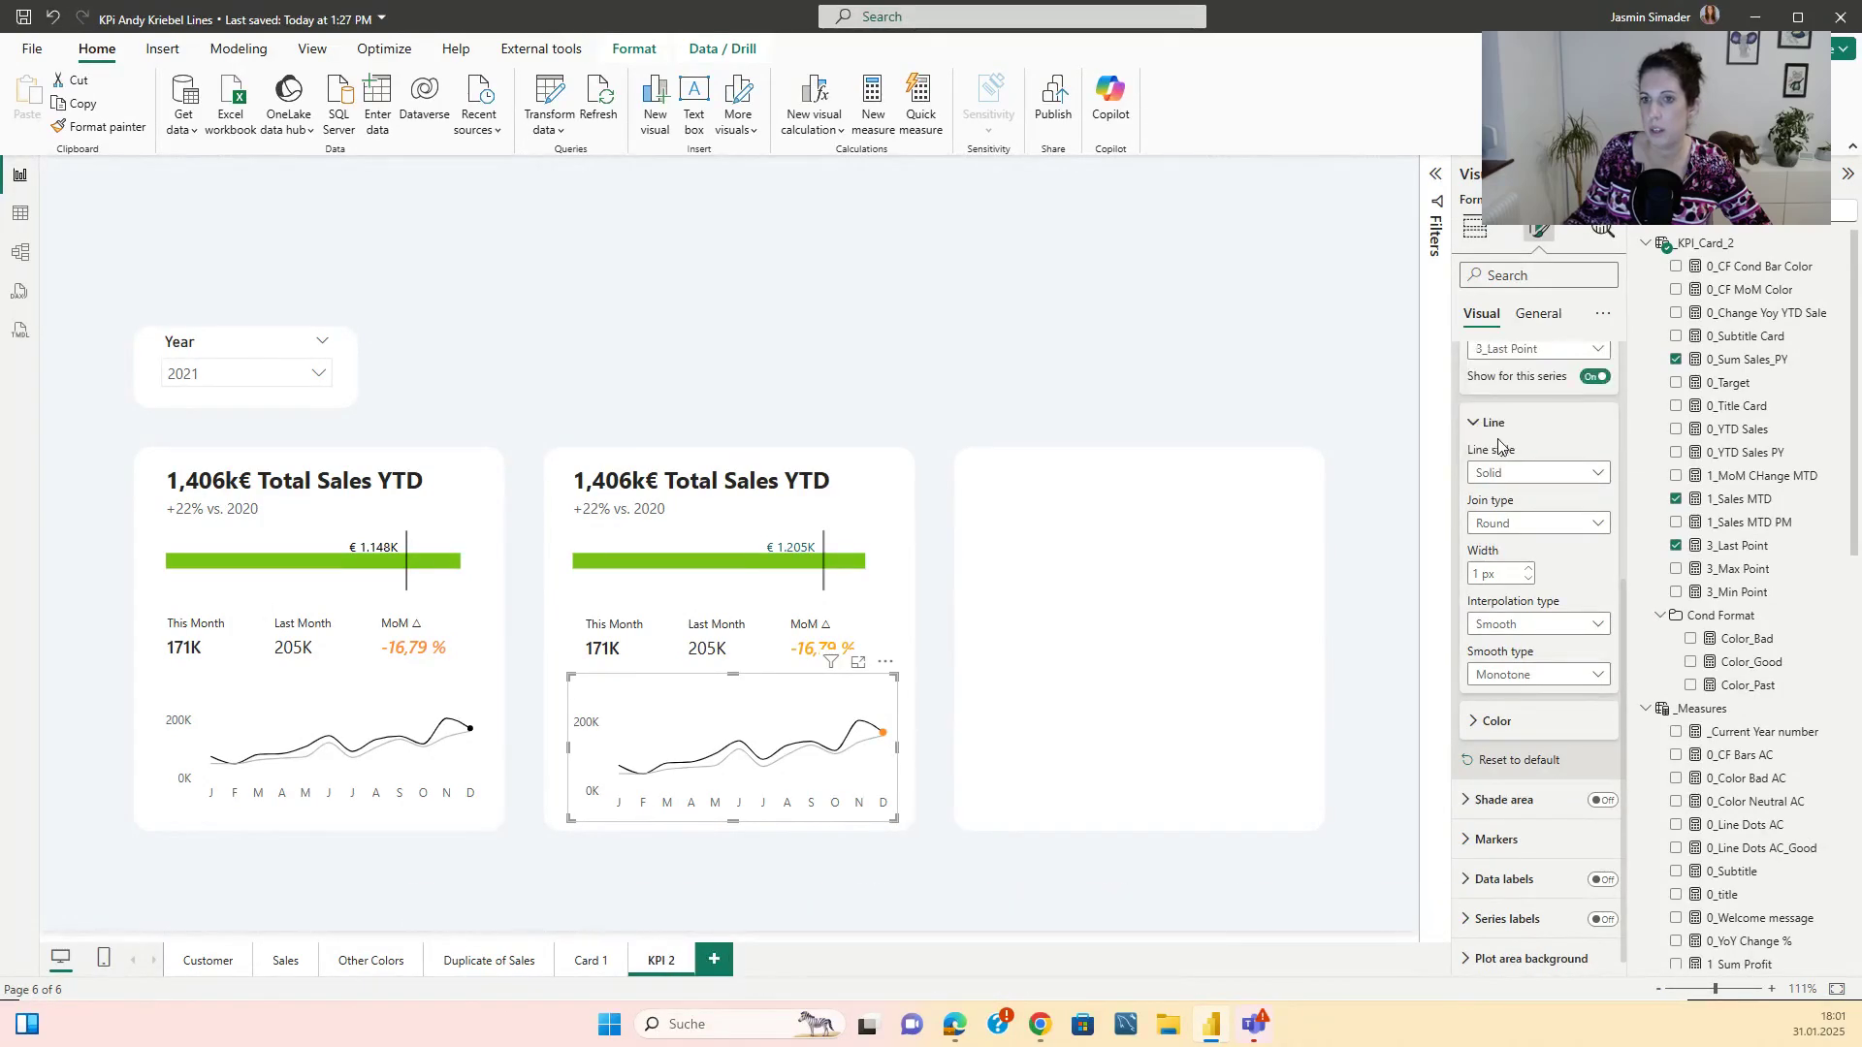
left_click(1531, 720)
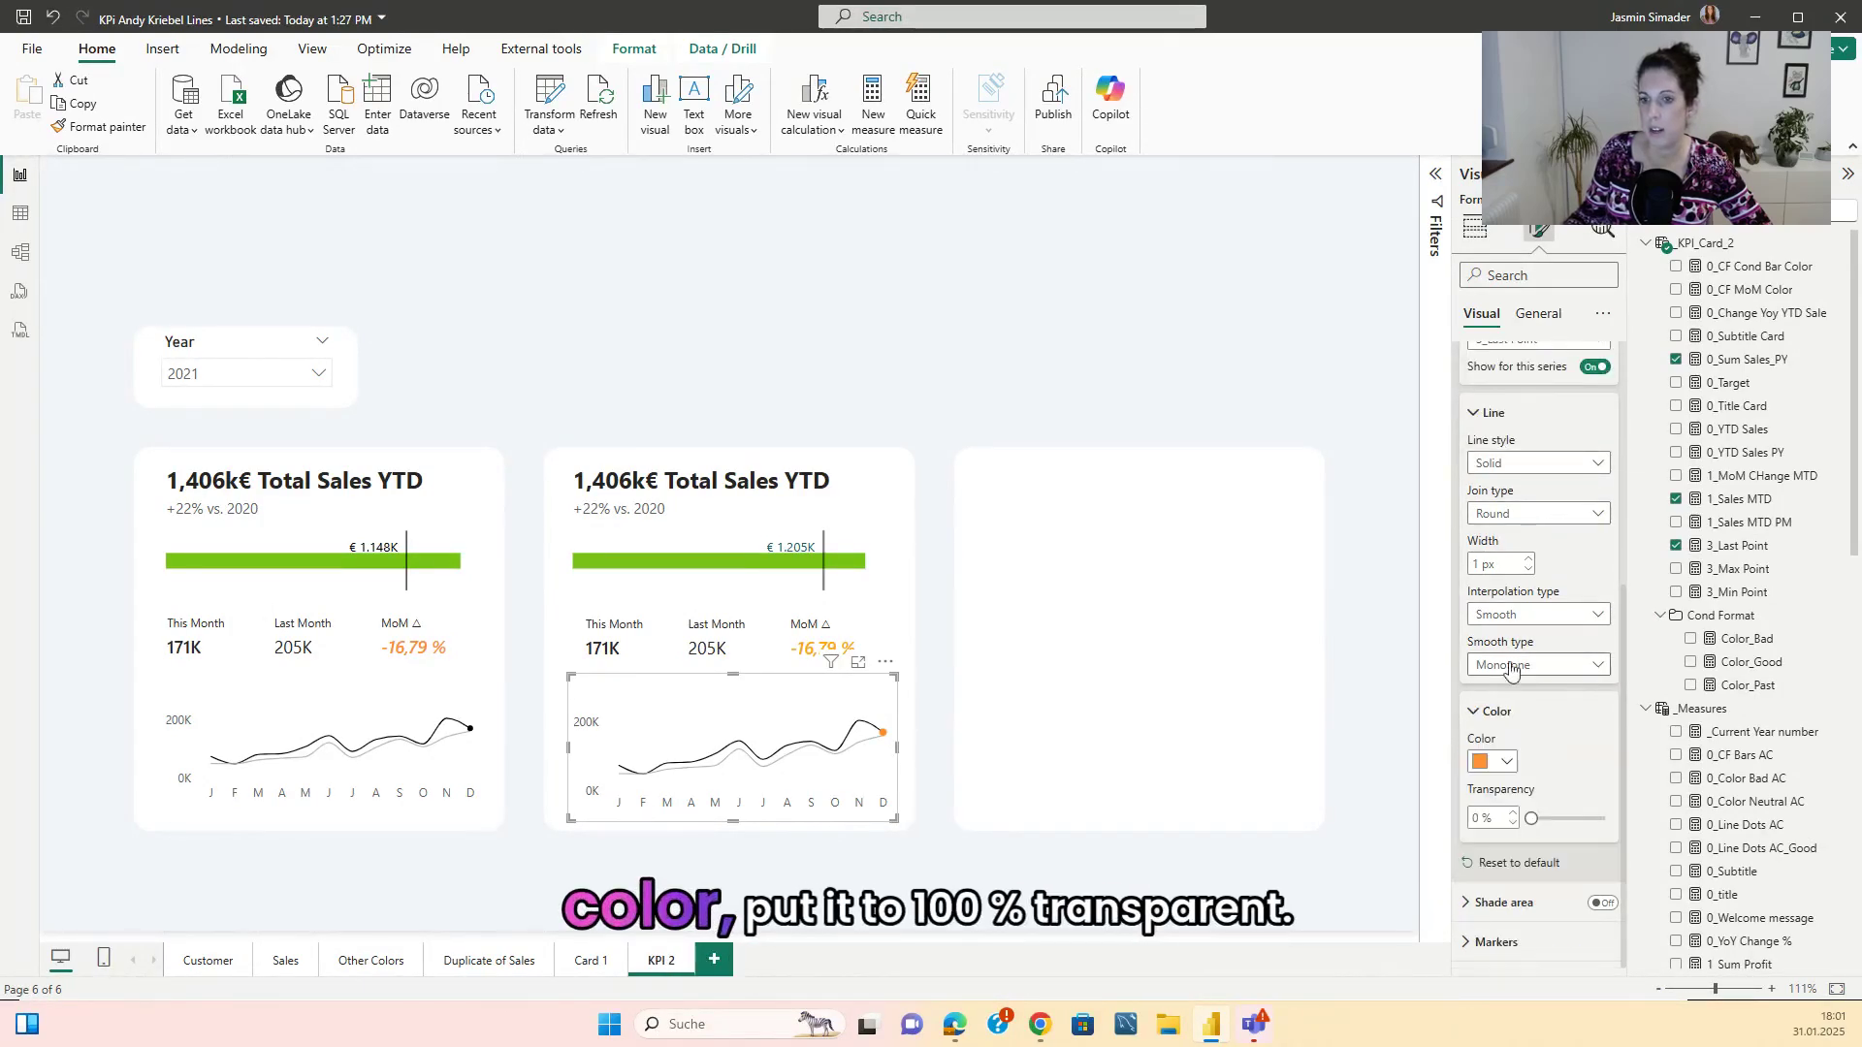
scroll(1535, 722, "down", 2)
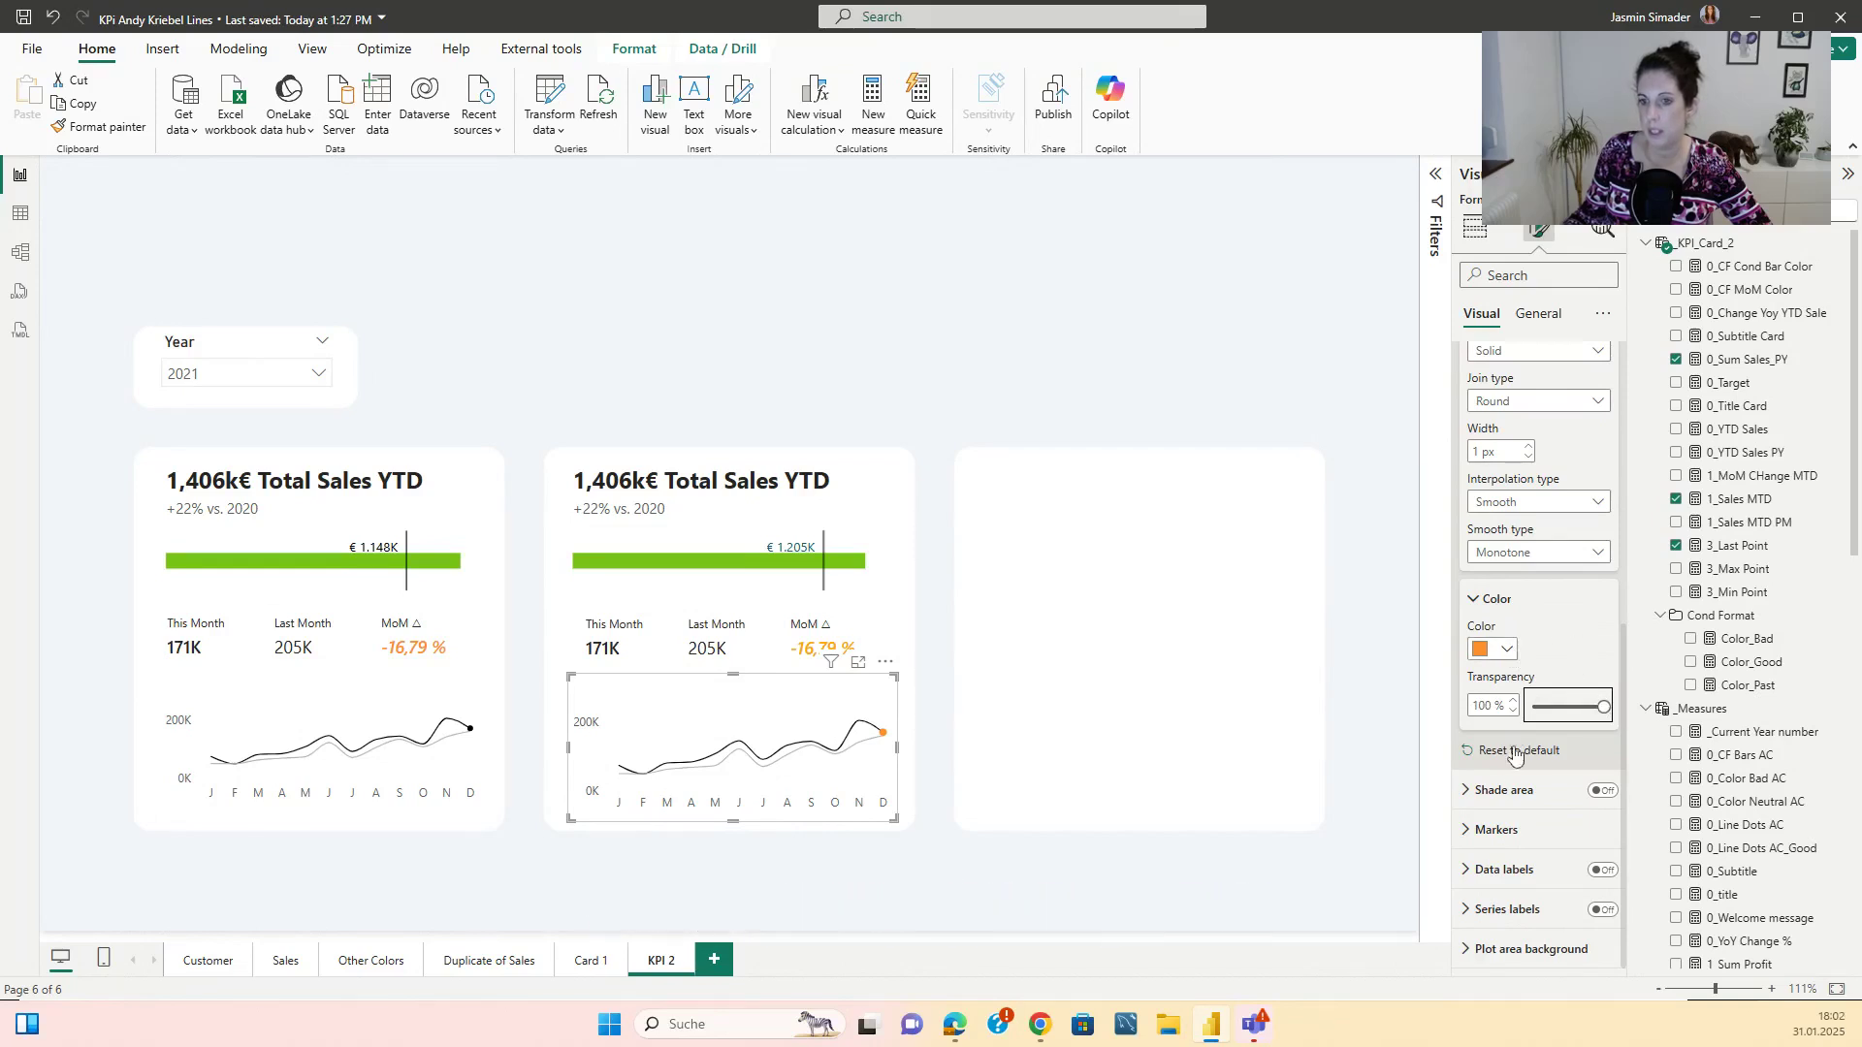
- Turn on markers for the line chart, but switch them off for the 1_Sales MTD and 0_Sum Sales_PY series
left_click(1503, 830)
scroll(1547, 656, "down", 3)
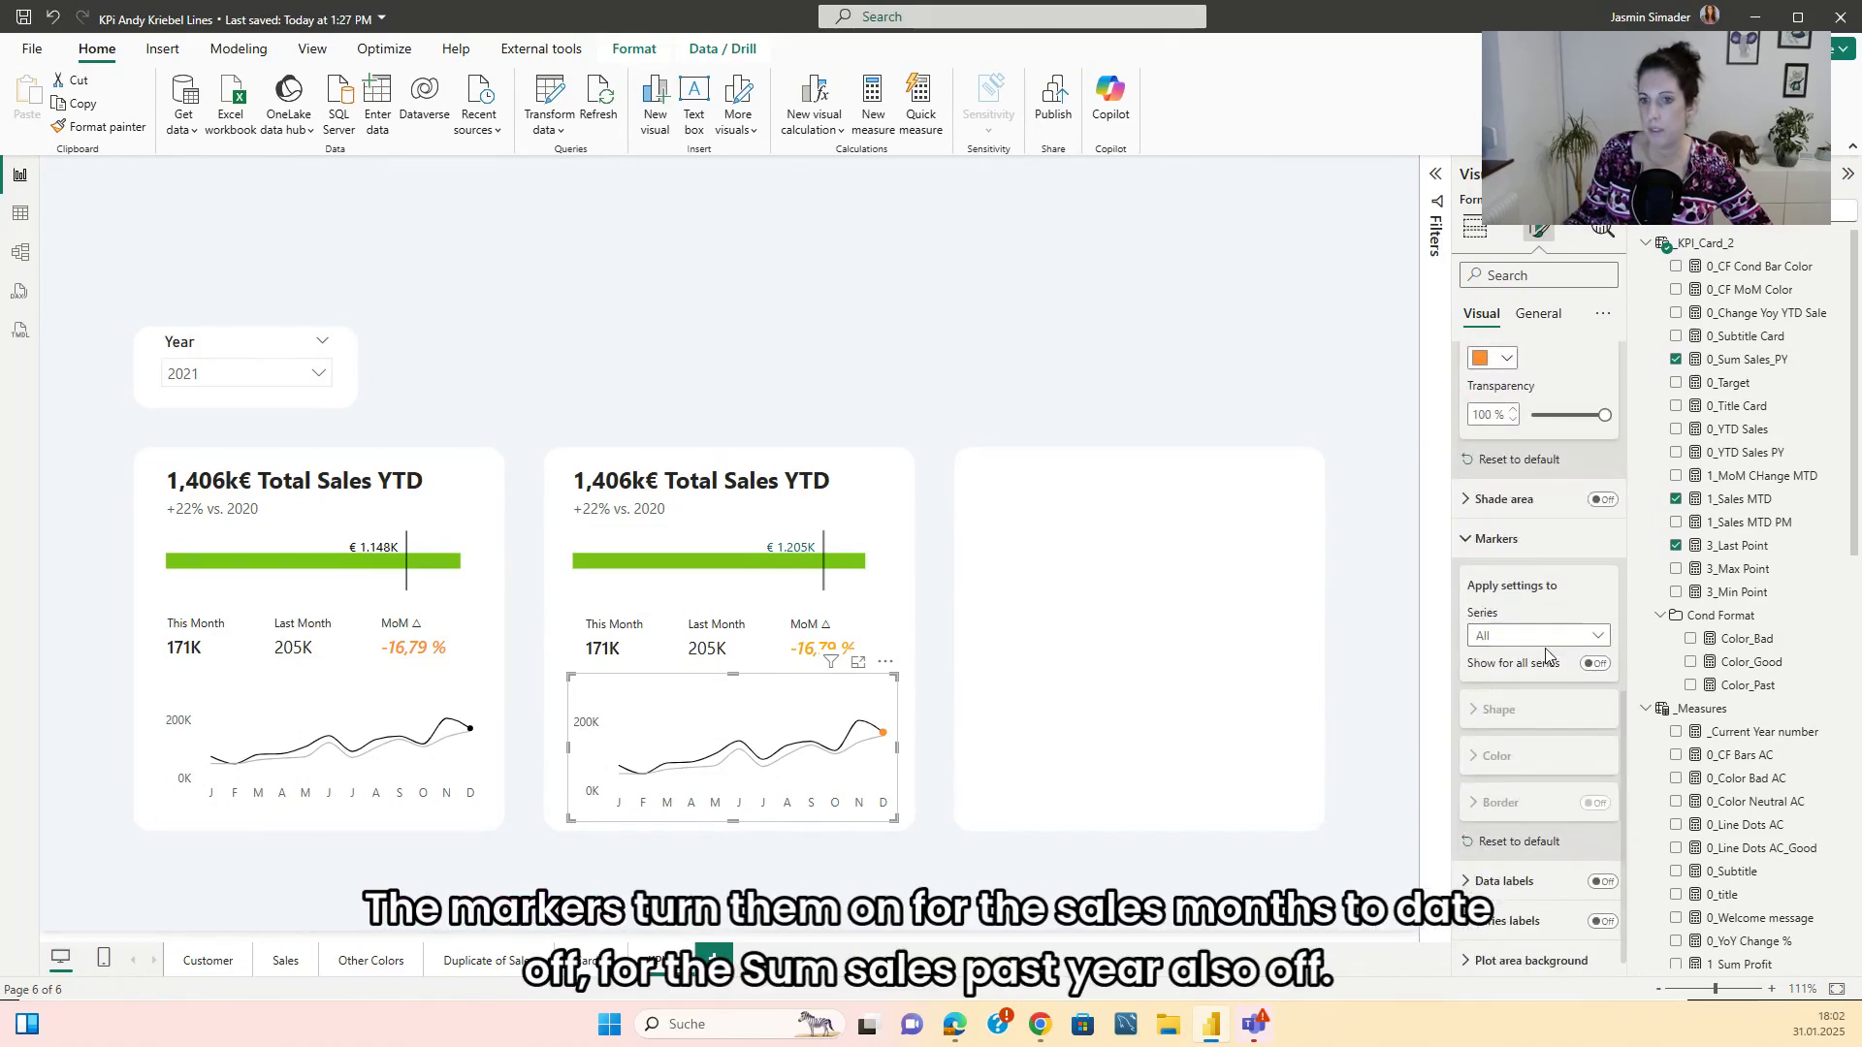
left_click(1596, 666)
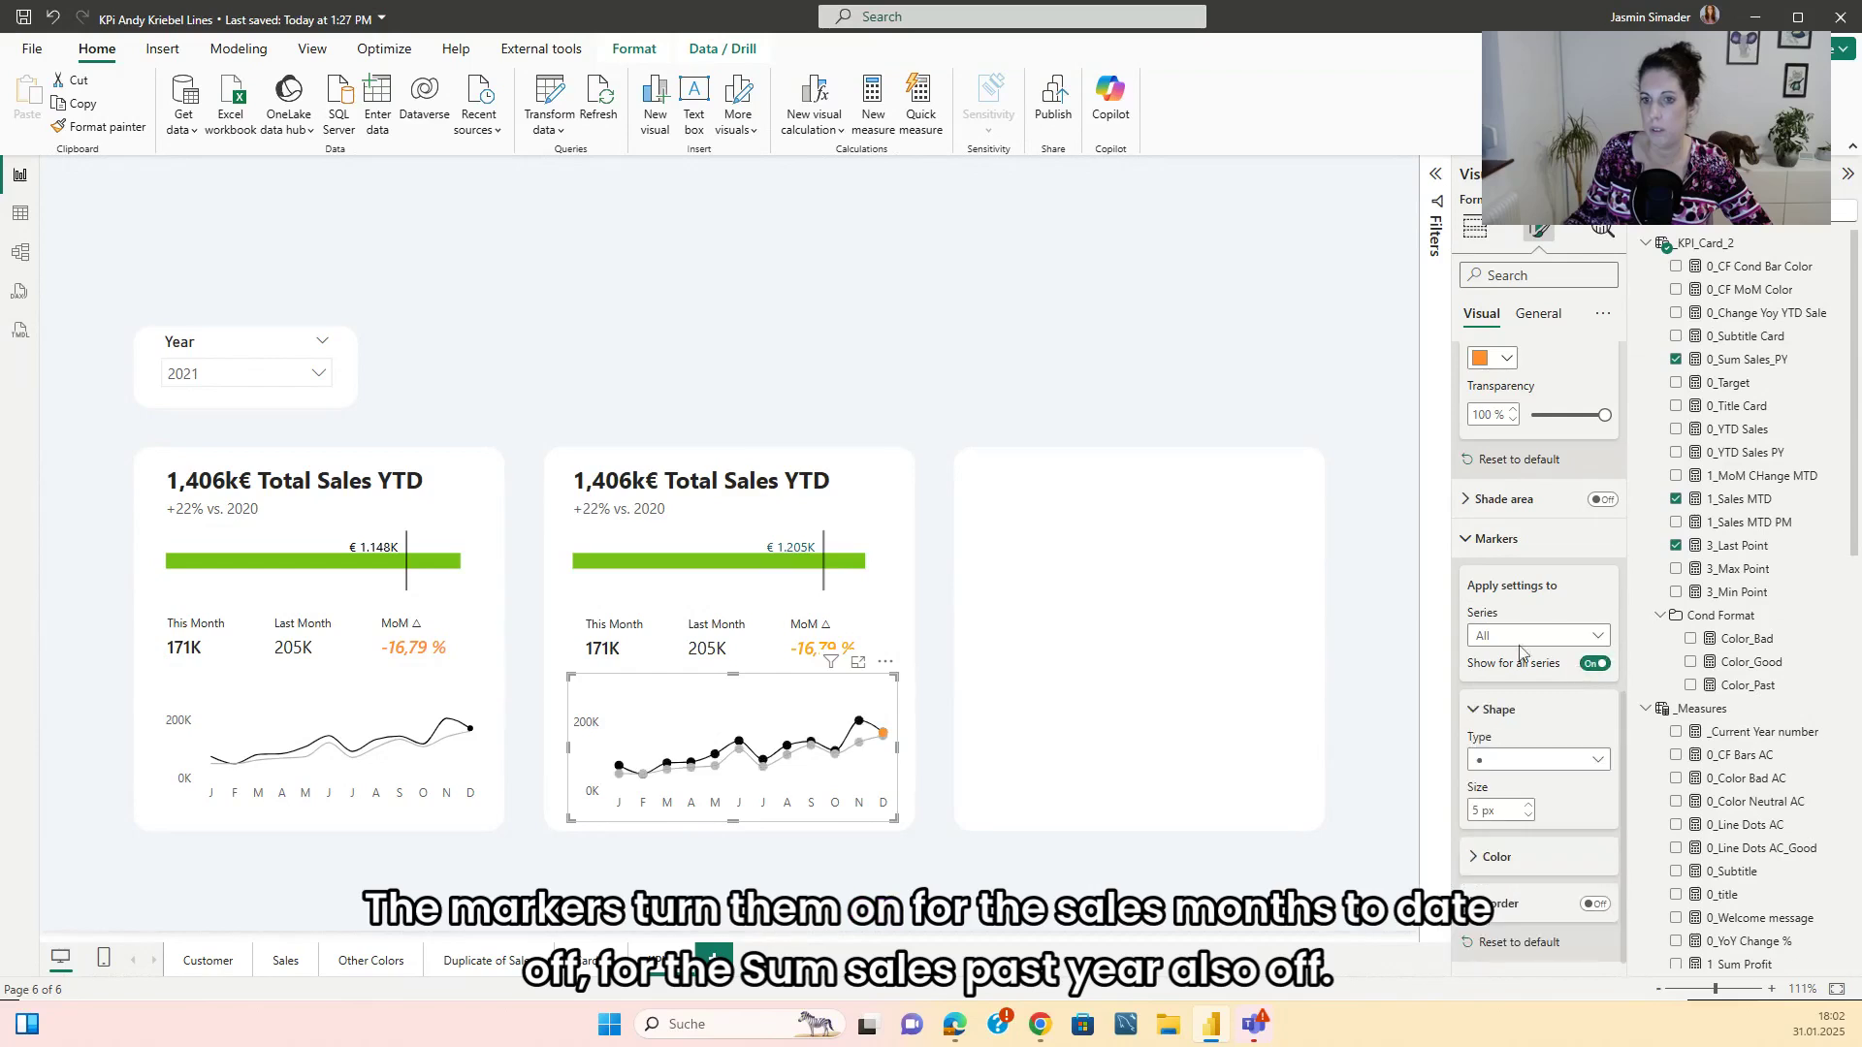
left_click(1538, 636)
left_click(1507, 683)
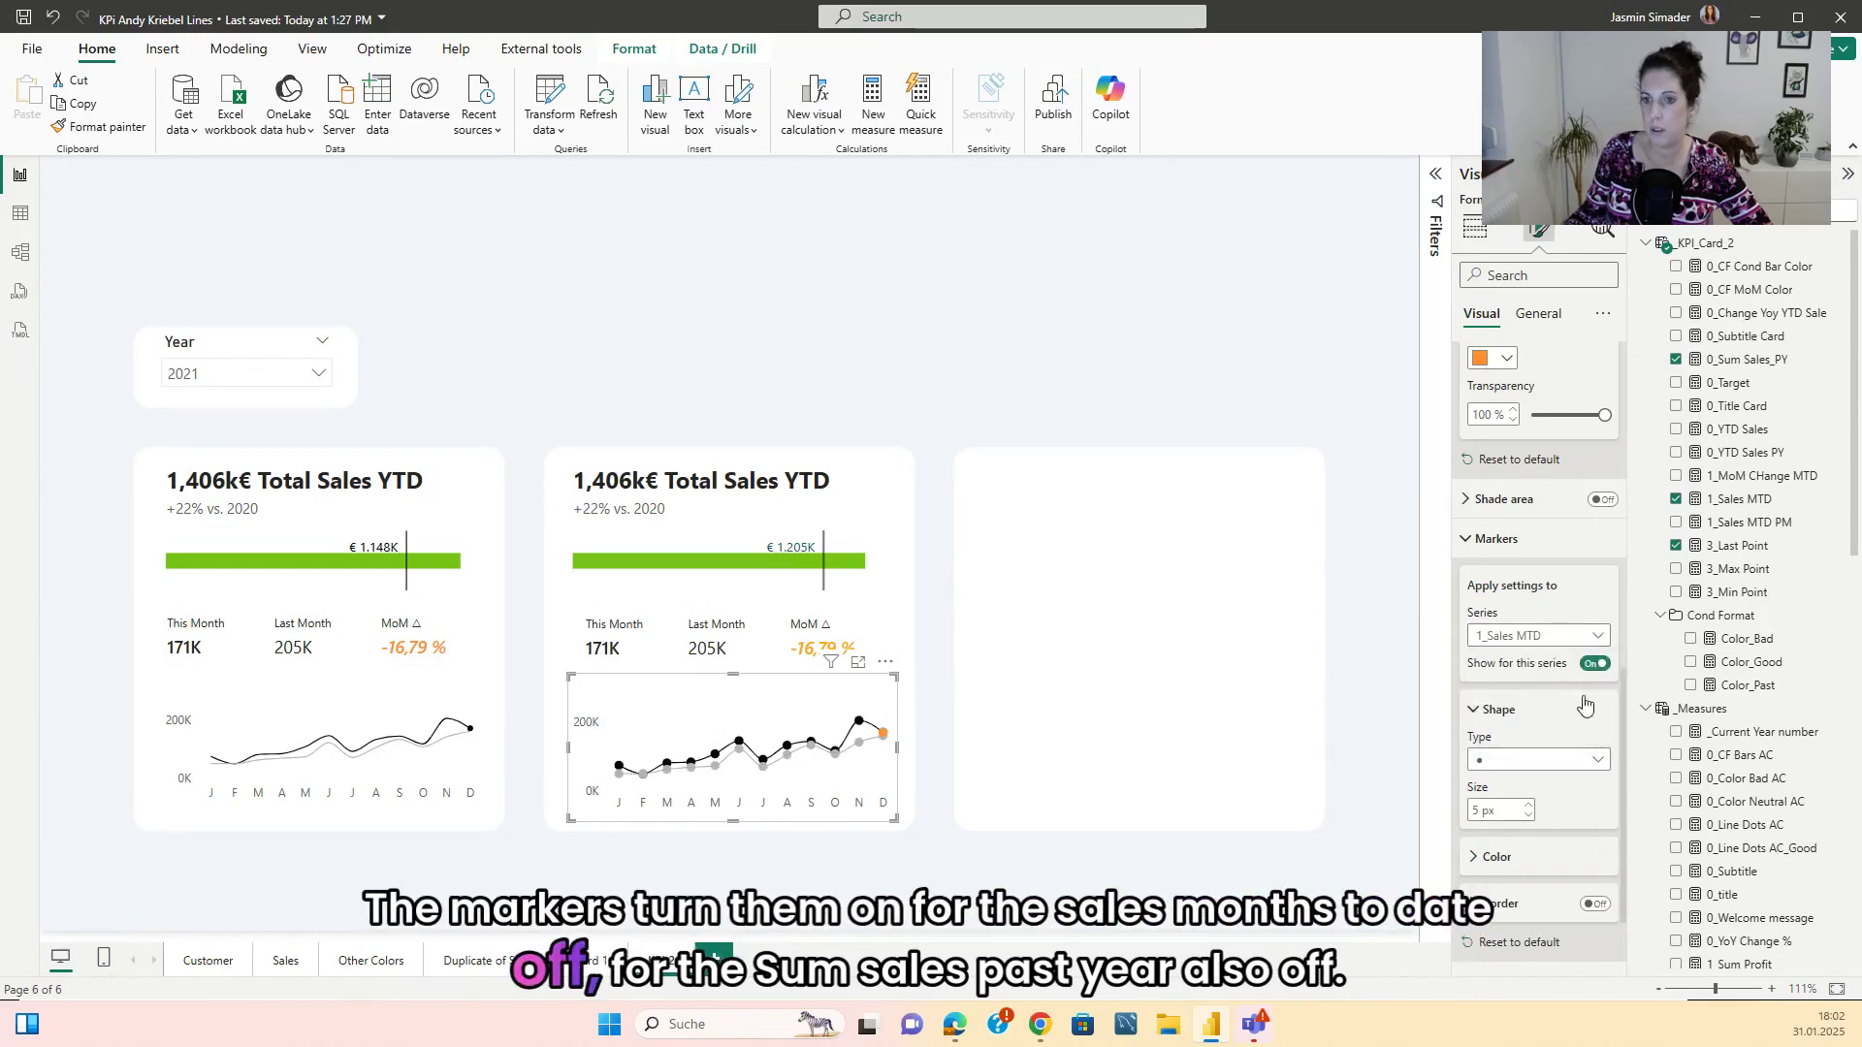
left_click(1595, 660)
left_click(1542, 636)
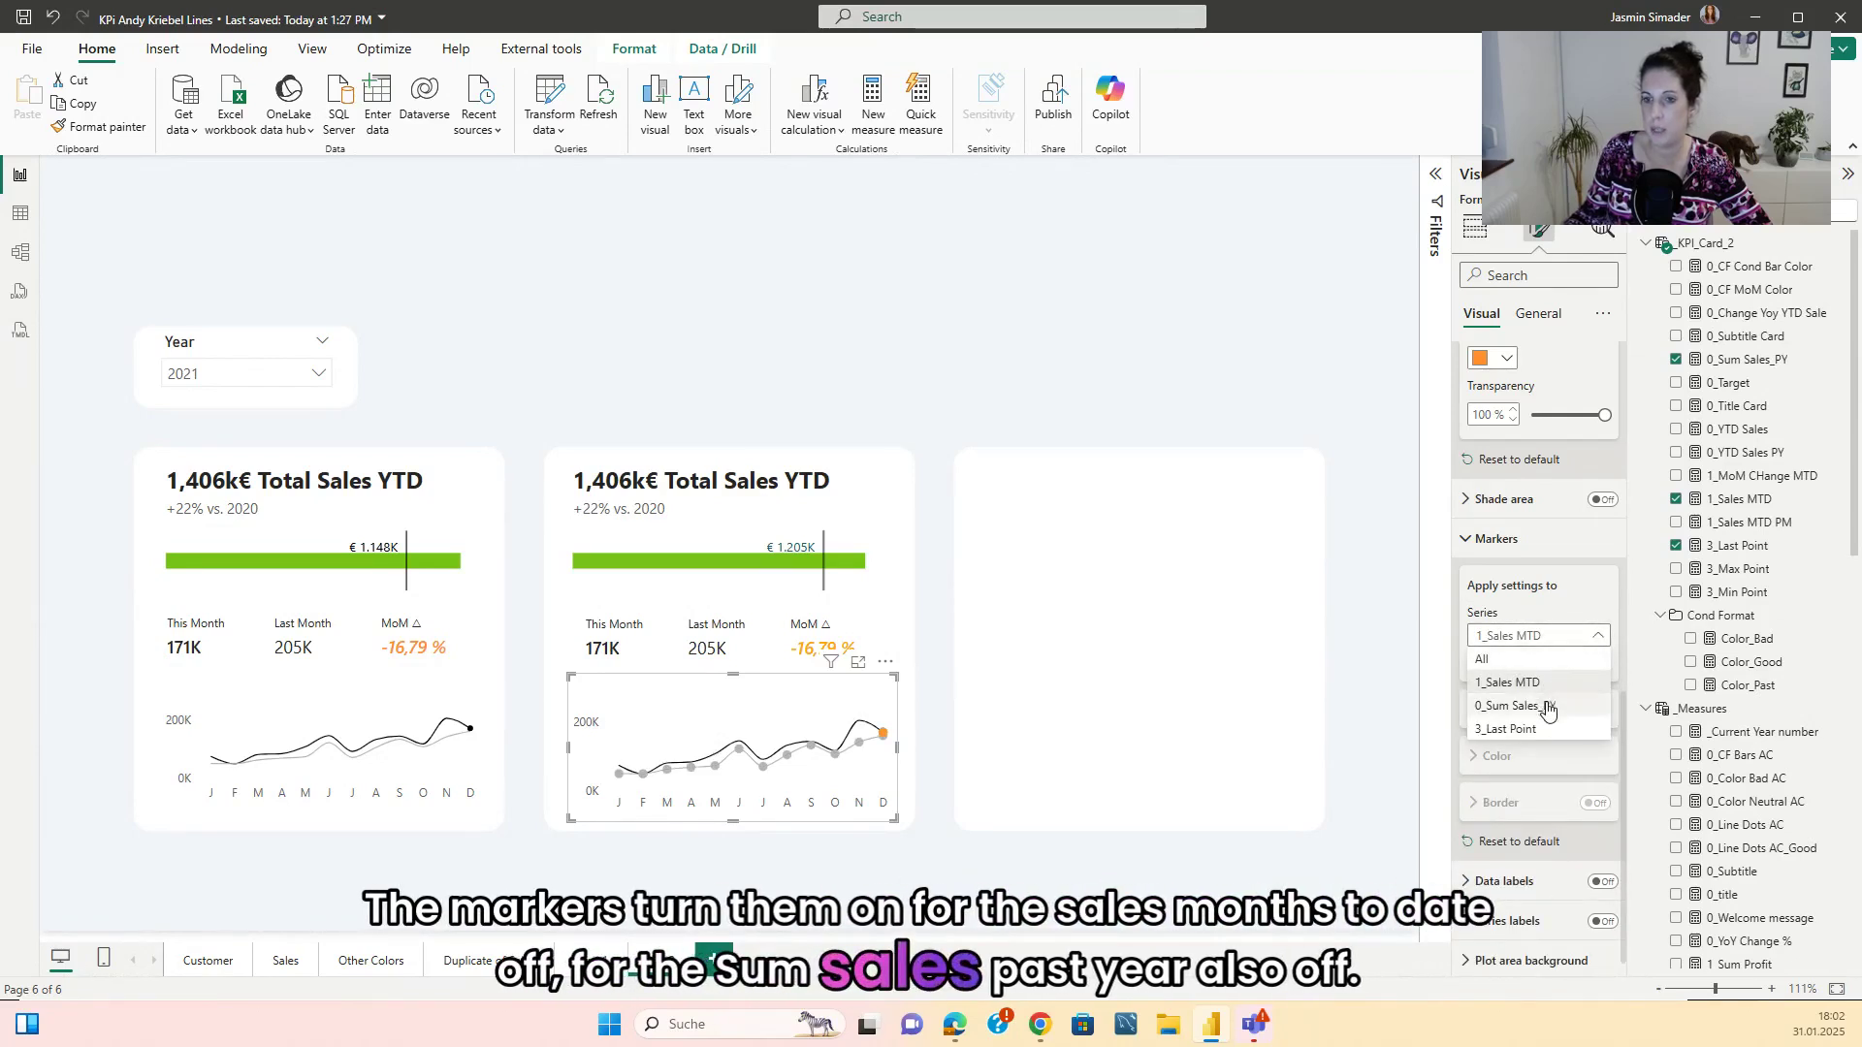
left_click(1542, 706)
left_click(1596, 666)
scroll(1591, 621, "down", 1)
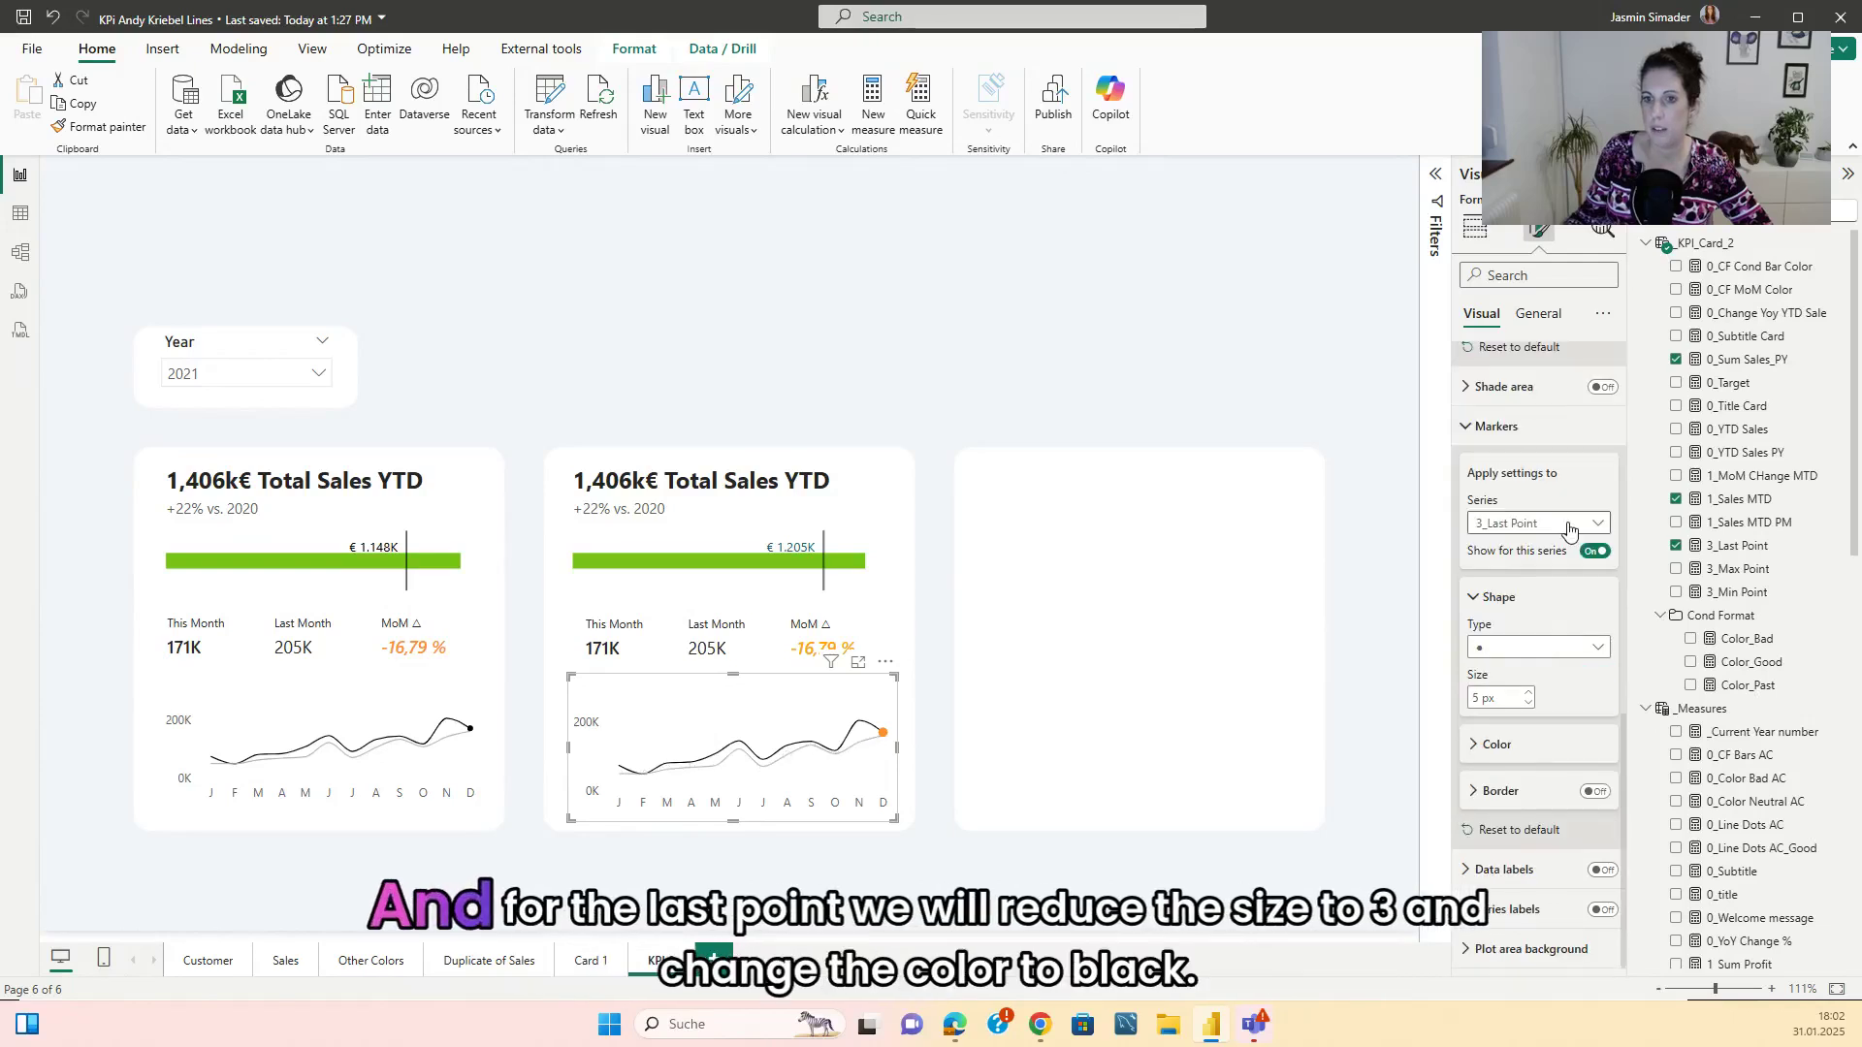
- Set the 3_Last Point series' marker size to 3 px and its marker color to black
left_click(1539, 524)
left_click(1538, 567)
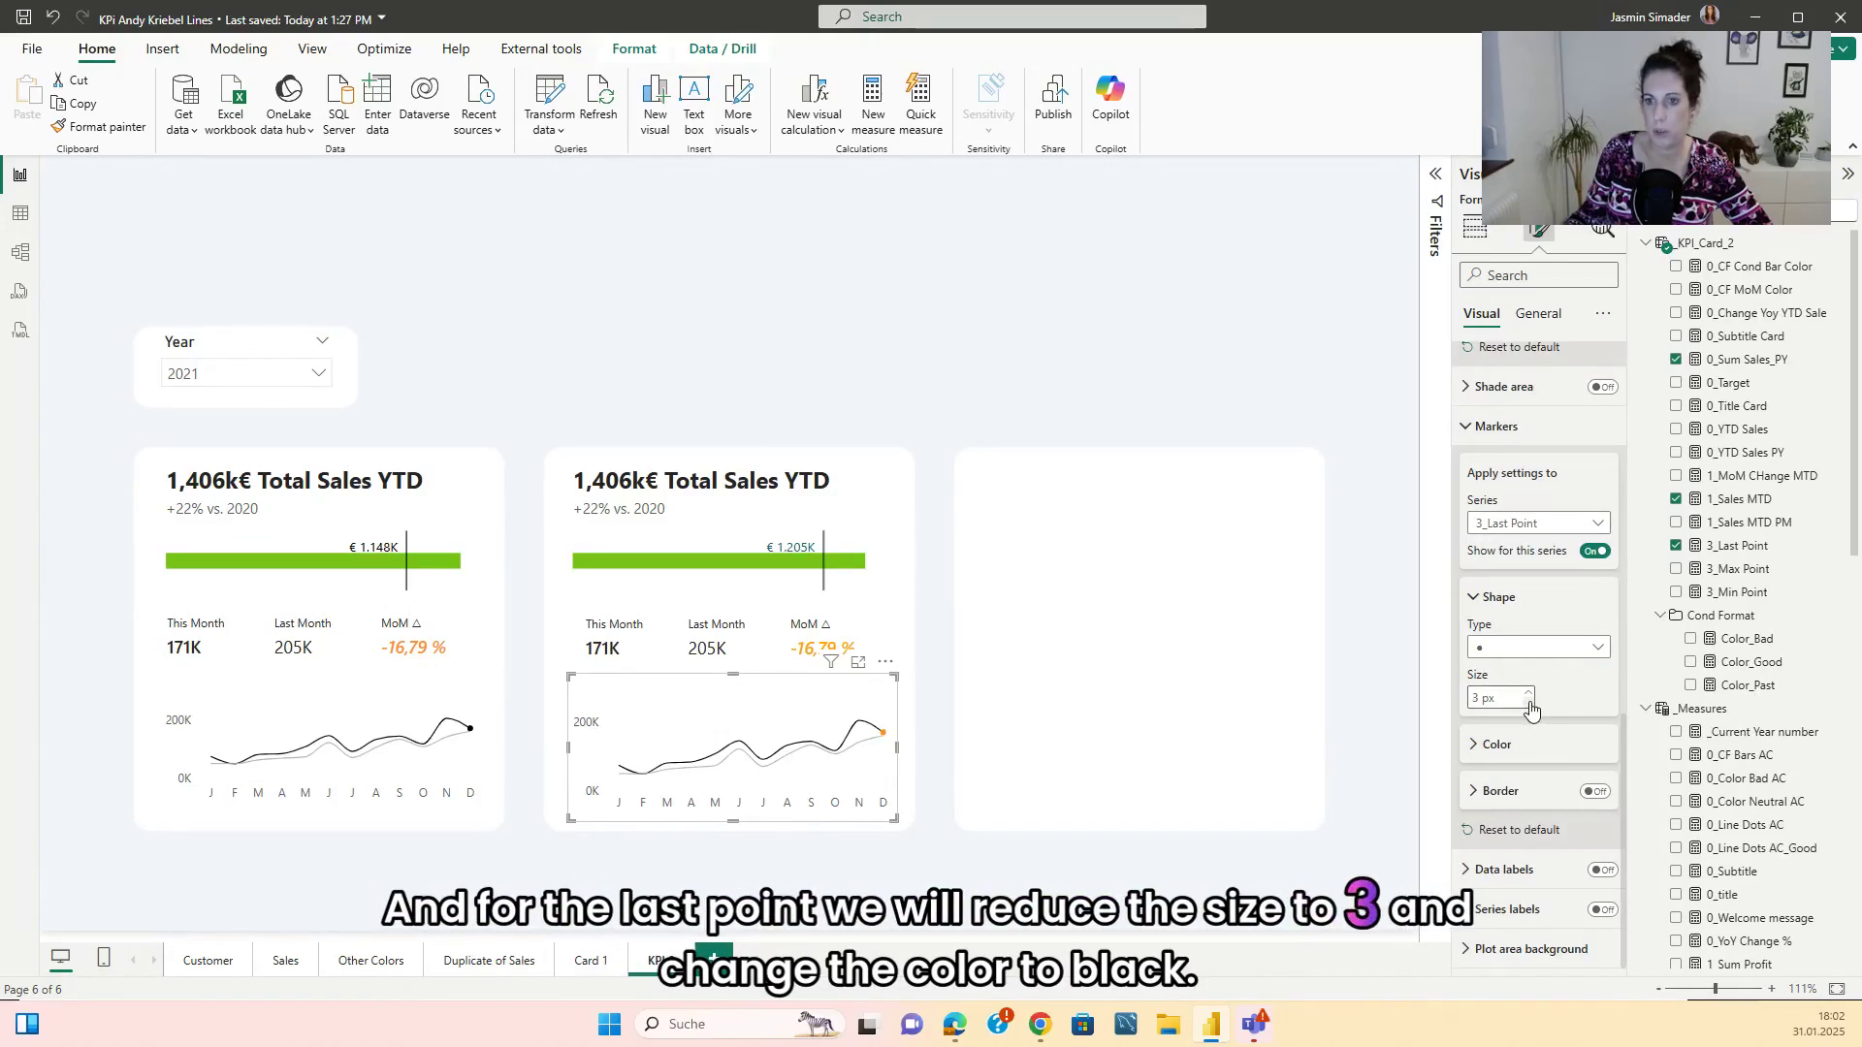
left_click(1476, 747)
left_click(1507, 793)
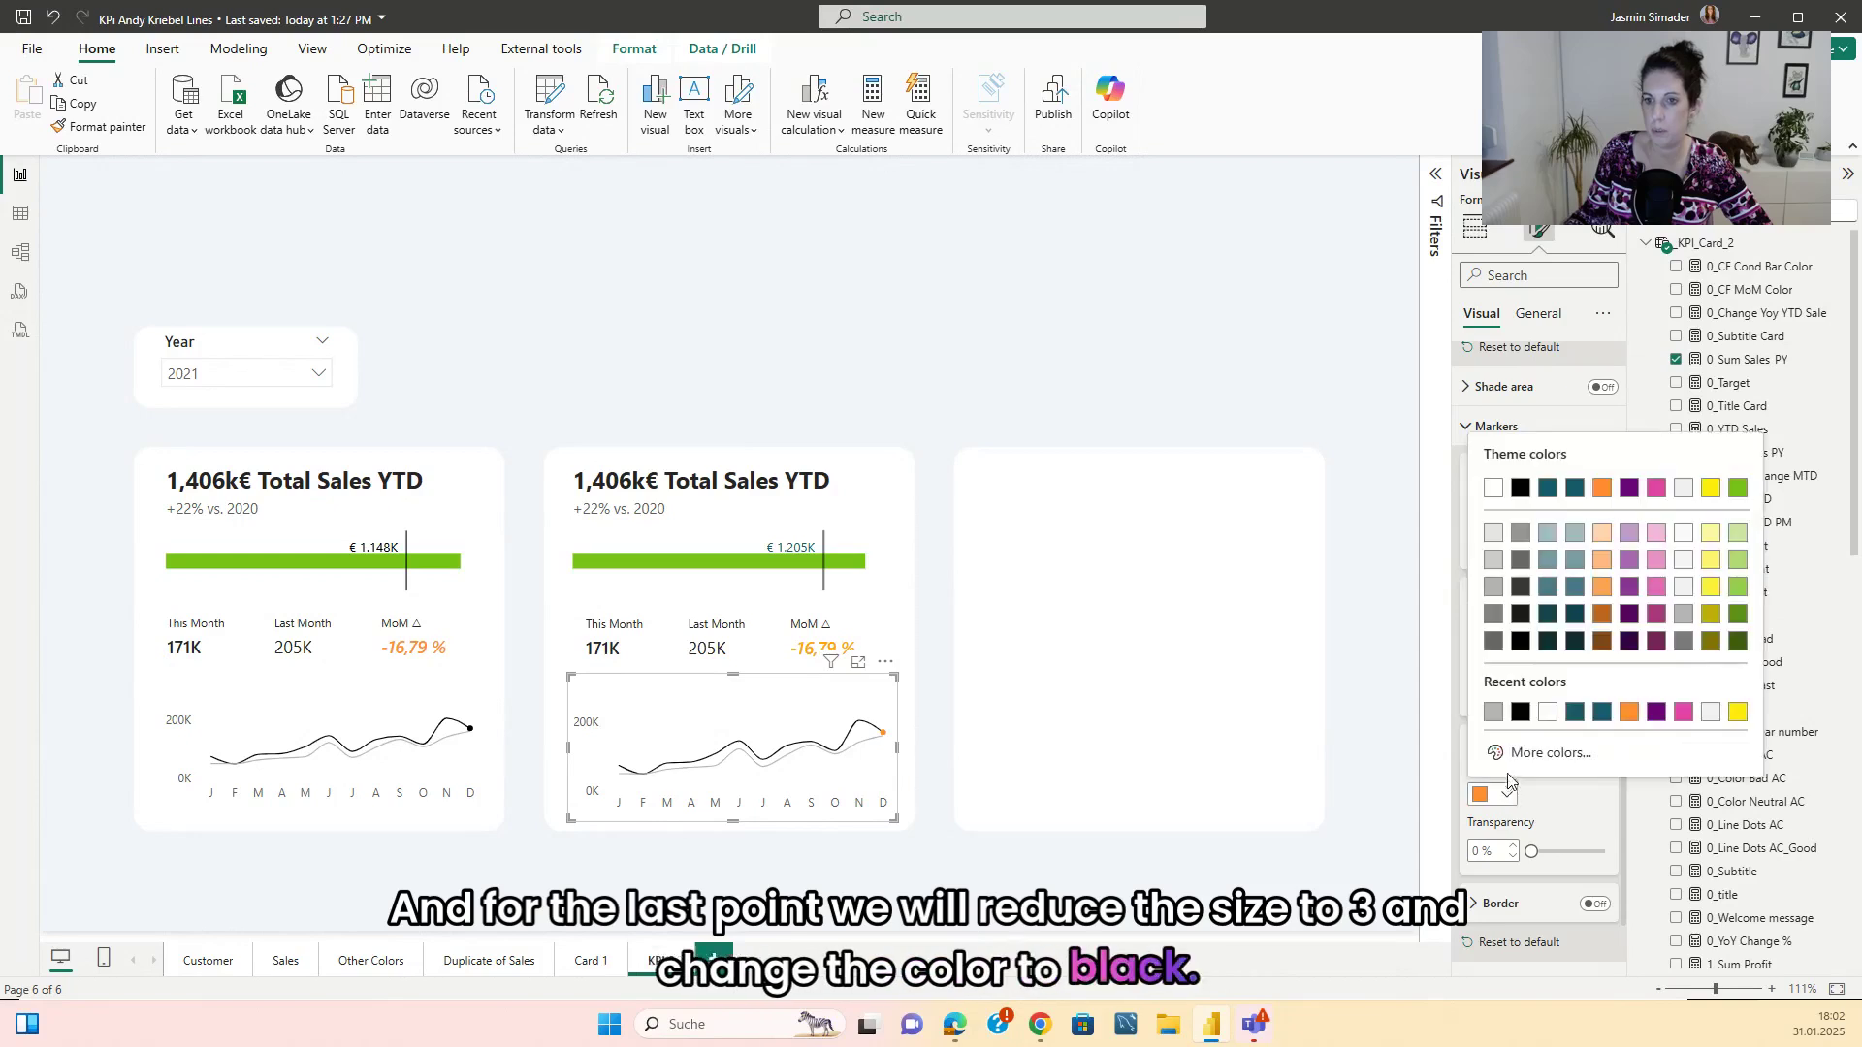
left_click(1521, 713)
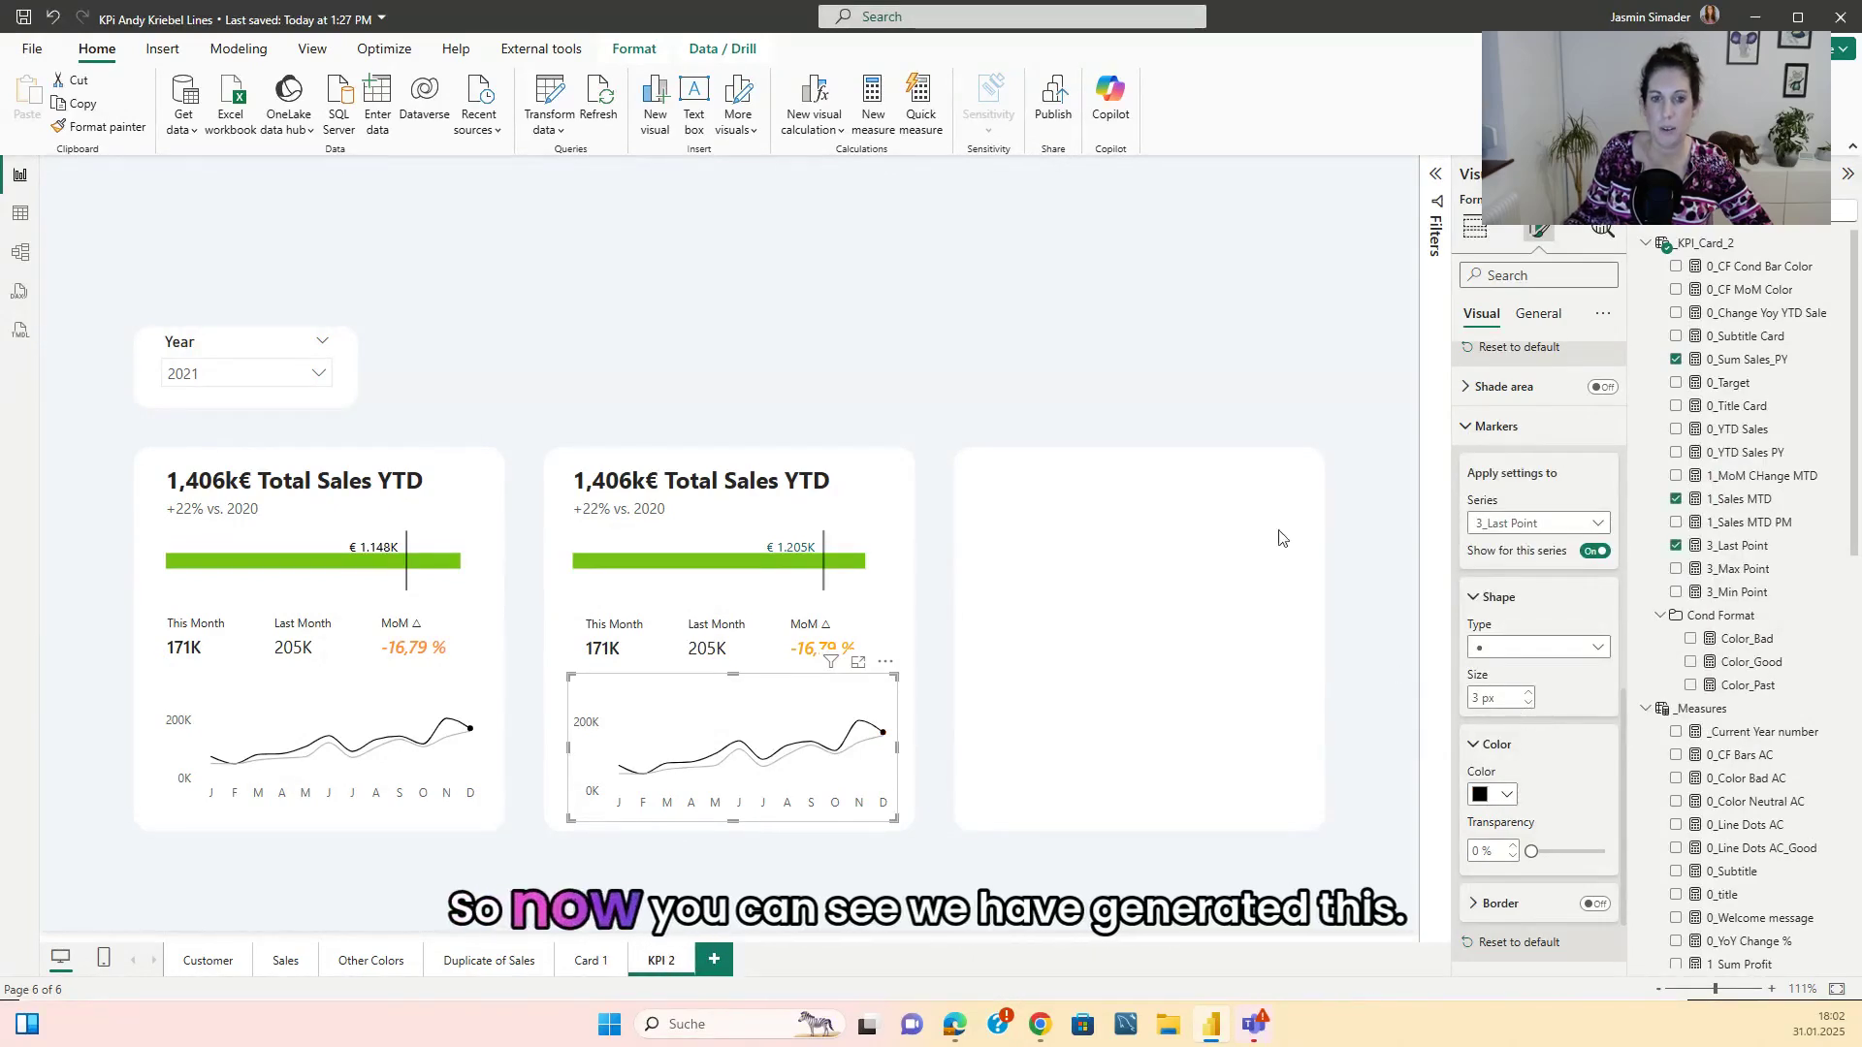
left_click(1207, 314)
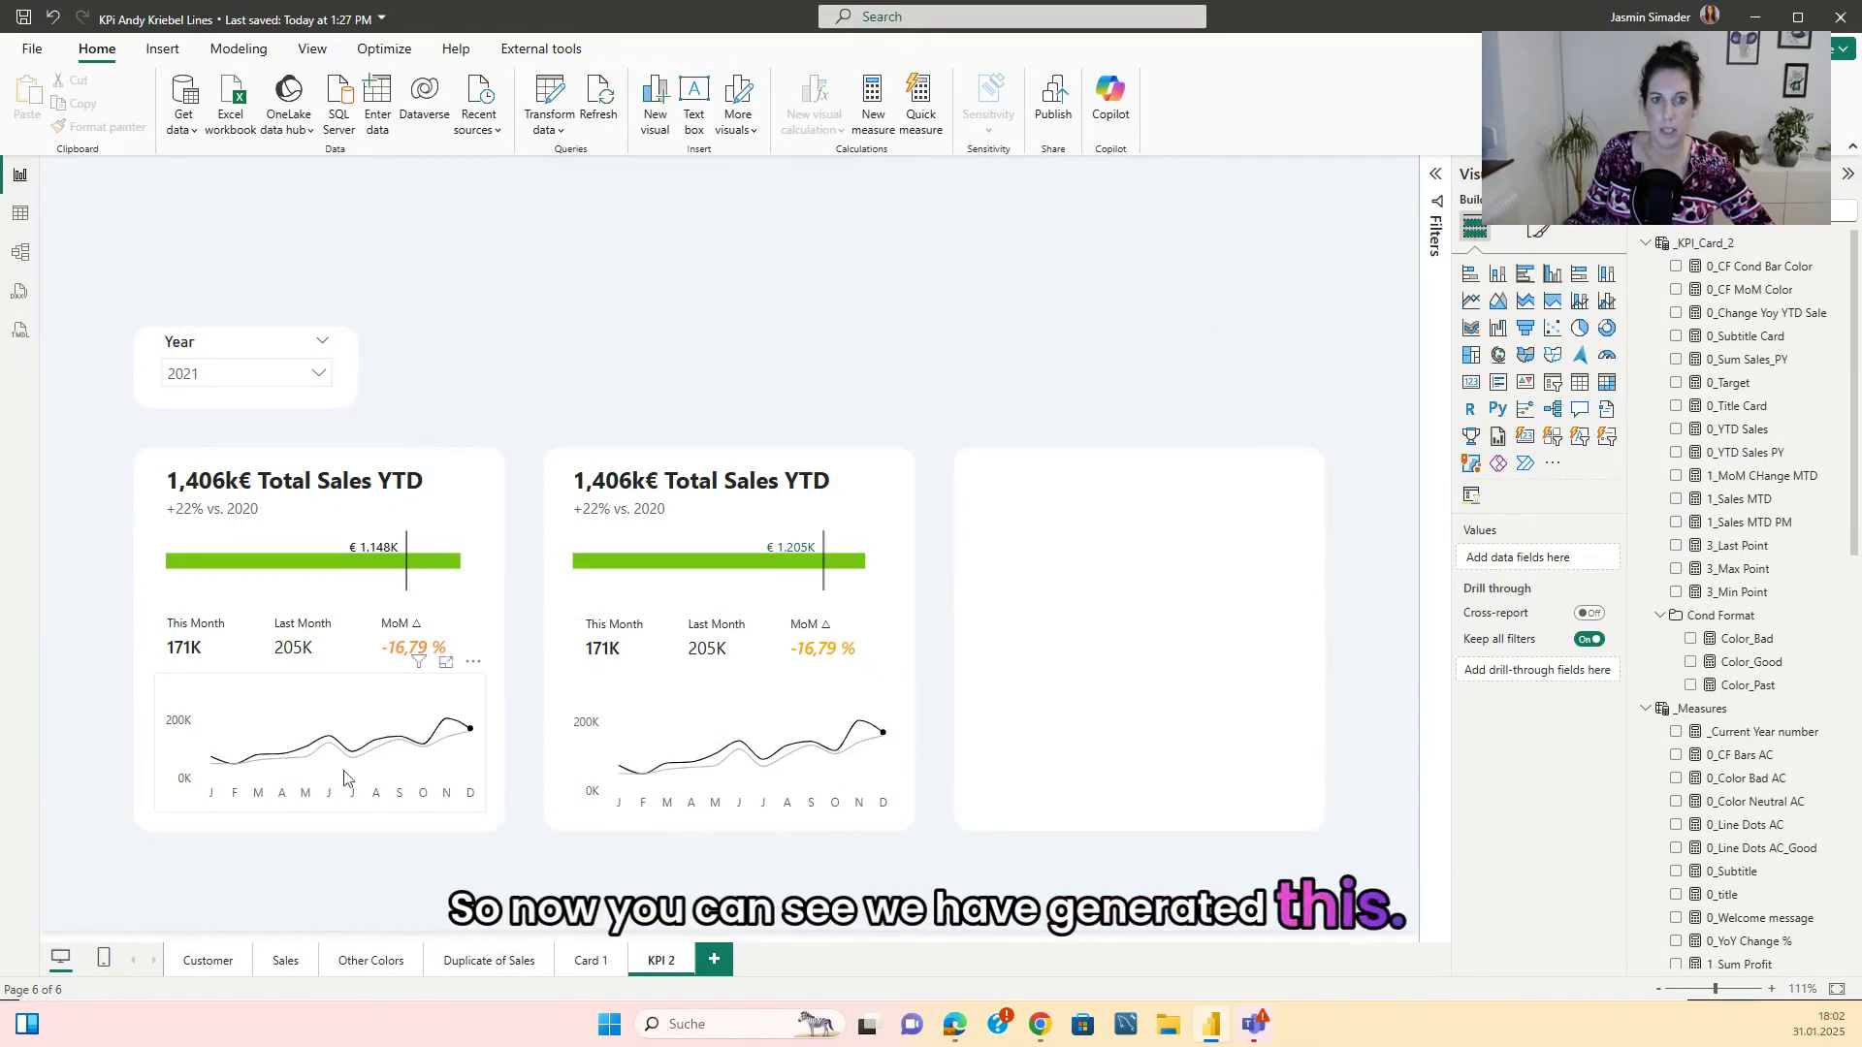
- Duplicate all visuals of the middle card and place the copies in the empty third card
left_click(721, 500)
left_click(826, 337)
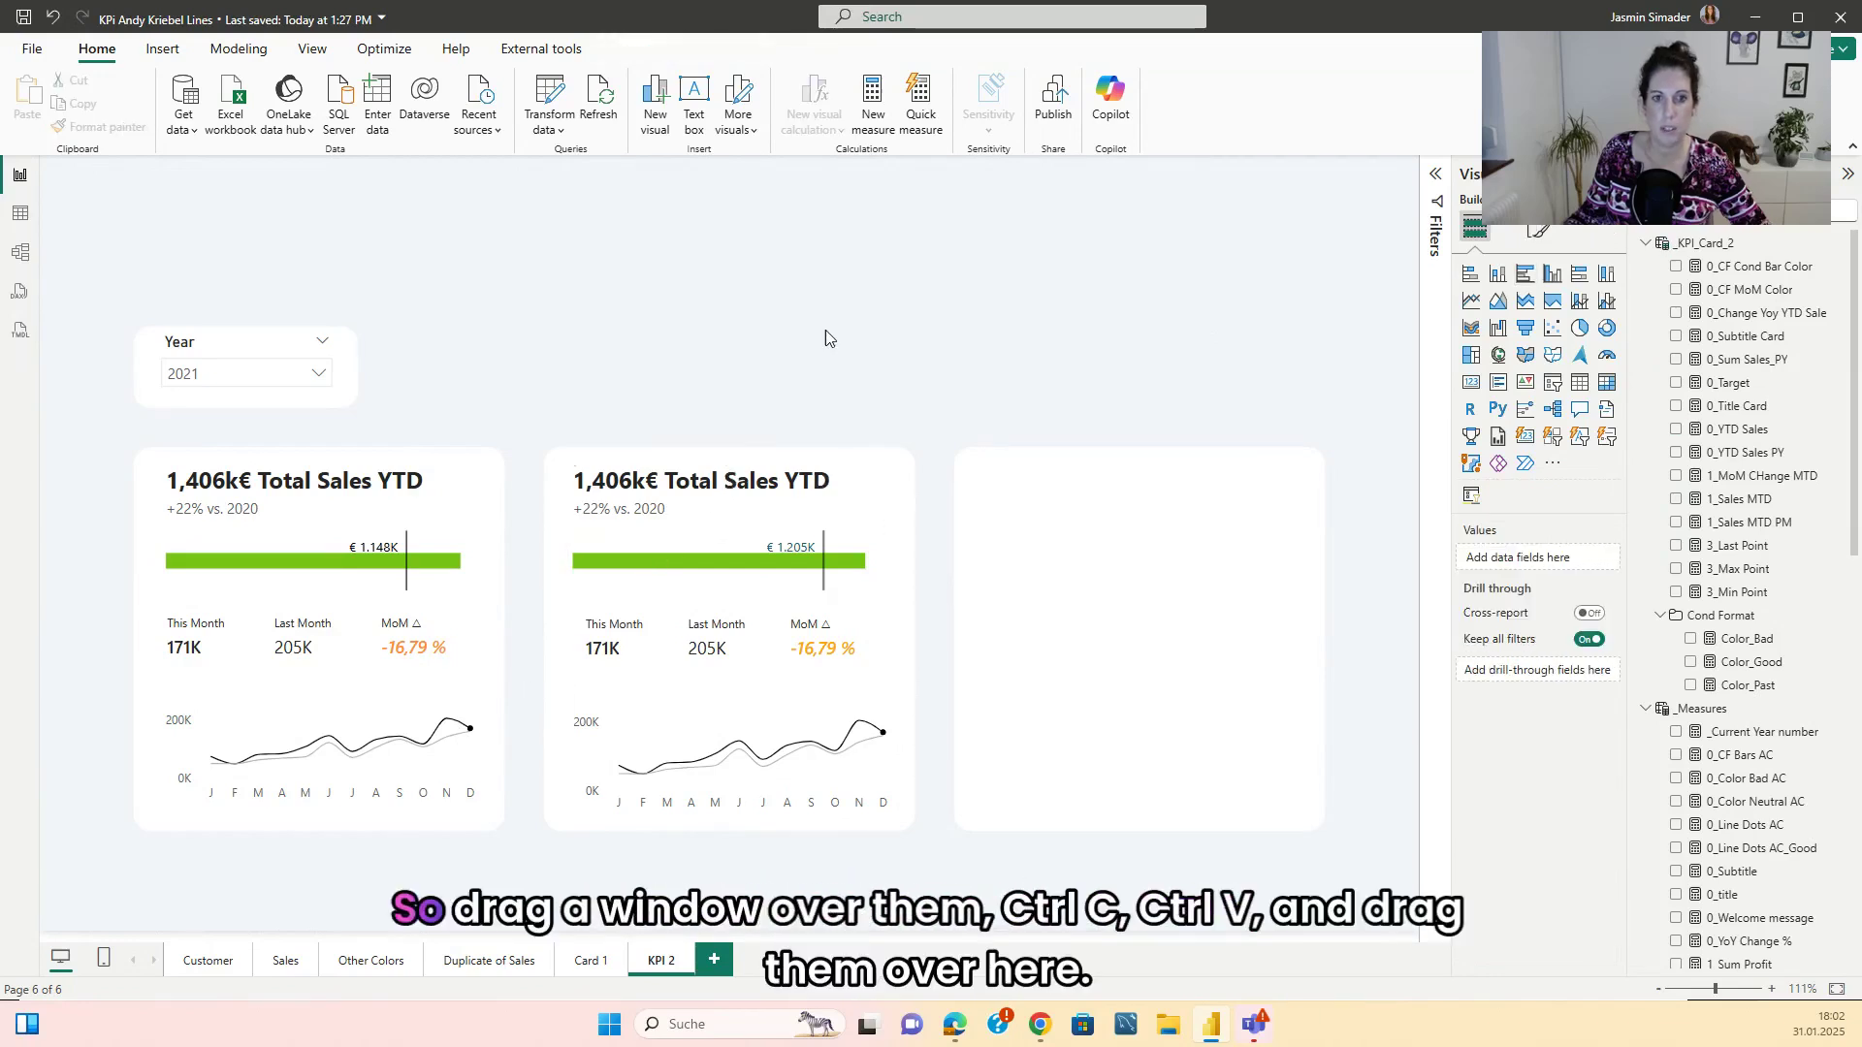
left_click_drag(500, 387, 937, 855)
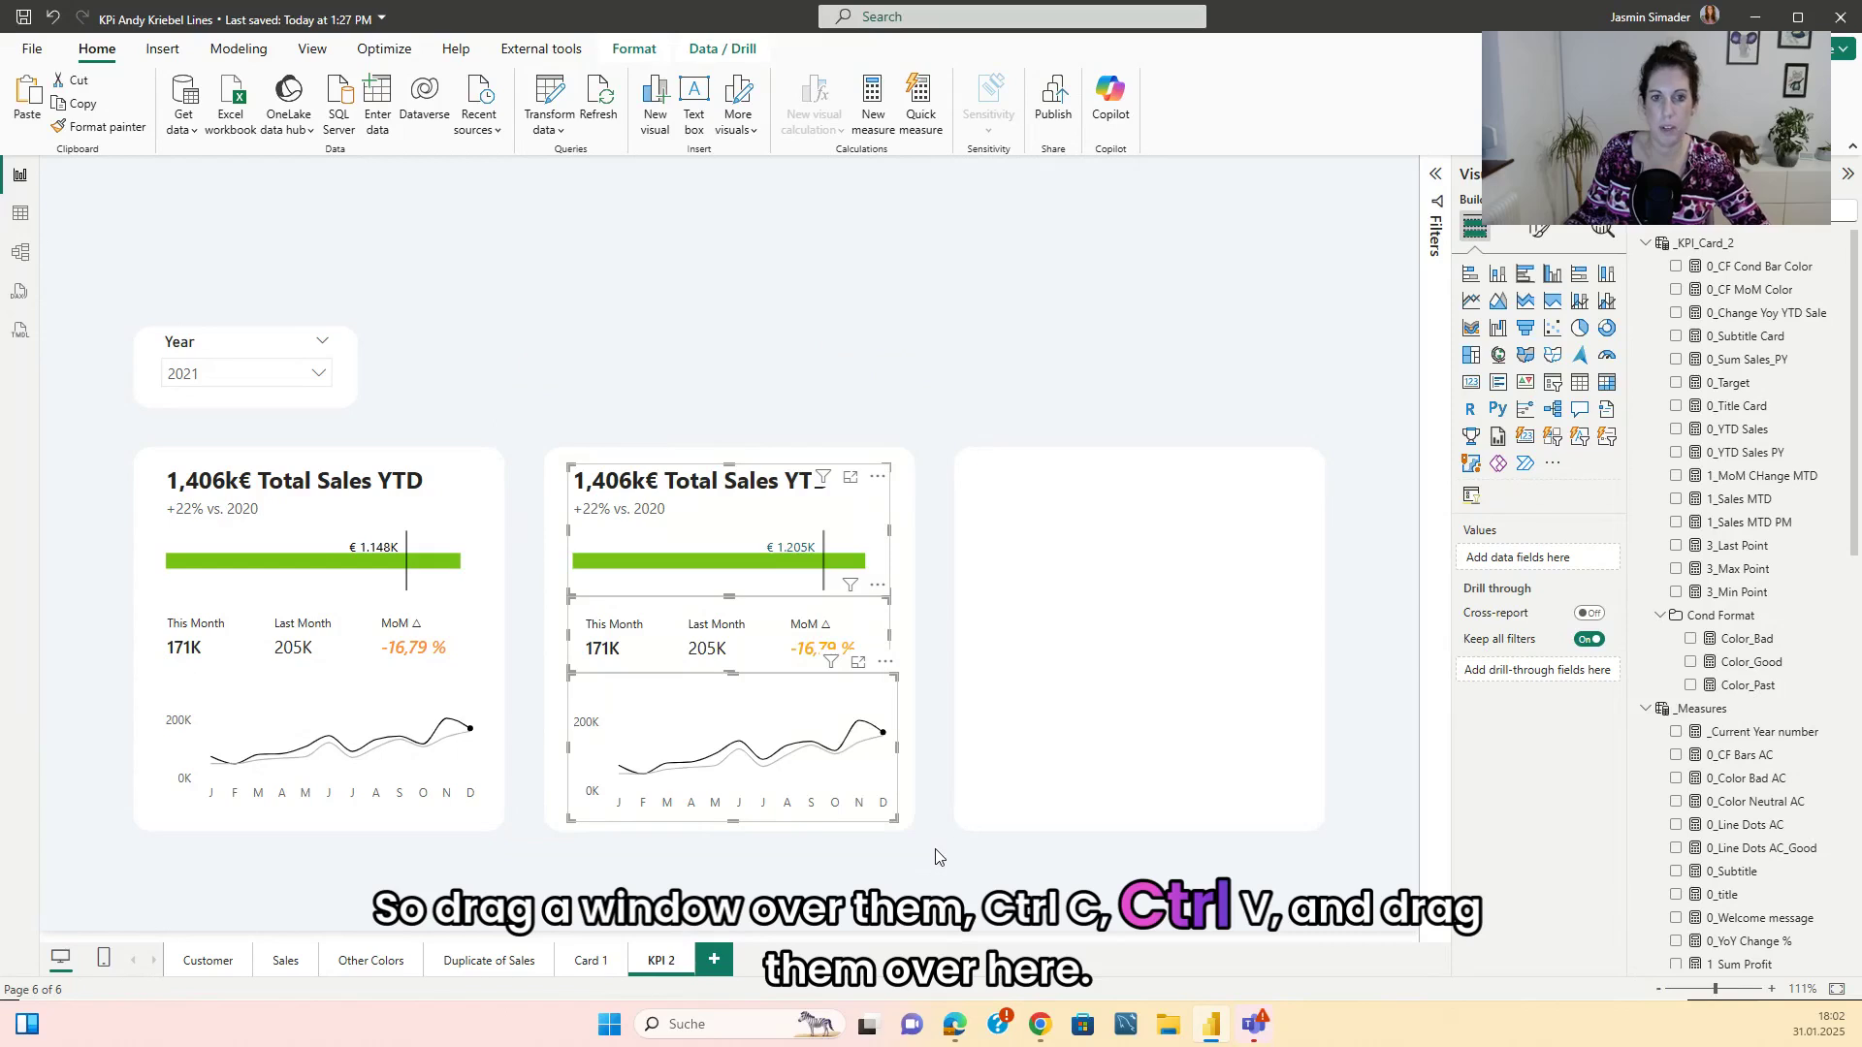
key("ctrl+v")
left_click_drag(686, 649, 1085, 637)
left_click(1086, 637)
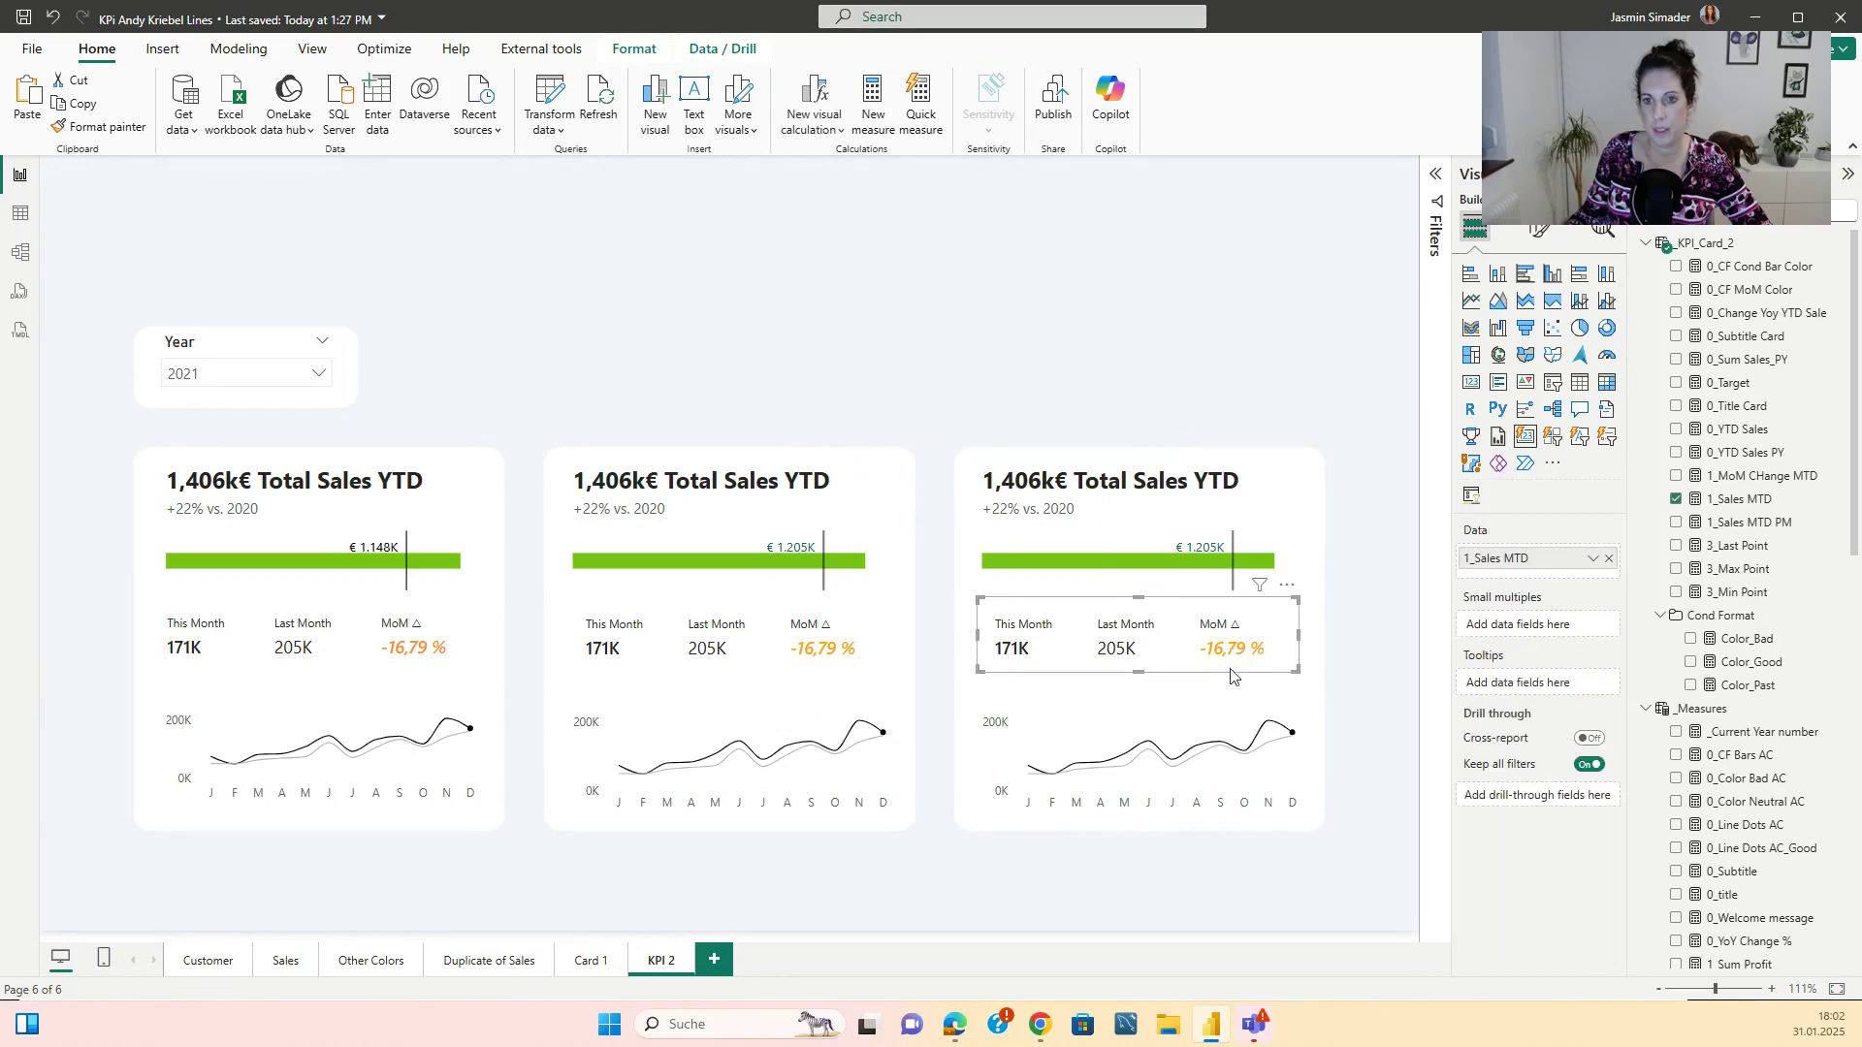
left_click(1390, 664)
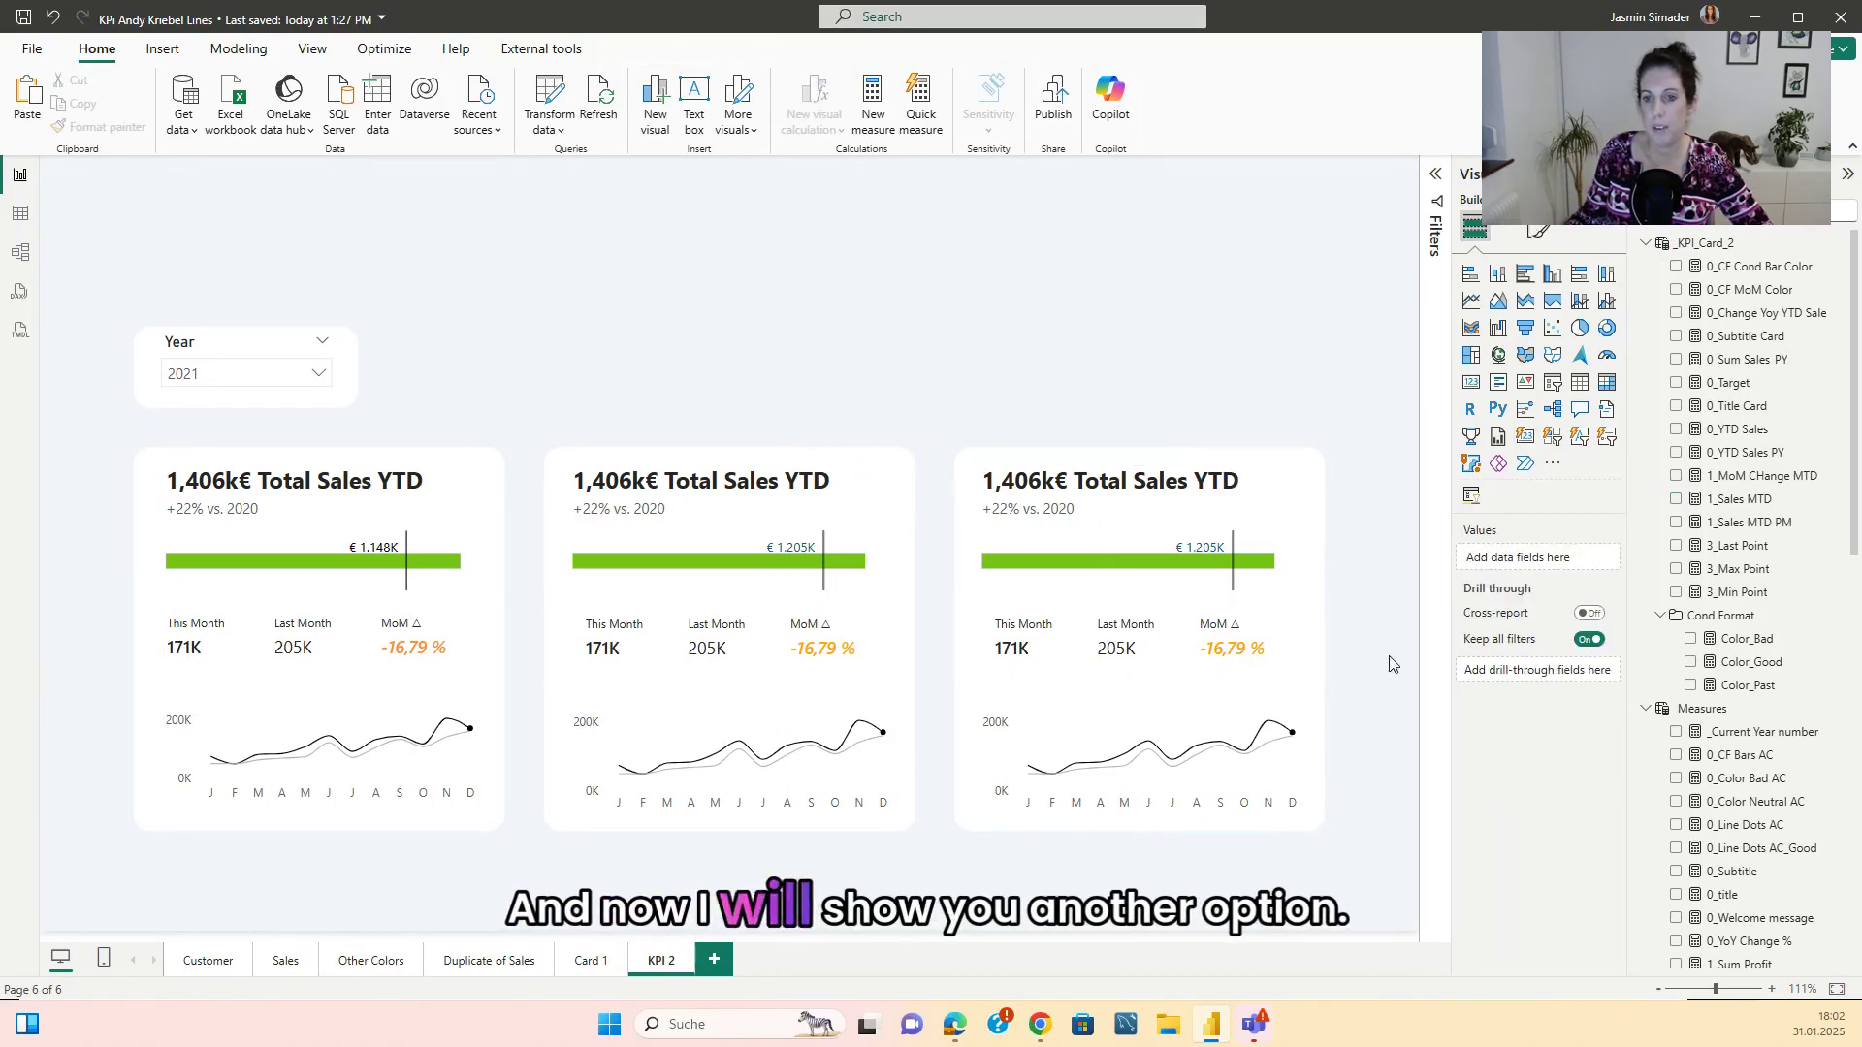
- Remove 3_Last Point from the y-axis of the third card's line chart
left_click(1277, 693)
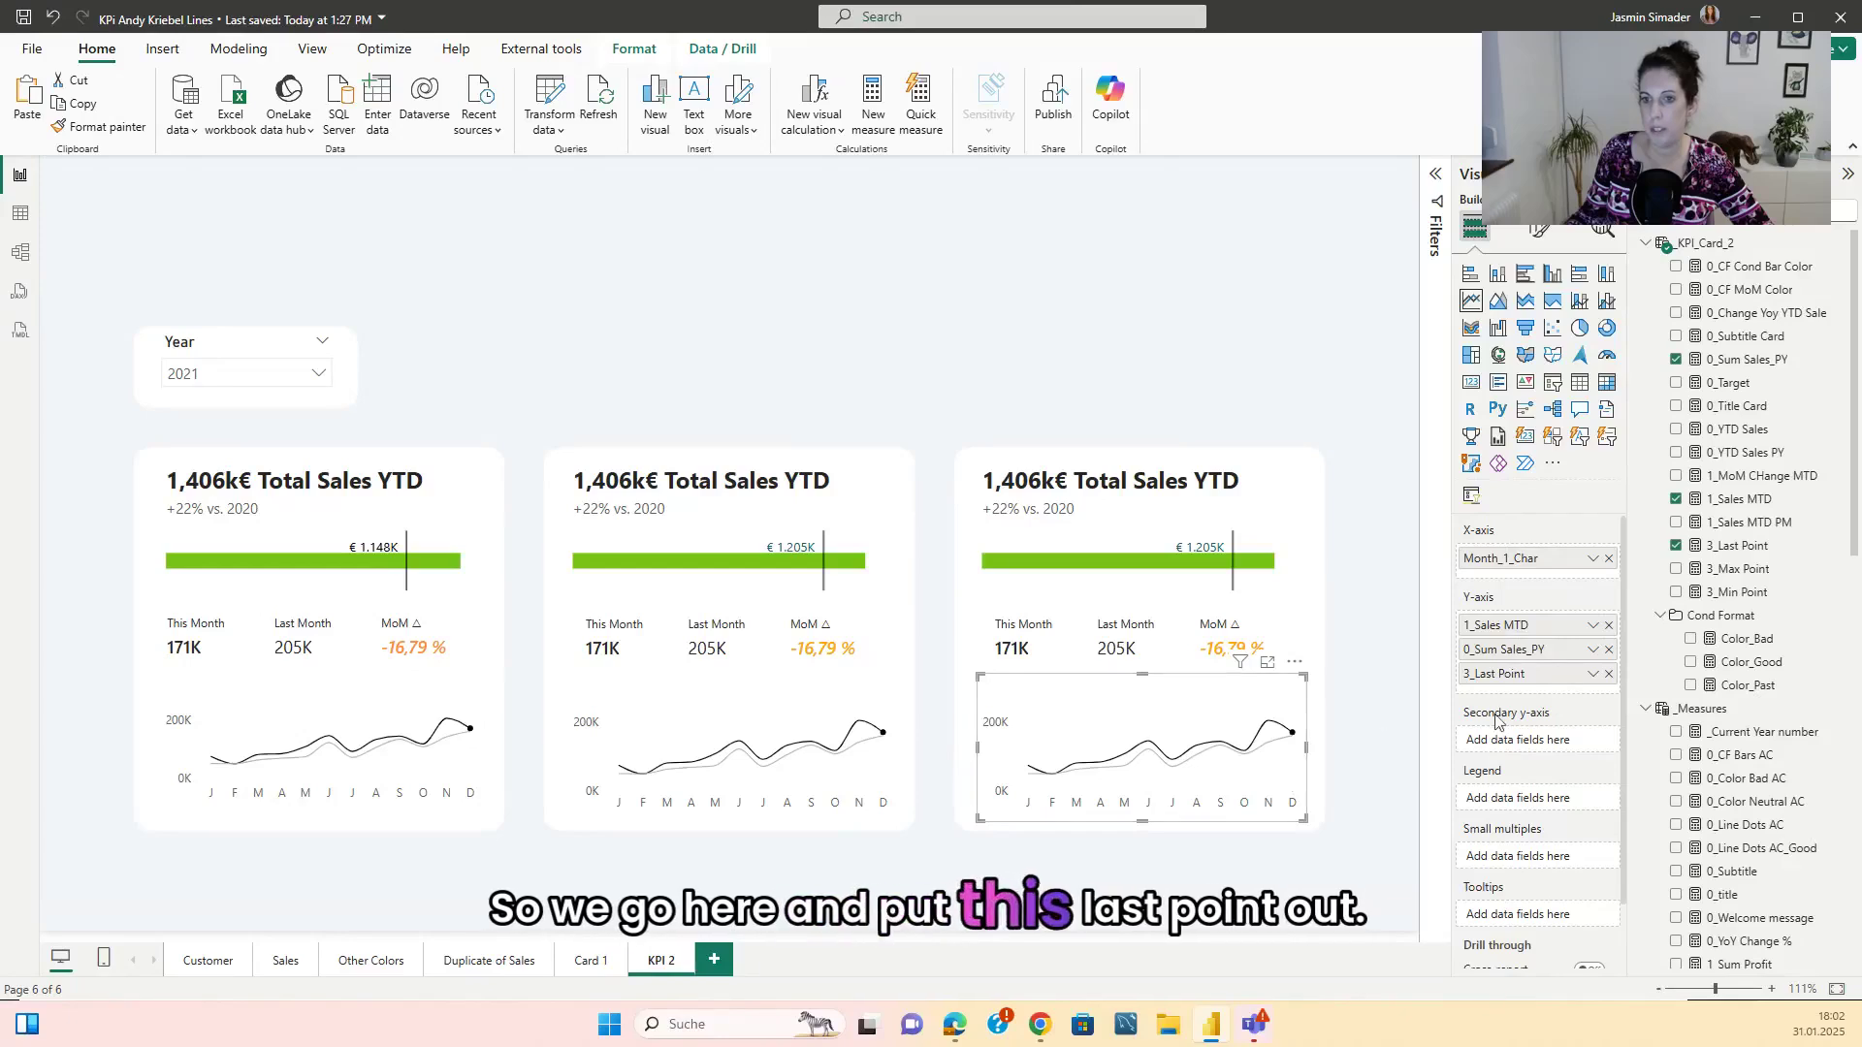
left_click(1609, 674)
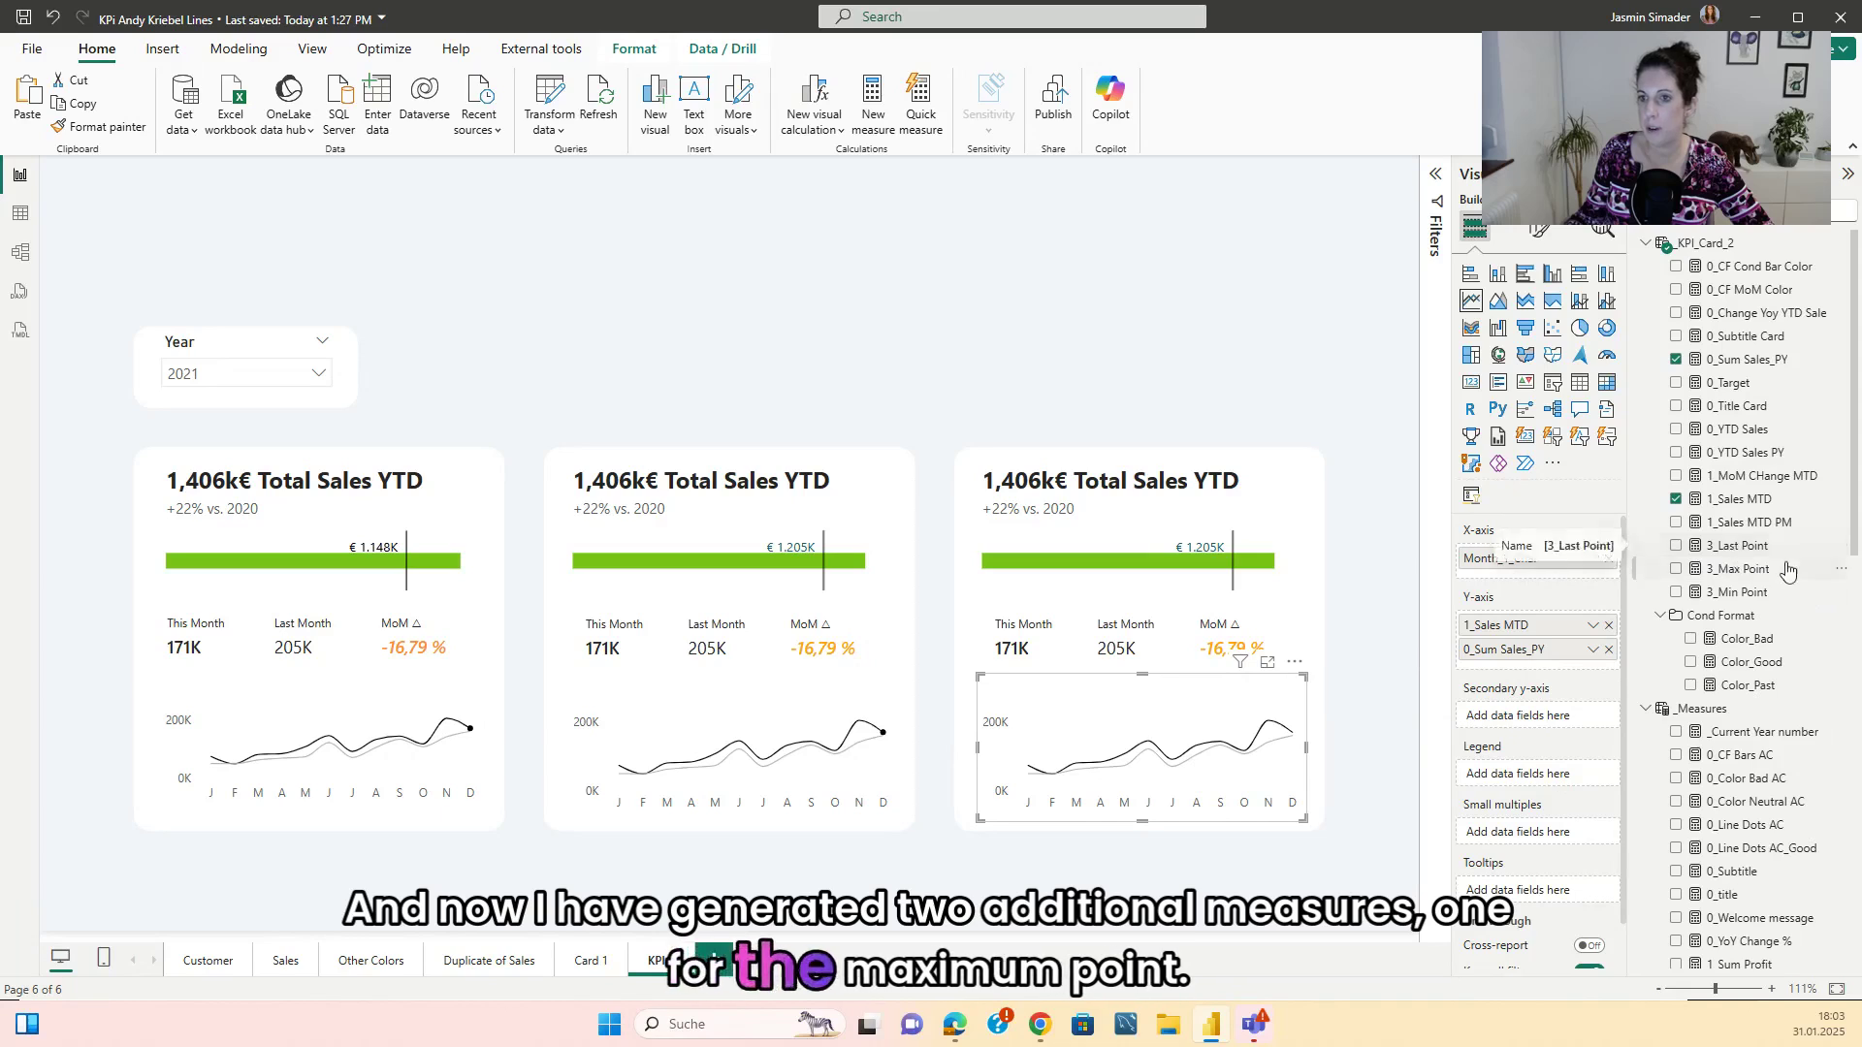
- Review the 3_Max Point measure's formula and add the measure to the y-axis of the third card's line chart
left_click(1743, 570)
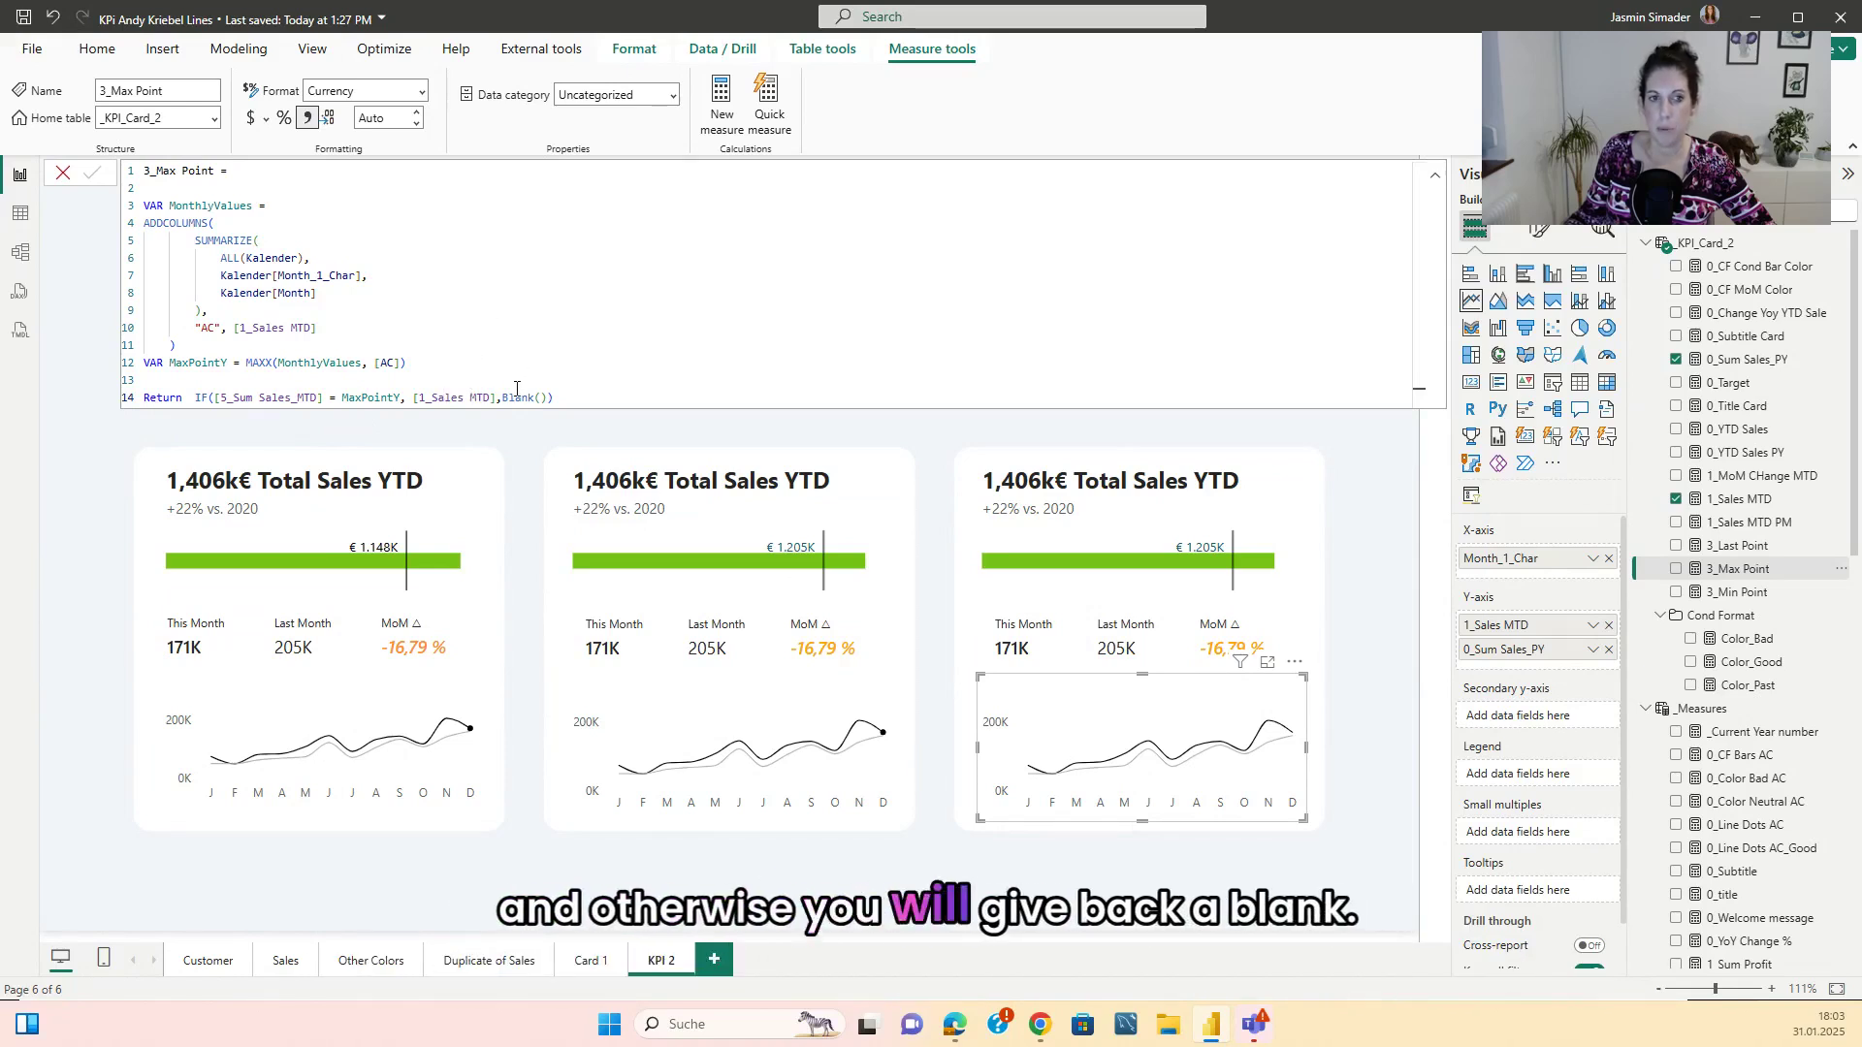
left_click(1358, 485)
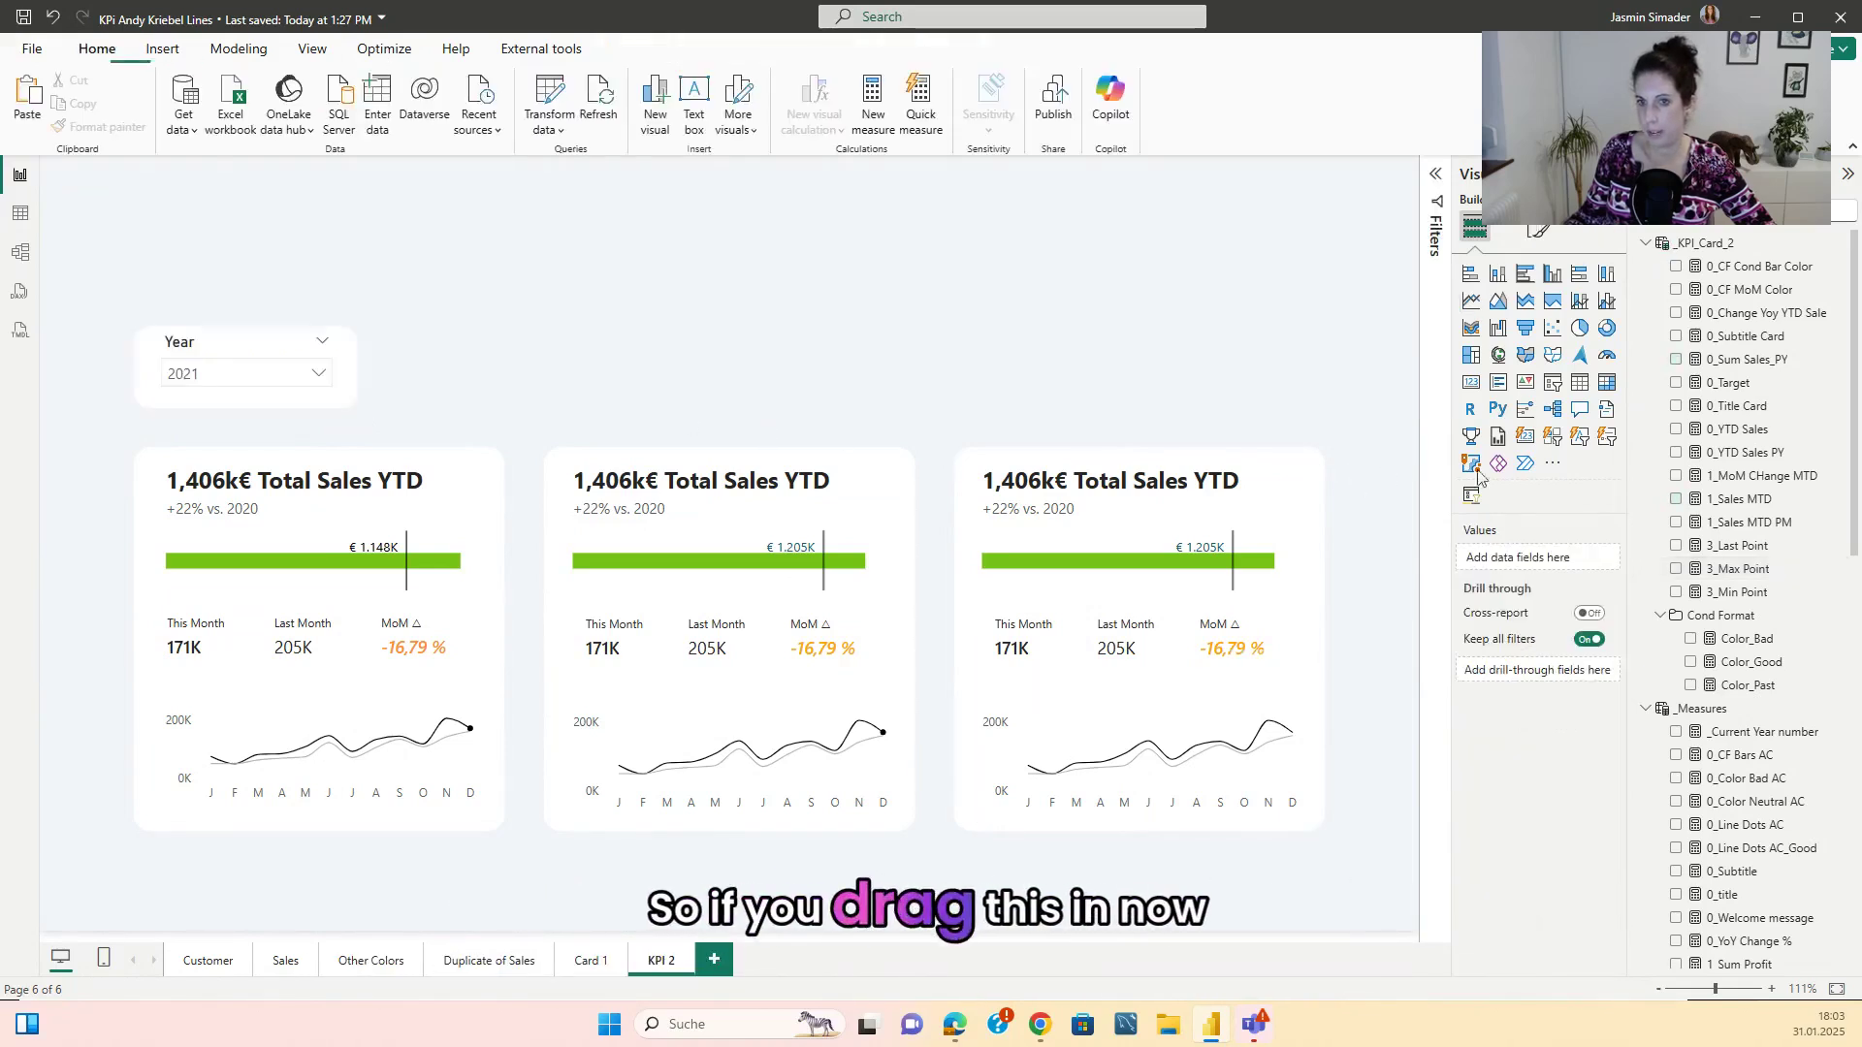
left_click(1219, 690)
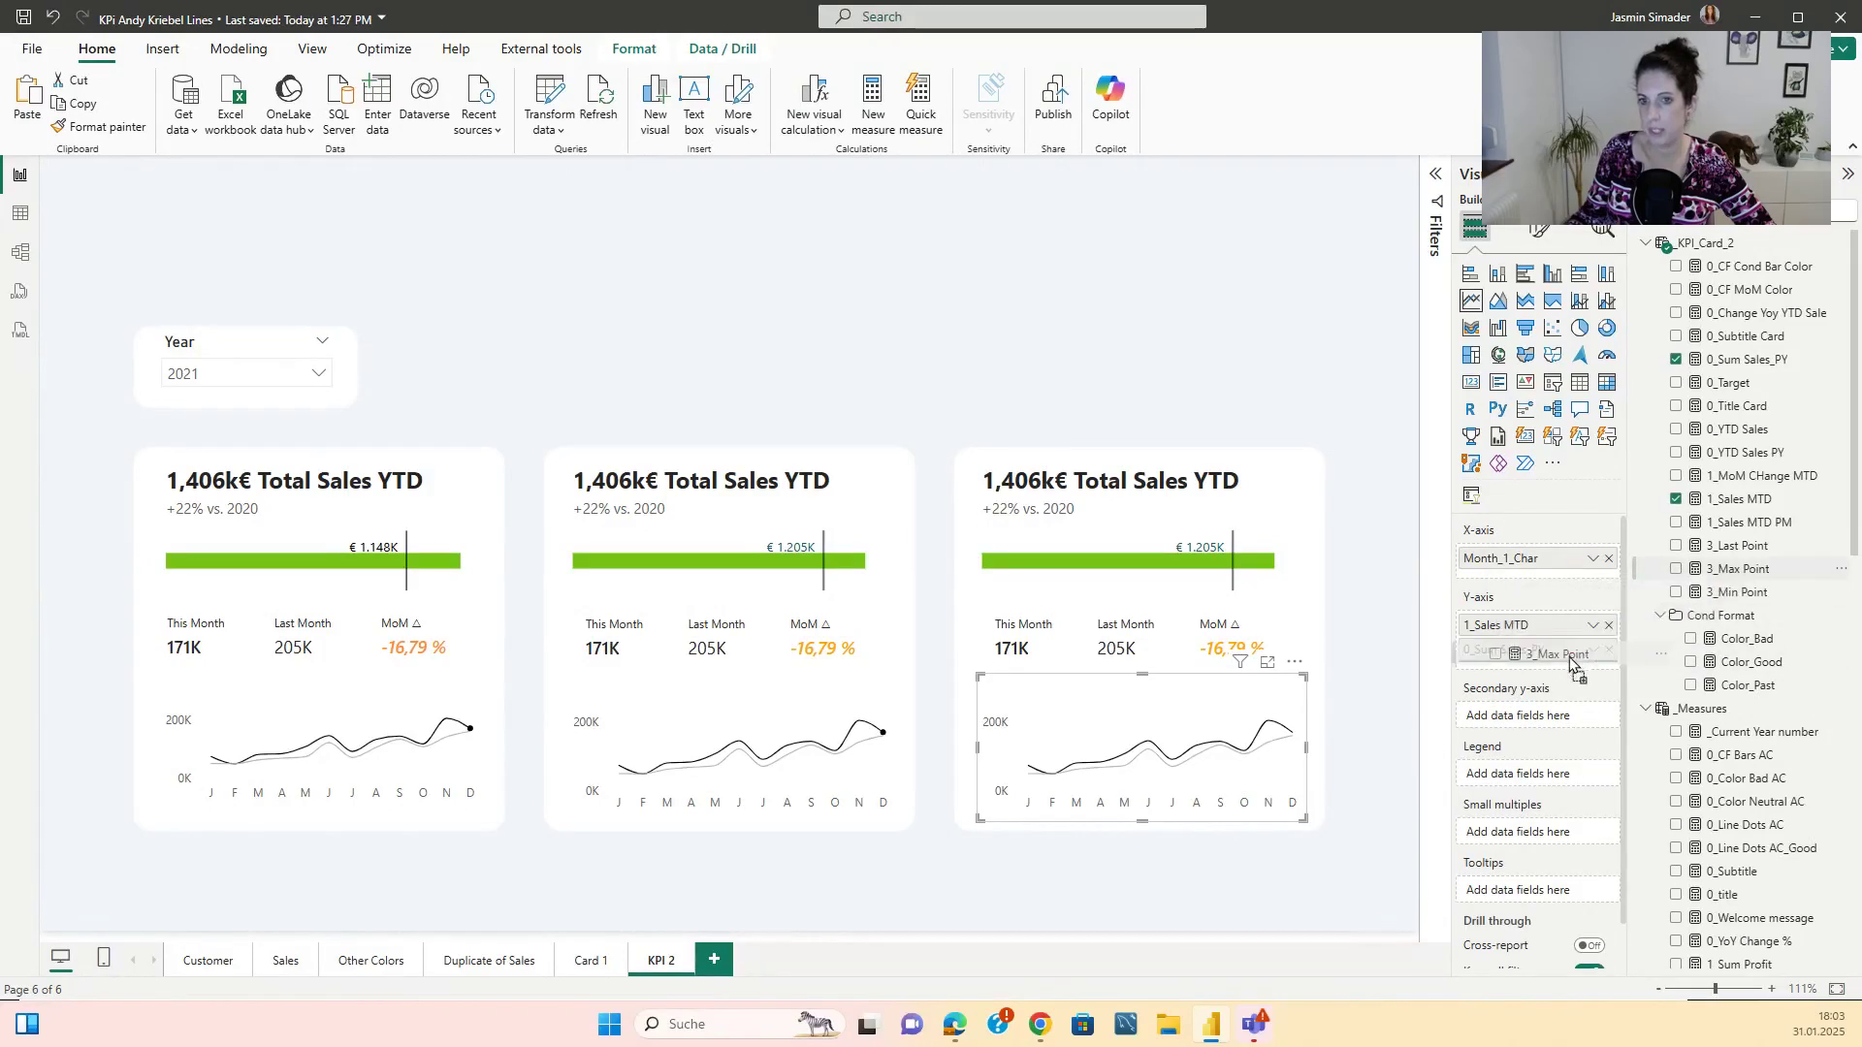
left_click_drag(1571, 664, 1564, 658)
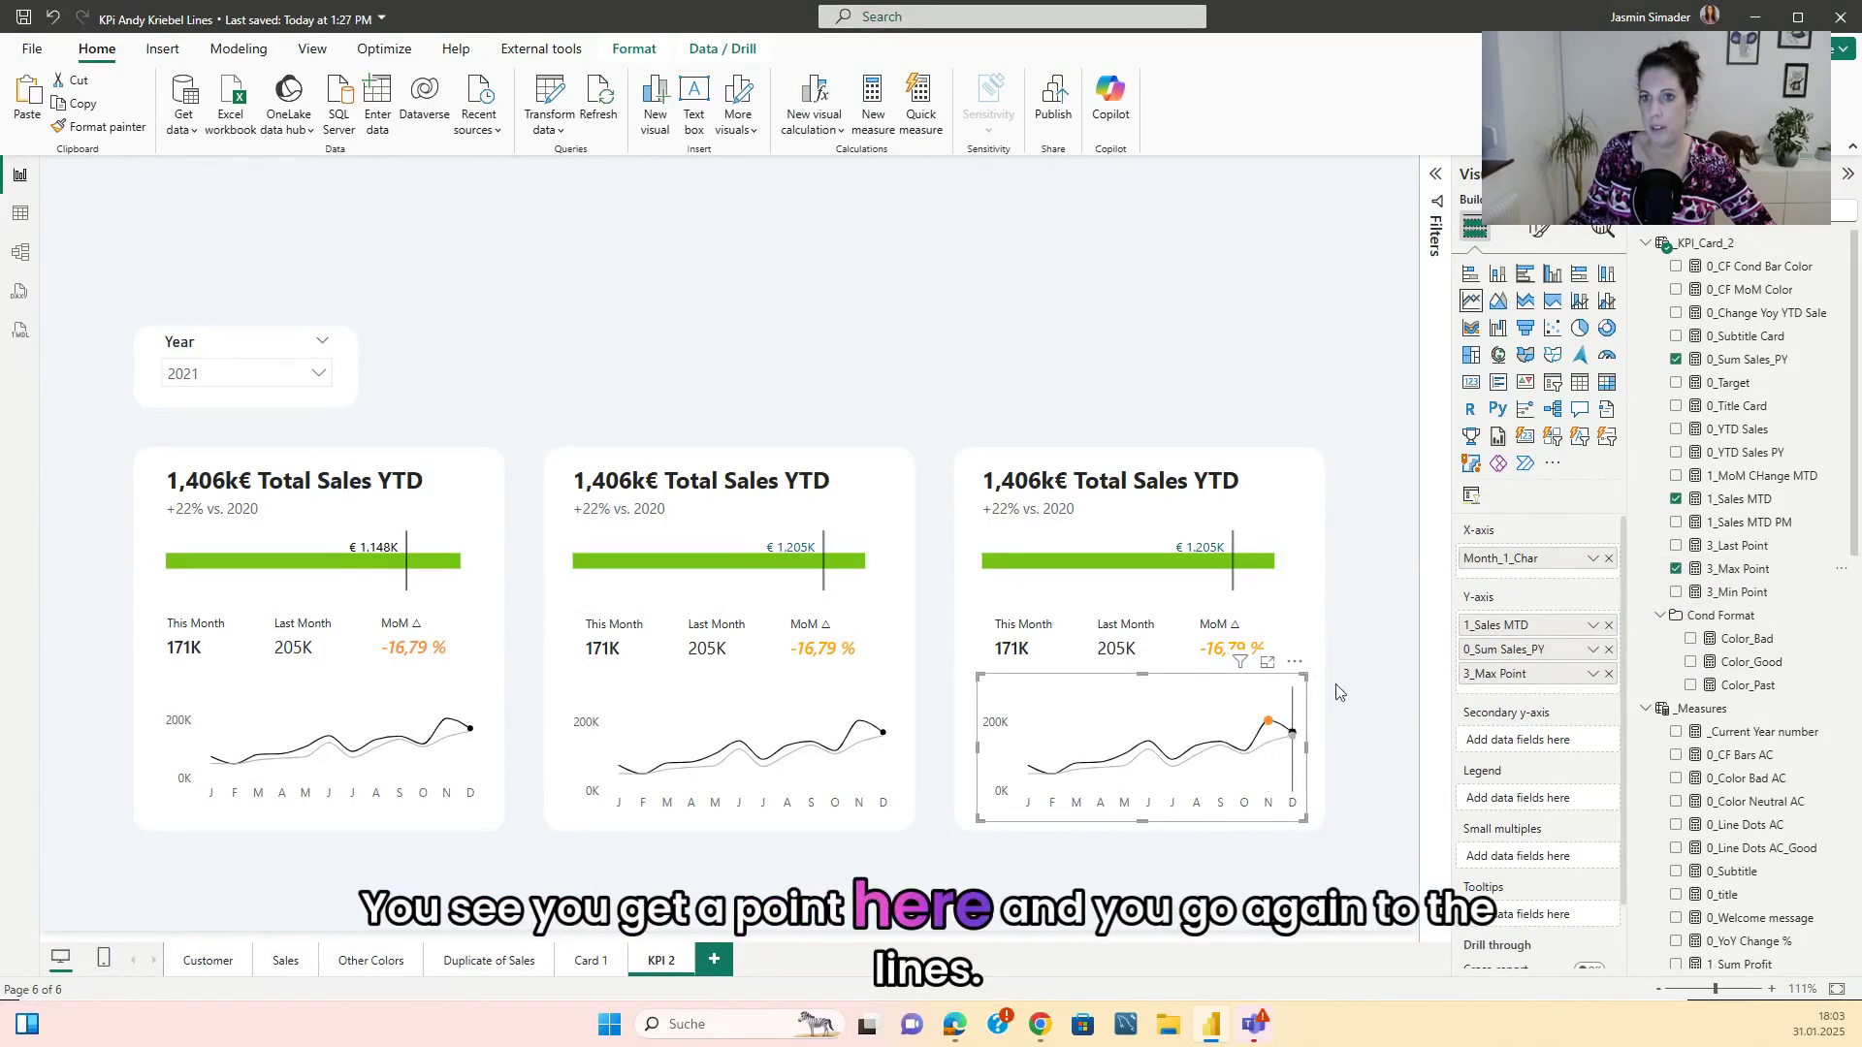
- Set the line transparency of the 3_Max Point series to 100 % in the third card's line chart
left_click(1543, 233)
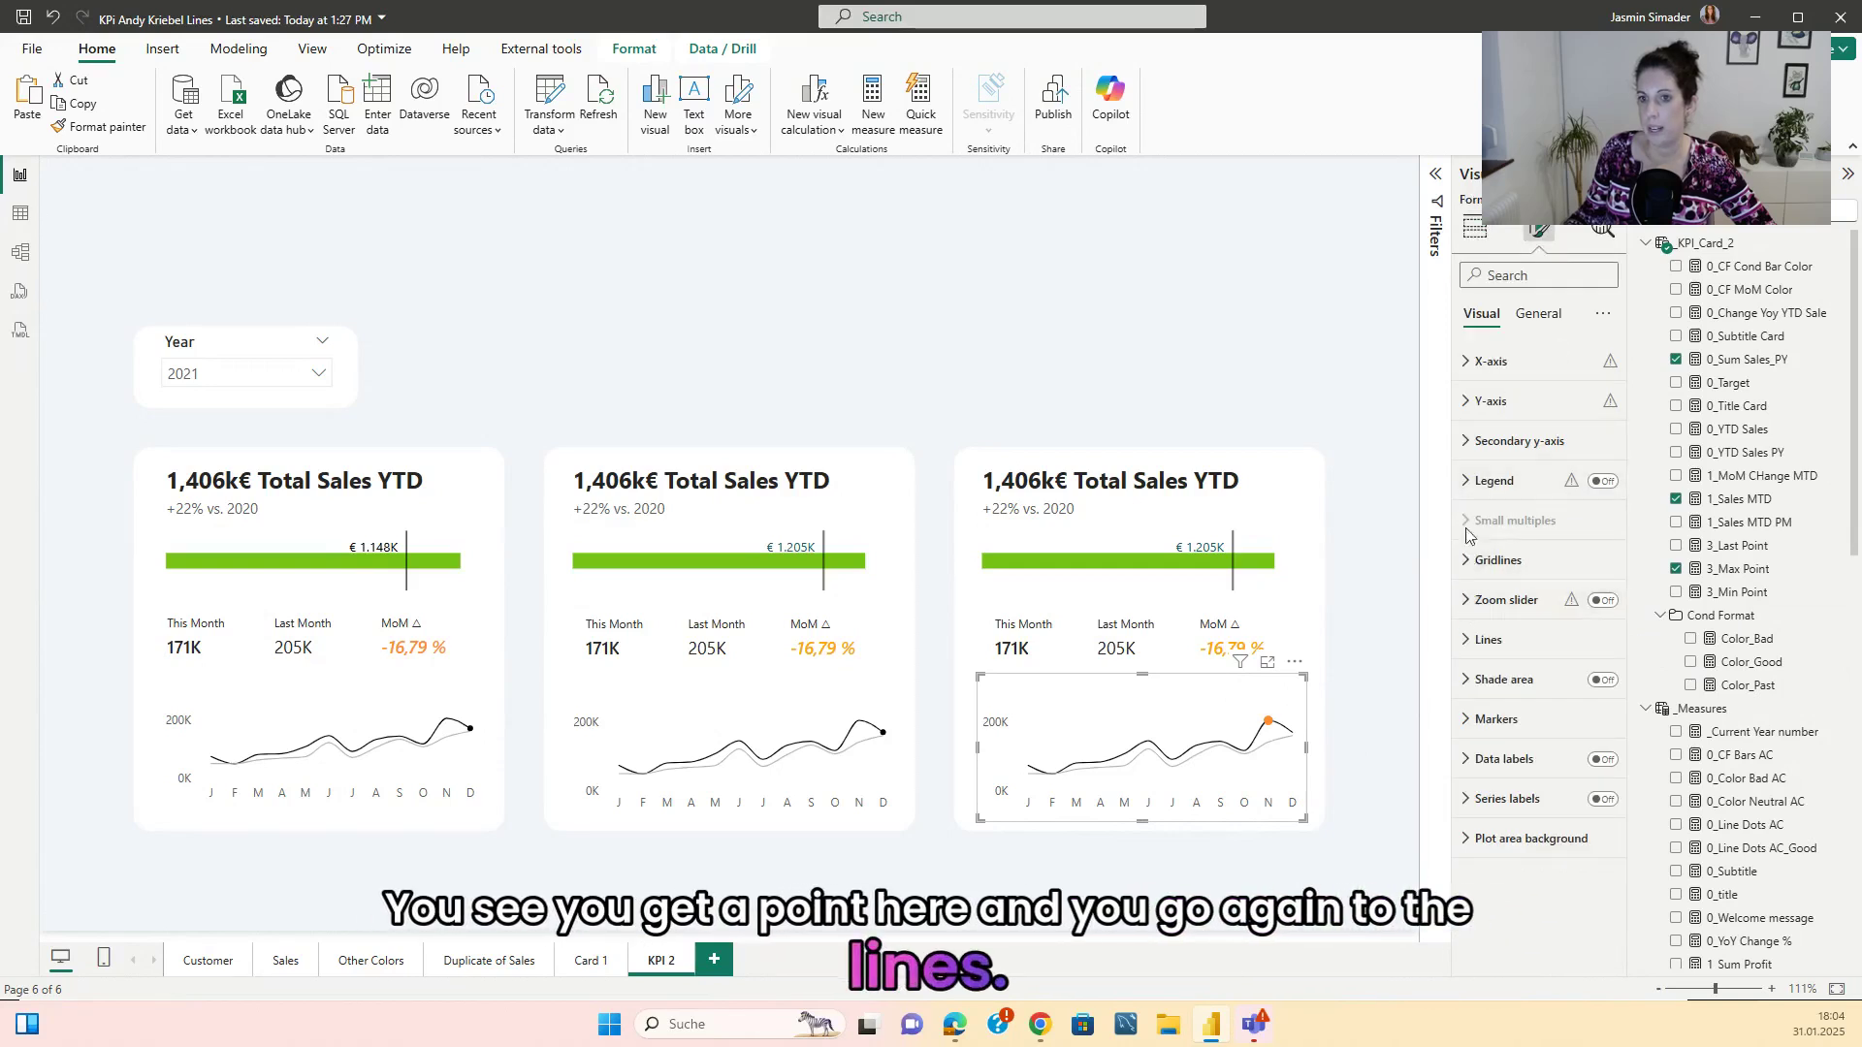
left_click(1466, 642)
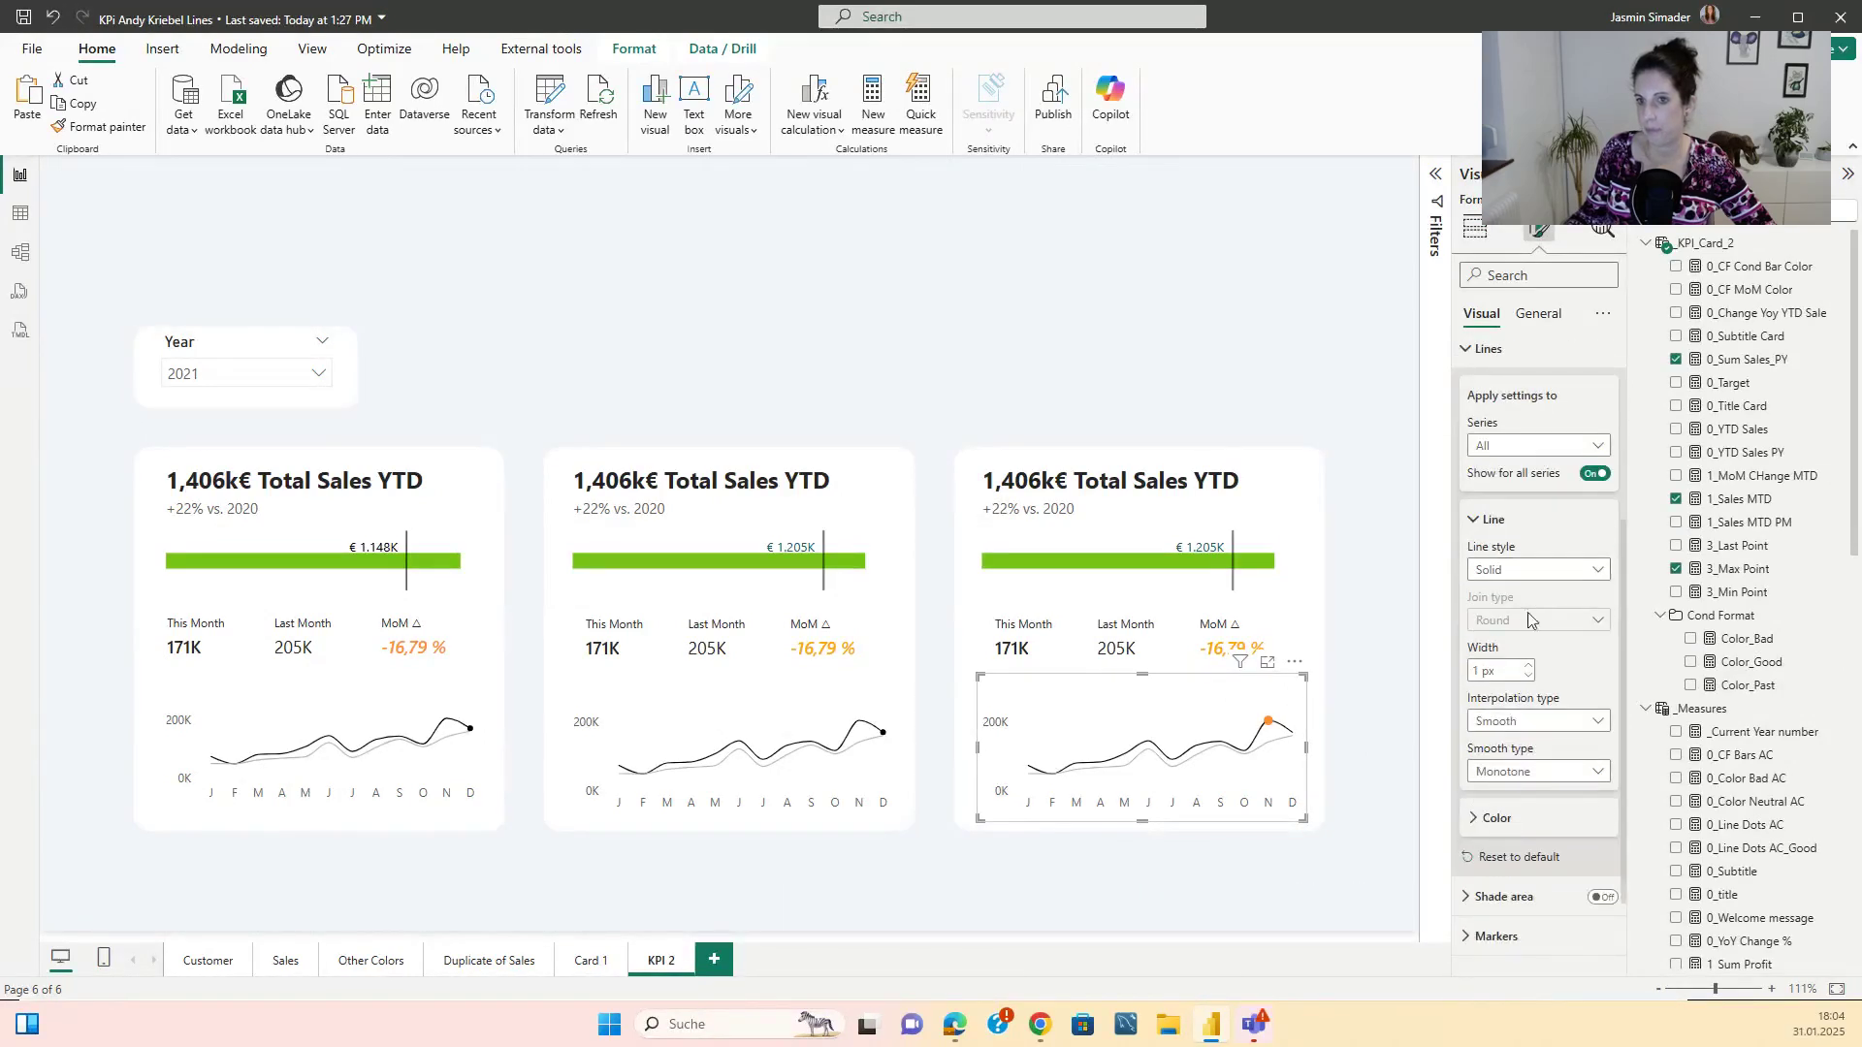
left_click(1521, 447)
left_click(1536, 549)
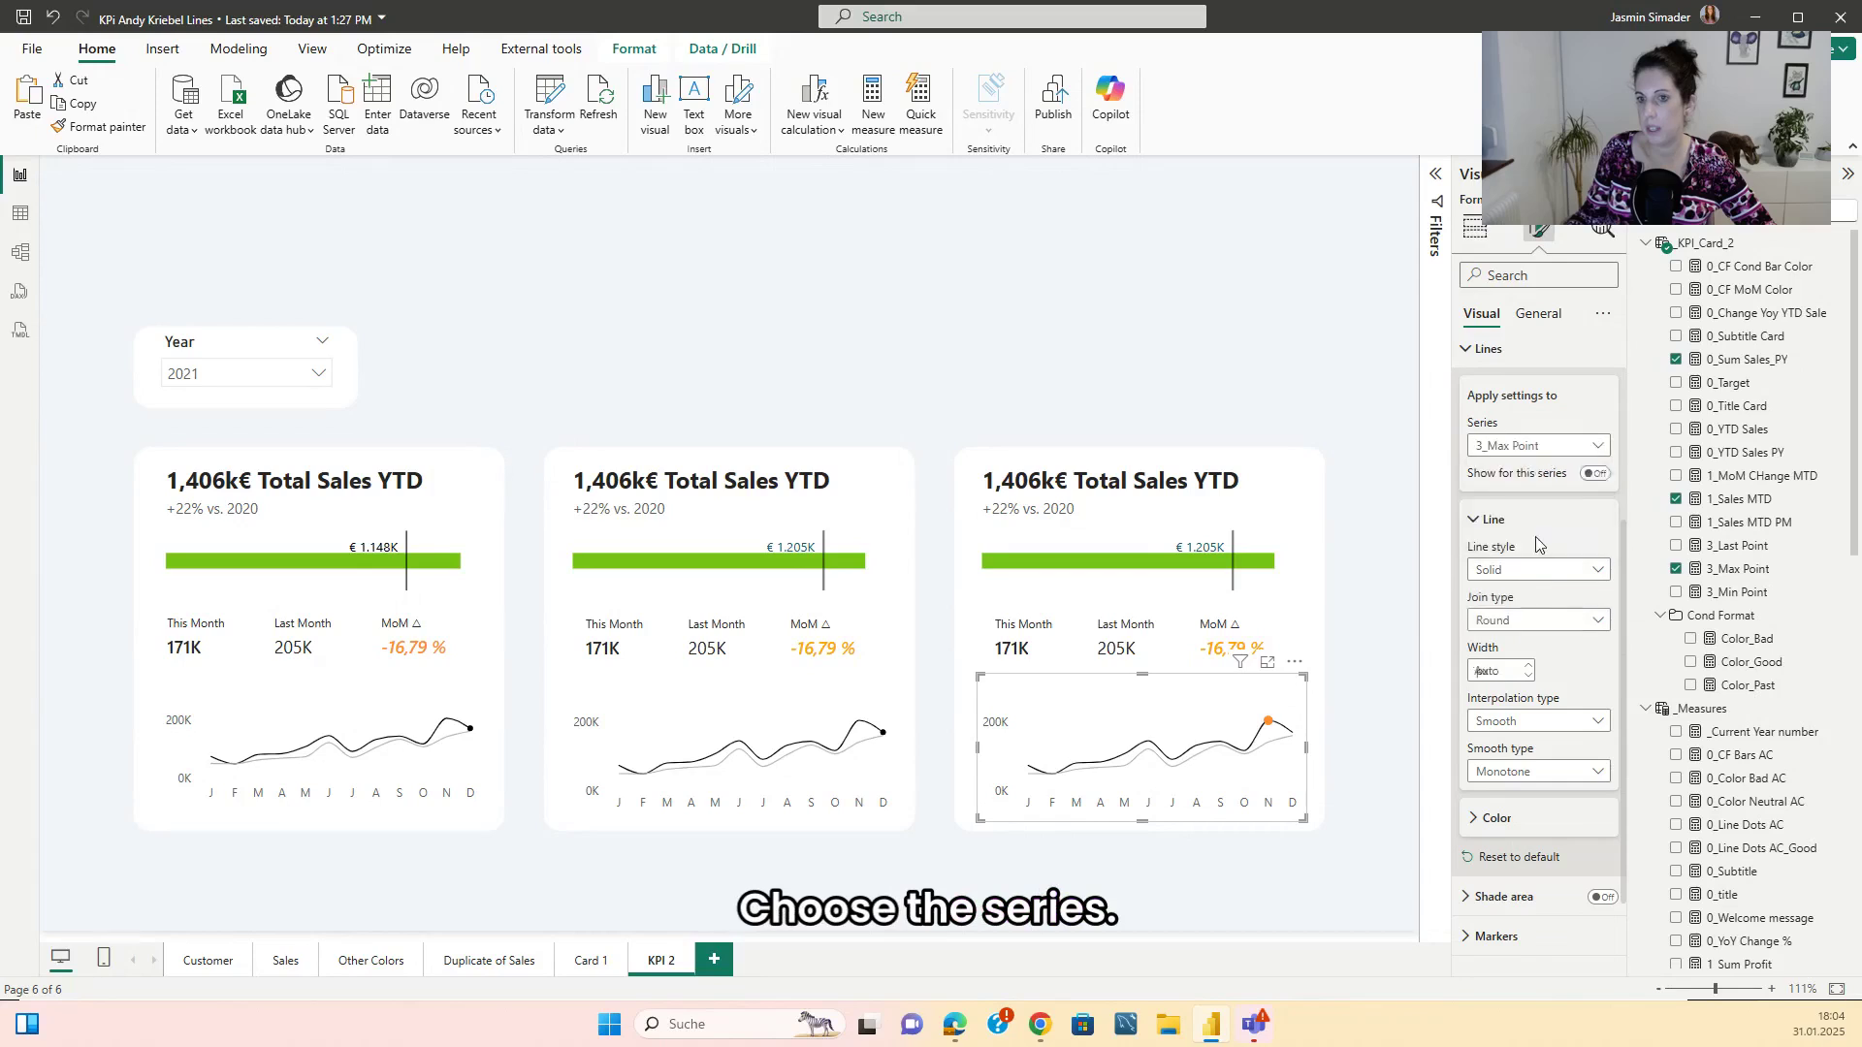
scroll(1562, 679, "down", 2)
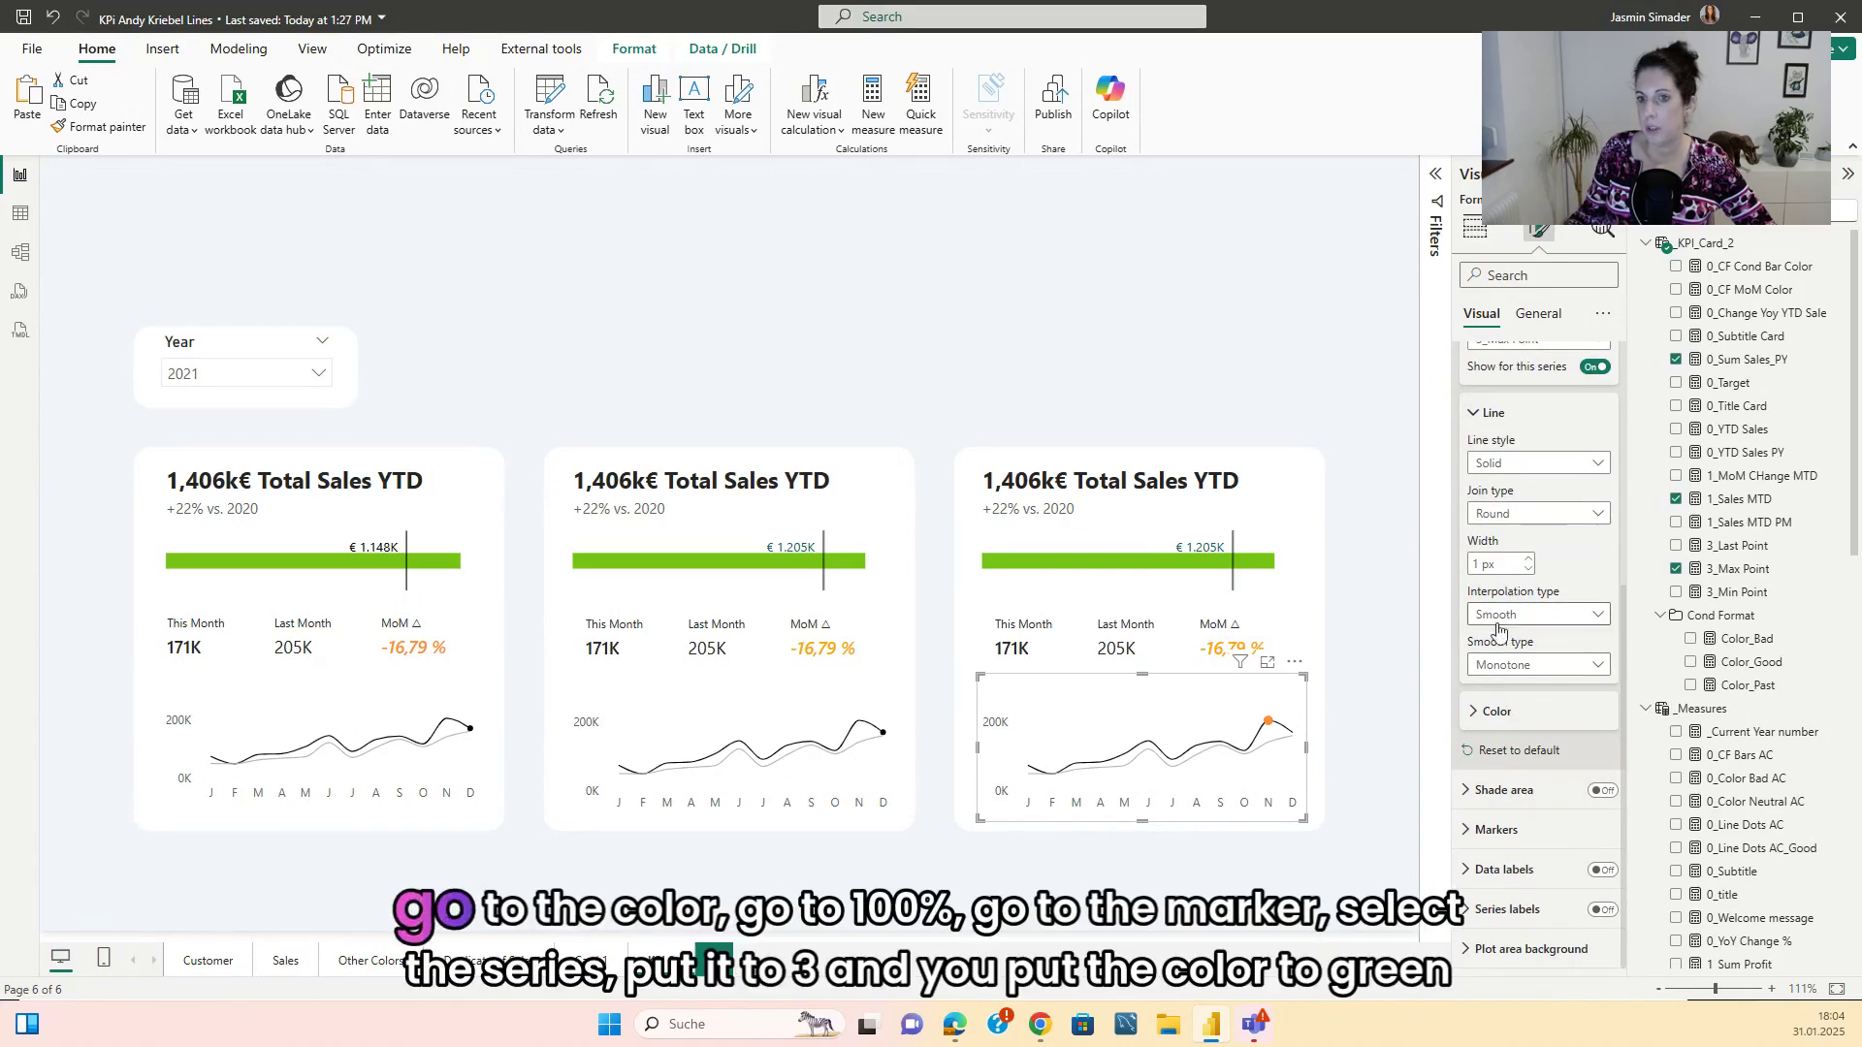
left_click(1499, 711)
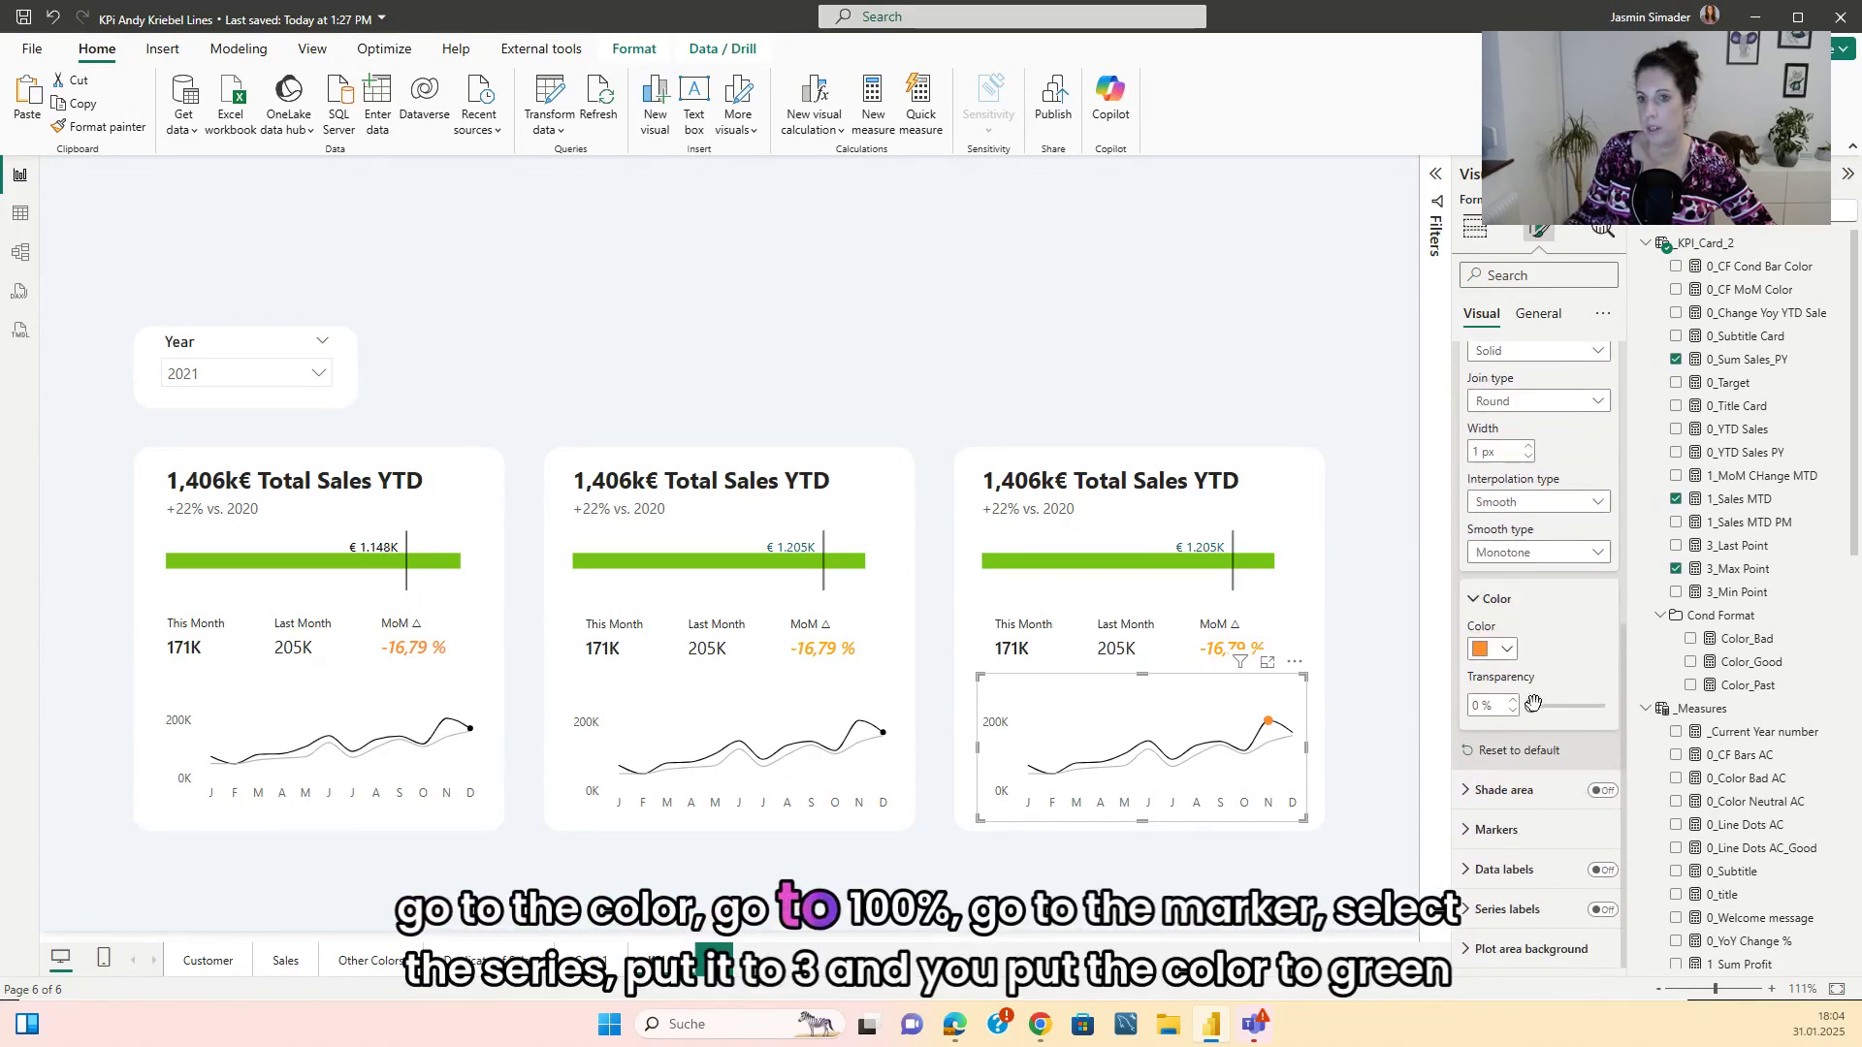
left_click_drag(1532, 706, 1595, 707)
- Set the 3_Max Point series' marker size to 3 px and its marker color to green
left_click(1496, 829)
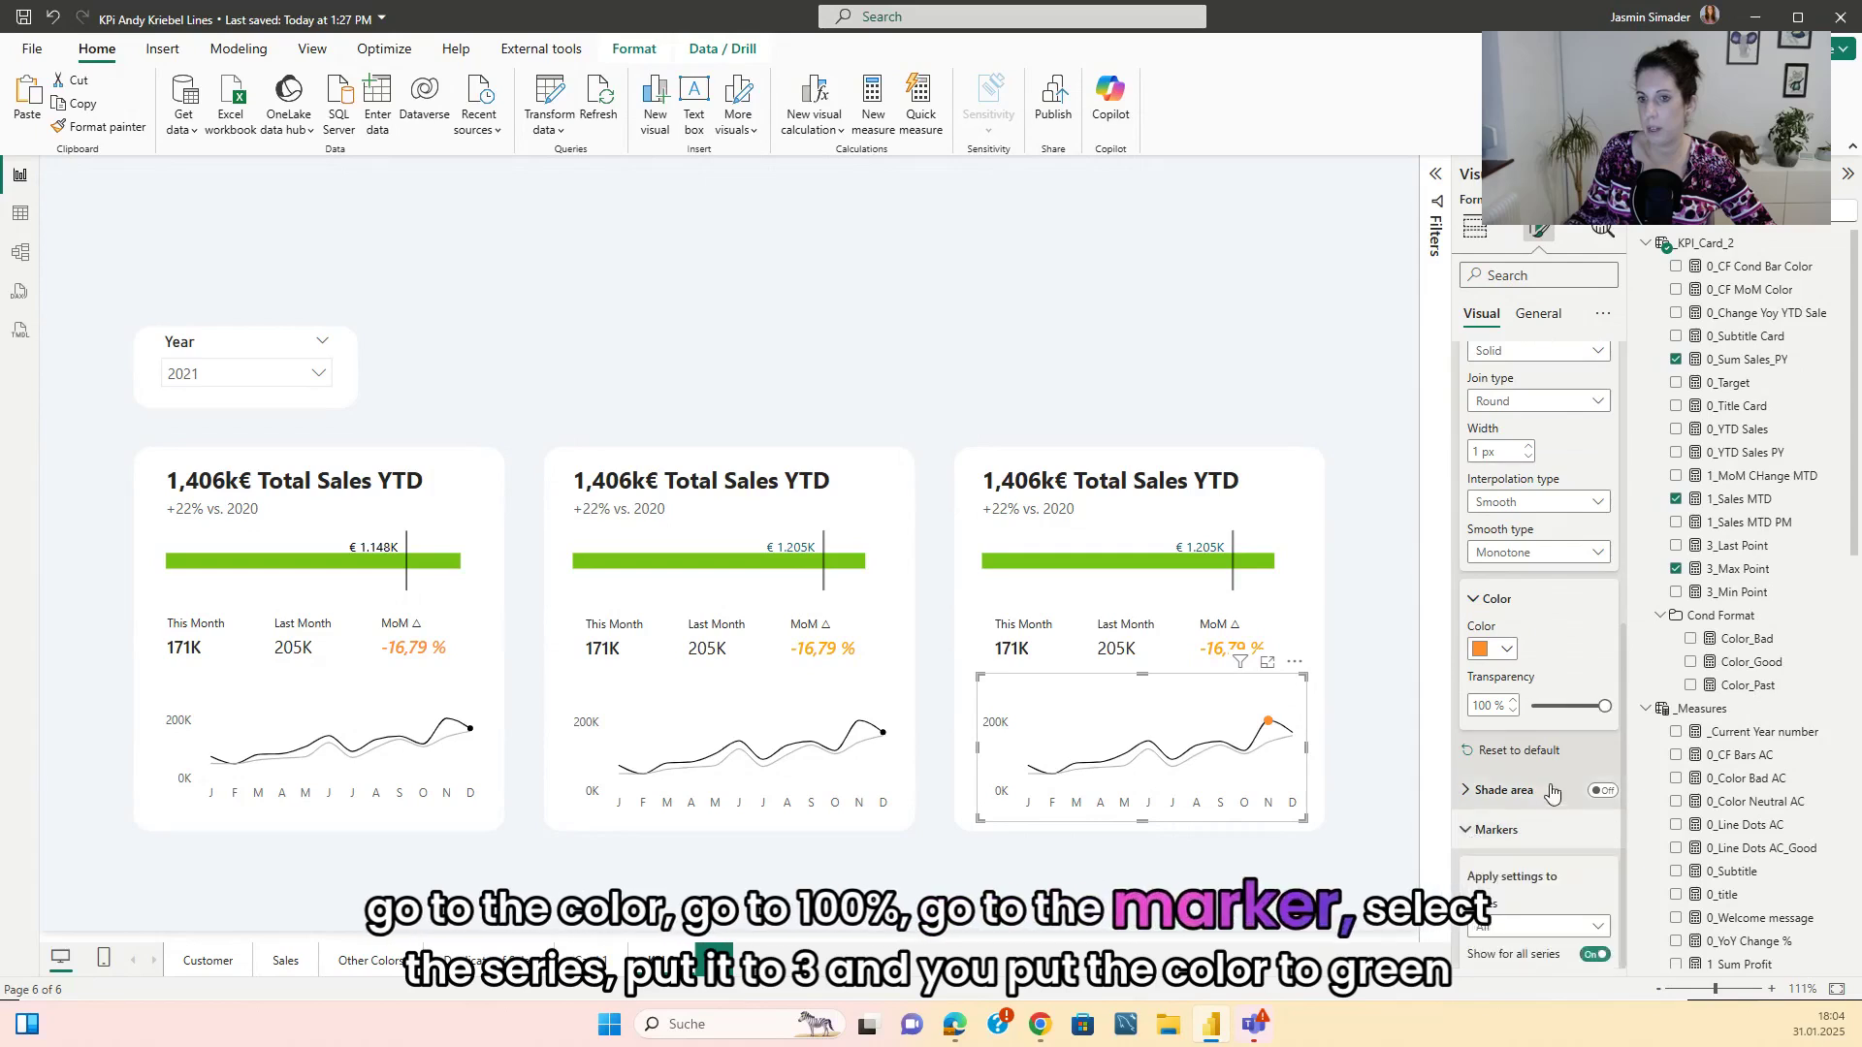
scroll(1557, 688, "down", 6)
left_click(1506, 545)
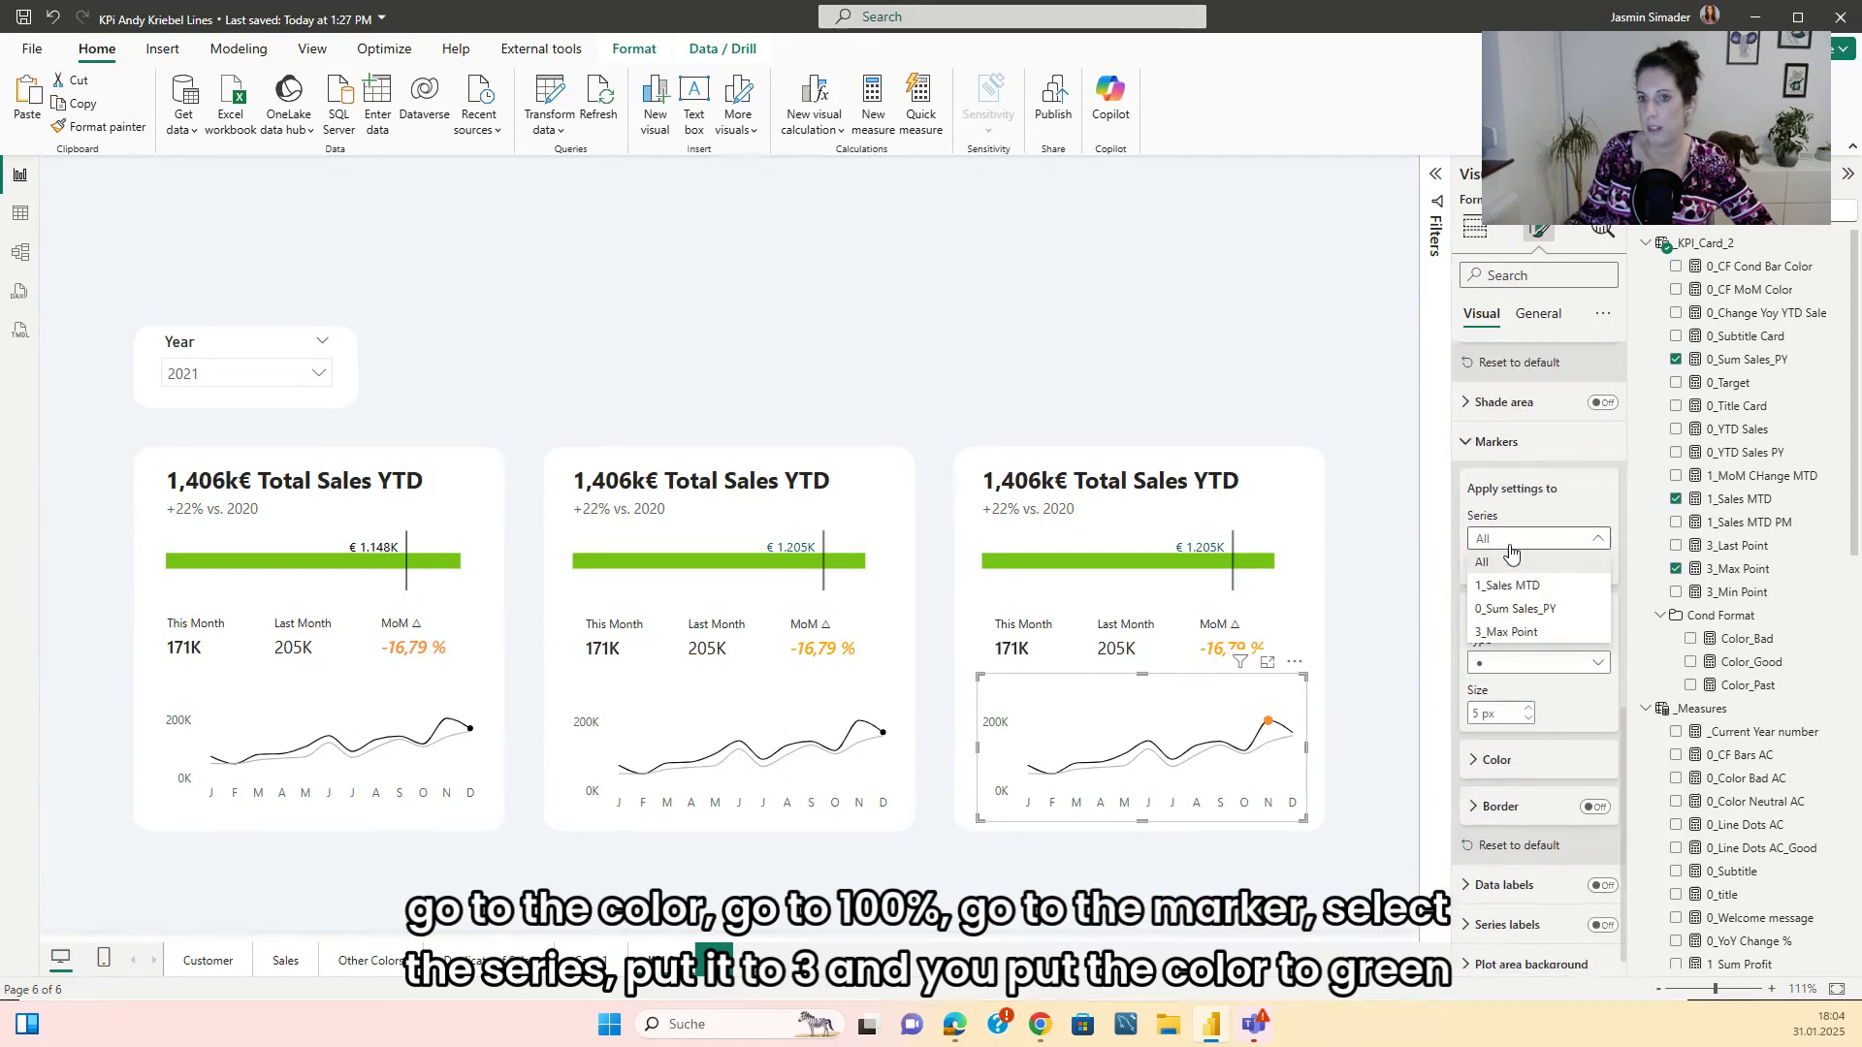
left_click(1501, 617)
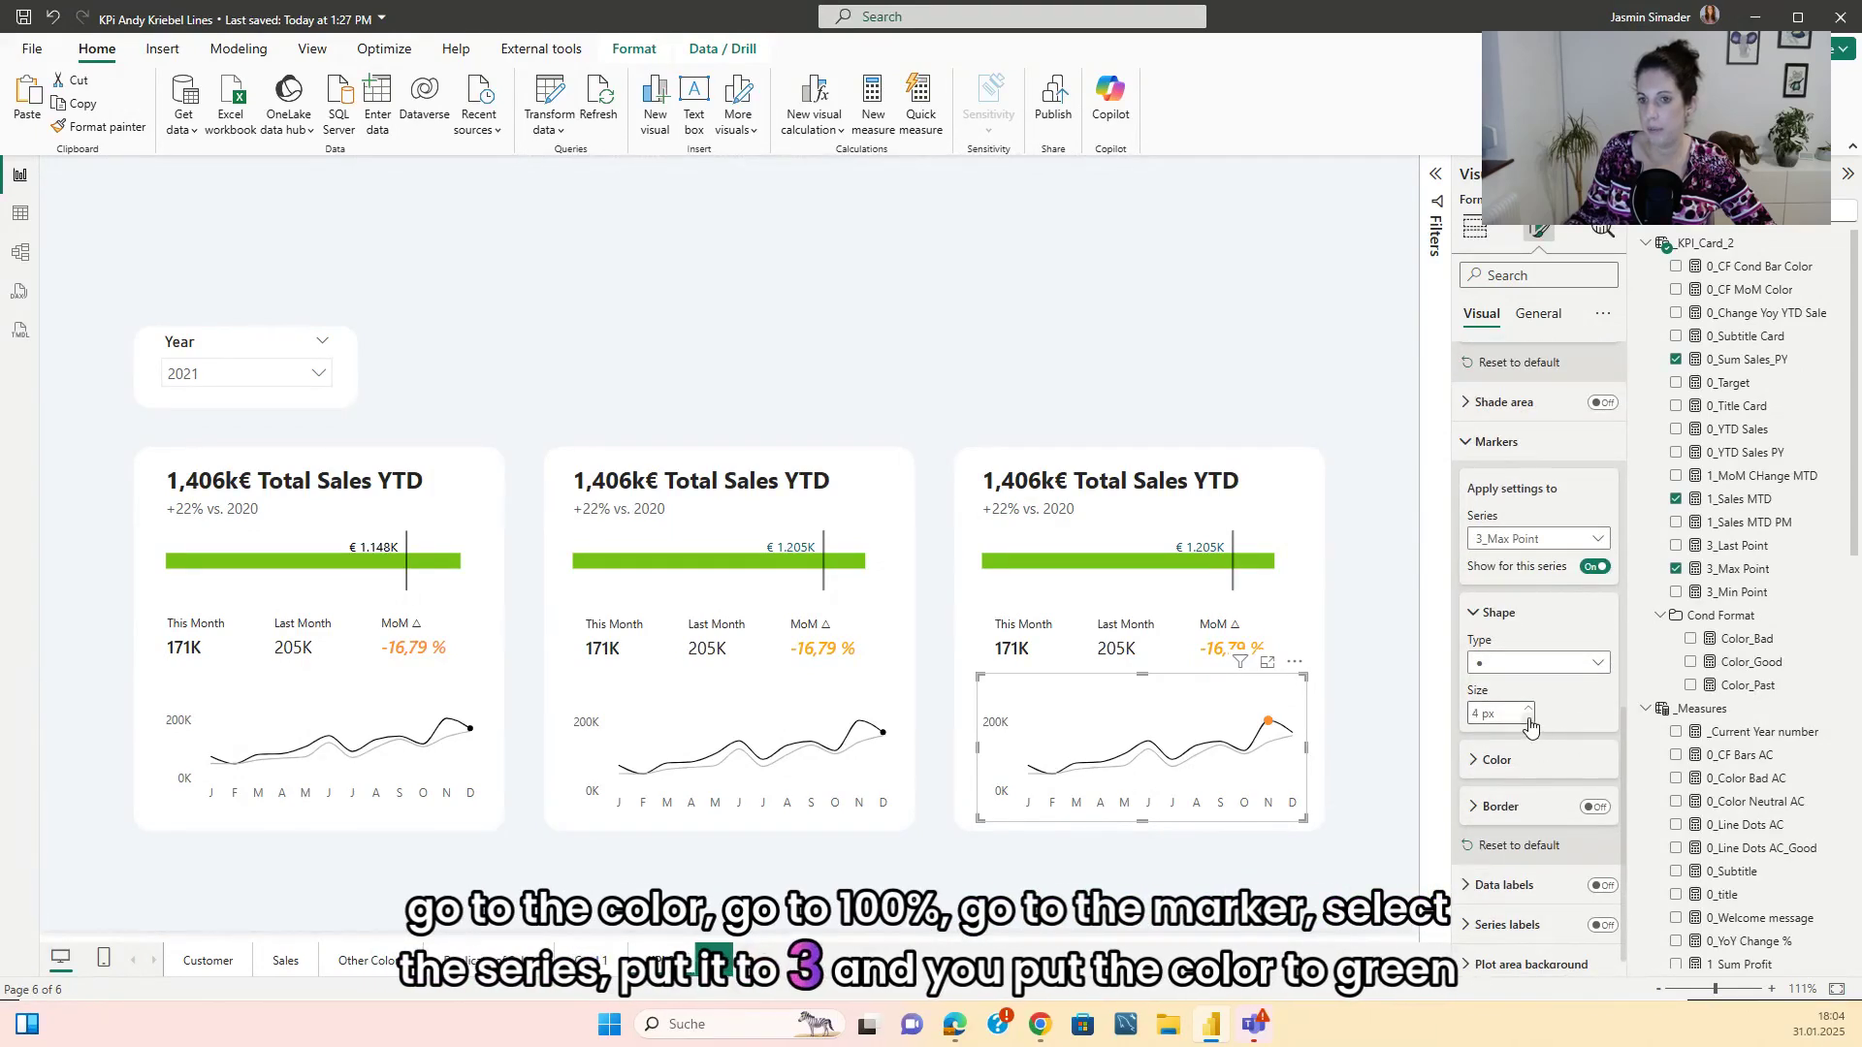
double_click(1482, 714)
type("3")
left_click(1482, 762)
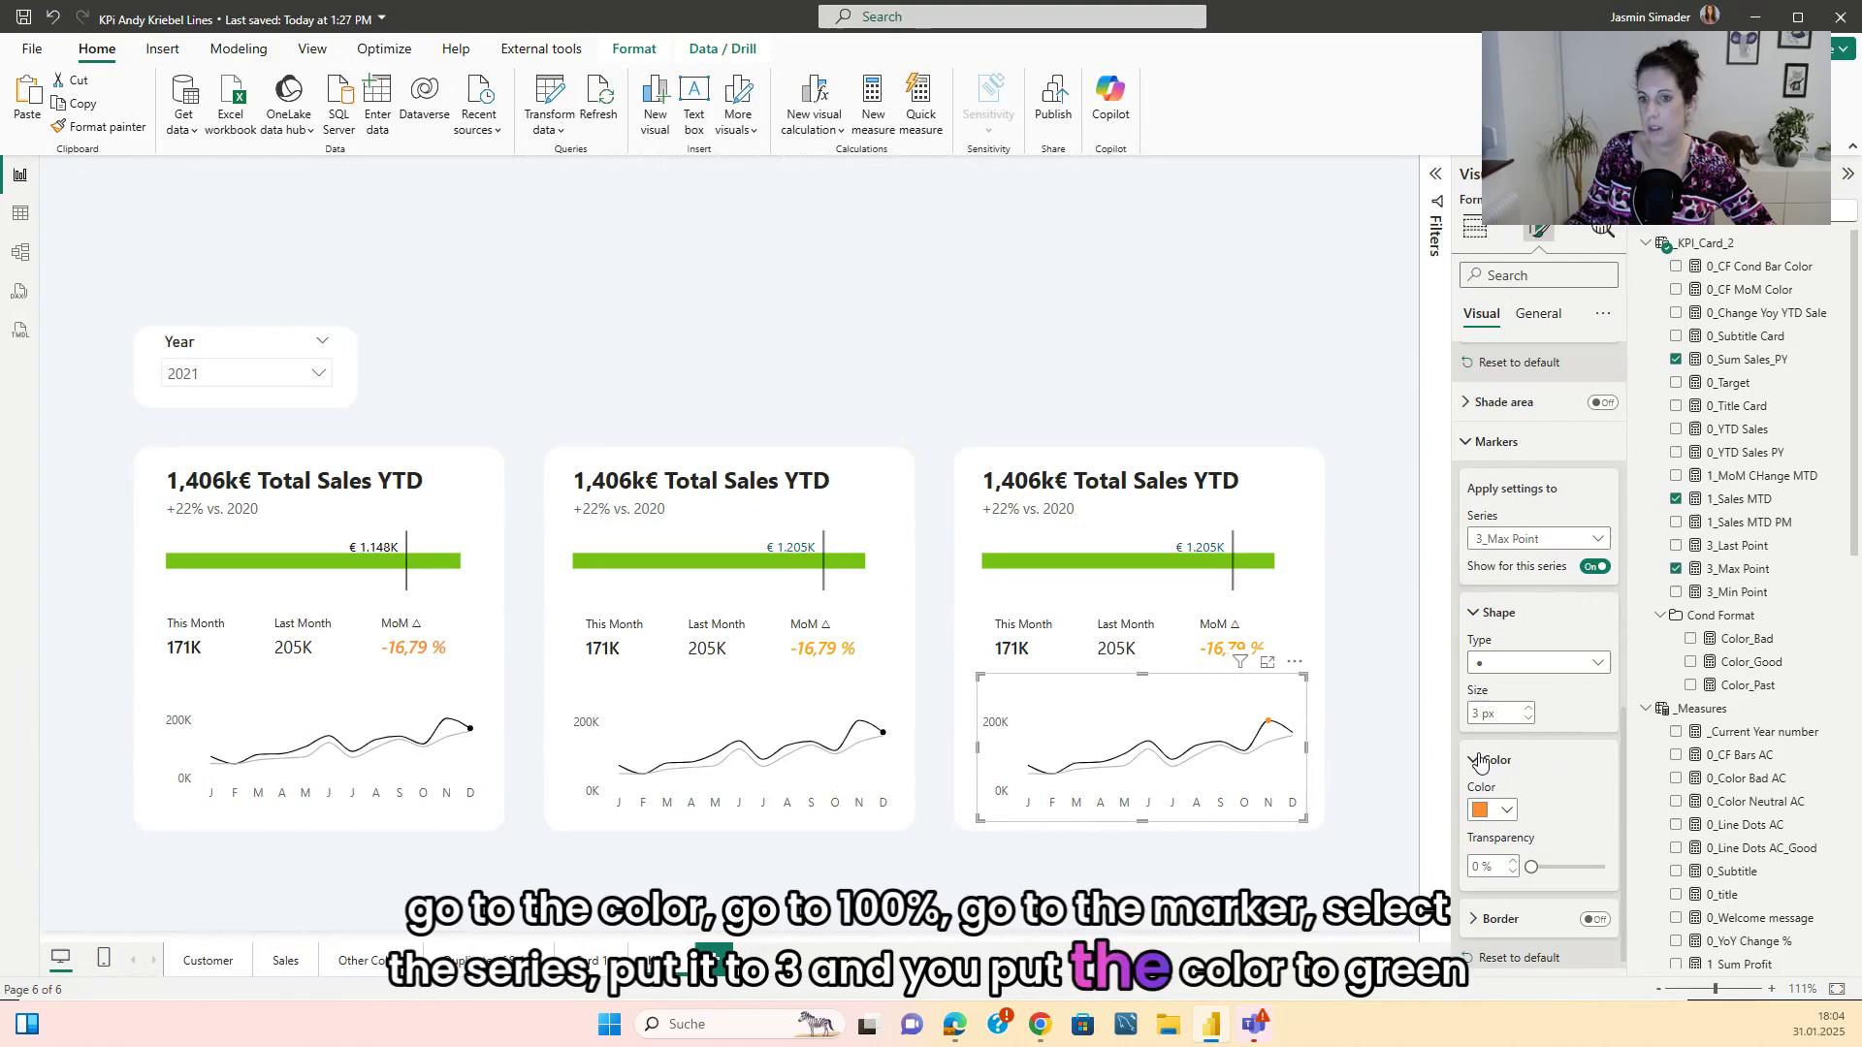
left_click(1494, 810)
left_click(1738, 504)
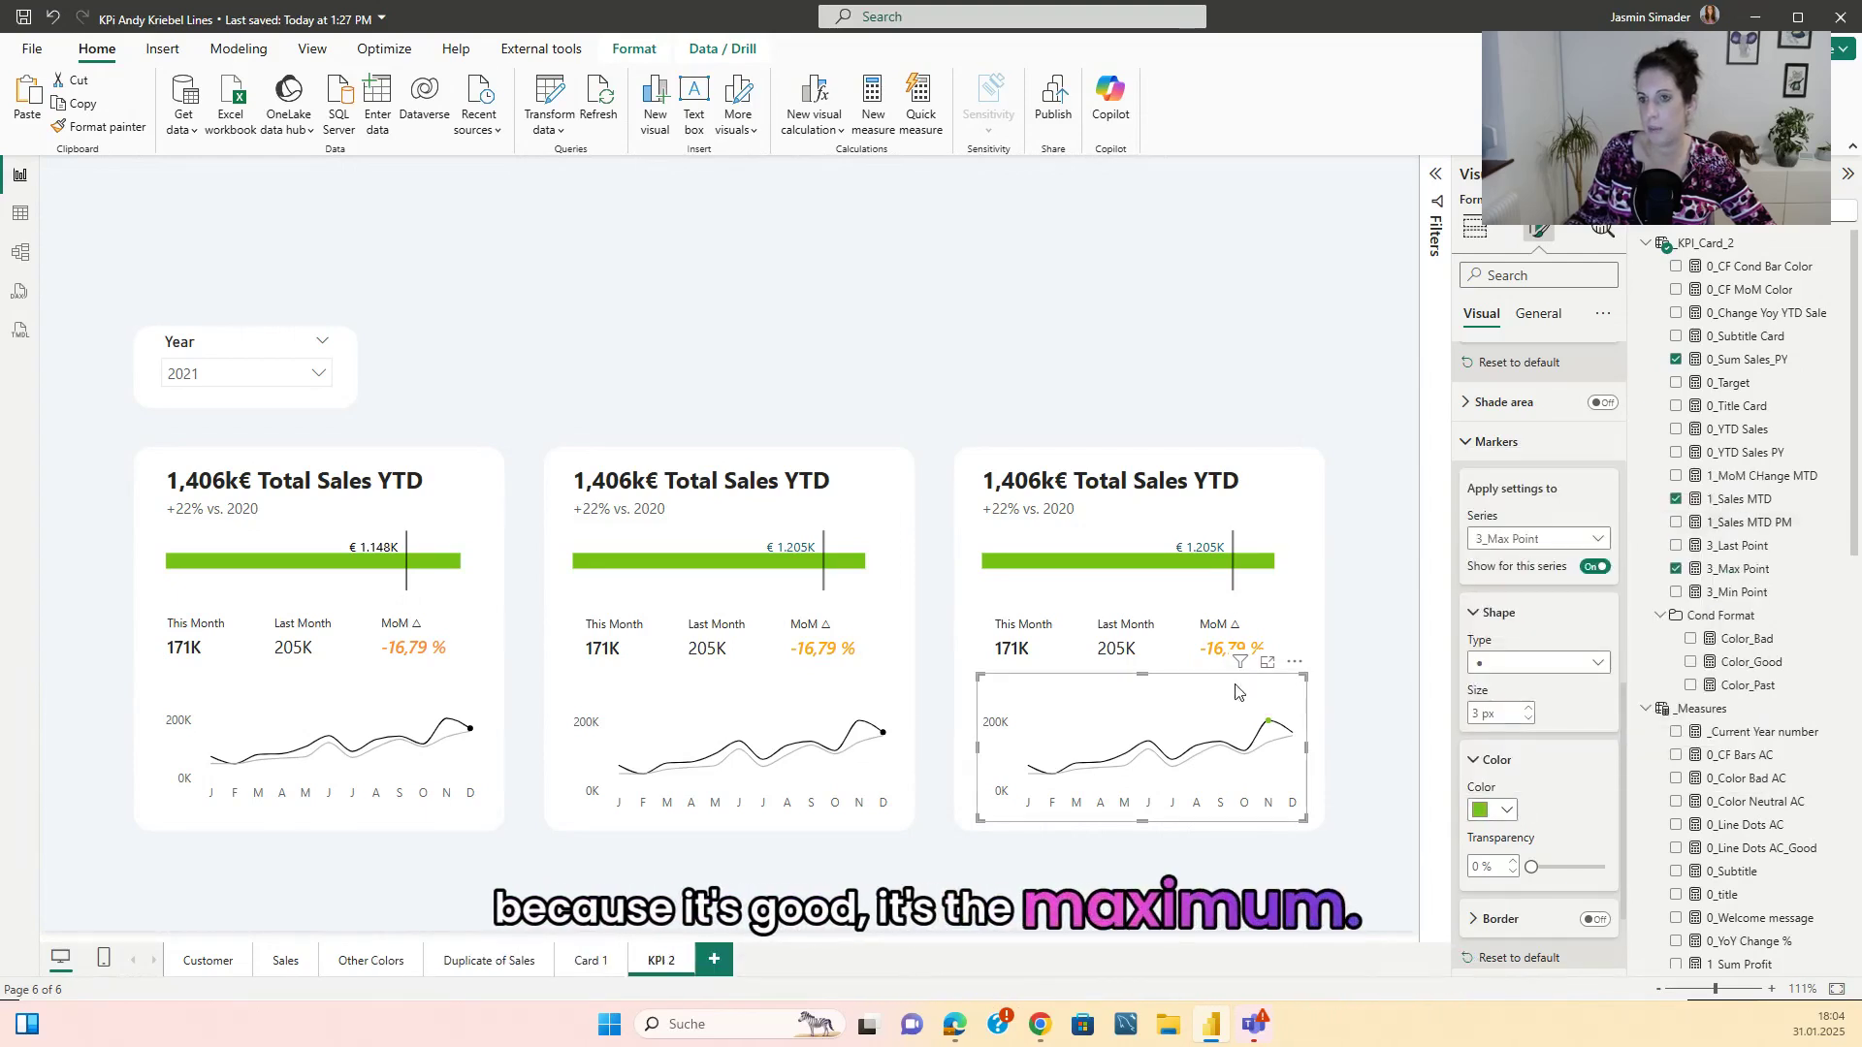
- Review the 3_Min Point measure's formula and add the measure to the y-axis of the third card's line chart
left_click(1475, 230)
left_click(1761, 596)
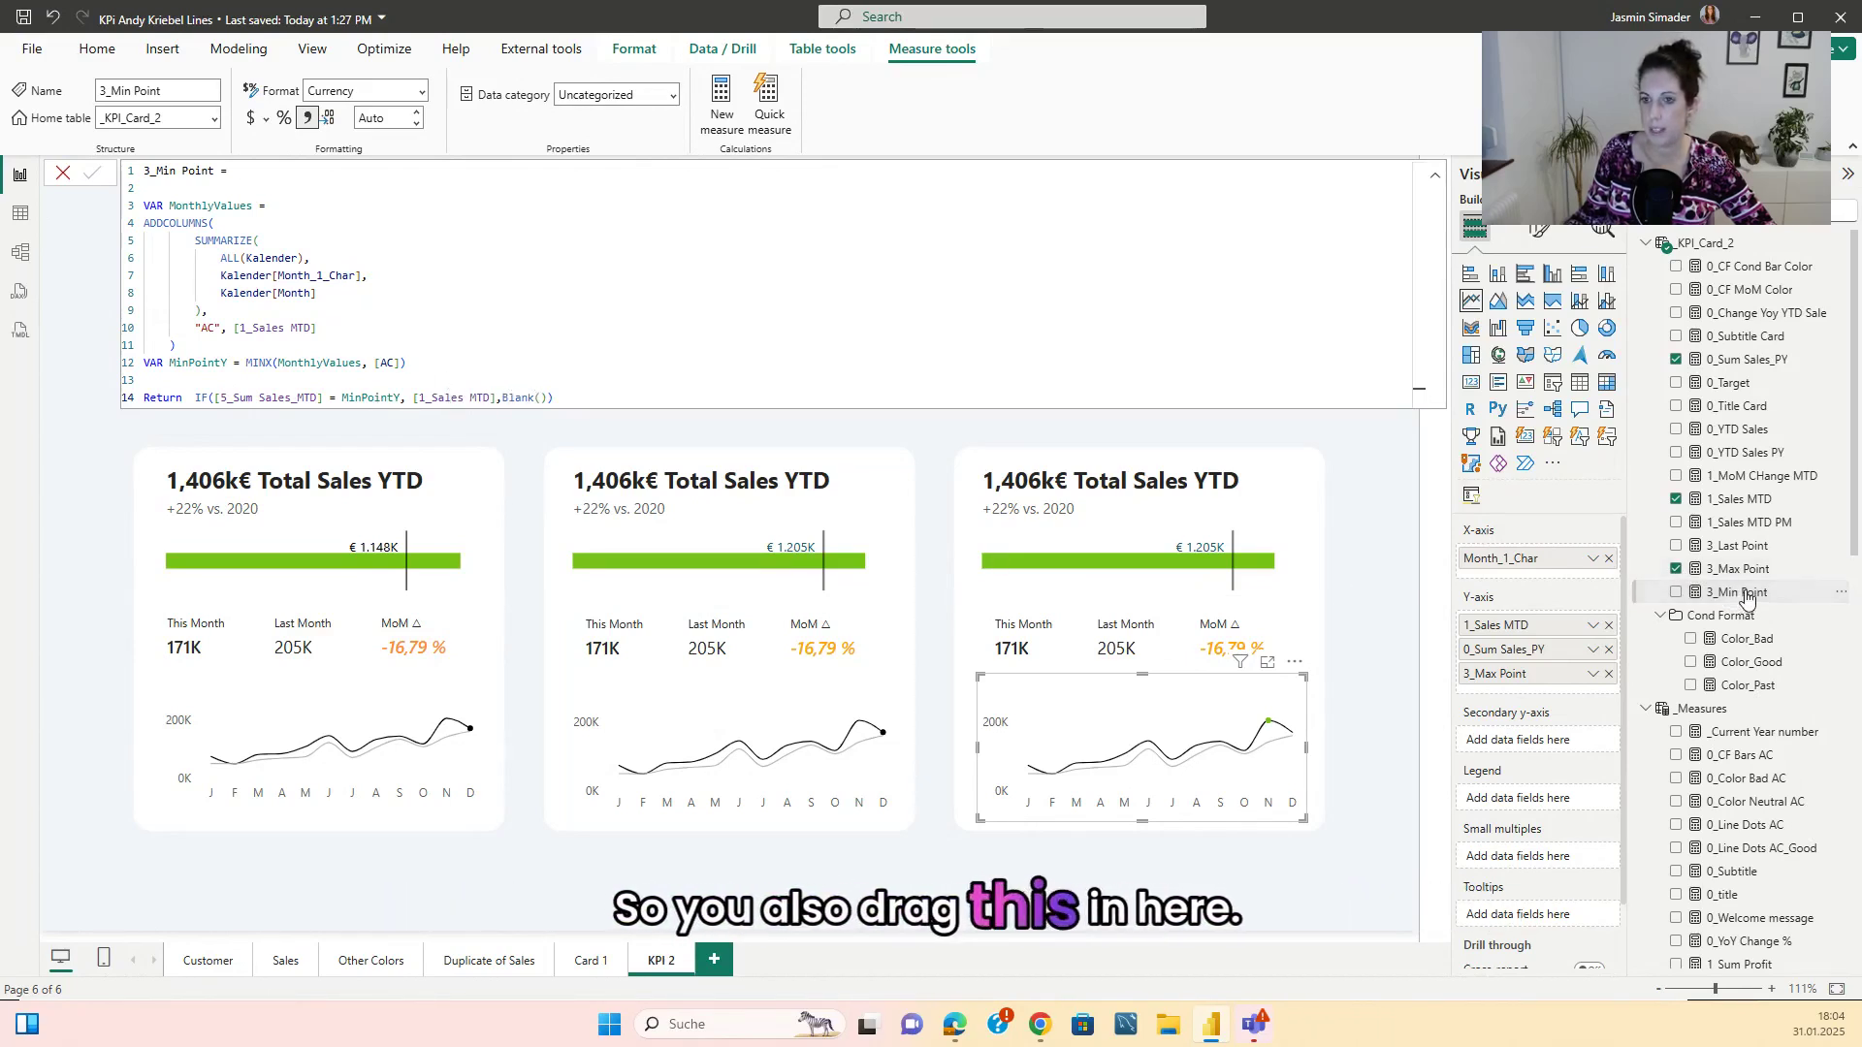
left_click_drag(1565, 689, 1520, 670)
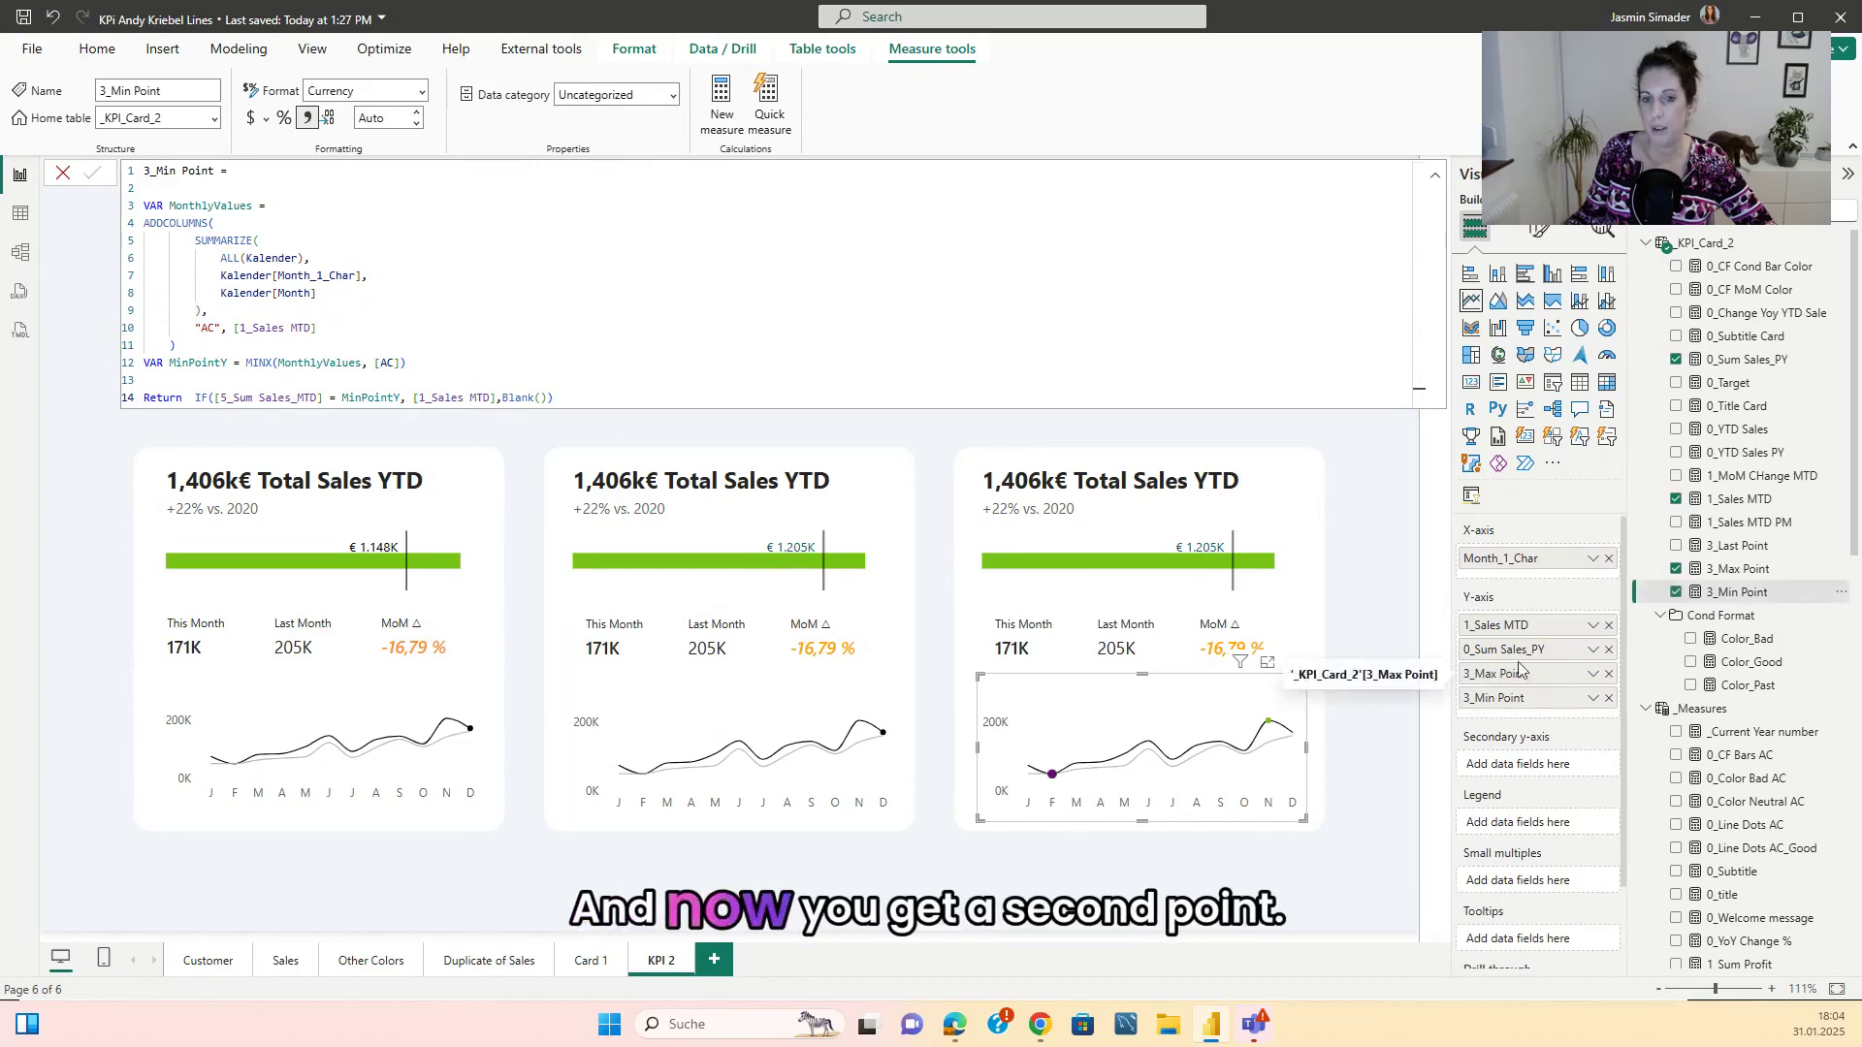
- Set the line transparency of the 3_Min Point series to 100 %
left_click(1542, 234)
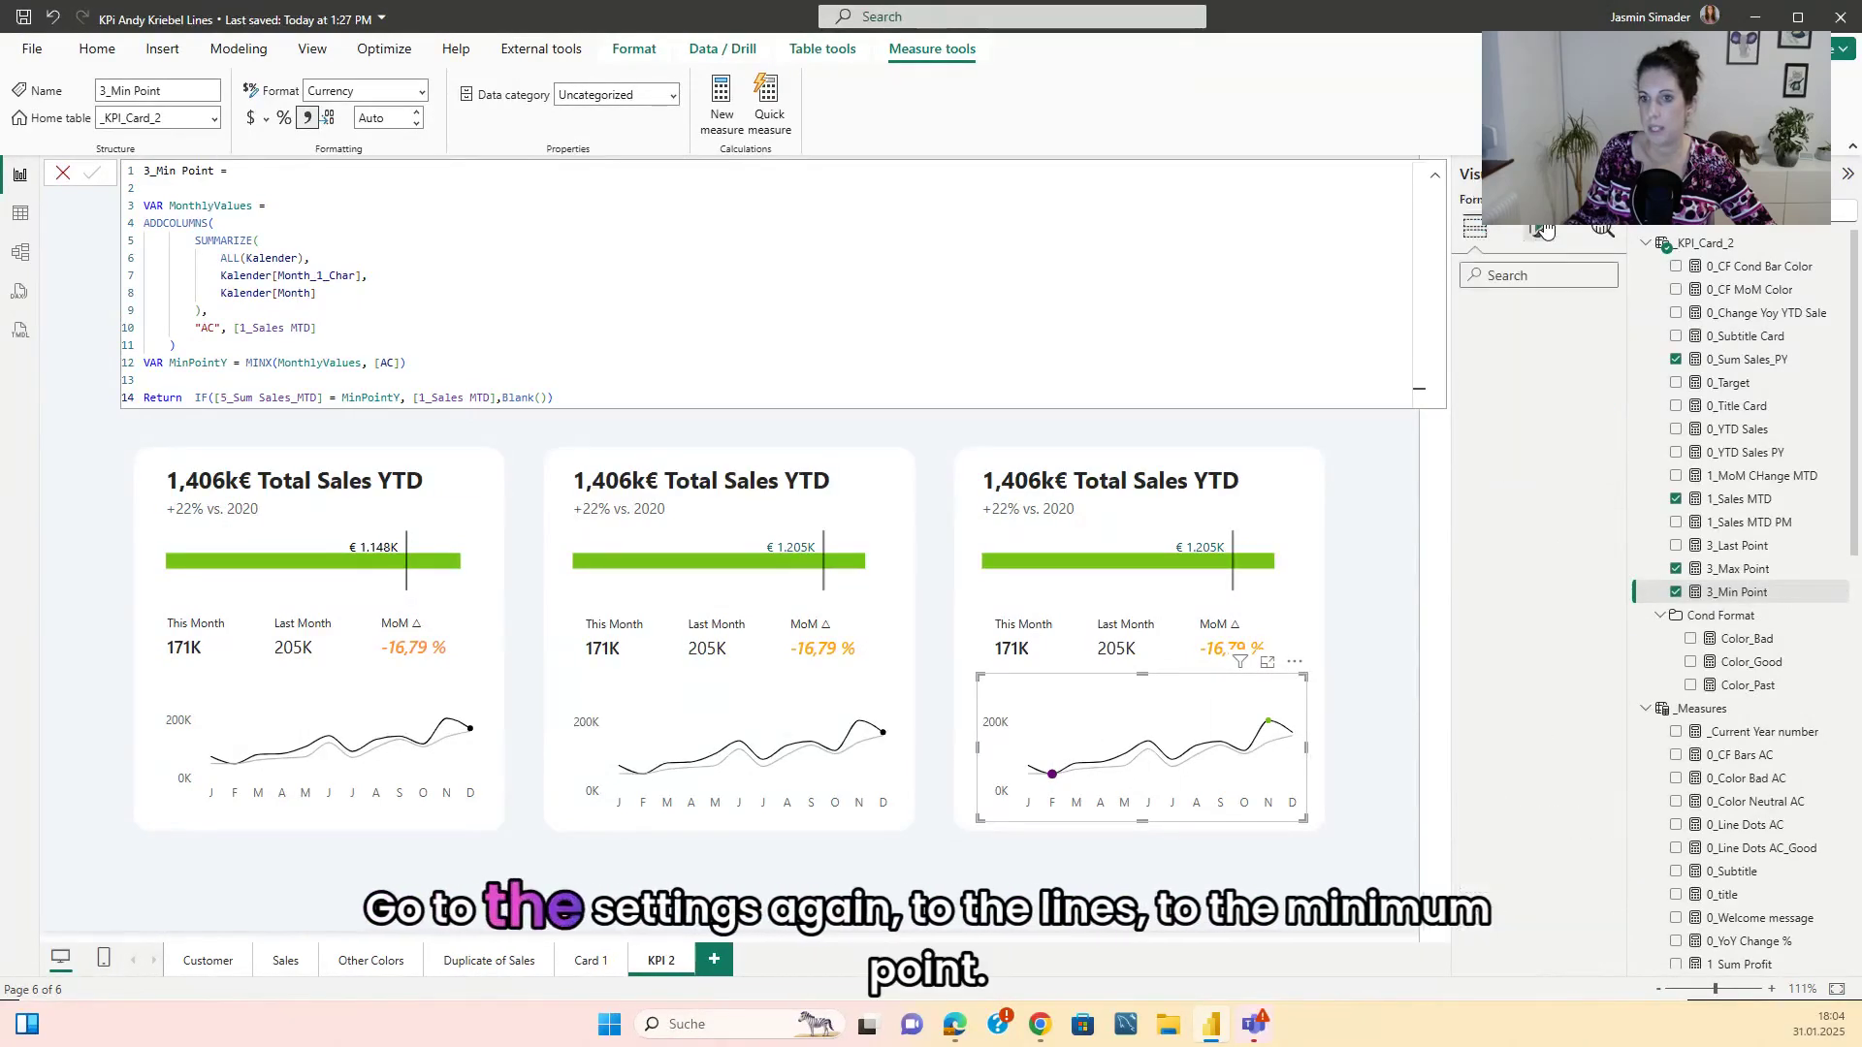
left_click(1474, 642)
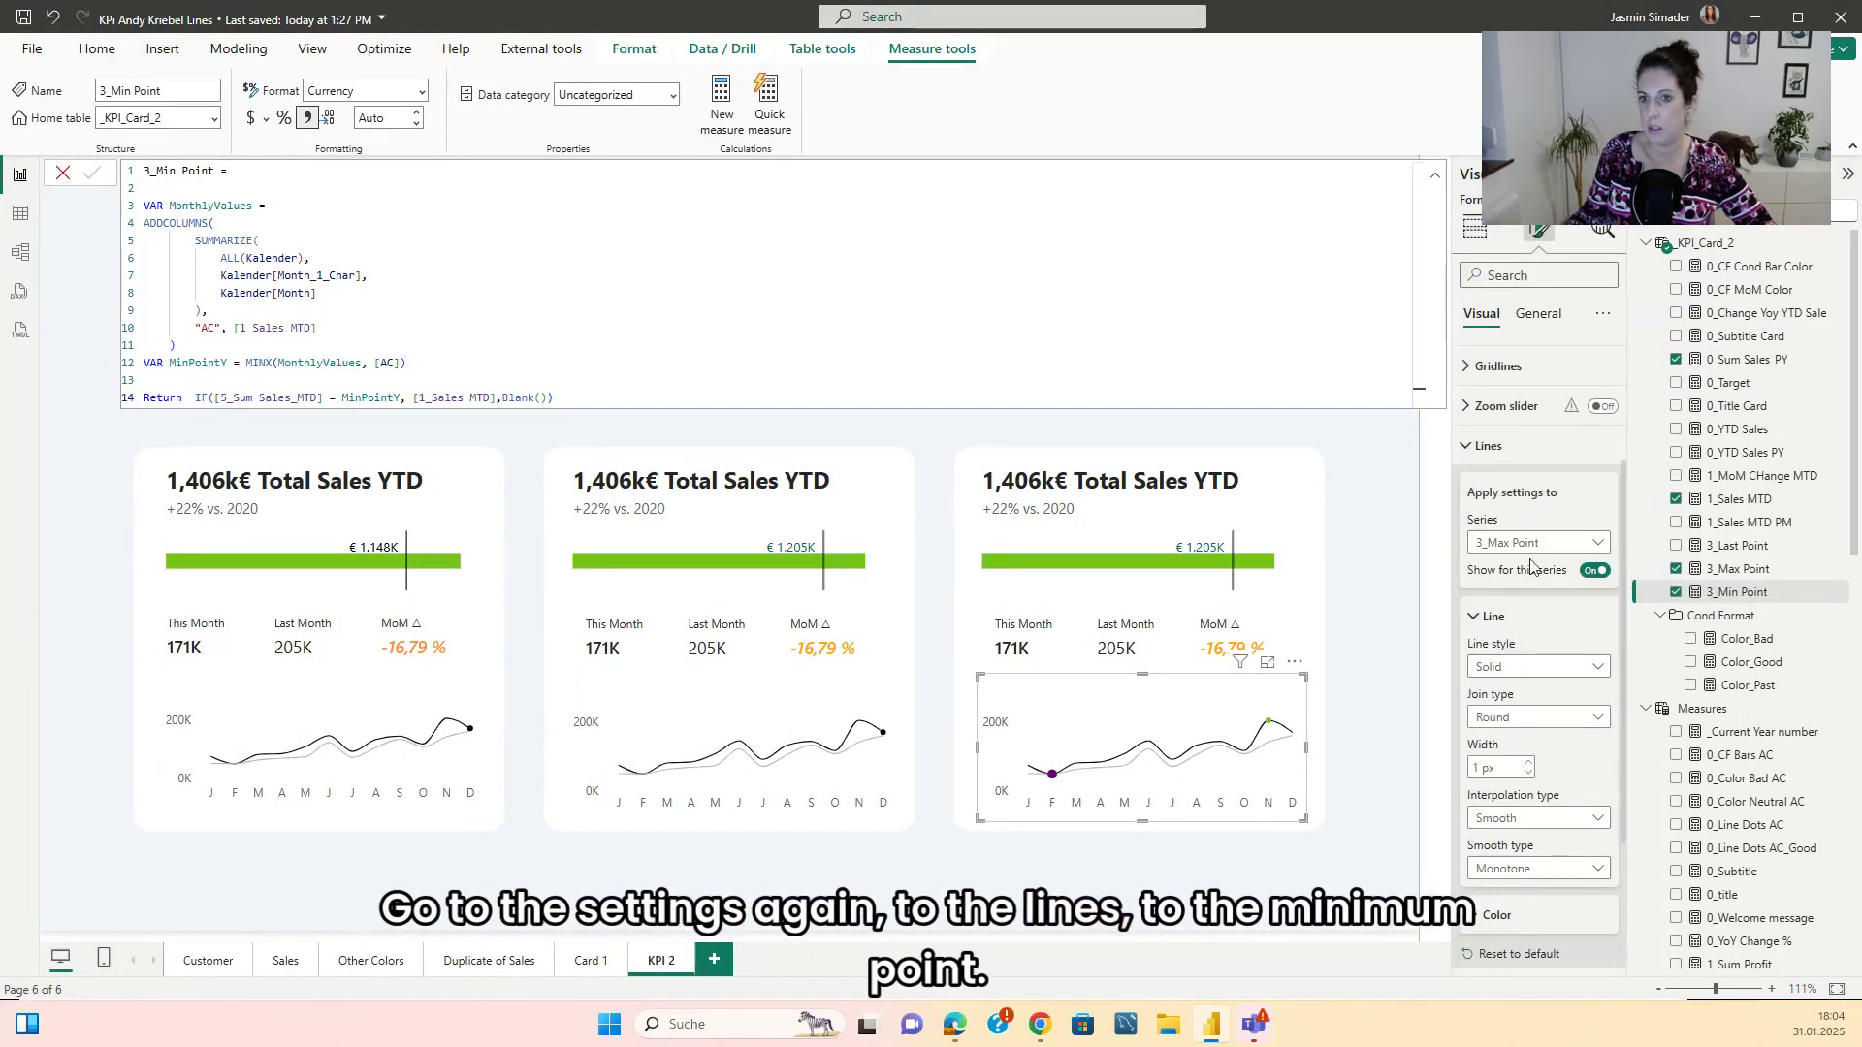
scroll(1518, 704, "down", 3)
left_click(1498, 713)
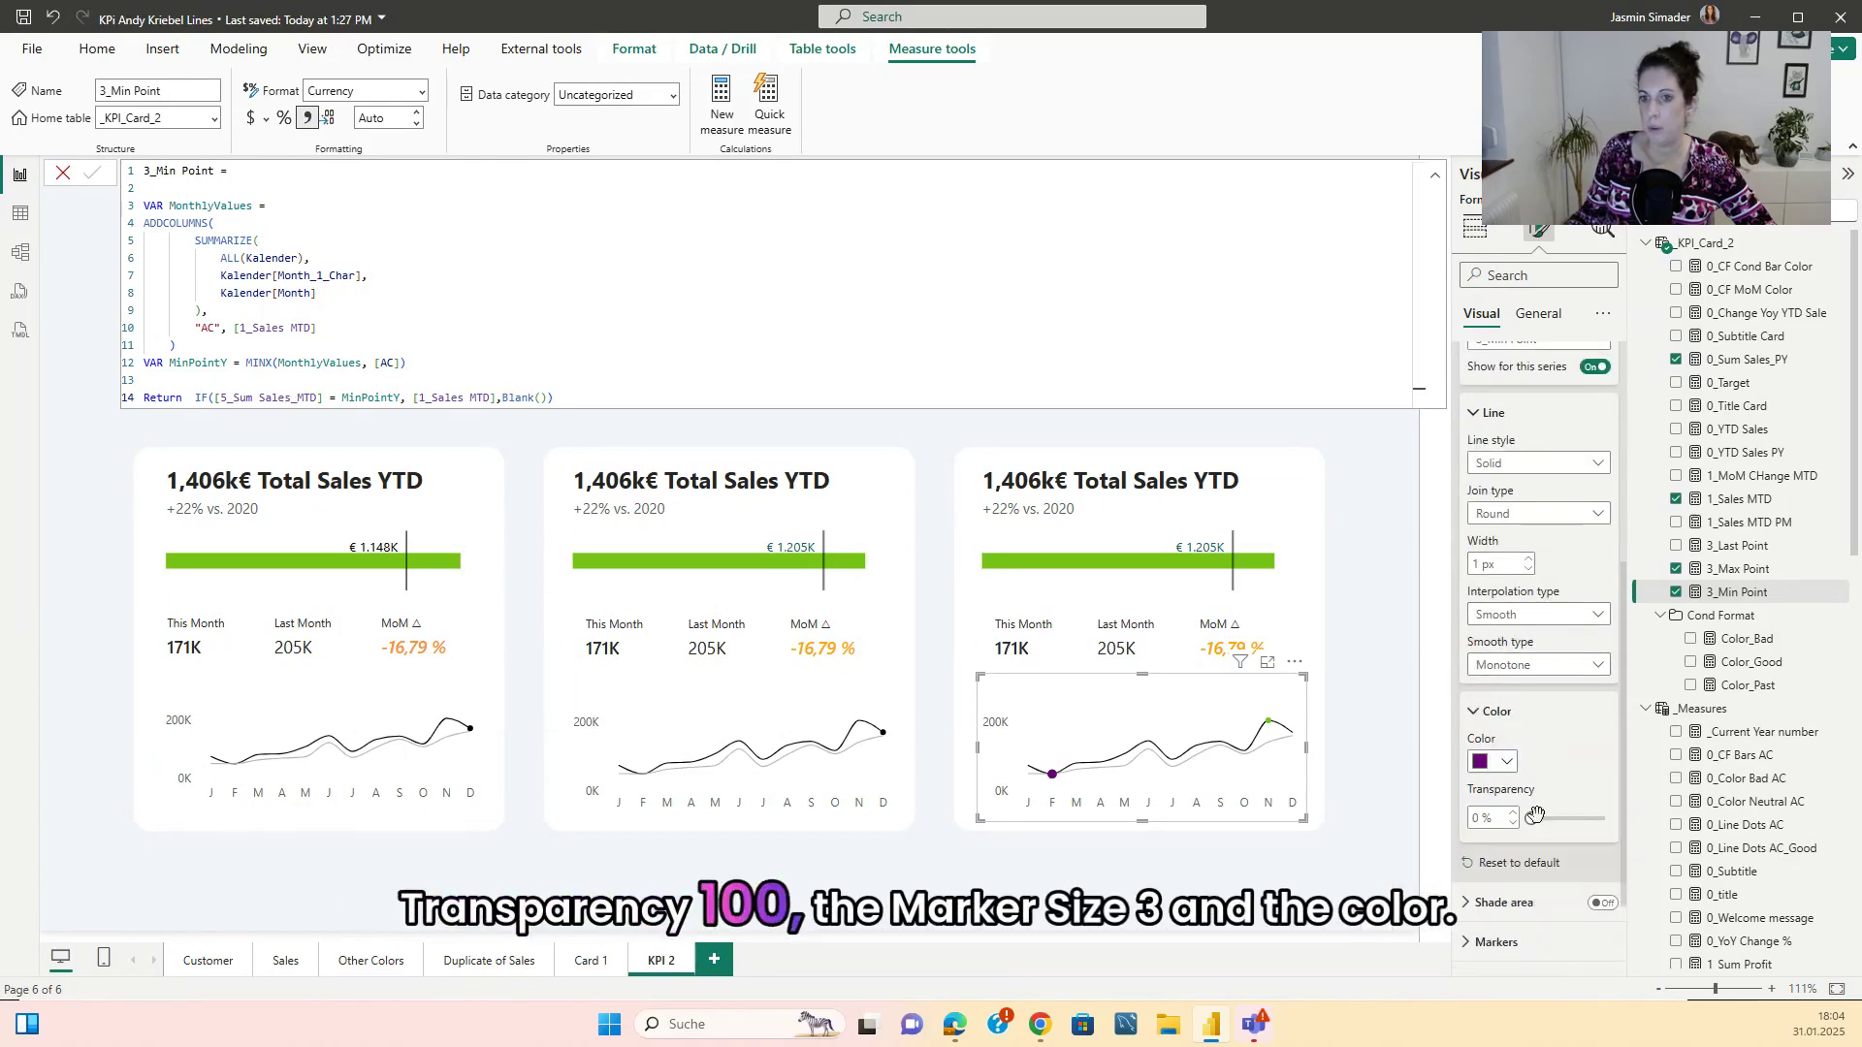
scroll(1524, 742, "down", 3)
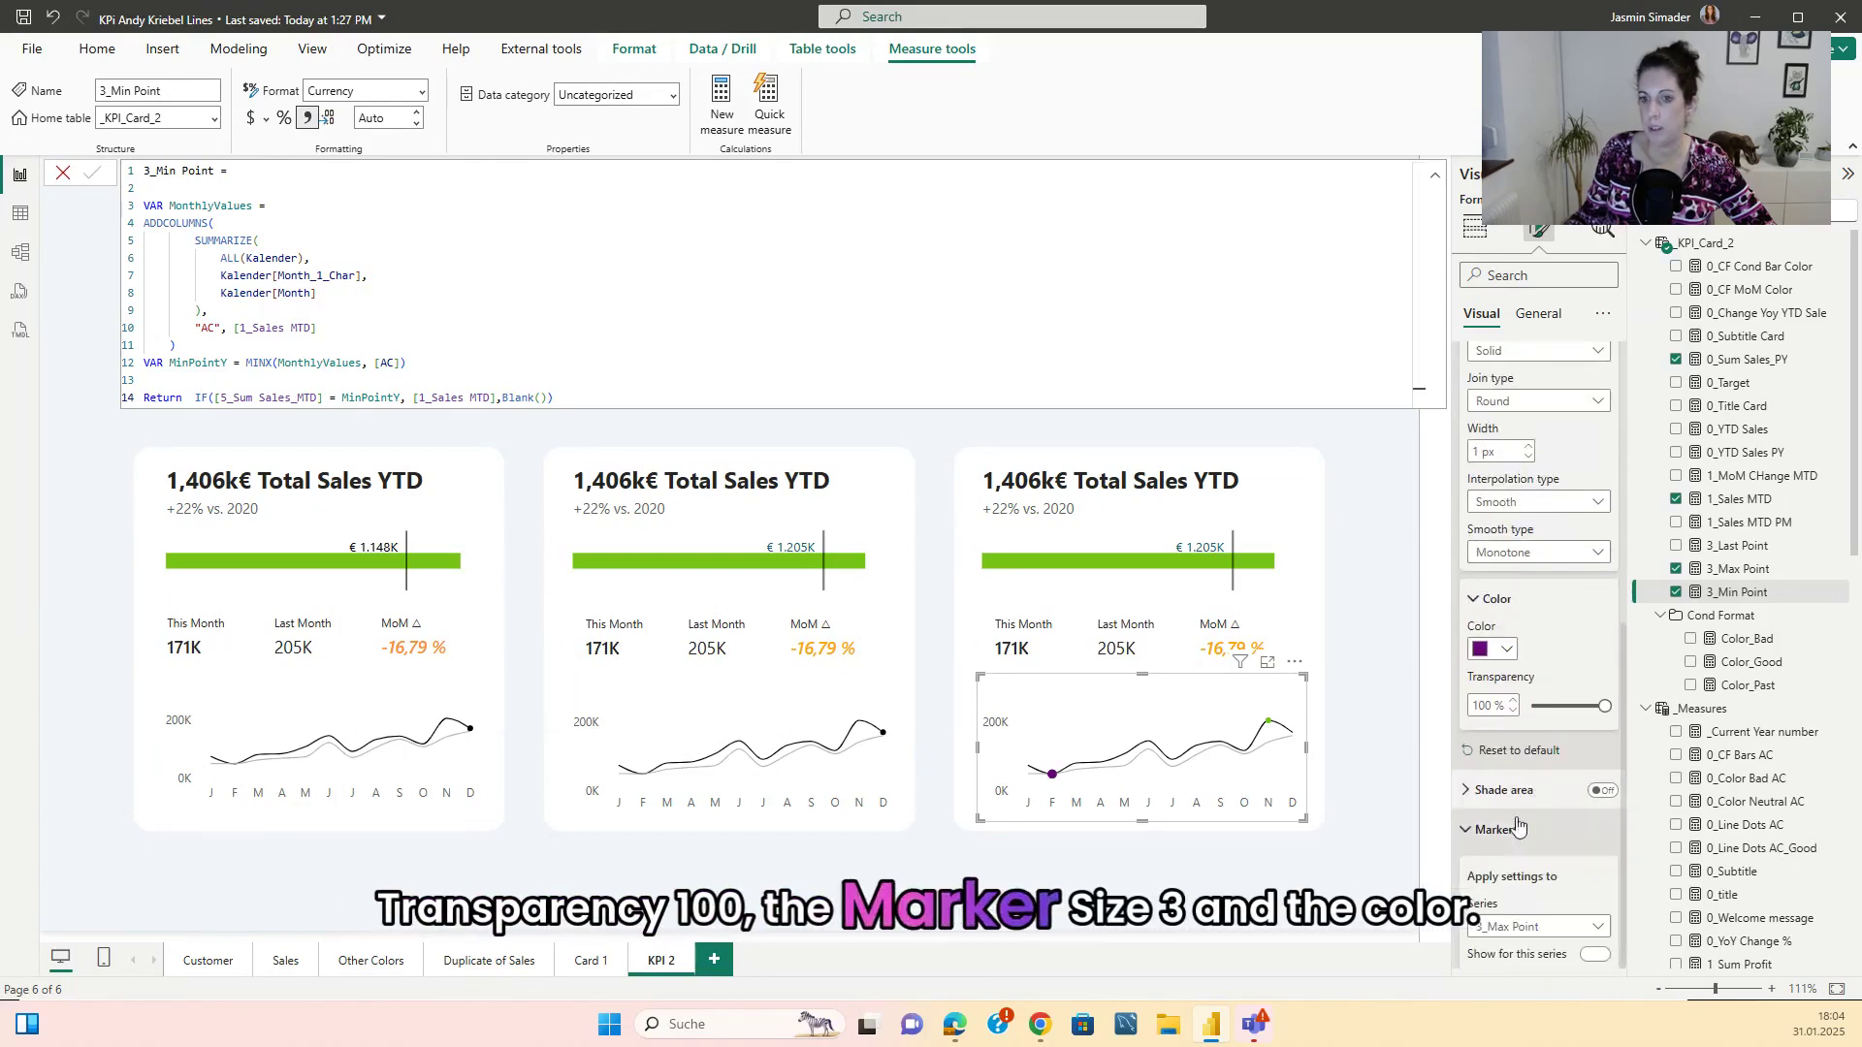
- Set the 3_Min Point series' marker size to 3 px and its marker color to orange
left_click(1542, 776)
scroll(1545, 776, "down", 3)
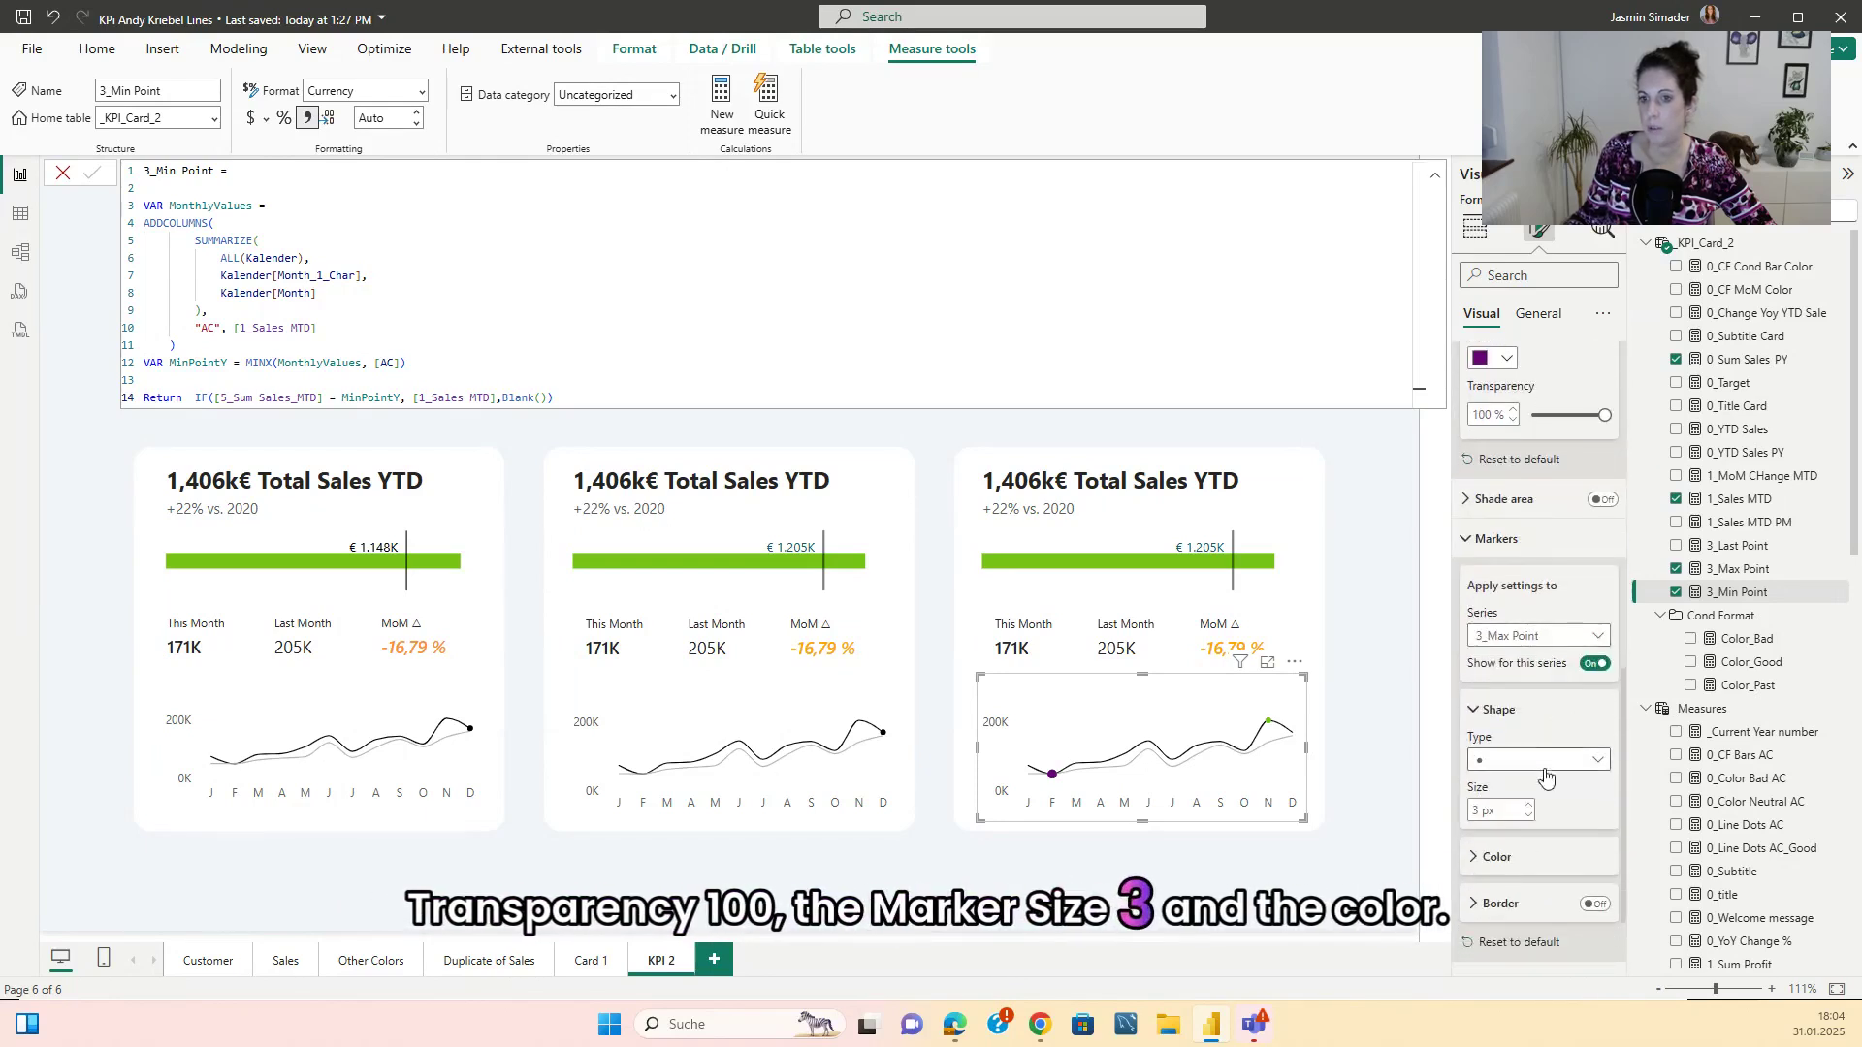
left_click(1503, 857)
scroll(1513, 834, "down", 2)
left_click(1494, 810)
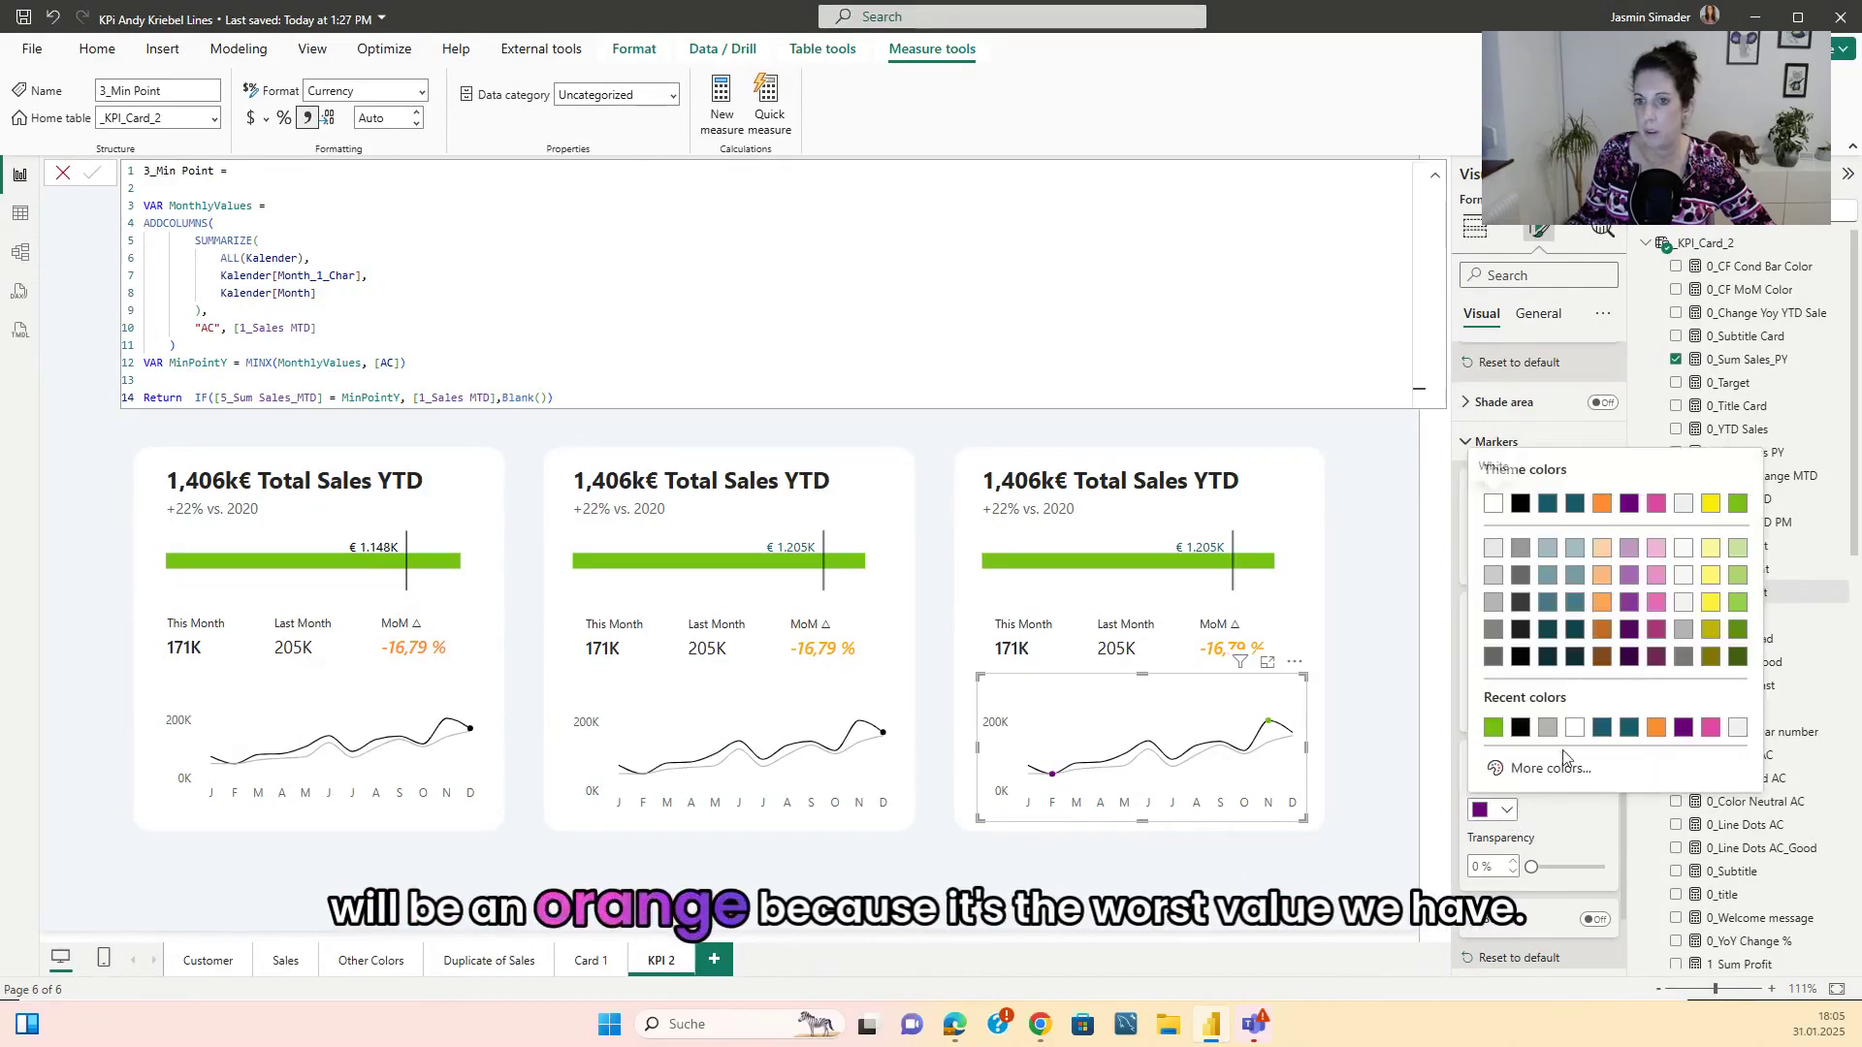
left_click(1657, 728)
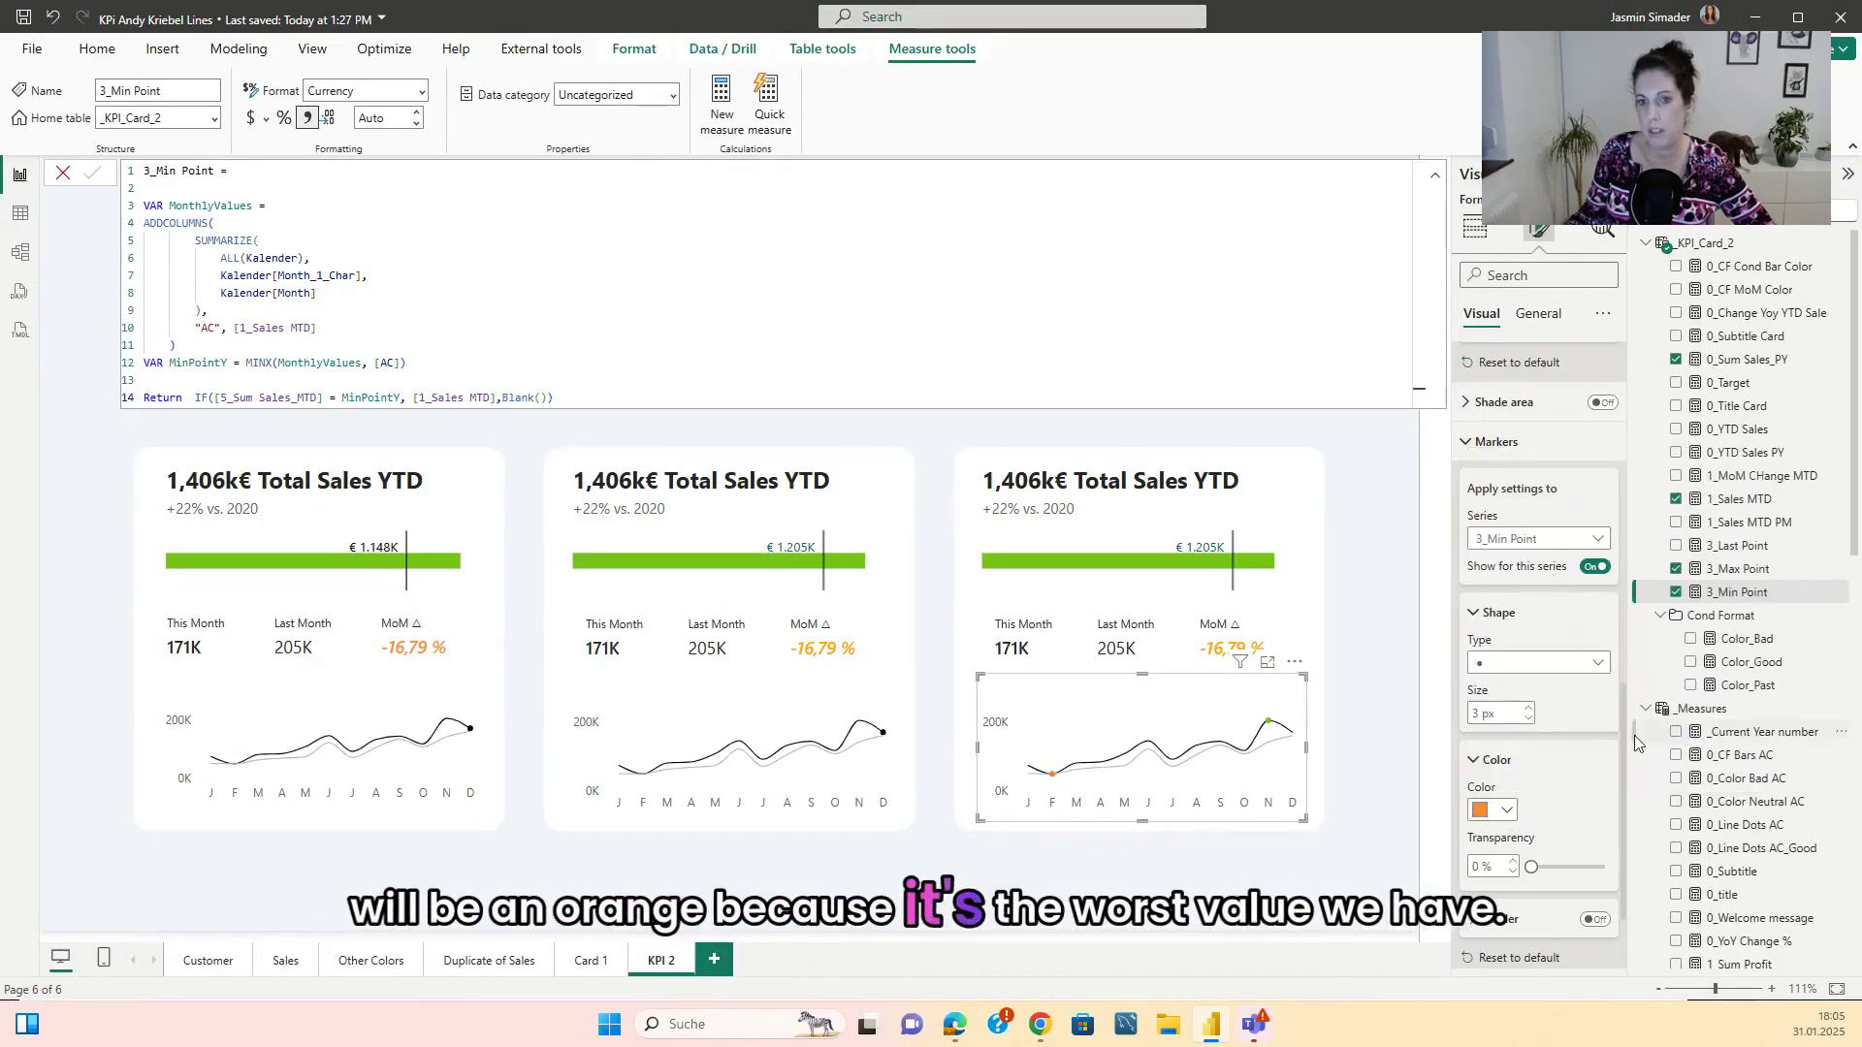
left_click(1377, 793)
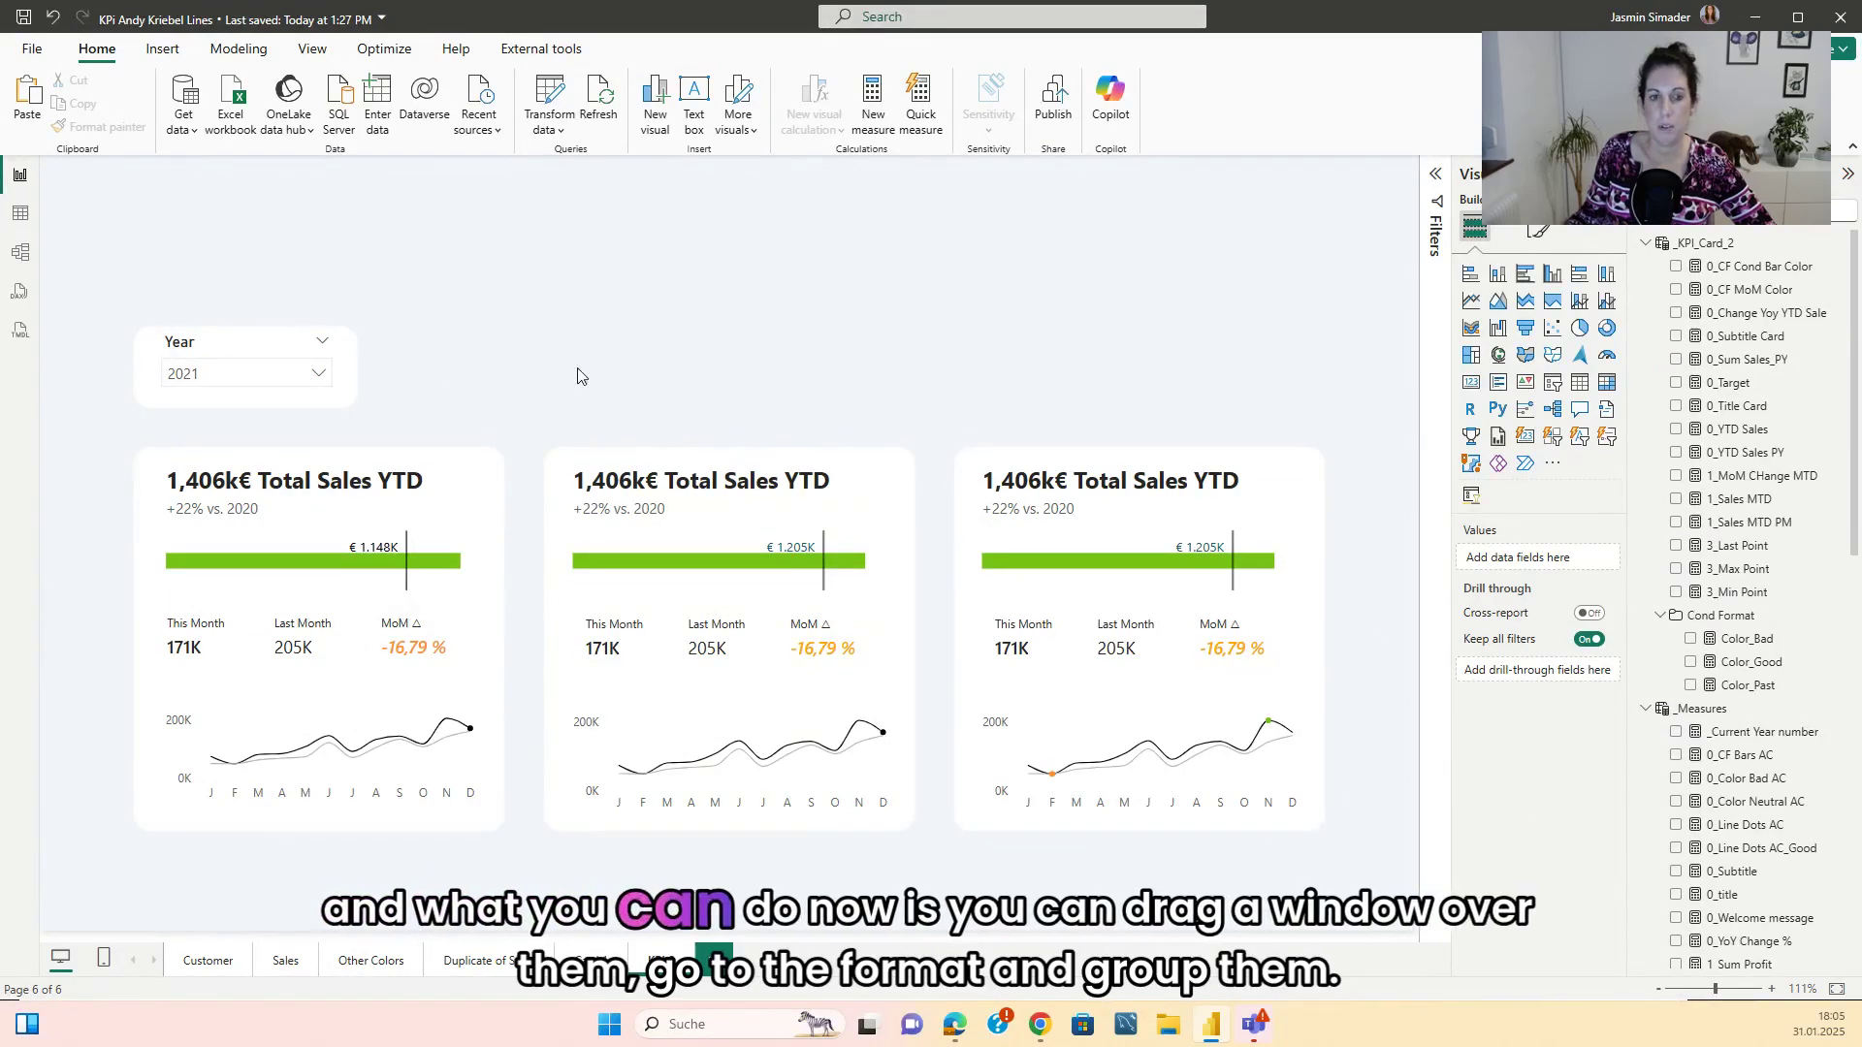
- Group all visuals of the middle card
left_click_drag(520, 350, 936, 836)
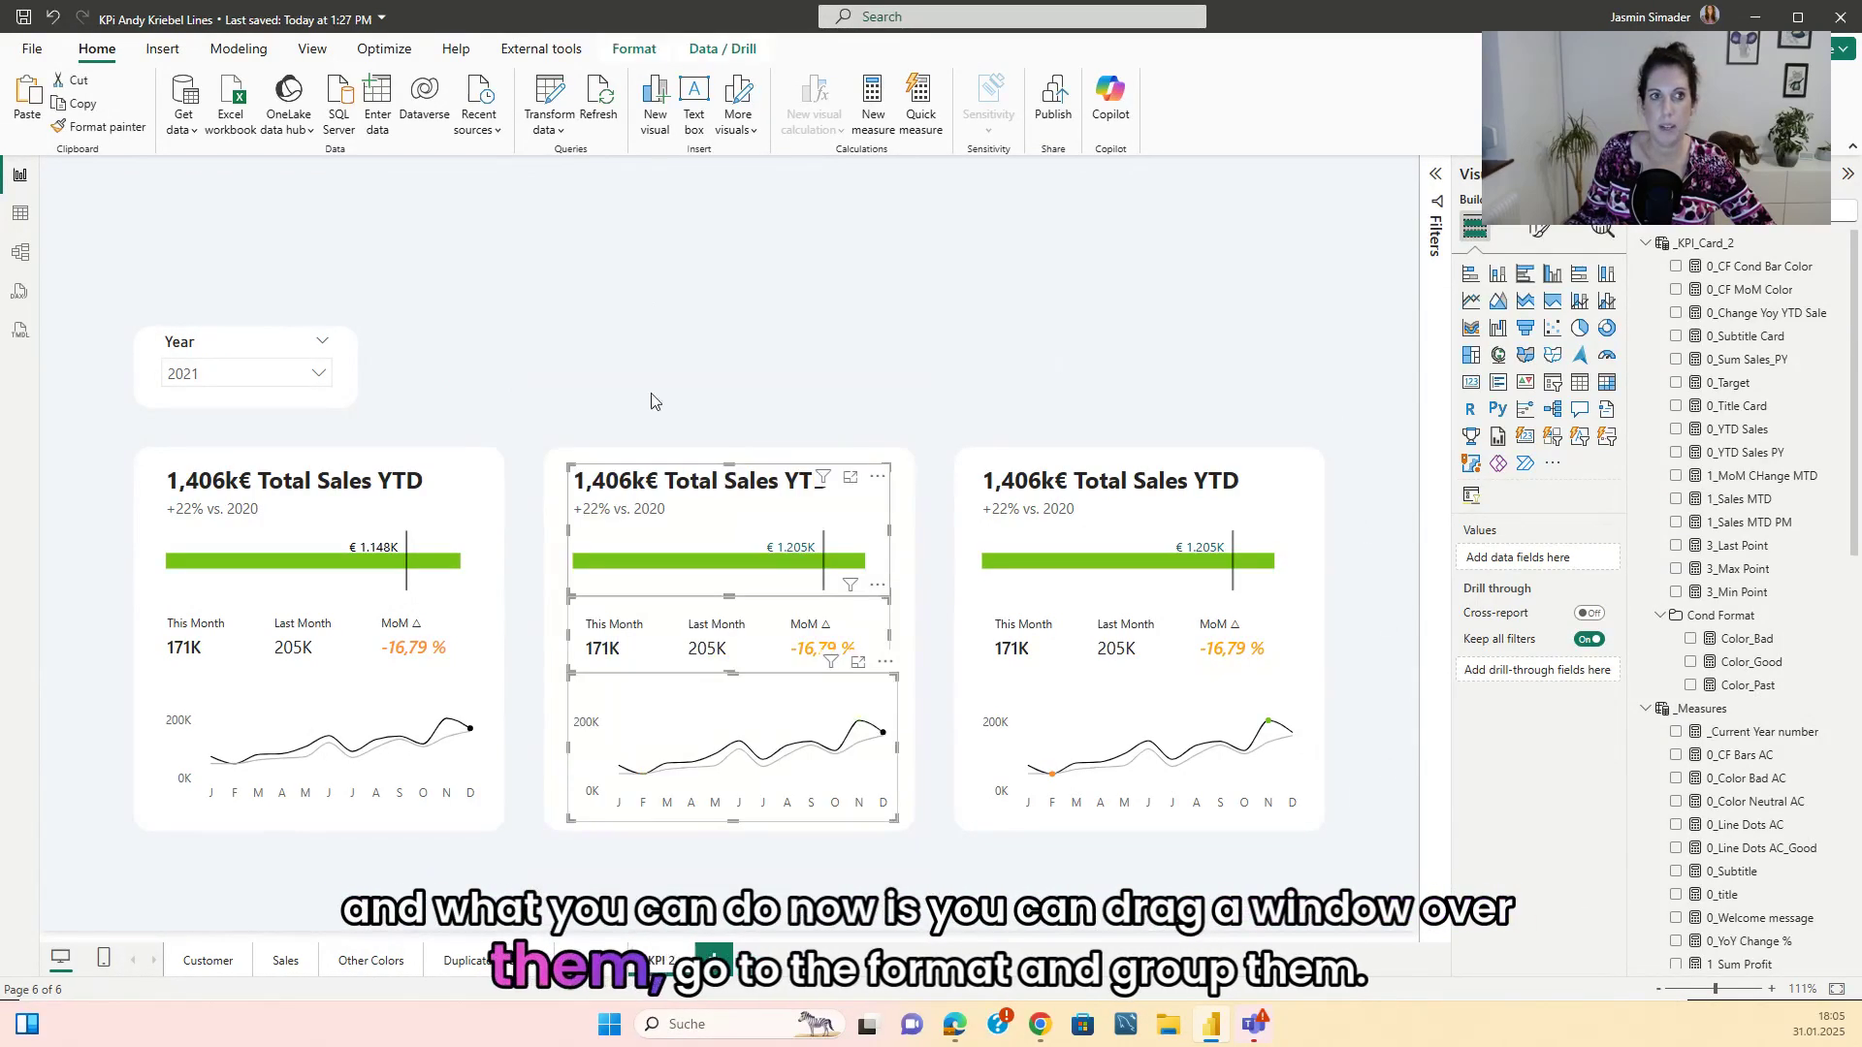
left_click(634, 49)
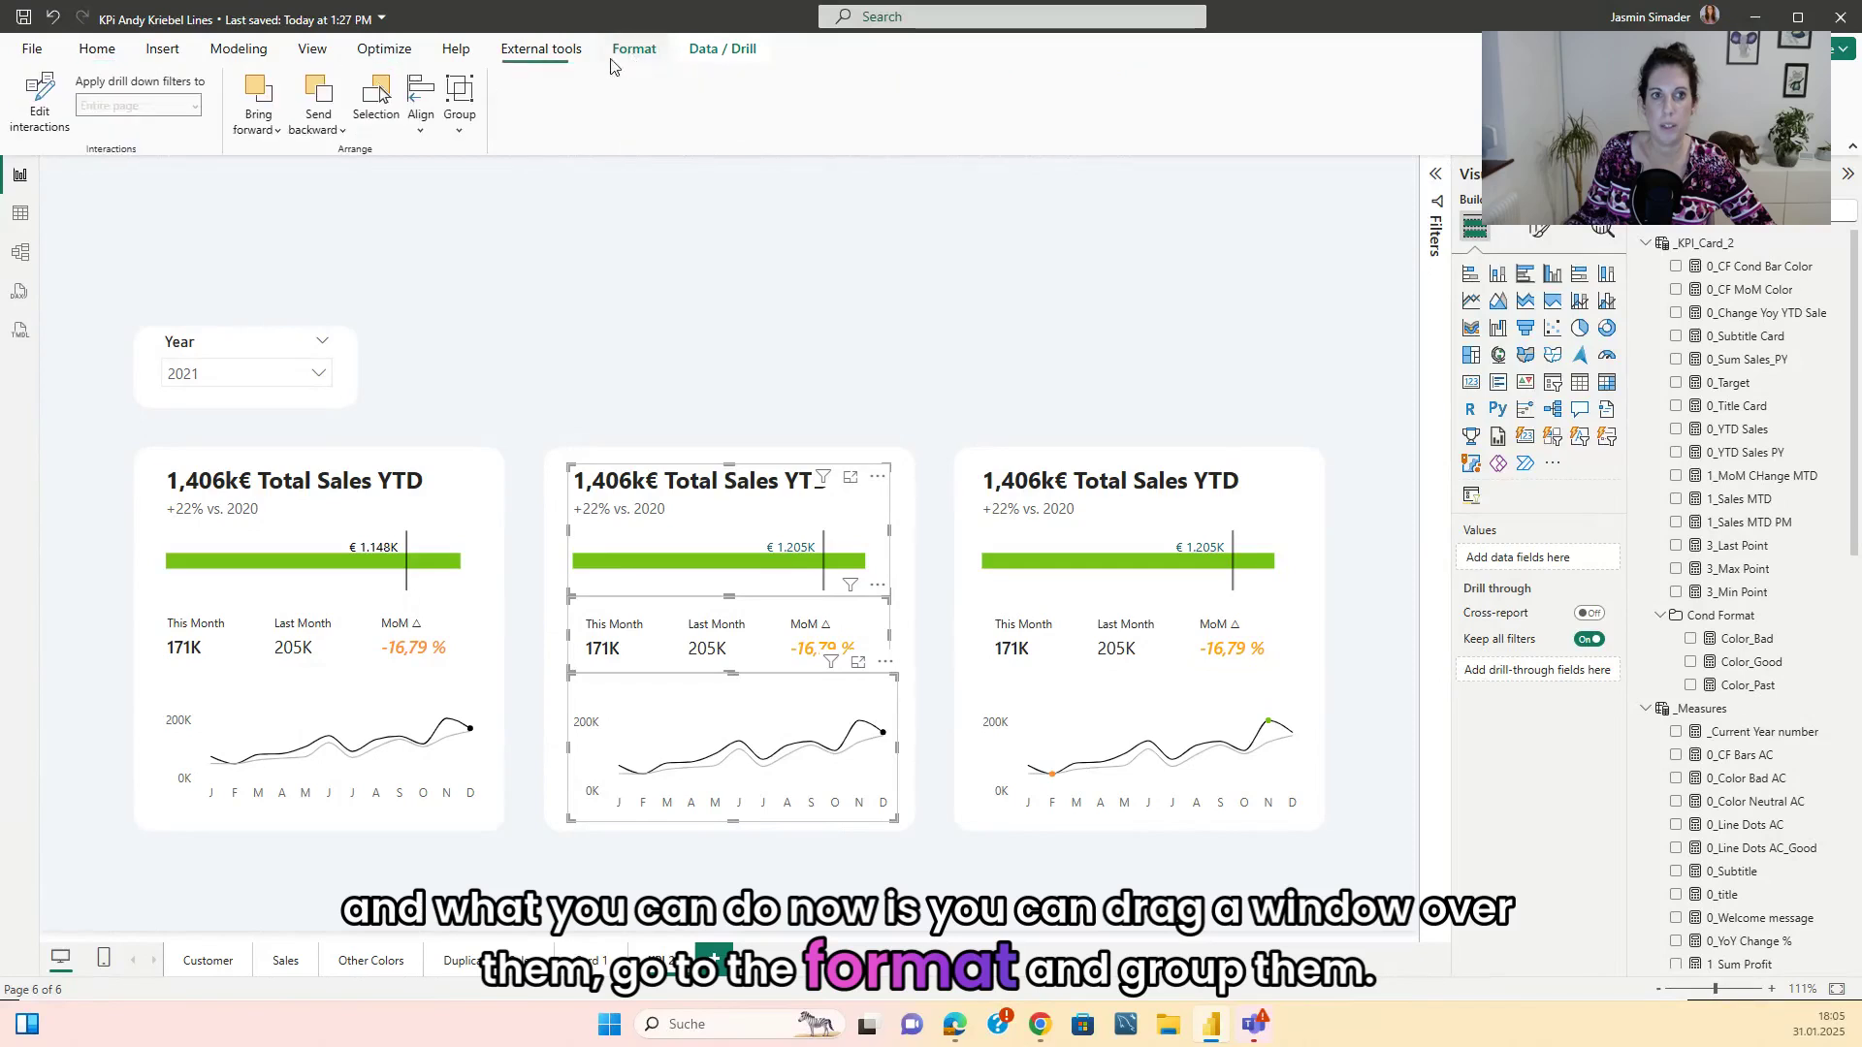
left_click(460, 107)
left_click(487, 165)
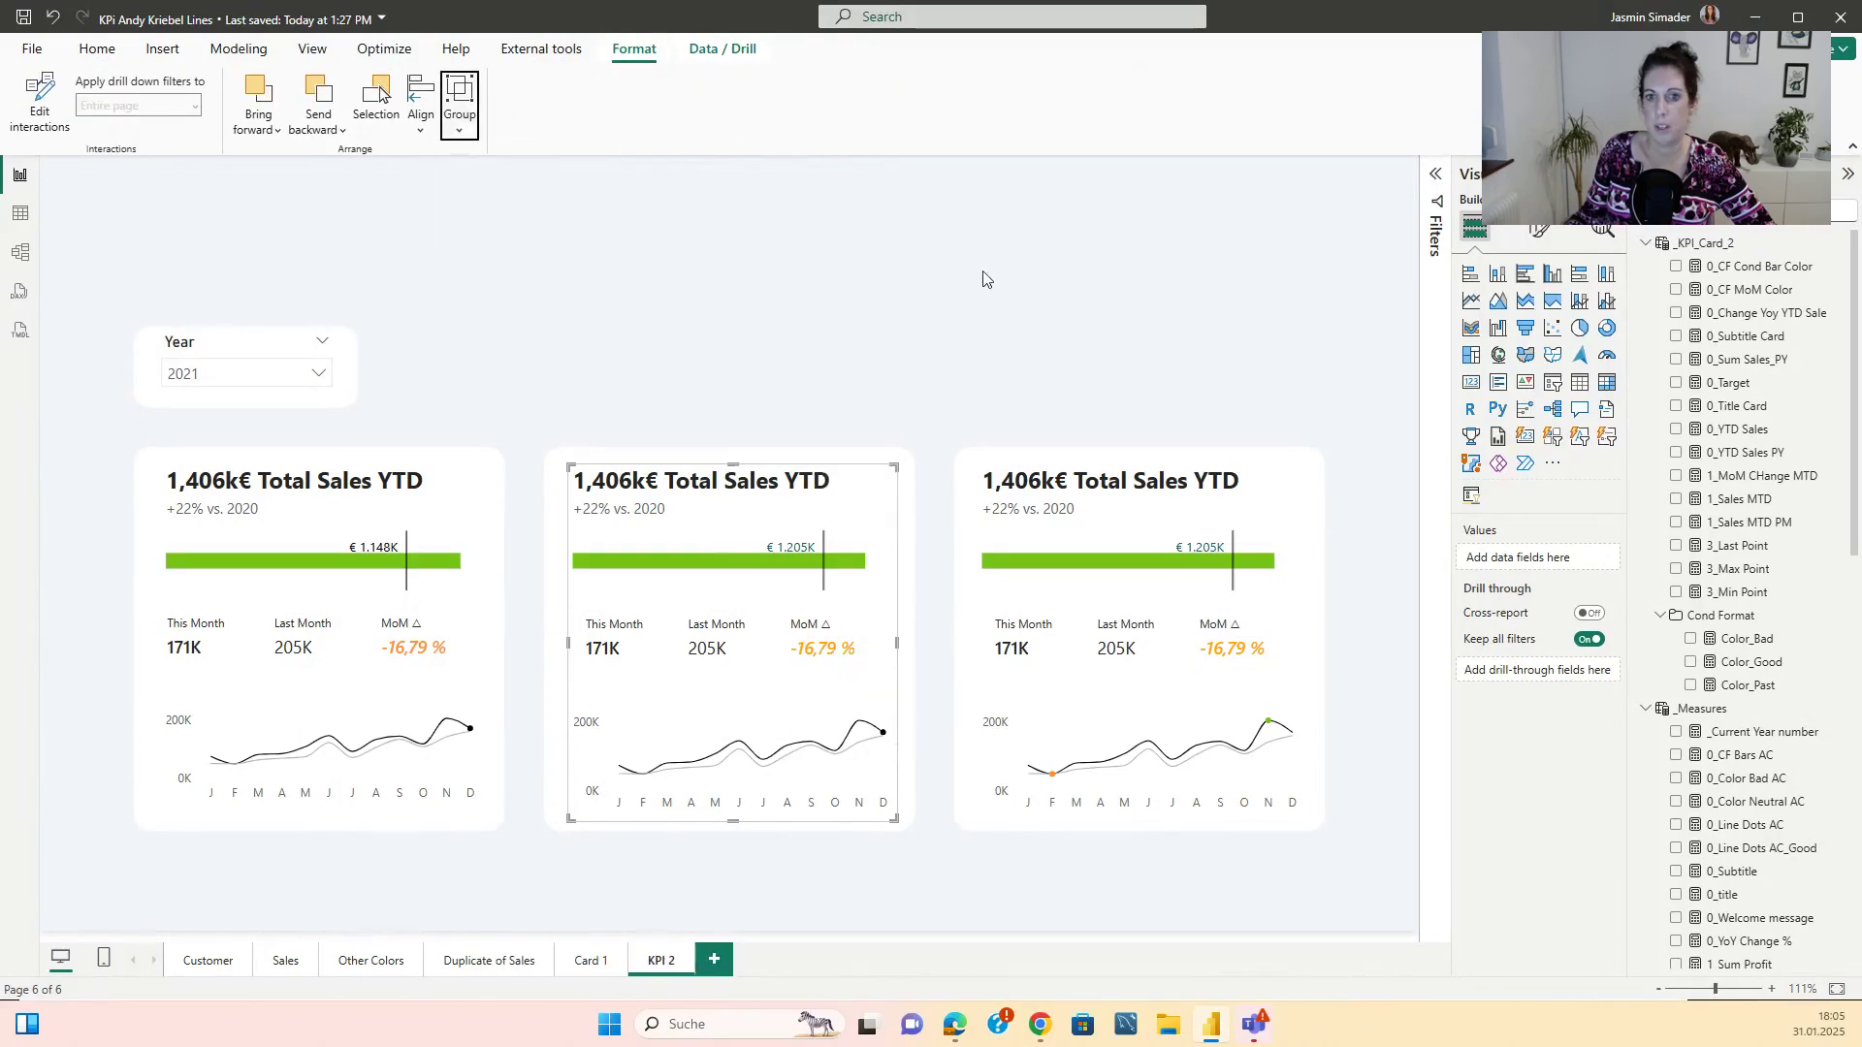
left_click(981, 287)
- Group all visuals of the third card
left_click_drag(917, 385, 1346, 858)
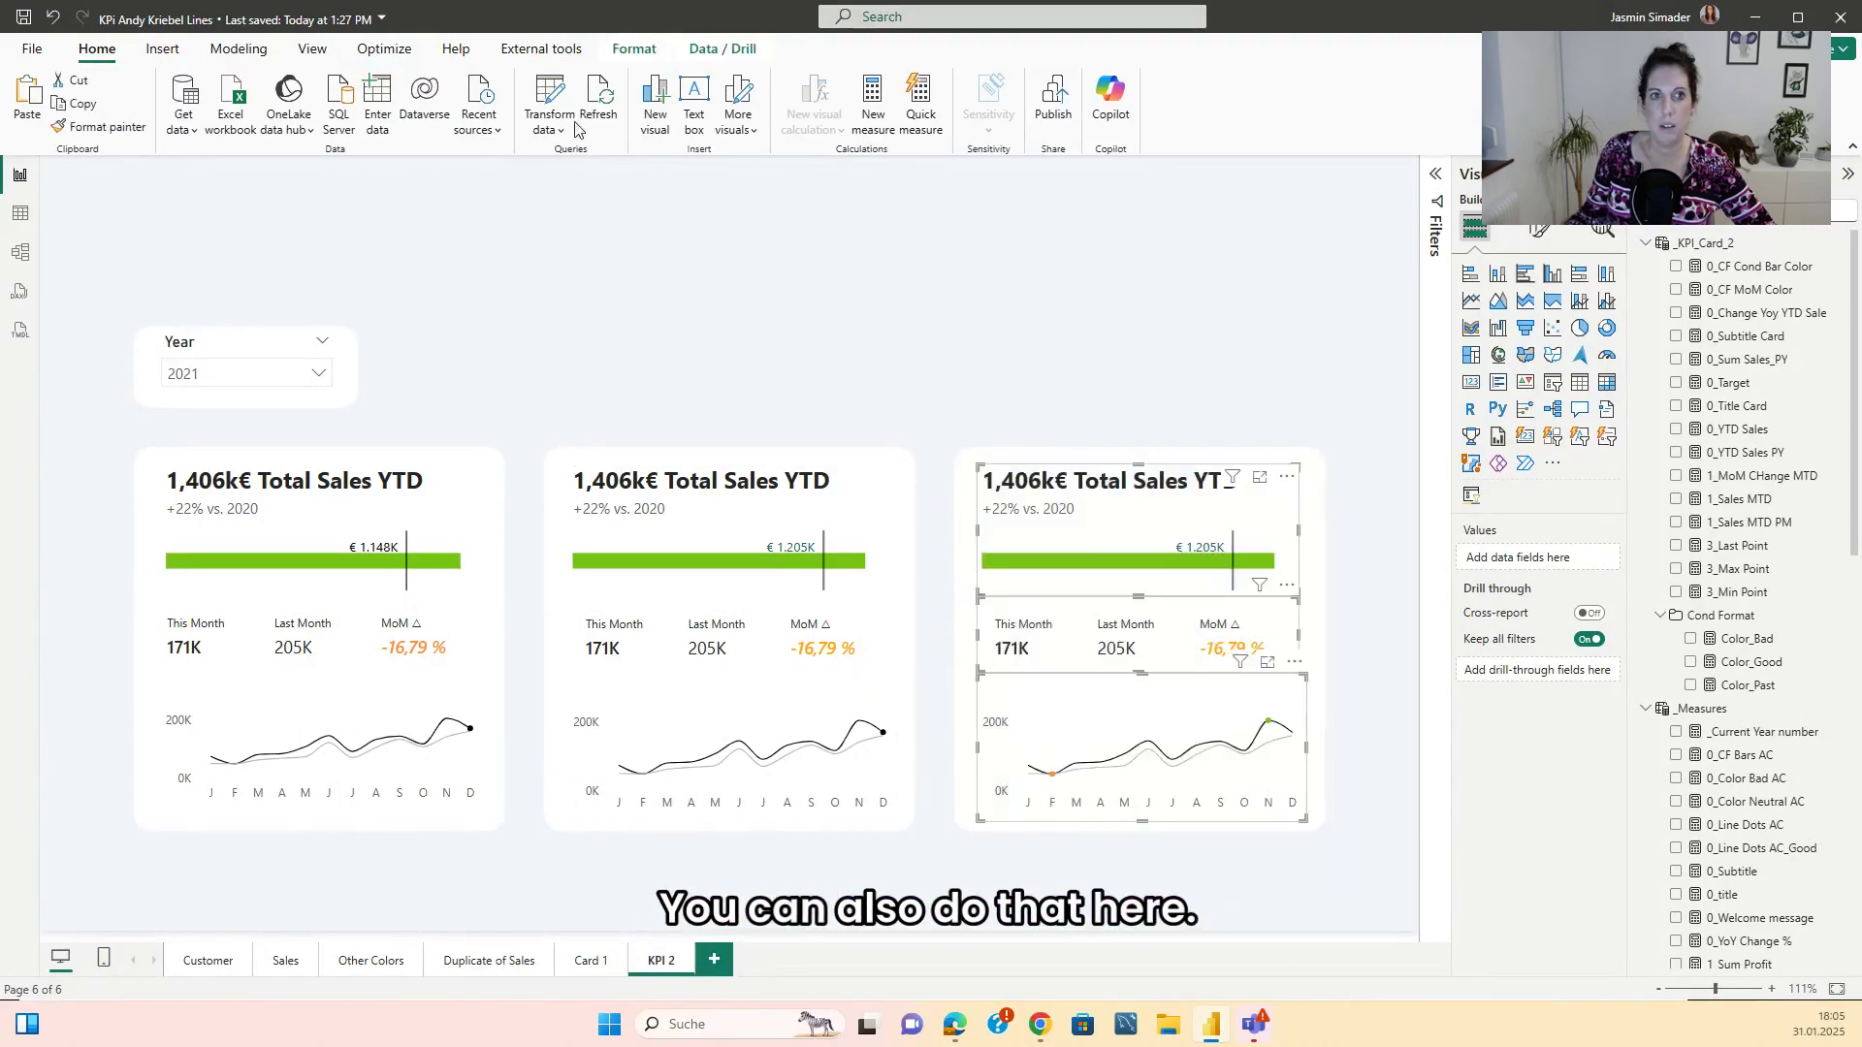
left_click(634, 48)
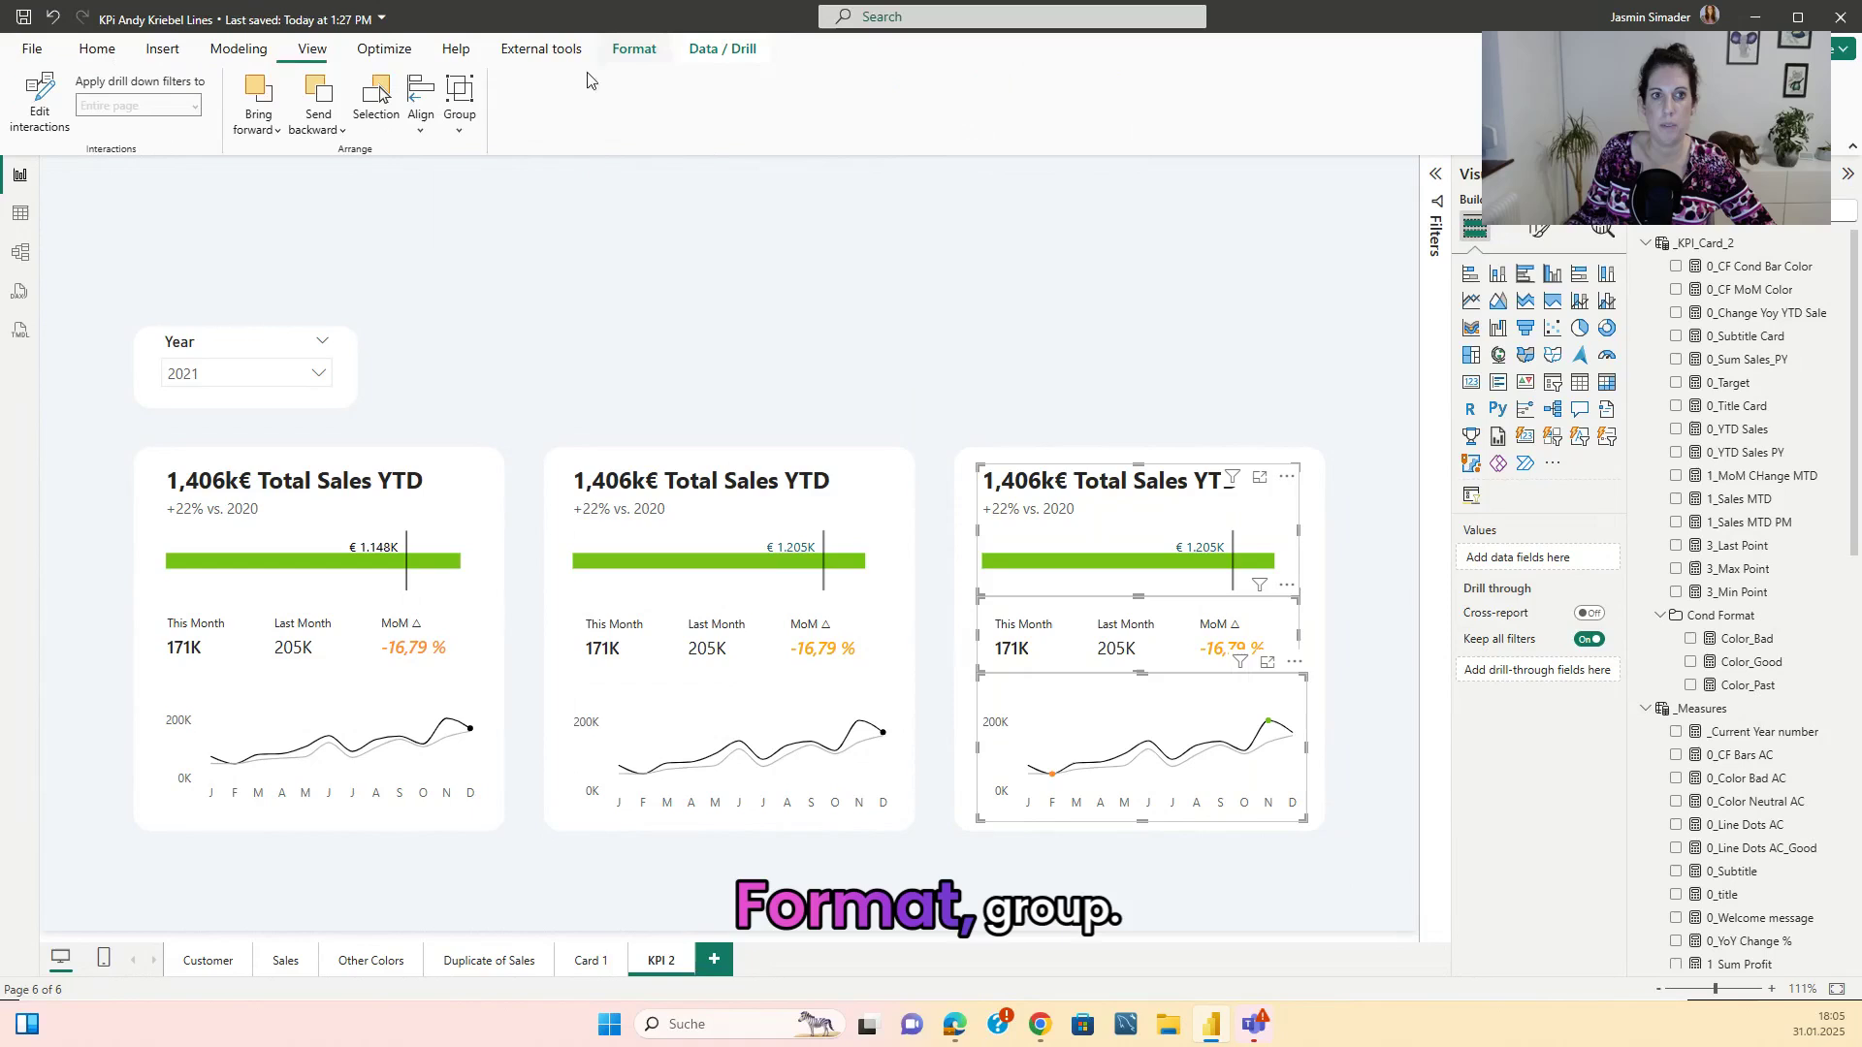
left_click(460, 106)
left_click(498, 165)
- Group all visuals of the first card
left_click_drag(90, 437, 539, 874)
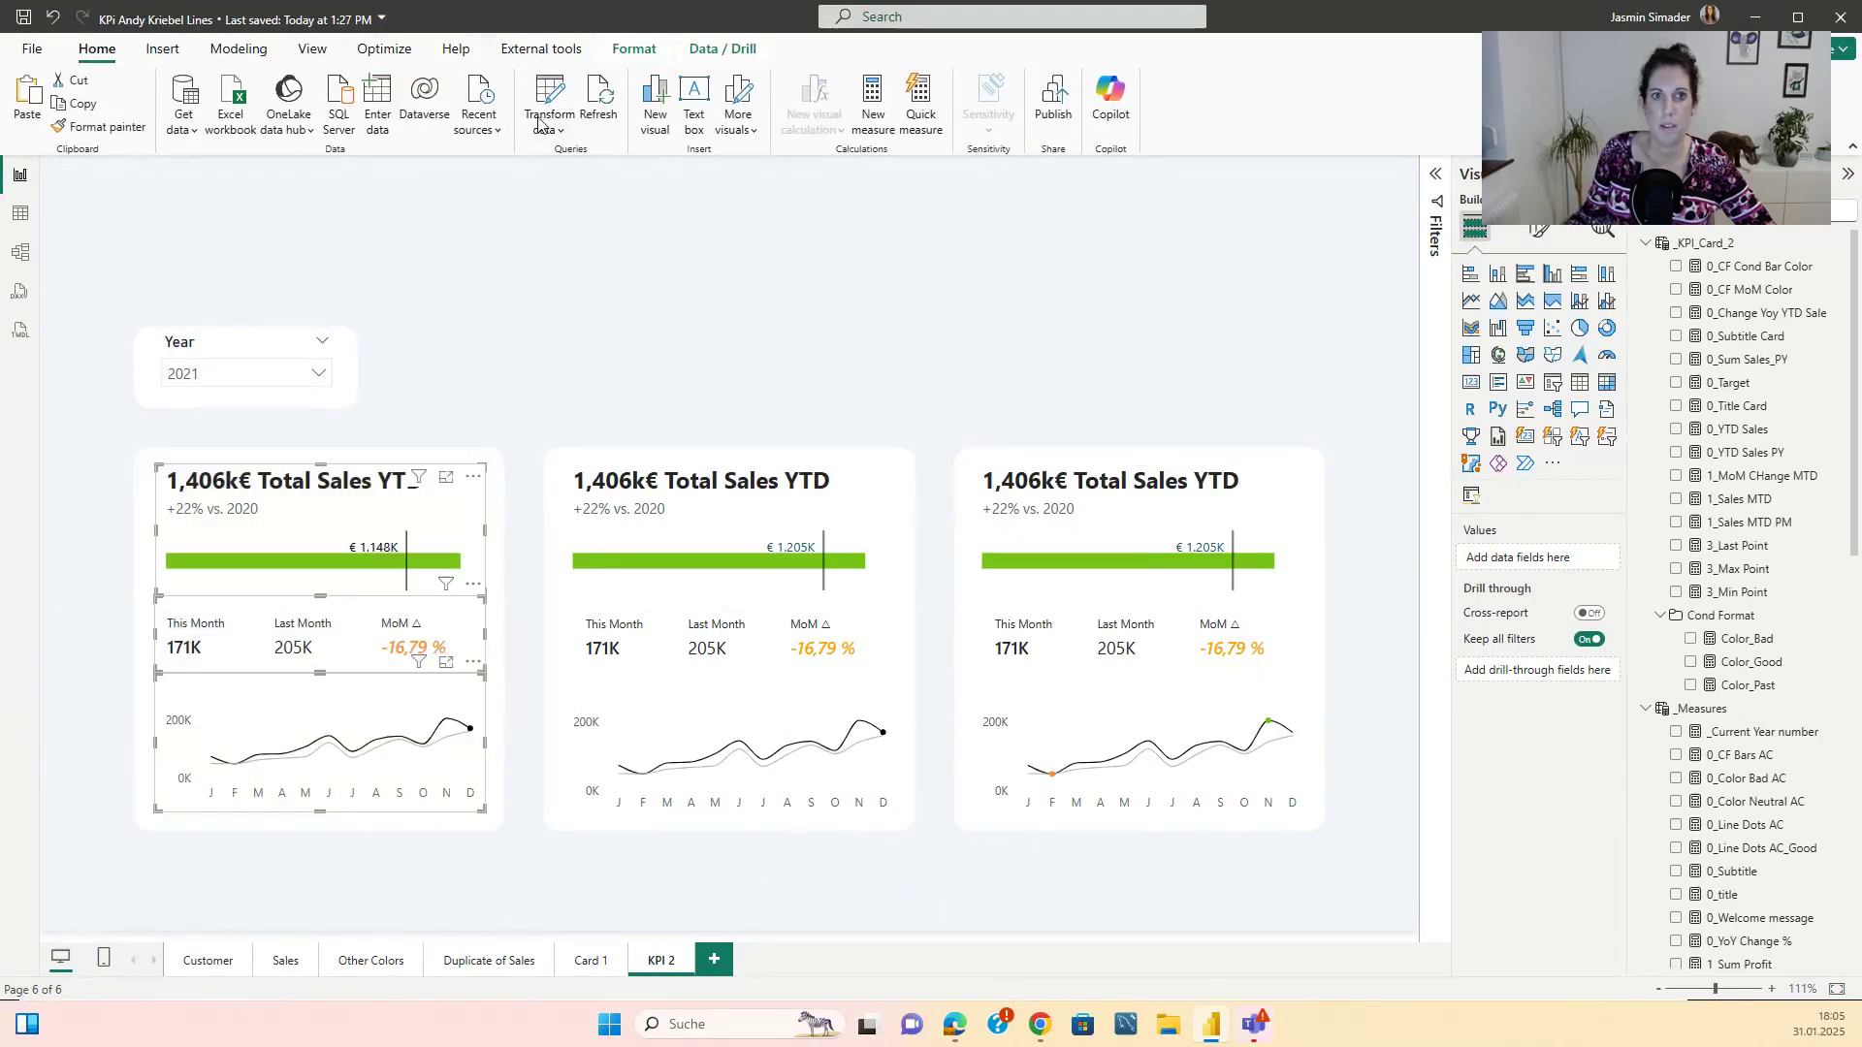
left_click(634, 48)
left_click(458, 124)
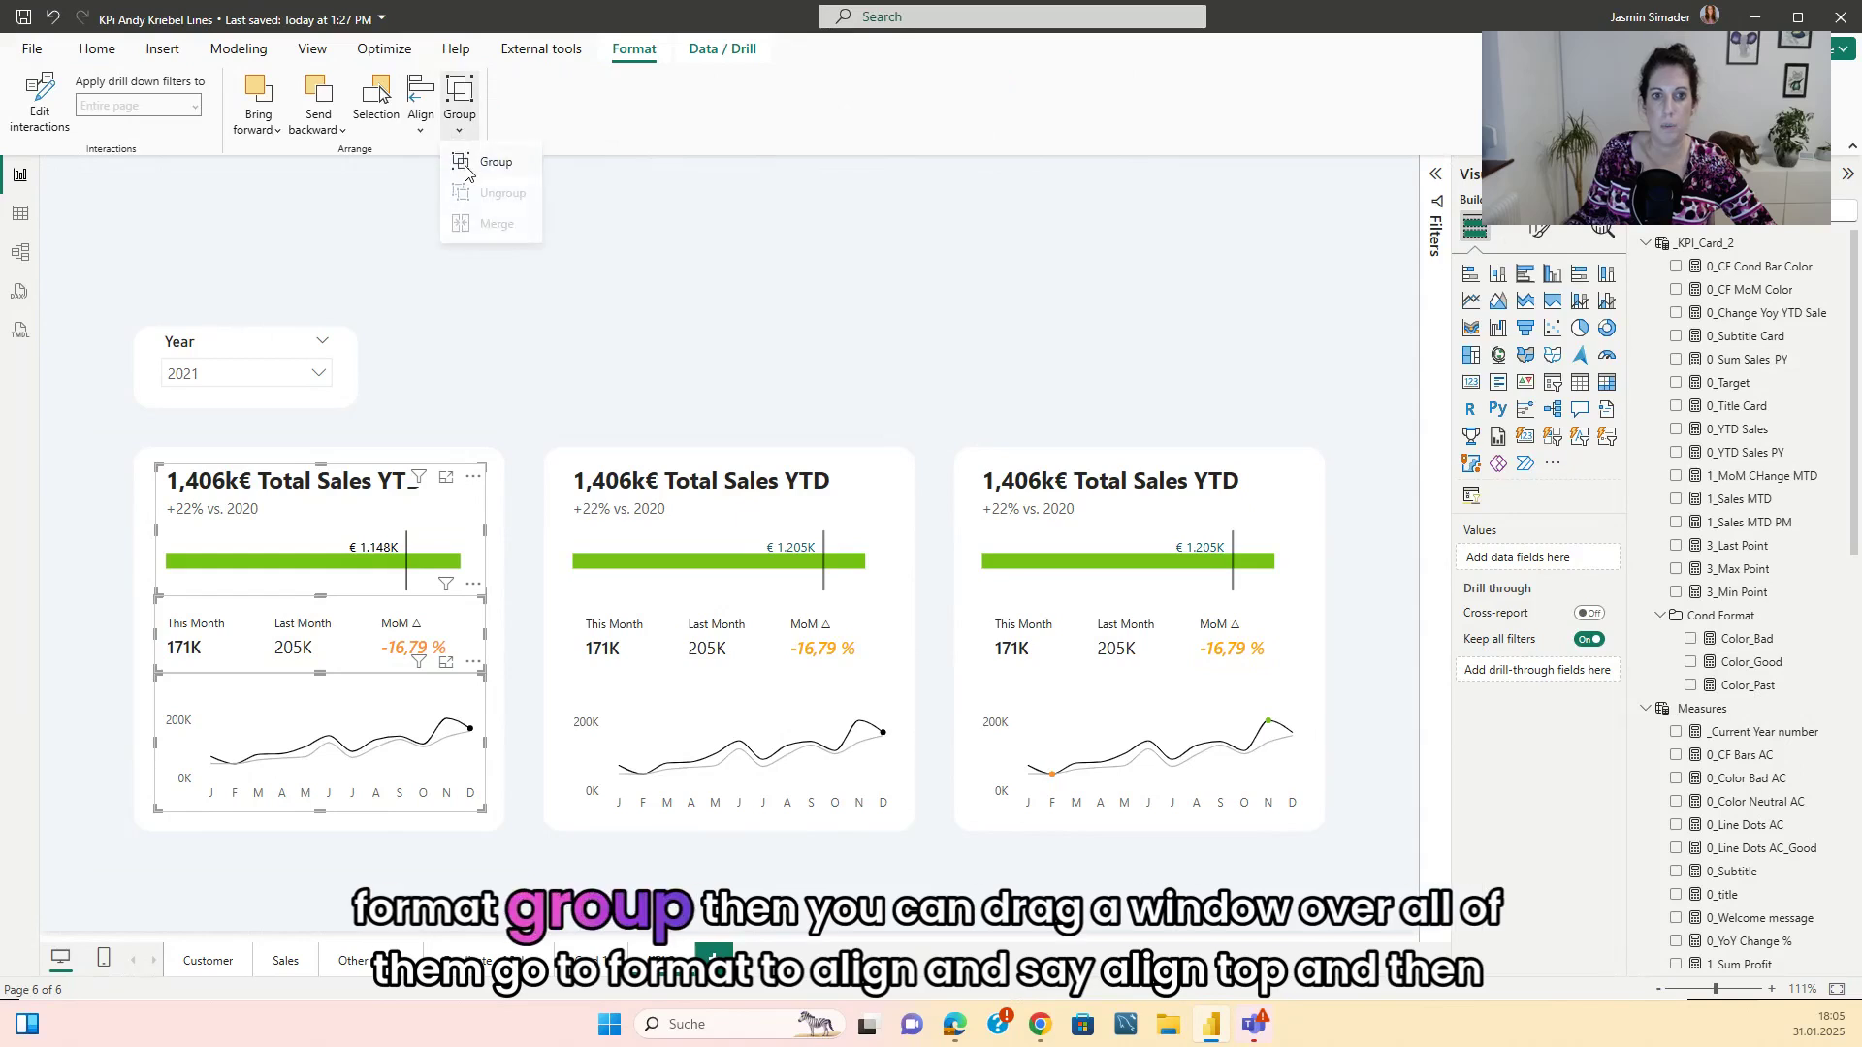
left_click(631, 200)
- Align the three card groups with each other along their top edges
left_click_drag(96, 441, 1312, 894)
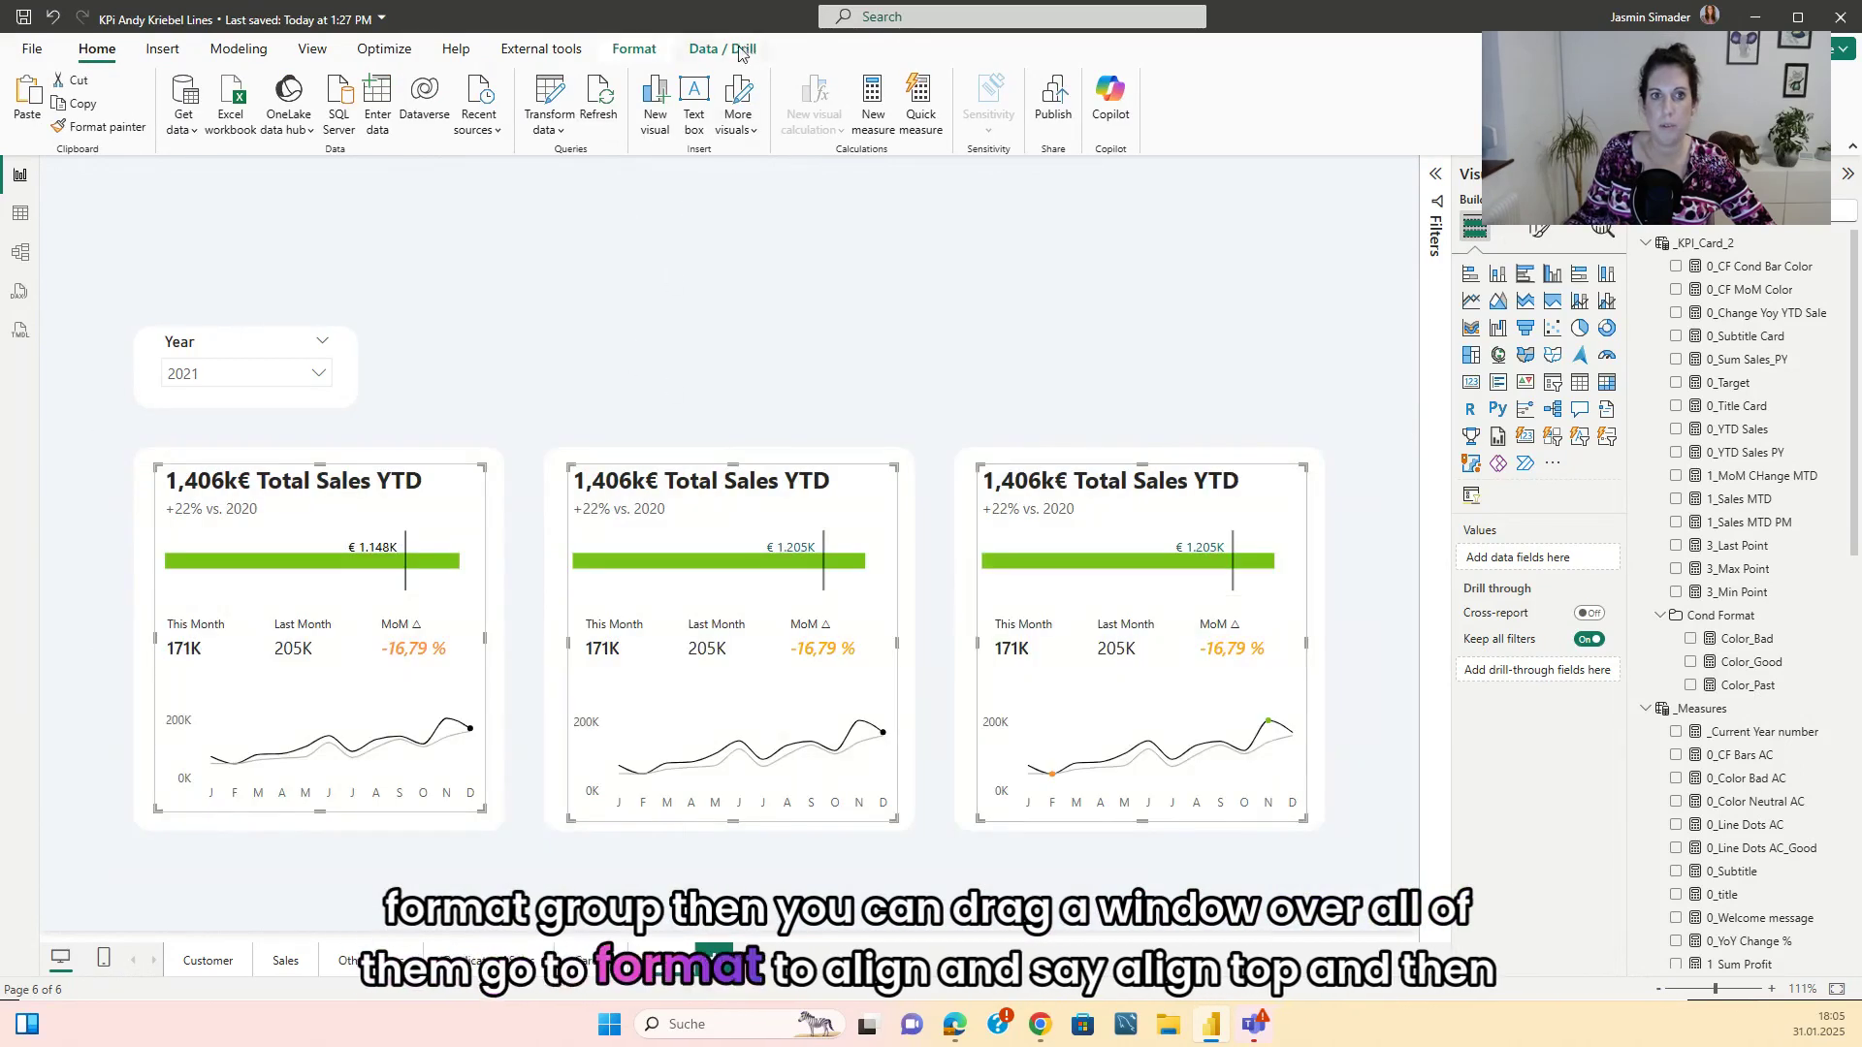
left_click(634, 48)
left_click(422, 124)
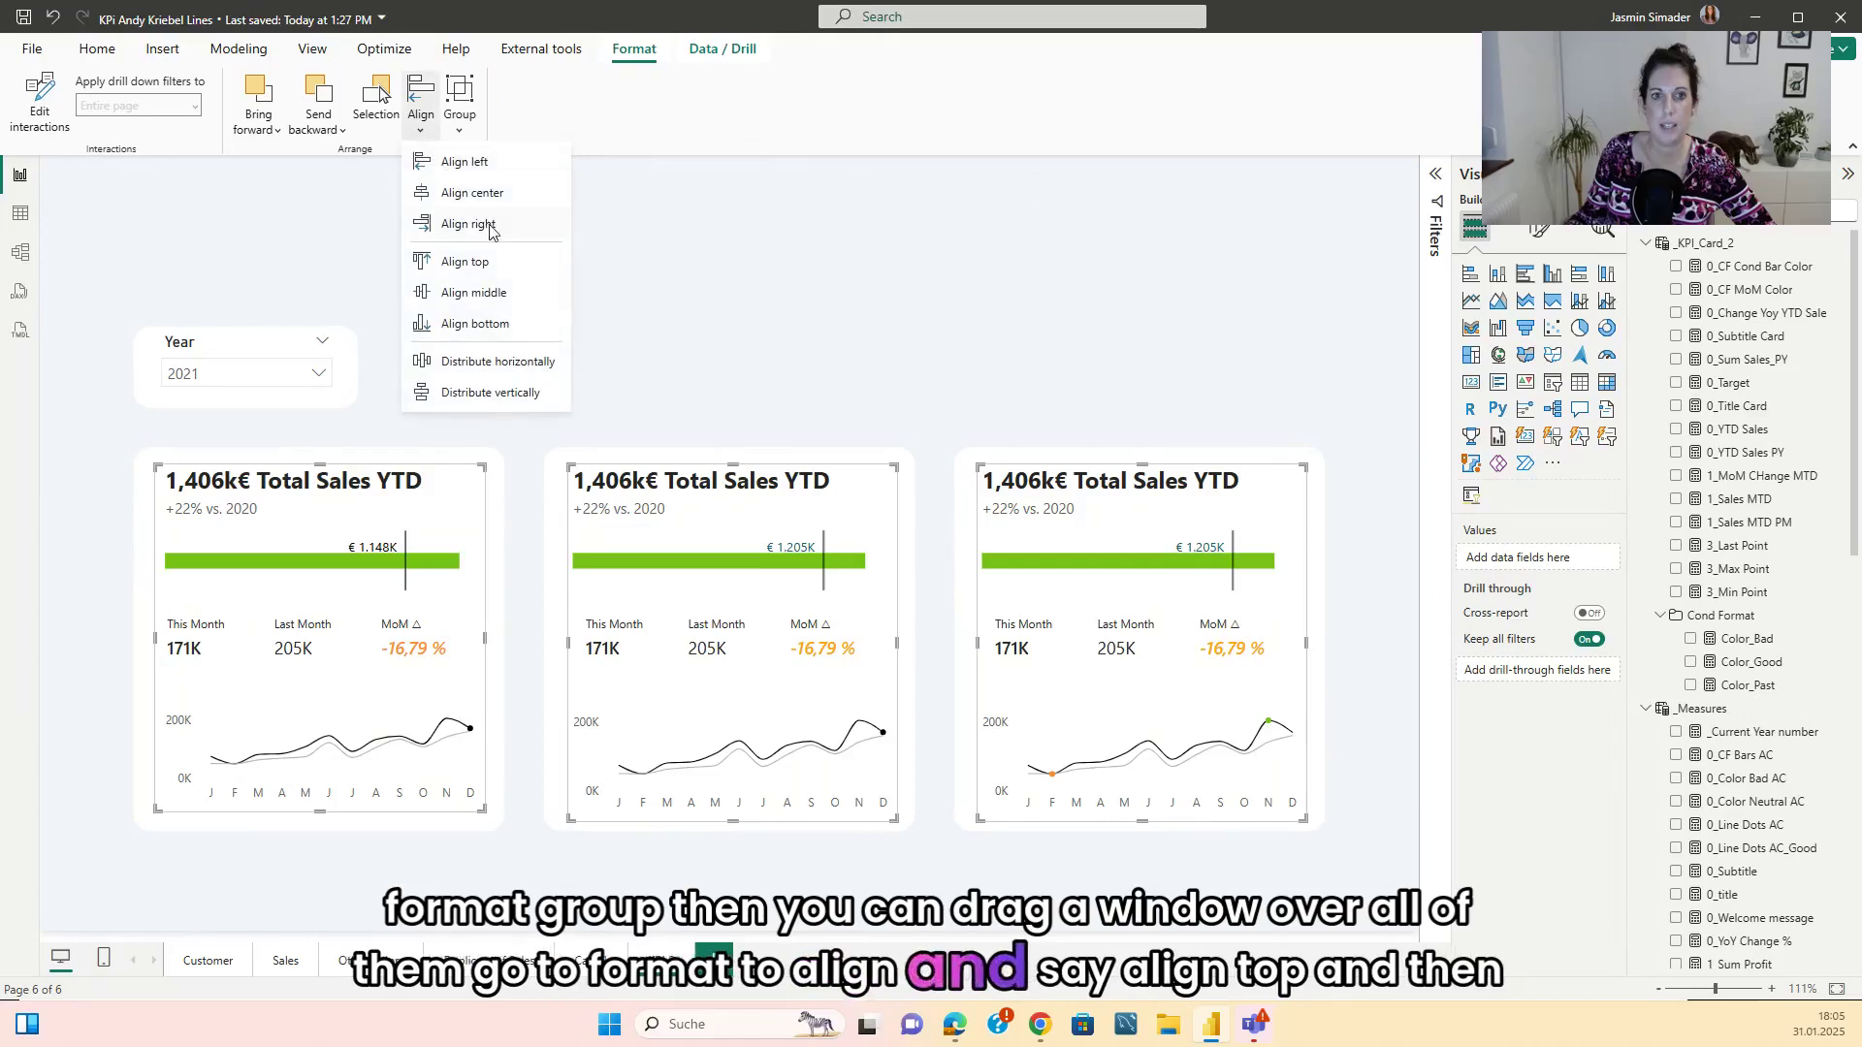
left_click(476, 256)
left_click(798, 298)
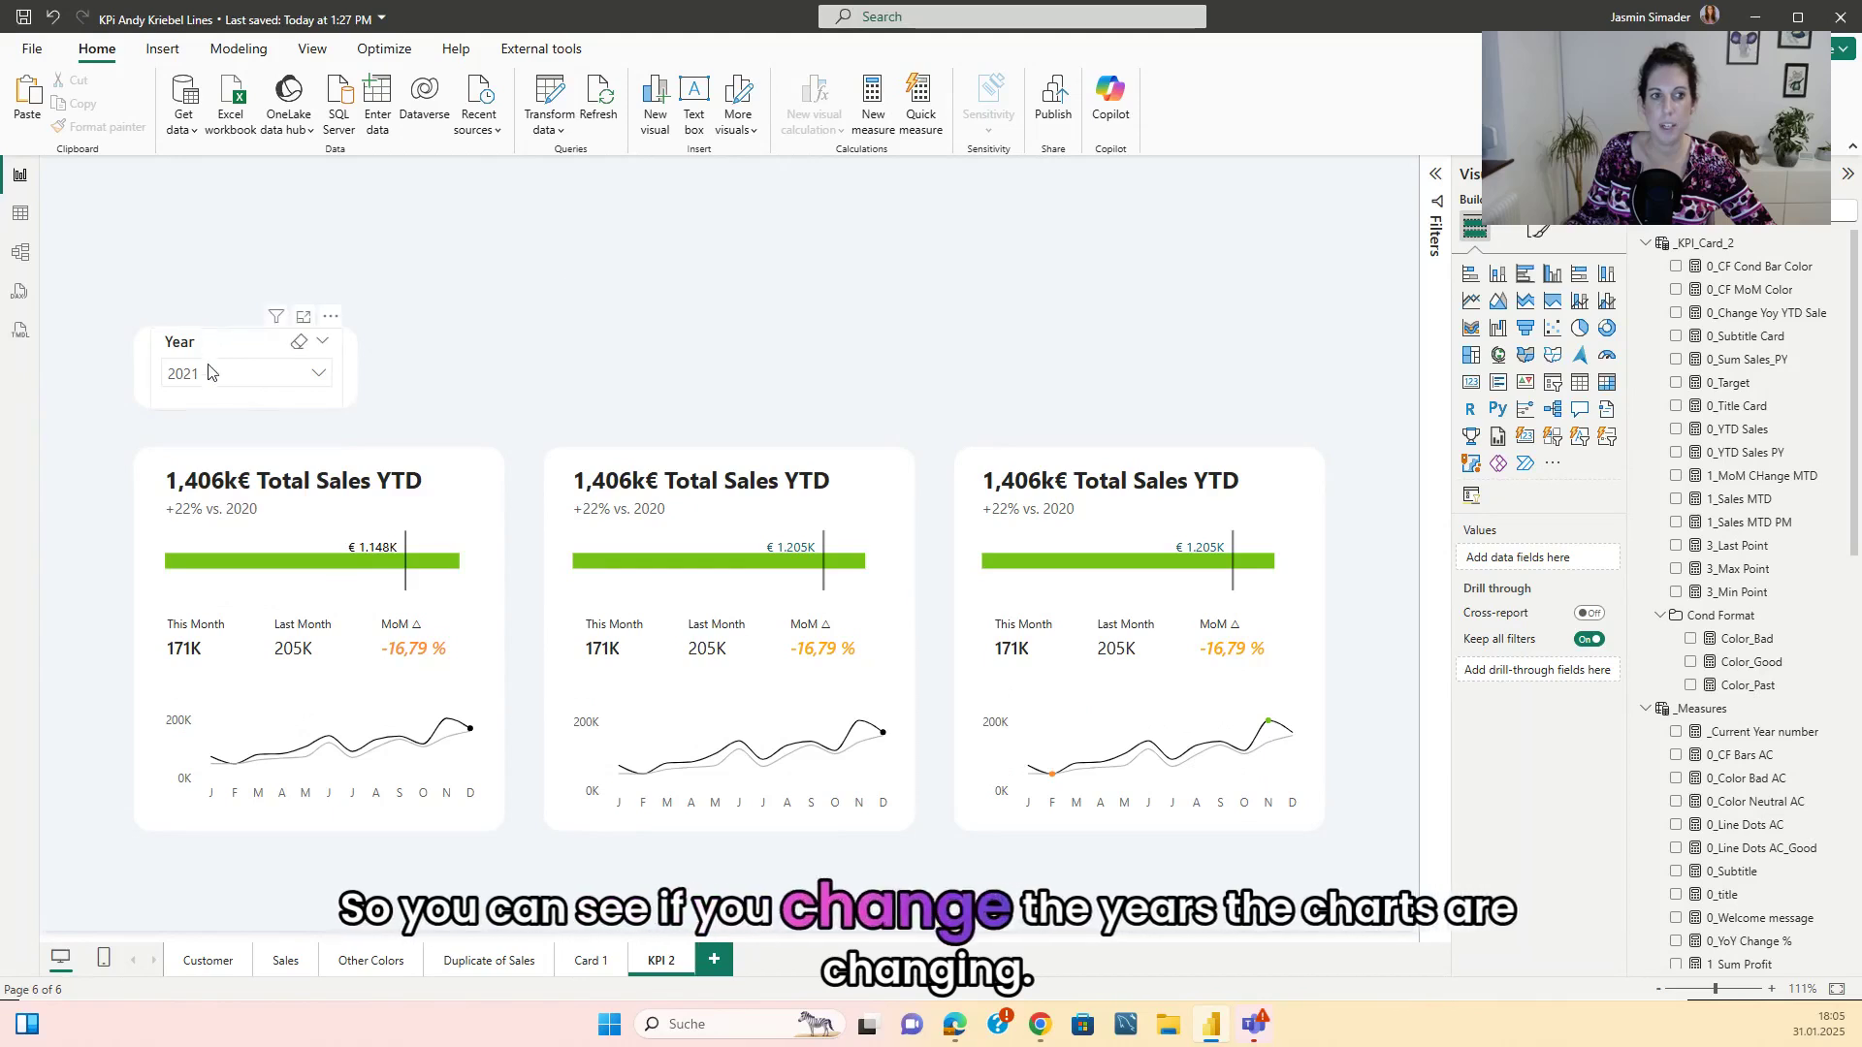
- Switch the Year slicer to 2020 and back to 2021 to check how the cards respond
left_click(301, 374)
left_click(181, 404)
left_click(185, 435)
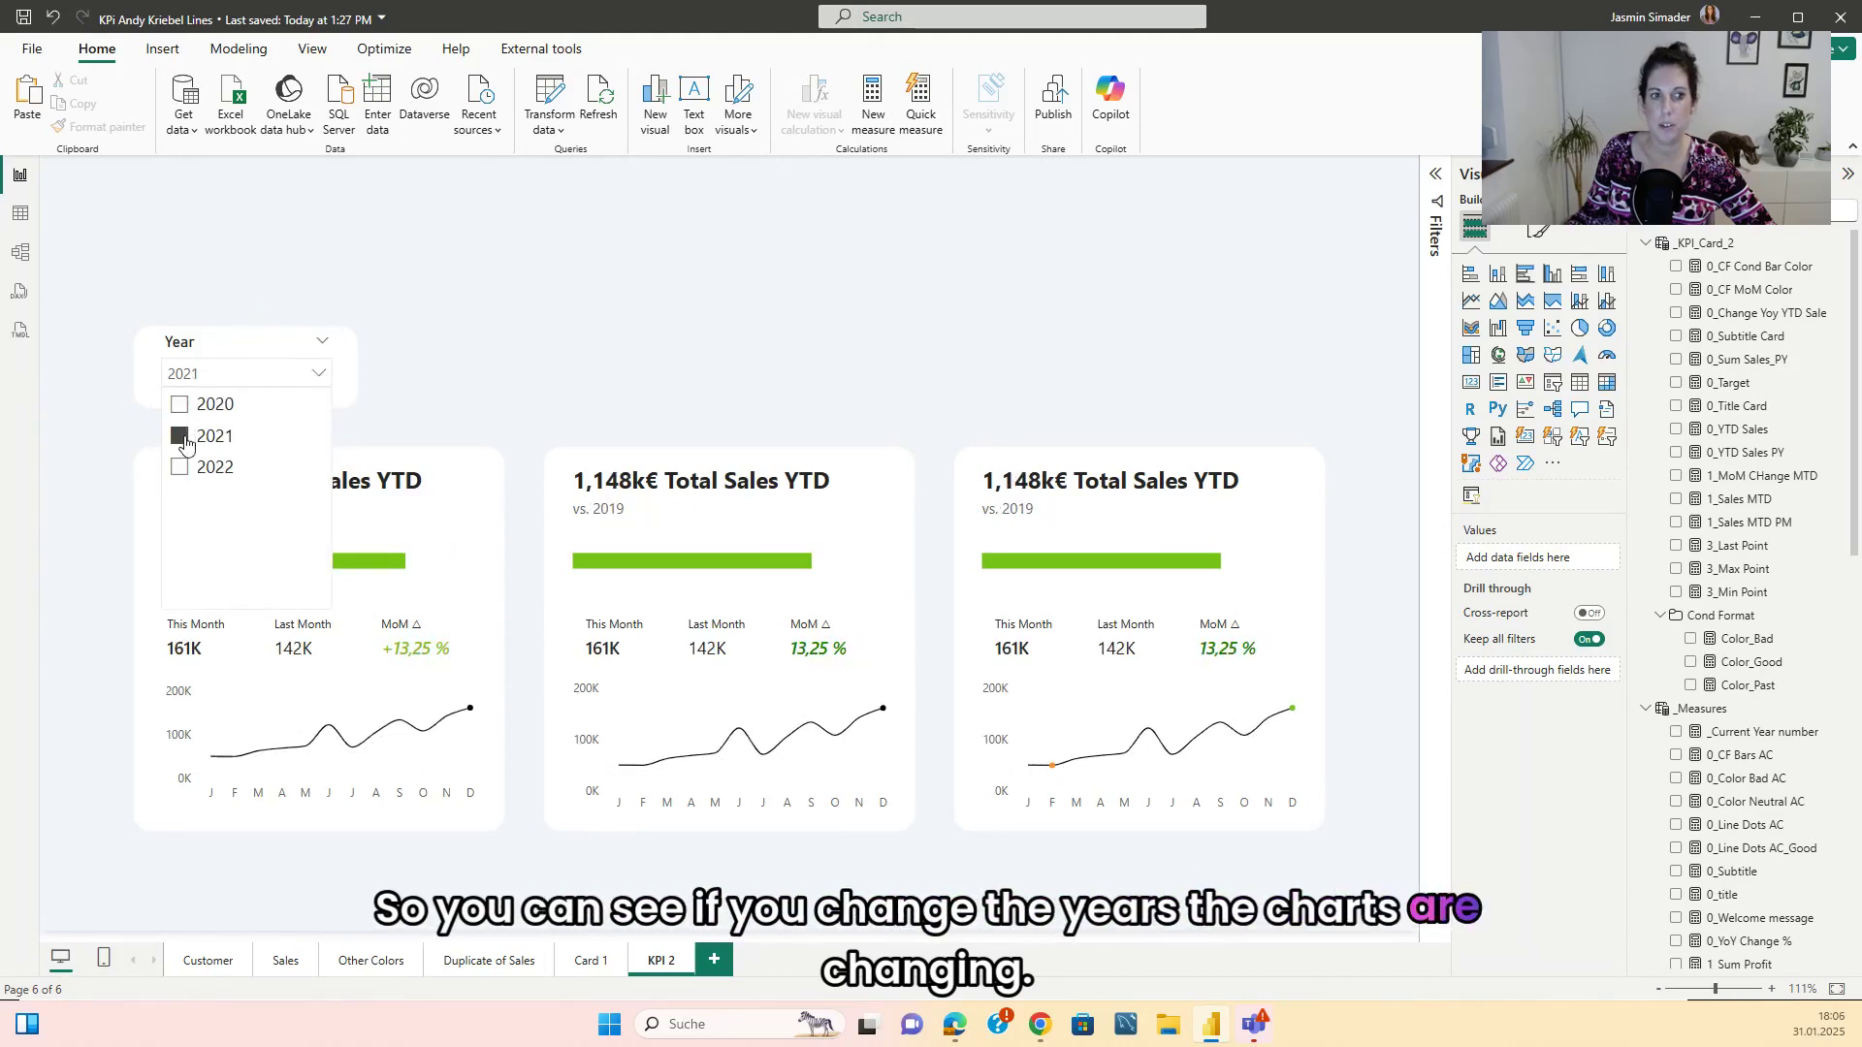
- Switch the Year slicer to 2022 and back to 2021 to check the cards, and close its list
left_click(180, 466)
left_click(185, 441)
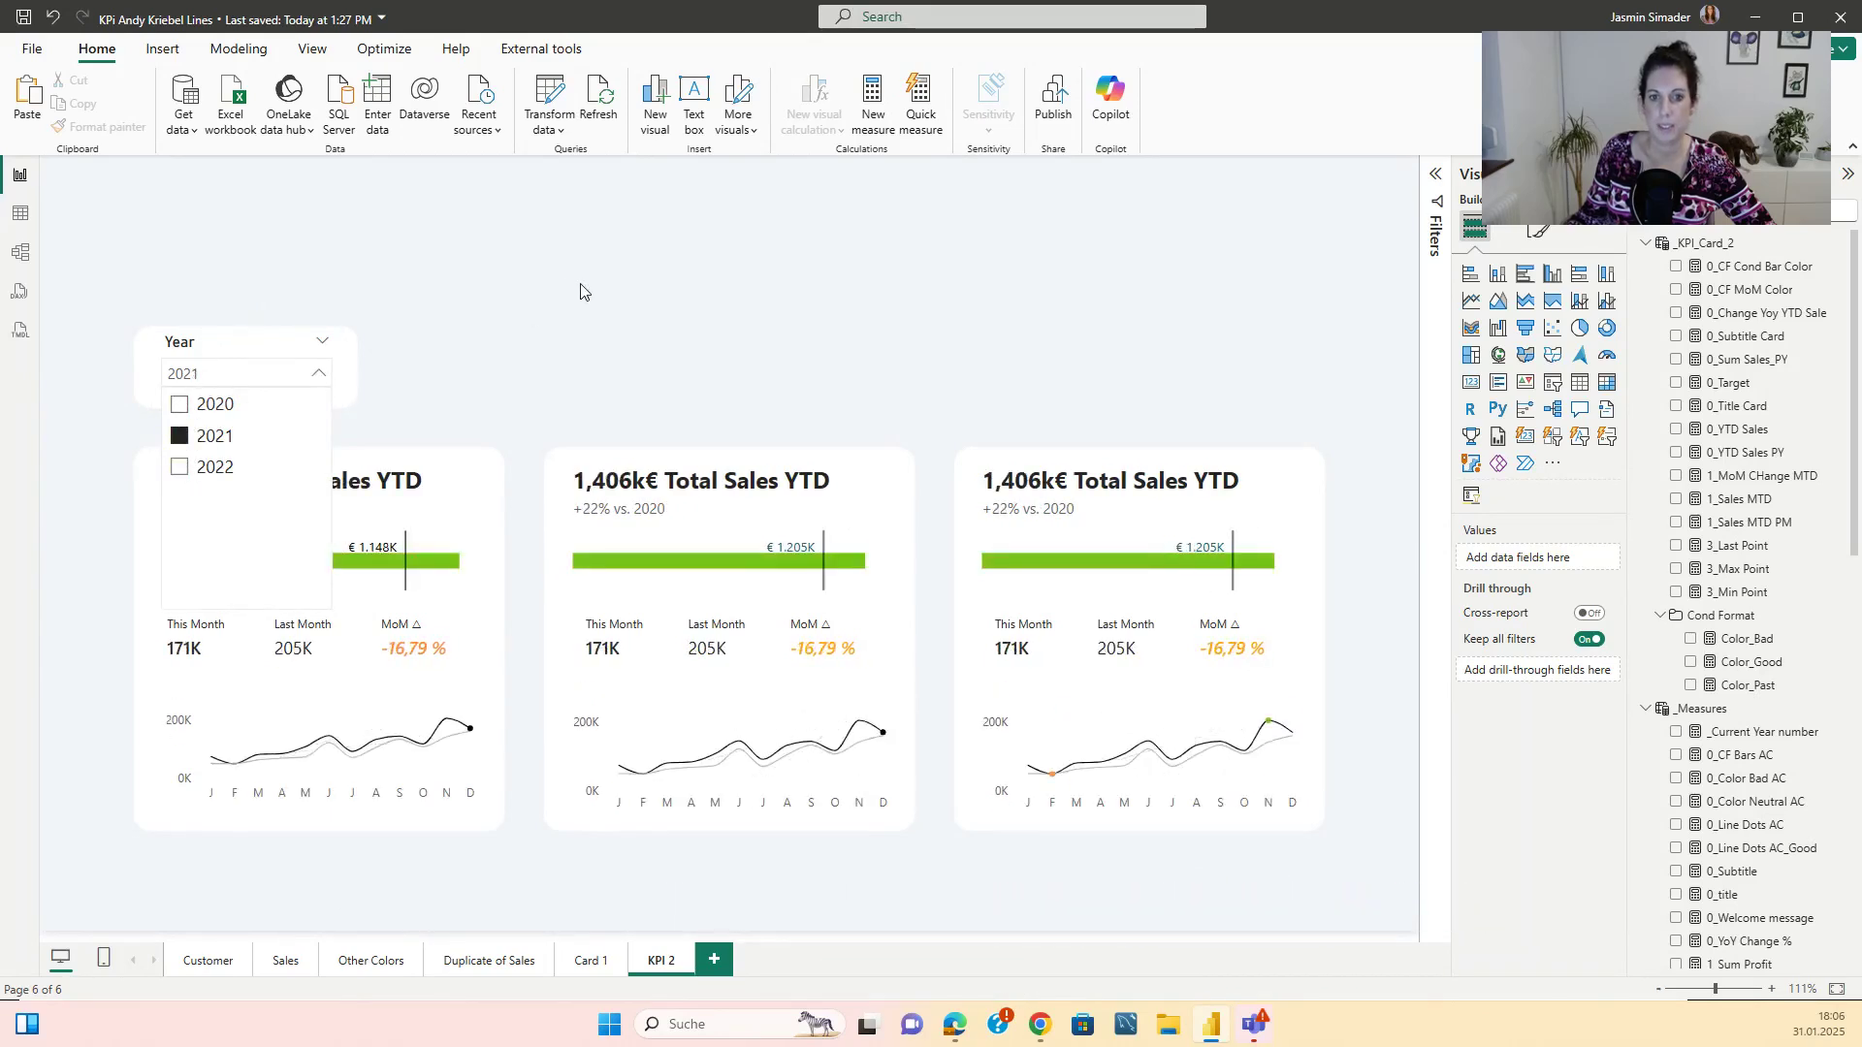
left_click(714, 340)
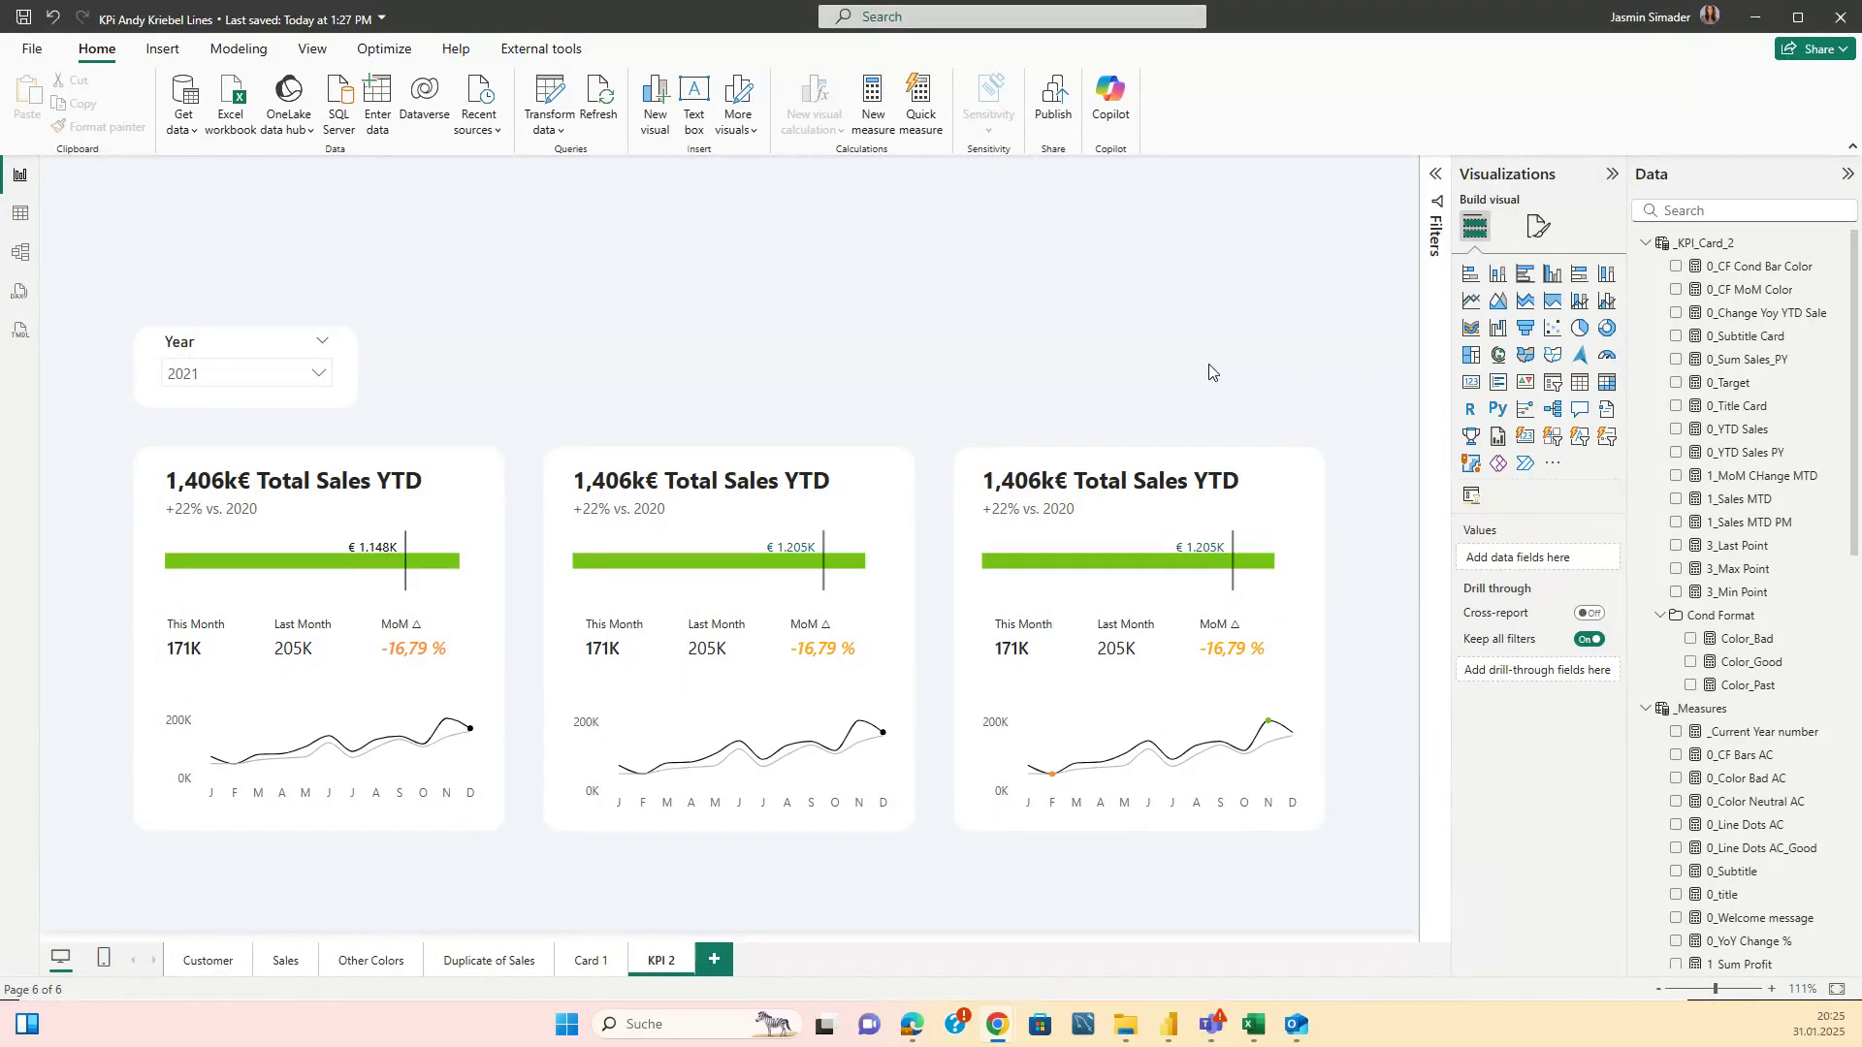
- Turn on data labels for the line chart in the third KPI card
left_click(1244, 702)
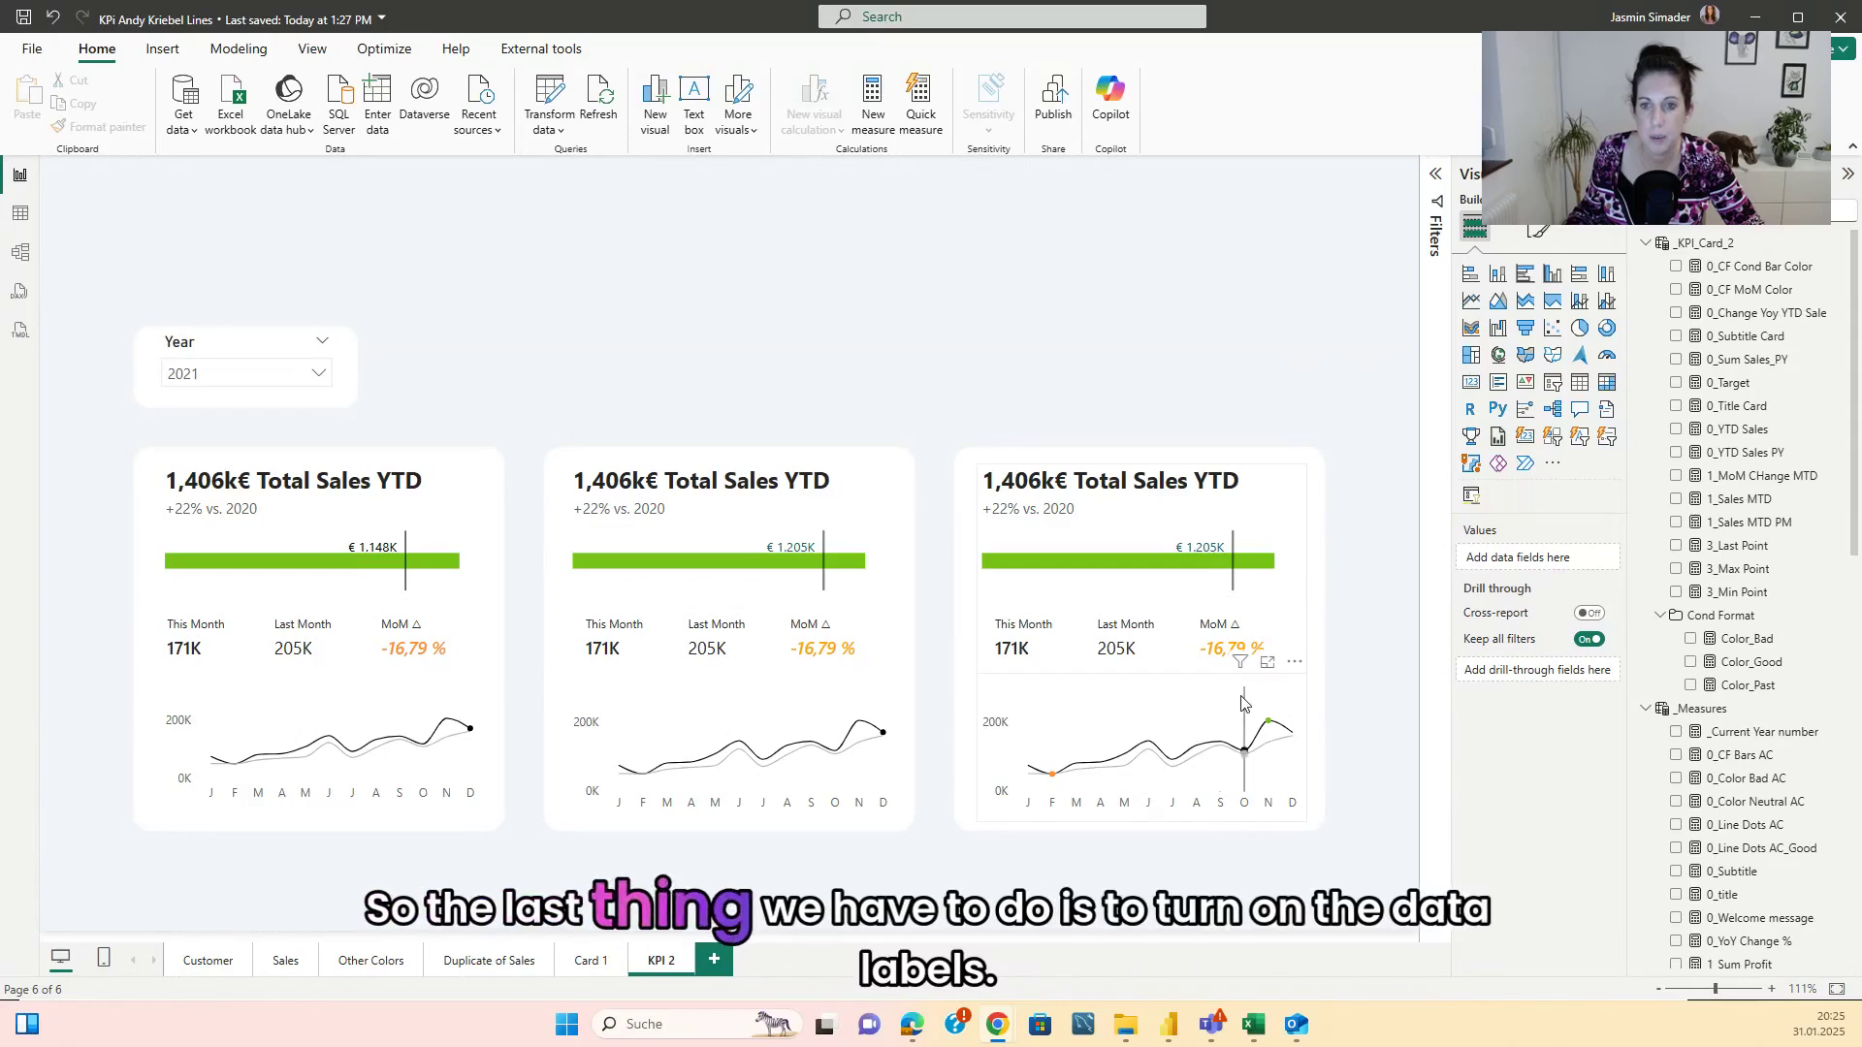
left_click(1145, 694)
left_click(1540, 230)
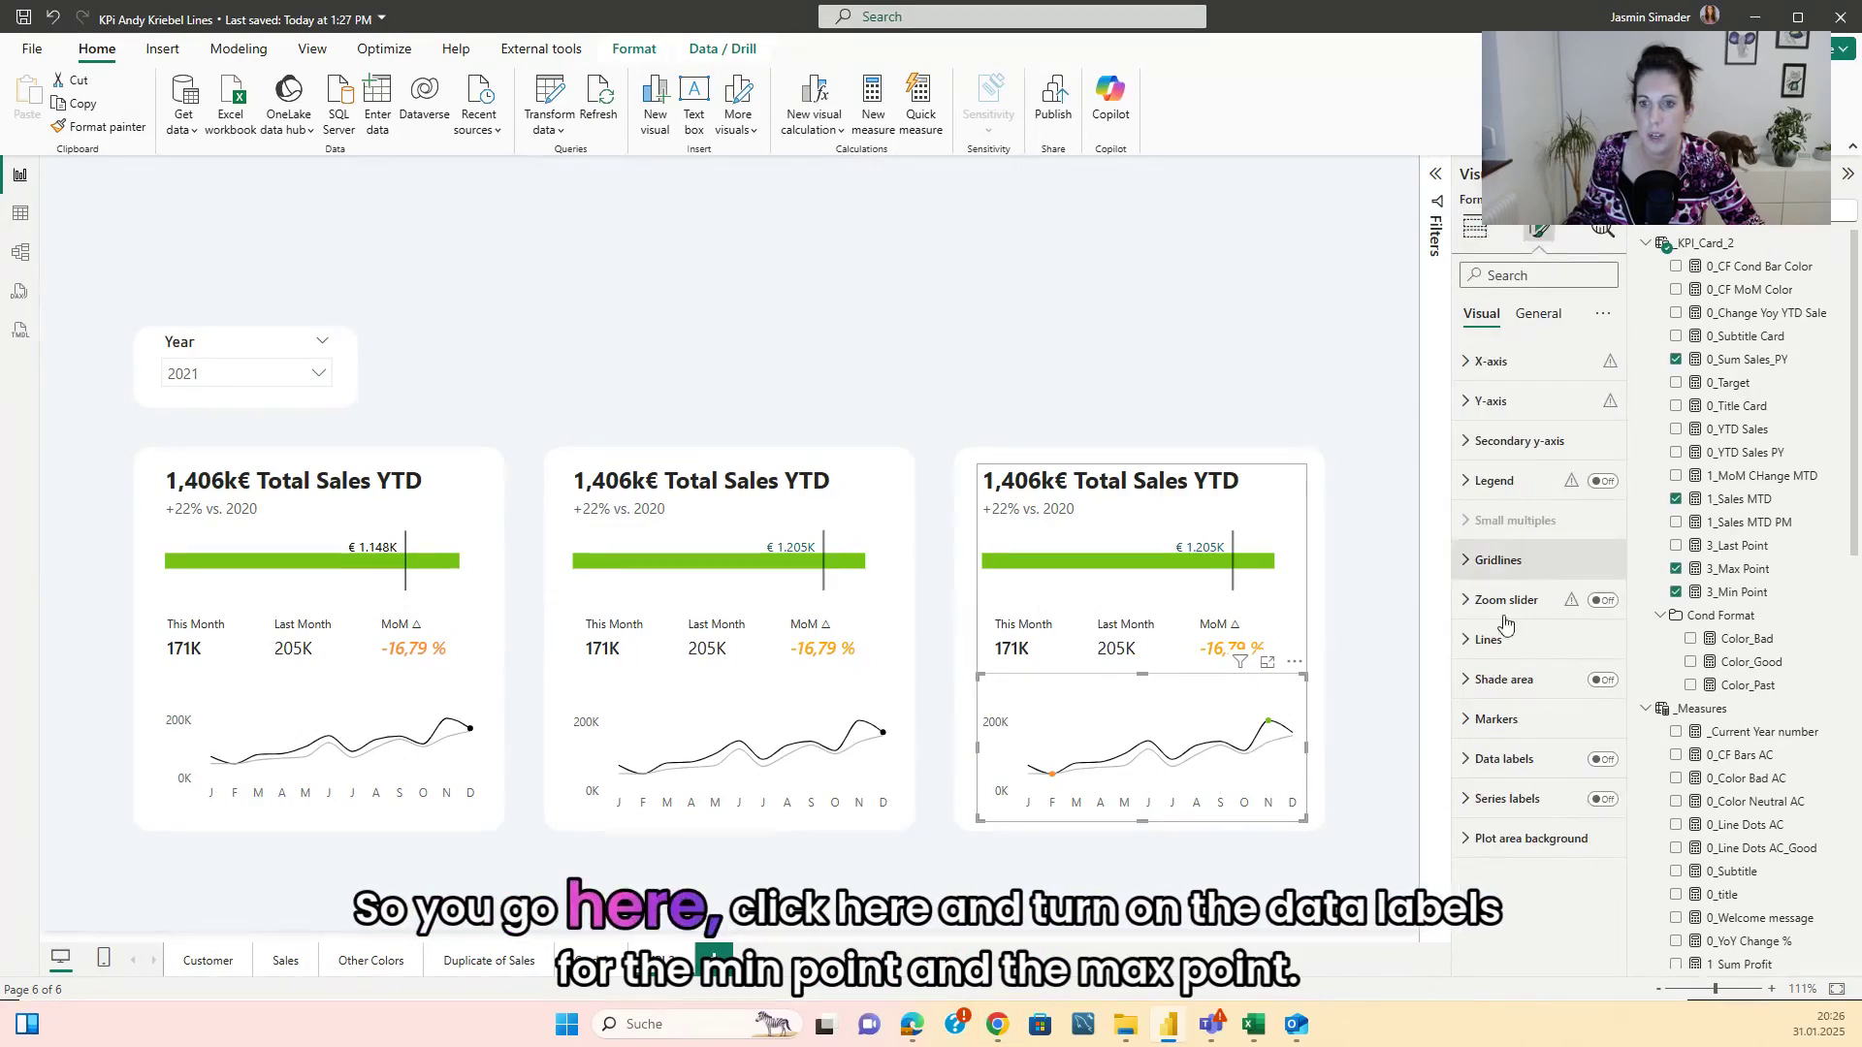
scroll(1552, 582, "down", 5)
left_click(1603, 382)
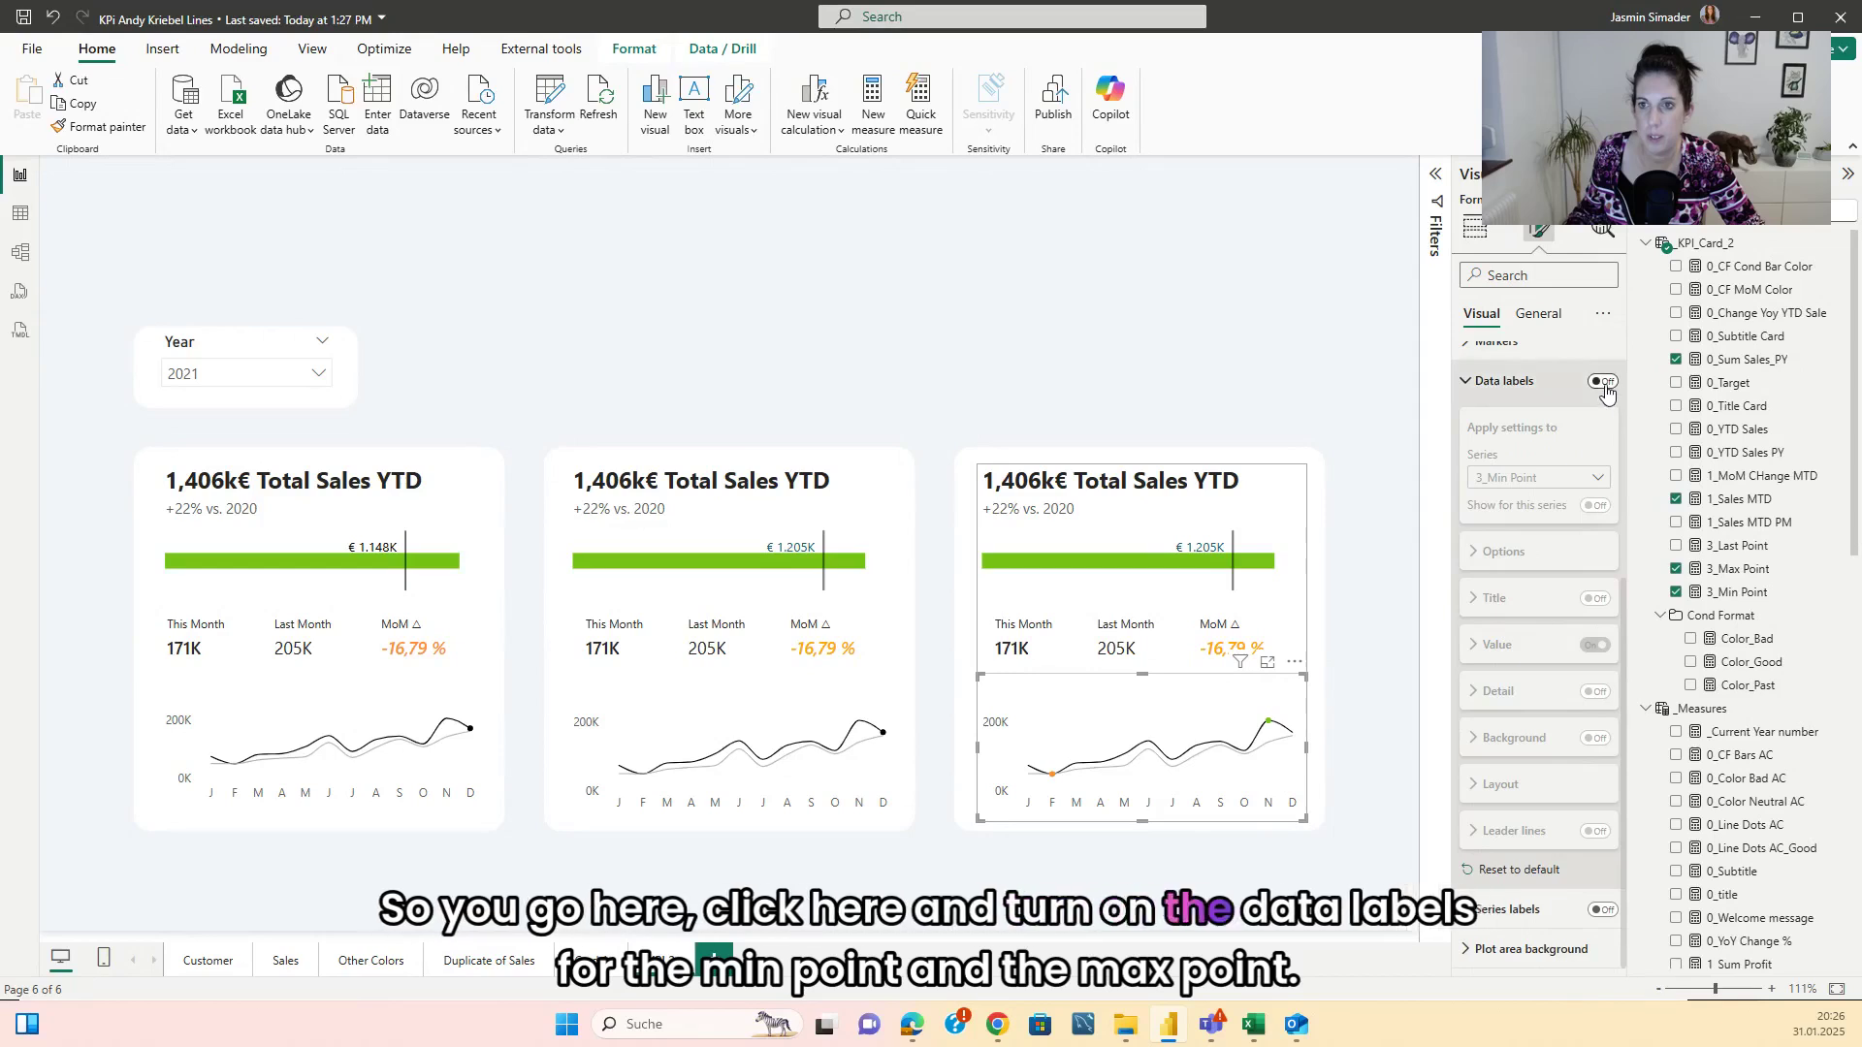
- Check the display units and decimal places of the data label values for the 3_Max Point series
left_click(1546, 481)
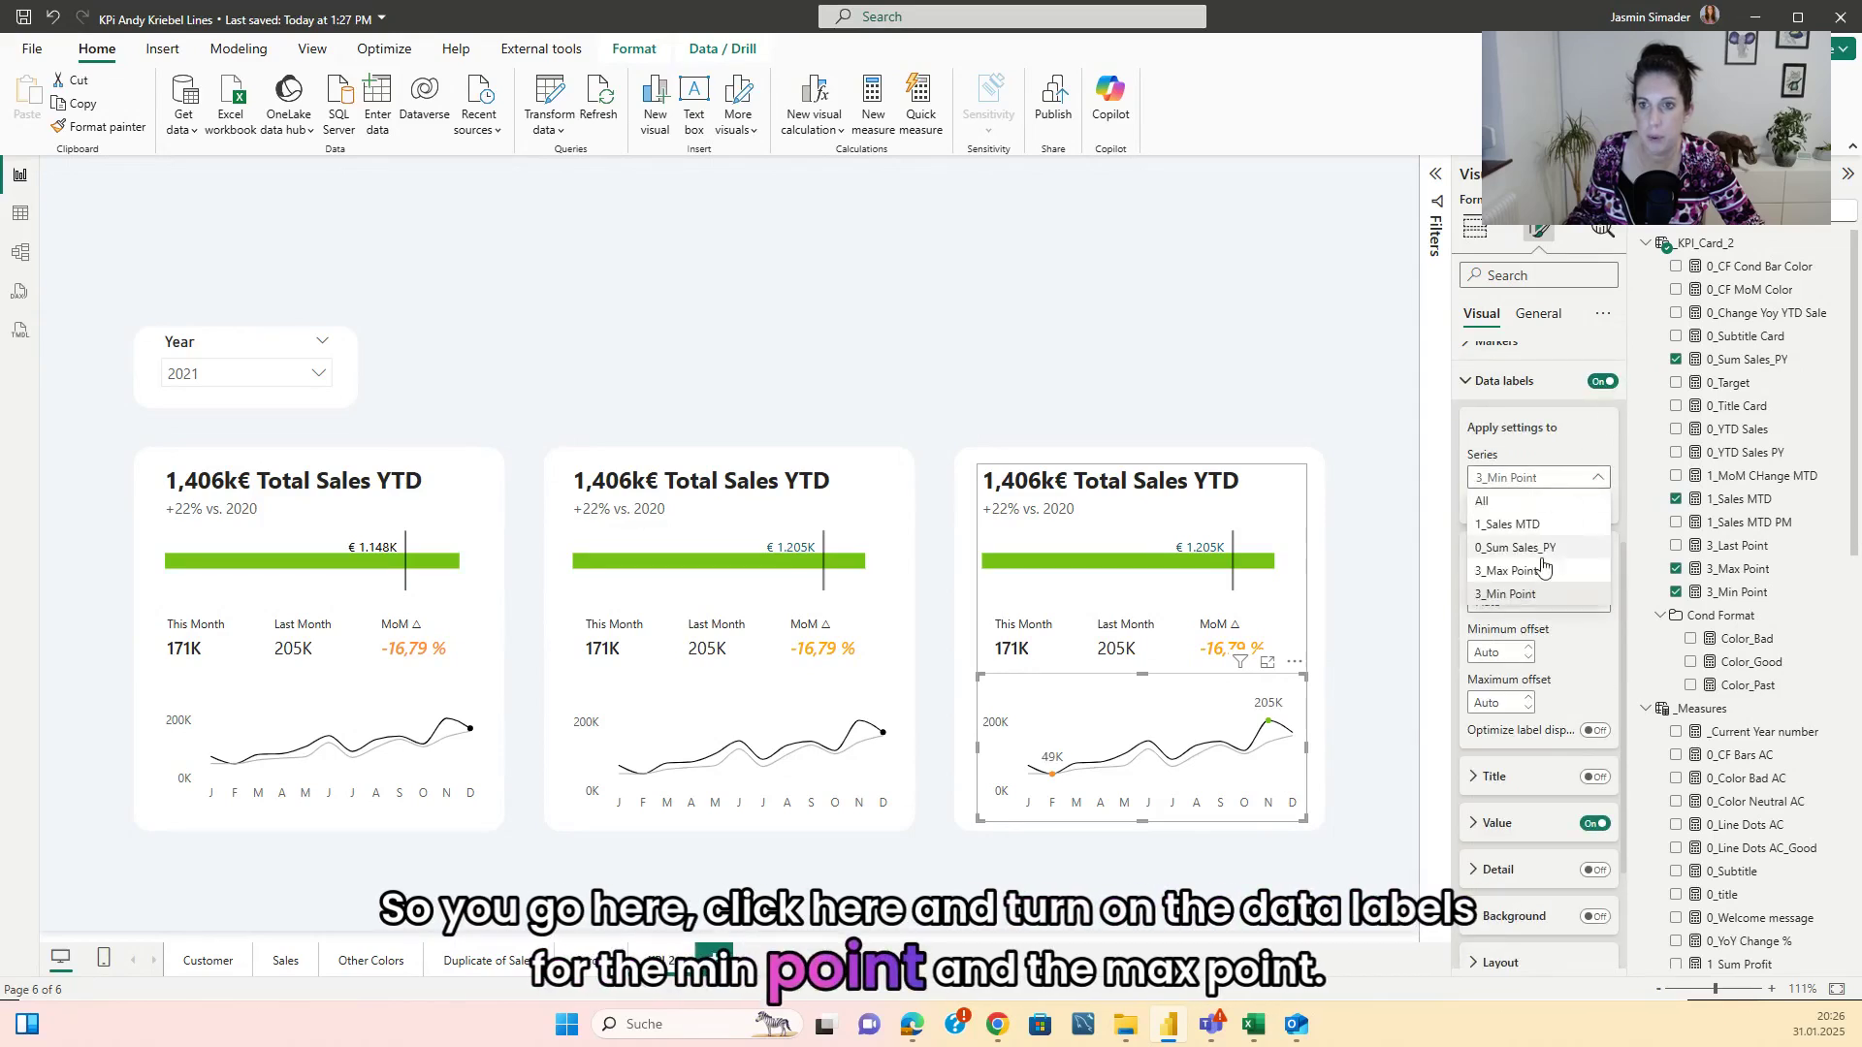
left_click(1540, 578)
scroll(1591, 640, "down", 4)
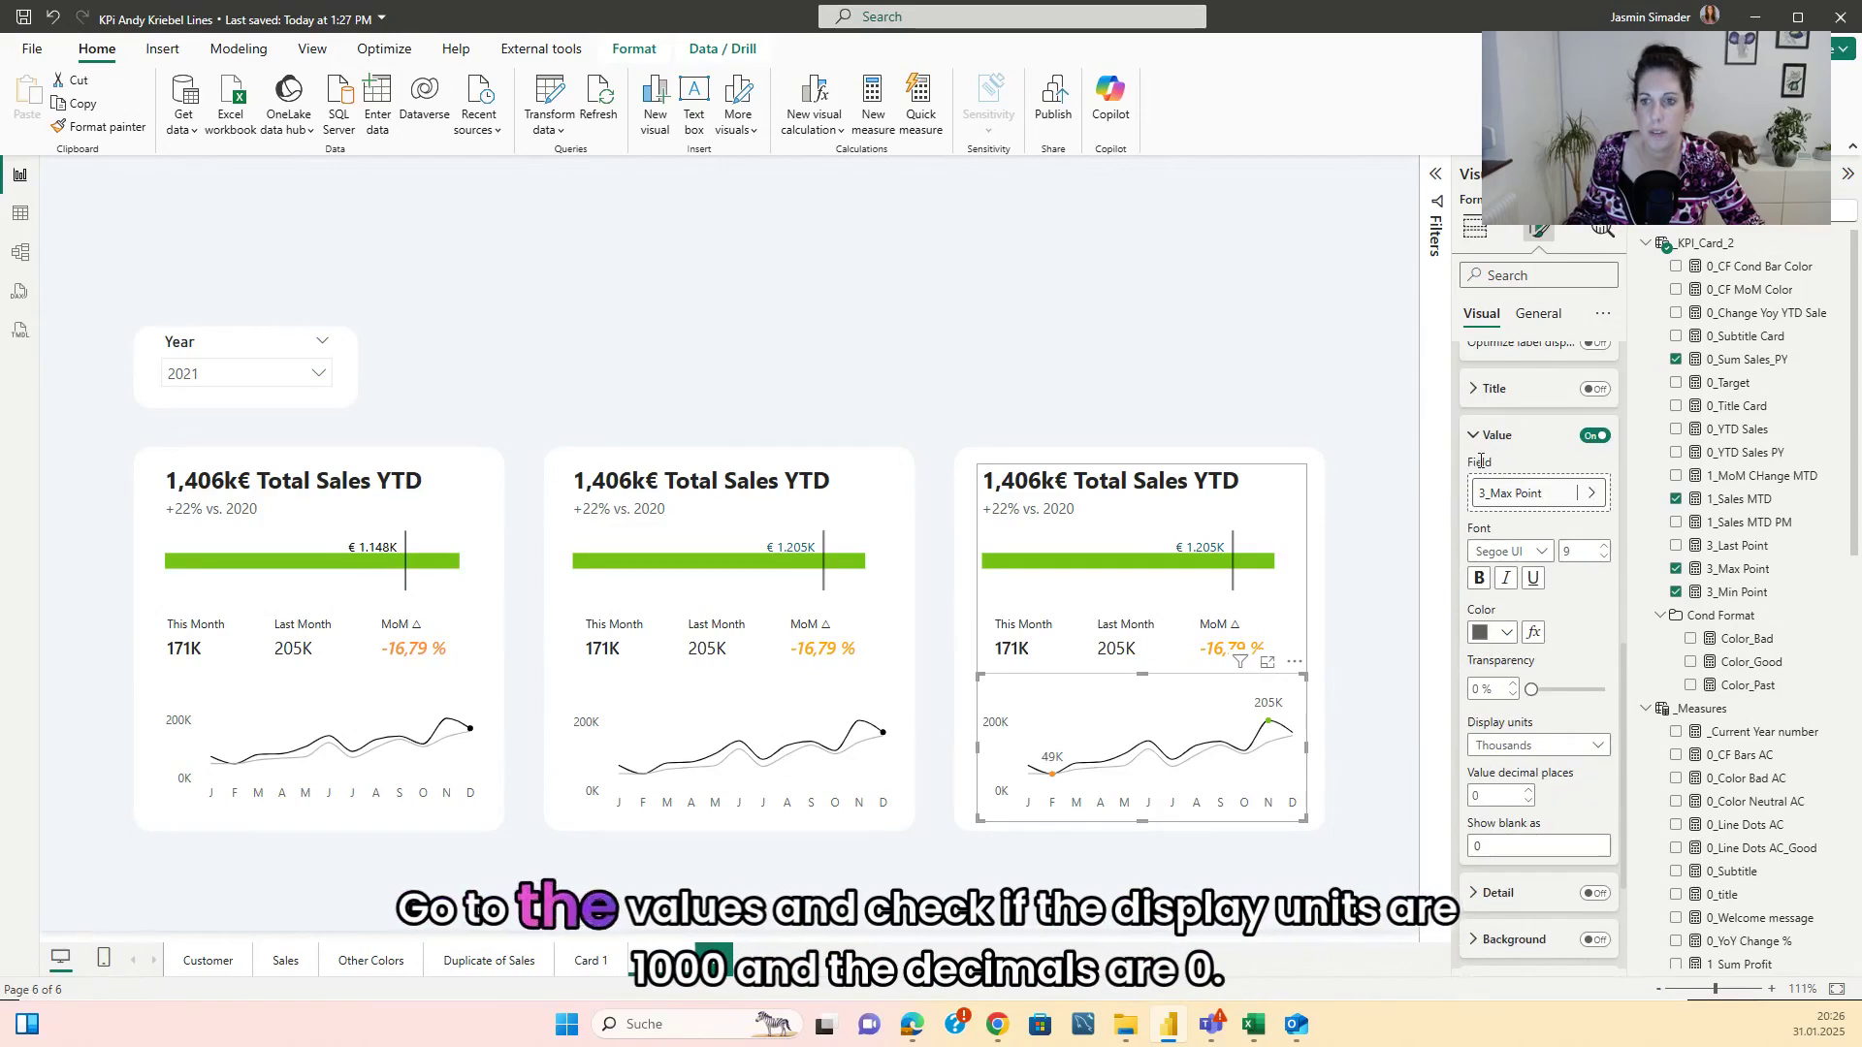